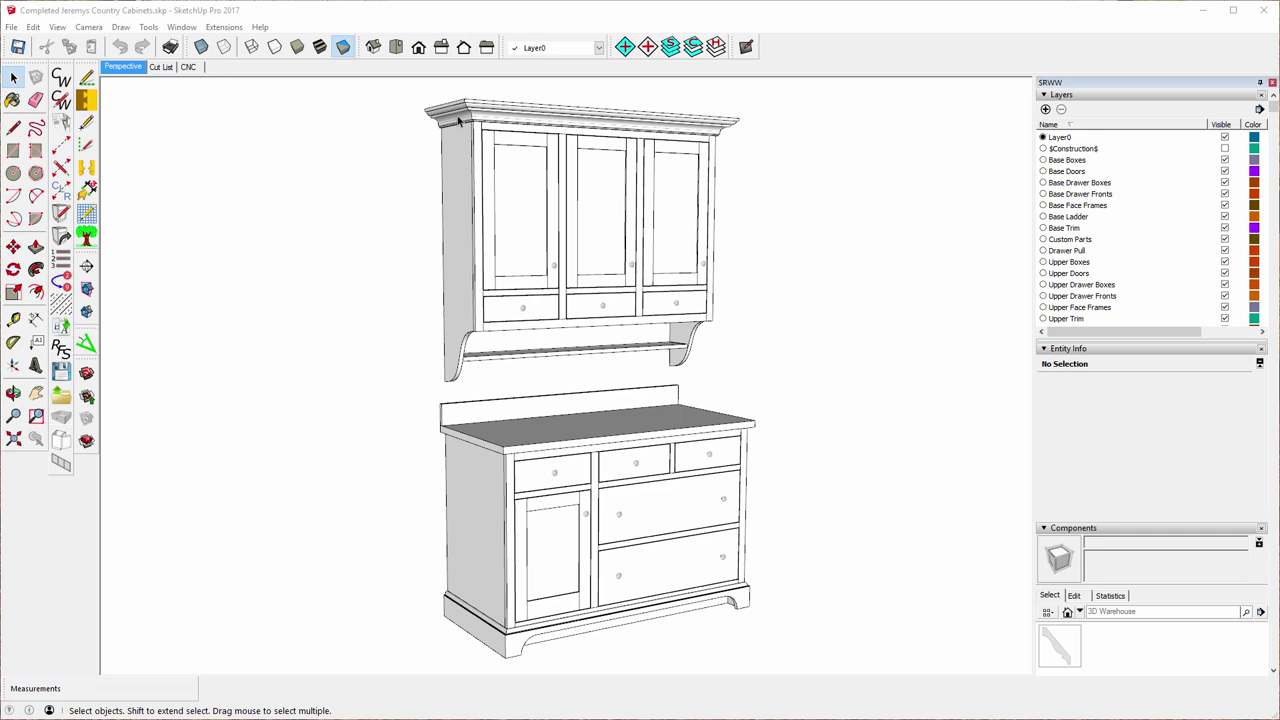
- Unlock the left end crown molding component at the top of the upper cabinet
left_click(455, 118)
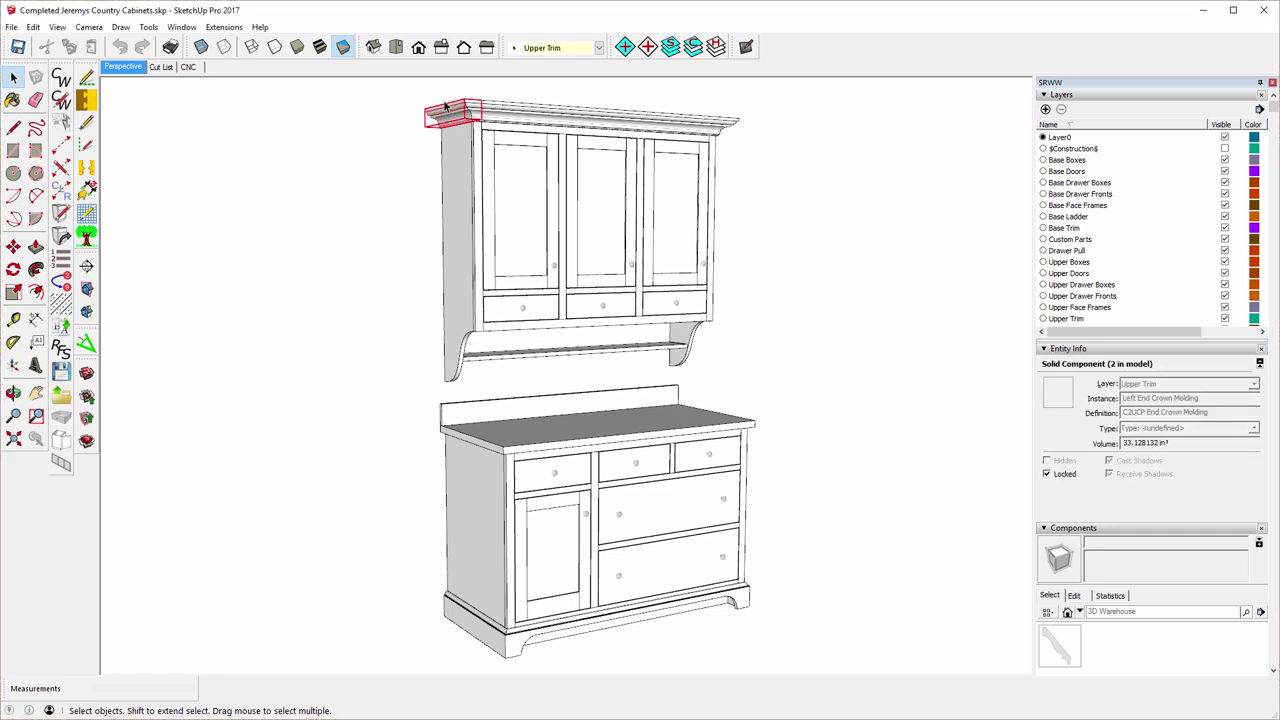
scroll(445, 105, "up", 5)
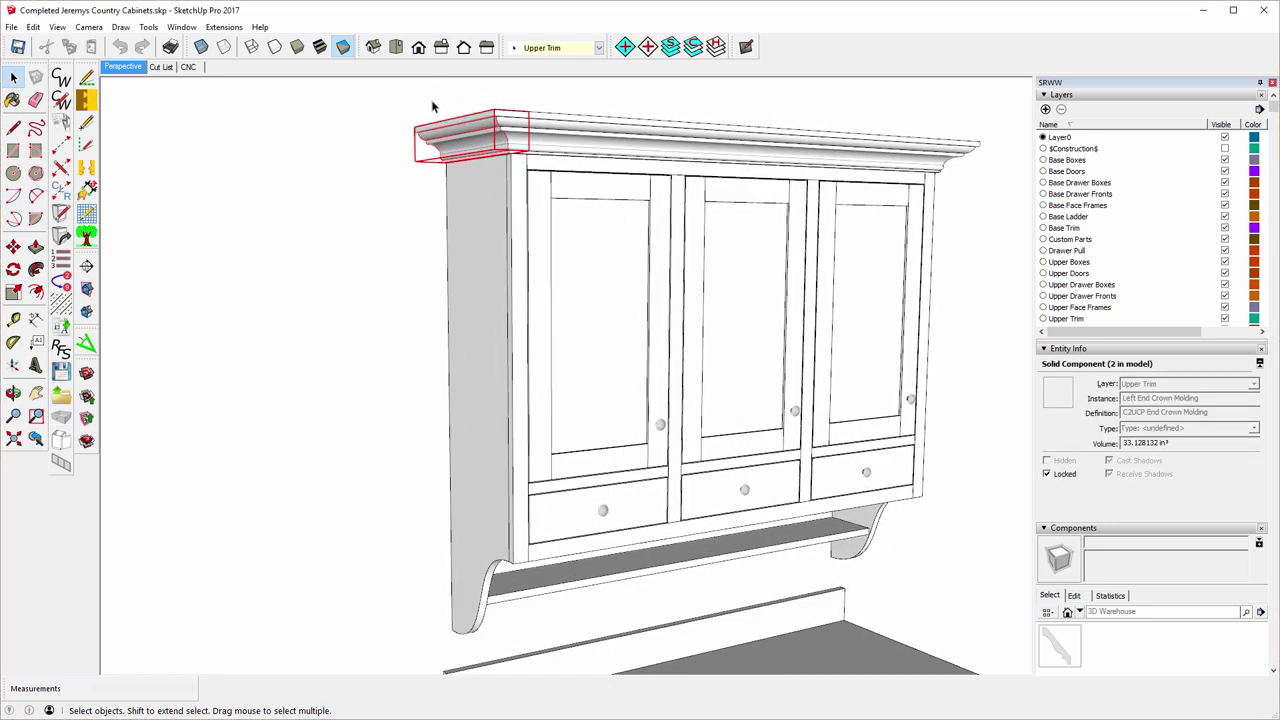
scroll(432, 106, "up", 6)
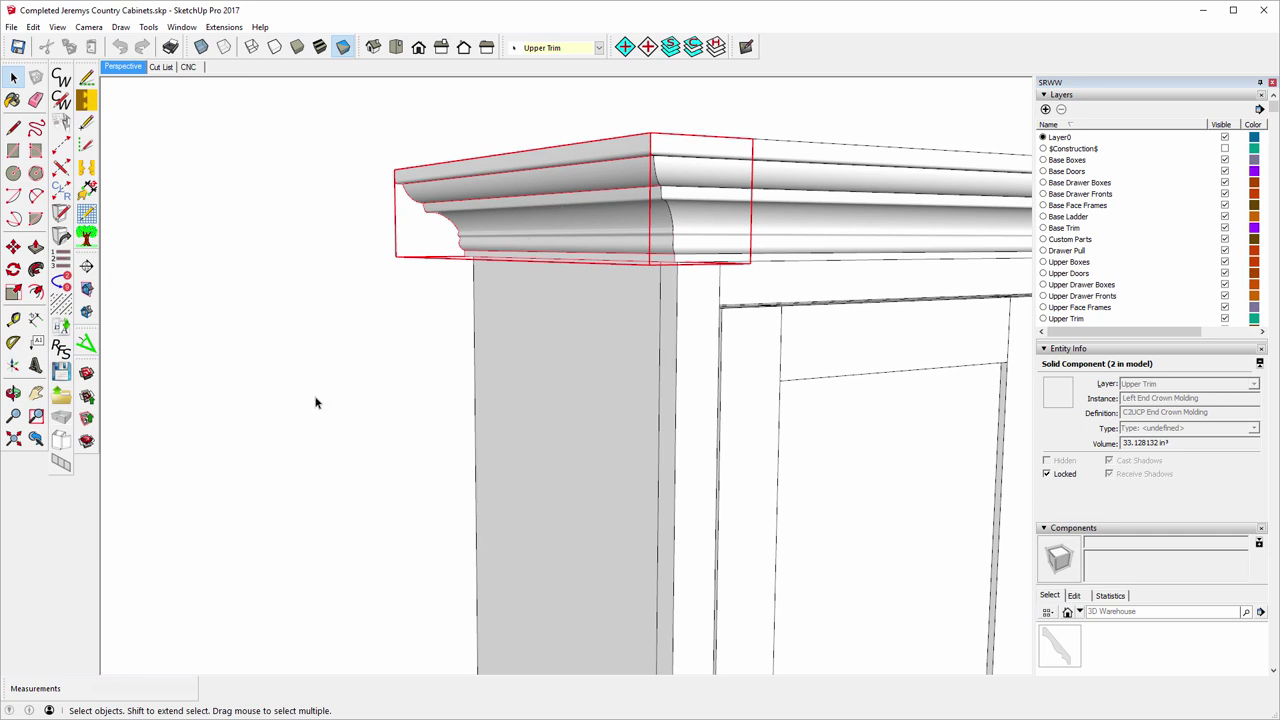
left_click(13, 393)
left_click_drag(852, 204, 309, 371)
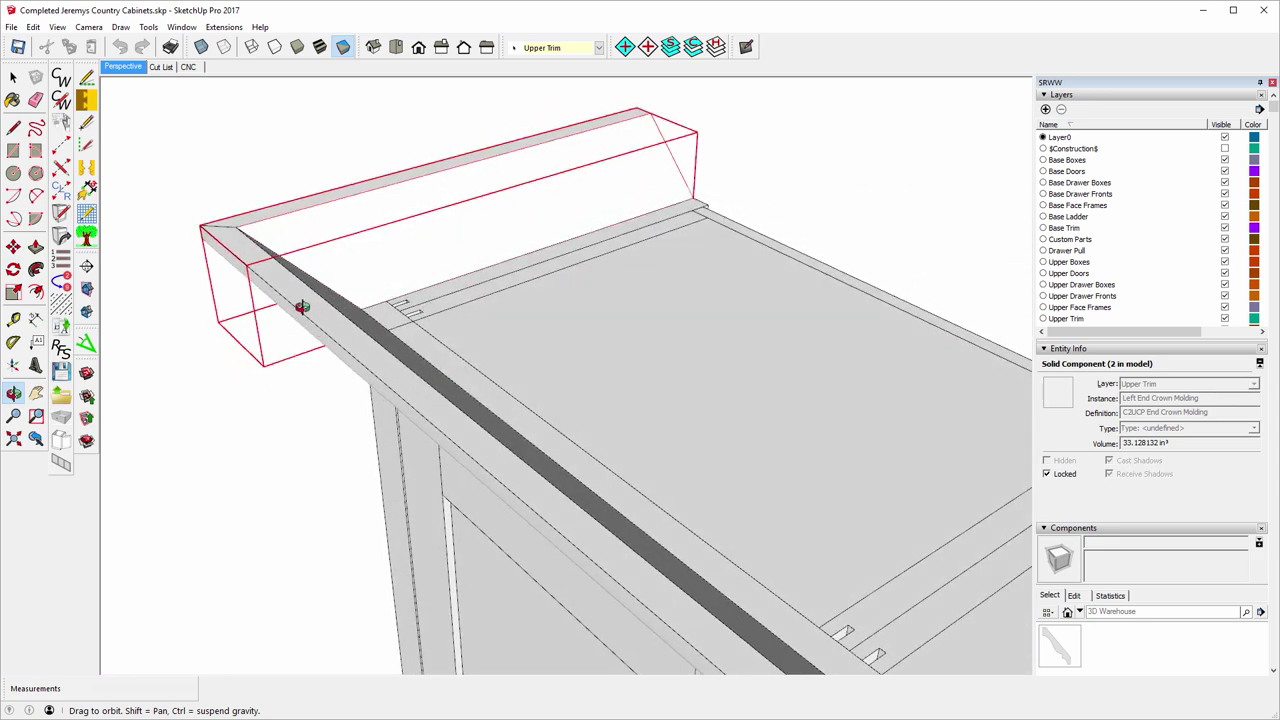
left_click(14, 78)
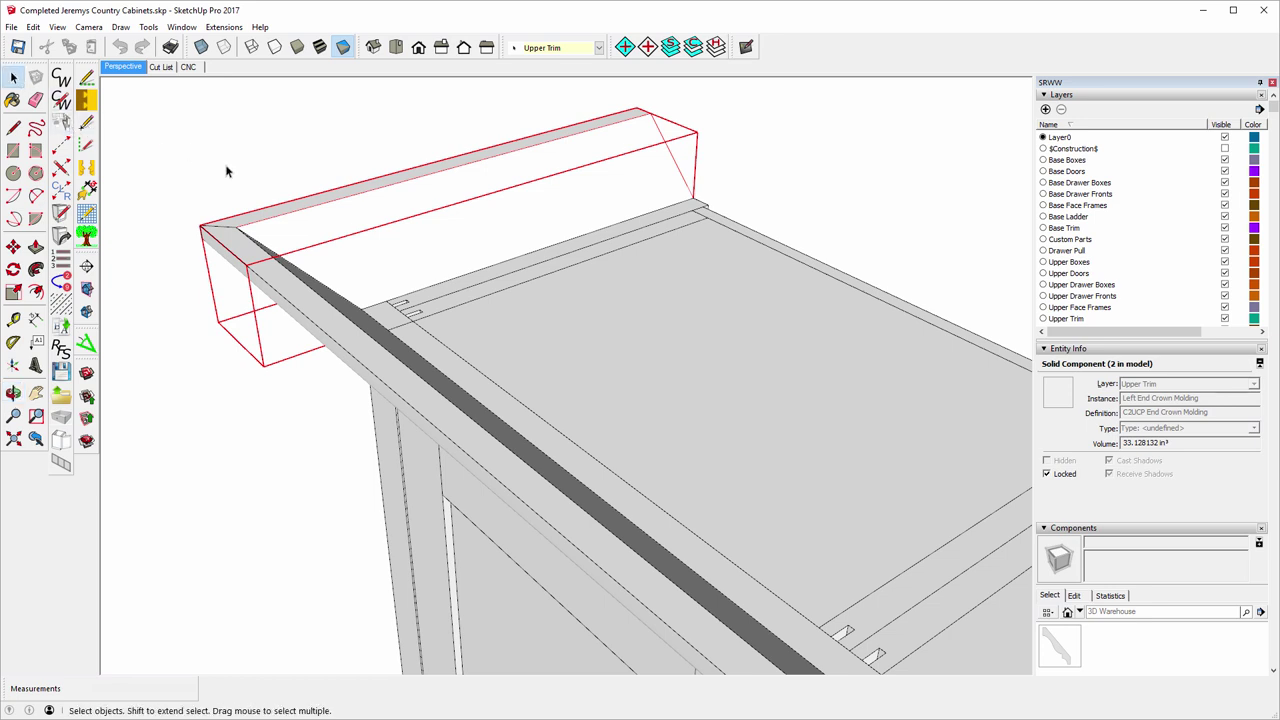
right_click(301, 215)
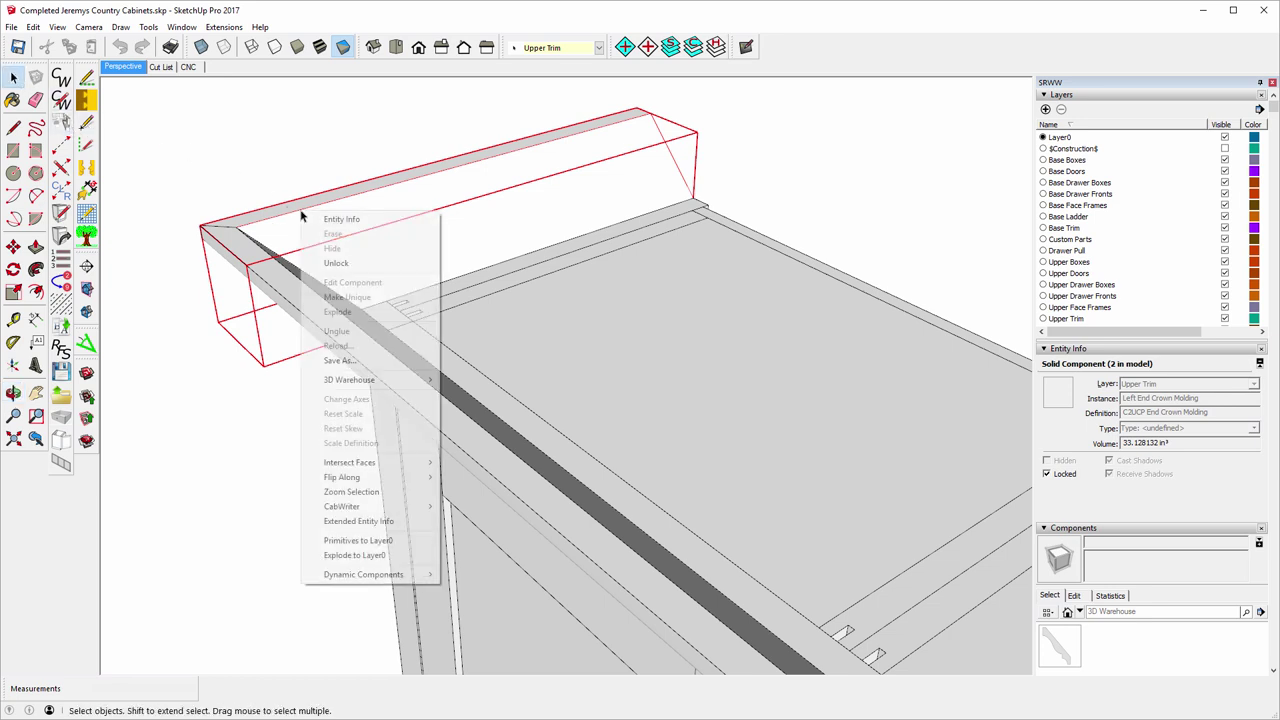
left_click(352, 262)
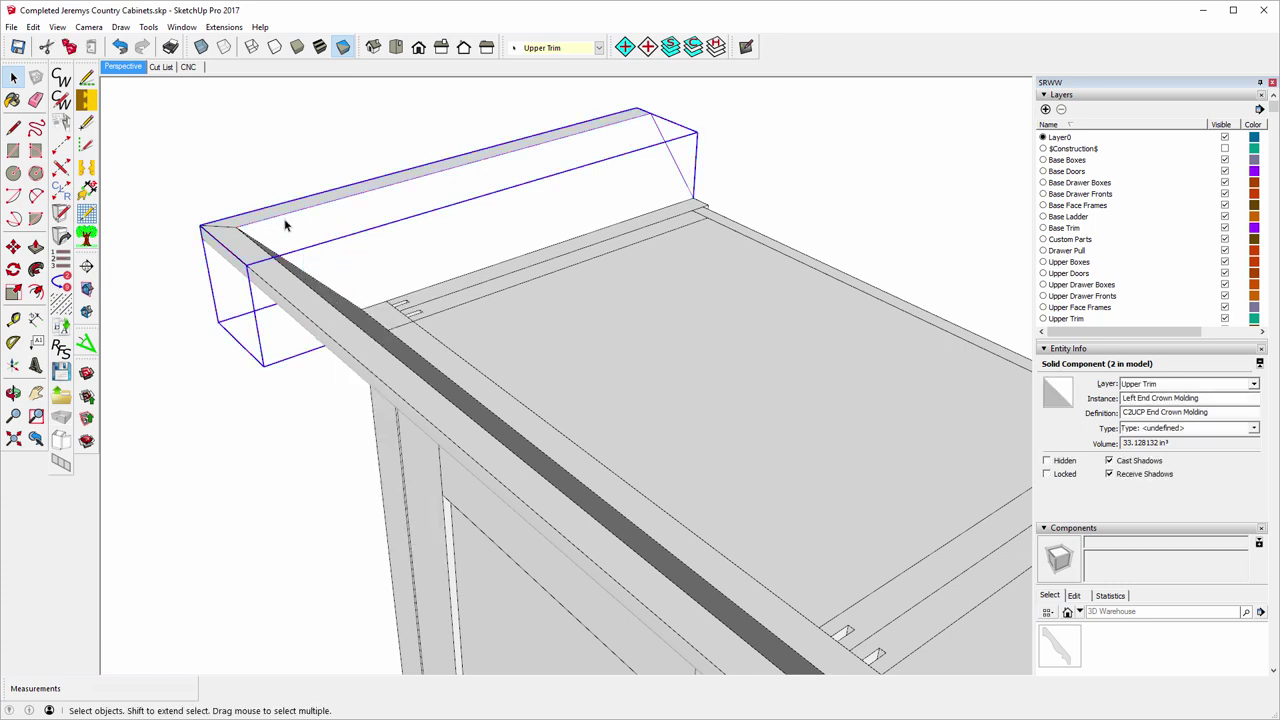
- Change the left end crown molding's axes, unlocking all instances: origin at its top back corner, red along the top edge, green down the angled back end
right_click(285, 225)
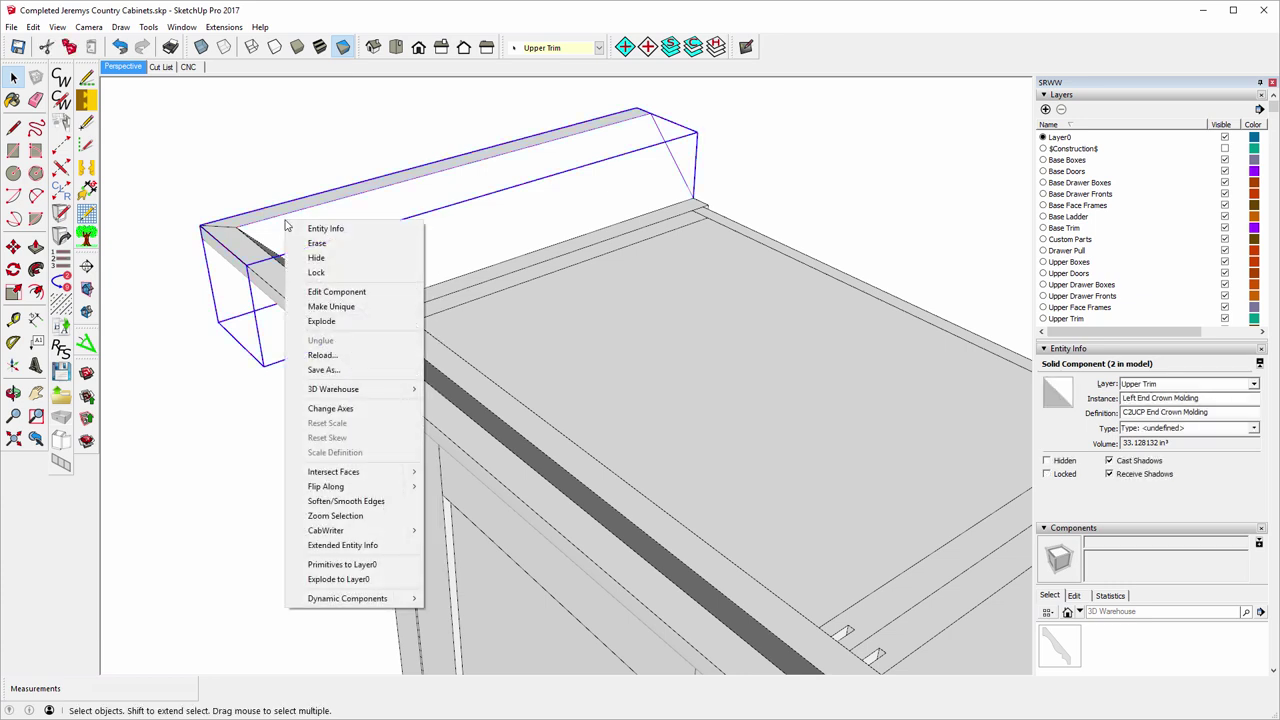
left_click(336, 412)
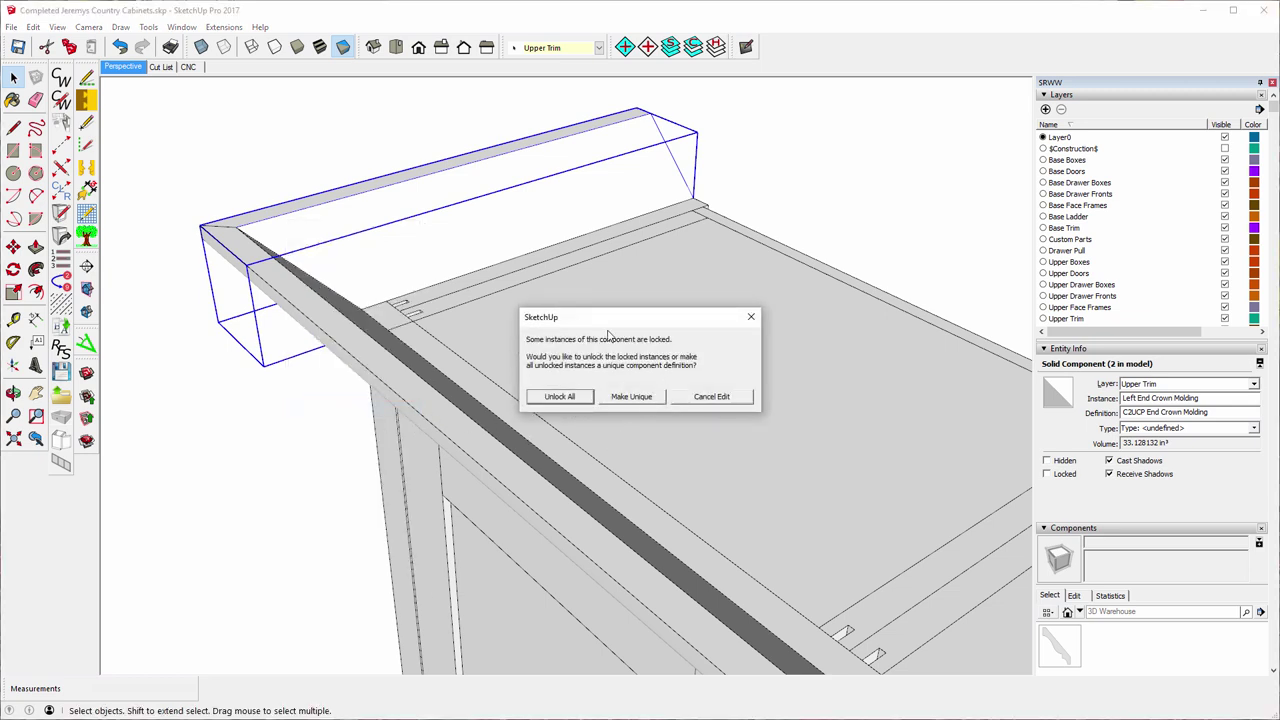
left_click(556, 397)
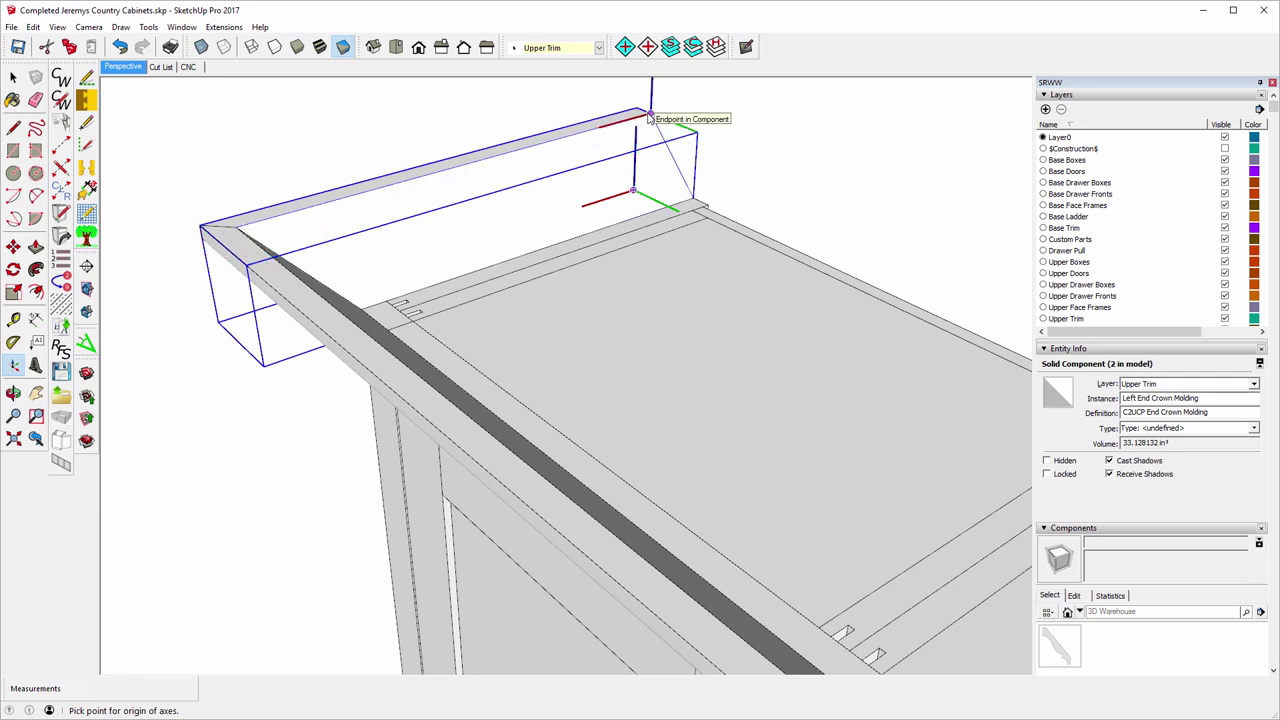
left_click(650, 115)
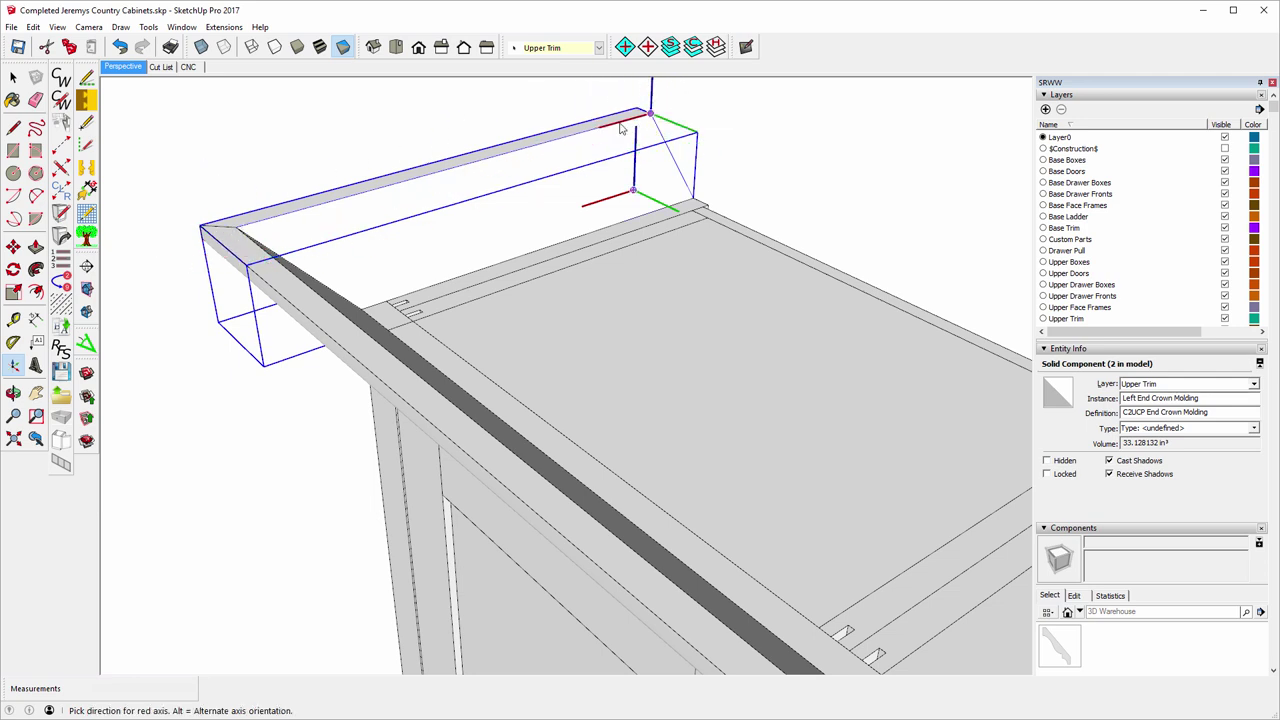
left_click(466, 166)
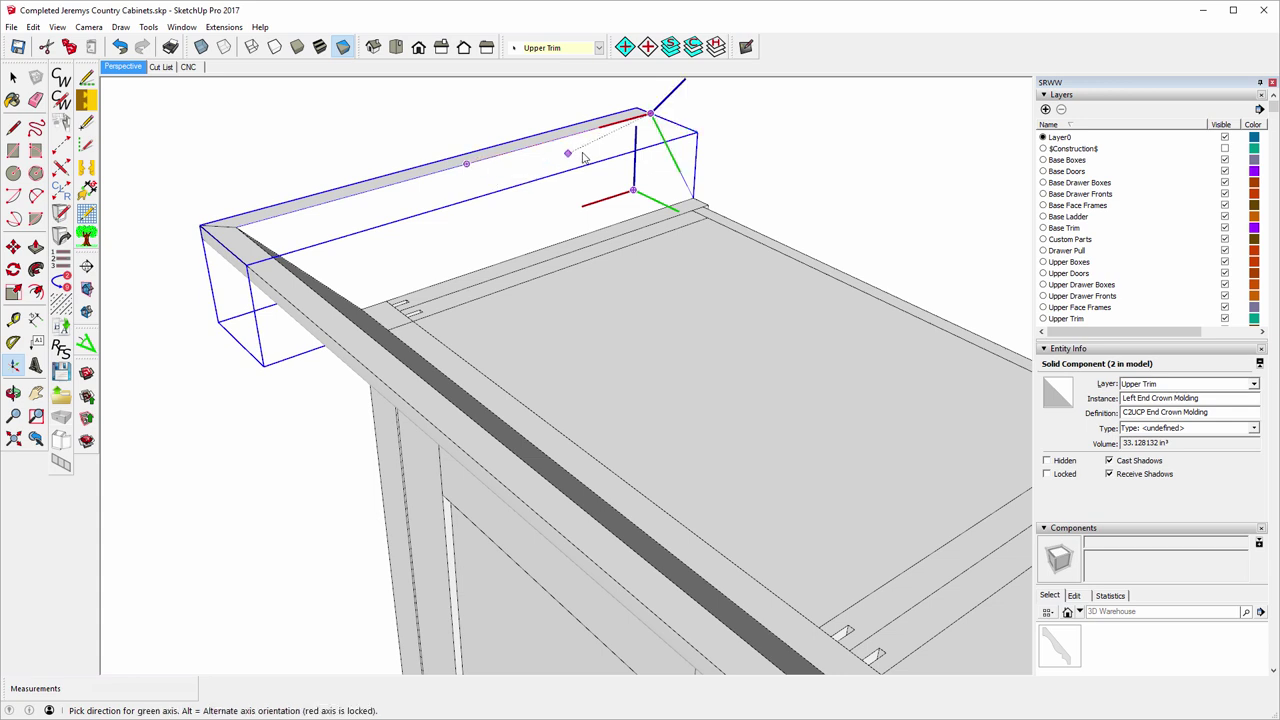
left_click(693, 200)
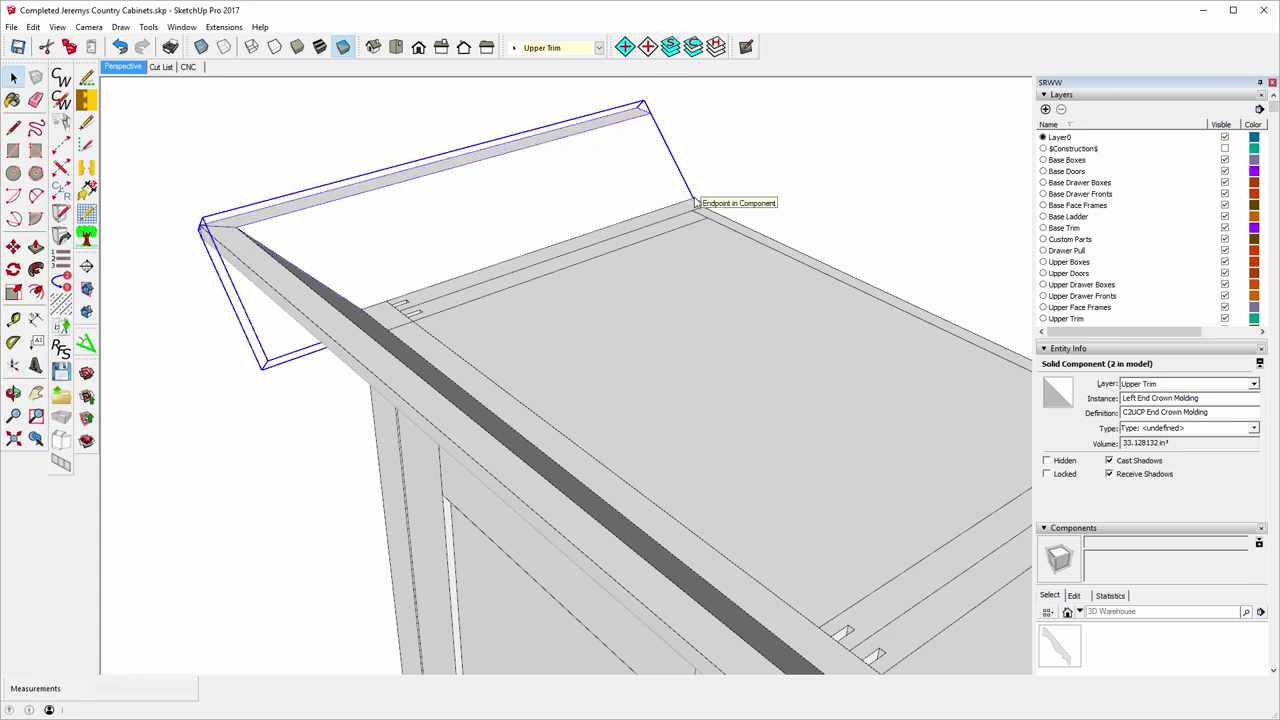
- Compare the bounding boxes of the left end crown molding and the front crown molding from above
left_click(13, 393)
left_click_drag(146, 345, 221, 366)
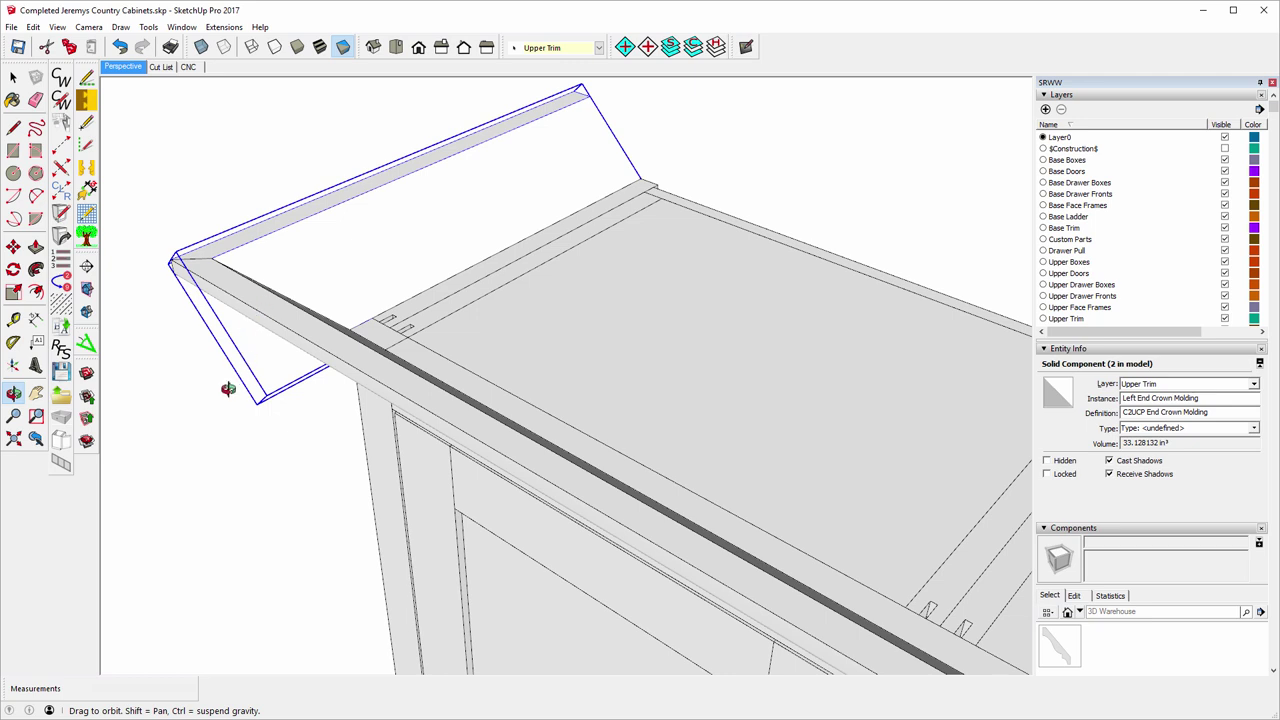
key("space")
left_click(196, 167)
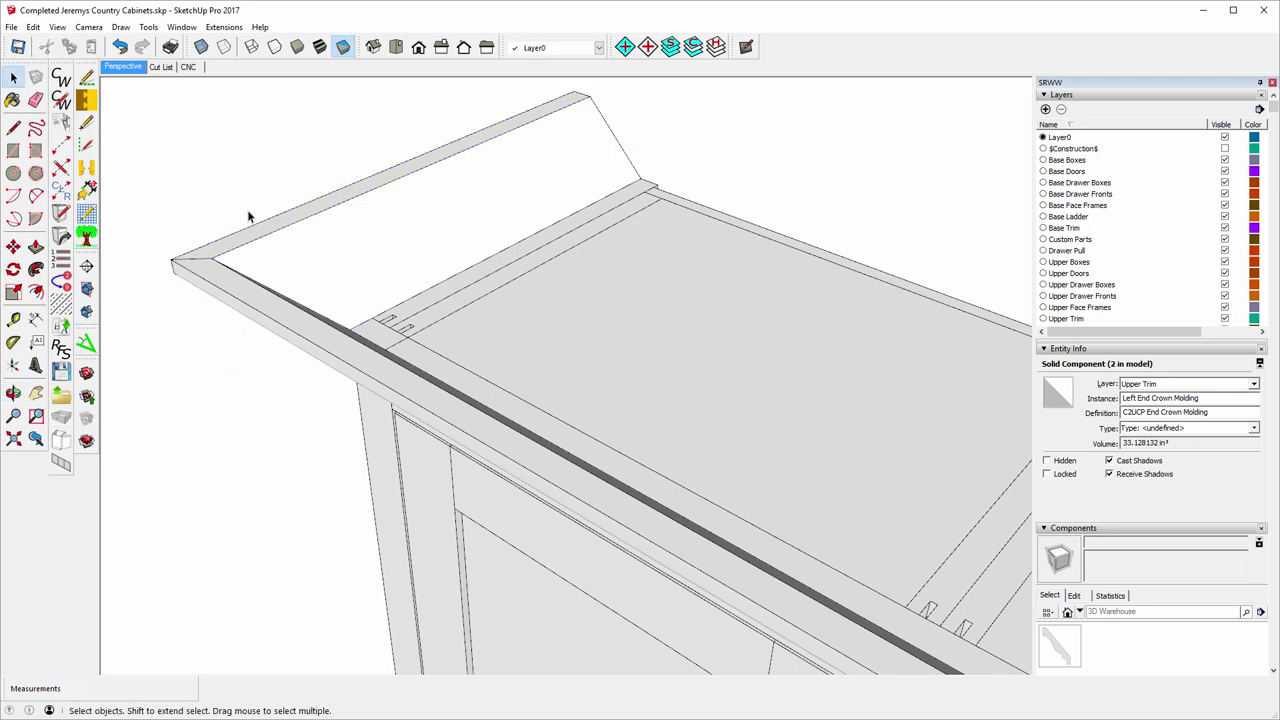
left_click(291, 325)
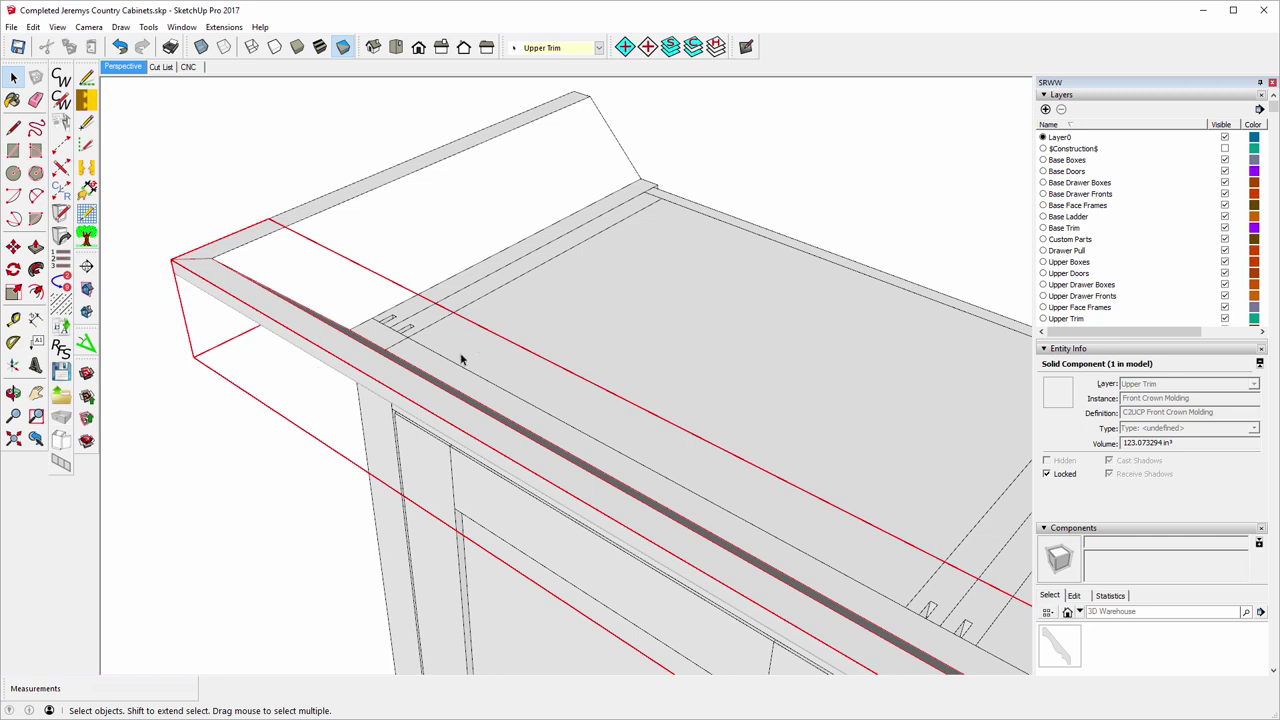
left_click(411, 188)
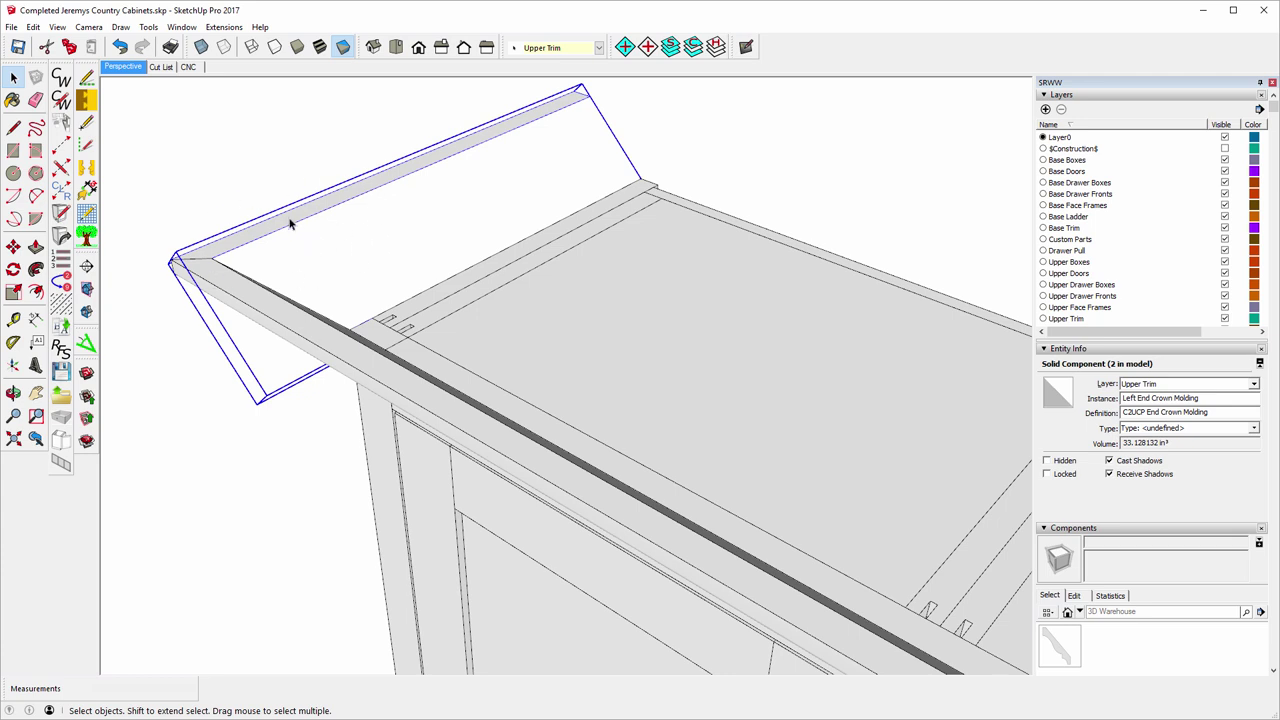
left_click(311, 345)
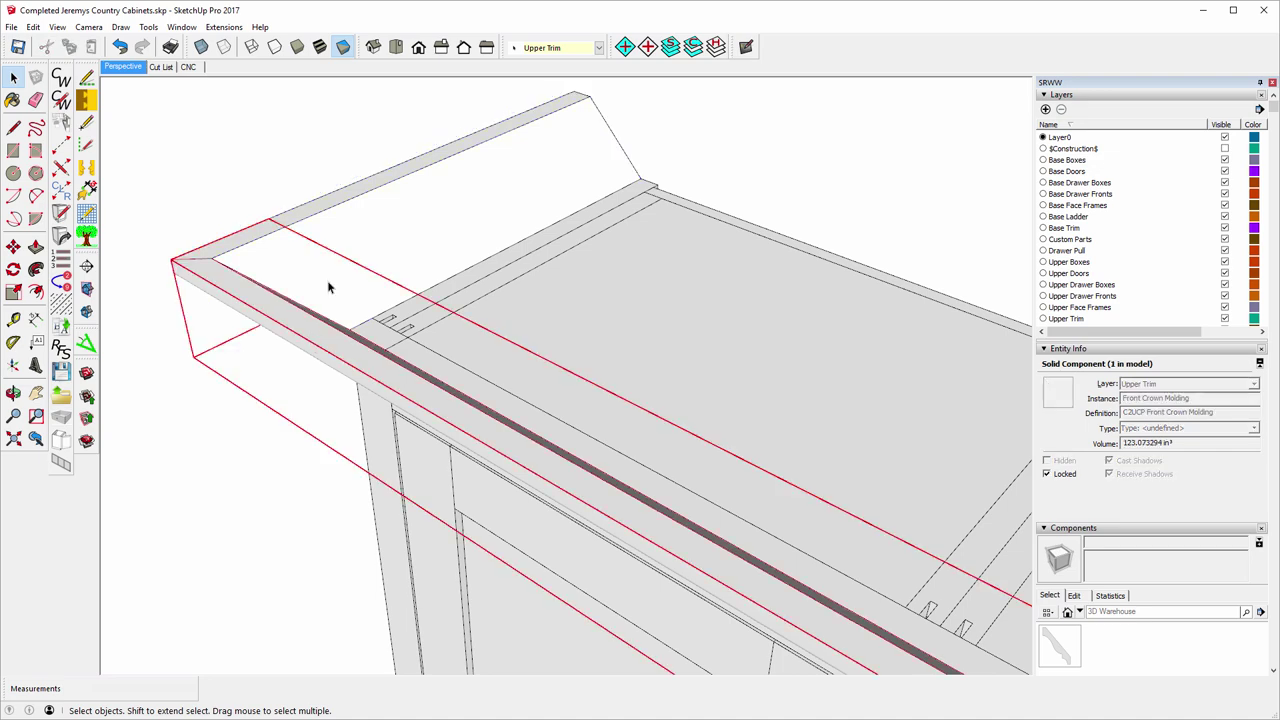
left_click(370, 185)
- Delete the right end crown molding from the upper cabinet
middle_click_drag(297, 174, 323, 197)
scroll(323, 197, "down", 5)
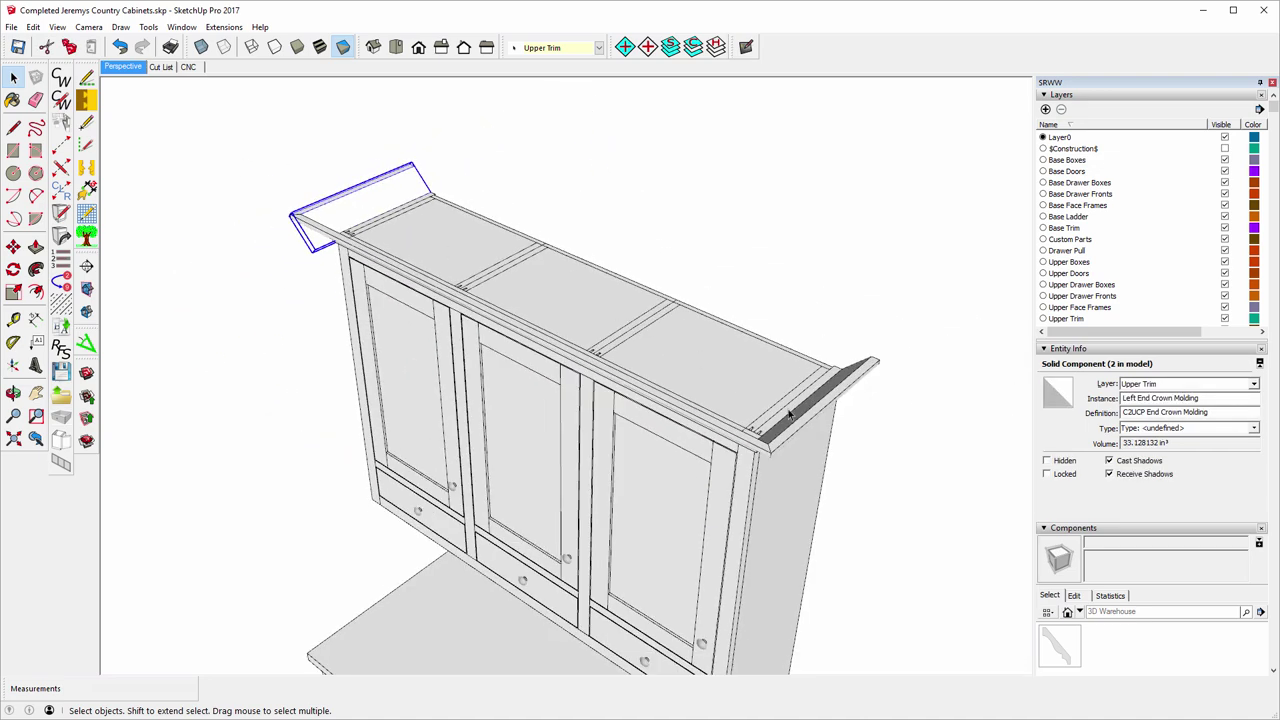
left_click(806, 426)
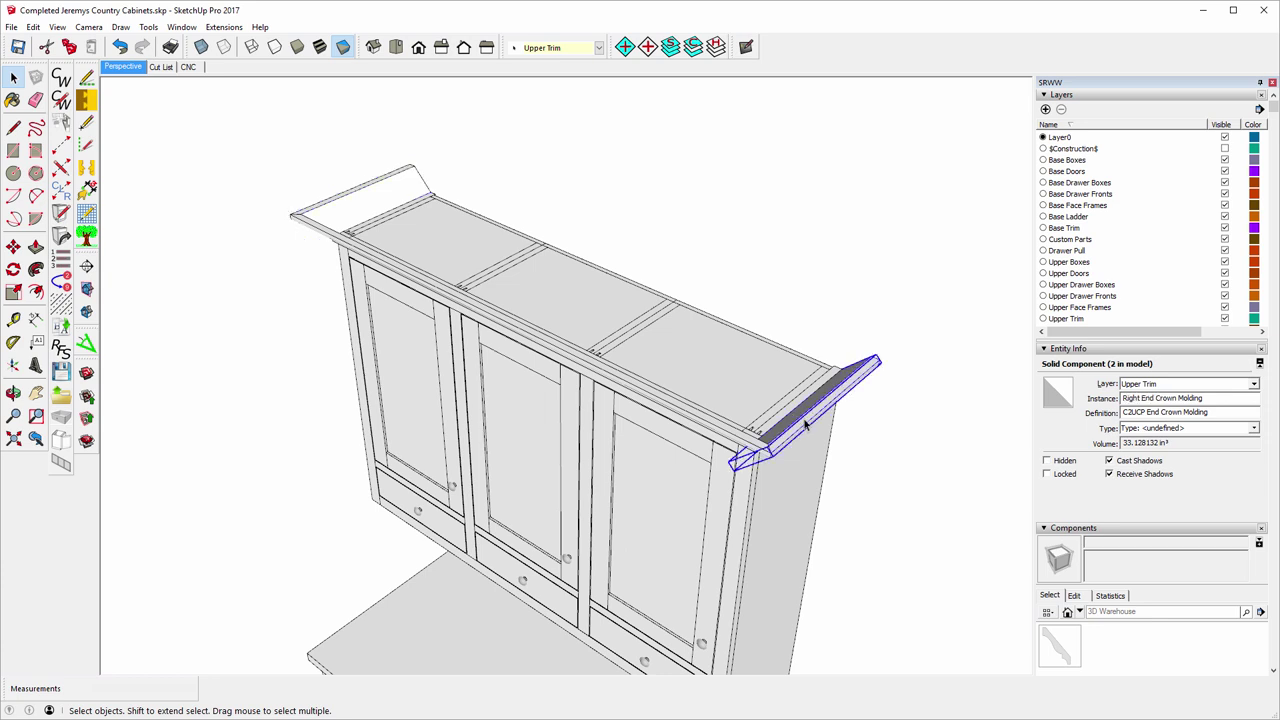
key("Delete")
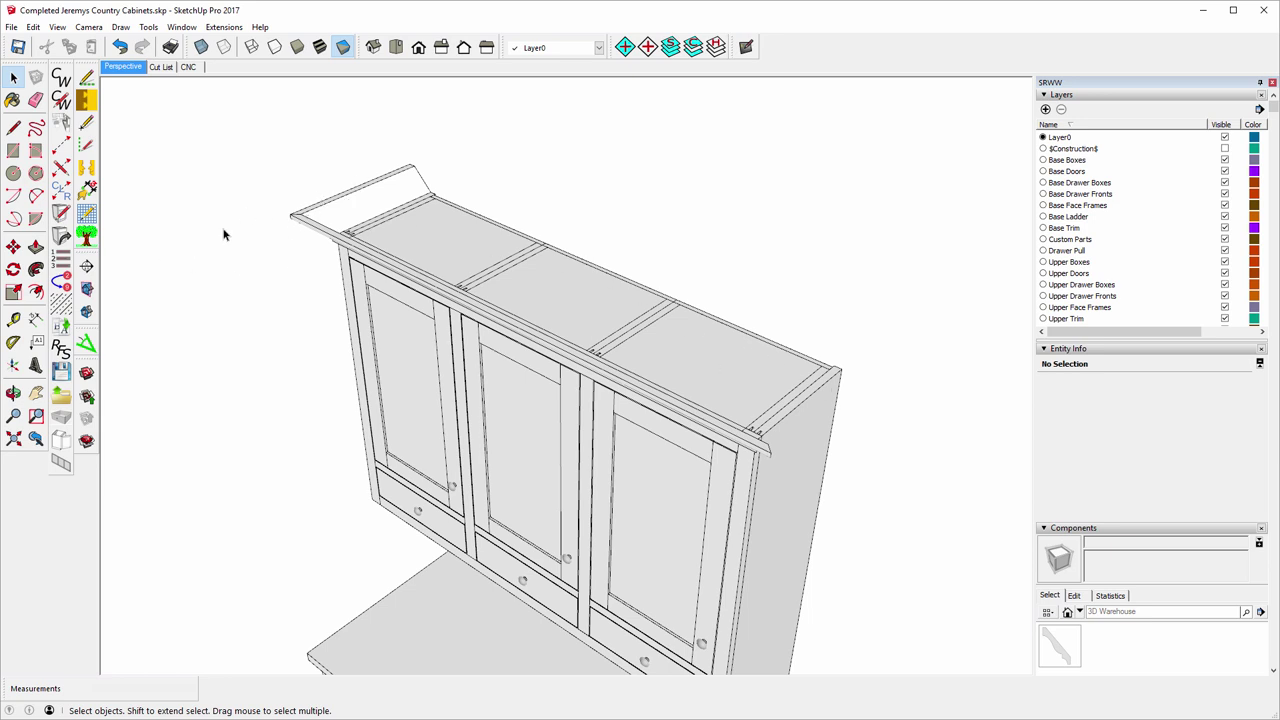
- Copy the left end crown molding about 67 11/16" across, placing it in open space beyond the cabinet's right end
left_click(13, 246)
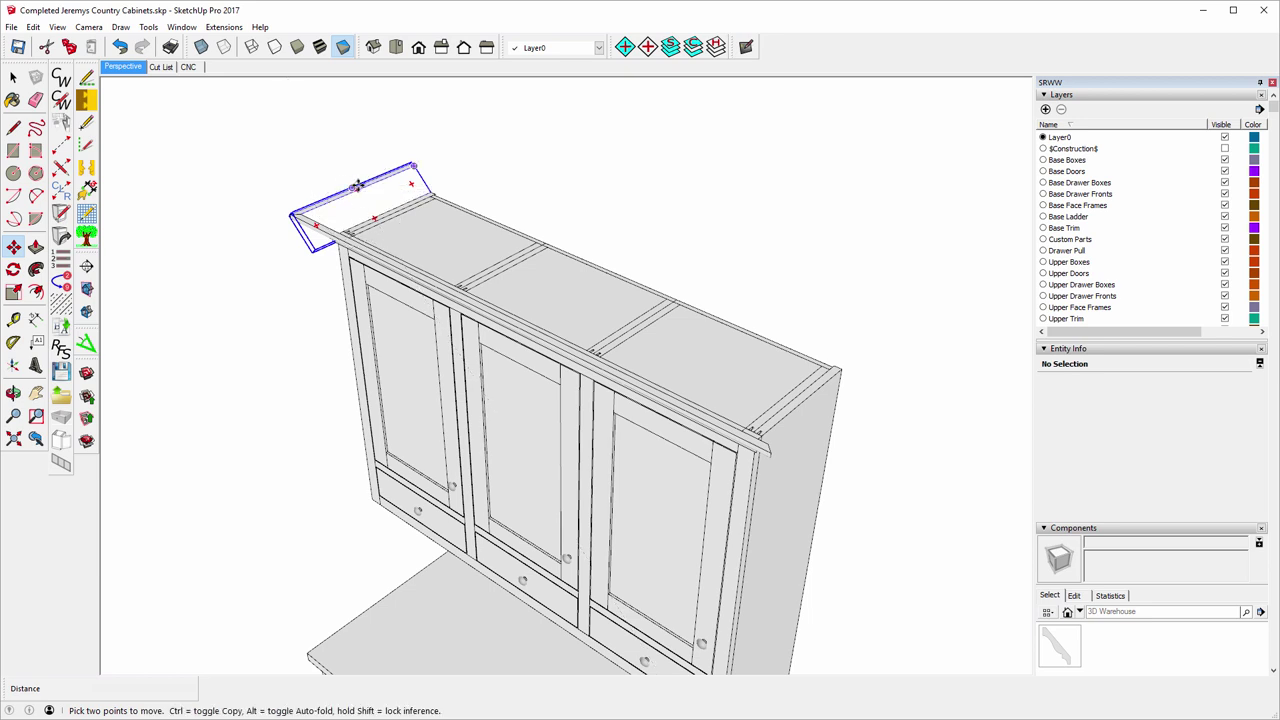
left_click(357, 188)
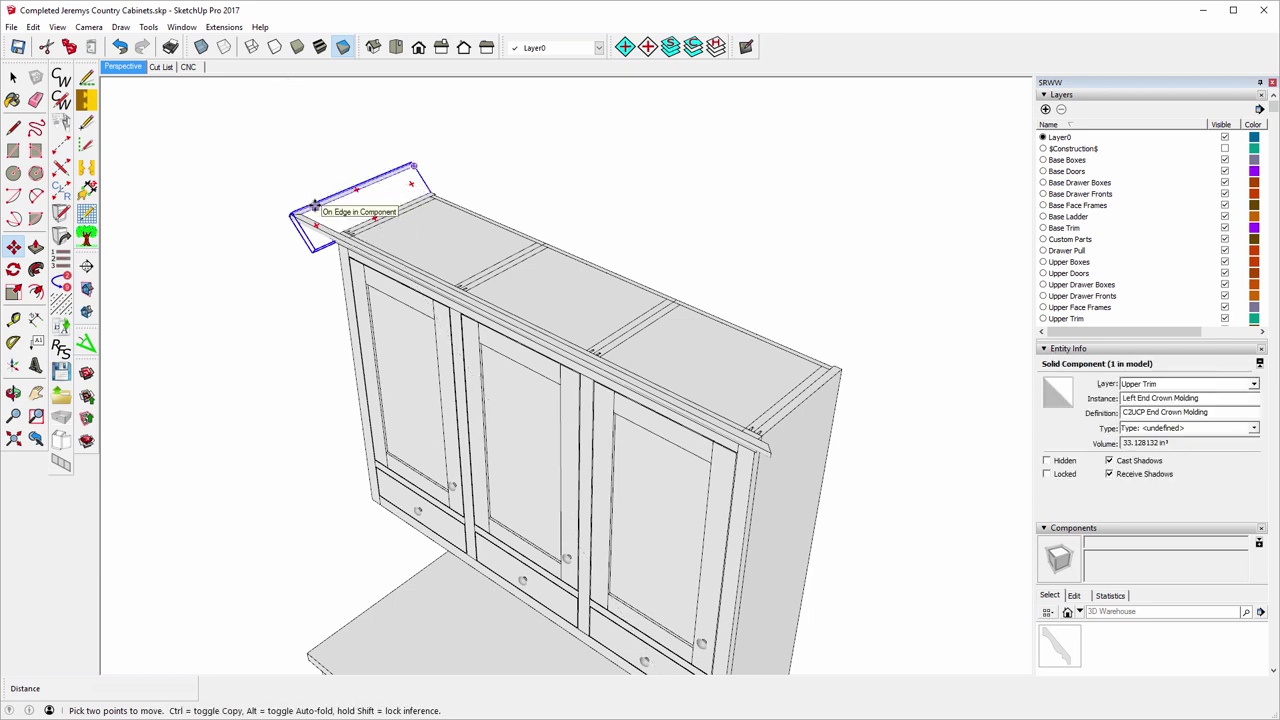
left_click(383, 208)
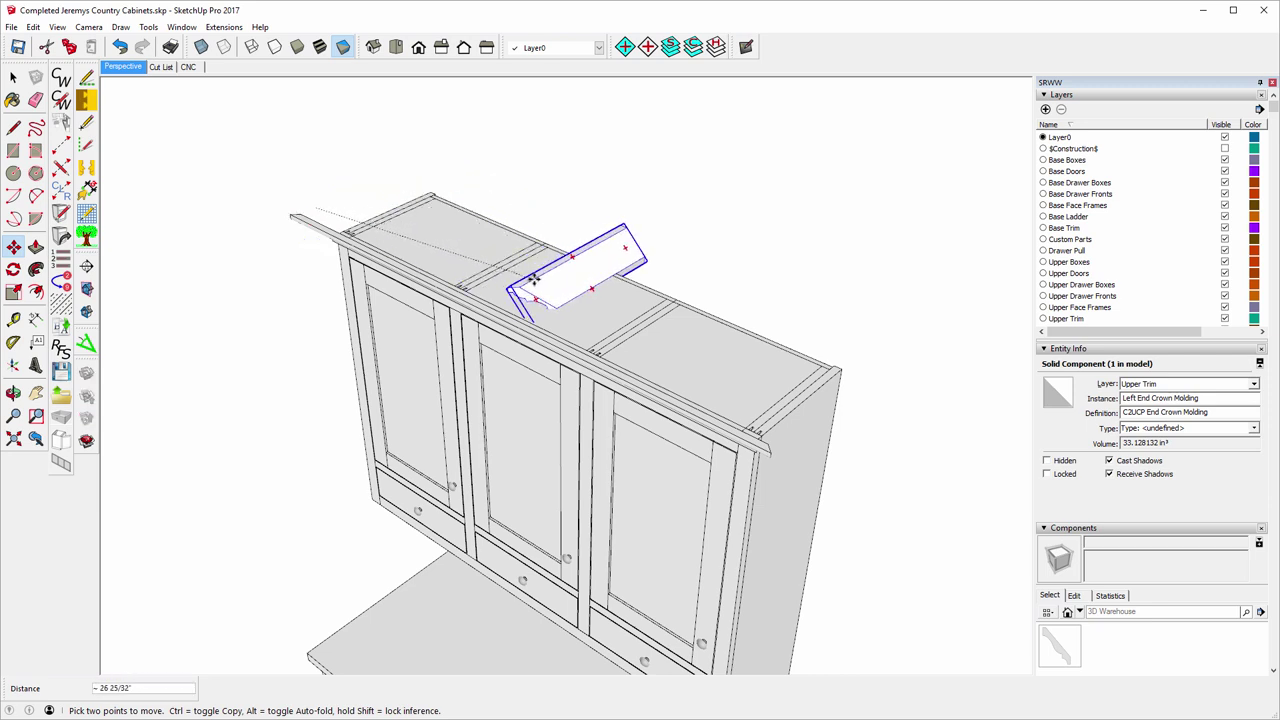
key("ctrl")
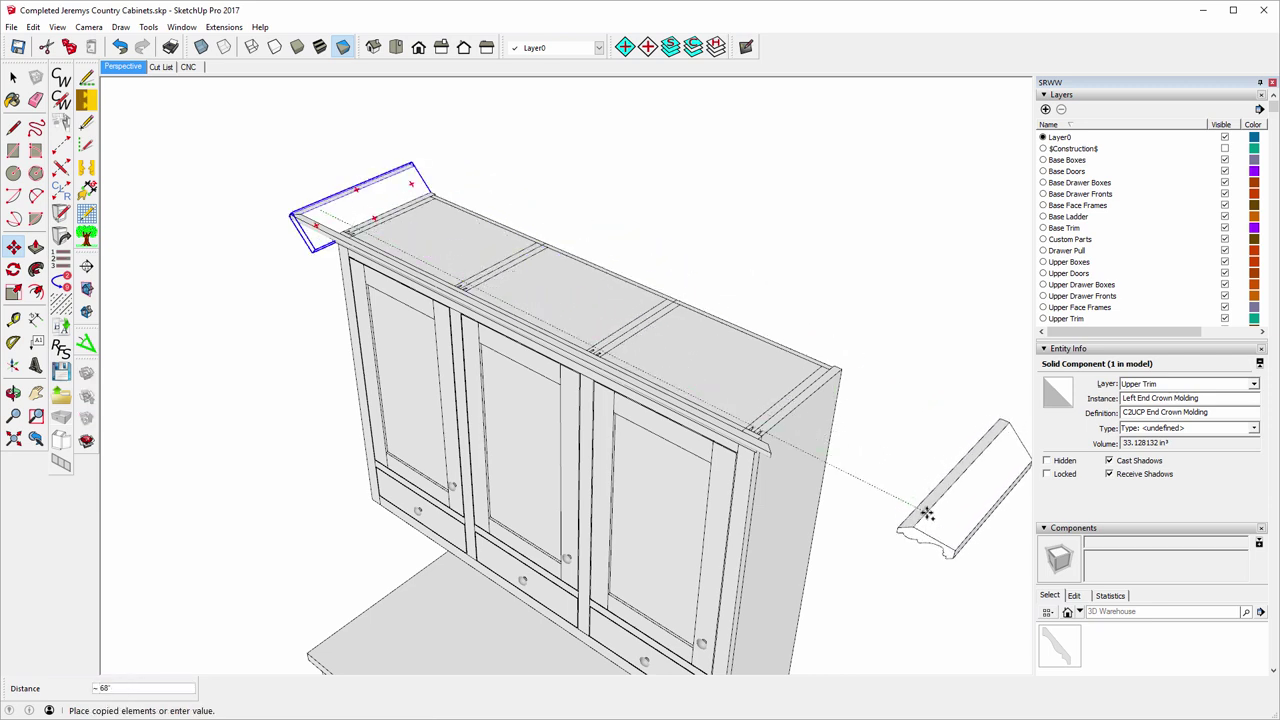
left_click(930, 505)
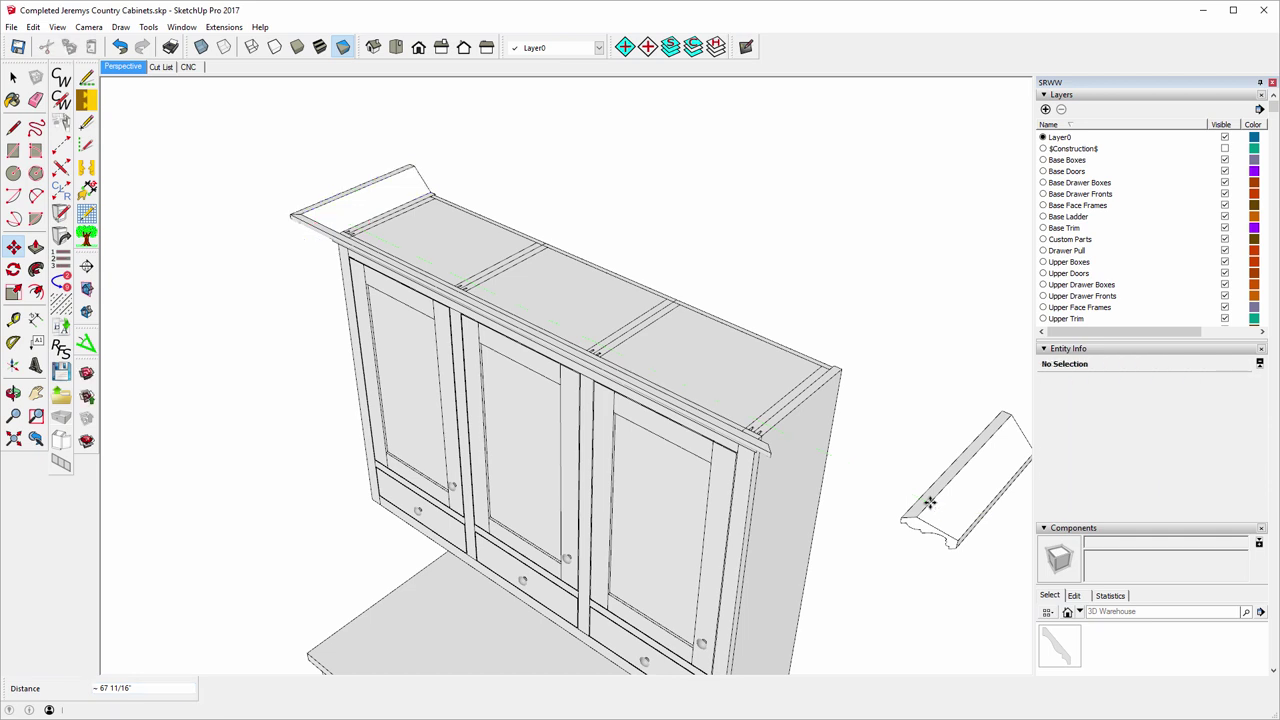
- Flip the copied crown molding along the component's green axis
right_click(937, 502)
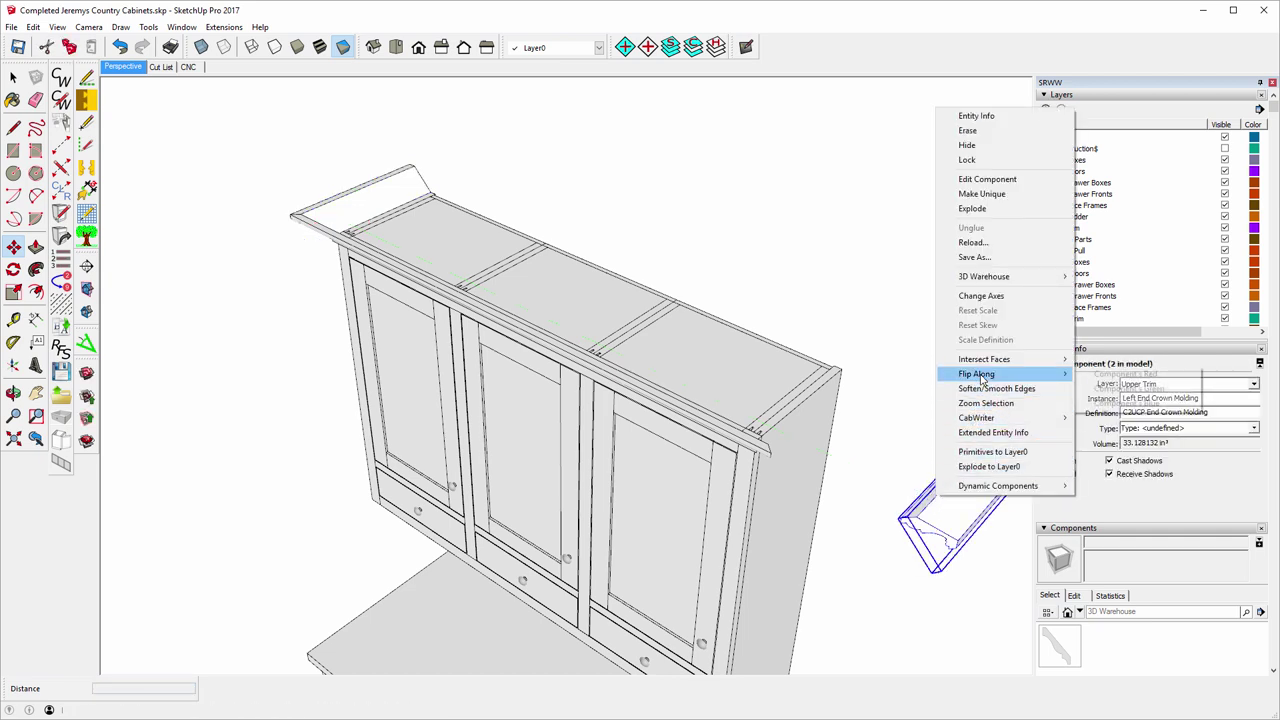
mouse_move(990, 374)
left_click(1128, 389)
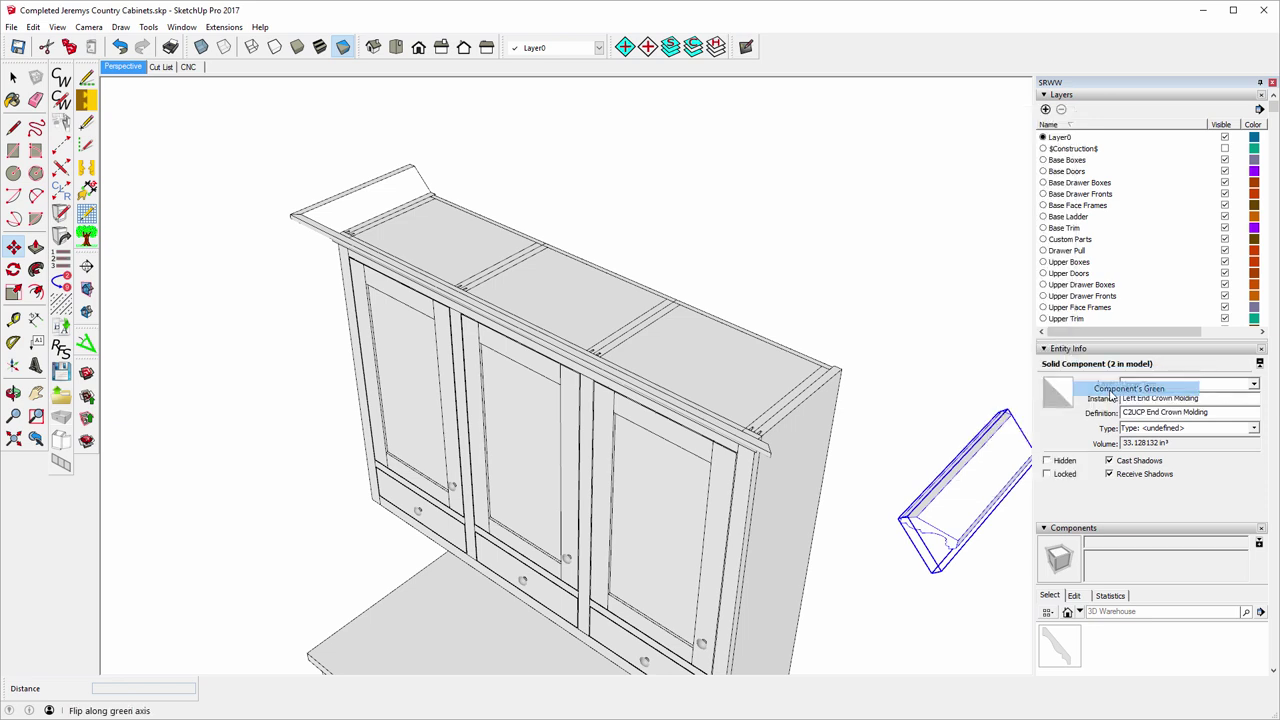
middle_click_drag(1000, 560, 1017, 575)
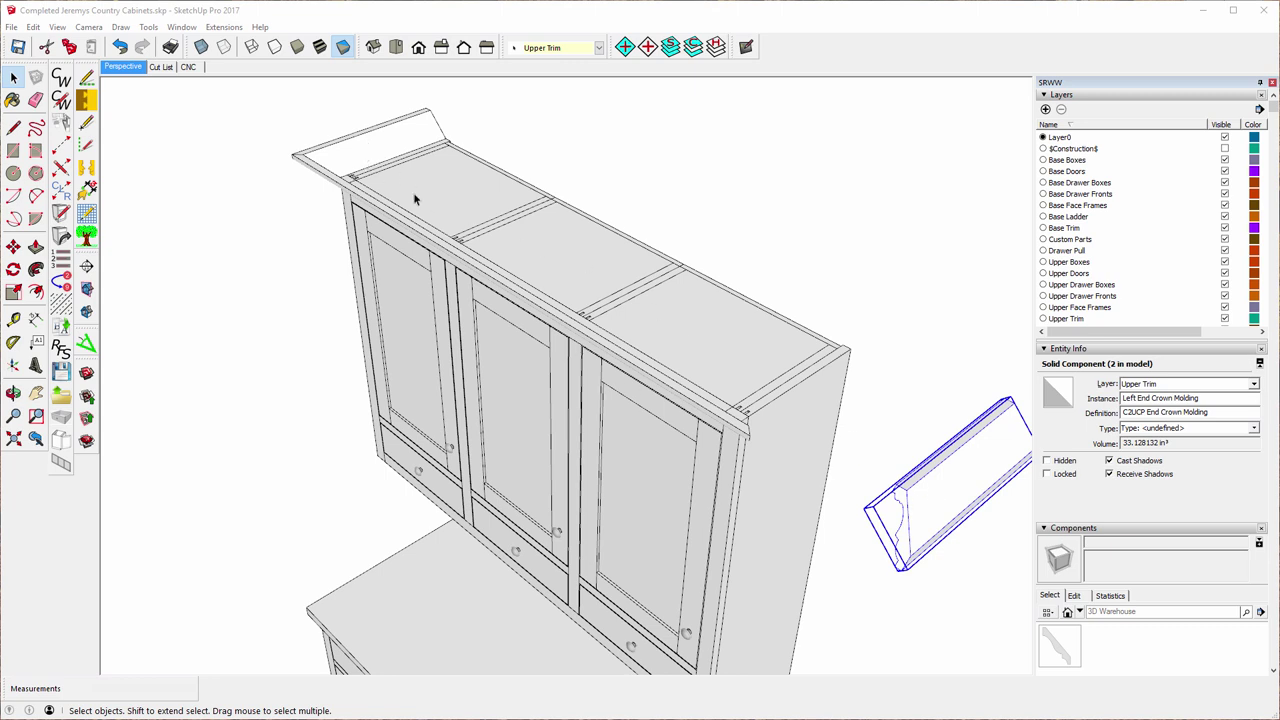
- Check the copied molding's axis directions with Change Axes, leave the command, and undo the green-axis flip
right_click(936, 490)
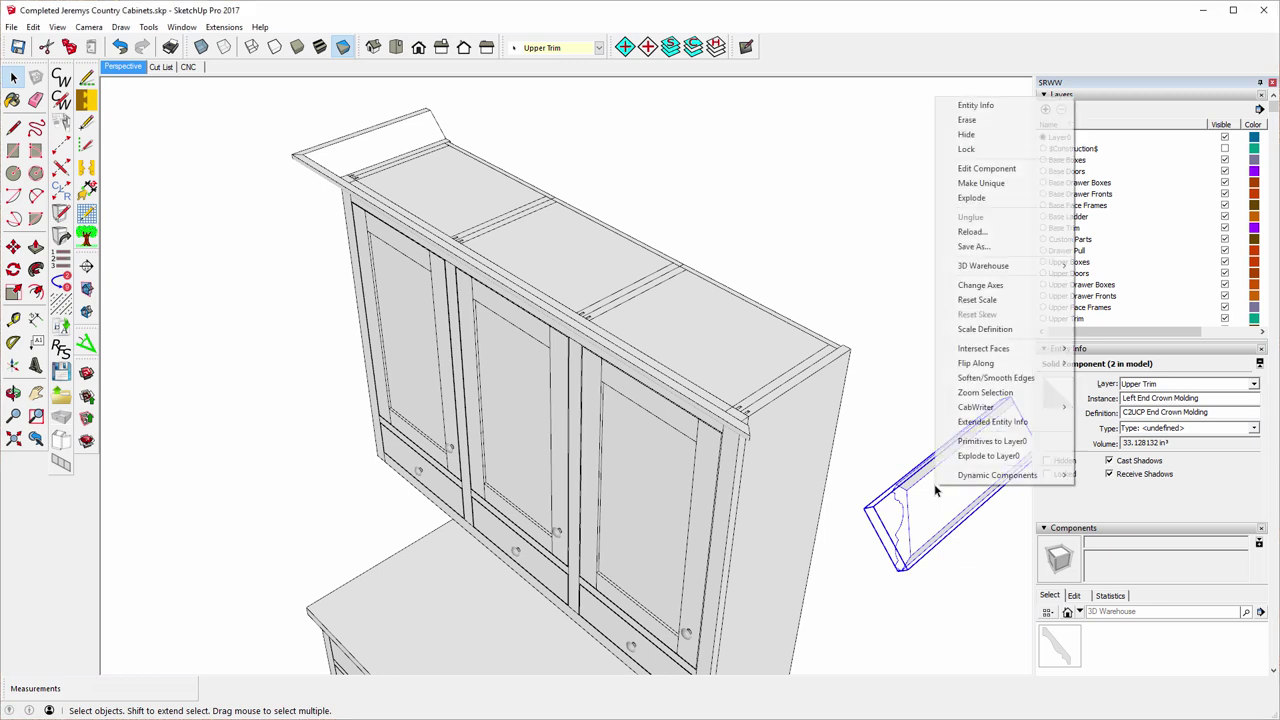
left_click(965, 285)
middle_click_drag(821, 448, 663, 423)
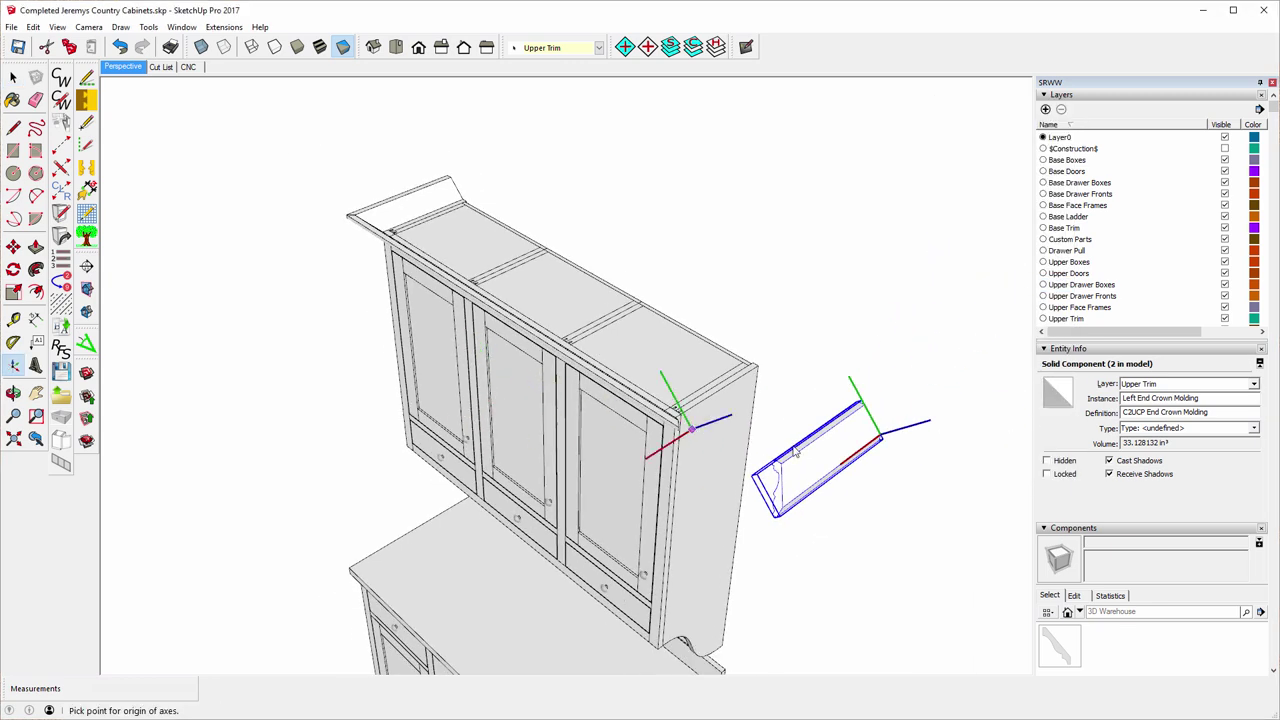
left_click(13, 77)
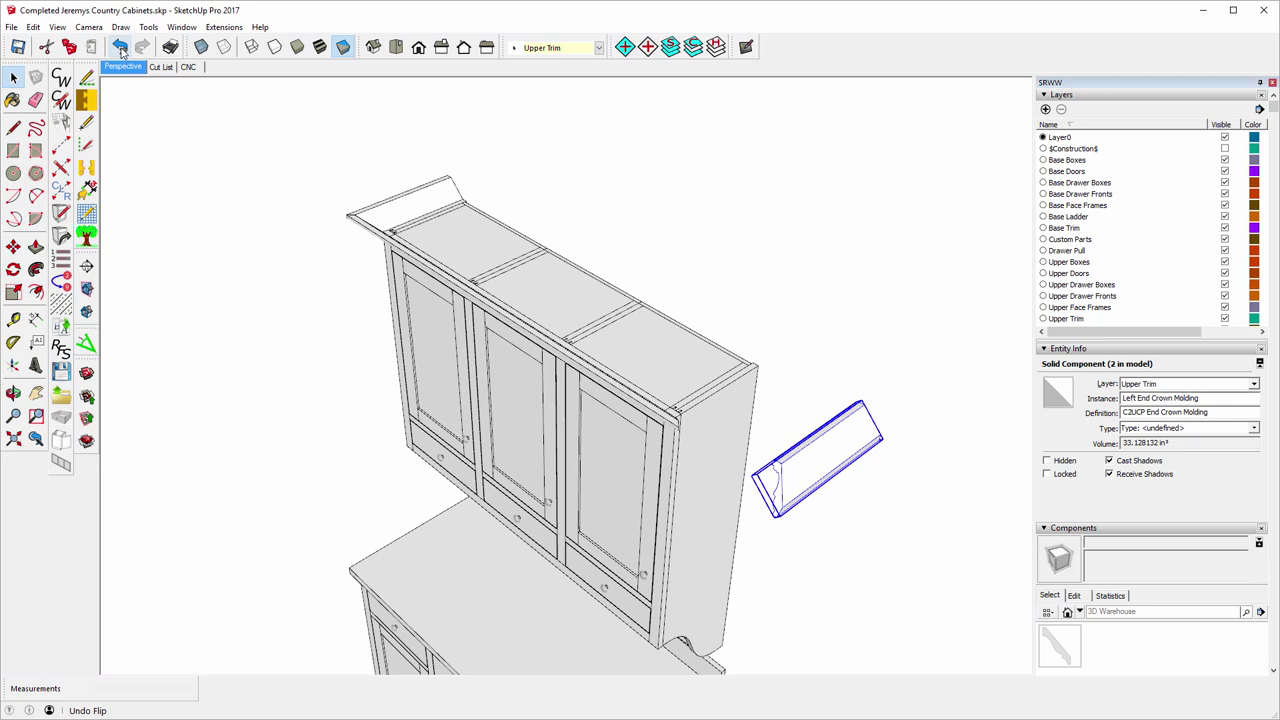
left_click(120, 49)
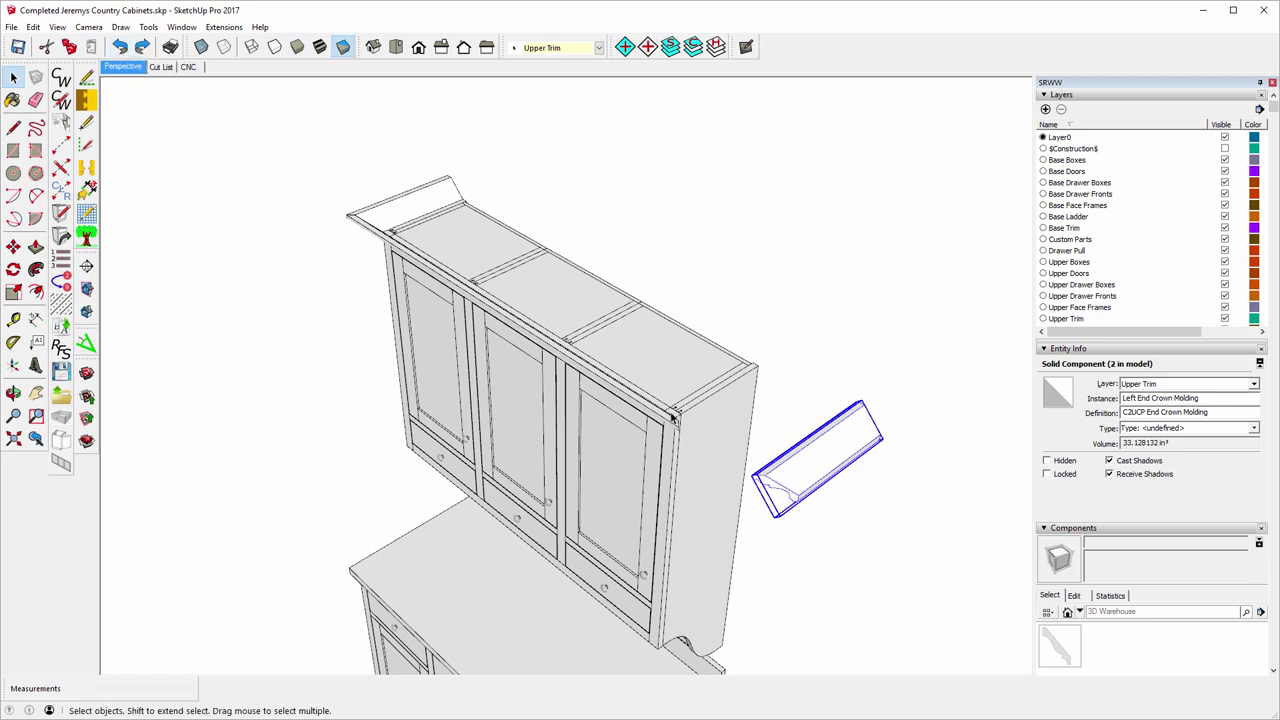
- Flip the copied crown molding along the component's red axis
right_click(838, 468)
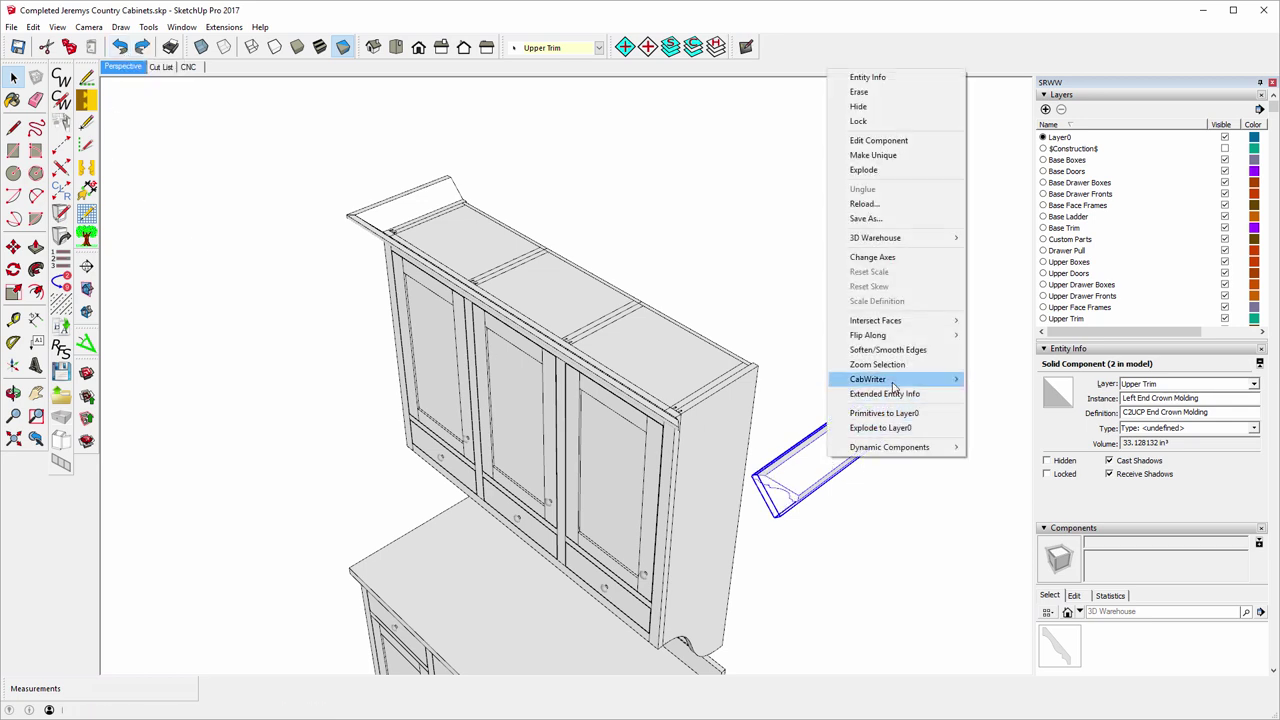
mouse_move(878, 381)
mouse_move(878, 338)
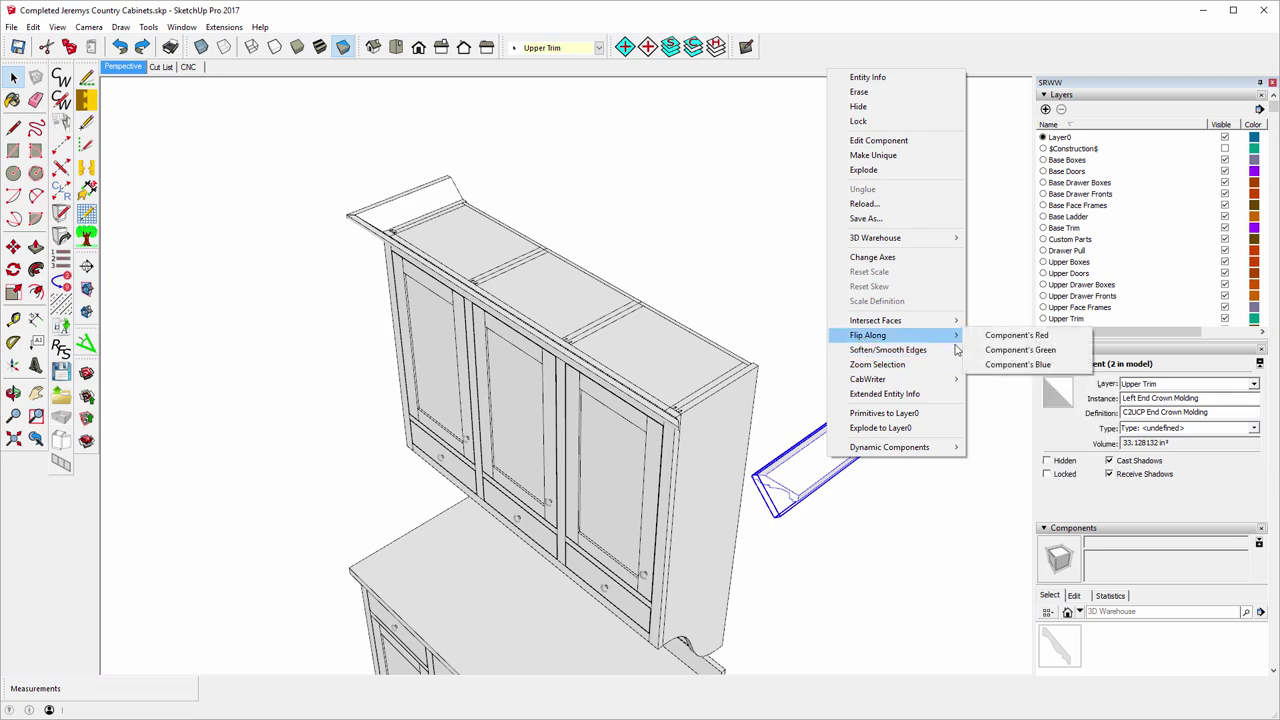
left_click(1016, 336)
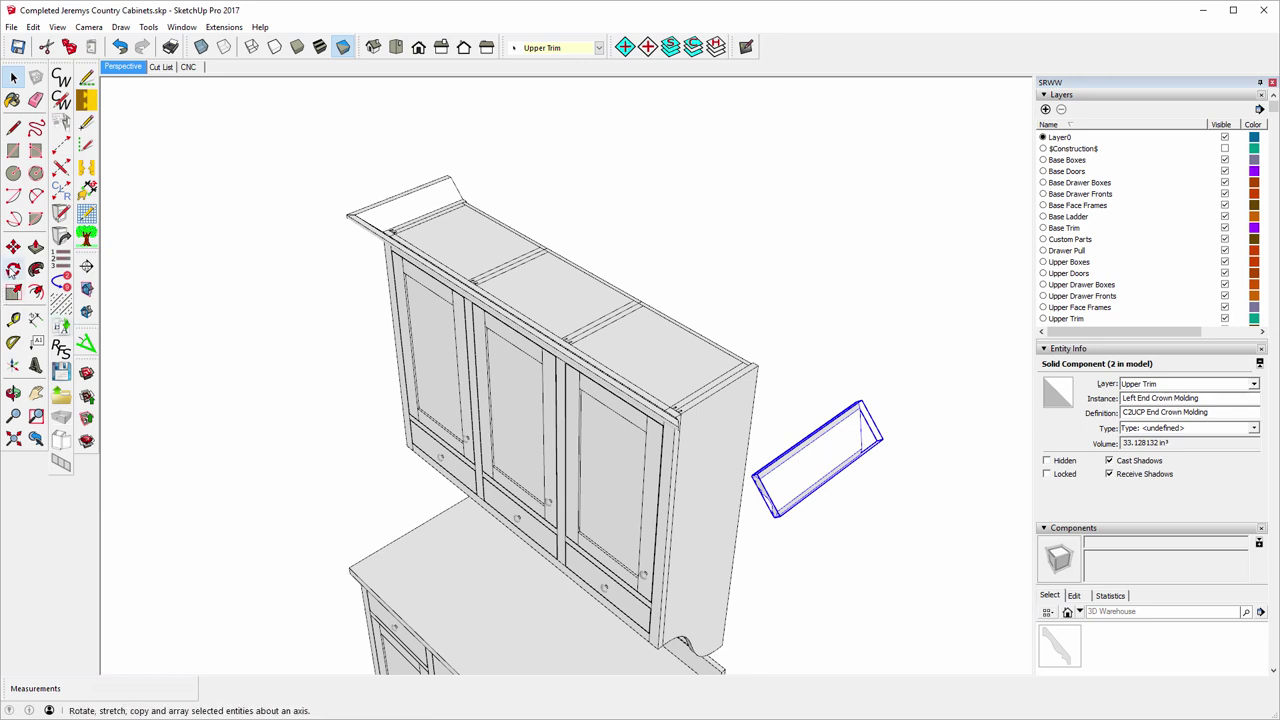
- Rotate the flipped crown molding half a turn about its origin corner, starting from the red axis direction
left_click(13, 269)
scroll(868, 480, "up", 3)
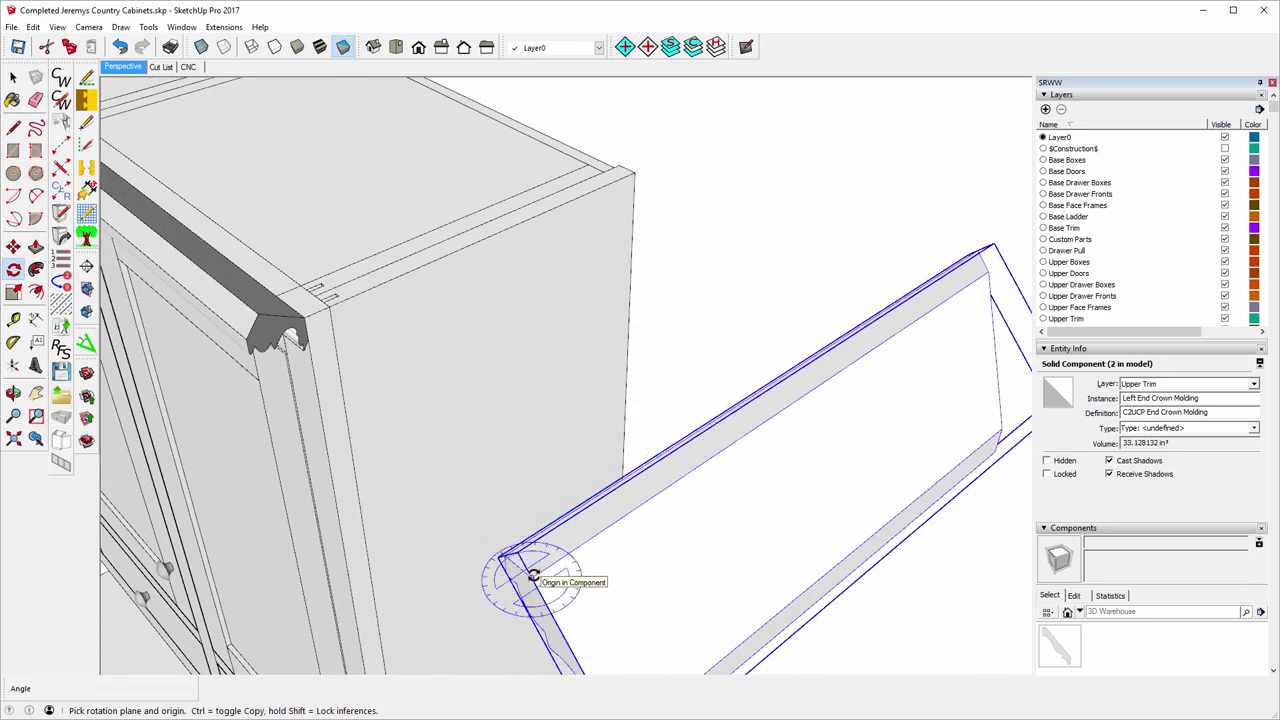
left_click(531, 577)
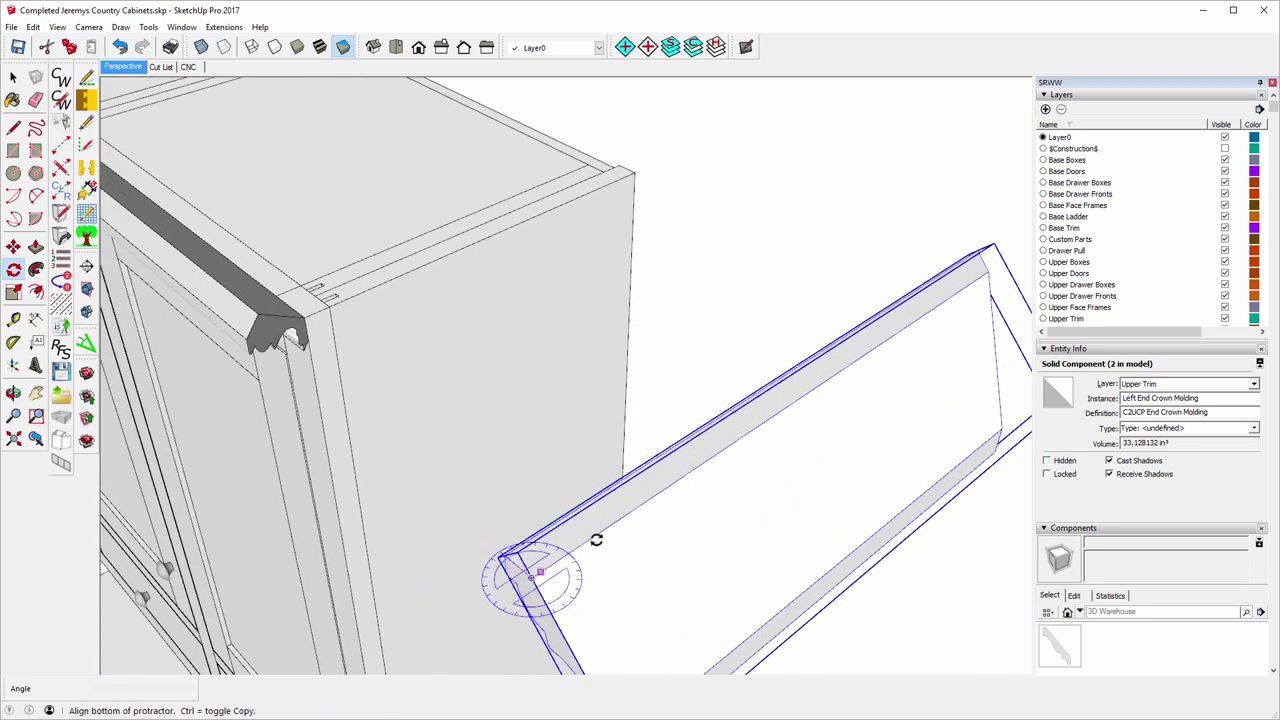
left_click(747, 432)
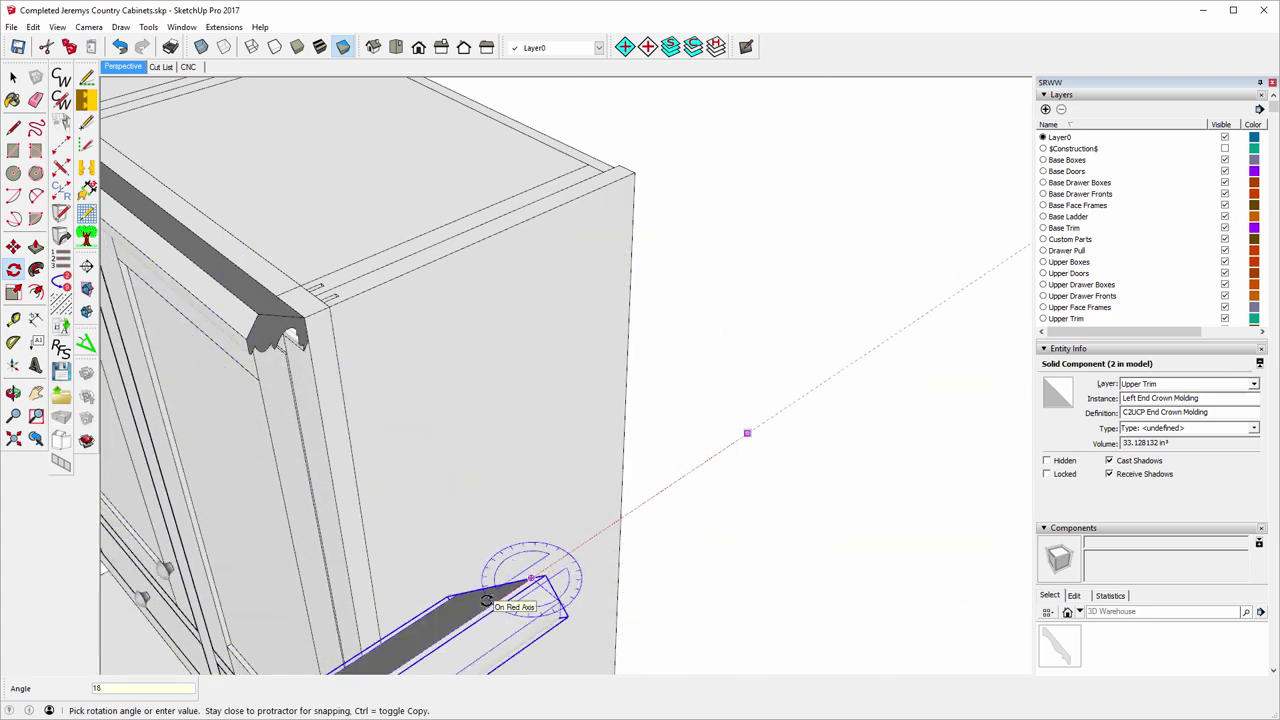
left_click(487, 600)
- Move the rotated crown molding by its inner front corner onto the upper cabinet's right front top corner, meeting the front crown molding
middle_click_drag(557, 414, 705, 242)
scroll(705, 242, "down", 5)
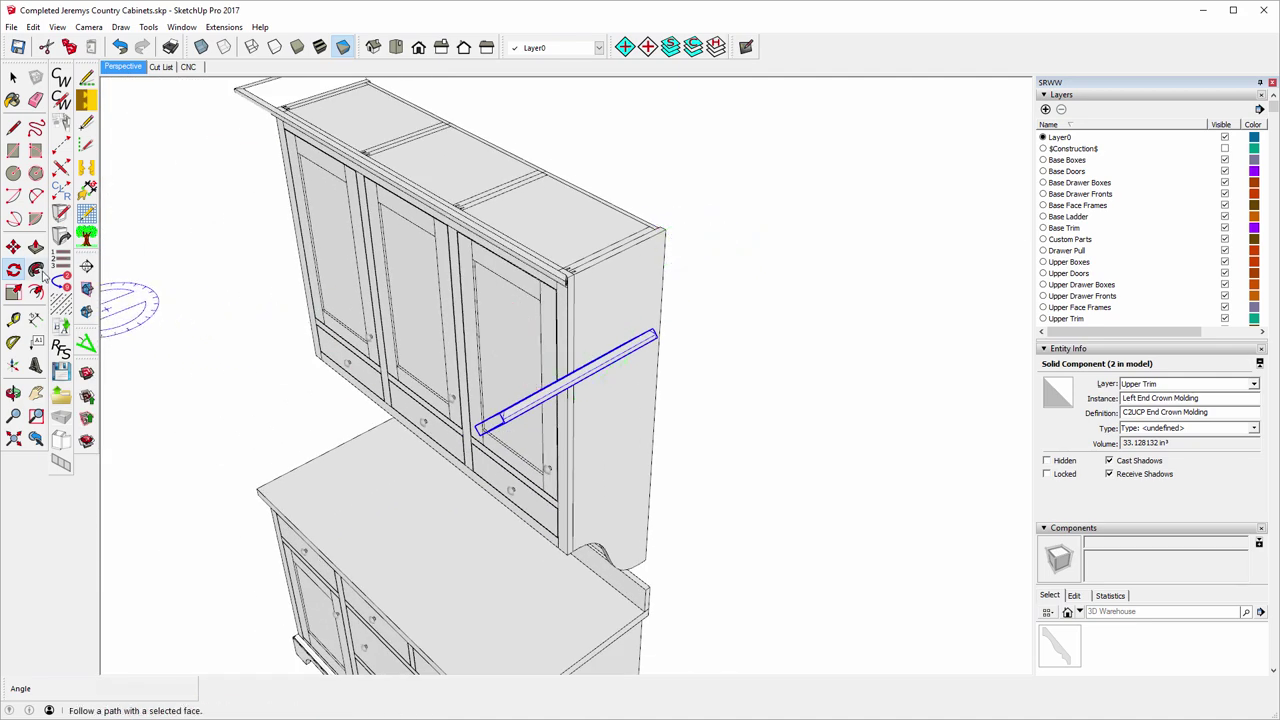
left_click(13, 247)
scroll(513, 427, "up", 5)
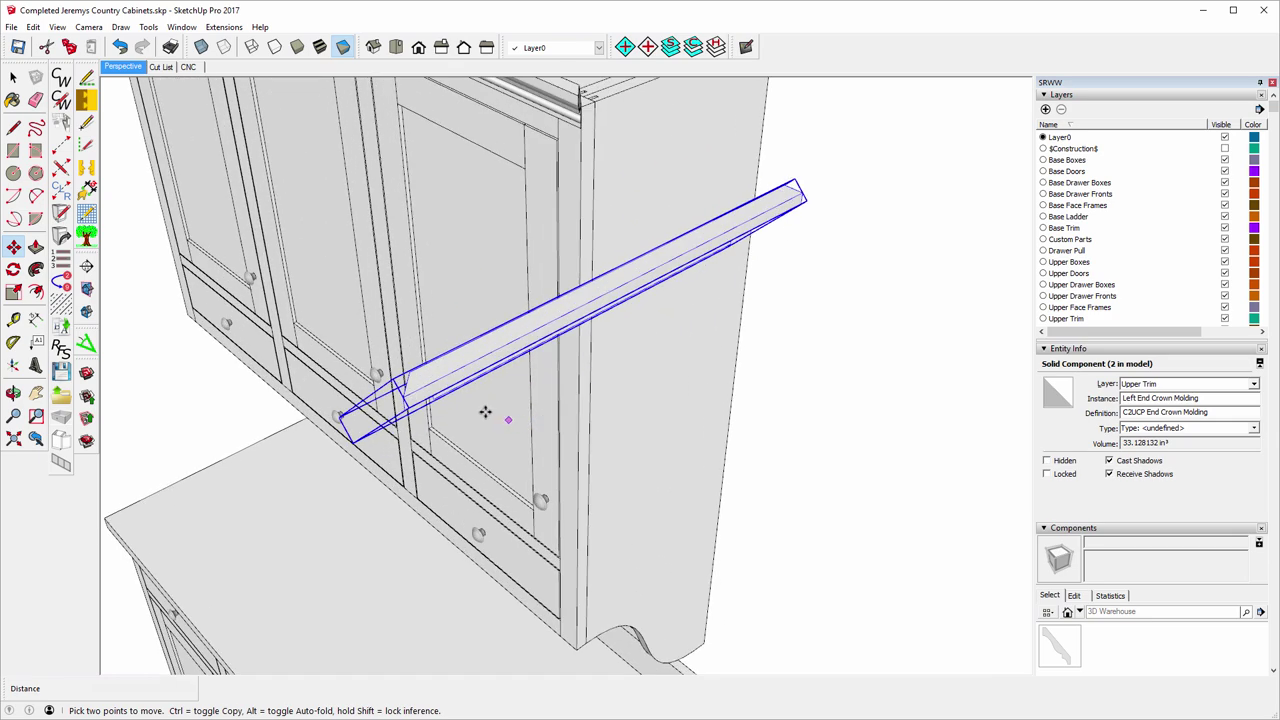
left_click(383, 360)
scroll(737, 471, "down", 6)
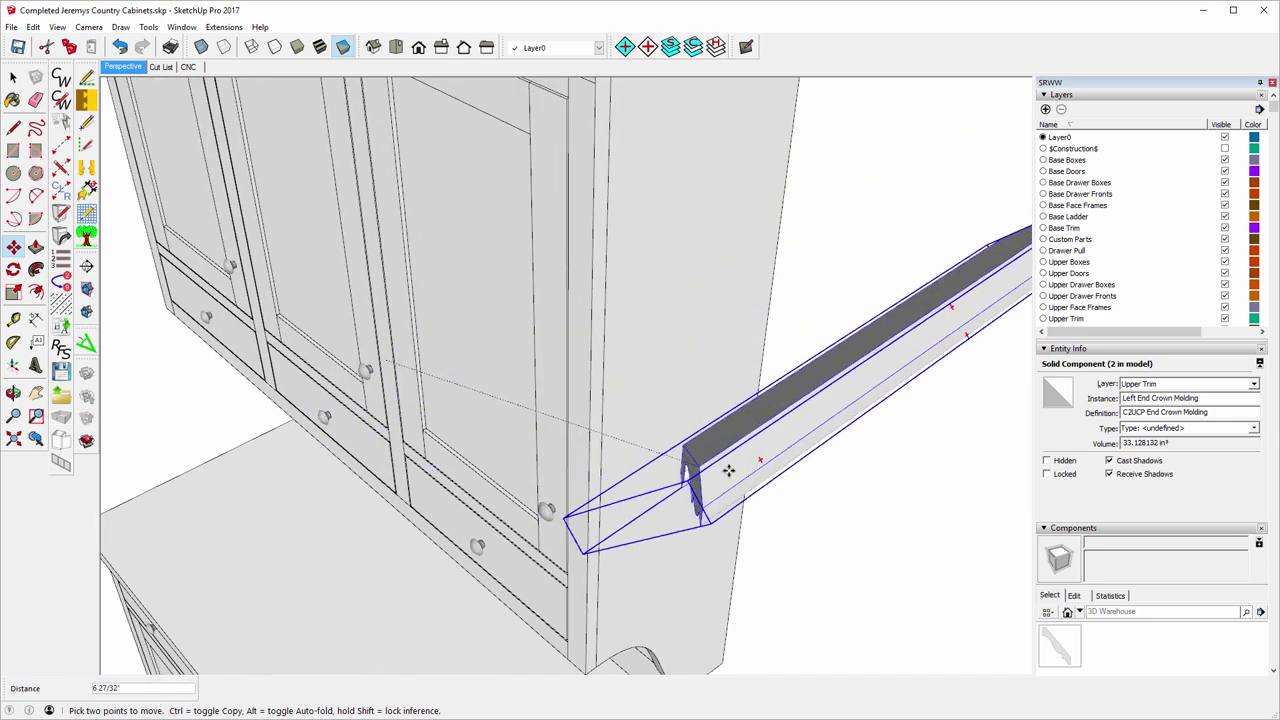
scroll(790, 235, "up", 5)
scroll(755, 215, "up", 3)
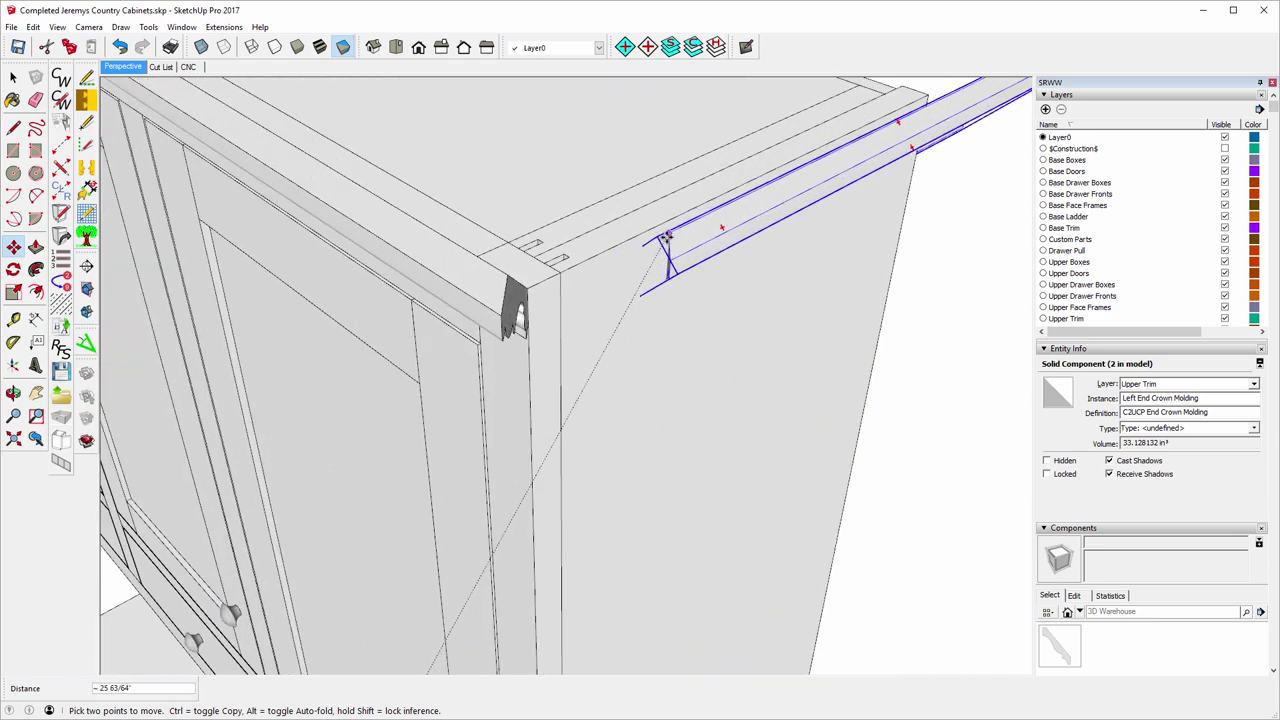
left_click(506, 274)
scroll(734, 497, "down", 6)
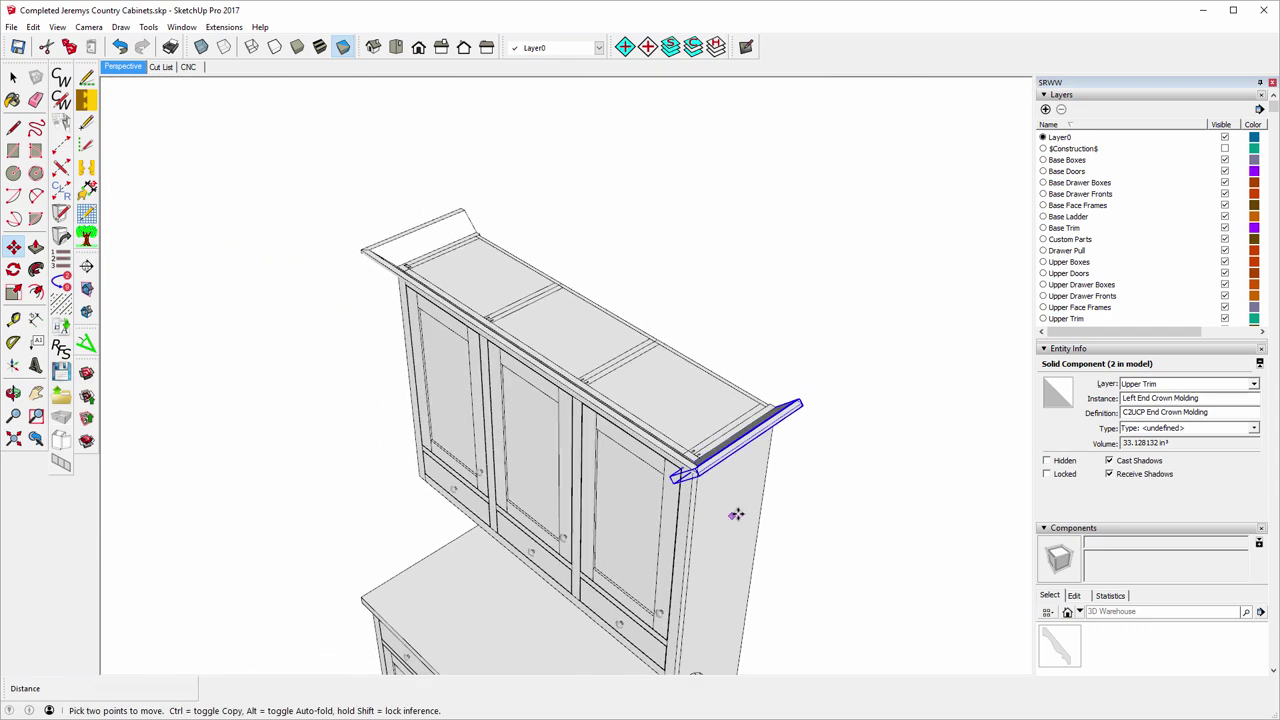
- Inspect the front crown molding and the left end crown molding in turn, and clear the selection
left_click(14, 79)
left_click(14, 79)
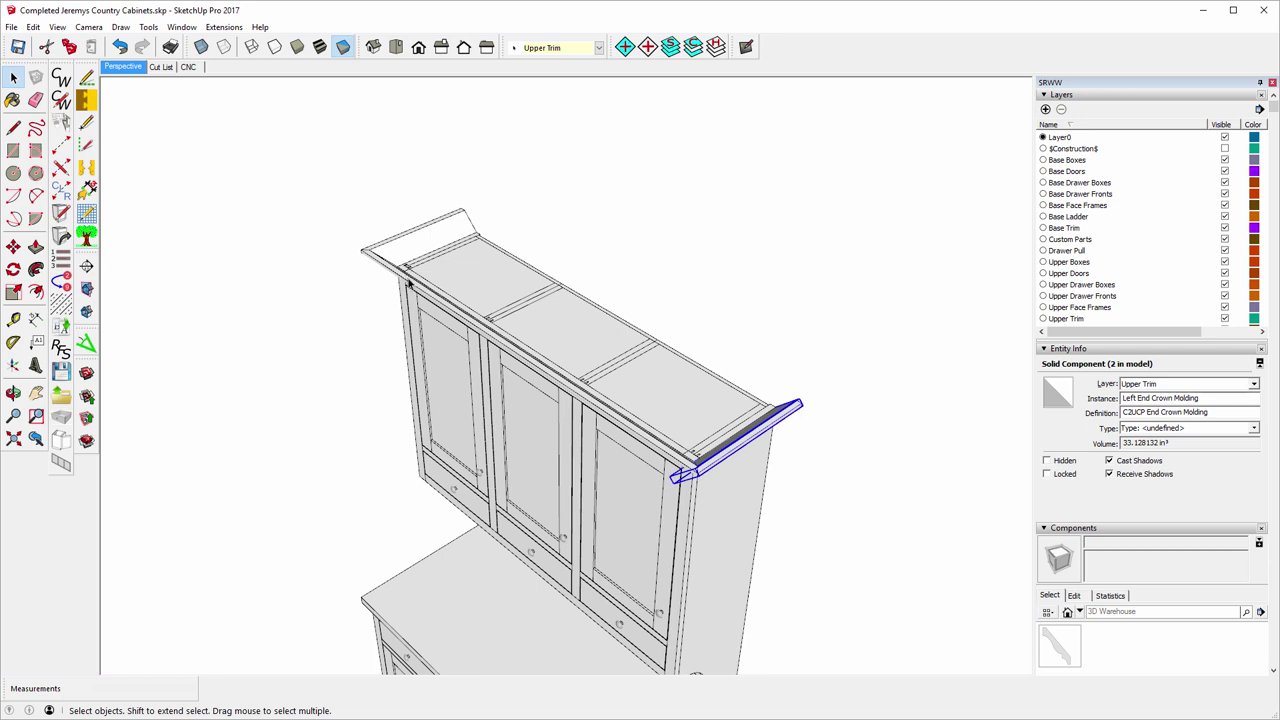
left_click(408, 284)
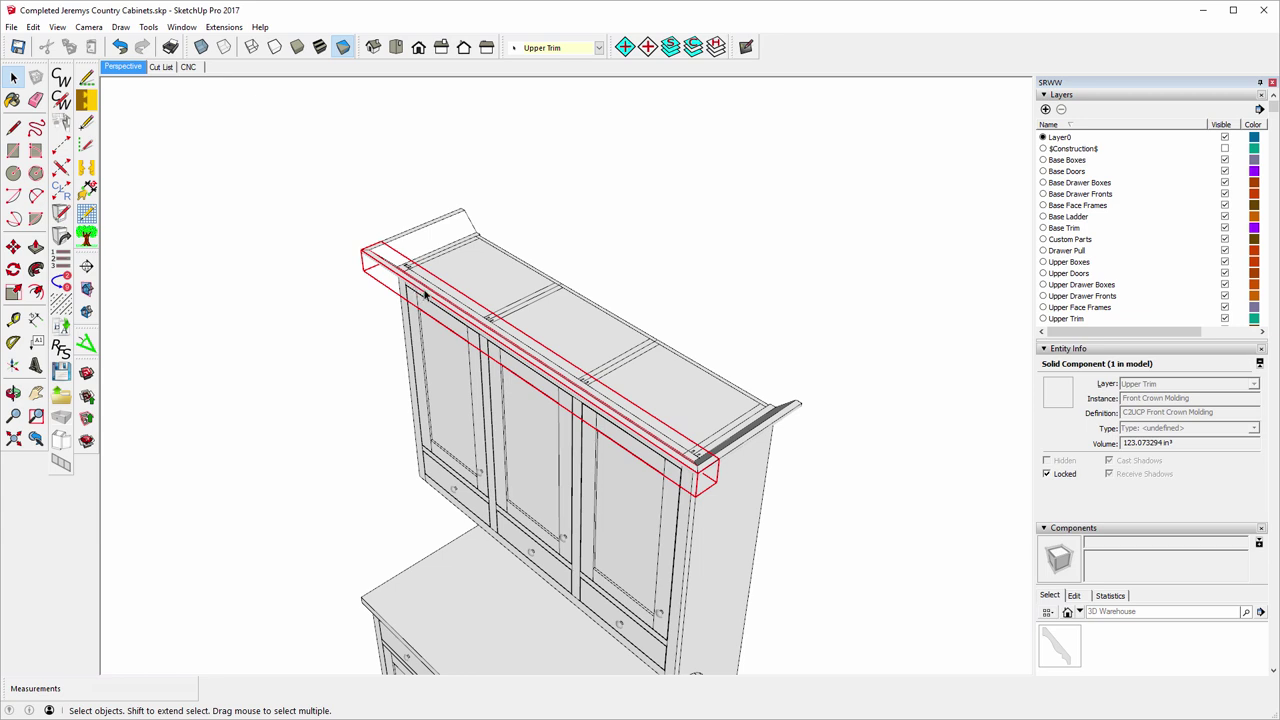
left_click(428, 239)
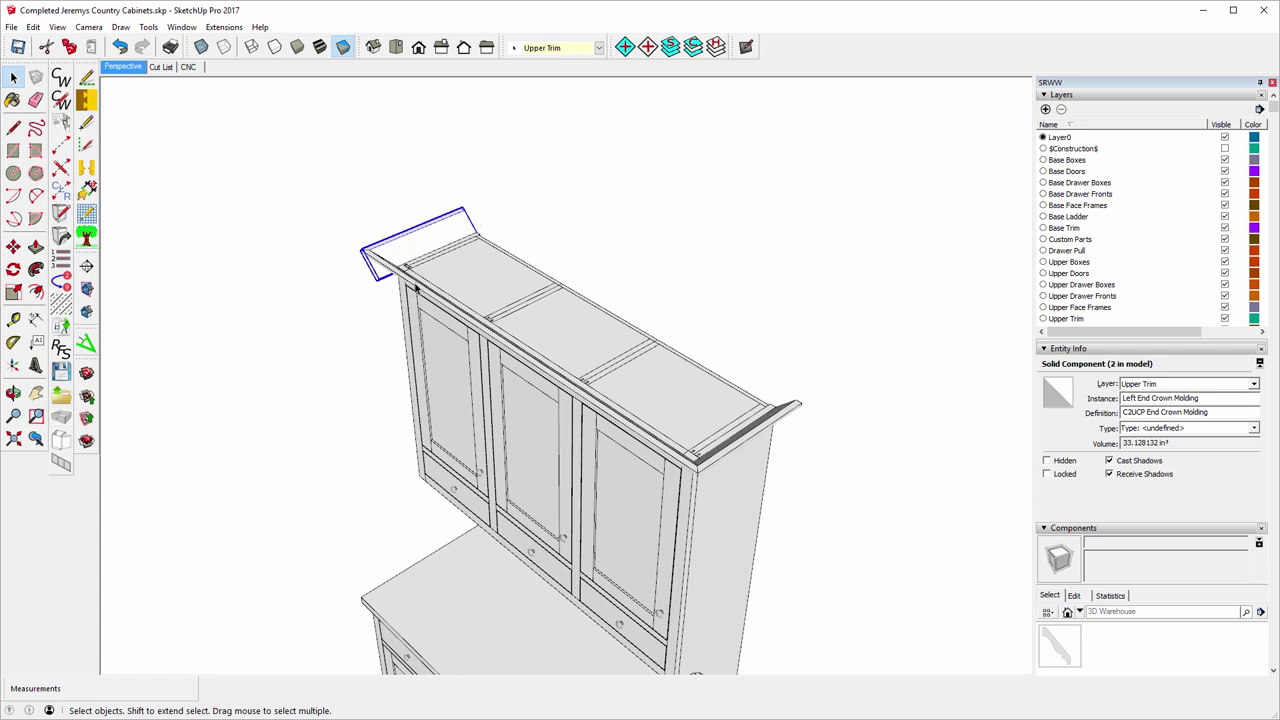
left_click(417, 288)
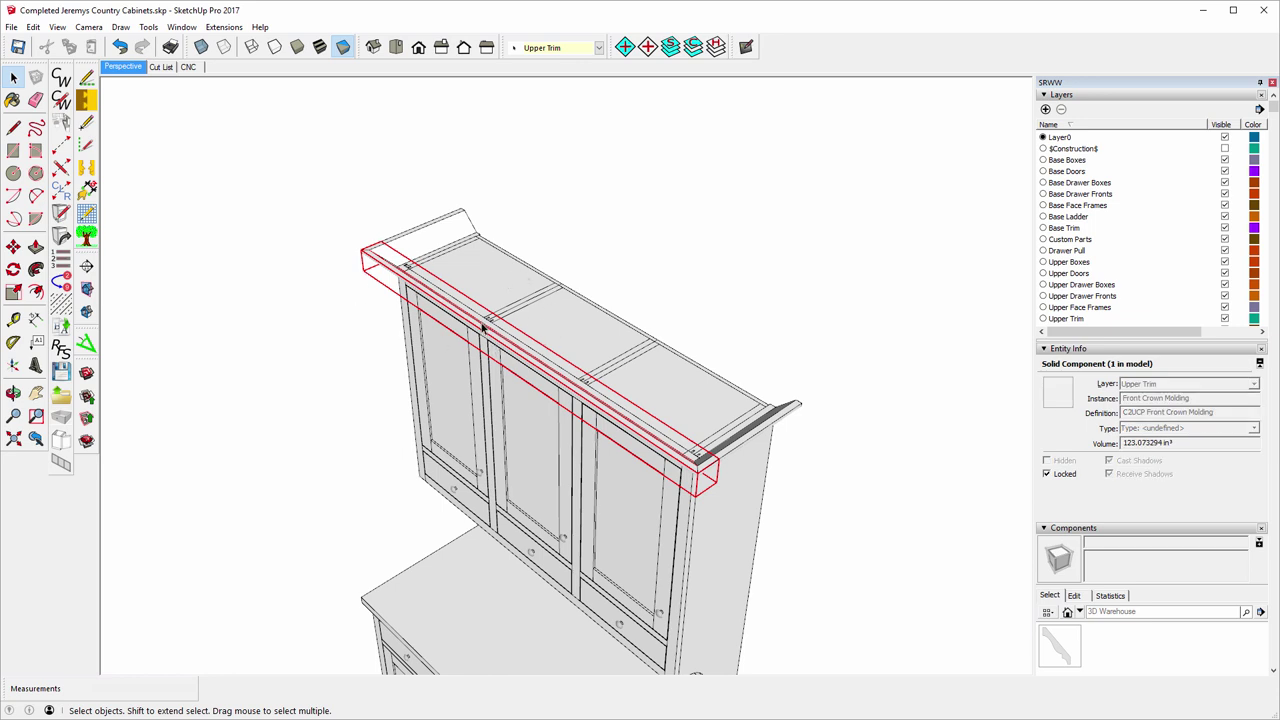
left_click(358, 190)
- Examine the assembled crown molding and its mitered corners from the front and both ends of the upper cabinet
left_click(14, 393)
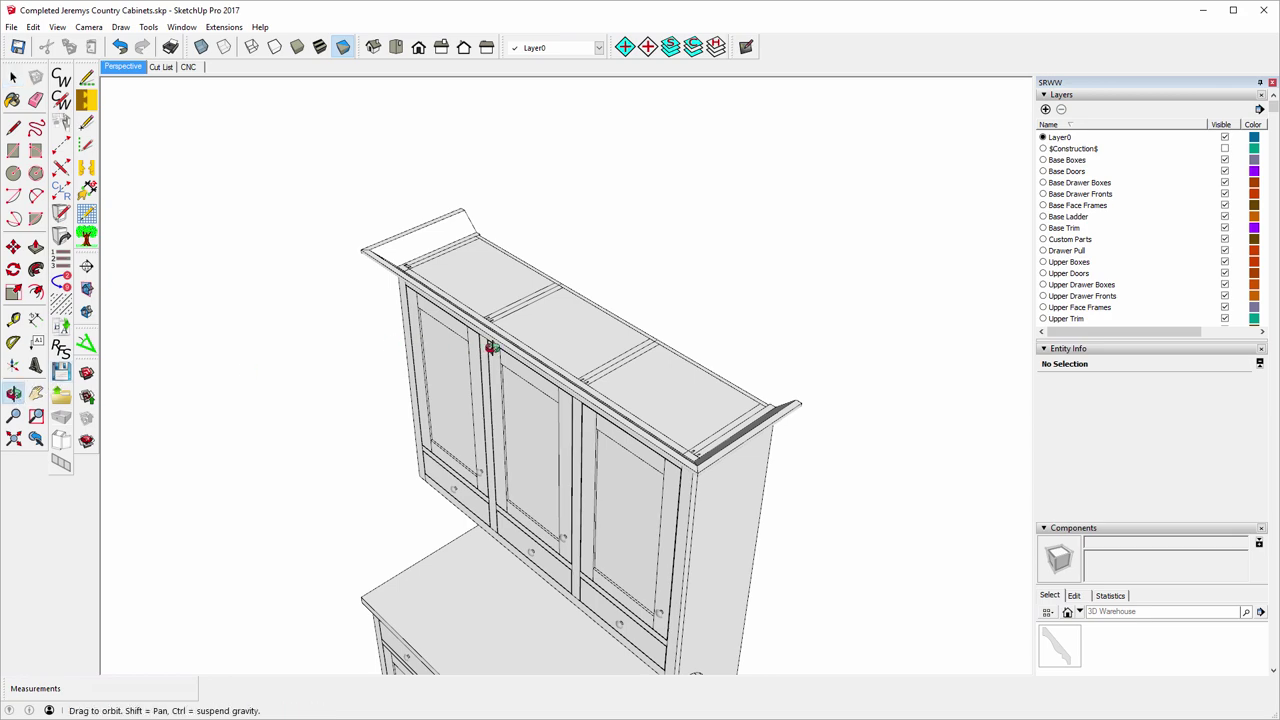
left_click_drag(490, 347, 829, 331)
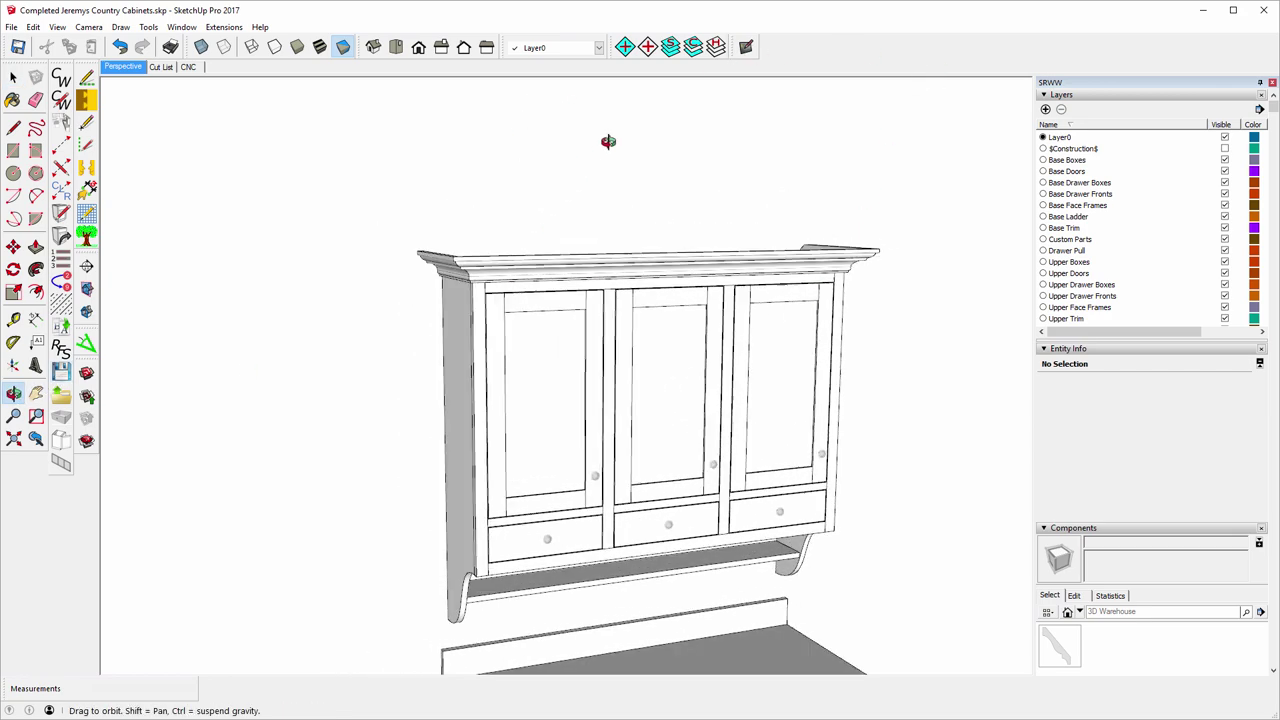
left_click_drag(611, 138, 514, 133)
scroll(507, 225, "up", 3)
scroll(507, 225, "up", 4)
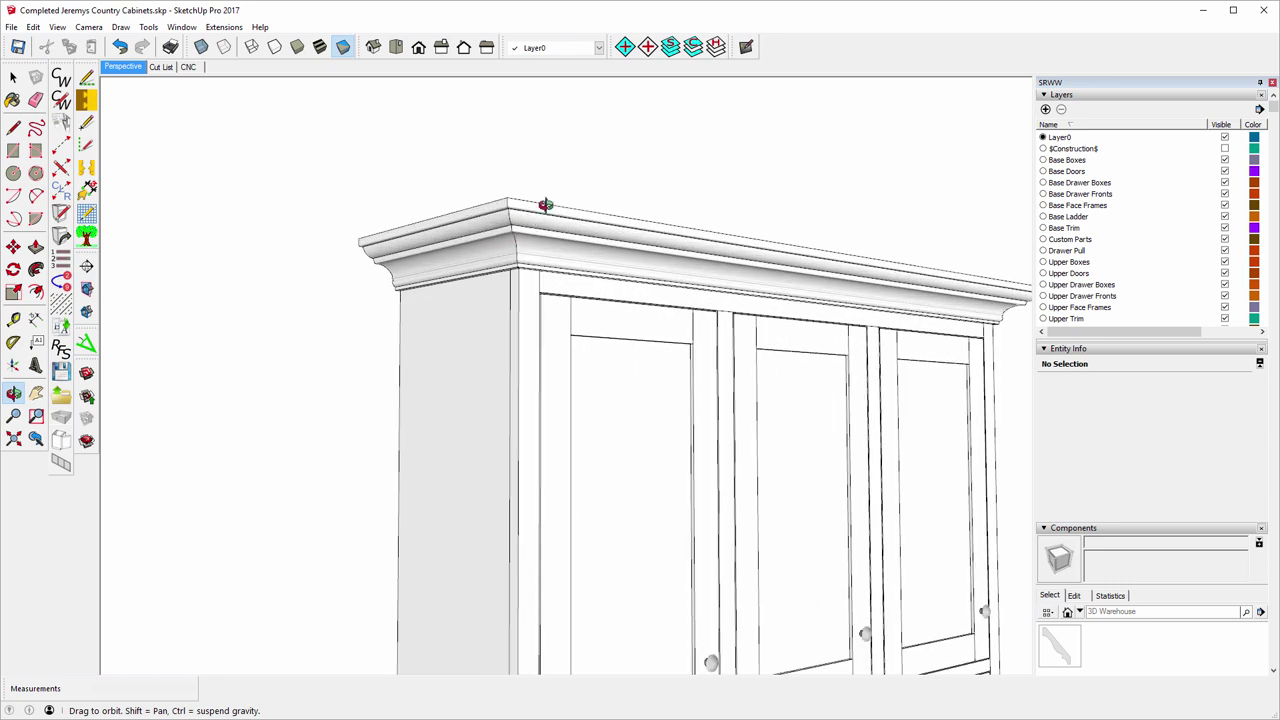
left_click_drag(557, 214, 126, 434)
left_click_drag(660, 277, 512, 334)
scroll(471, 214, "down", 5)
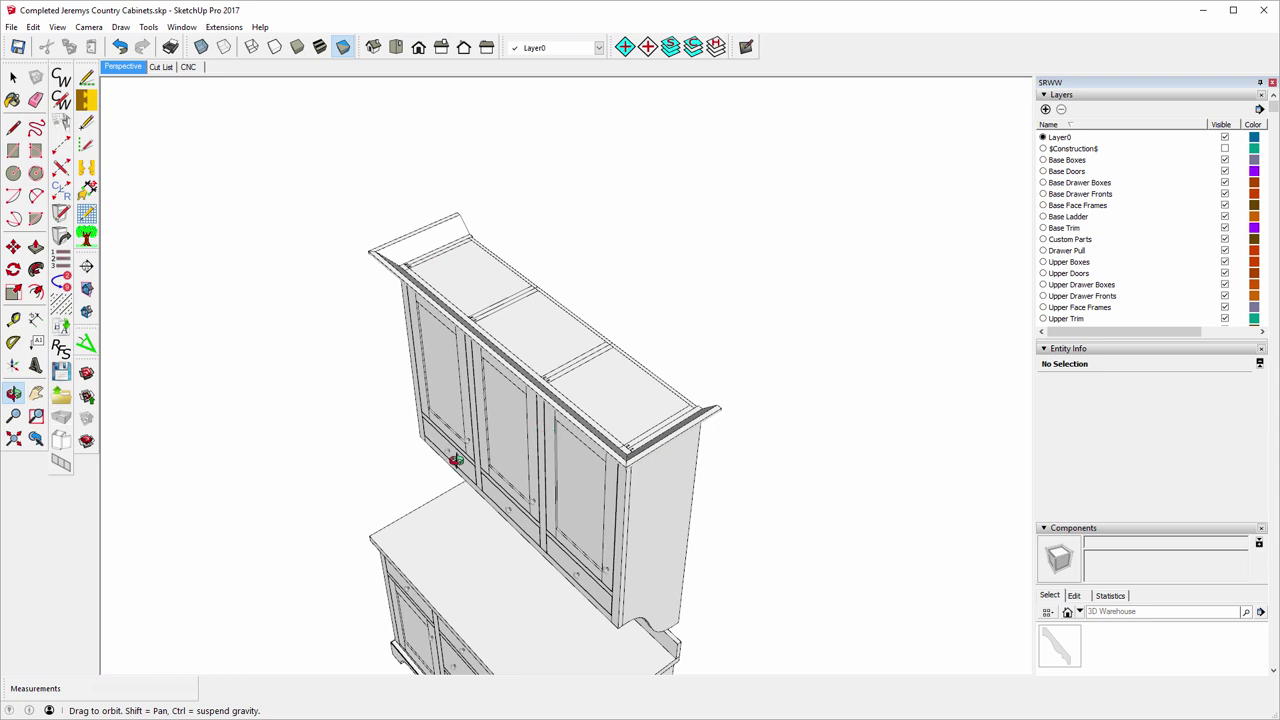
left_click_drag(457, 461, 768, 107)
left_click_drag(551, 194, 646, 266)
scroll(508, 489, "down", 3)
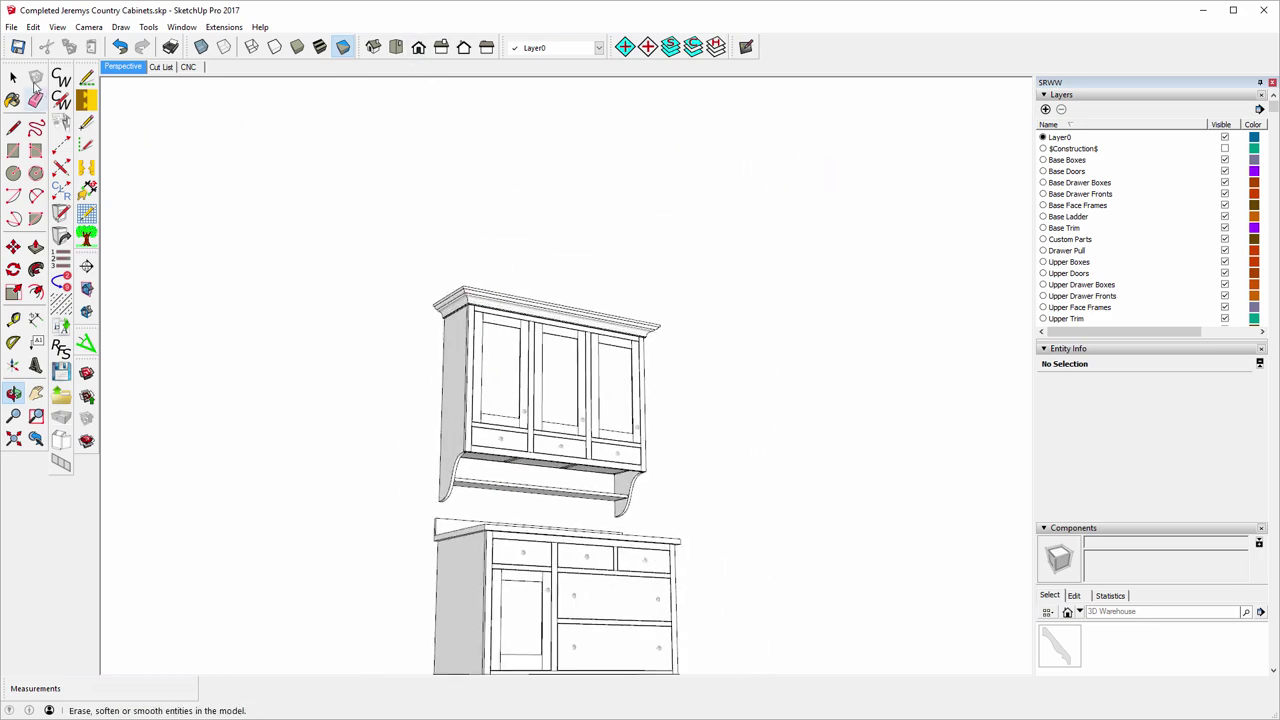
- Delete the crown moldings from the upper cabinet, unlocking the front piece so it can be removed as well
left_click(18, 80)
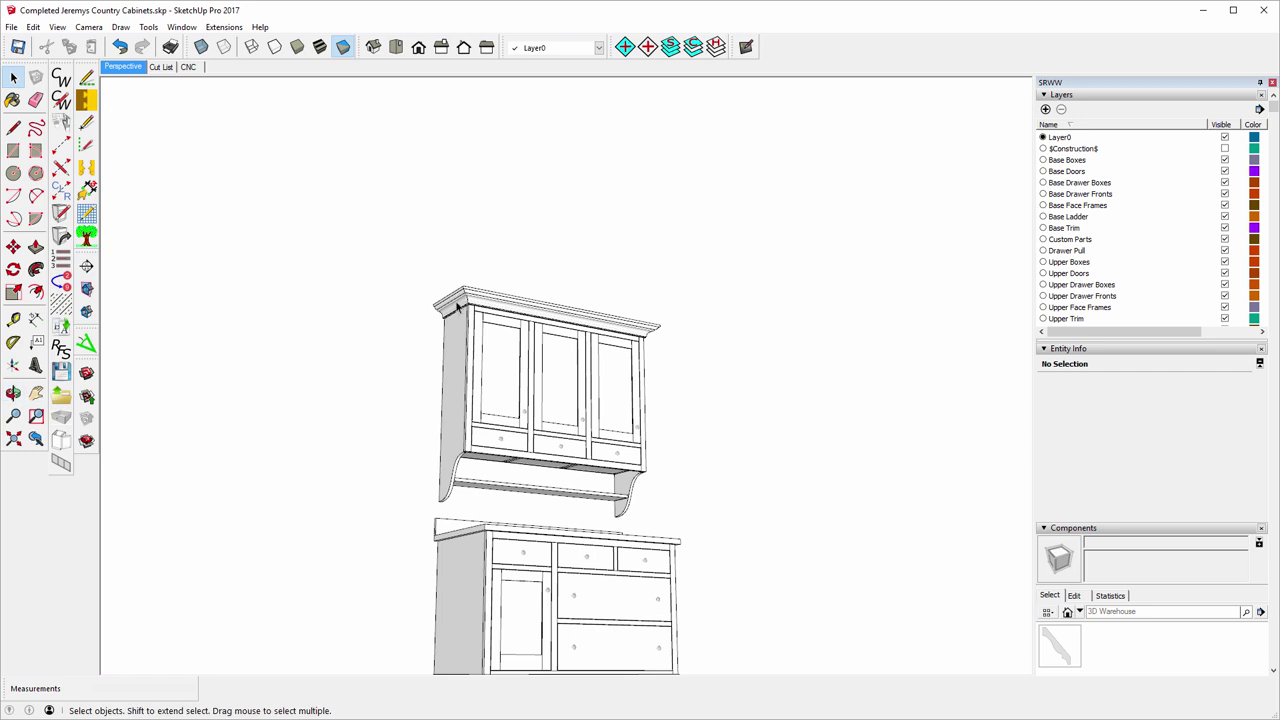
left_click(460, 302)
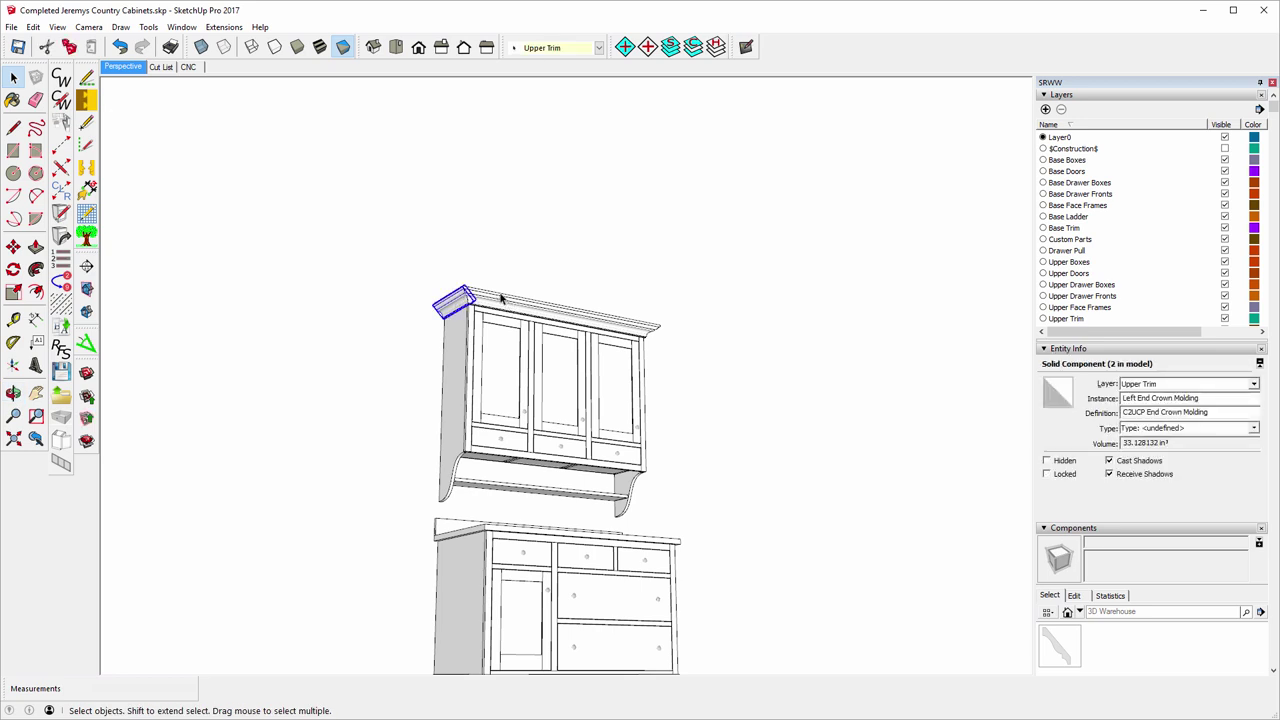
left_click(503, 304)
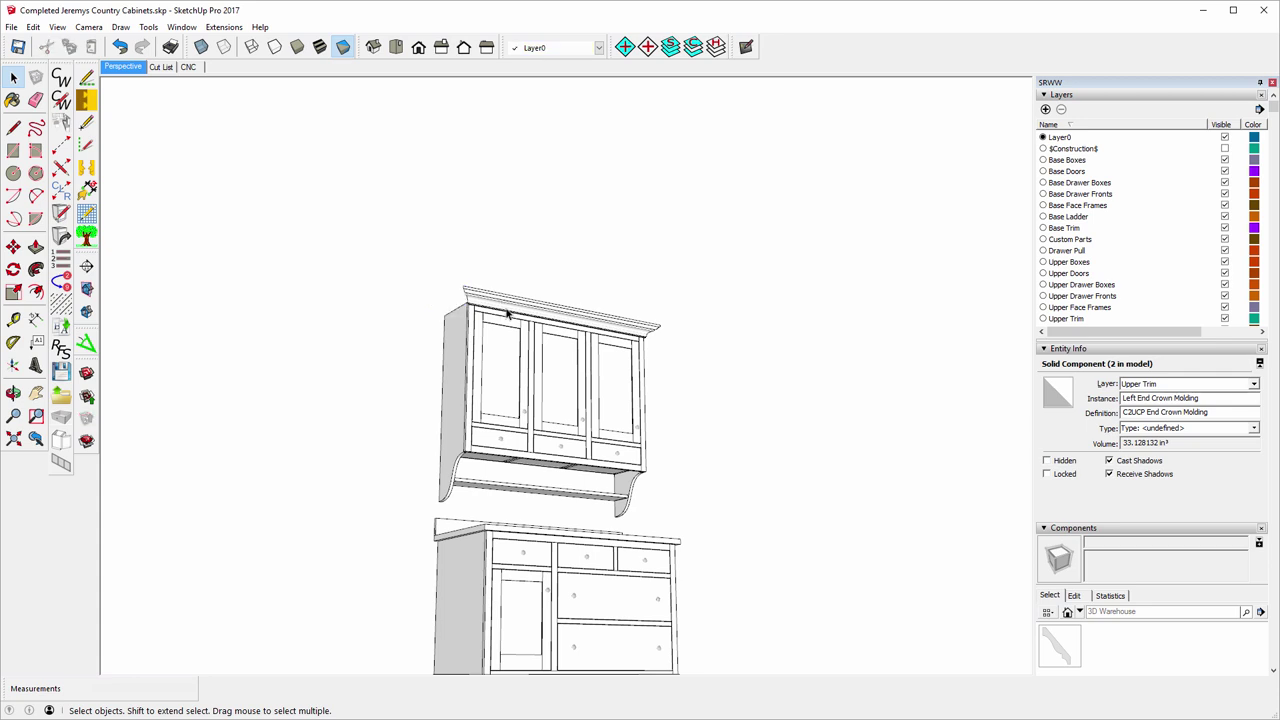
right_click(508, 303)
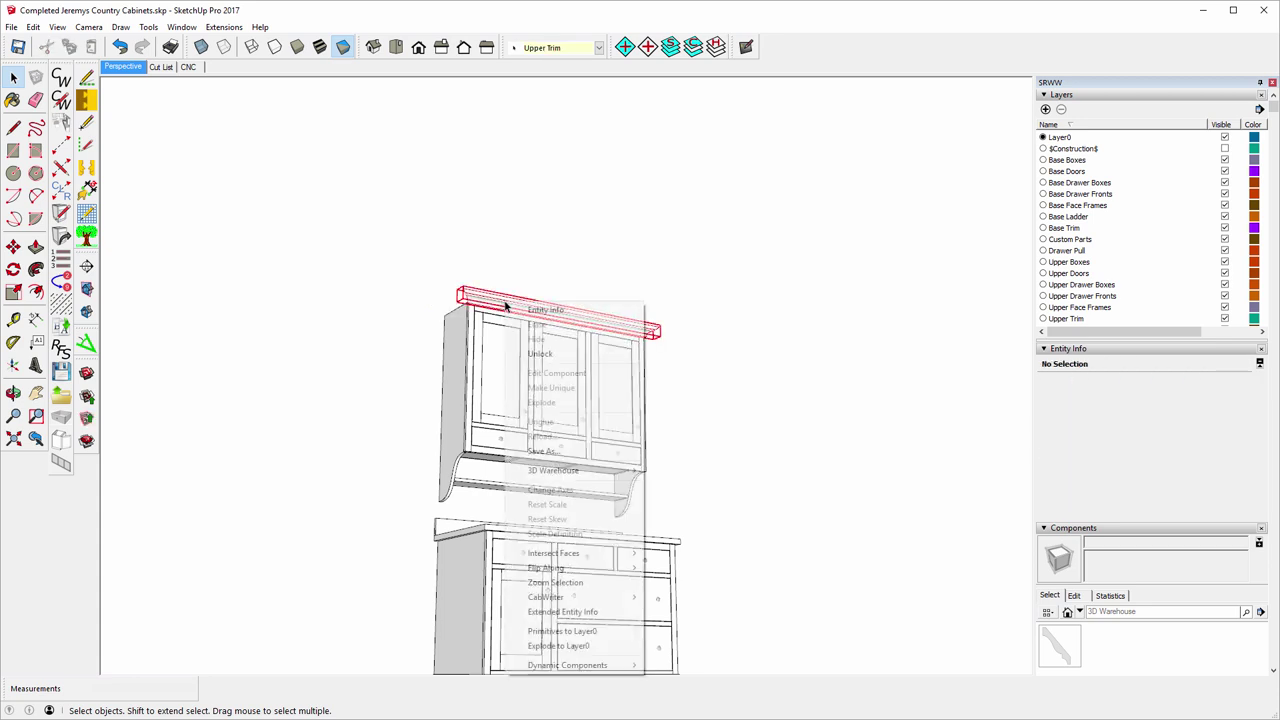
left_click(540, 353)
key("Delete")
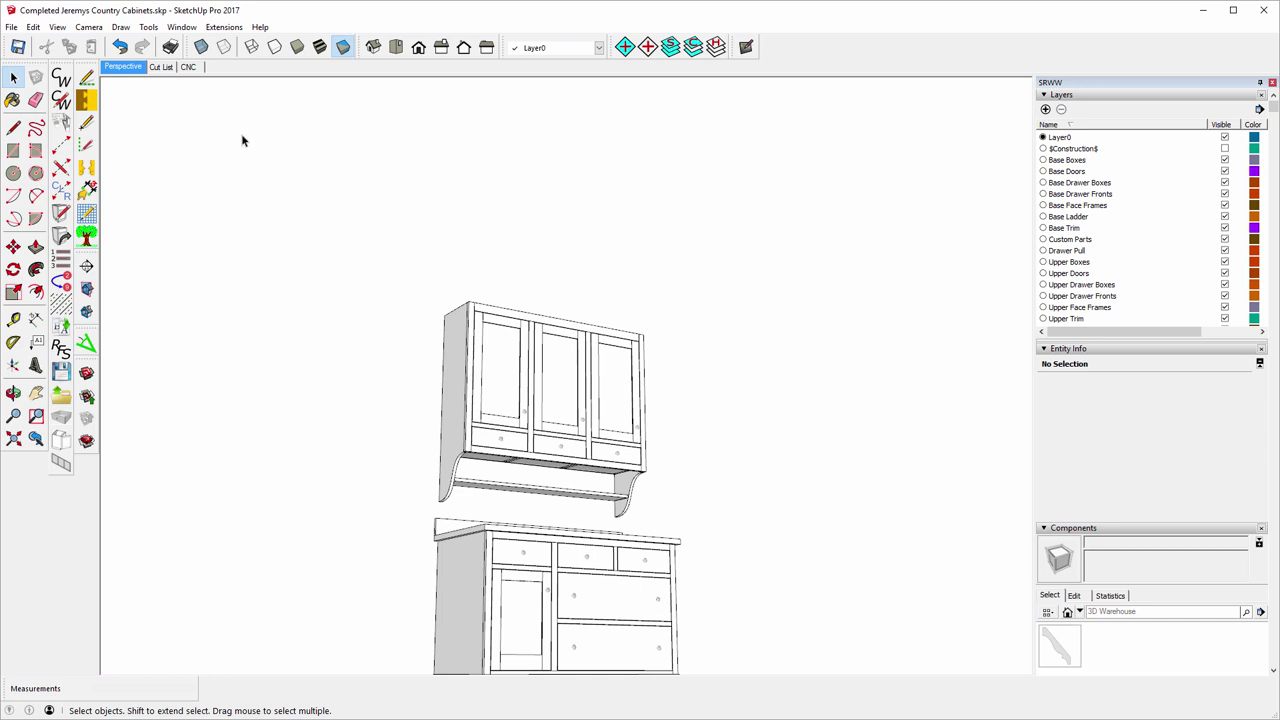
- Purge unused items from the entire model through the Model Info statistics and close the dialog
left_click(229, 30)
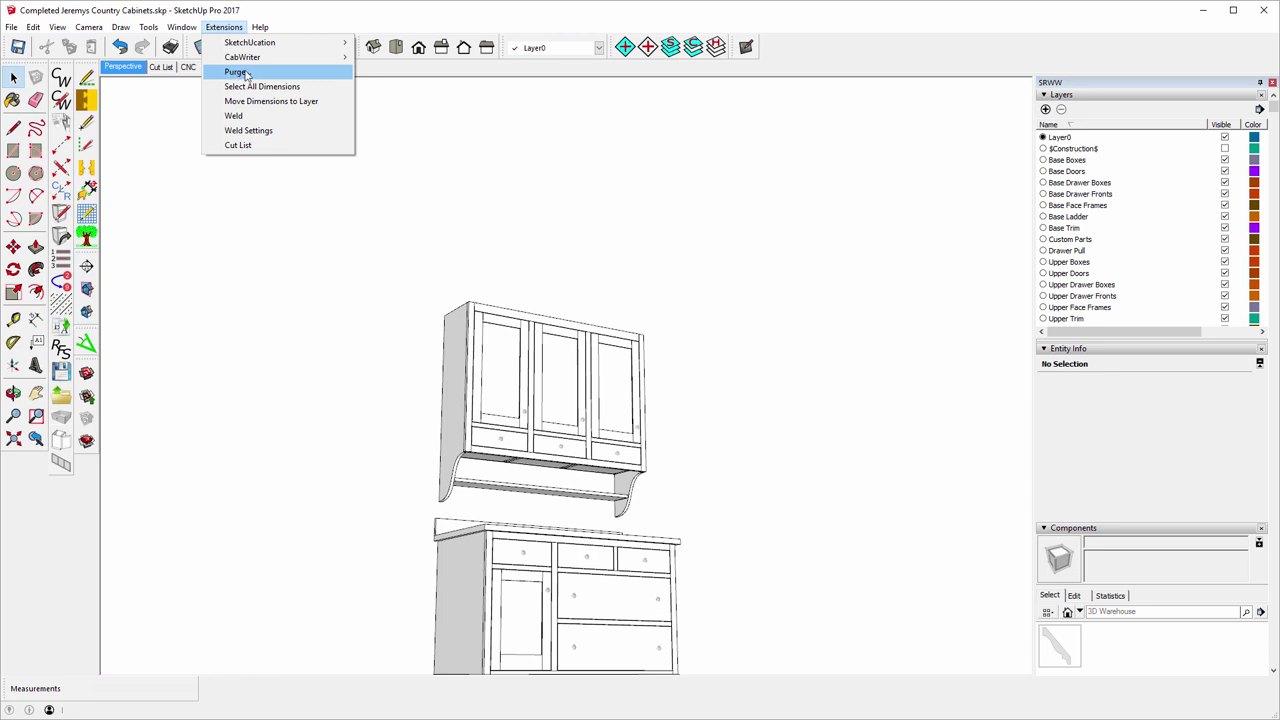
mouse_move(176, 26)
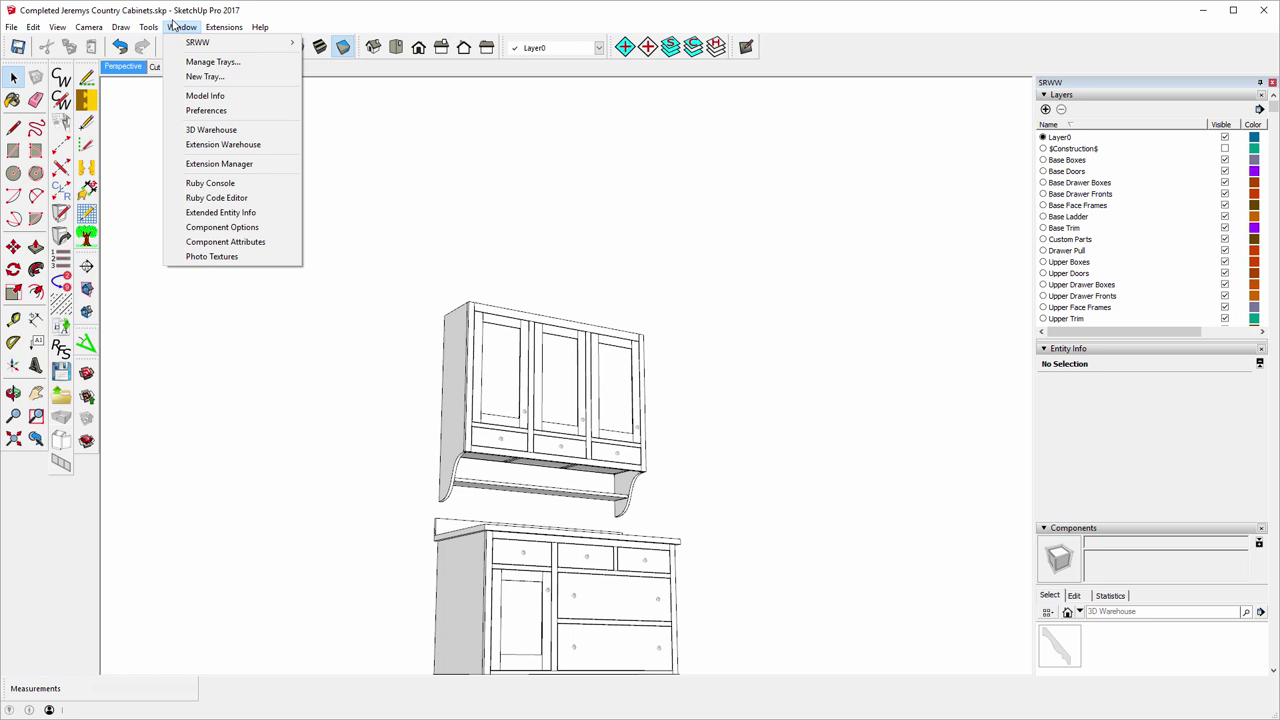
left_click(205, 95)
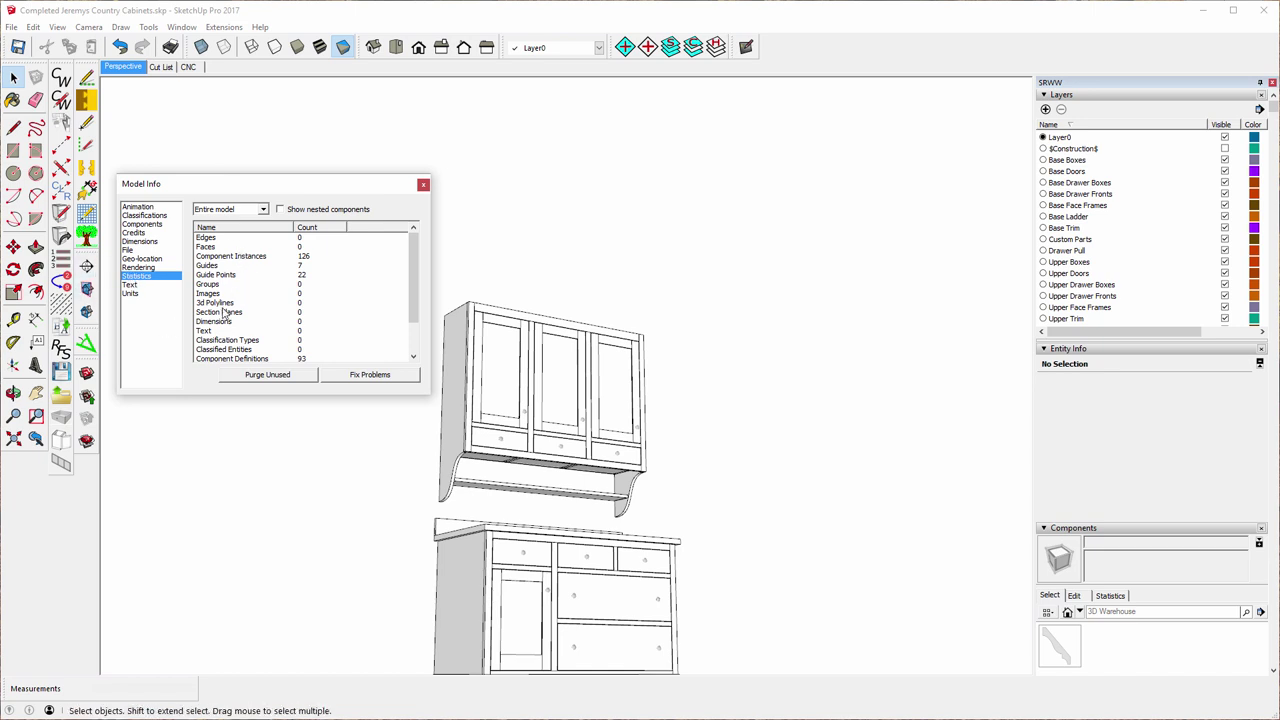
left_click(269, 375)
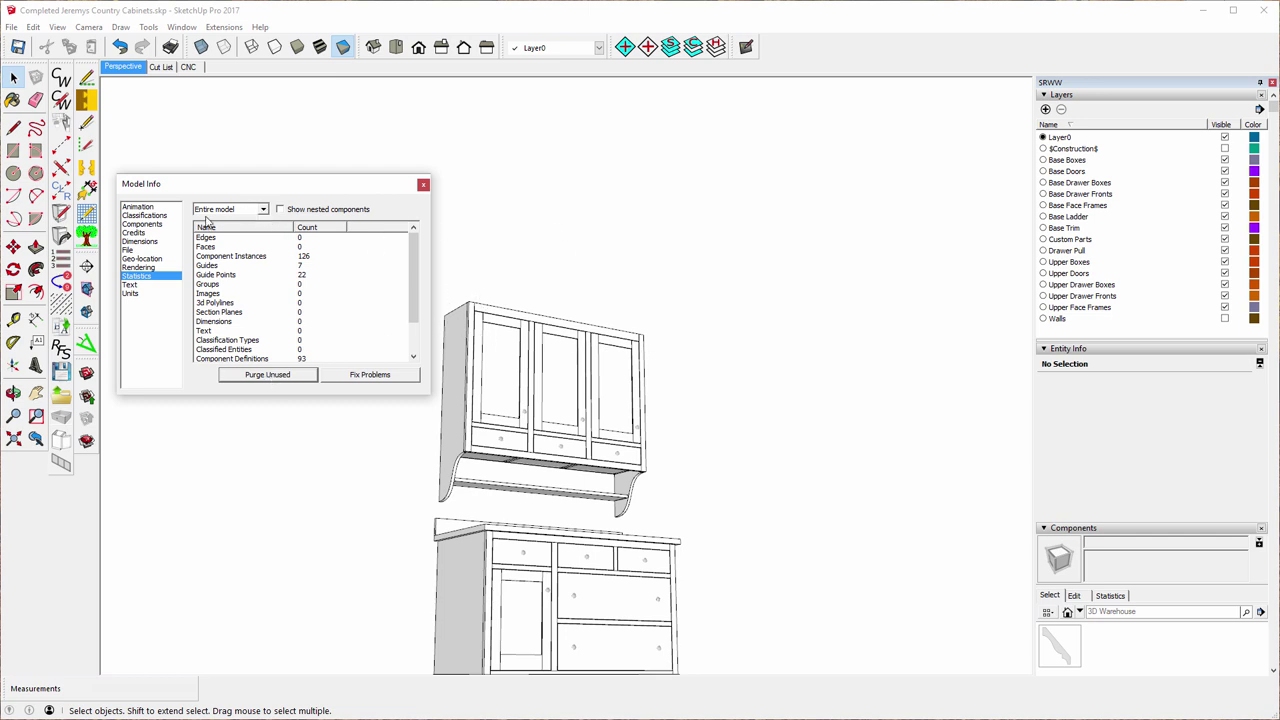
left_click(423, 185)
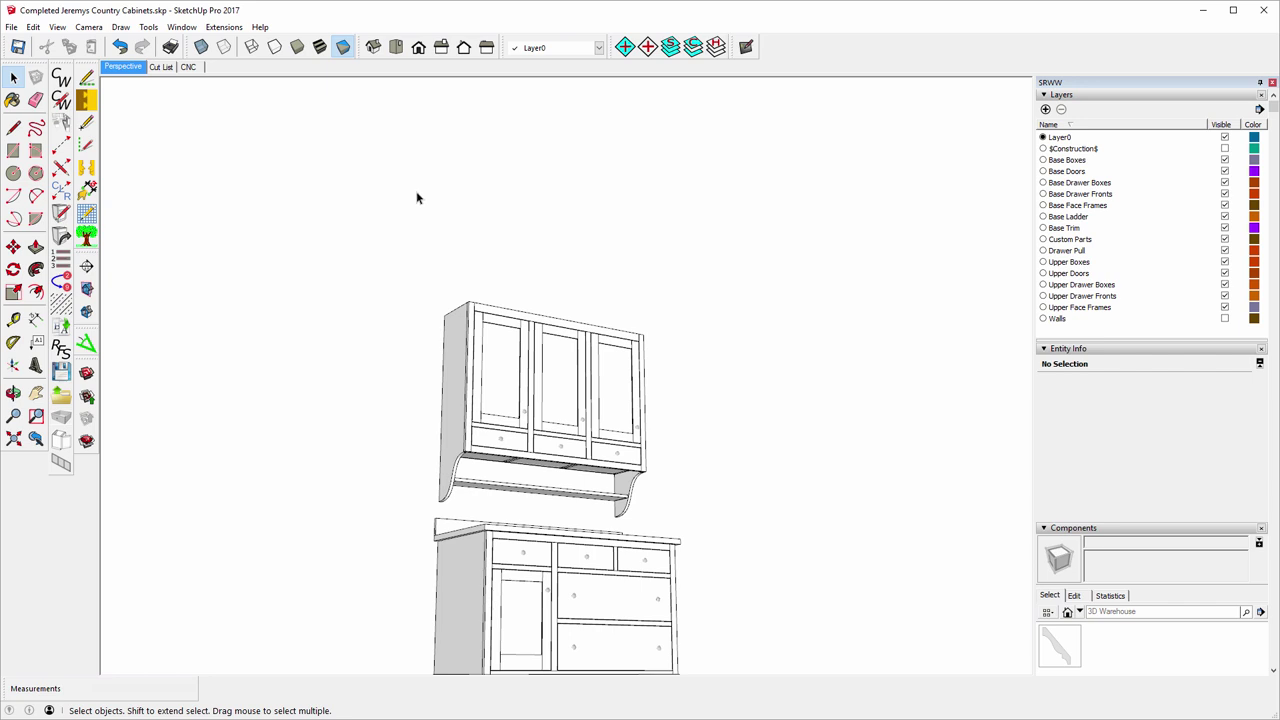
- Run the Purge extension on unused components, layers, materials and styles with a report, and list the components in the model
left_click(224, 27)
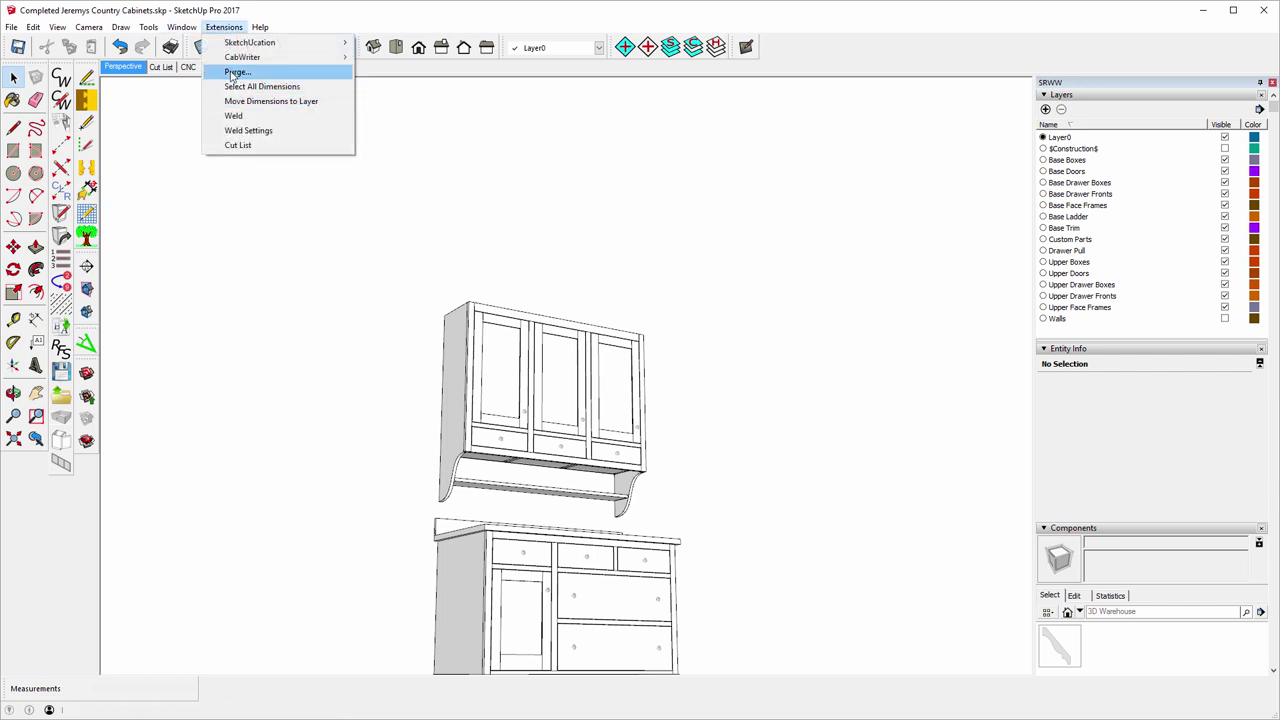
left_click(236, 72)
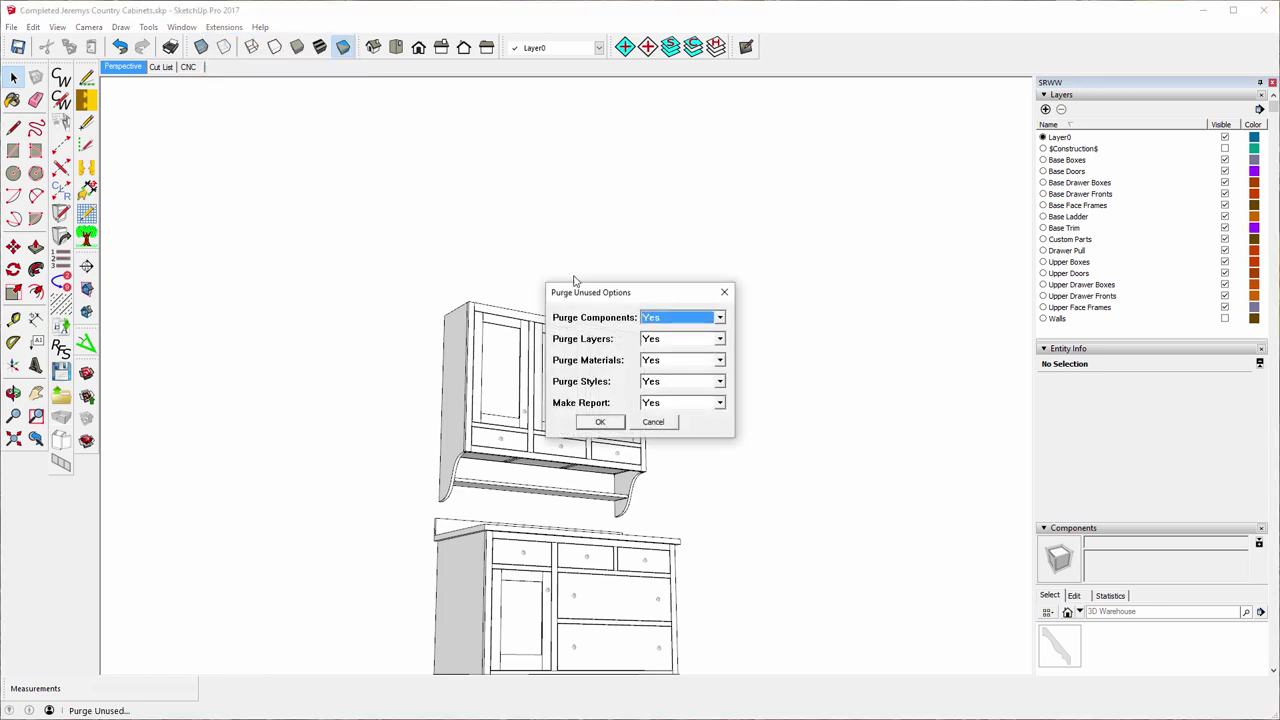
left_click(601, 422)
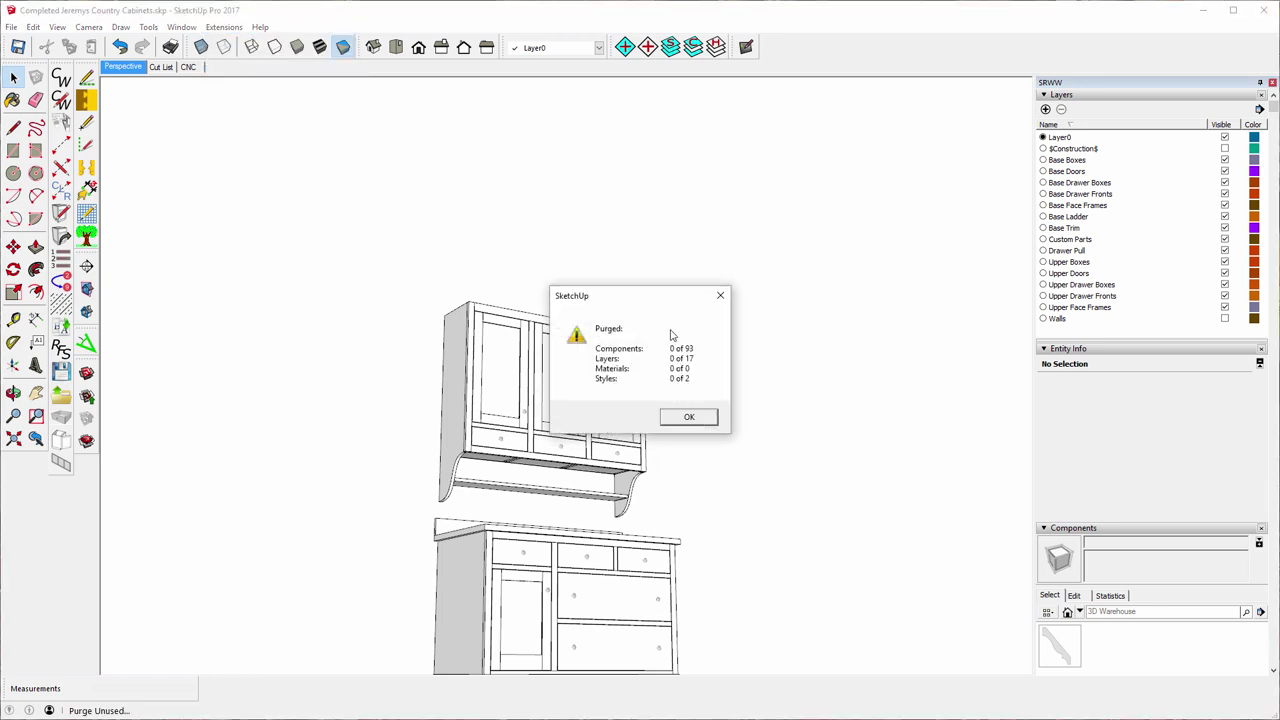
left_click(686, 420)
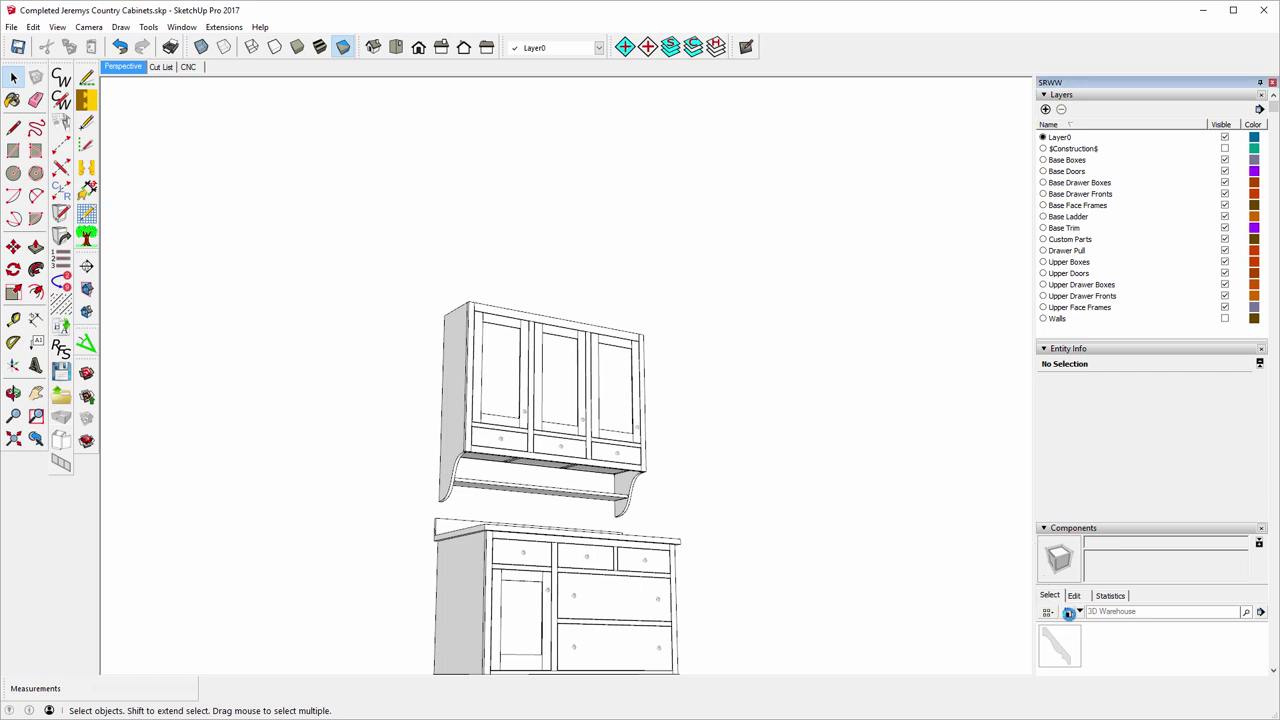
left_click(1069, 613)
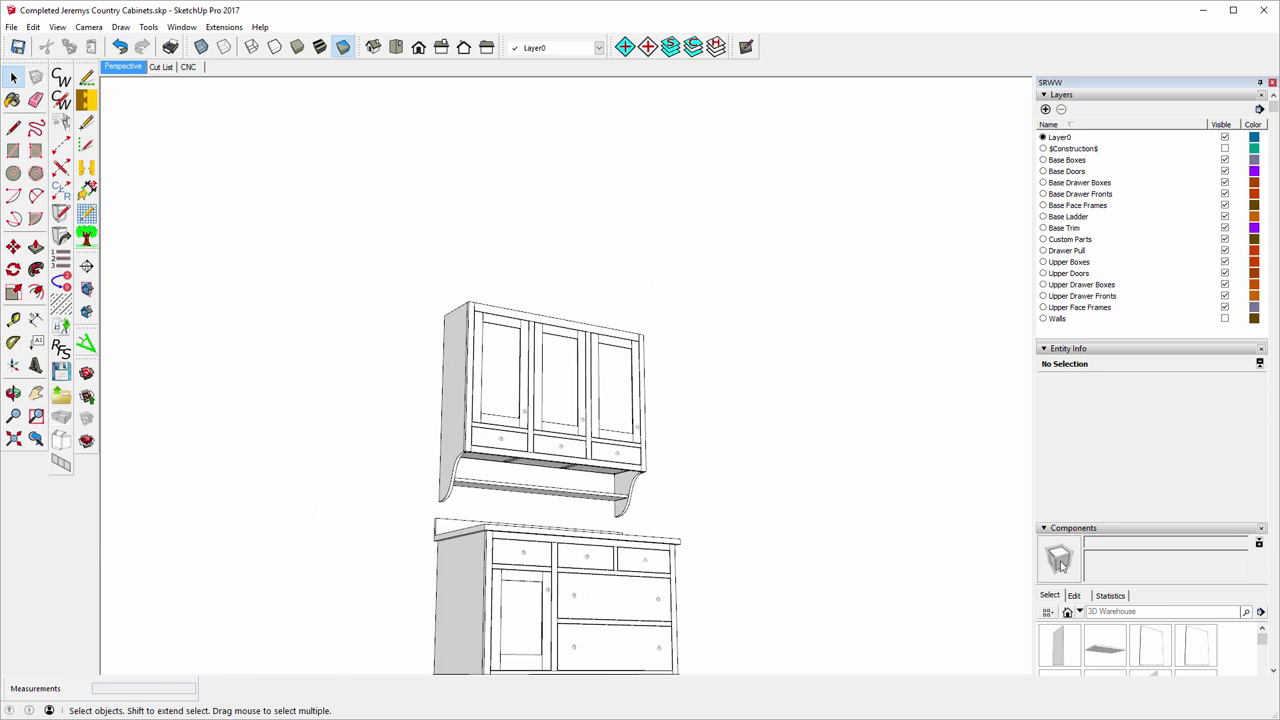
- Insert the Cyma - Cove component from the Crown Molding collection into the empty space above the upper cabinet
left_click(1080, 612)
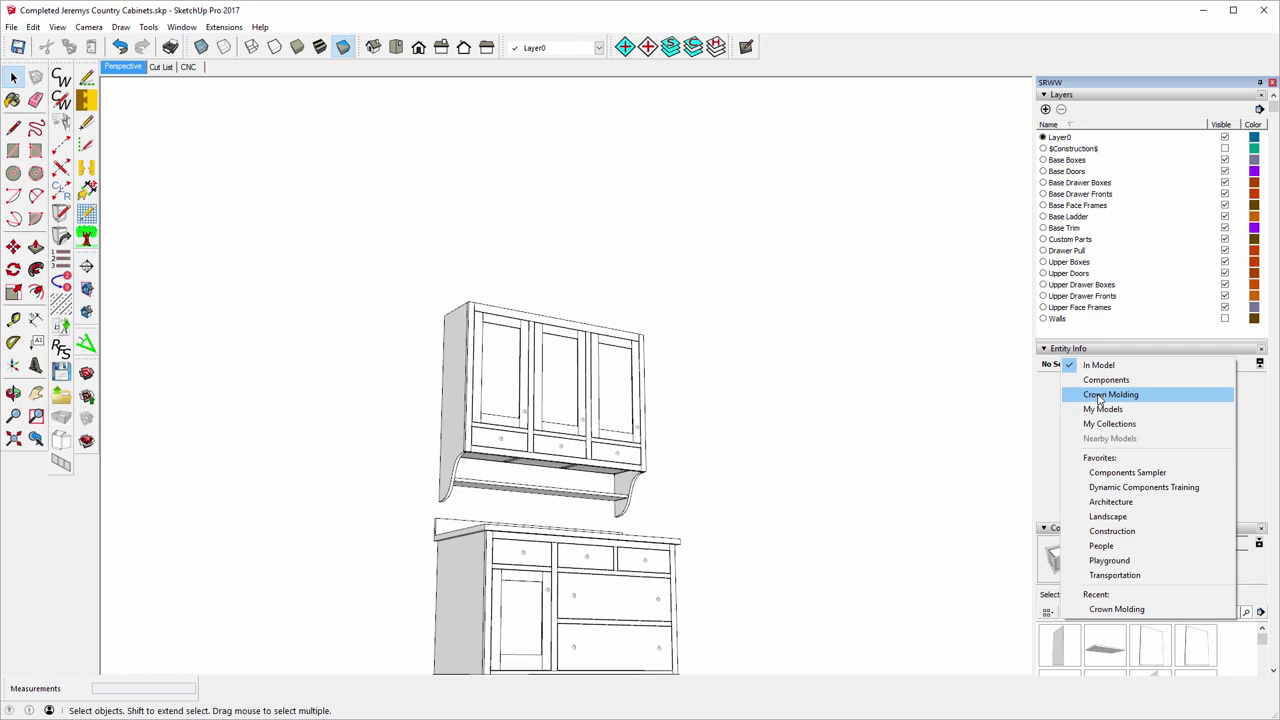
left_click(1099, 396)
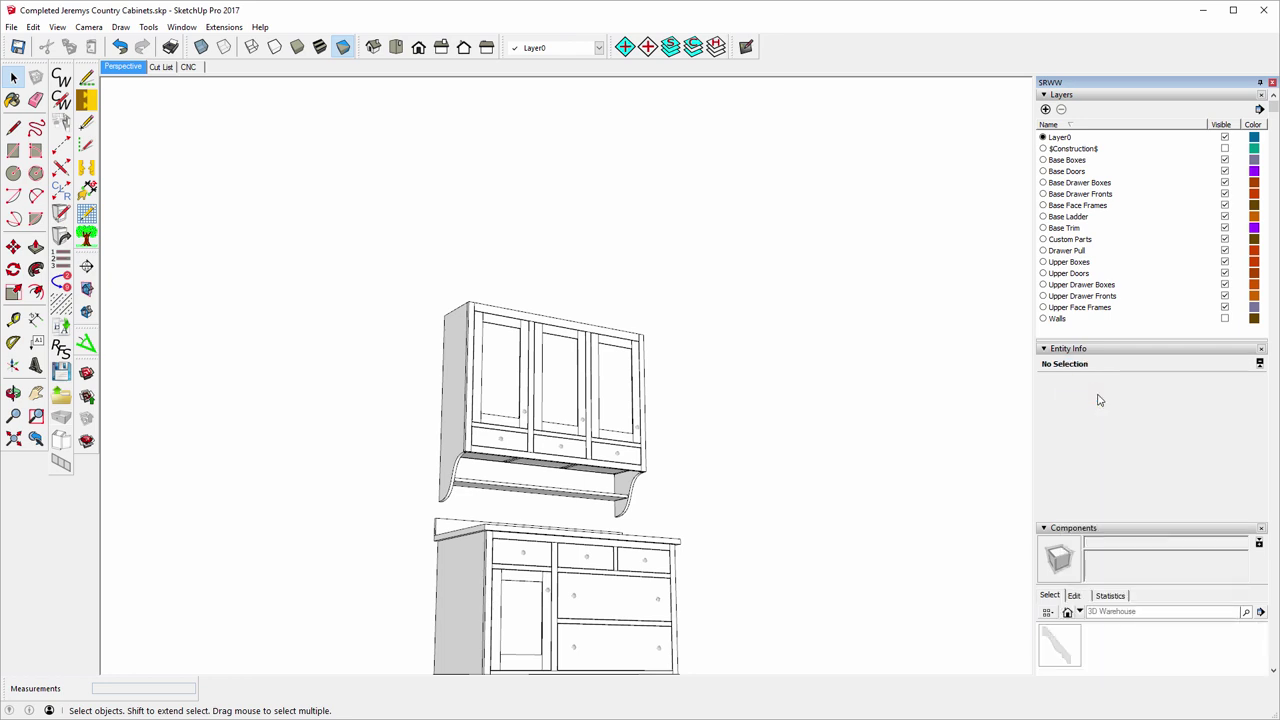
left_click(1060, 652)
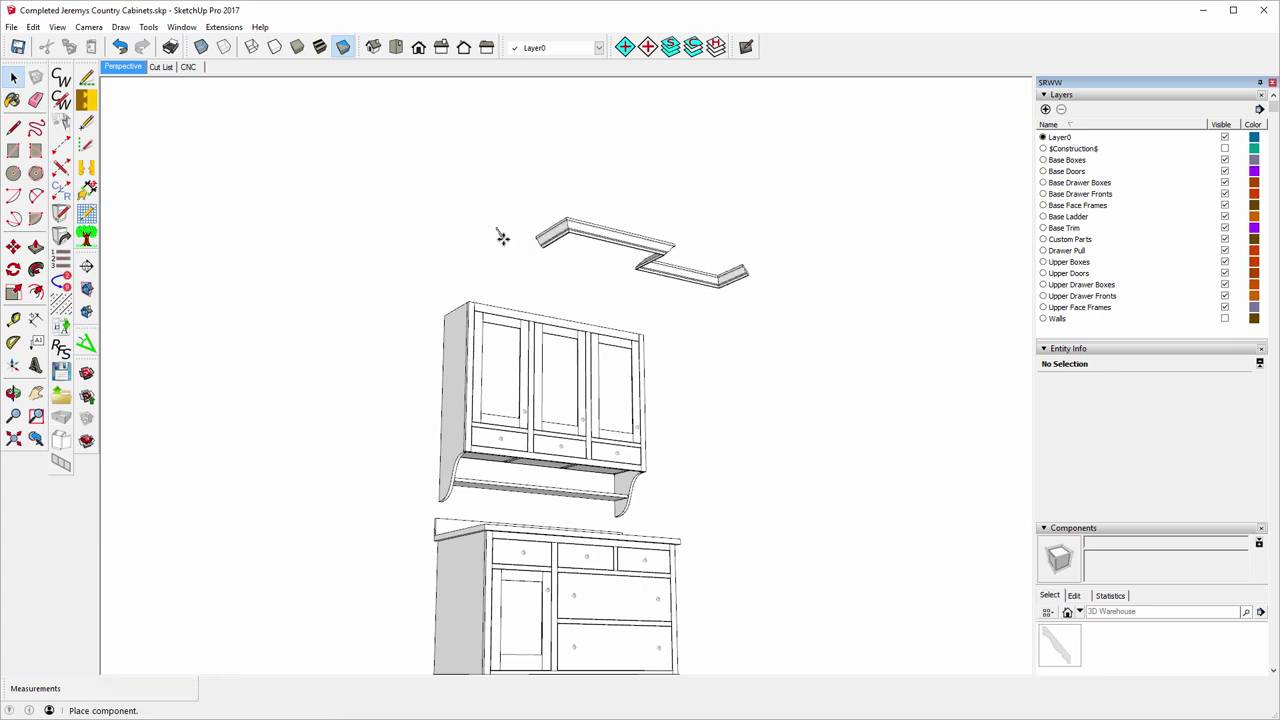
left_click(505, 237)
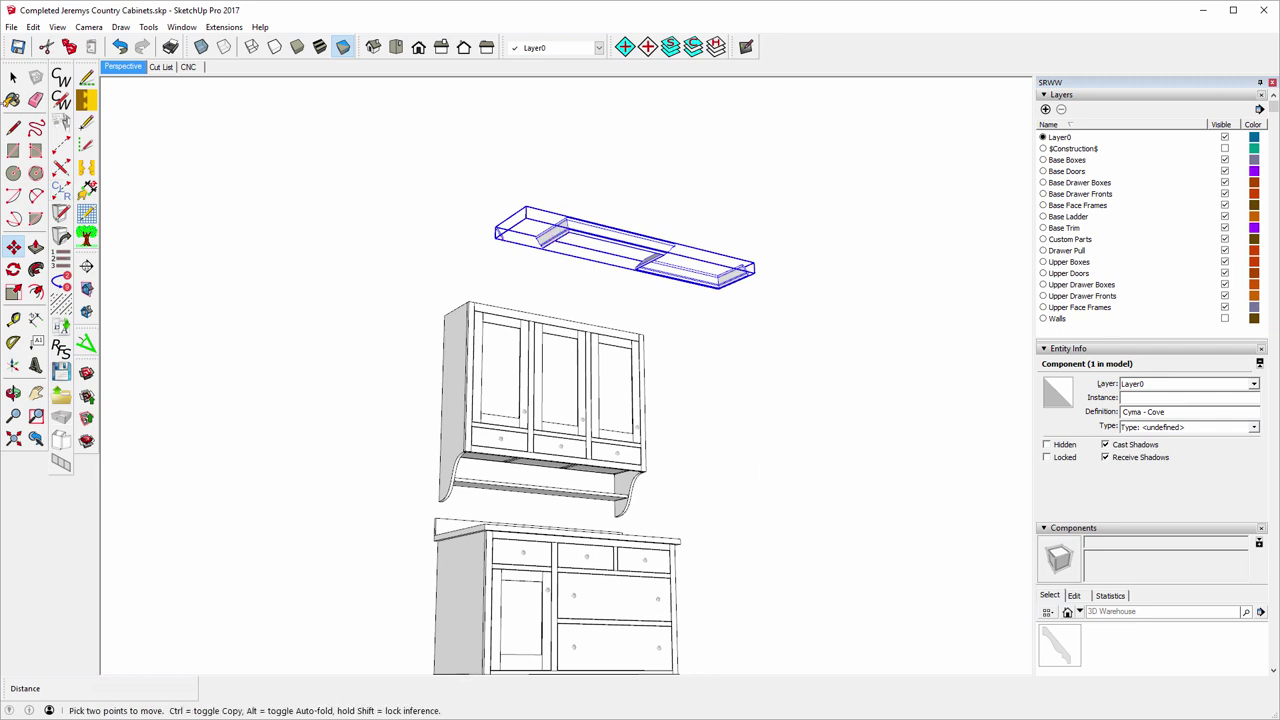
- Explode the placed Cyma - Cove crown molding component into its separate pieces and clear the selection
left_click(15, 79)
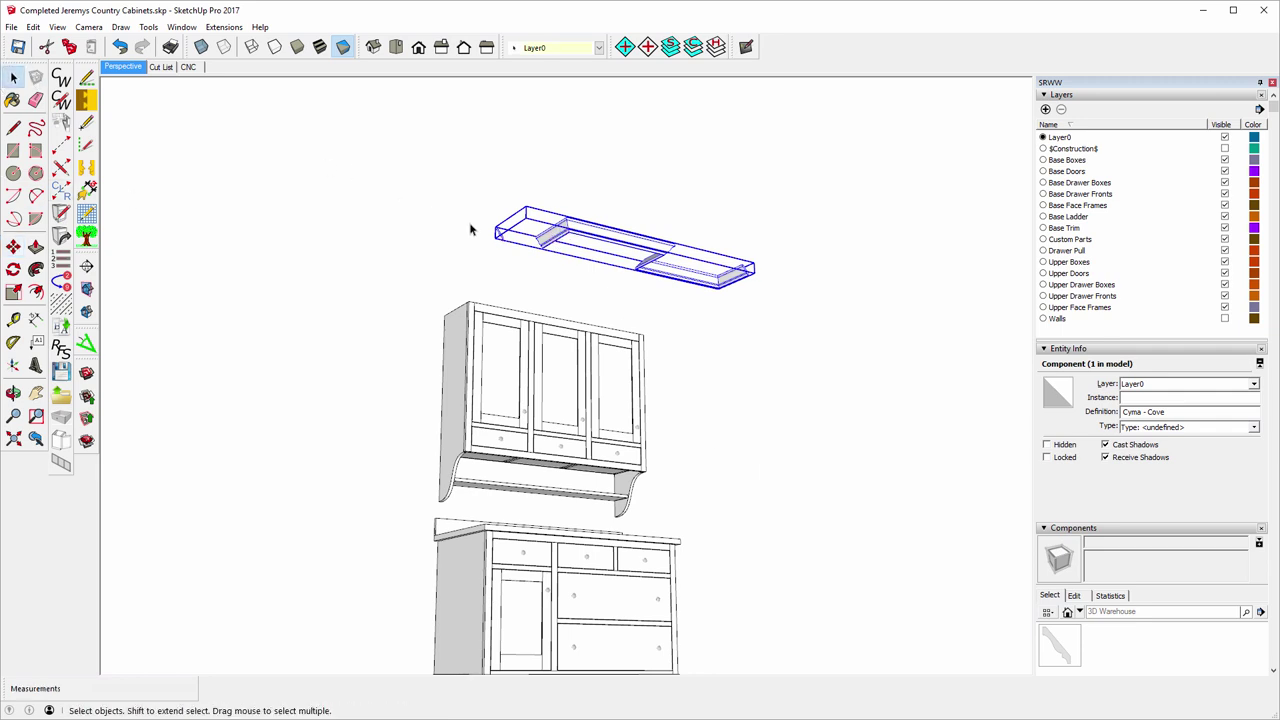
right_click(566, 228)
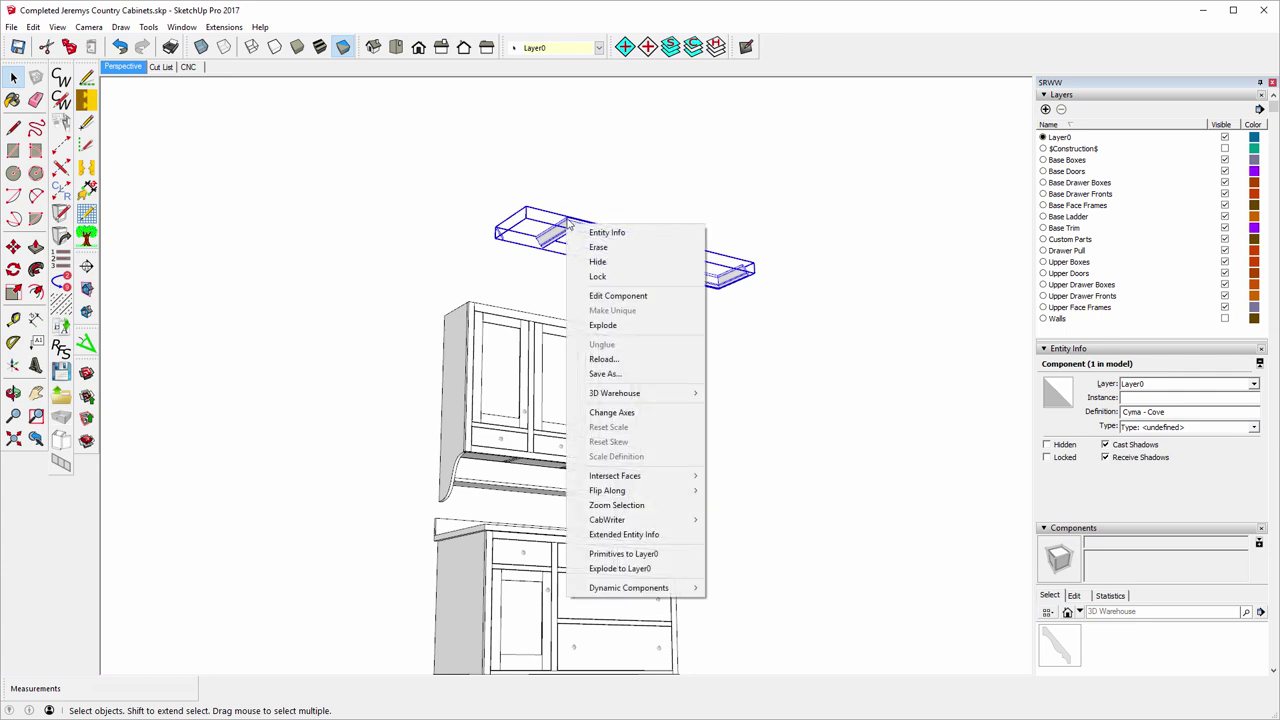
left_click(612, 330)
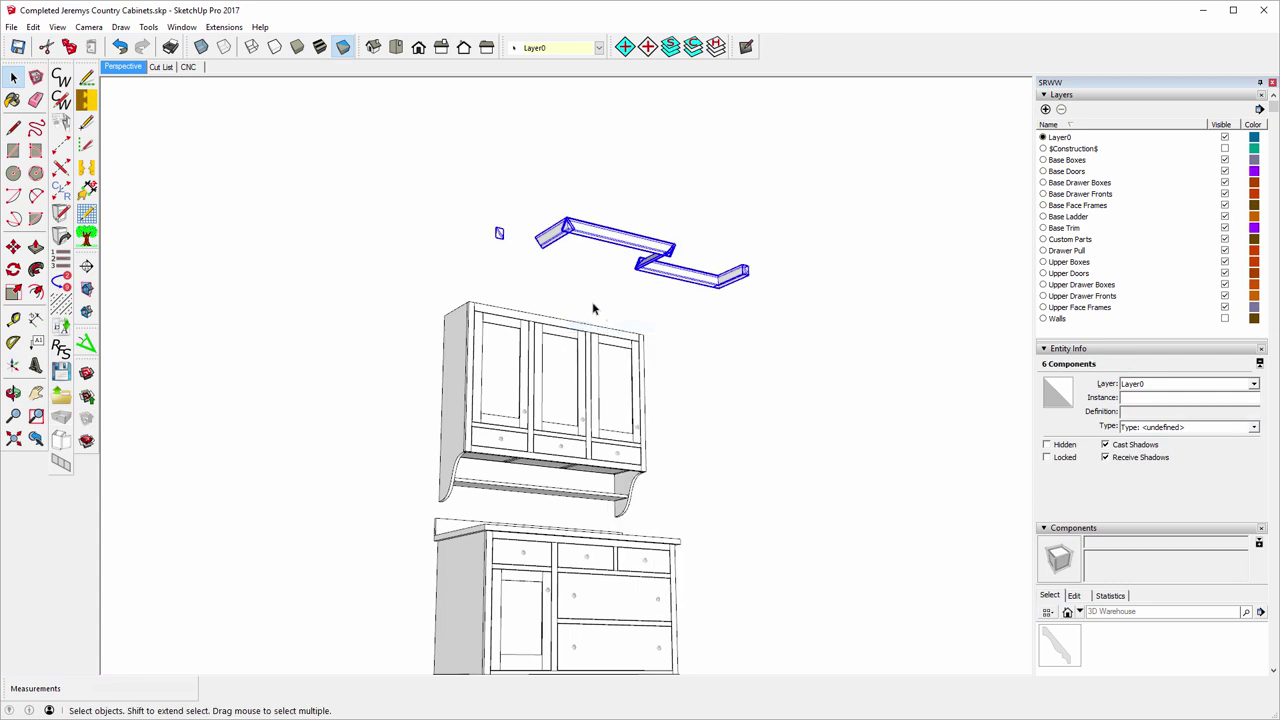
left_click(570, 281)
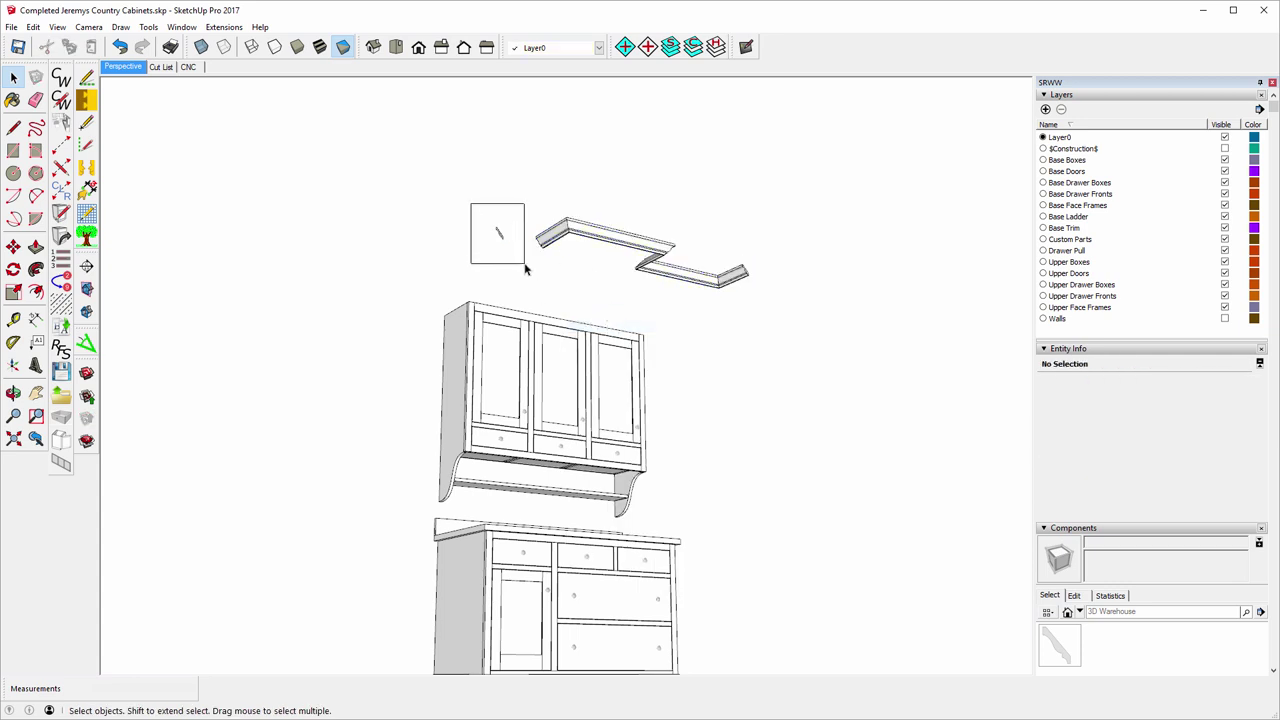
- Examine the separate crown molding profile and each exploded molding piece, including their rear side
left_click(498, 234)
scroll(533, 232, "up", 3)
scroll(470, 240, "up", 8)
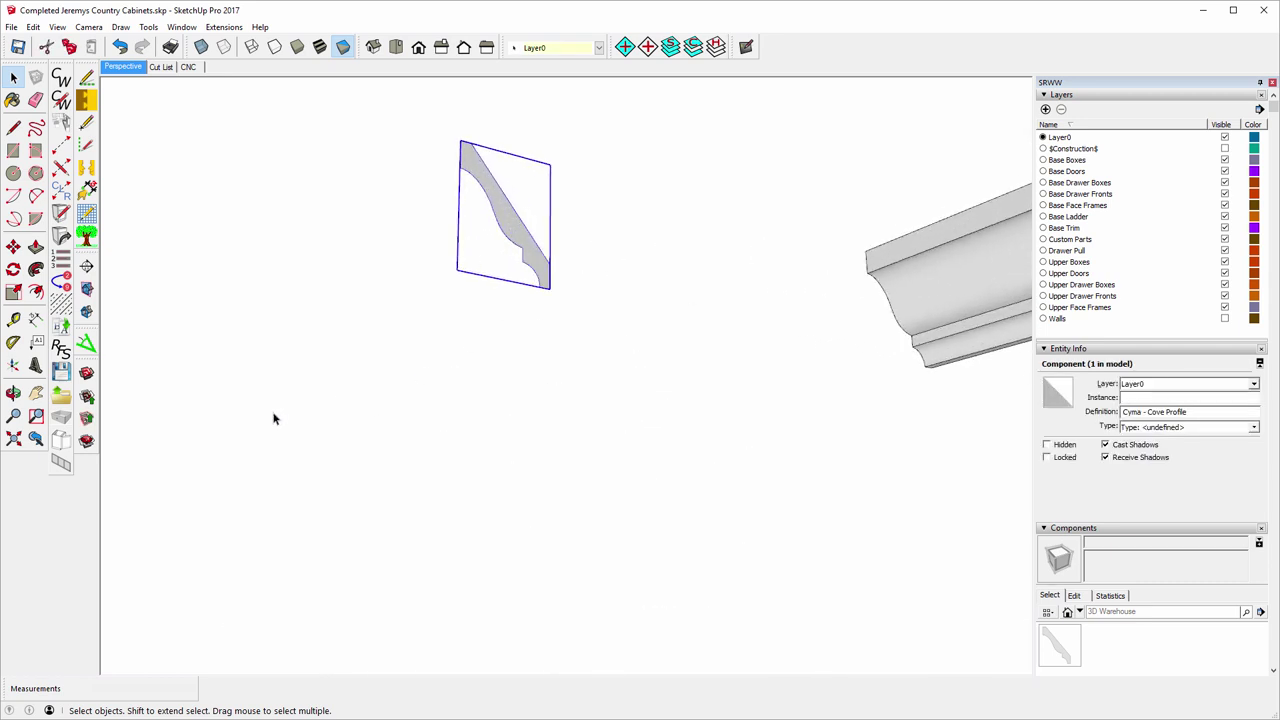
scroll(280, 421, "down", 4)
scroll(400, 217, "down", 5)
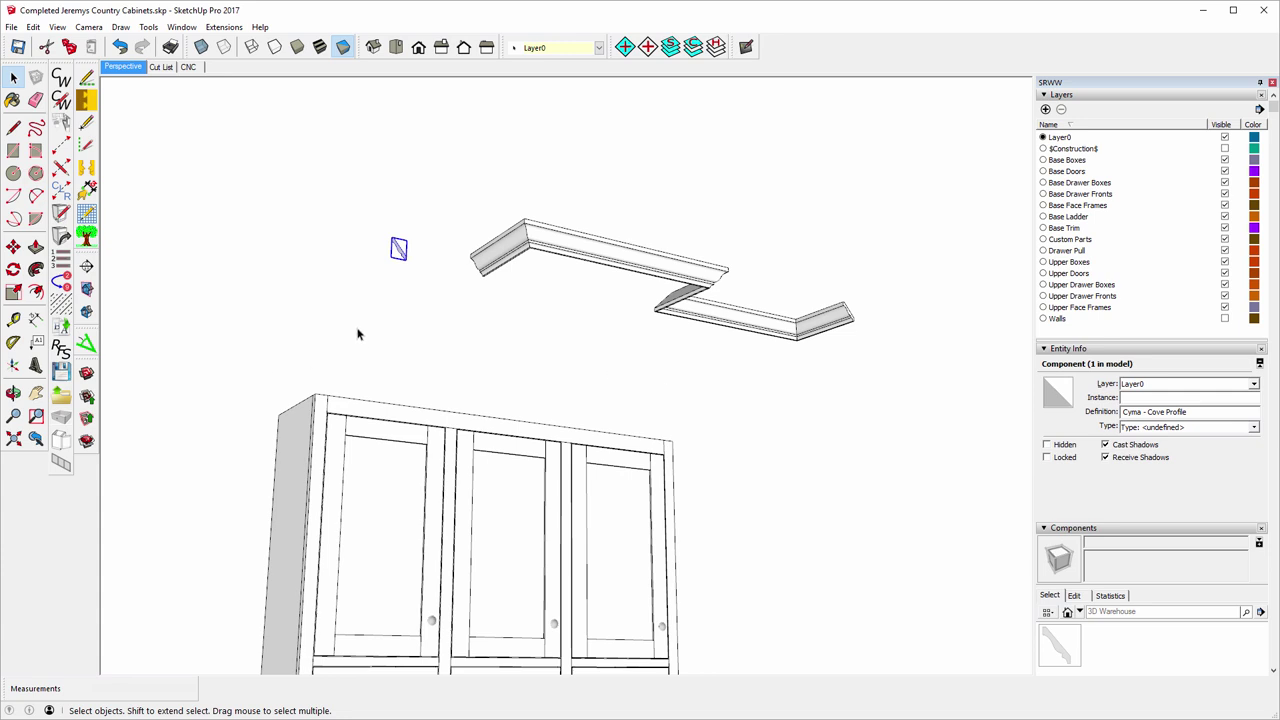
left_click(516, 257)
left_click(655, 279)
left_click(673, 305)
left_click(741, 323)
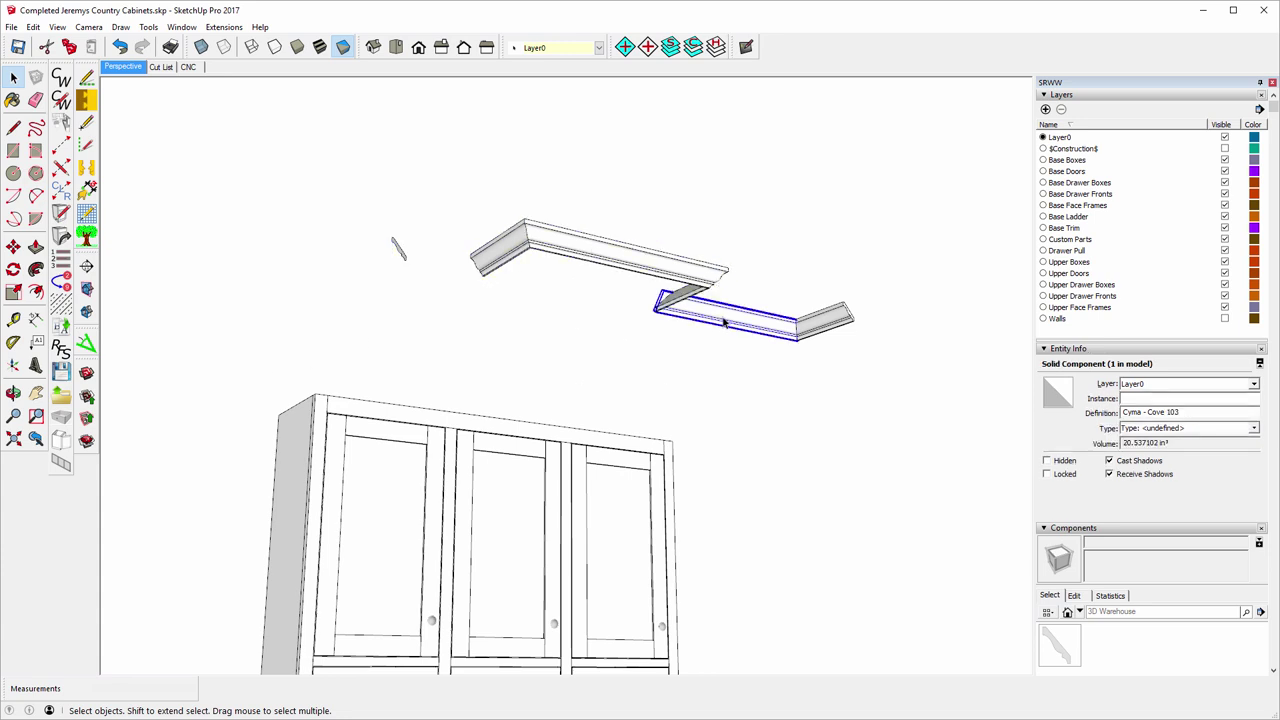
left_click(825, 322)
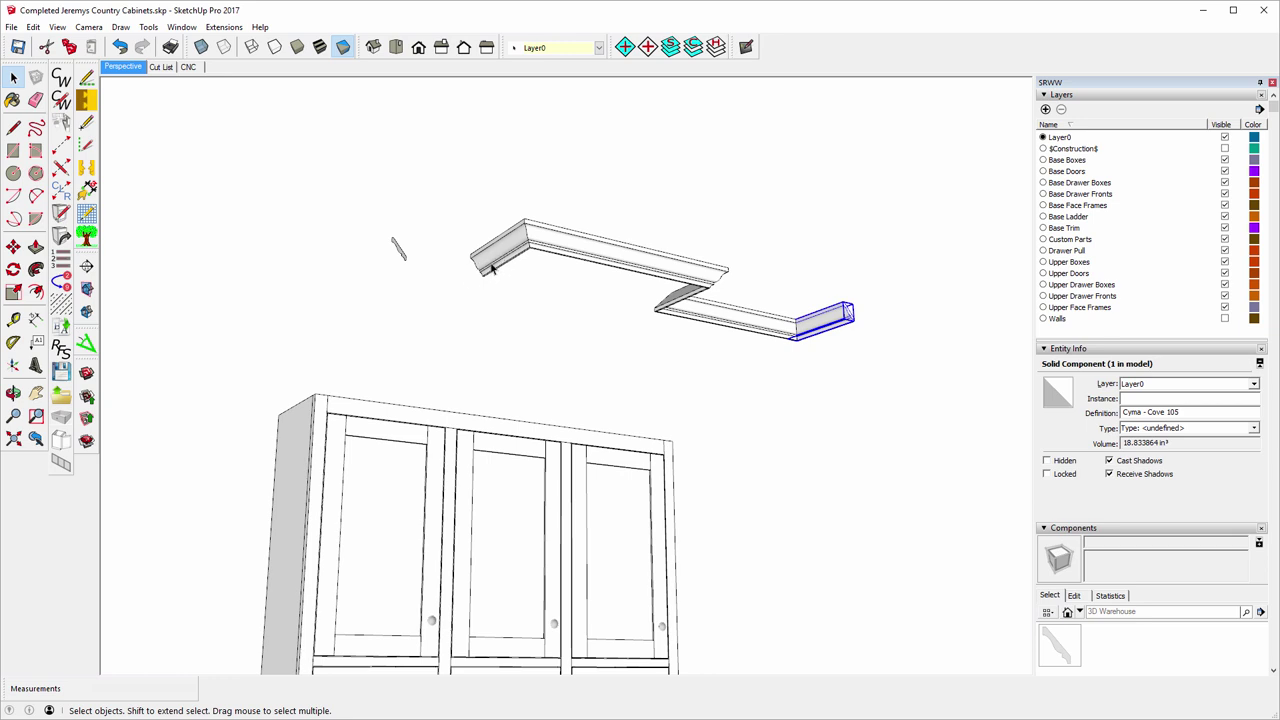
left_click(13, 394)
left_click_drag(174, 296, 514, 319)
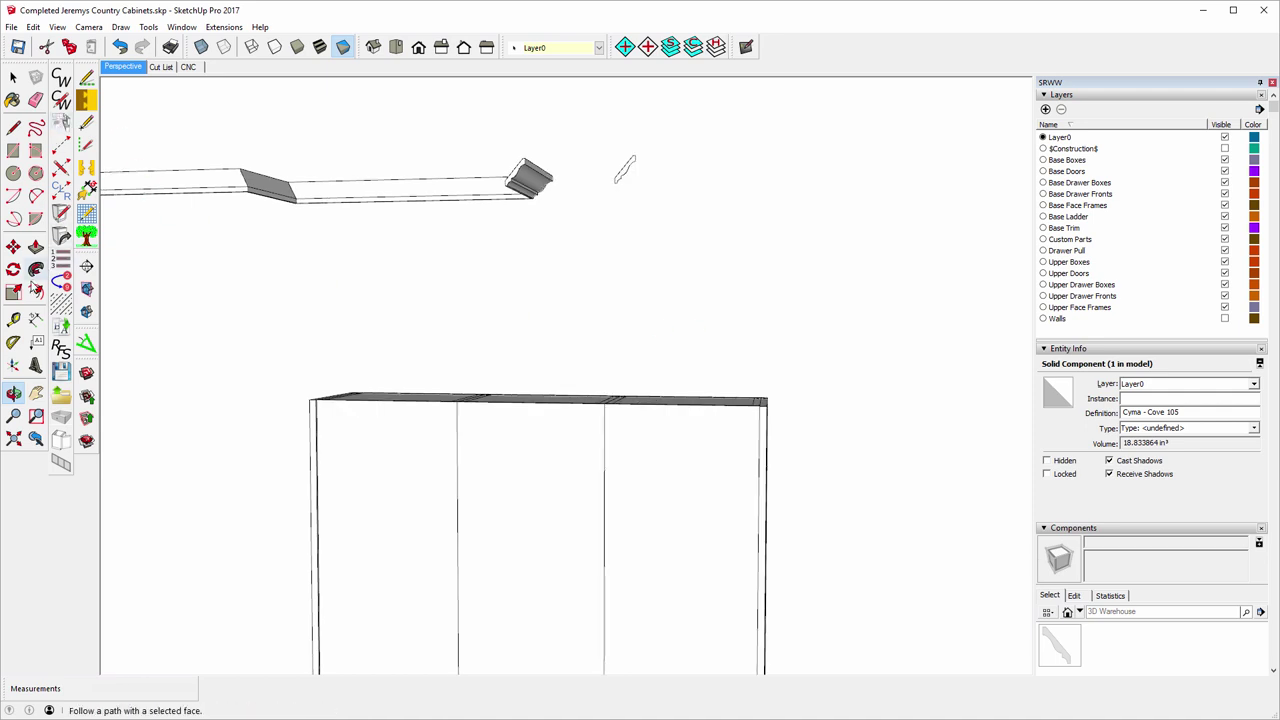
left_click(13, 246)
scroll(571, 186, "up", 6)
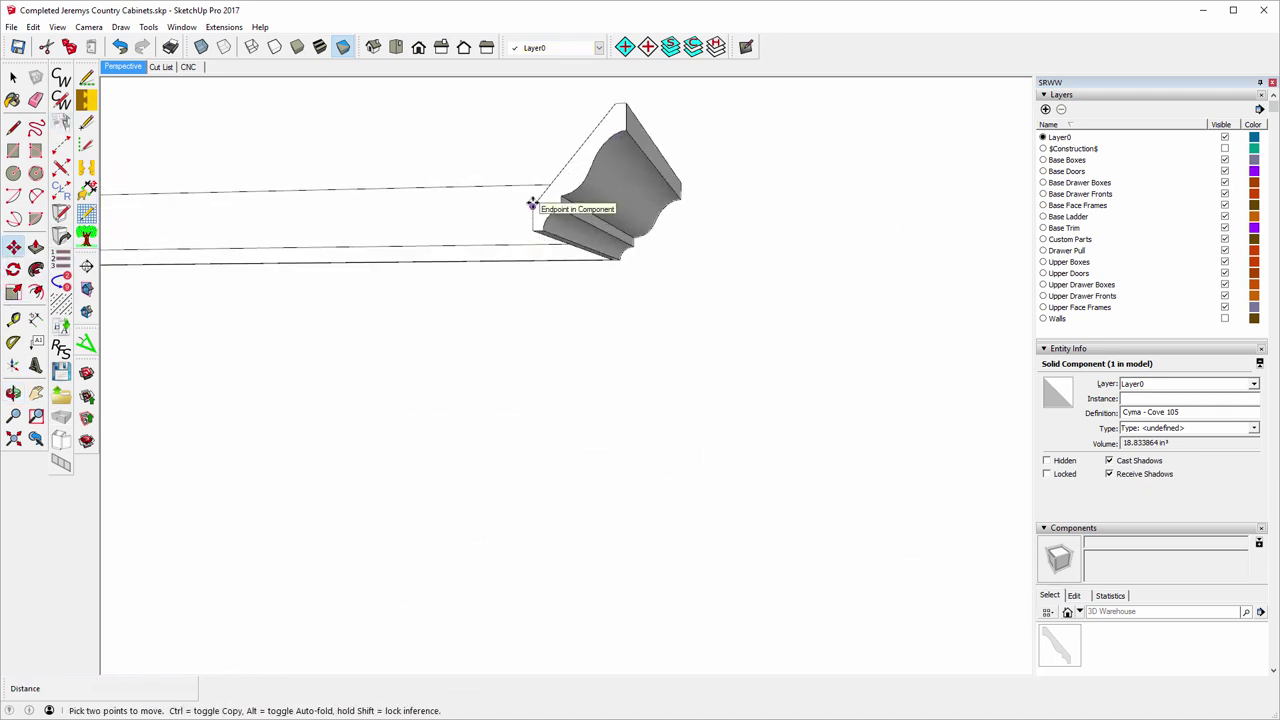
left_click(532, 203)
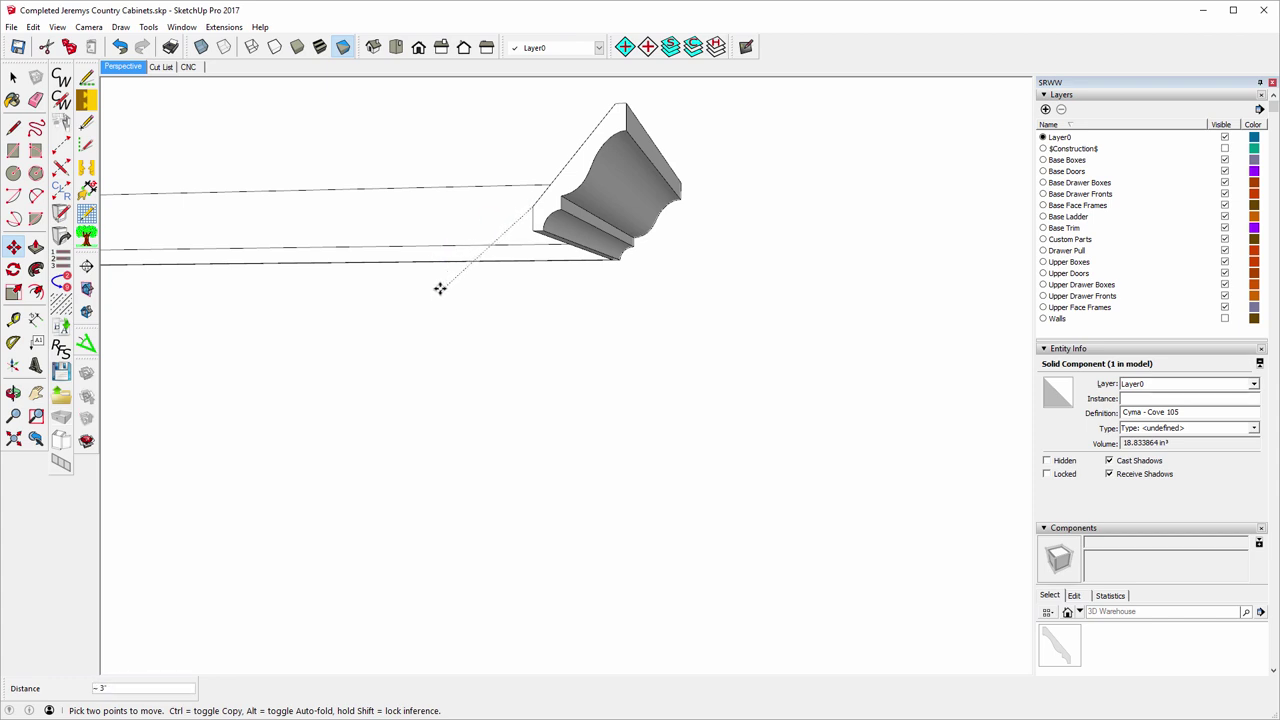
key("Escape")
- Move the Cyma - Cove 101 end piece by its rear lower endpoint onto the top rear corner of the upper cabinet's left side
left_click(14, 78)
left_click(14, 78)
left_click(631, 148)
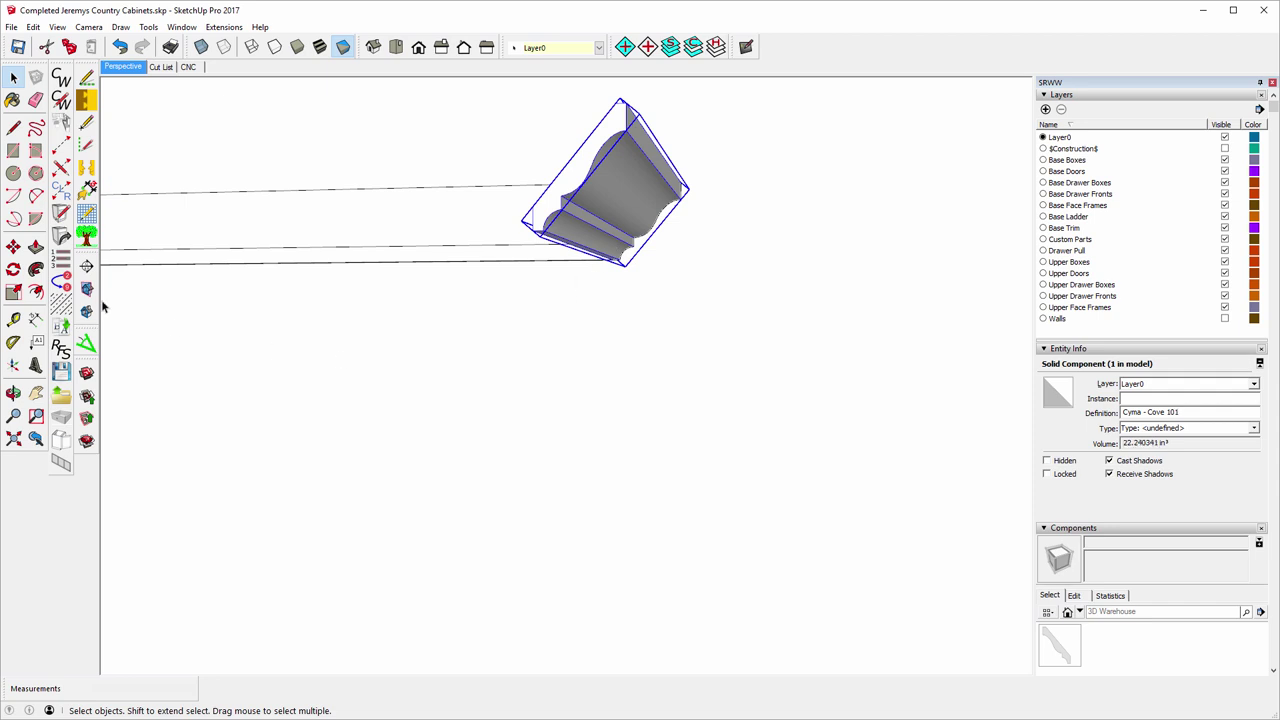
left_click(14, 247)
left_click(14, 247)
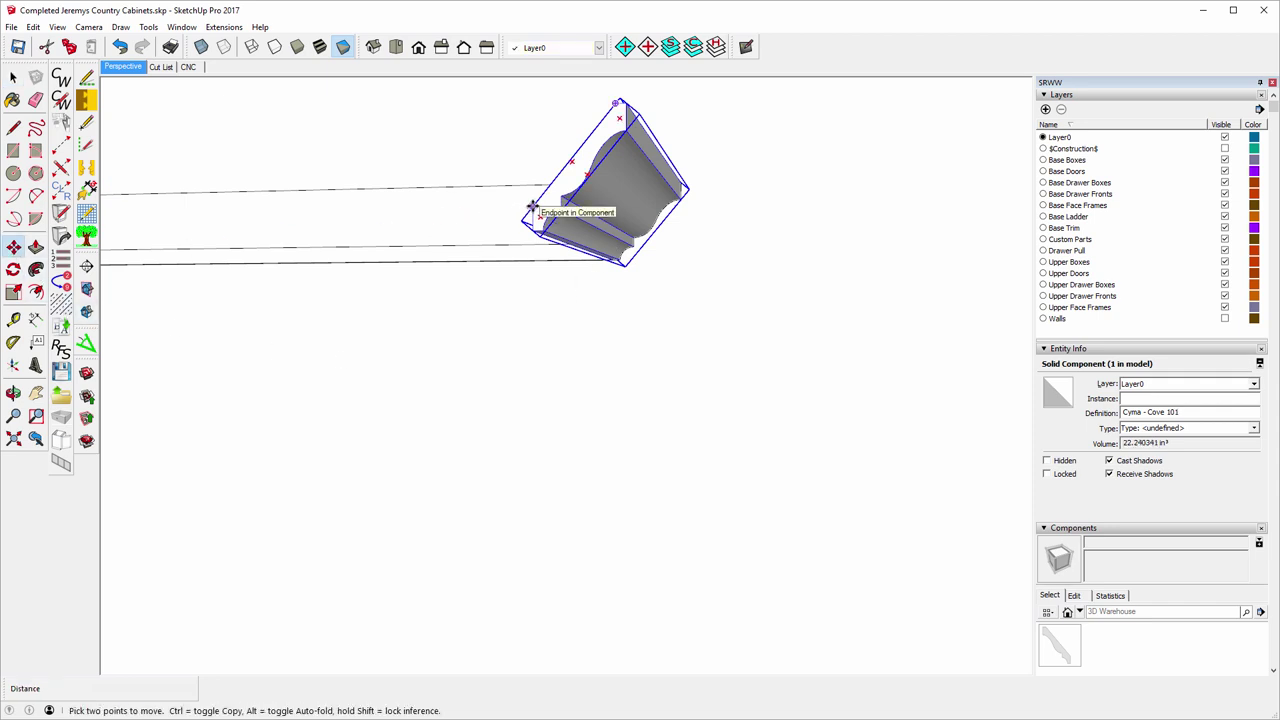
left_click(532, 208)
scroll(600, 330, "down", 5)
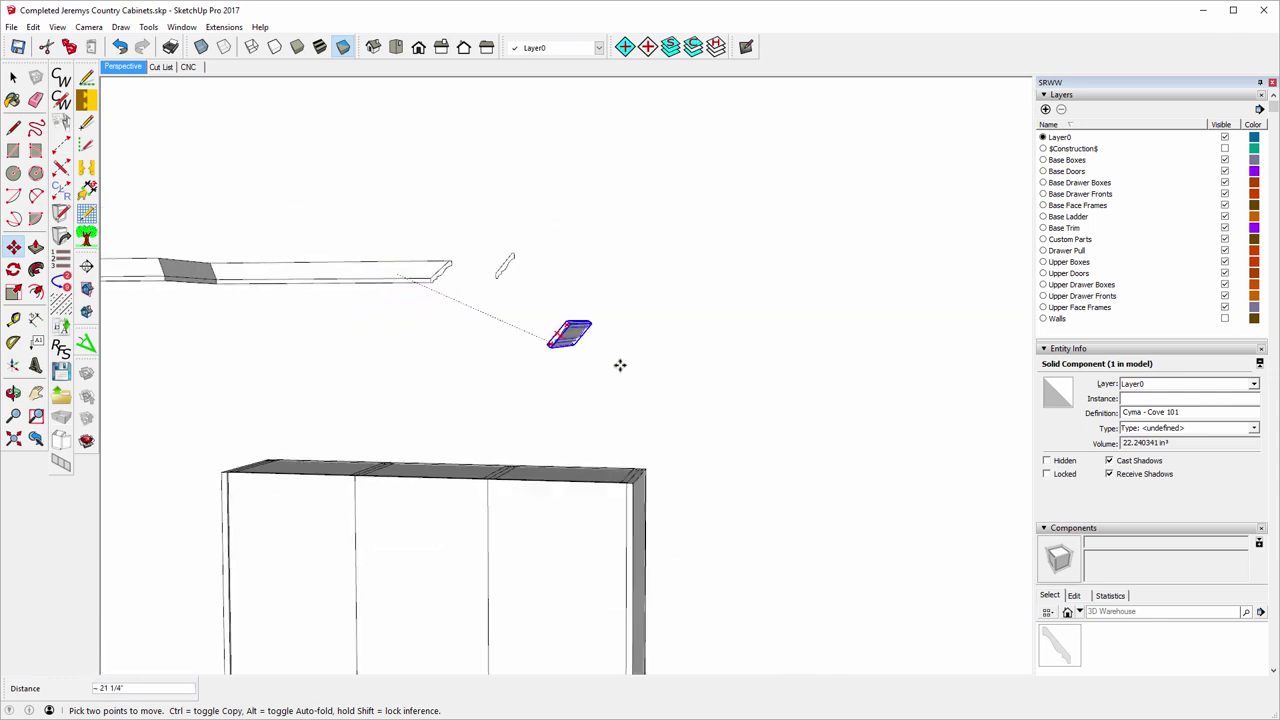
scroll(631, 378, "up", 3)
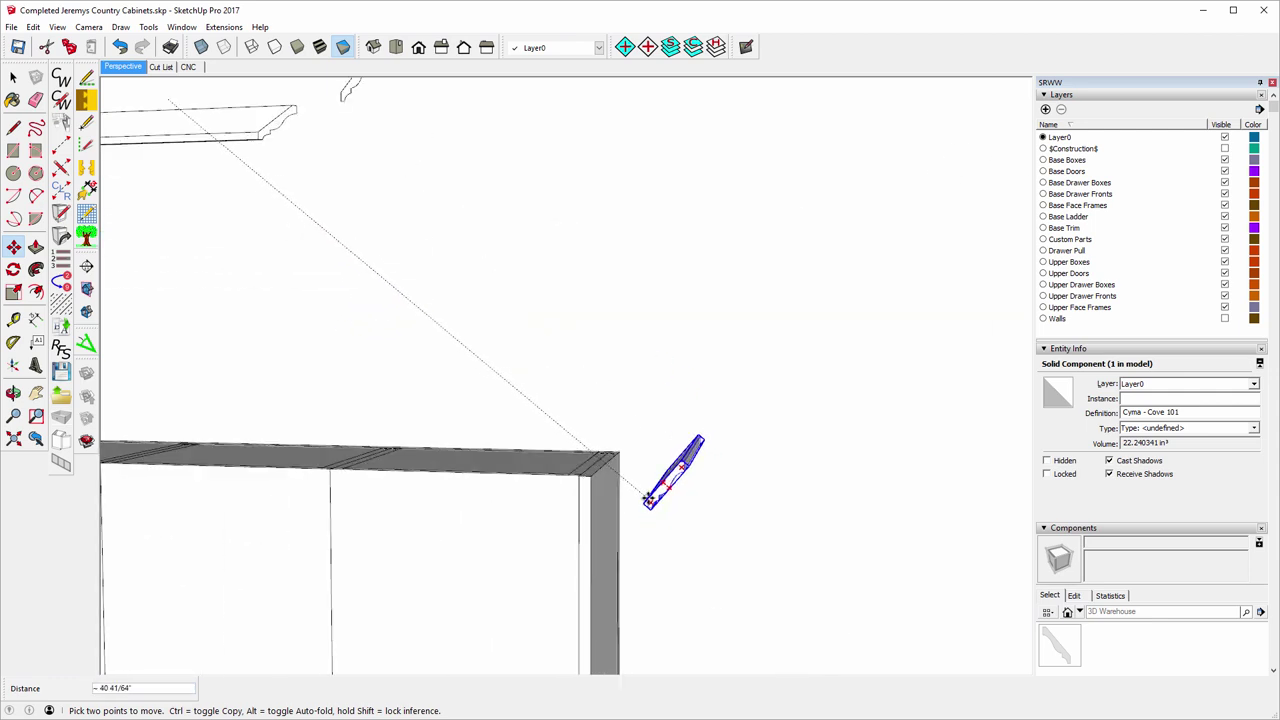
scroll(635, 492, "up", 3)
scroll(617, 484, "up", 2)
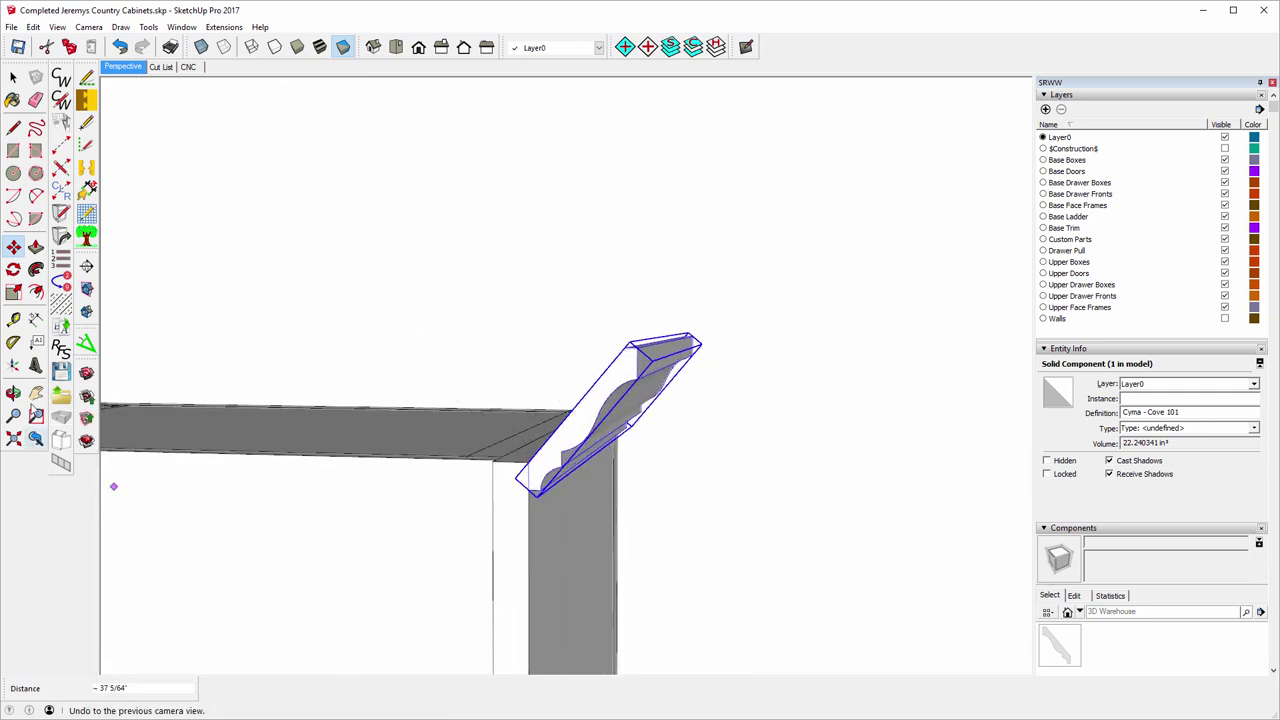
- Examine how the left end molding sits on the upper cabinet, including its mitered end at the front corner
left_click(13, 393)
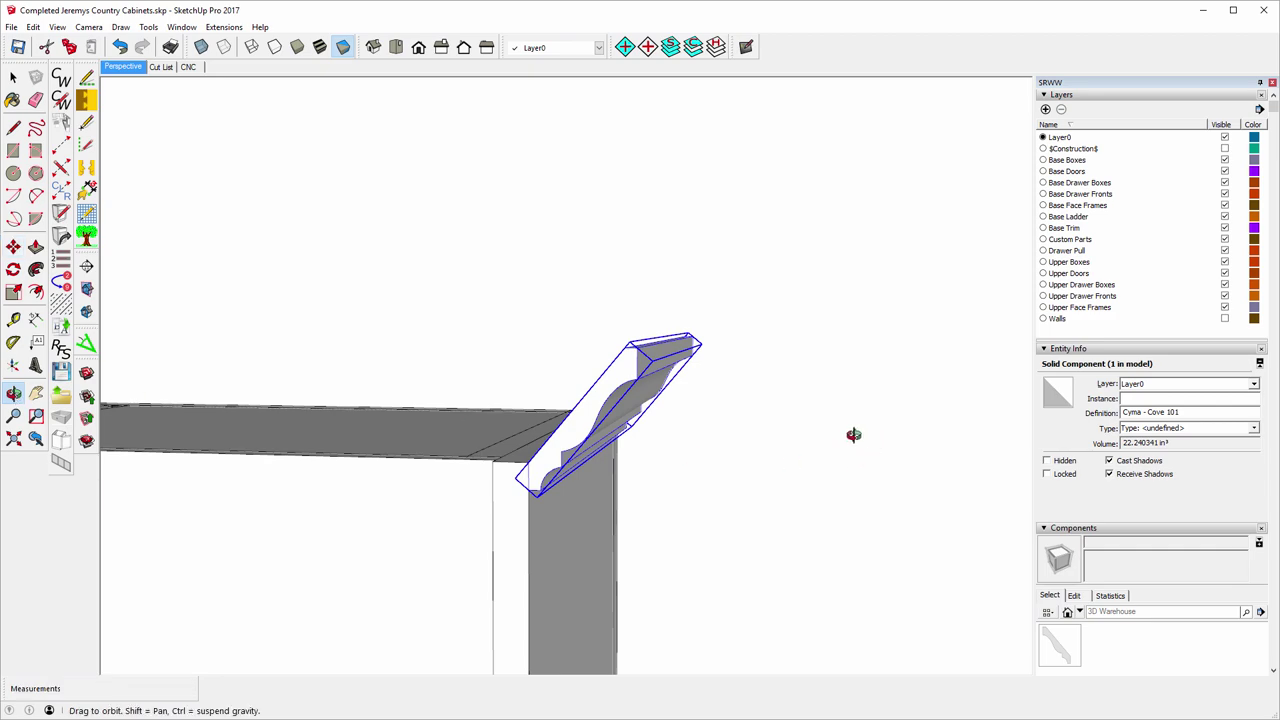
left_click_drag(837, 434, 484, 466)
scroll(484, 466, "down", 3)
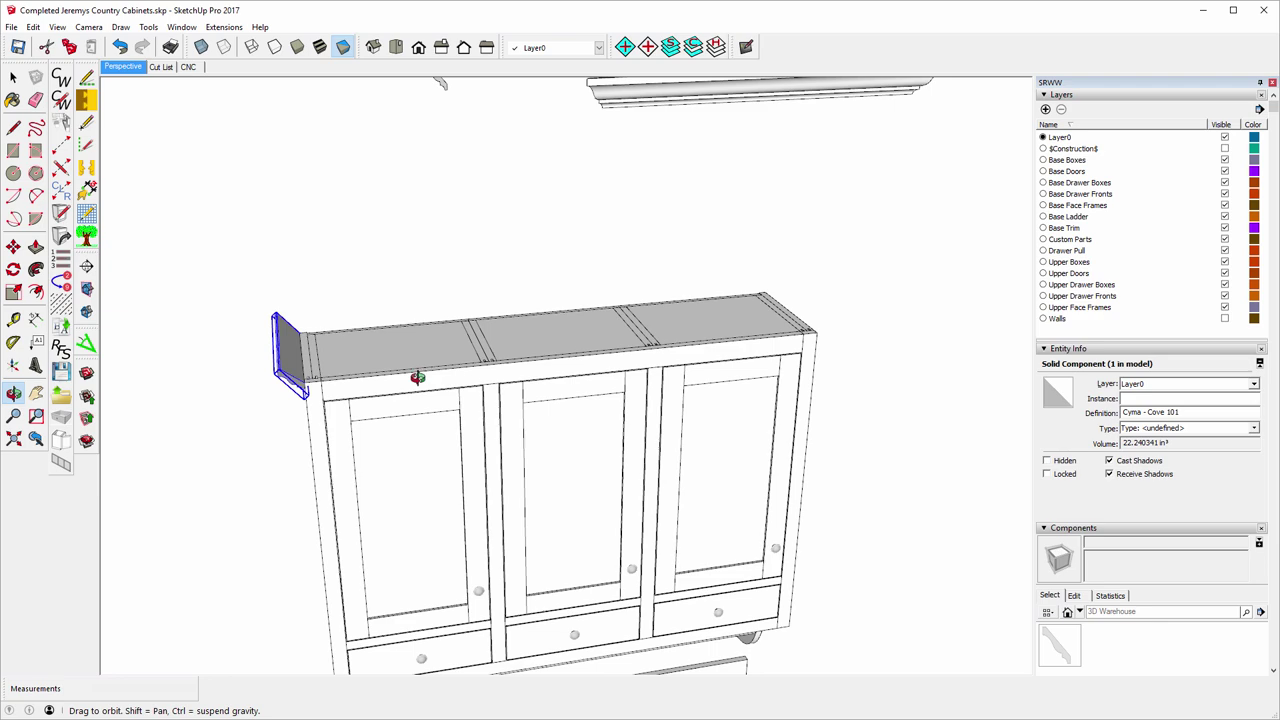
left_click_drag(417, 377, 420, 370)
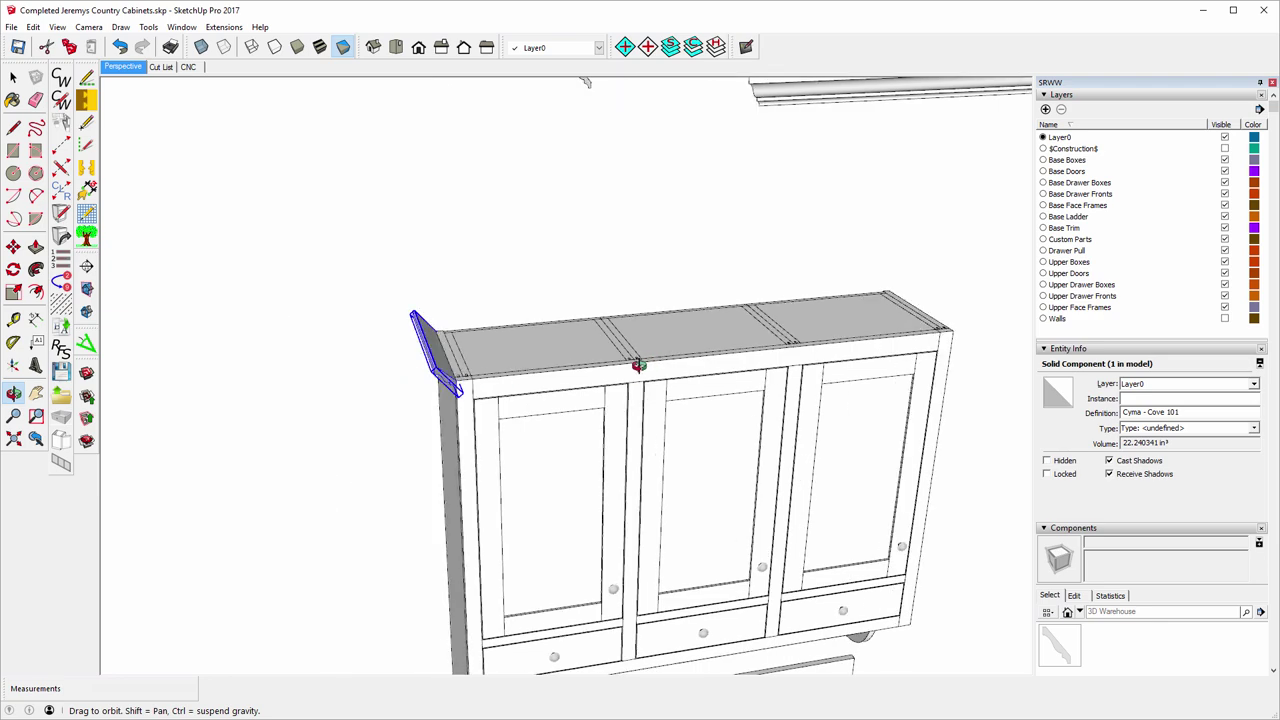
left_click_drag(626, 363, 341, 366)
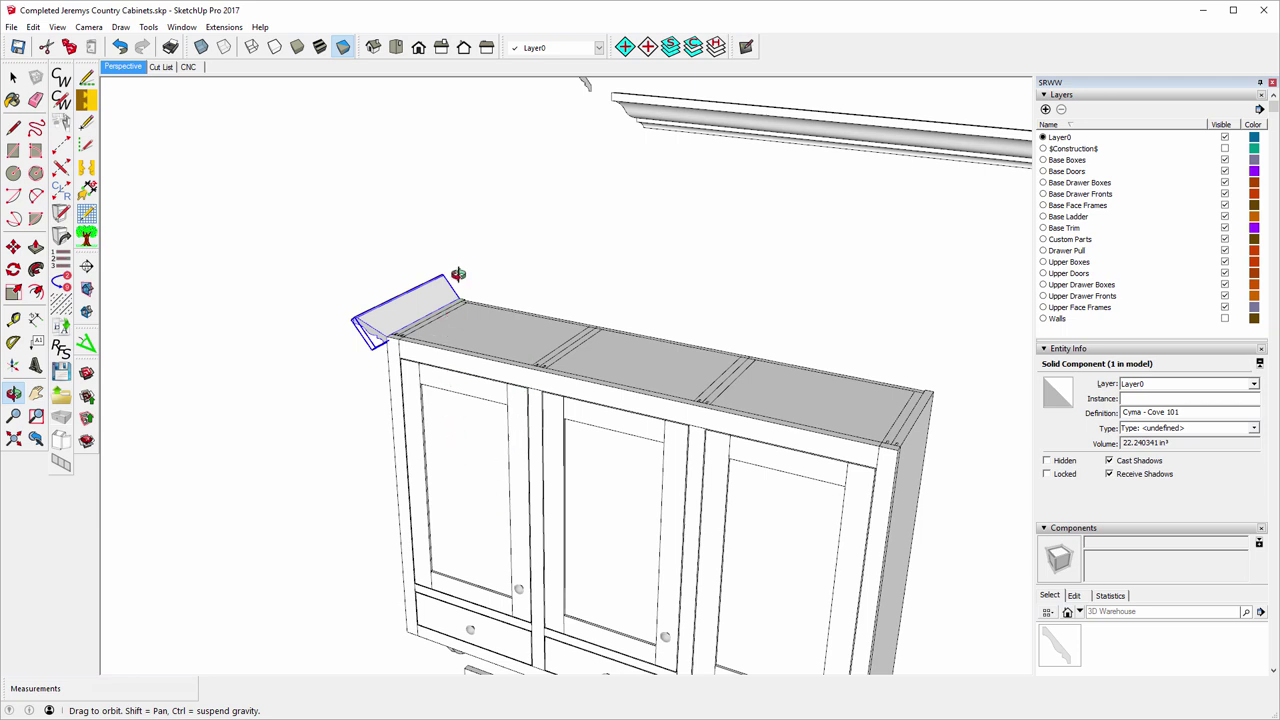
scroll(415, 296, "up", 3)
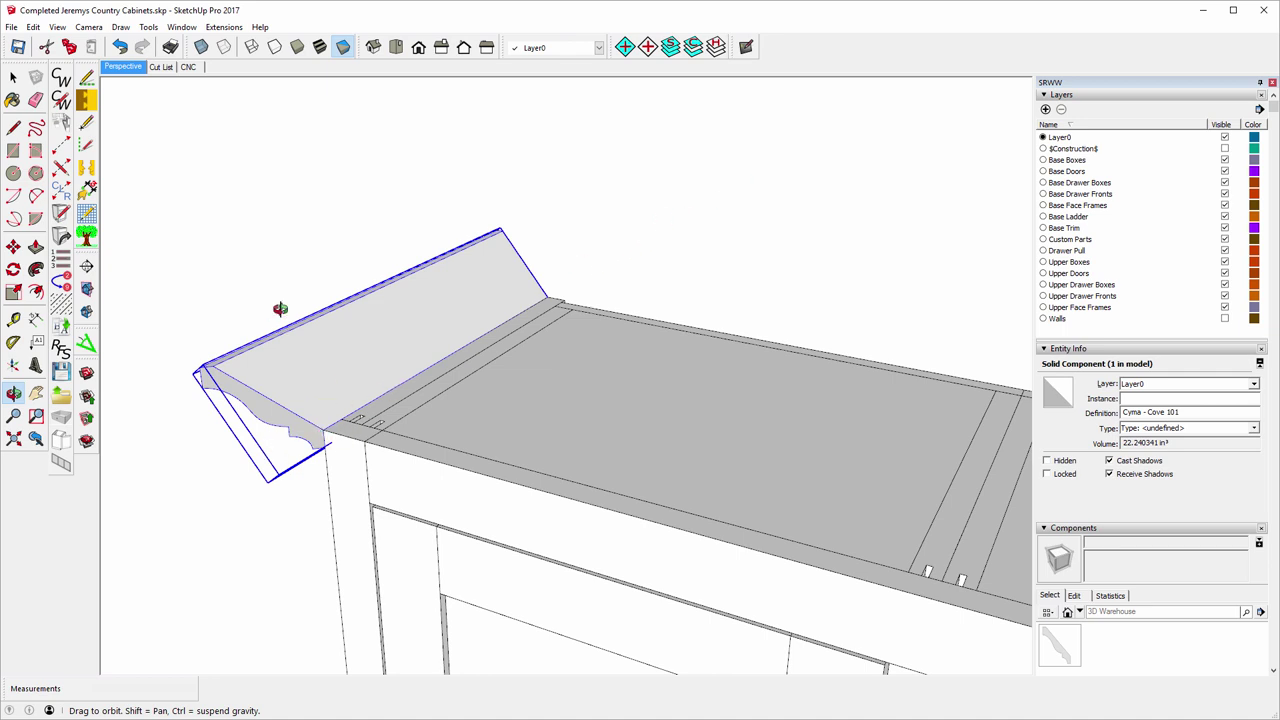
scroll(290, 410, "down", 4)
scroll(305, 412, "down", 3)
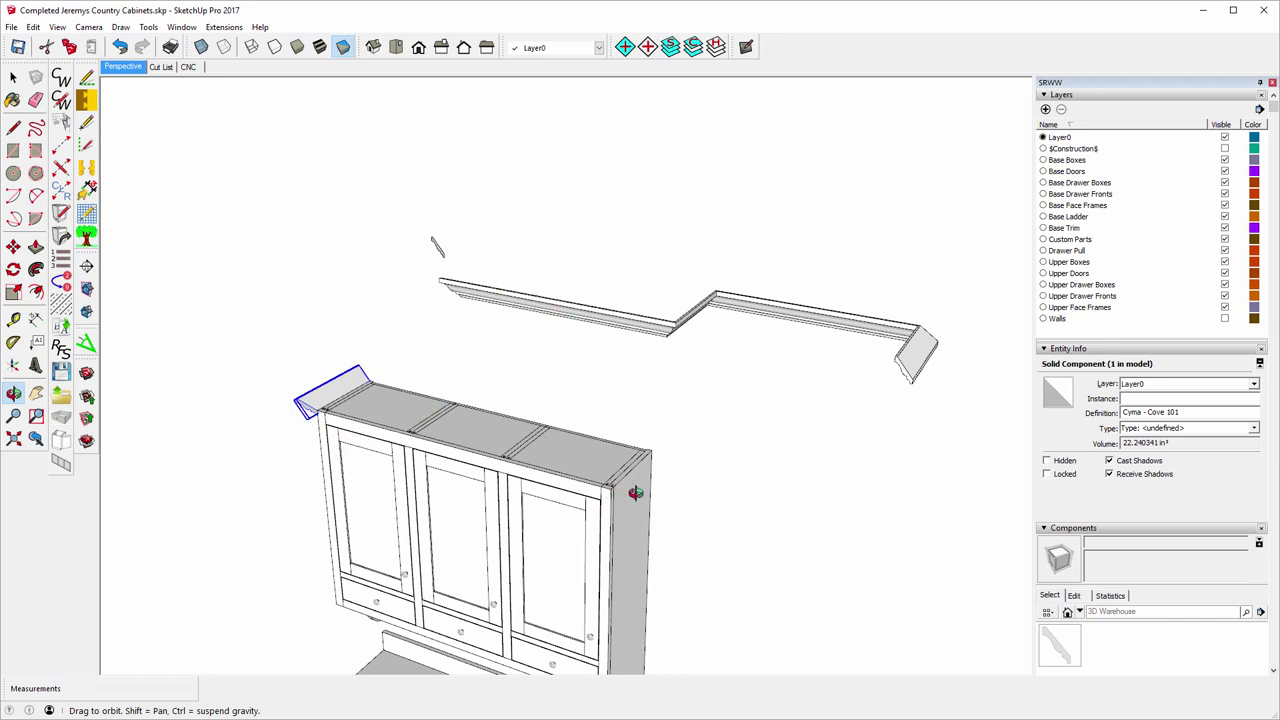
- Move the Cyma - Cove 102 front piece by its mitered lower corner to meet the end molding at the upper cabinet's front left corner
left_click_drag(777, 437, 480, 425)
key("space")
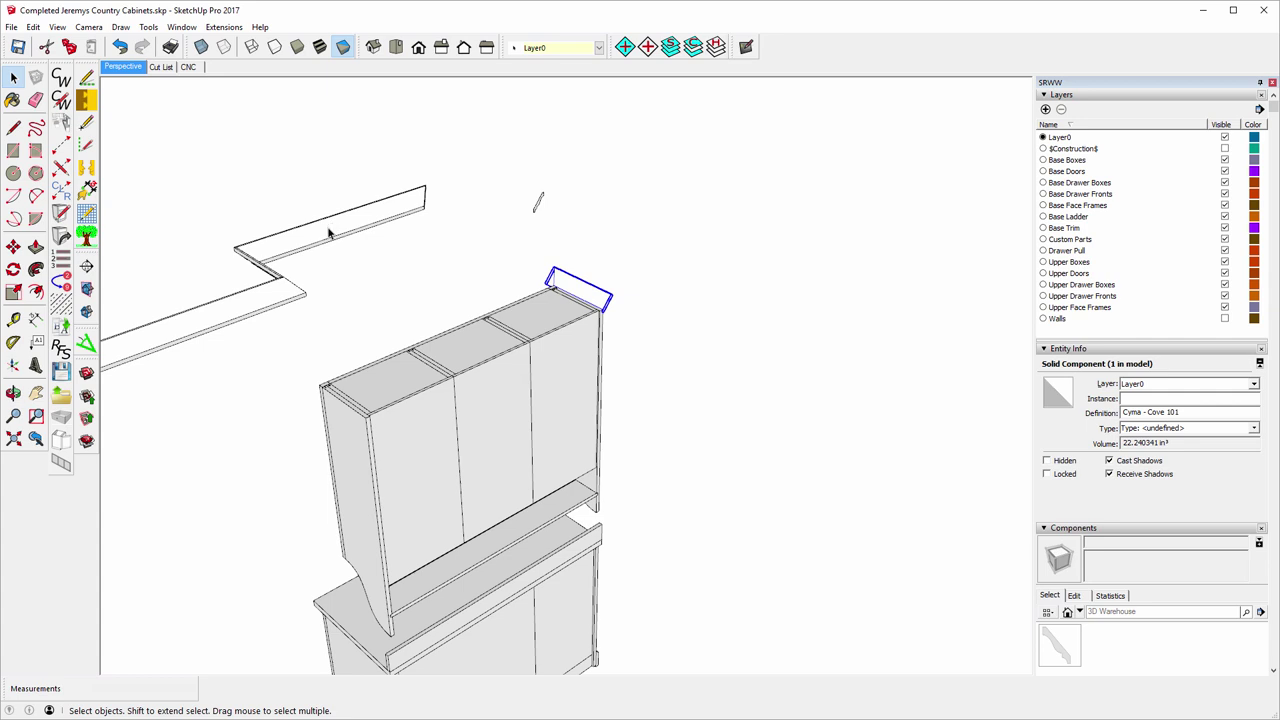
left_click(323, 233)
scroll(447, 190, "up", 3)
scroll(447, 190, "up", 2)
scroll(341, 231, "up", 2)
scroll(413, 243, "up", 2)
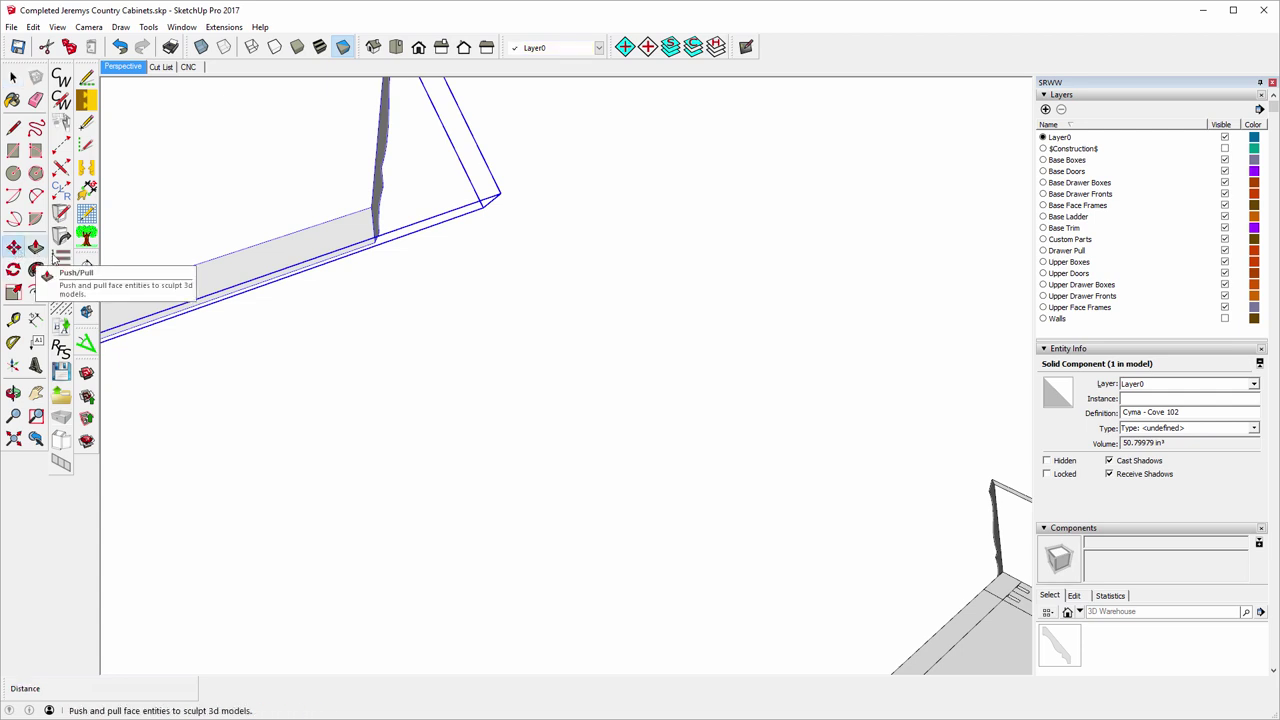
left_click(13, 247)
scroll(371, 208, "down", 3)
left_click(397, 333)
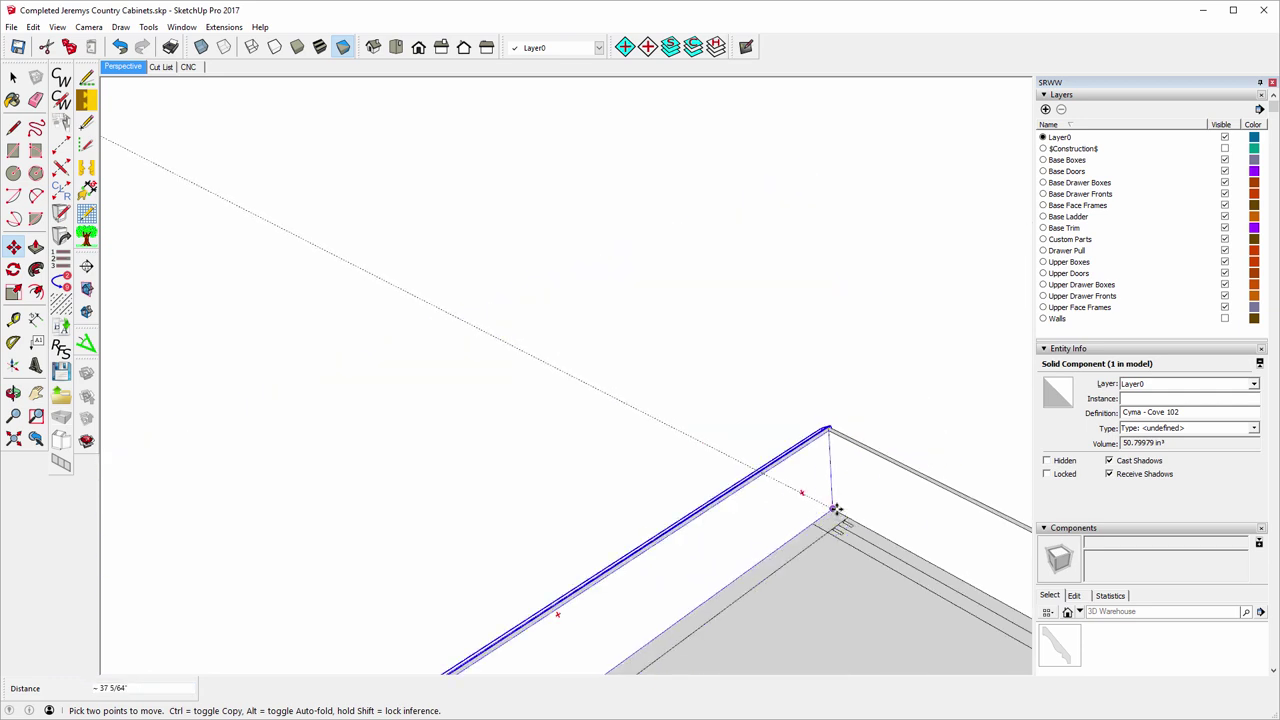
left_click(834, 509)
- Open the Cyma - Cove 102 front molding component for editing
scroll(530, 295, "down", 2)
scroll(540, 260, "down", 2)
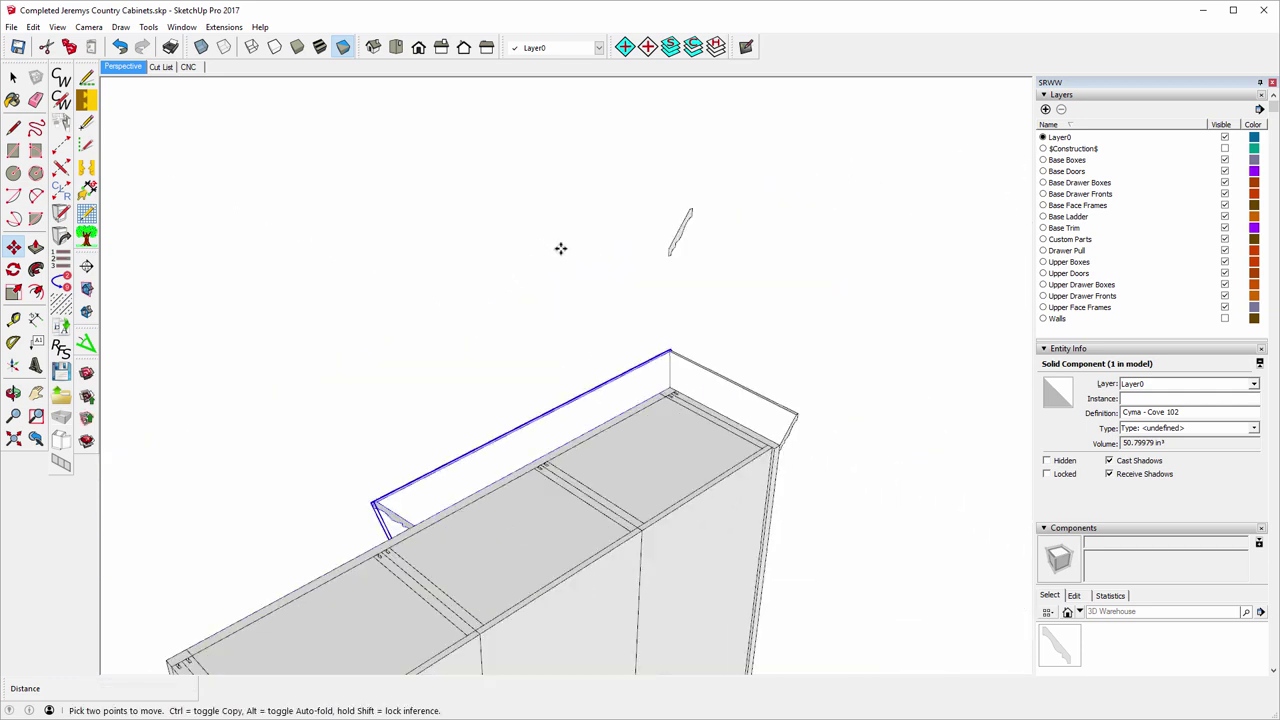
scroll(562, 250, "down", 2)
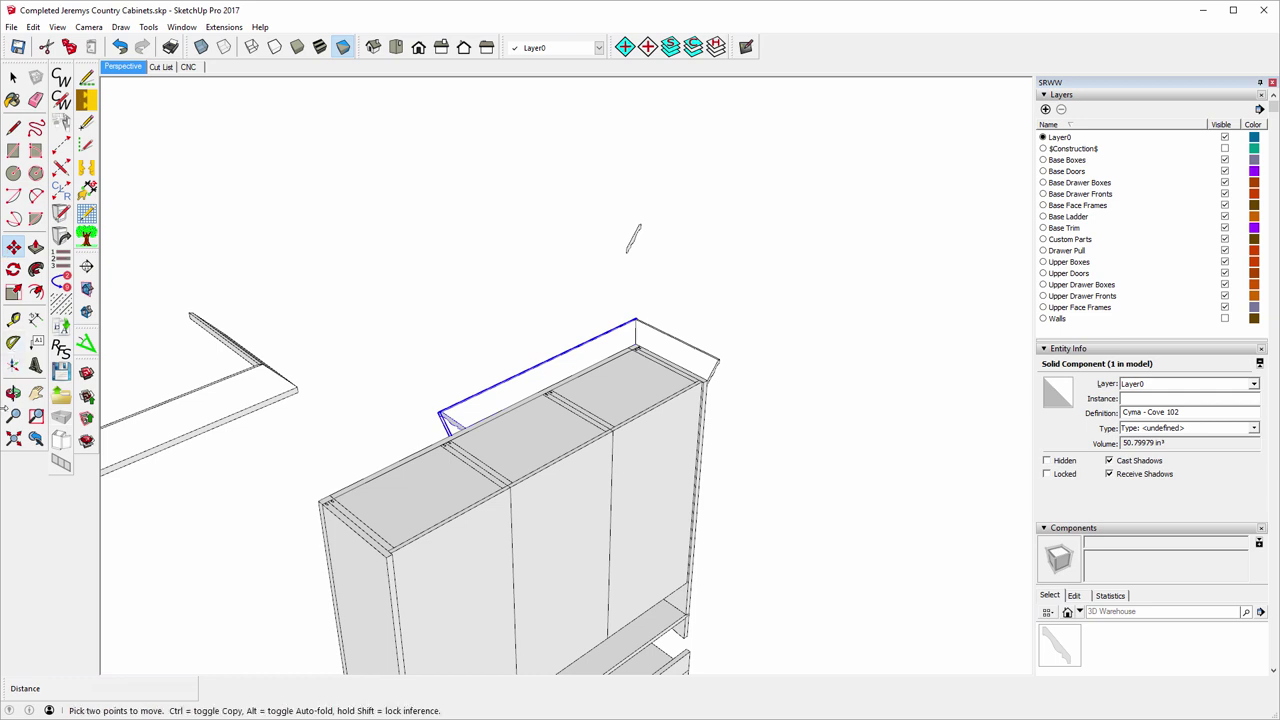
left_click(13, 393)
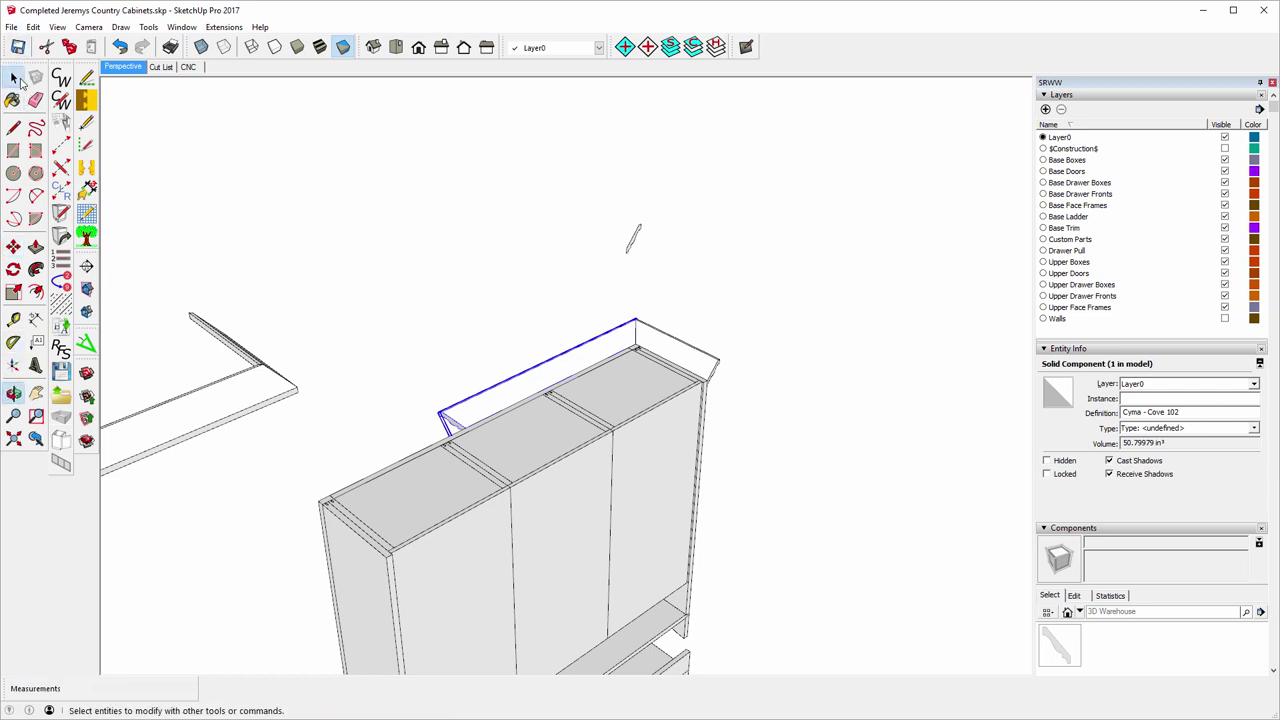
left_click(13, 78)
scroll(486, 437, "up", 3)
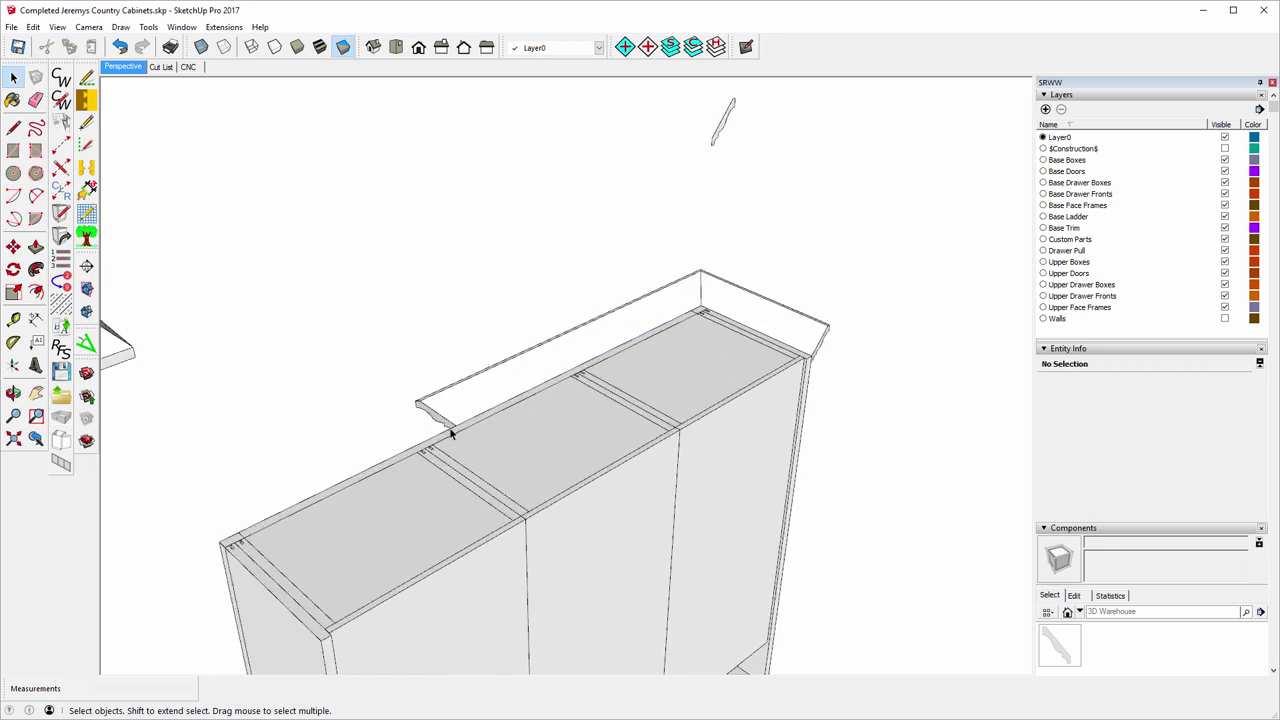
scroll(450, 432, "up", 2)
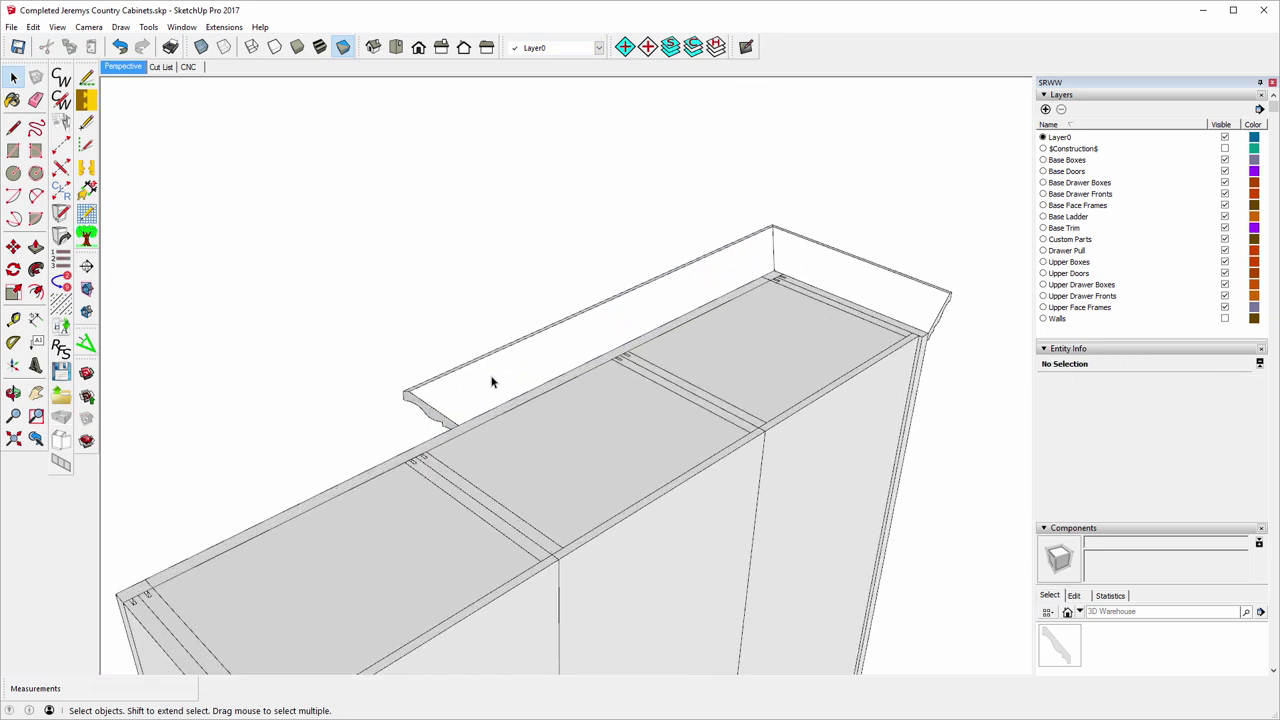
left_click(470, 387)
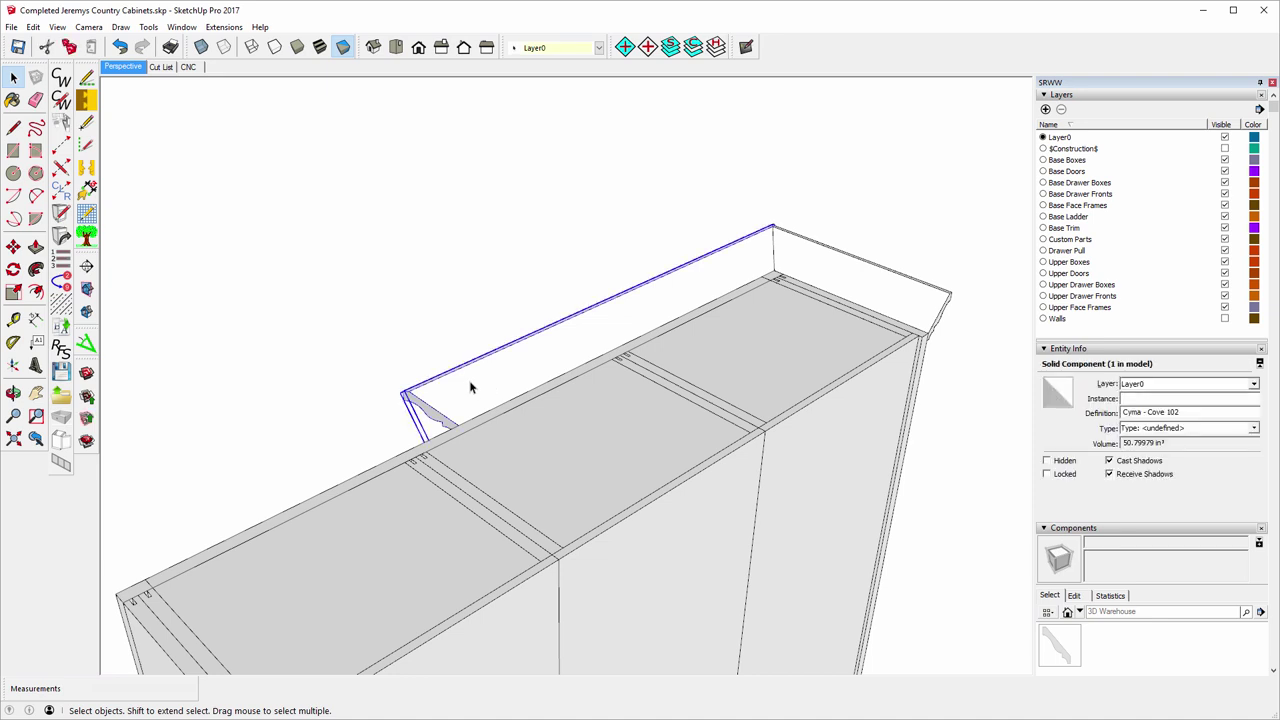
right_click(470, 387)
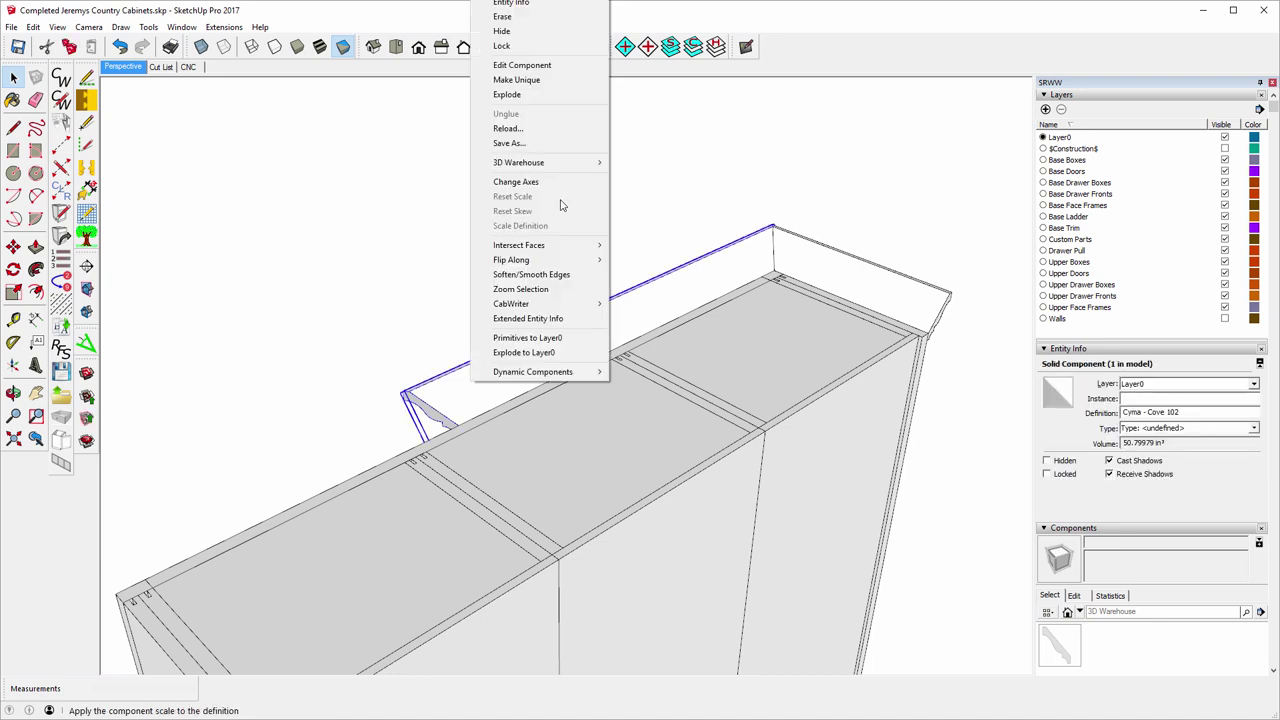
left_click(512, 63)
- Stretch the front molding by moving its free end profile from its lower corner to the upper cabinet's front right corner, and close the component
left_click(322, 330)
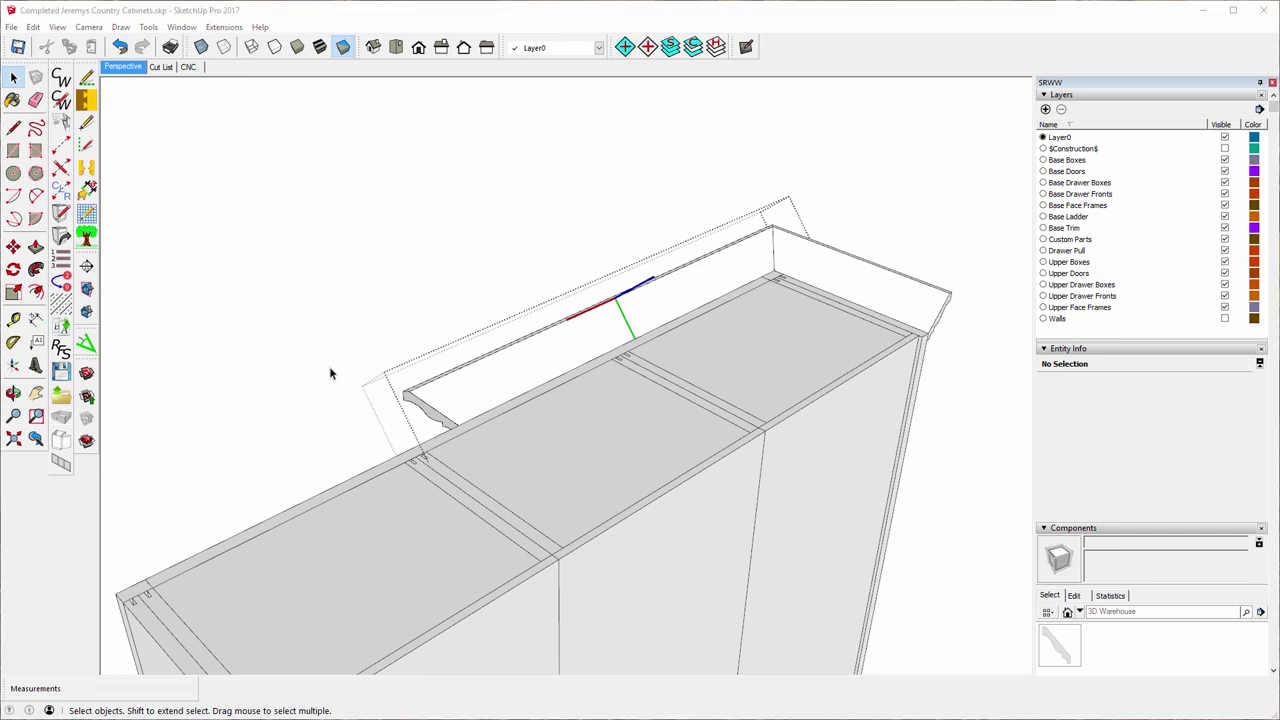
left_click(330, 373)
left_click_drag(368, 380, 490, 466)
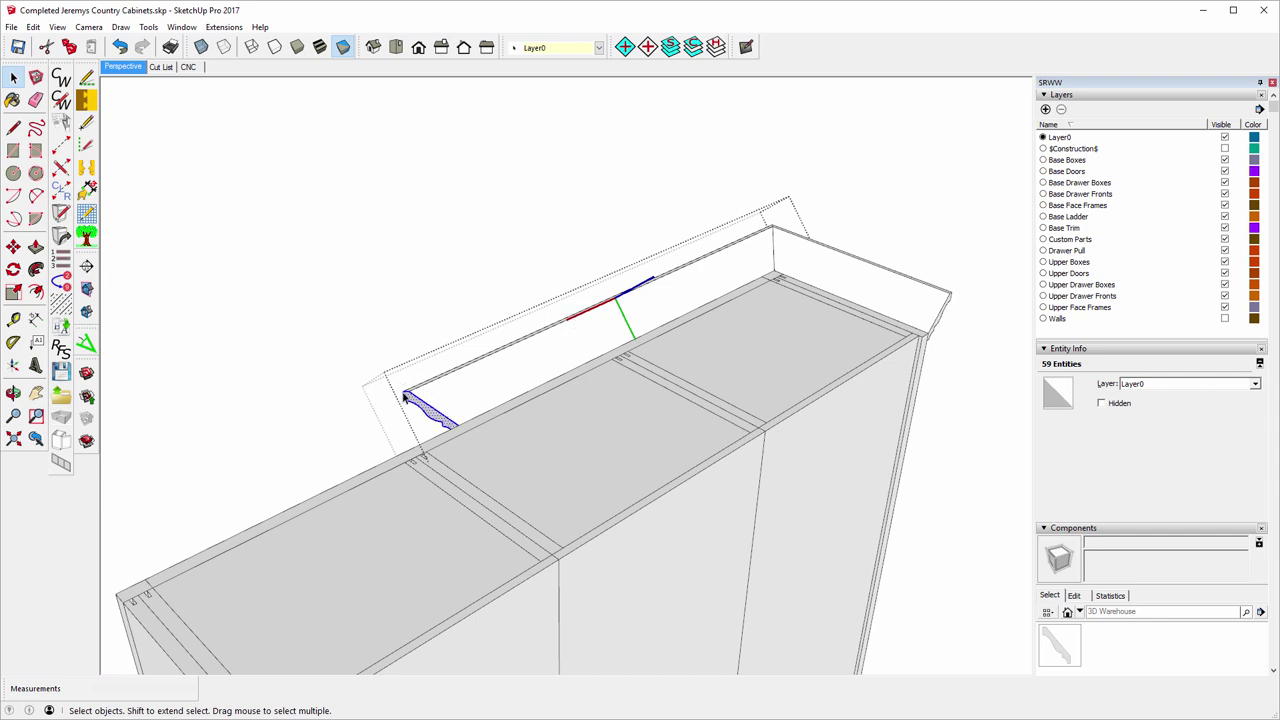
left_click(13, 247)
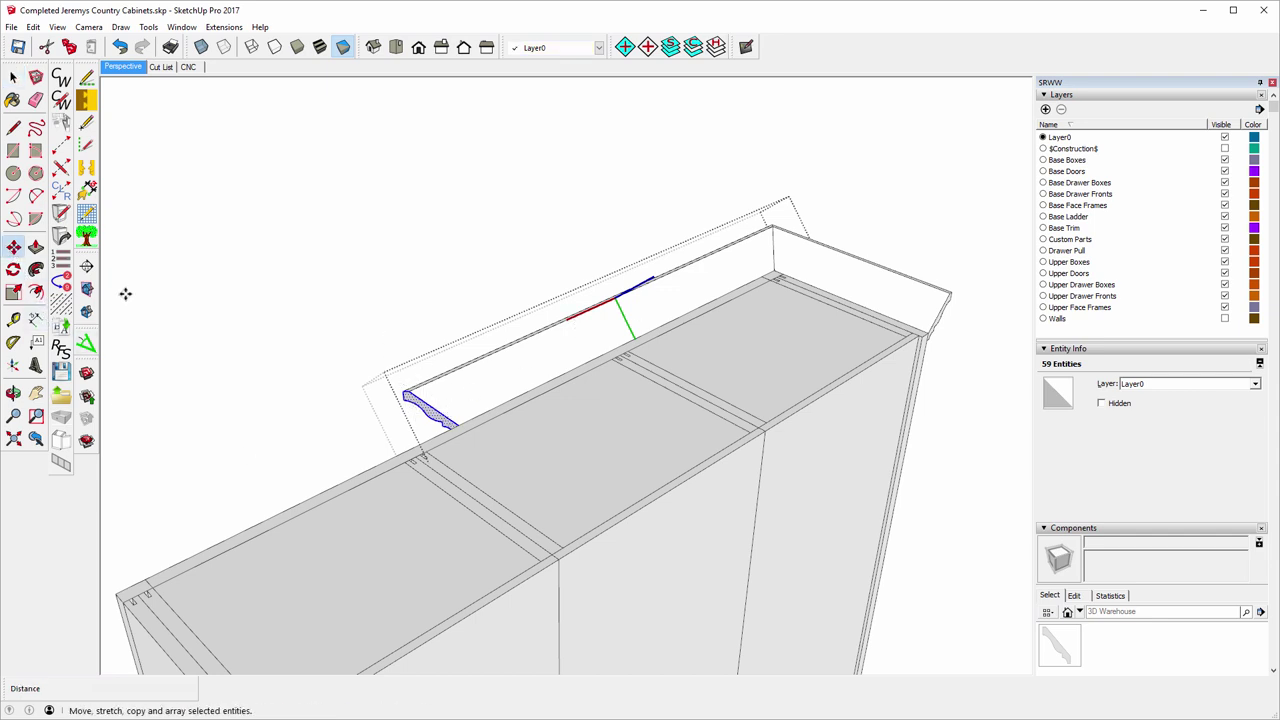
left_click(455, 424)
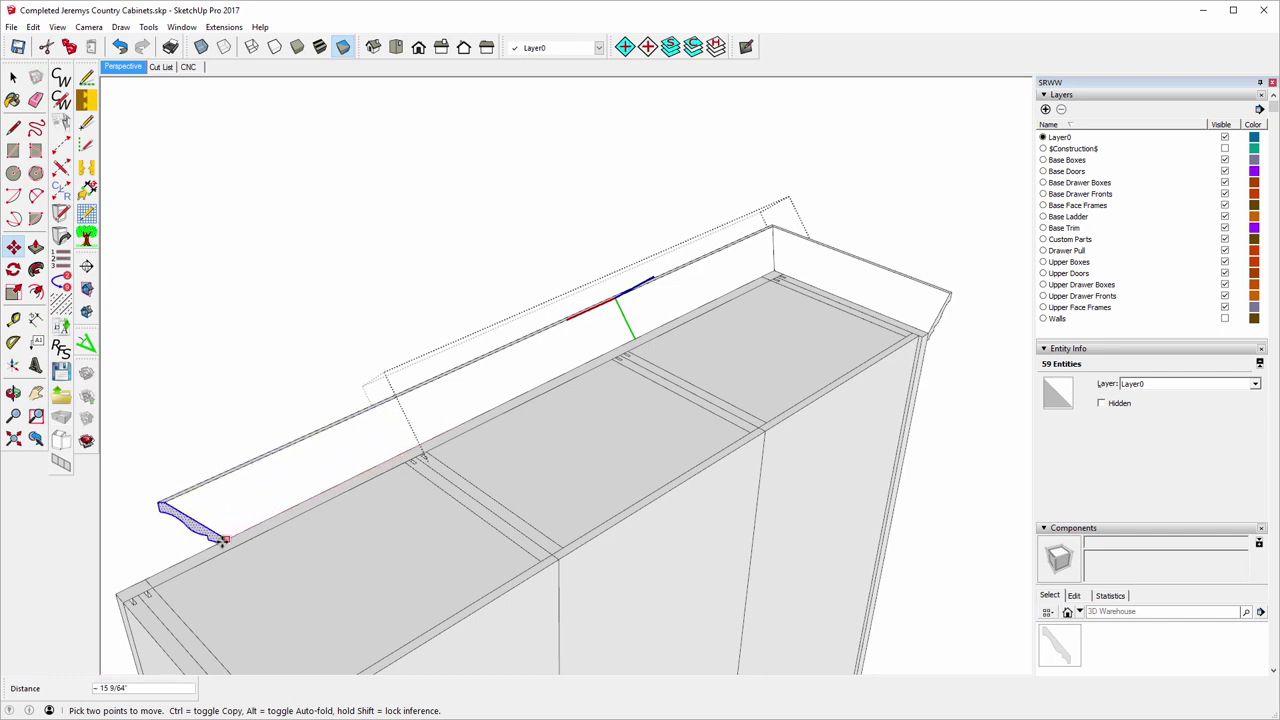
left_click(113, 593)
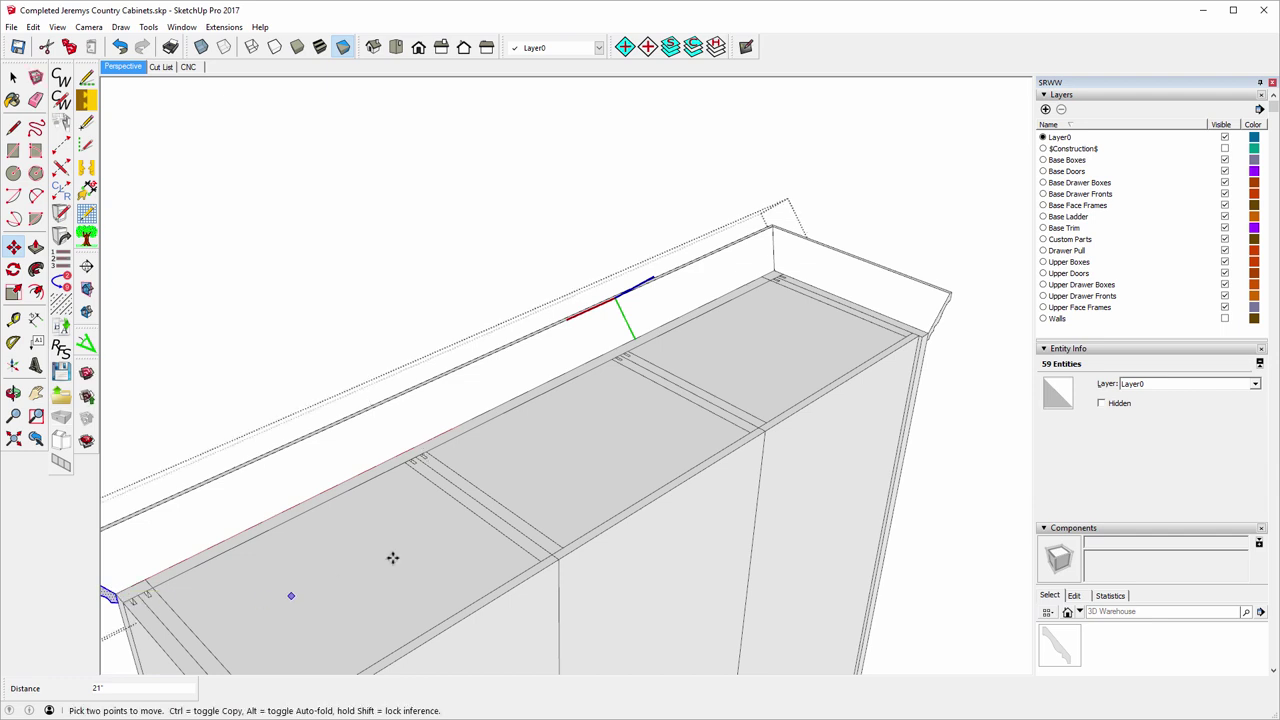
scroll(663, 461, "down", 2)
scroll(314, 614, "up", 5)
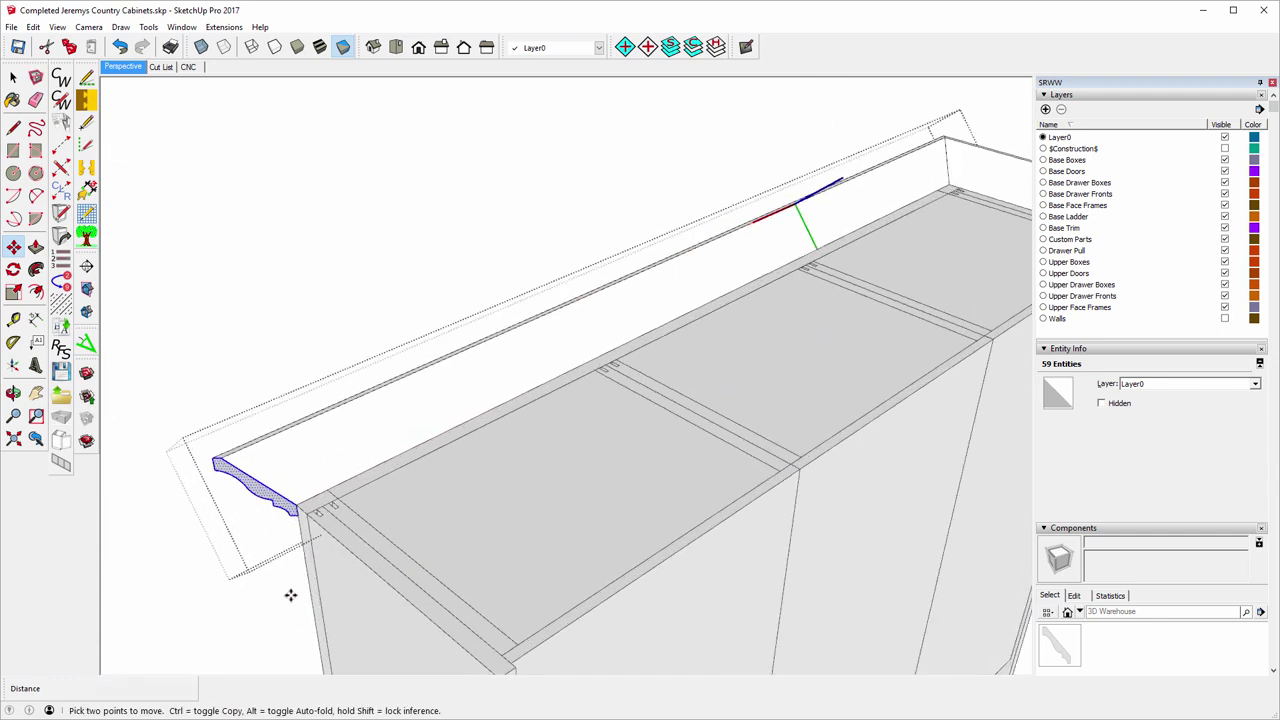
scroll(284, 500, "down", 4)
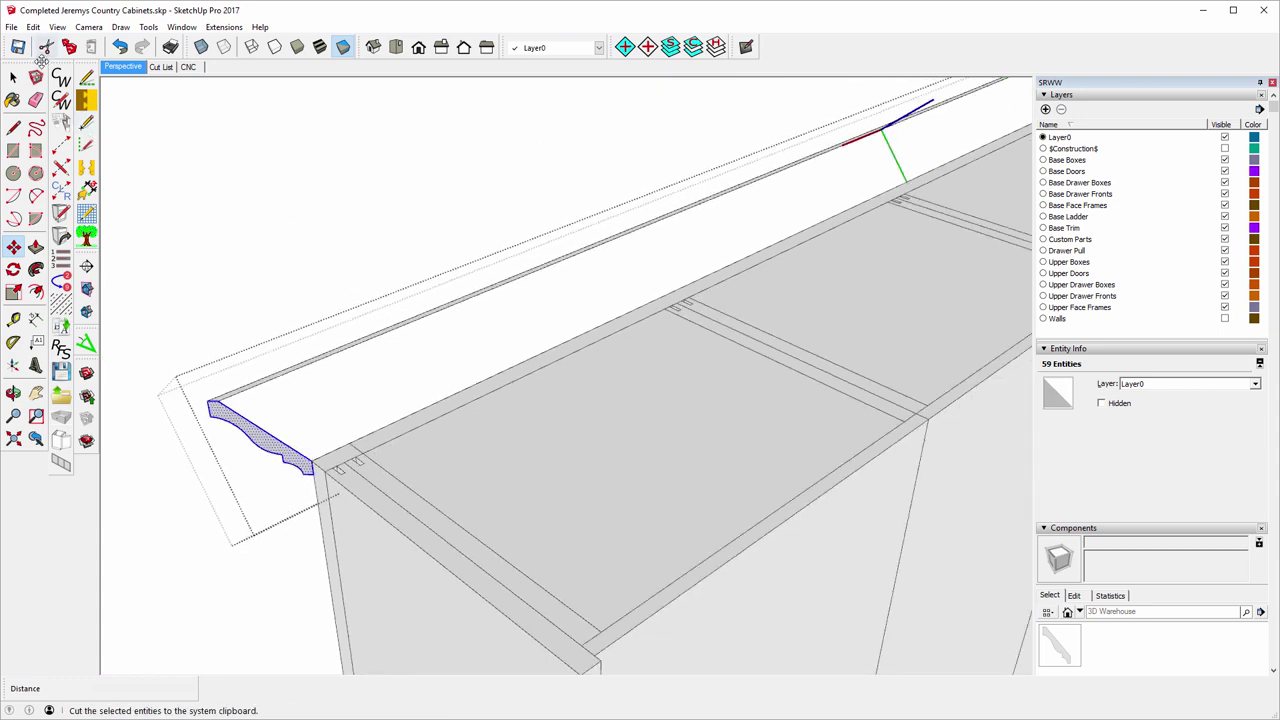
left_click(13, 77)
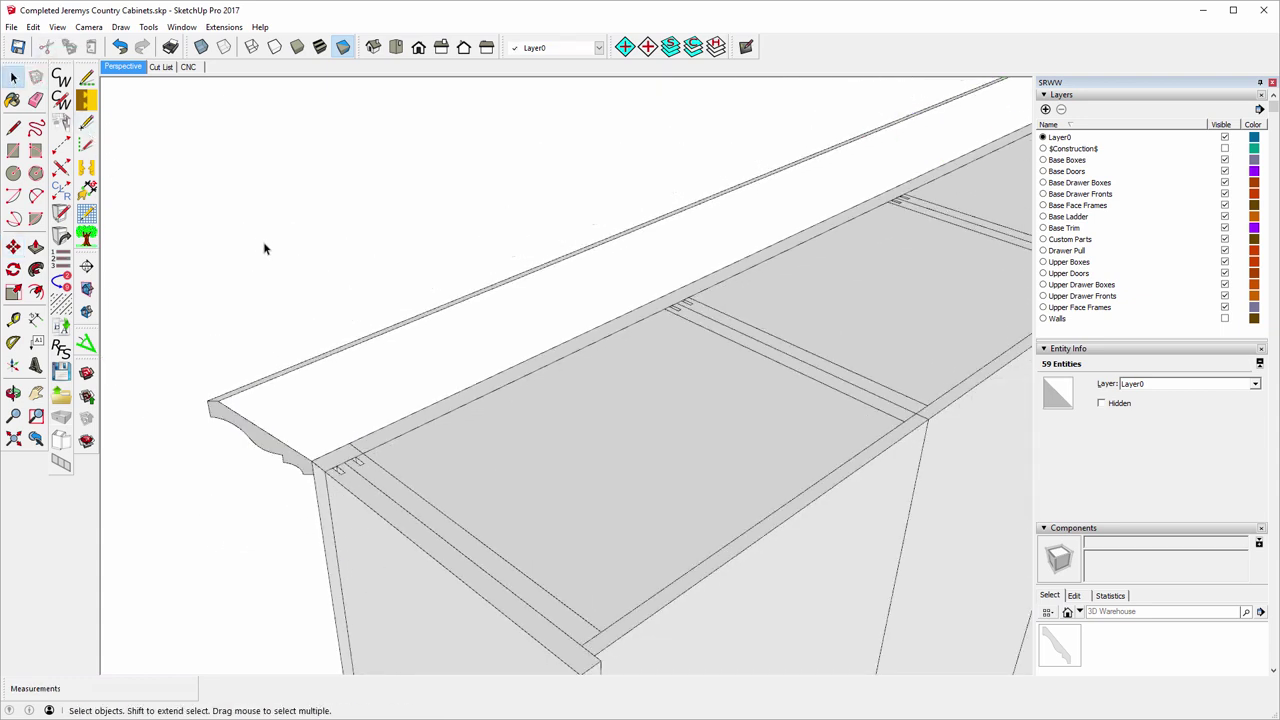
left_click(277, 251)
- Delete the leftover three-sided molding assembly and the separate crown profile floating beside and above the cabinets
middle_click_drag(434, 317, 445, 355)
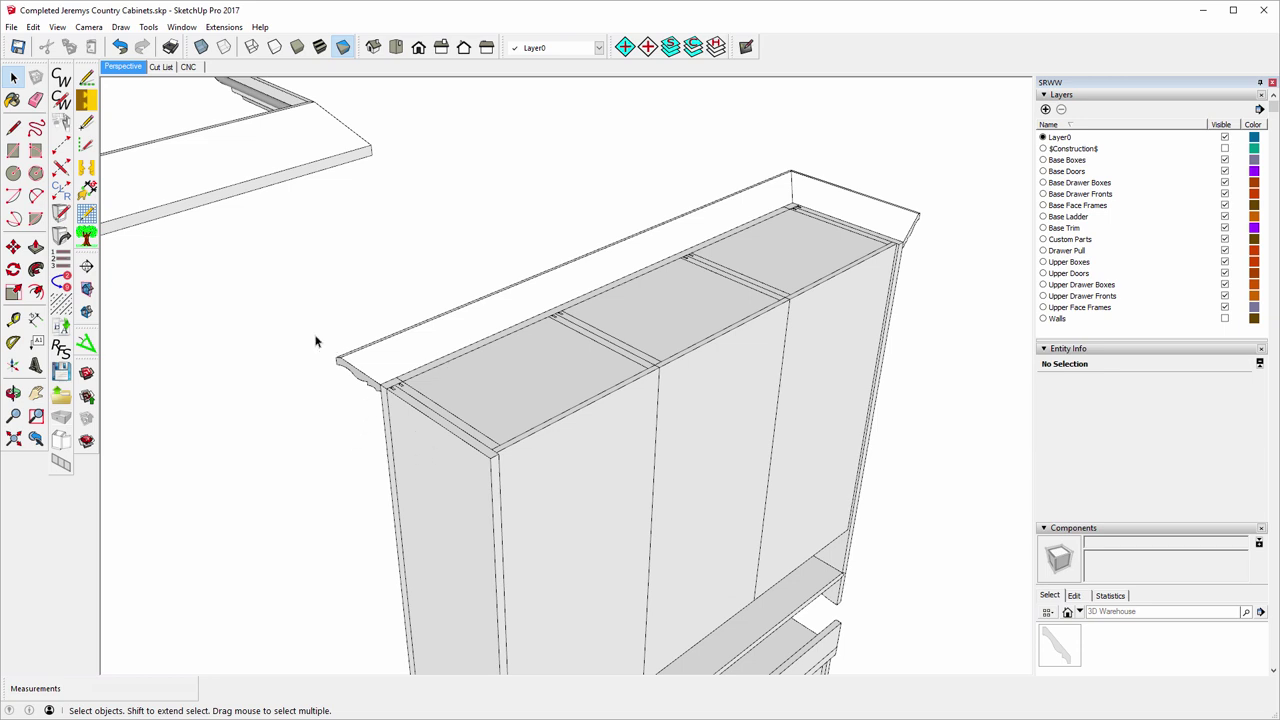
left_click(13, 393)
left_click_drag(201, 373, 853, 395)
scroll(563, 436, "down", 3)
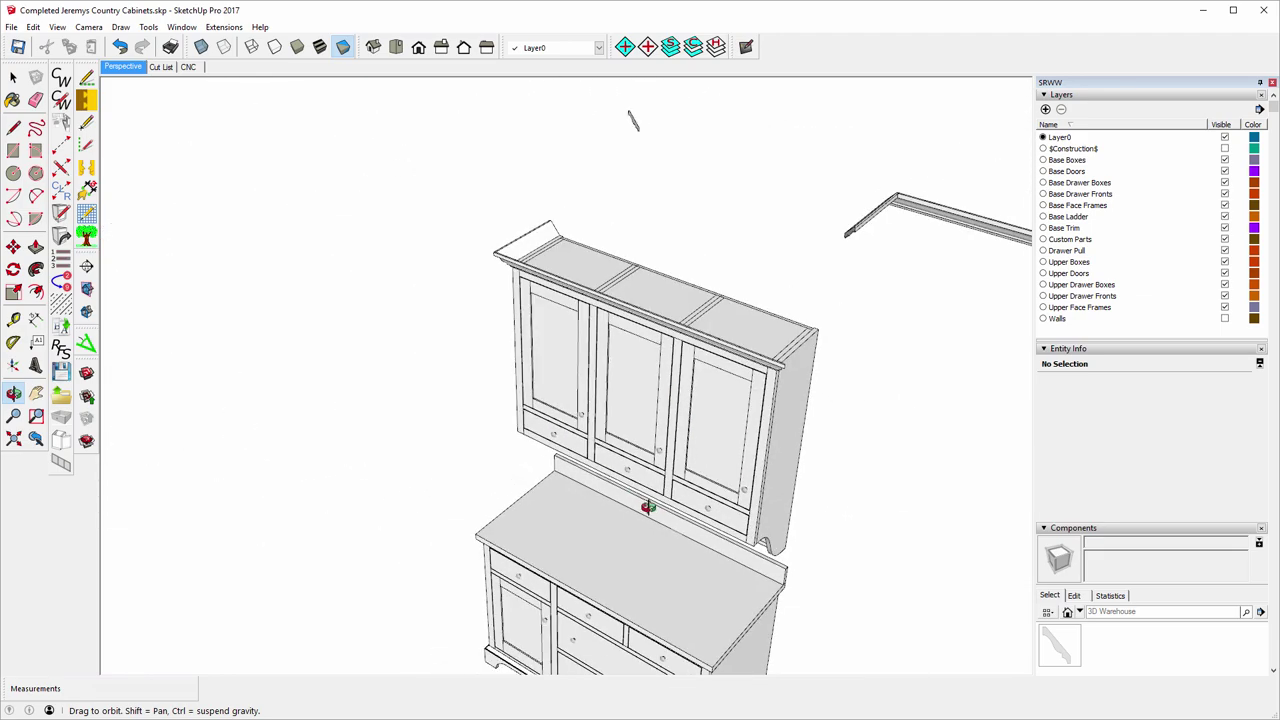
scroll(651, 459, "down", 2)
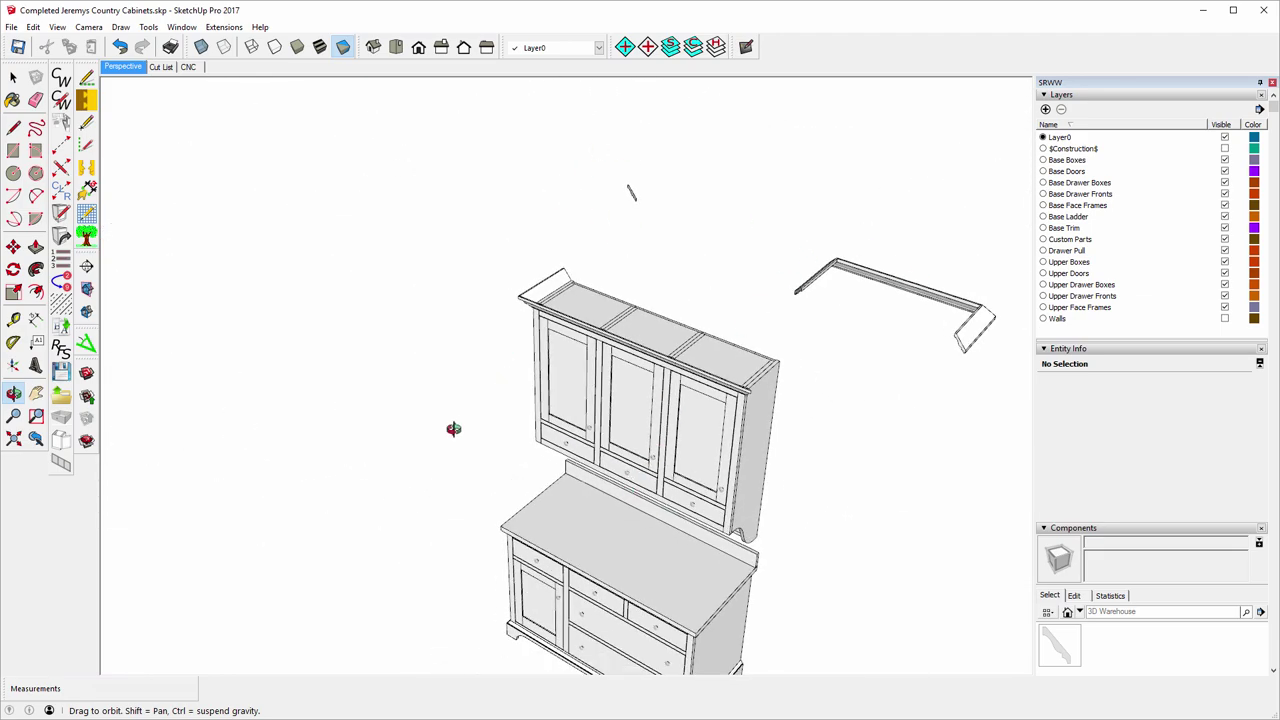
left_click_drag(422, 442, 418, 367)
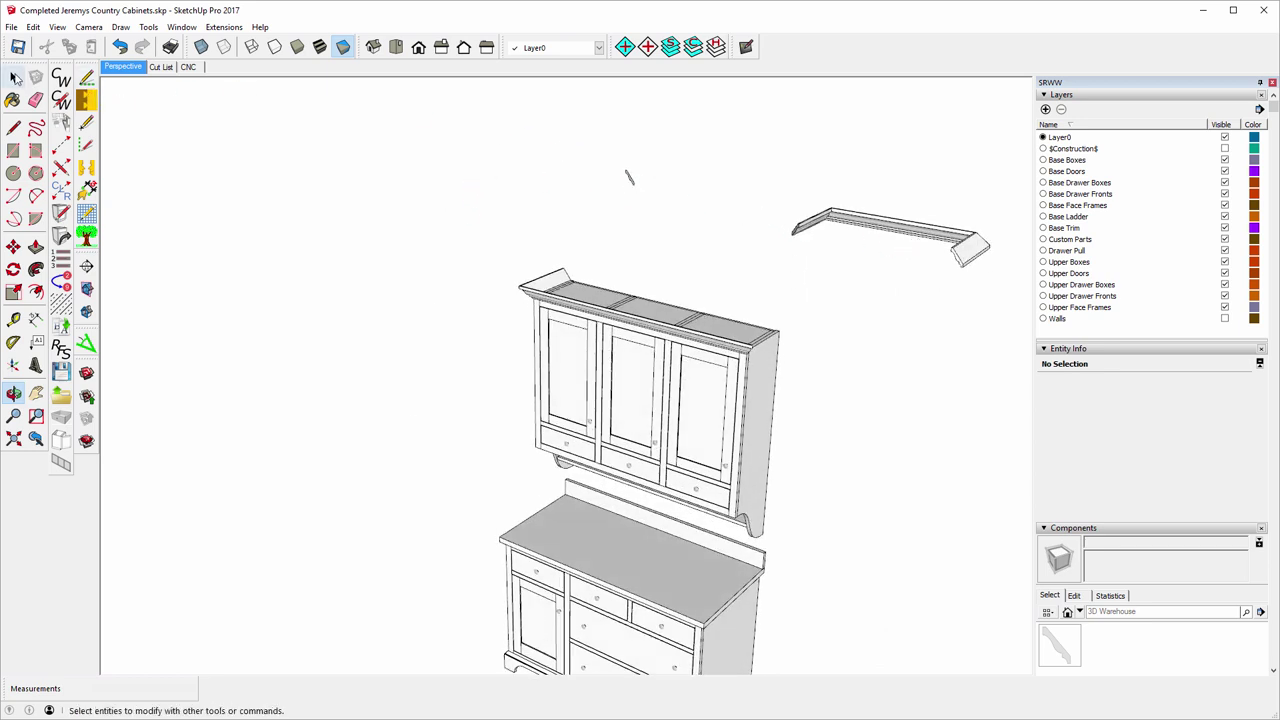
left_click(13, 77)
left_click_drag(620, 155, 1006, 279)
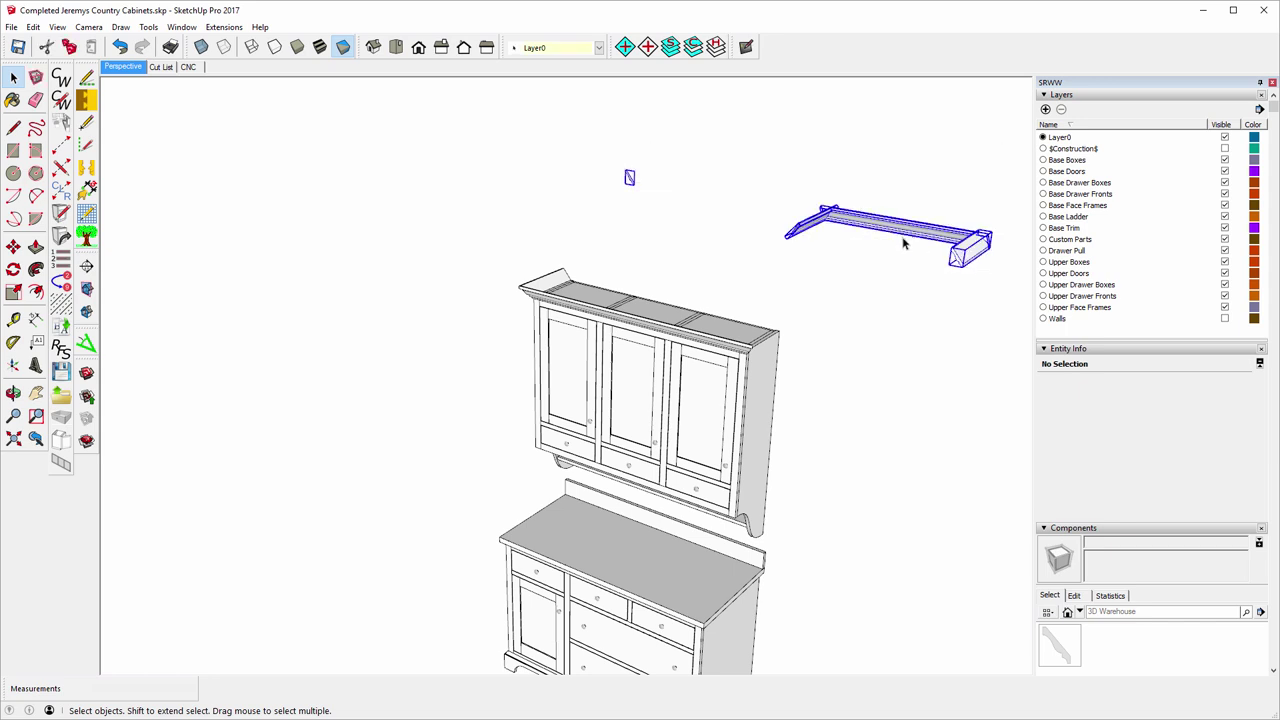
key("Delete")
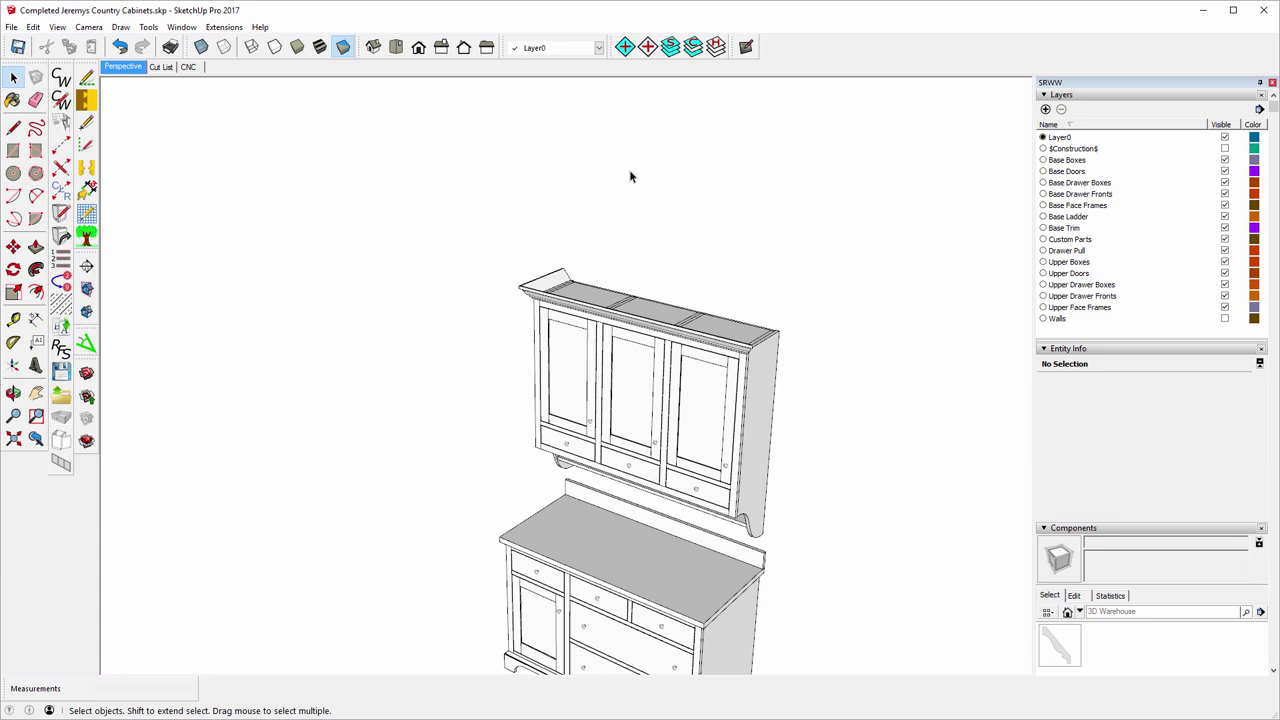
- Purge all unused components, layers, materials and styles from the model with a report
left_click(224, 27)
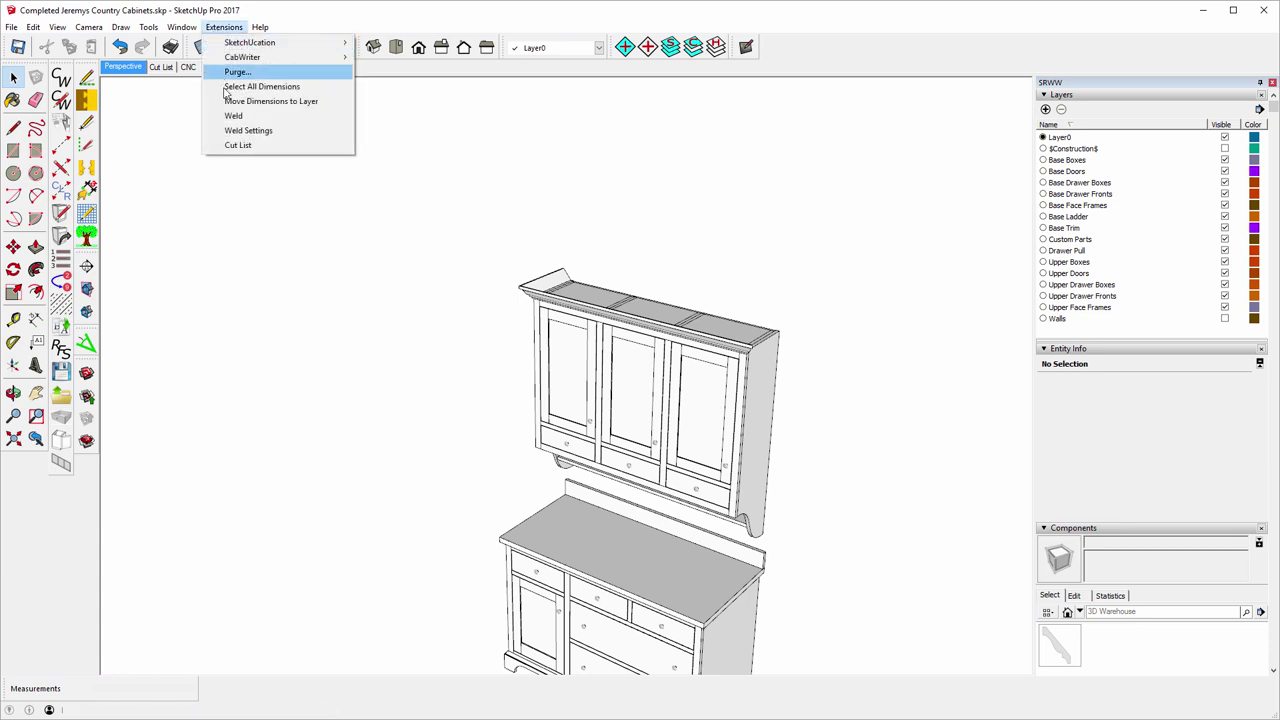
left_click(236, 74)
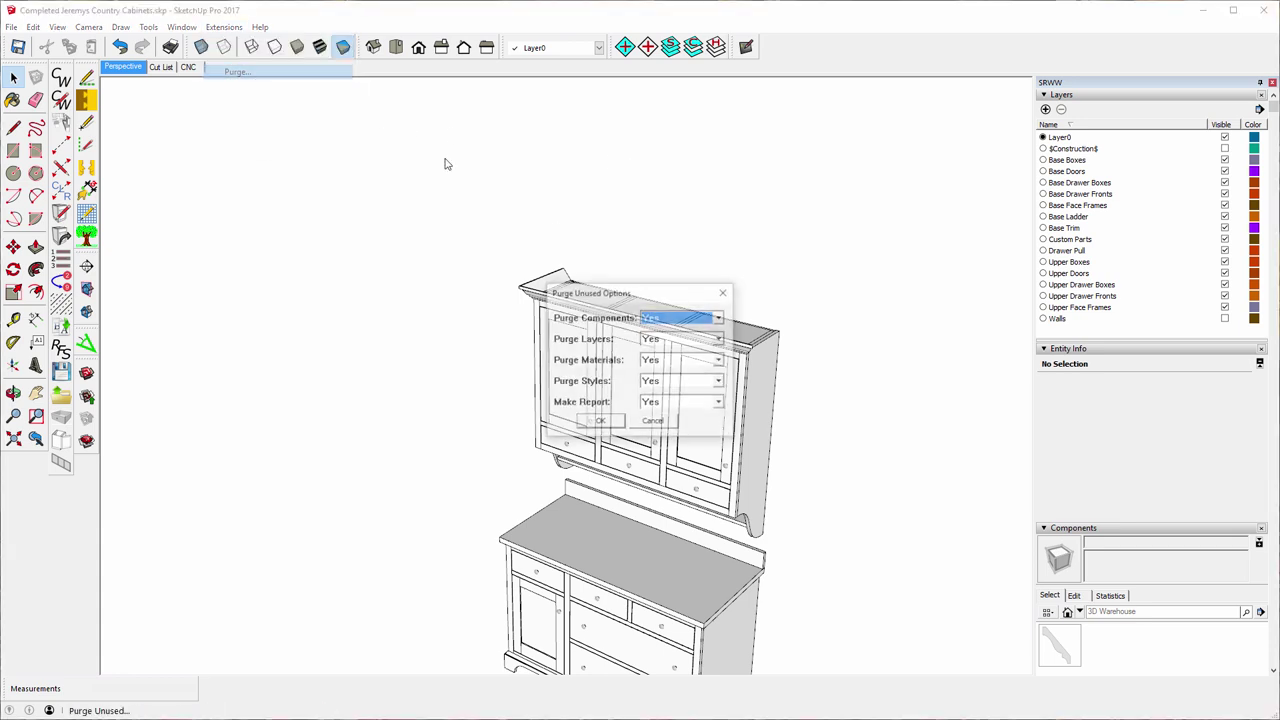
left_click(600, 422)
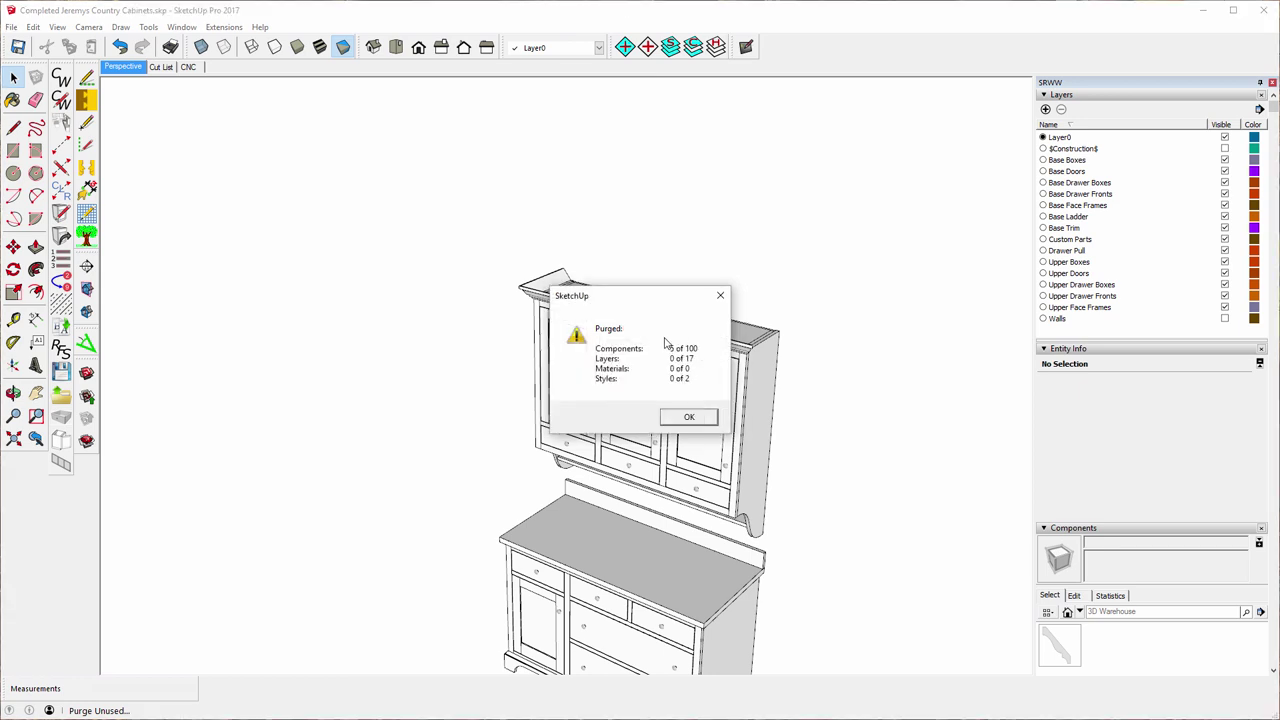
left_click(686, 419)
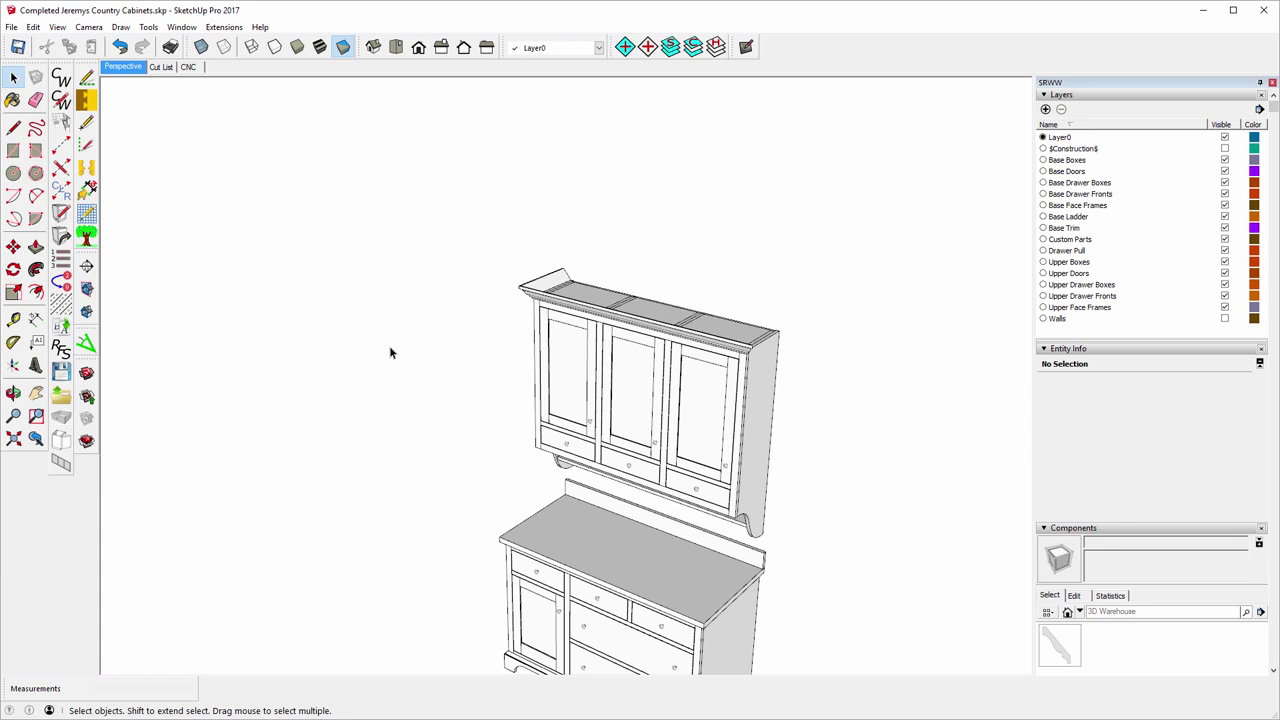
- In Re-Name CabWriter Component, give the Cyma - Cove 101 left end molding cabinet number C2U and component type (CP) Custom Part
left_click(553, 283)
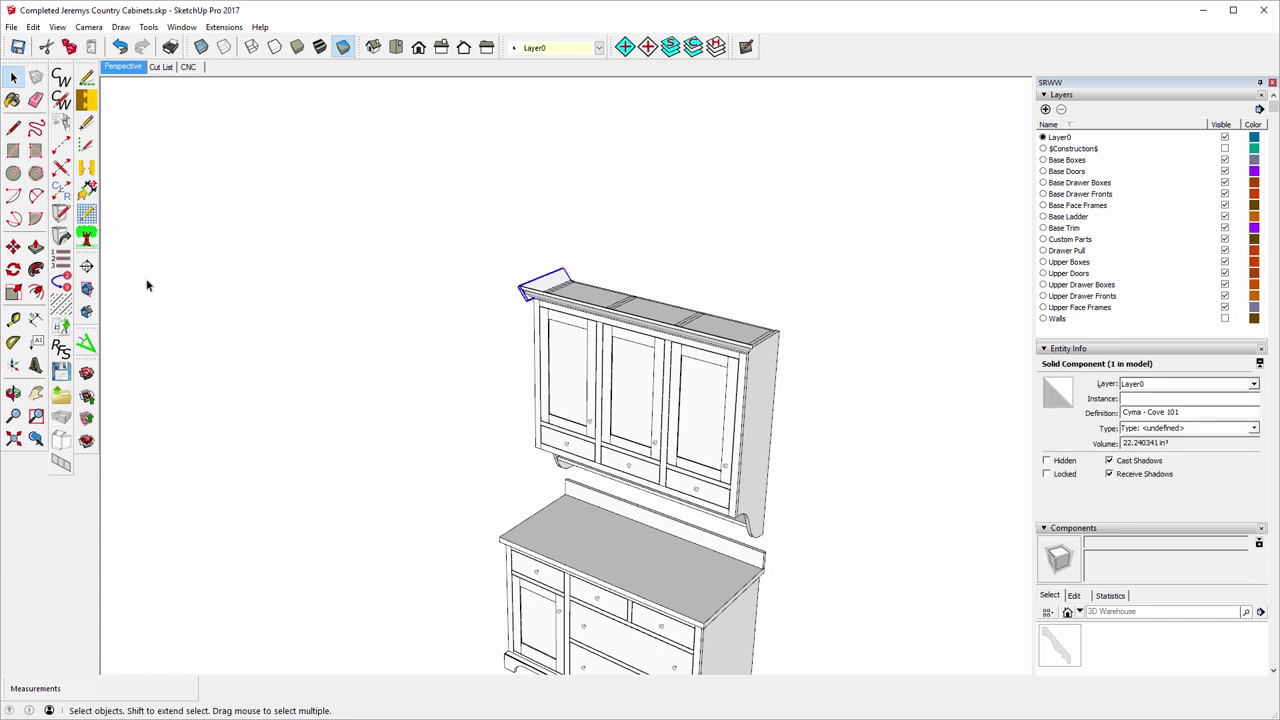
left_click(62, 327)
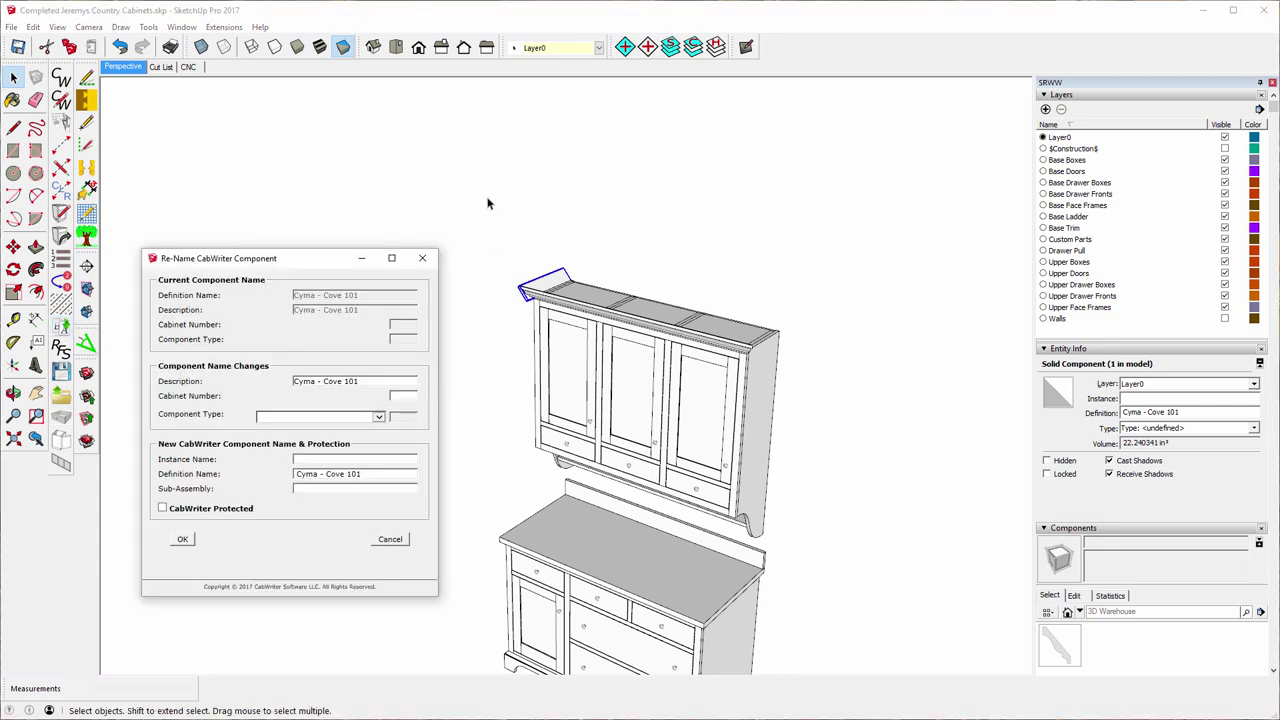
left_click(546, 360)
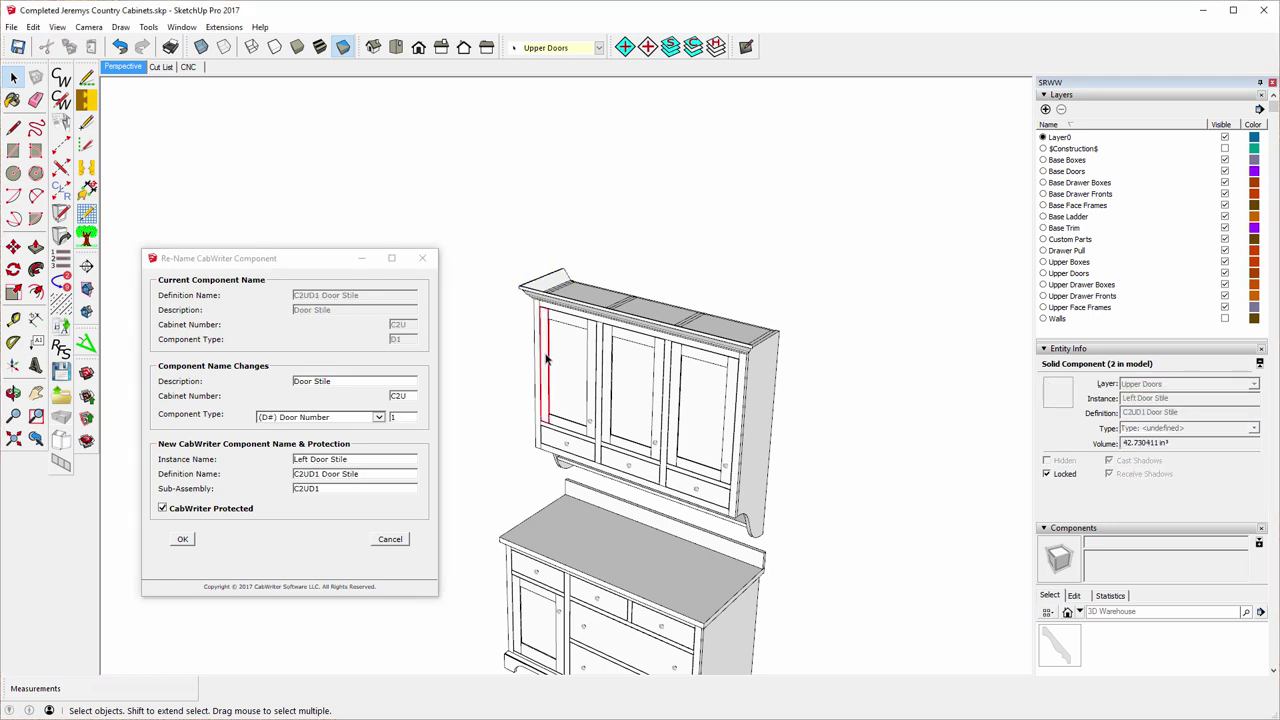
left_click(552, 285)
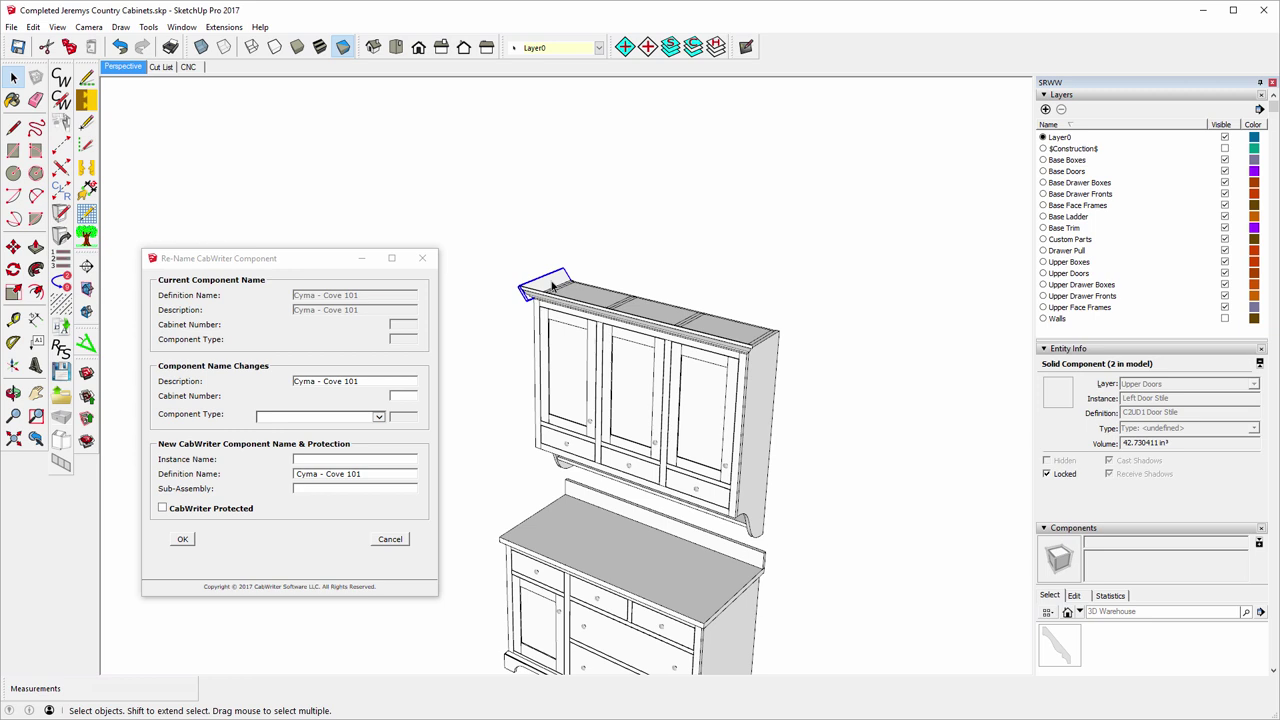
left_click(409, 394)
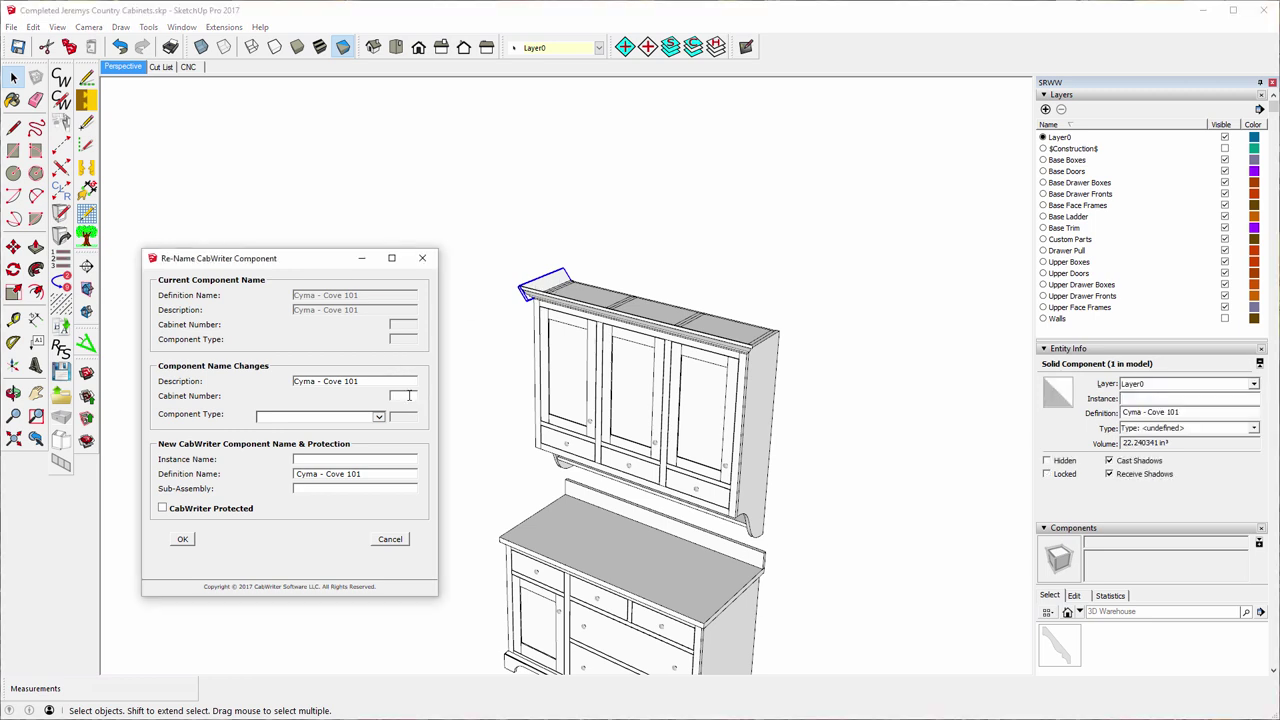
type("C2U")
left_click(379, 416)
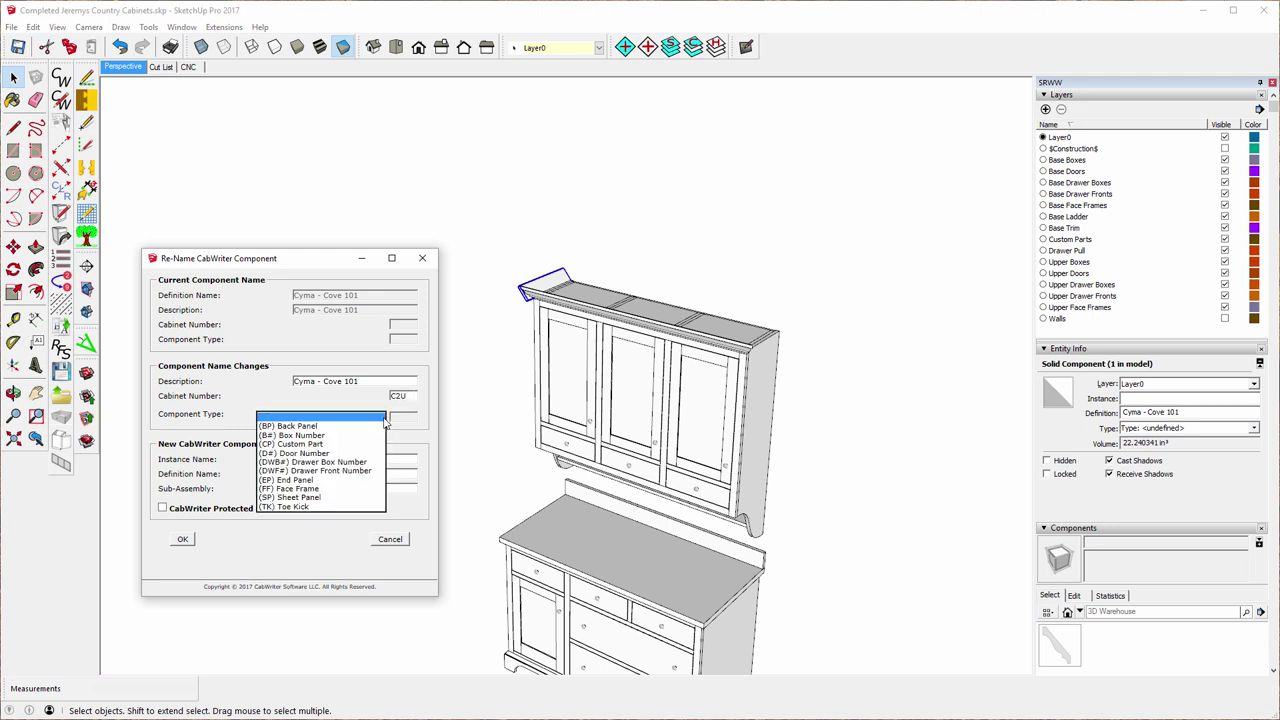
left_click(295, 443)
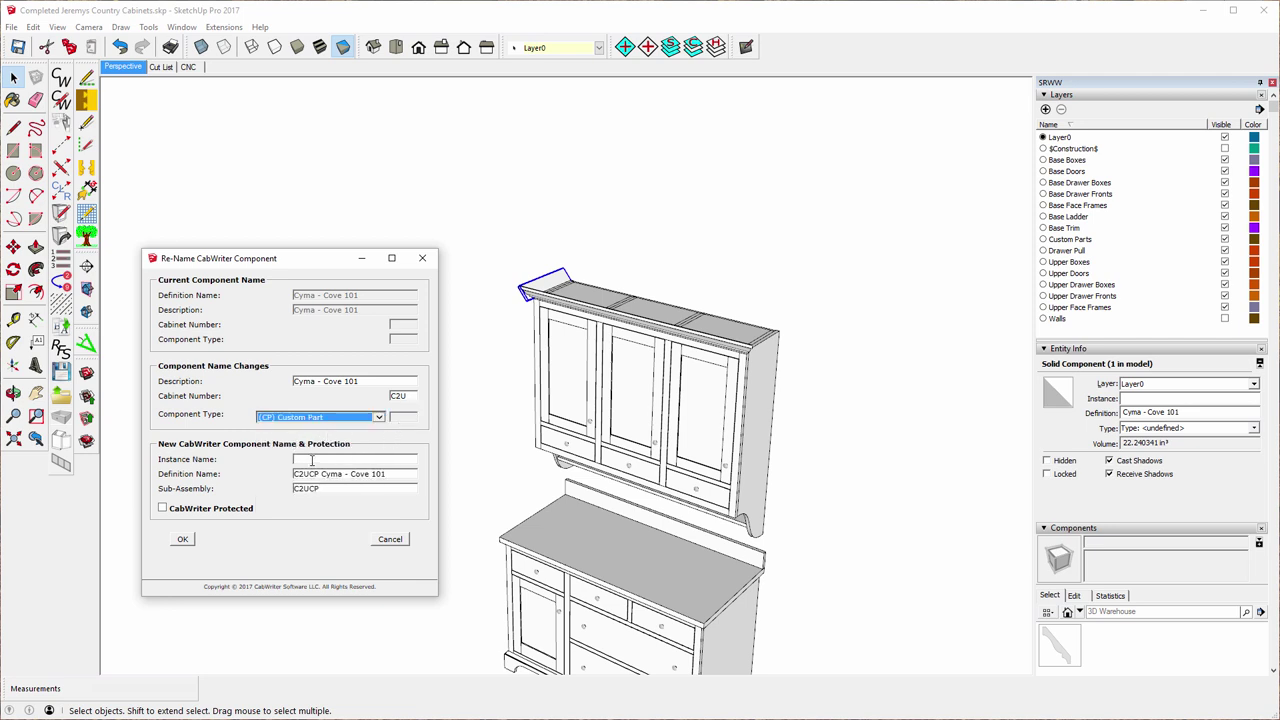
- Change the left end molding's new description to End Crown Molding
left_click(311, 458)
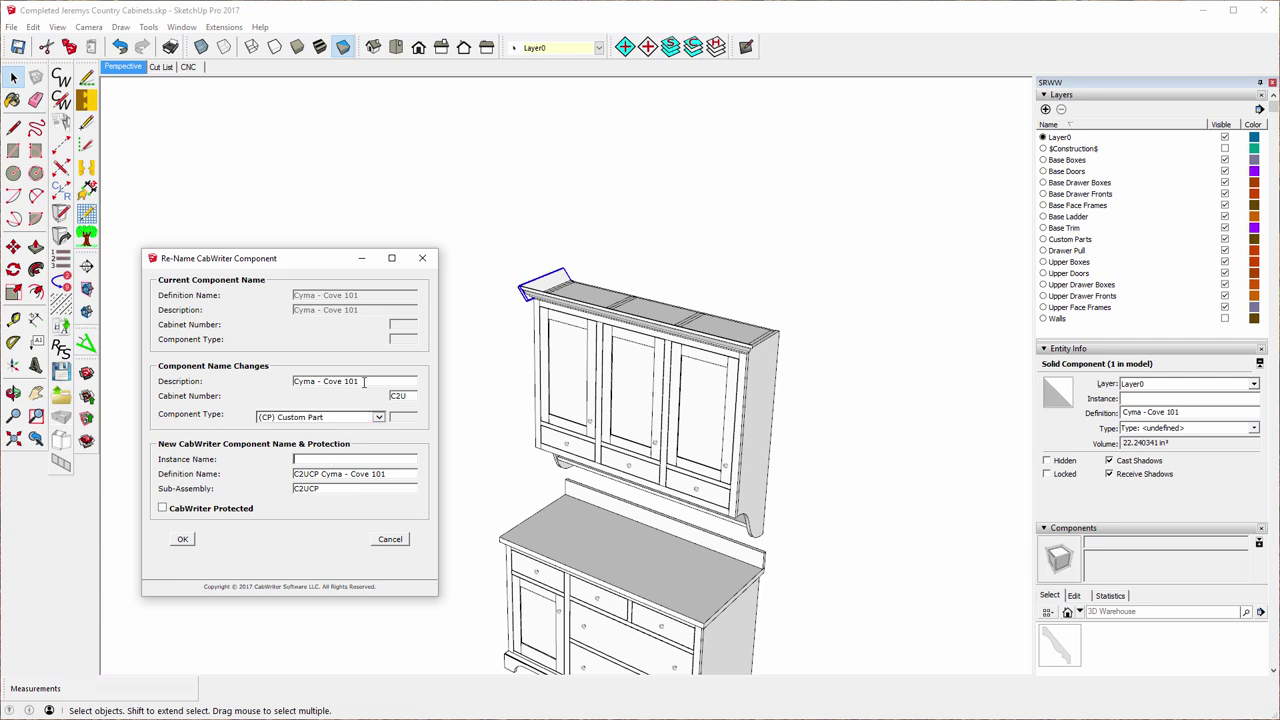
left_click_drag(366, 380, 276, 386)
type("End Crown Molding")
- Set the instance name to Left End Crown Molding, enable CabWriter Protected, apply the rename and acknowledge the message
left_click_drag(368, 382, 279, 381)
right_click(317, 386)
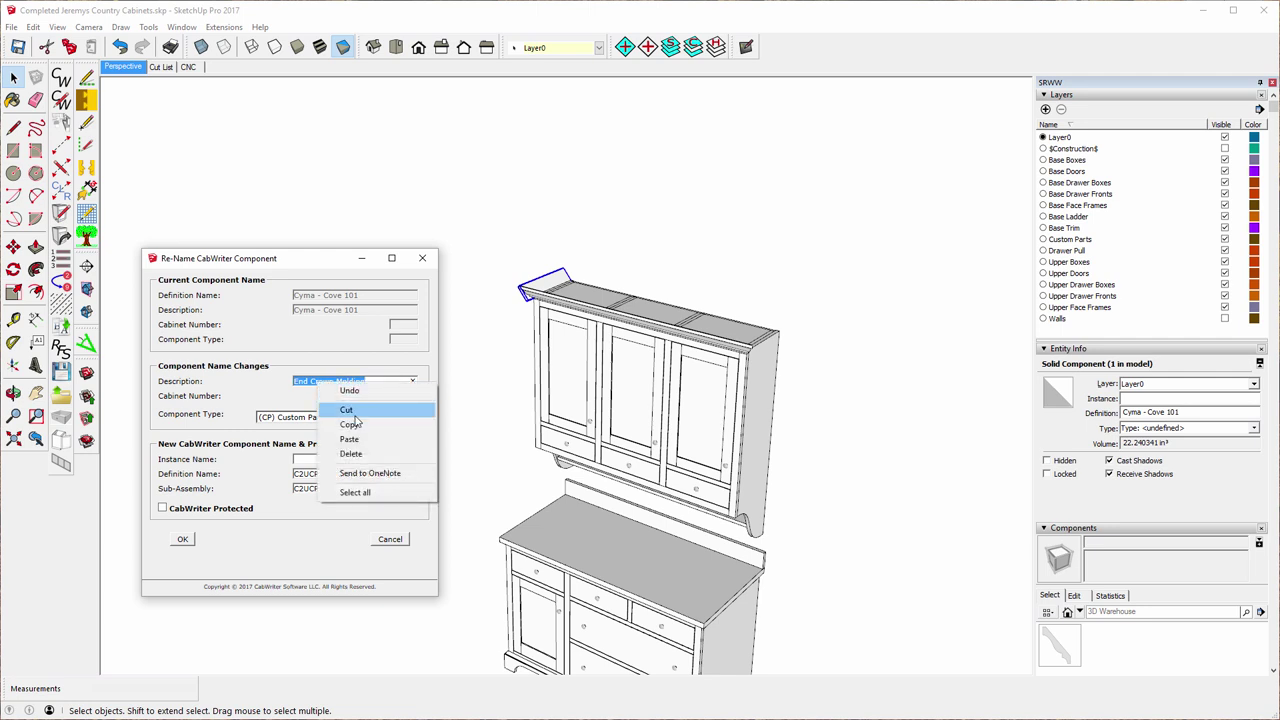
left_click(345, 428)
left_click(336, 461)
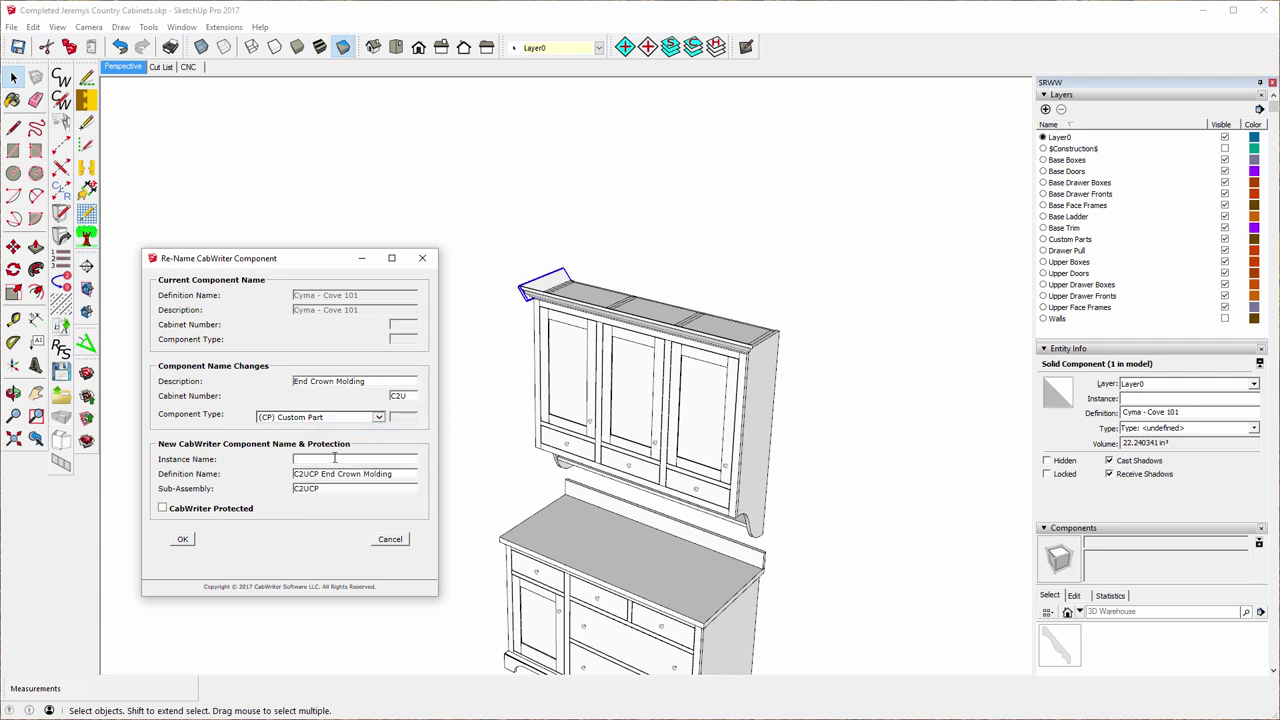
type("Left")
key("ctrl+v")
left_click(163, 509)
left_click(182, 539)
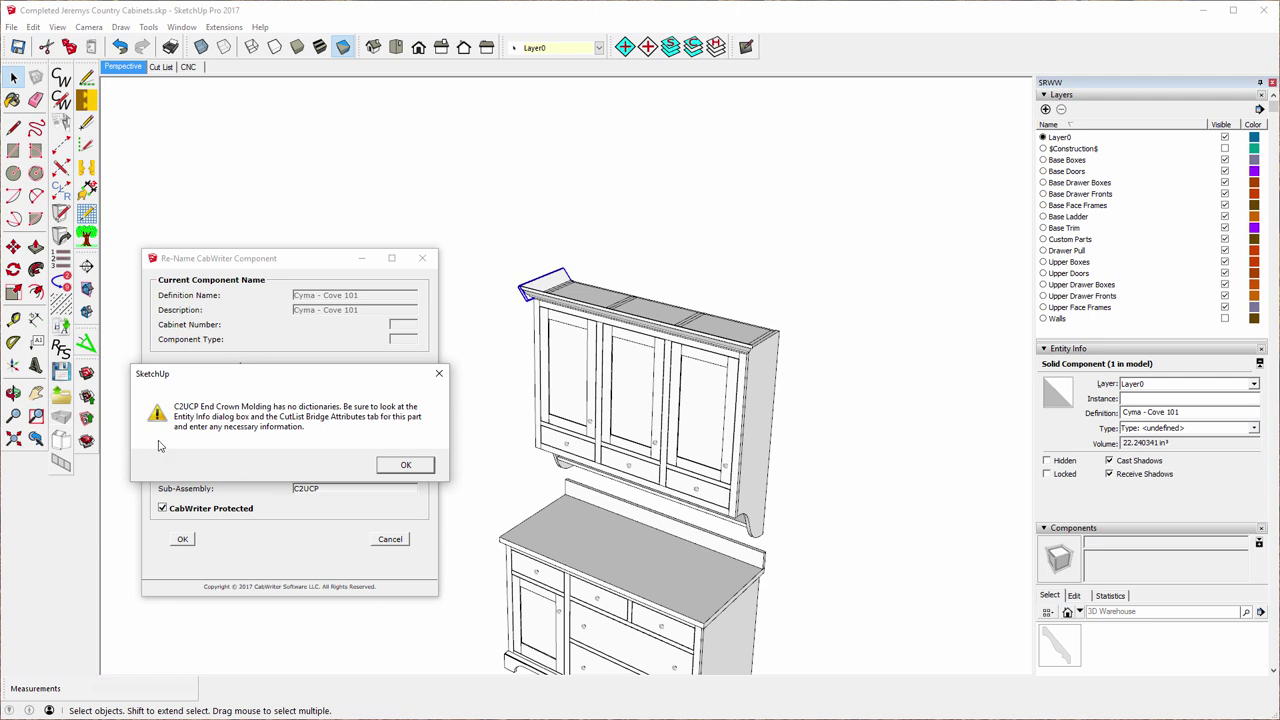
left_click(406, 466)
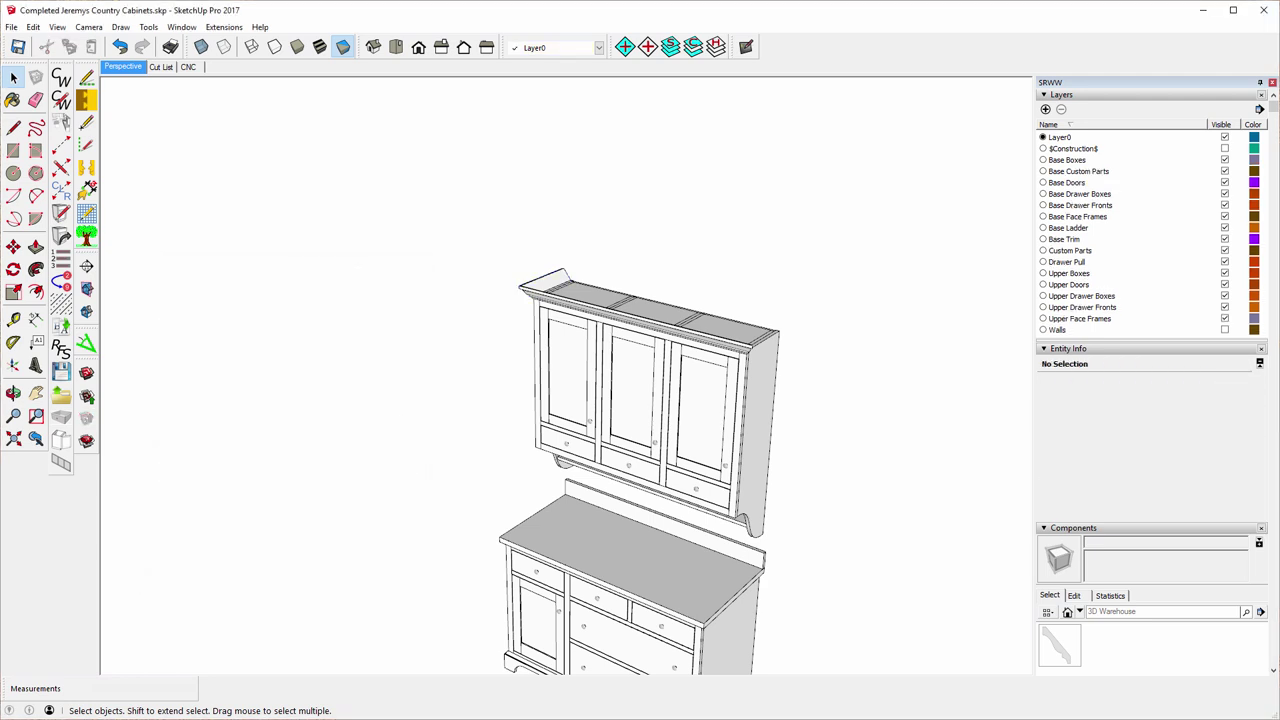
- In Extended Entity Info, set the left end crown molding's material type to Rough Lumber and its material name to Maple
left_click(185, 28)
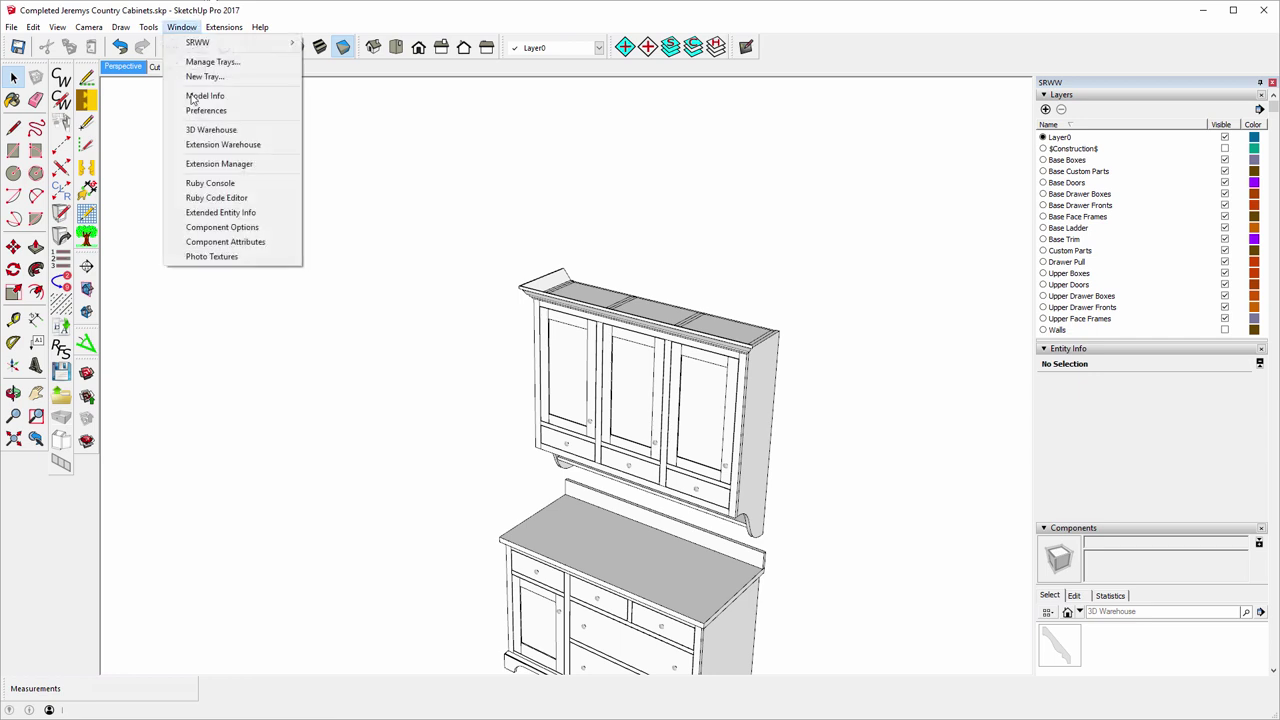
left_click(221, 213)
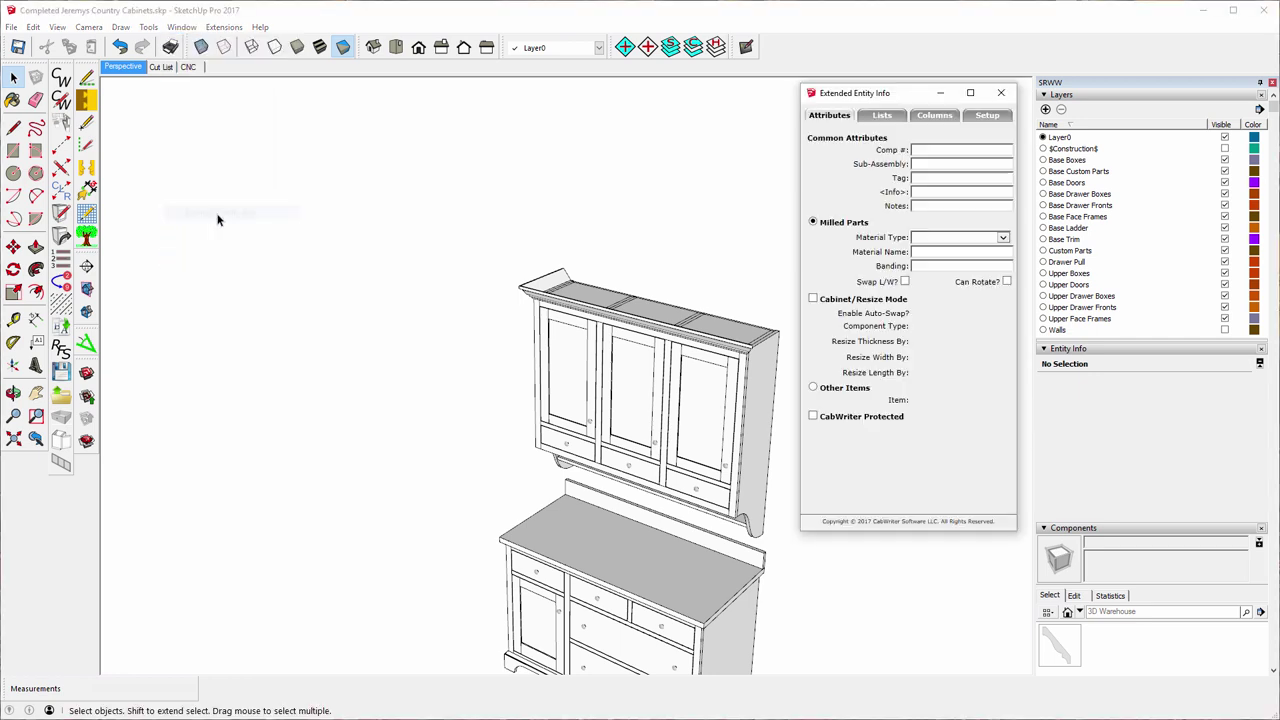
left_click(558, 284)
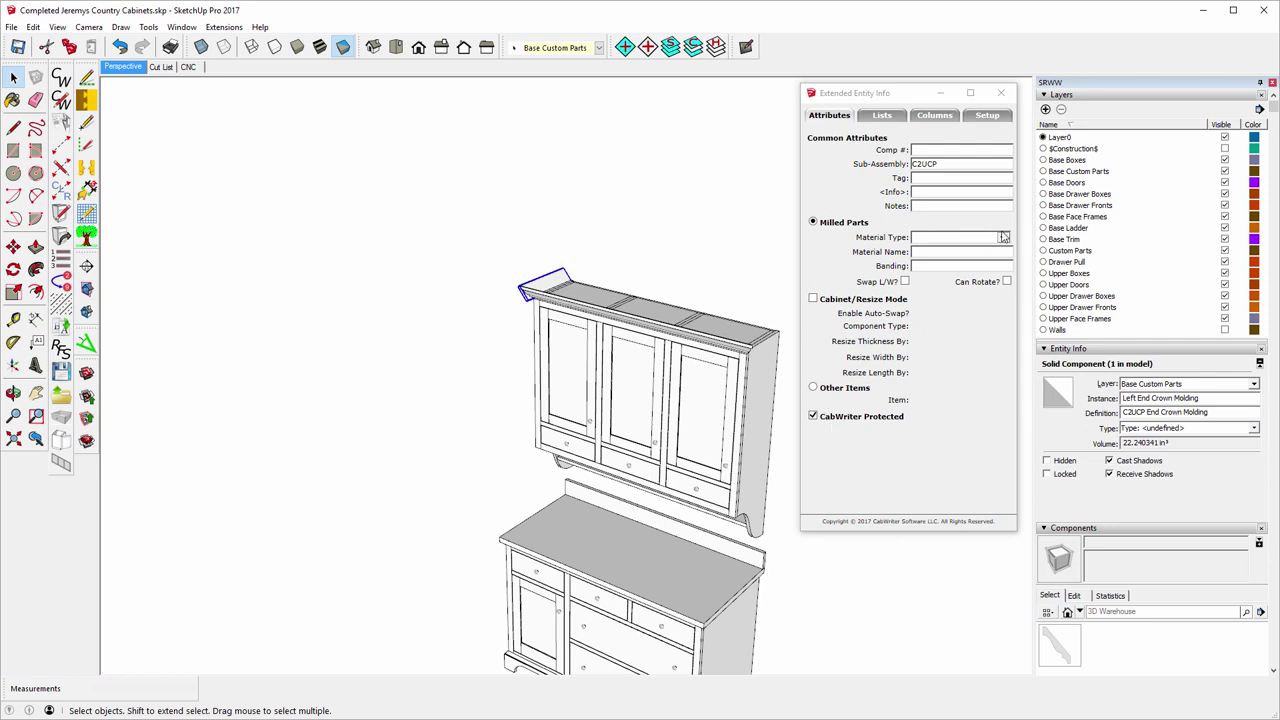
left_click(1003, 237)
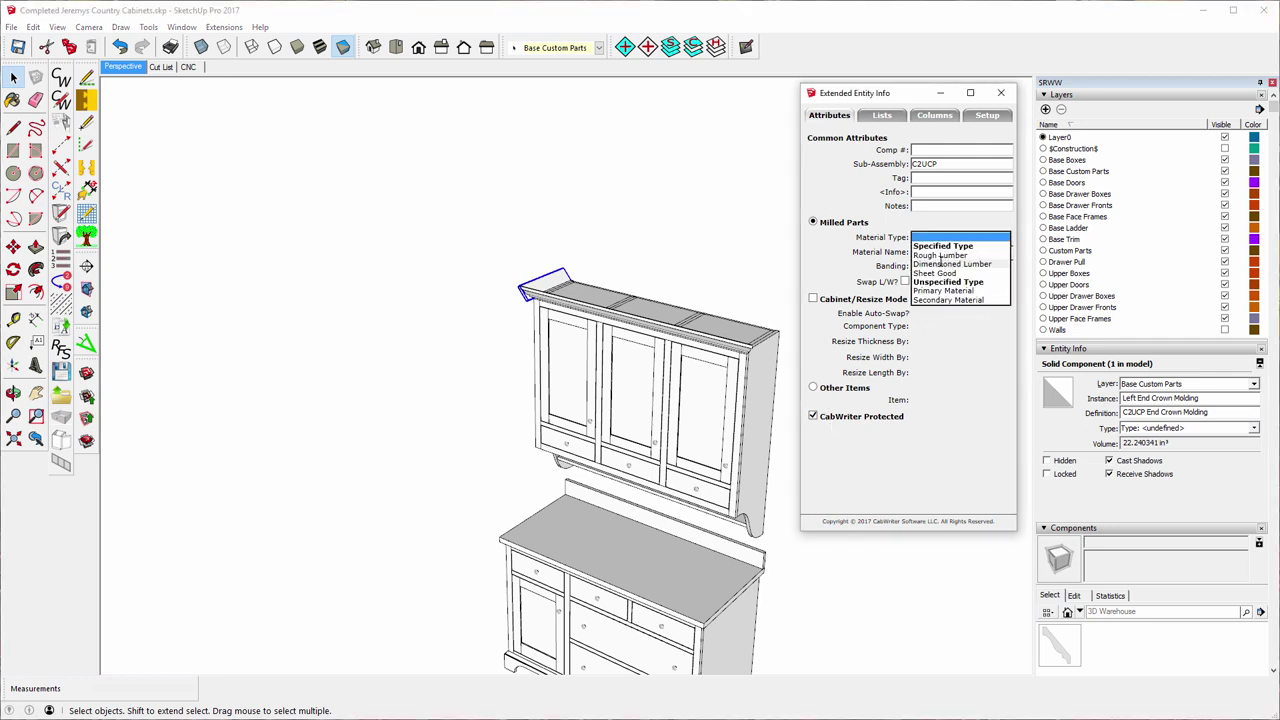
left_click(940, 263)
left_click(1003, 237)
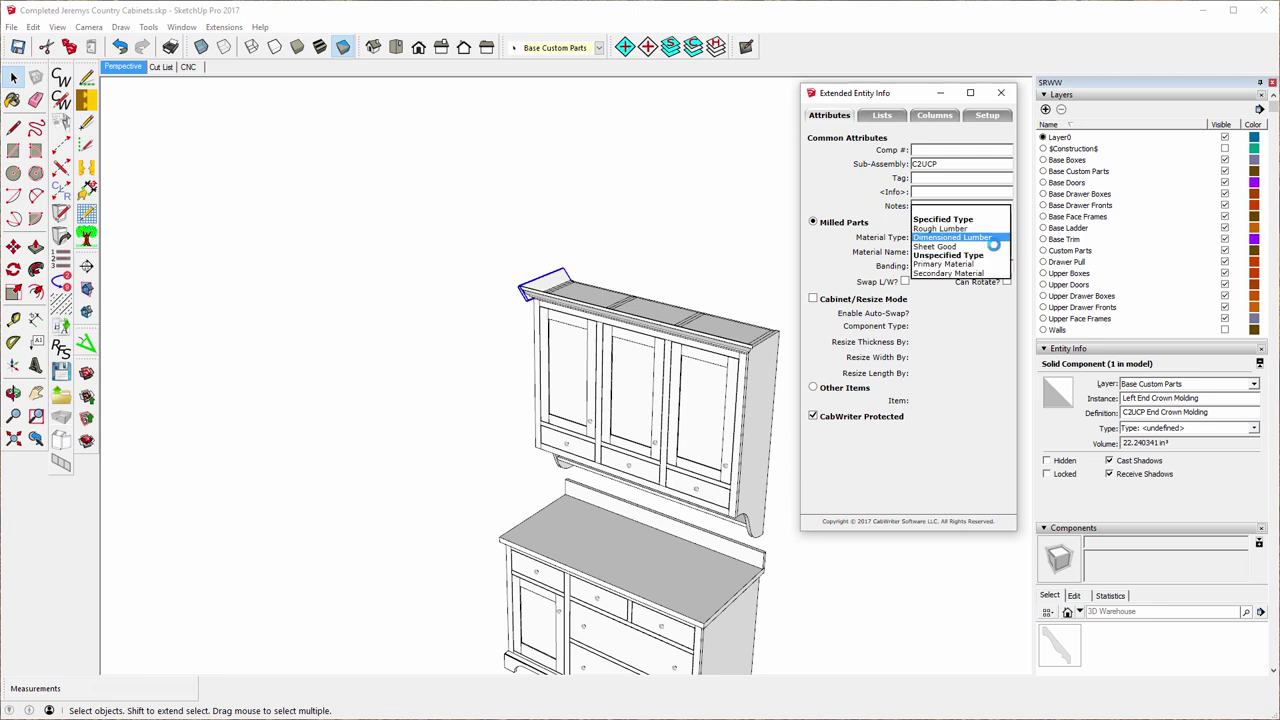
left_click(943, 232)
scroll(943, 232, "up", 1)
left_click(1005, 252)
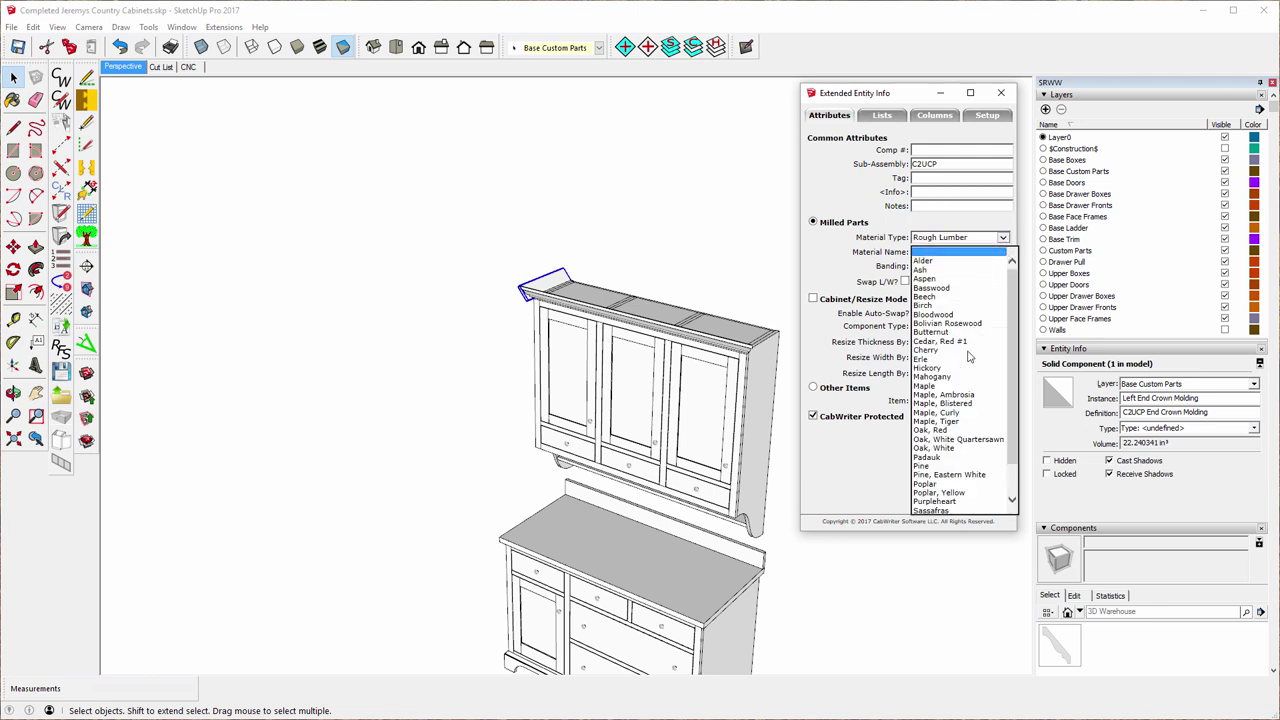
left_click(925, 387)
- Enable Cabinet/Resize Mode for the left end crown molding, resizing width by 3/4" and length by 1", and deselect the part
left_click(813, 299)
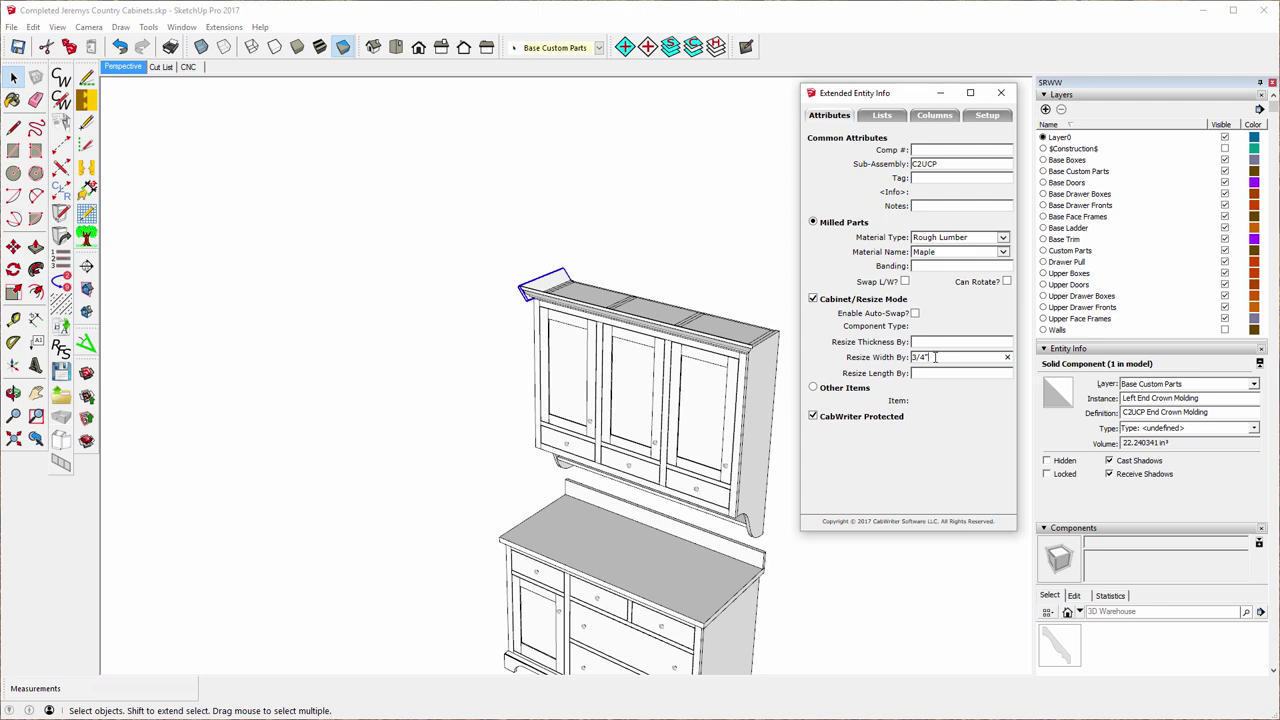
left_click(925, 373)
left_click(740, 258)
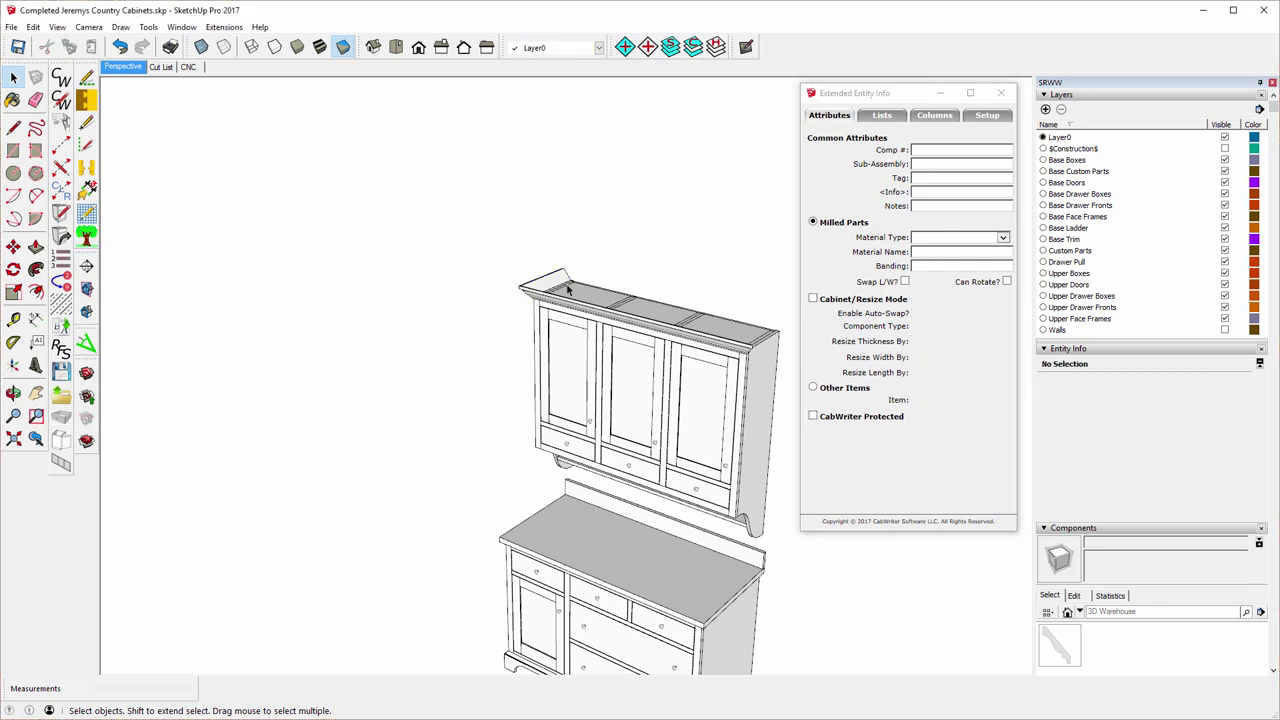
- In Re-Name CabWriter Component, give the front molding cabinet number C2U and the description Front Crown Molding
left_click(614, 318)
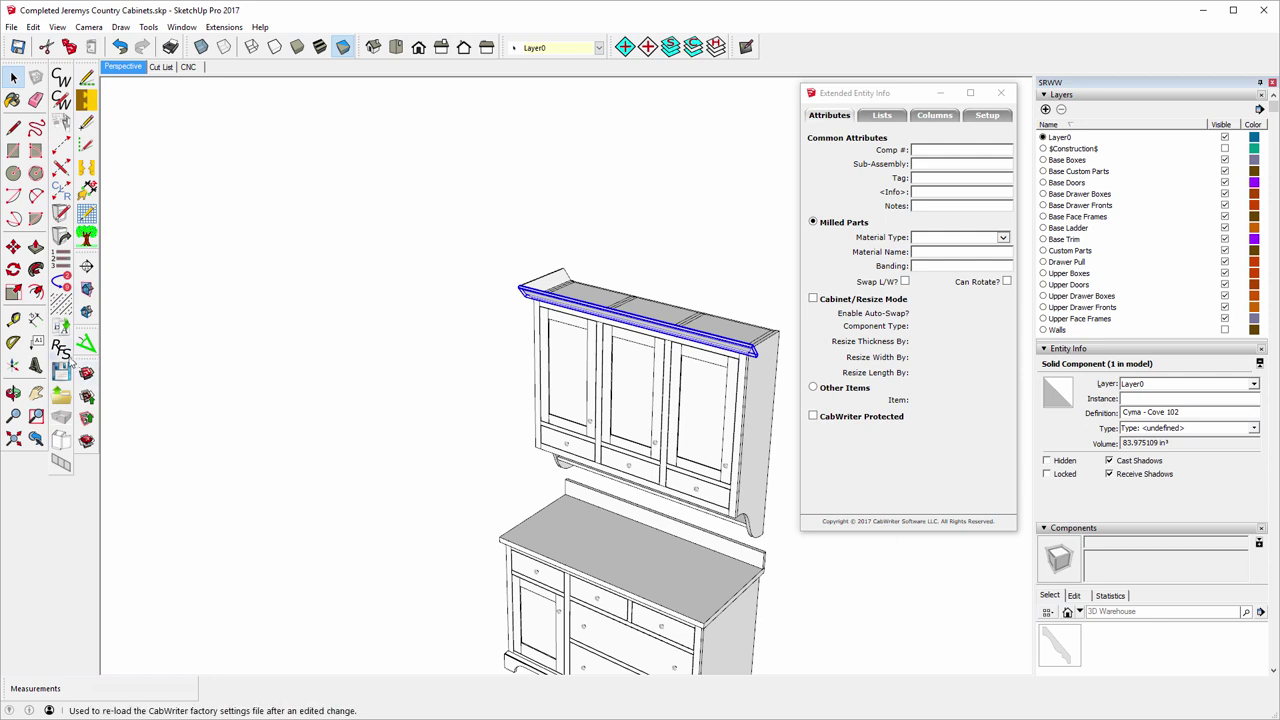
left_click(61, 326)
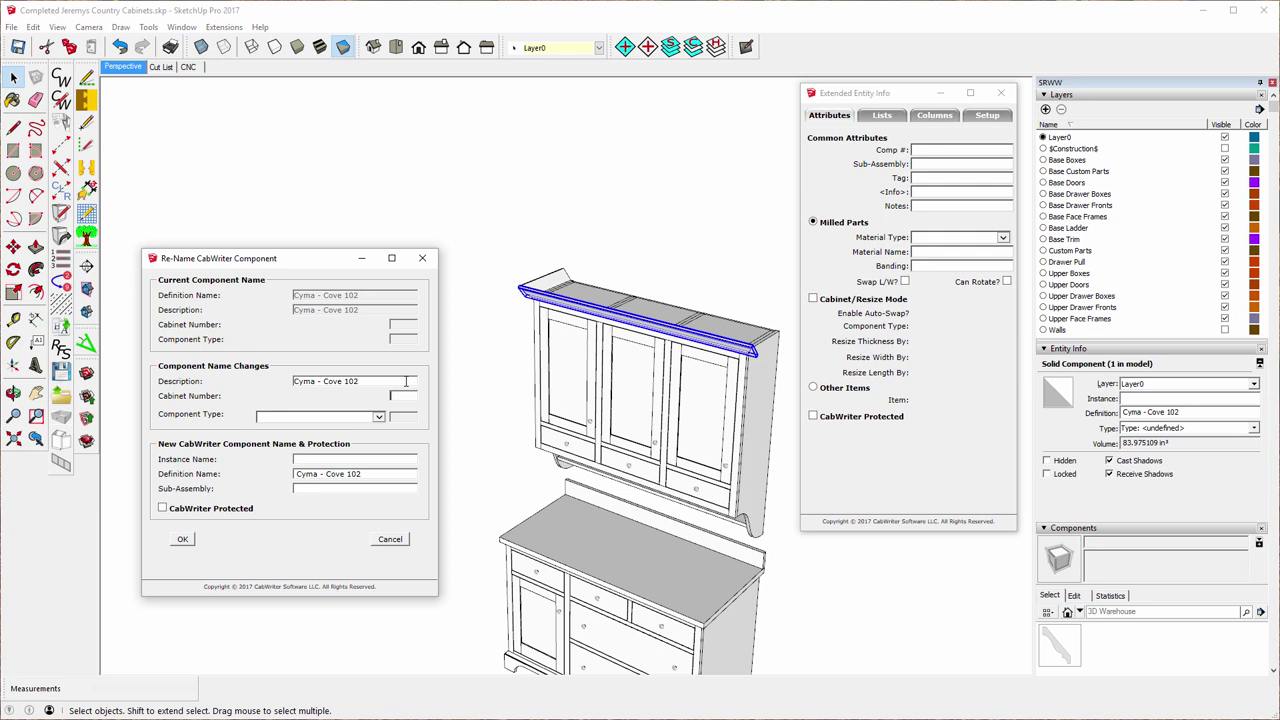
type("C2U")
left_click_drag(366, 382, 263, 392)
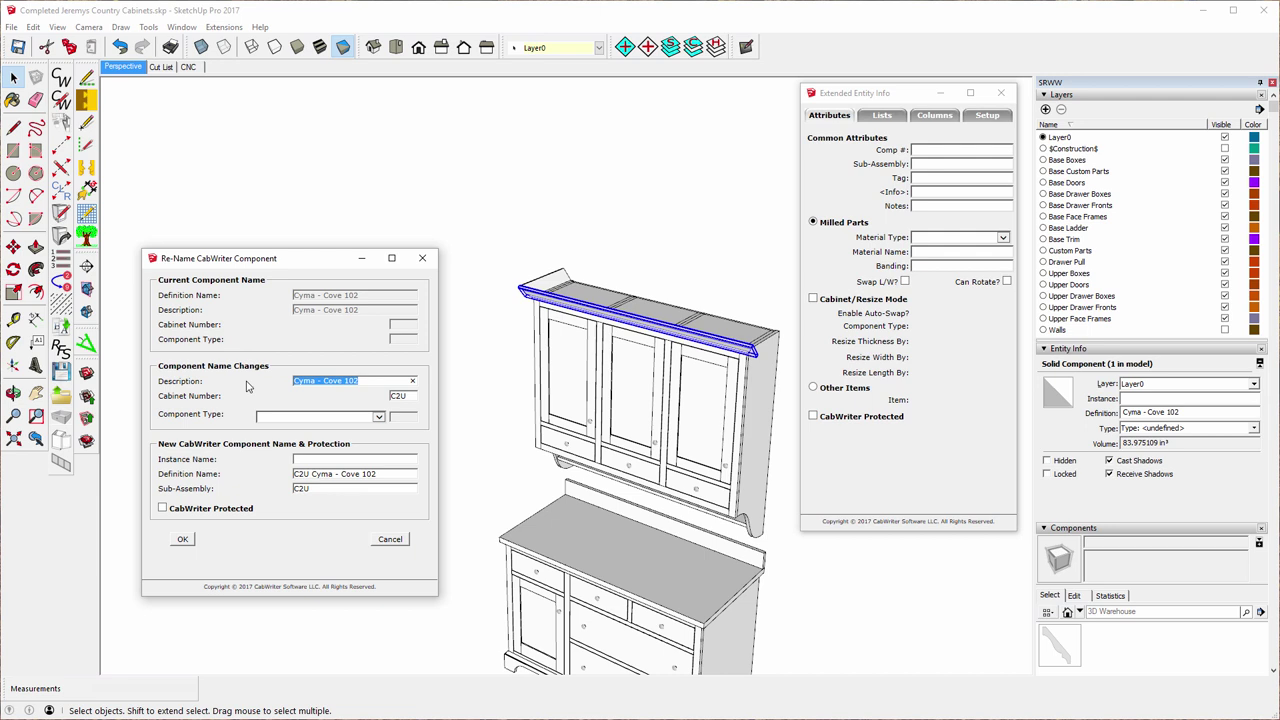
type("Front Crown Mol")
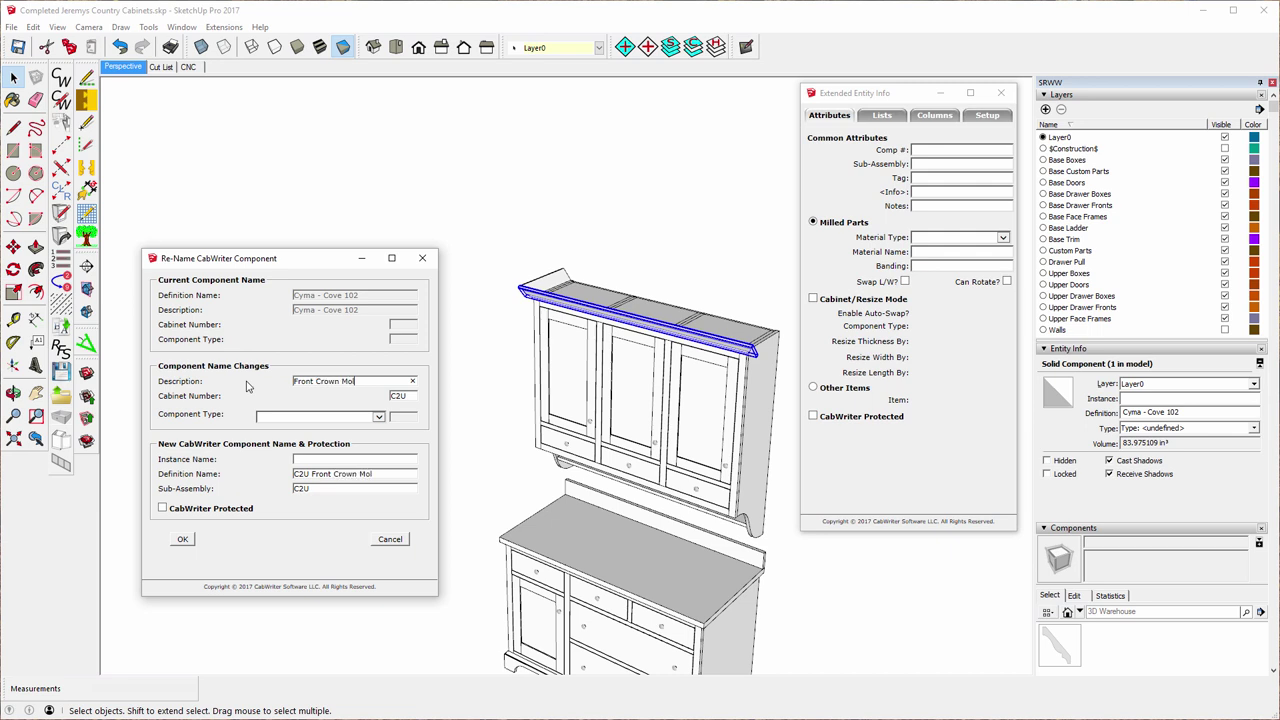
type("ding")
- Set the front molding's component type to (CP) Custom Part
left_click(379, 419)
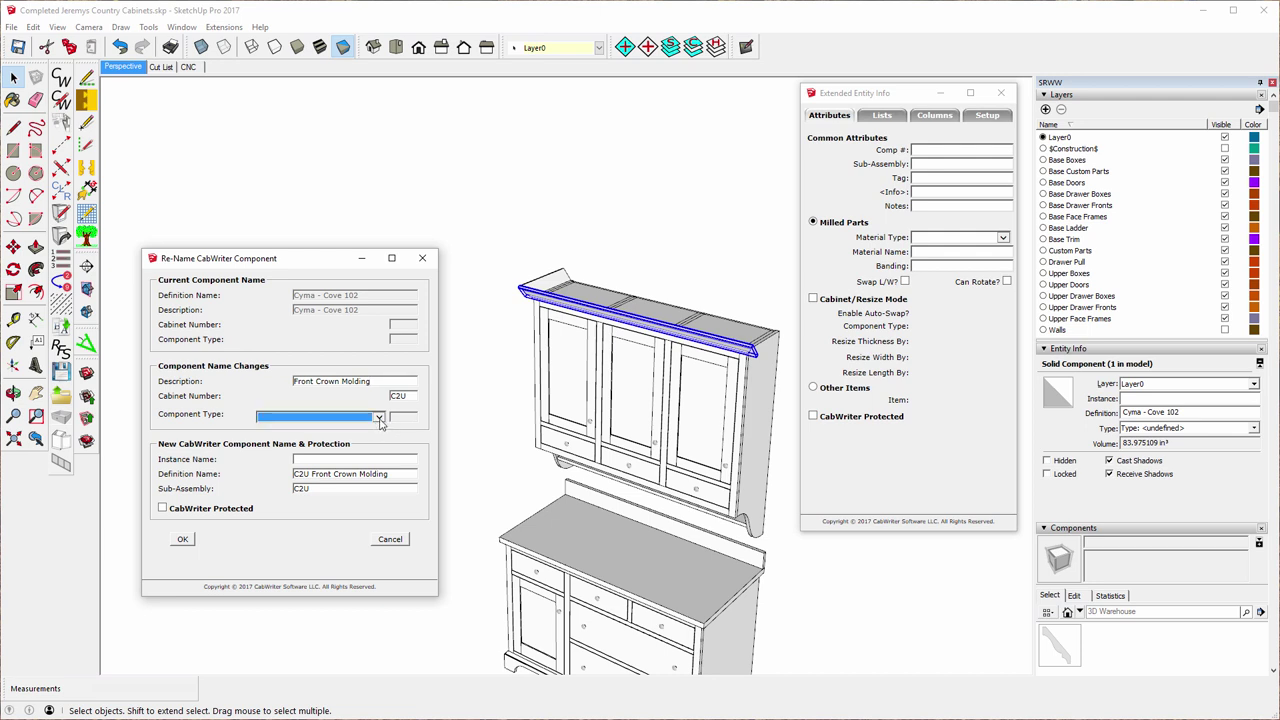
left_click(379, 419)
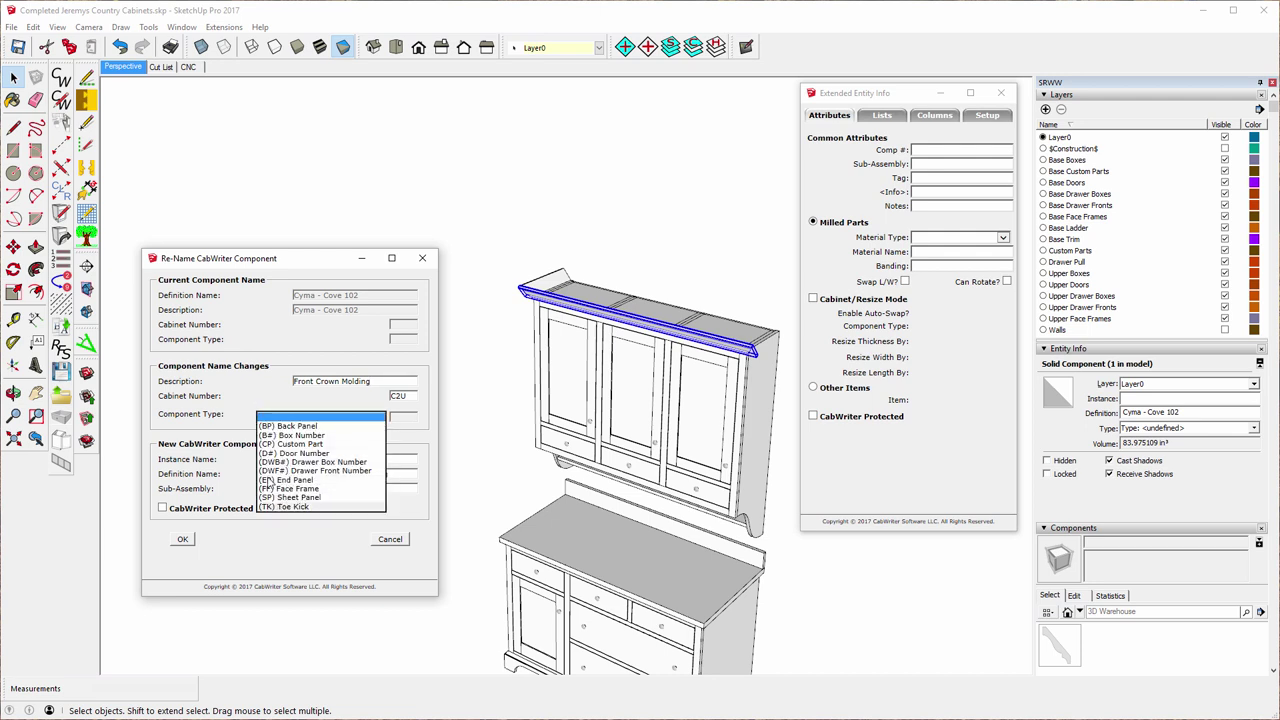
left_click(282, 444)
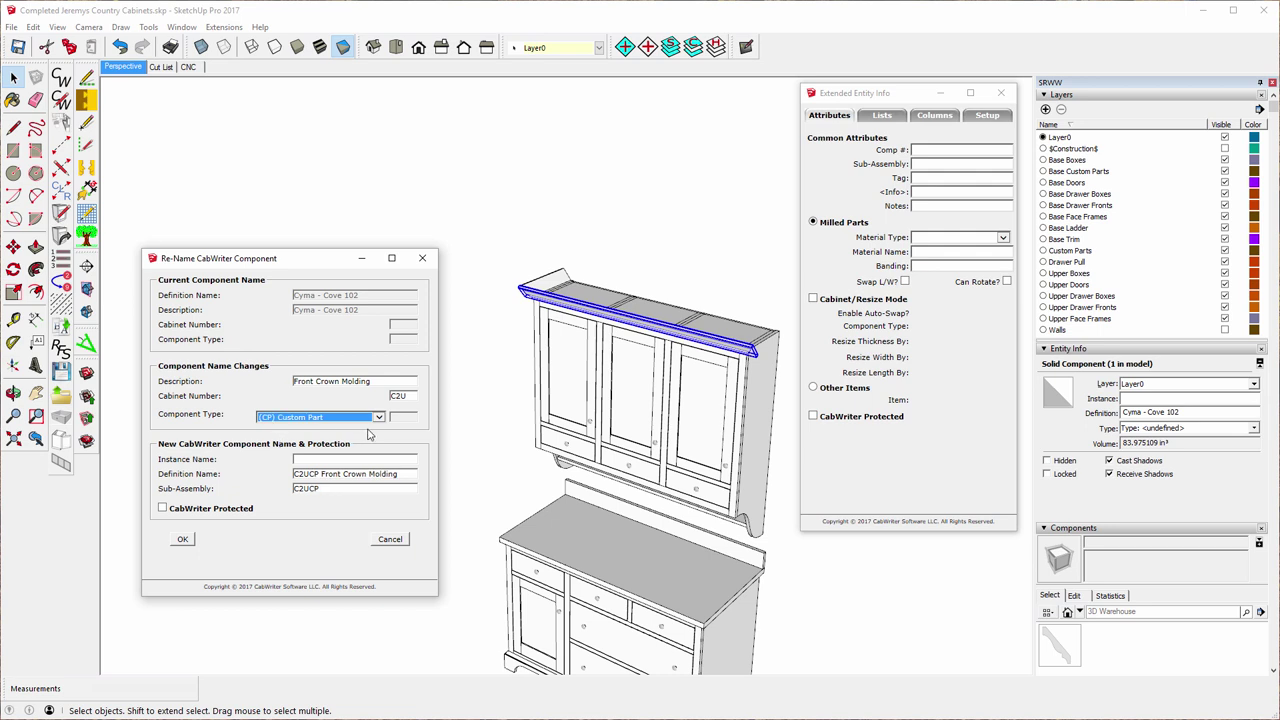
- Copy the description Front Crown Molding into the instance name, enable CabWriter Protected and apply the rename
left_click(350, 457)
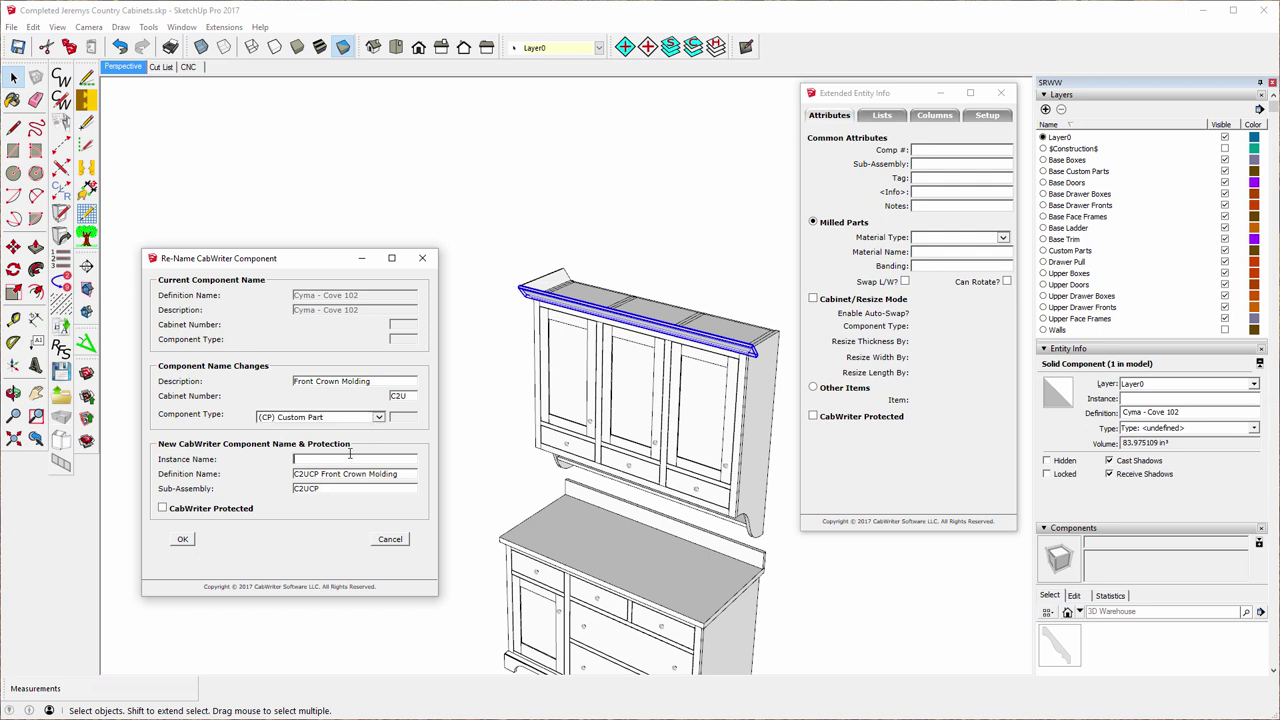
left_click_drag(385, 380, 303, 389)
key("ctrl+c")
right_click(319, 386)
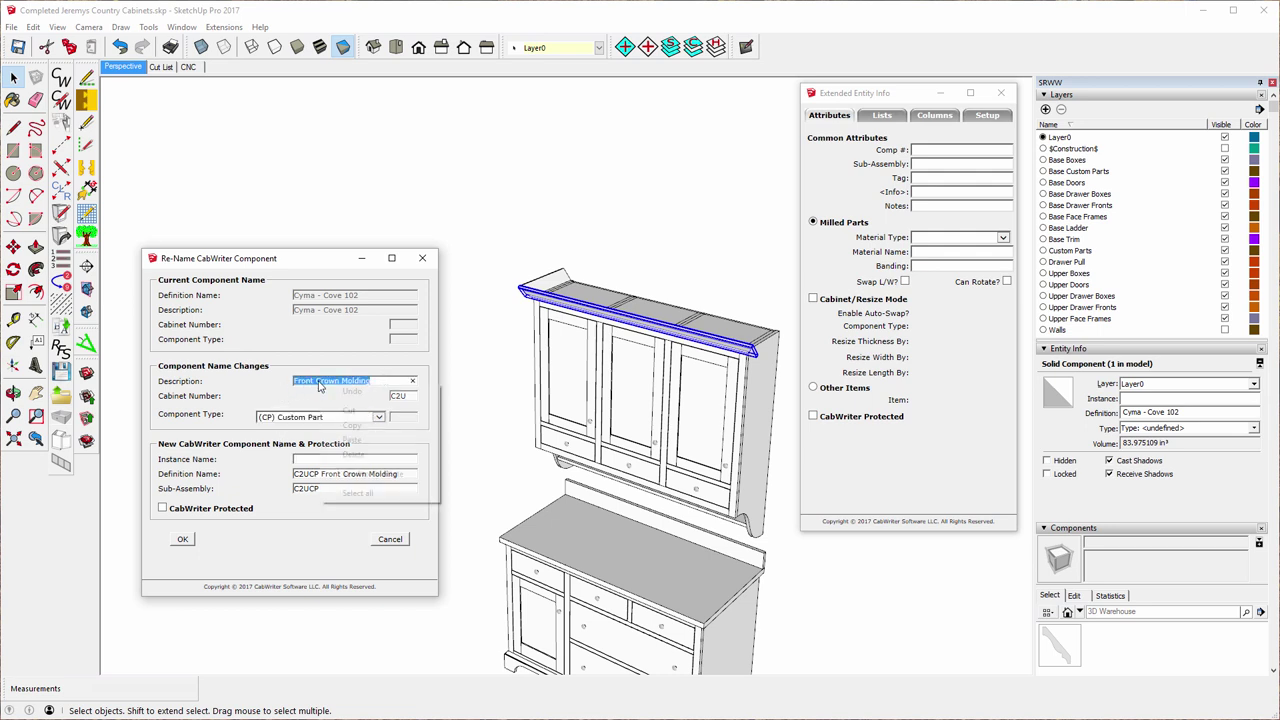
left_click(353, 426)
left_click(328, 459)
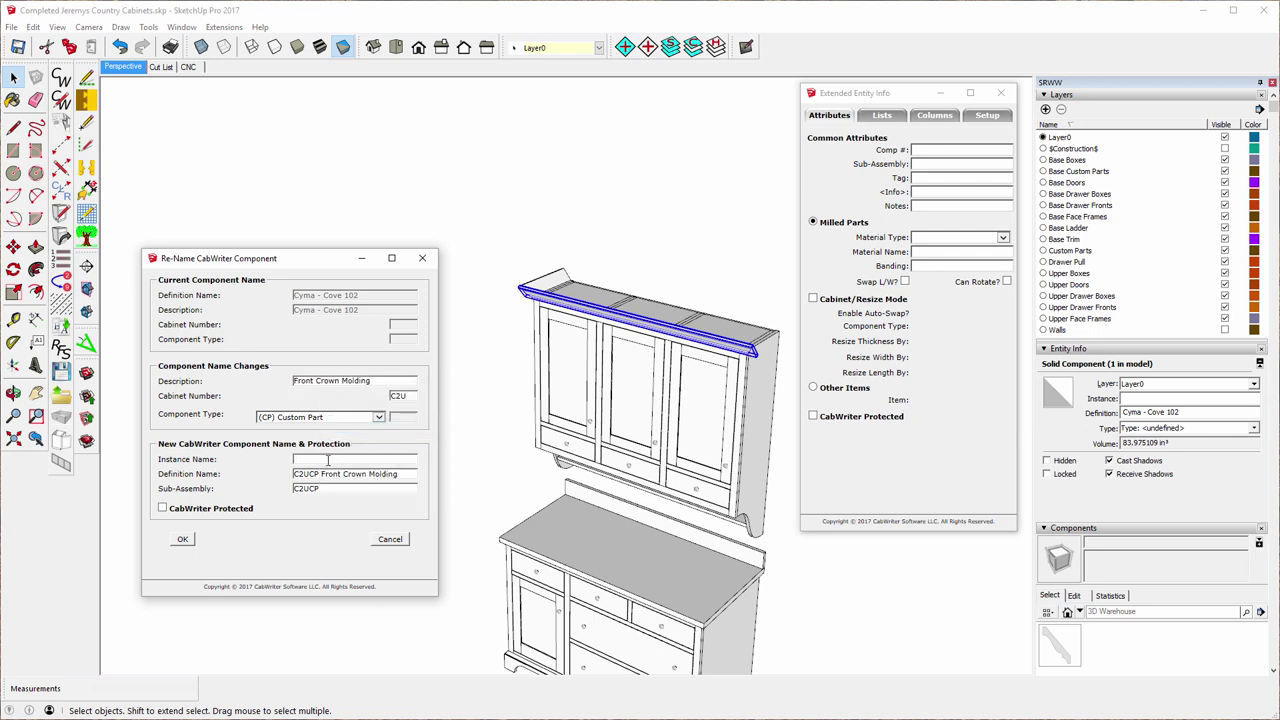
right_click(328, 459)
left_click(368, 522)
left_click(163, 508)
left_click(183, 541)
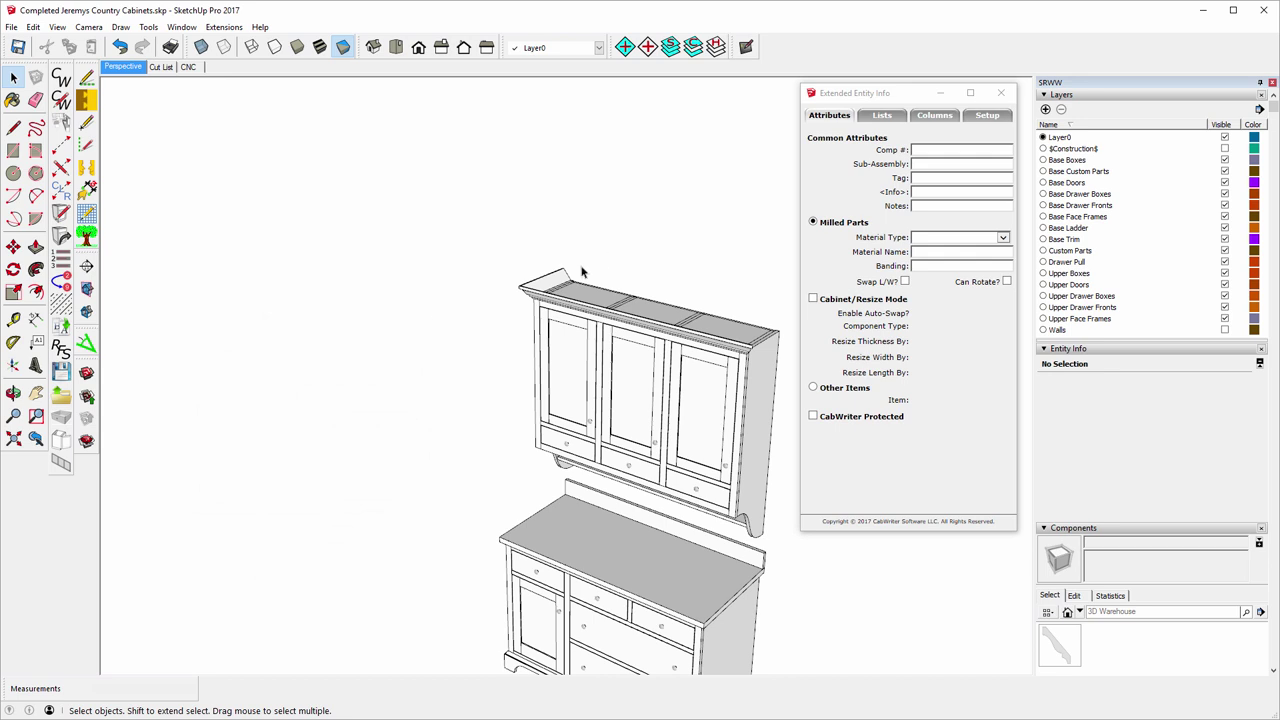
scroll(305, 262, "down", 1)
scroll(685, 321, "up", 3)
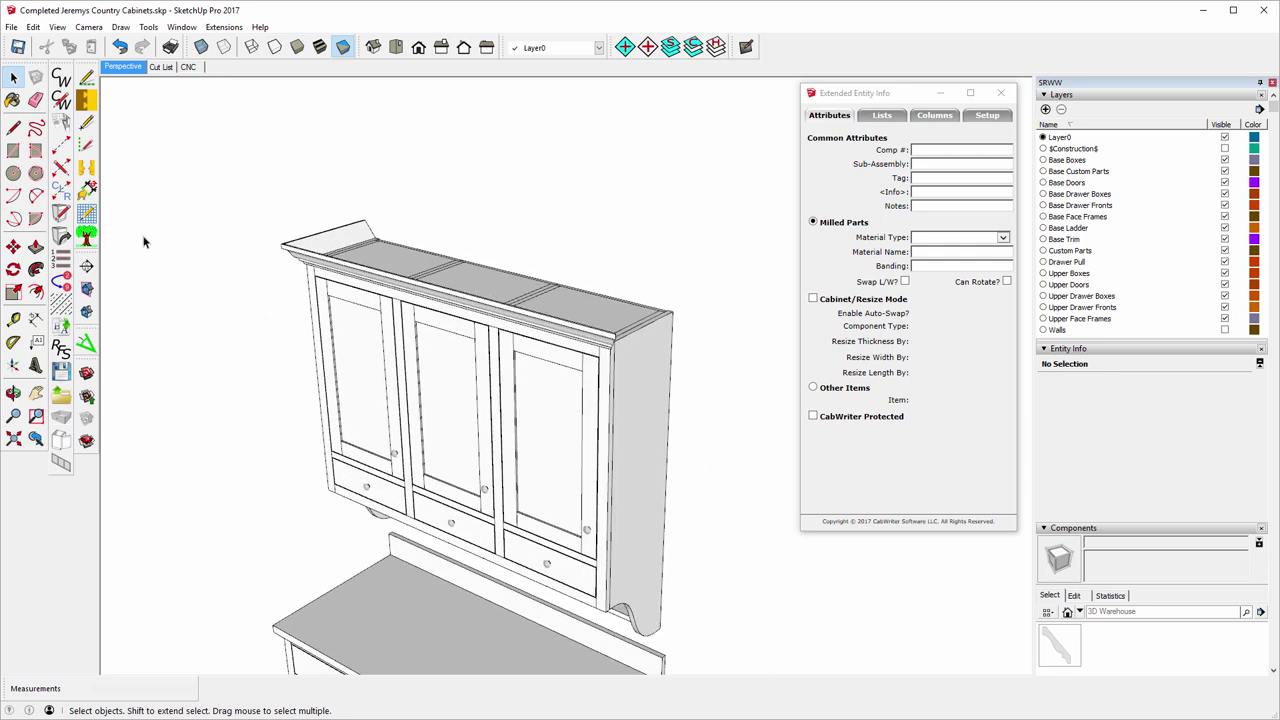
left_click(13, 246)
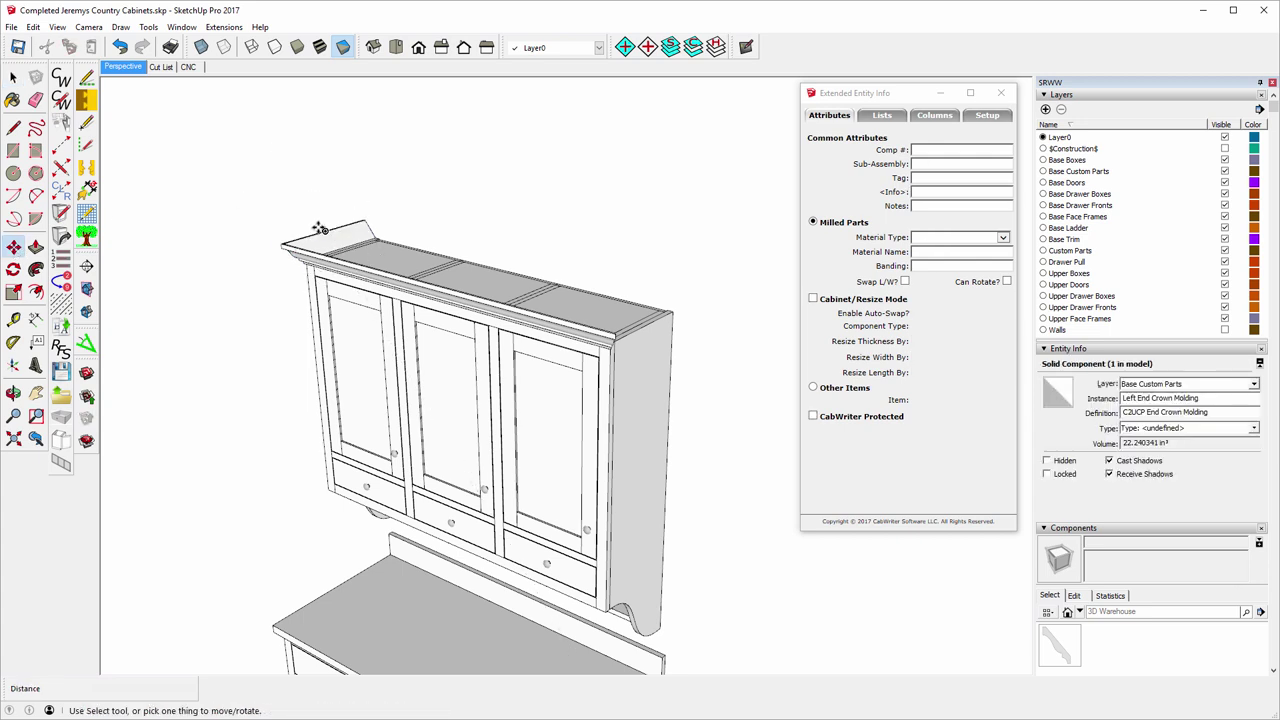
left_click(318, 229)
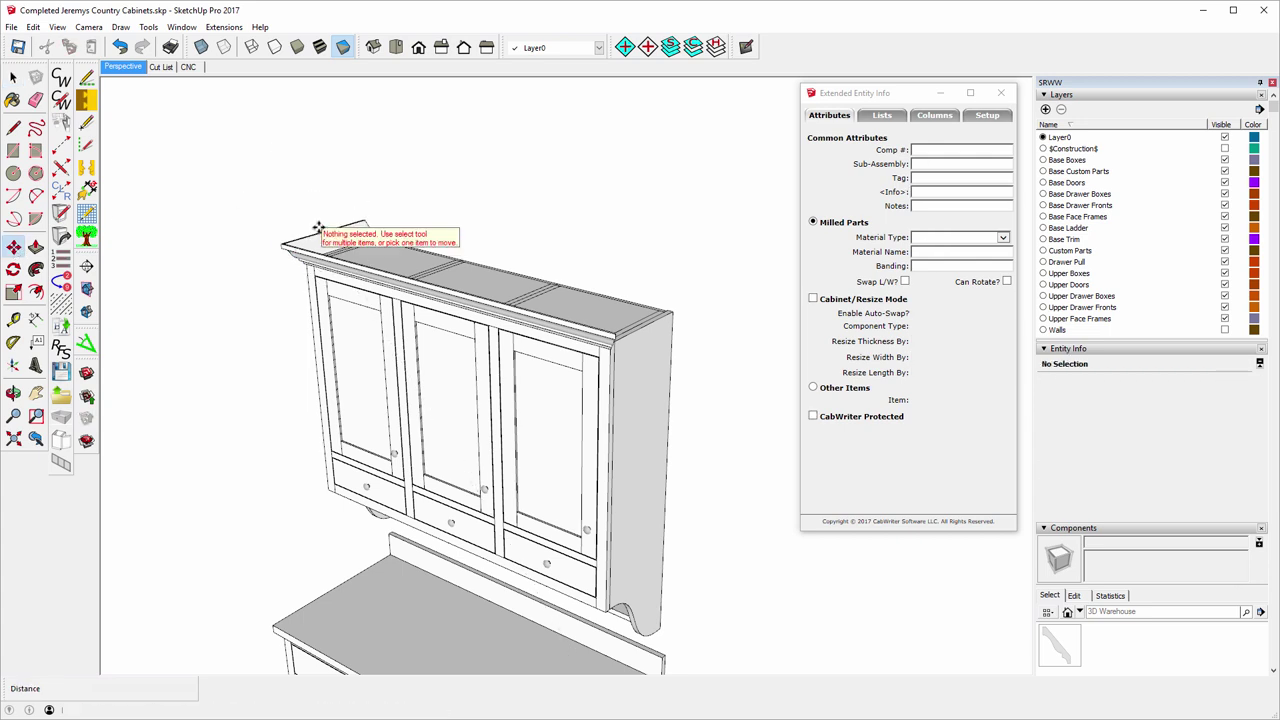
key("space")
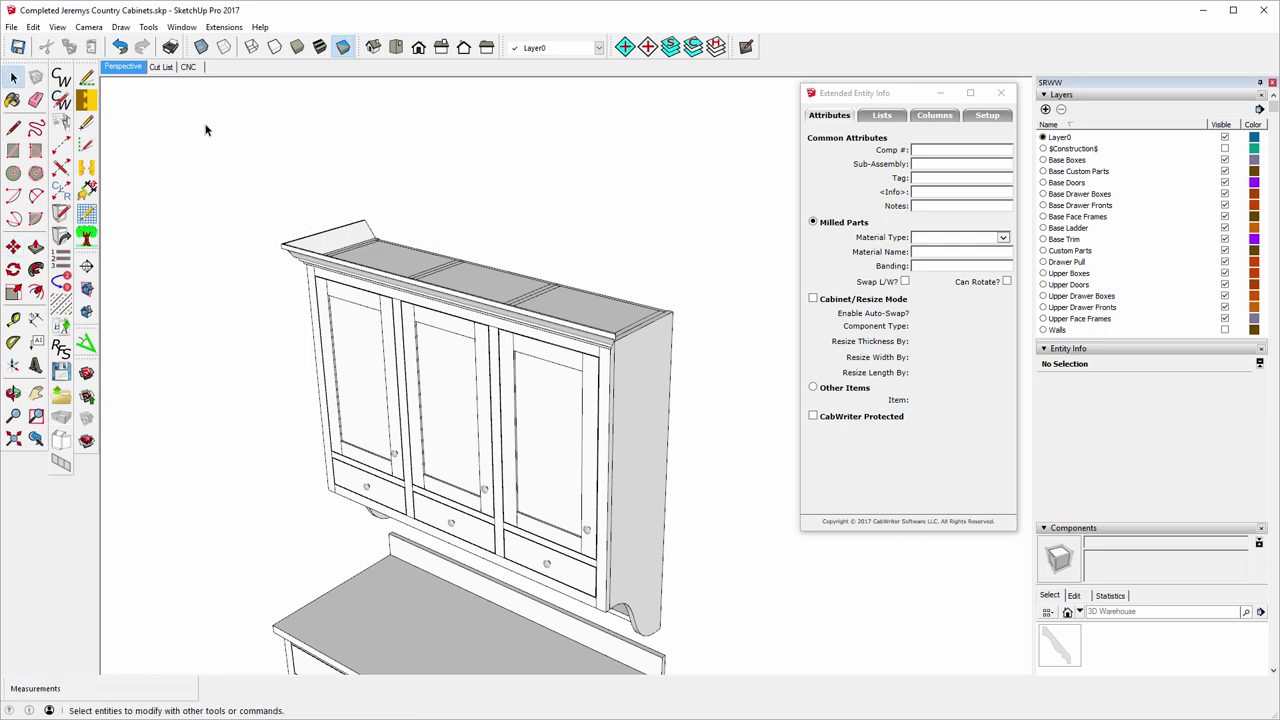
- Copy the left end crown molding about 65 3/8" across, beyond the upper cabinet's right side
left_click(356, 234)
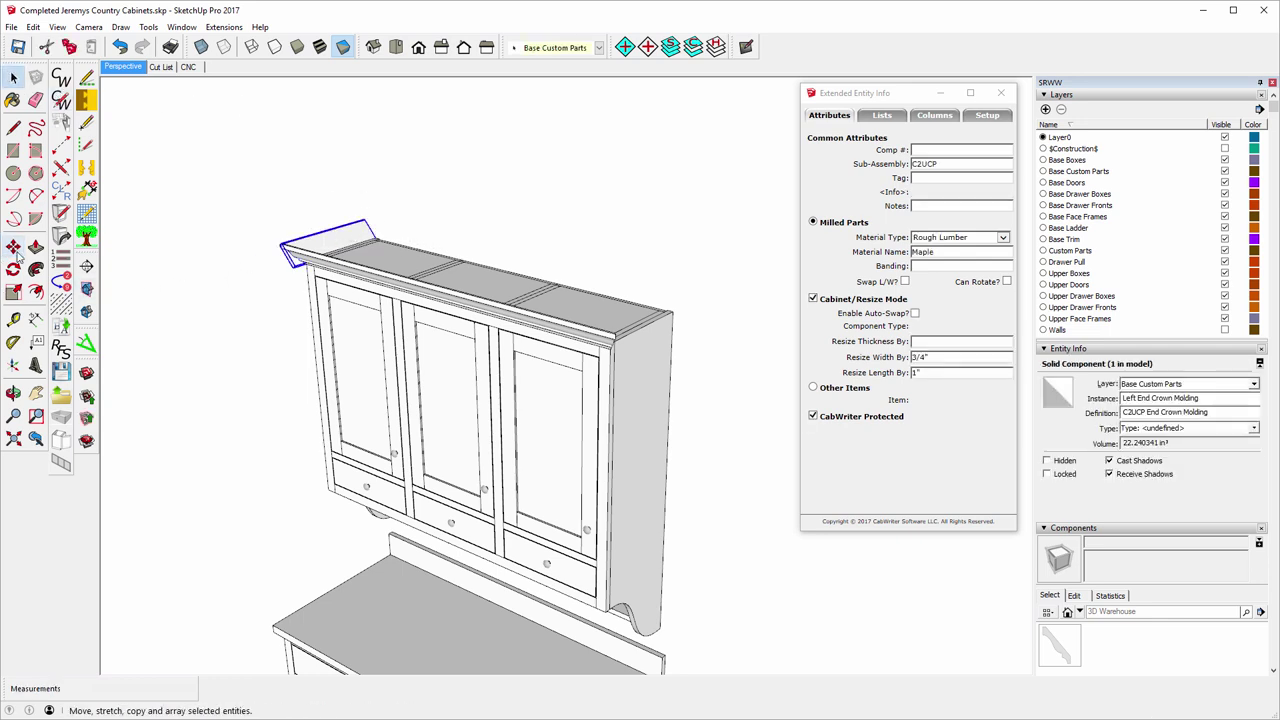
key("m")
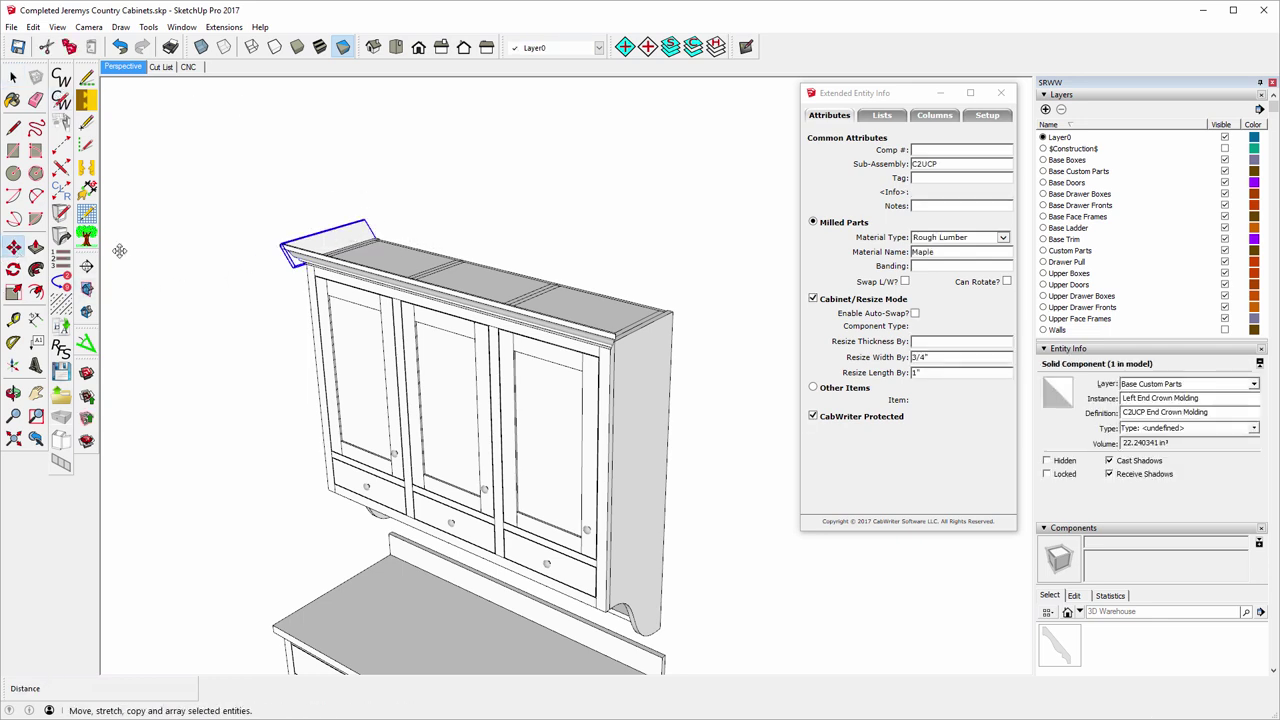
key("ctrl")
left_click(325, 230)
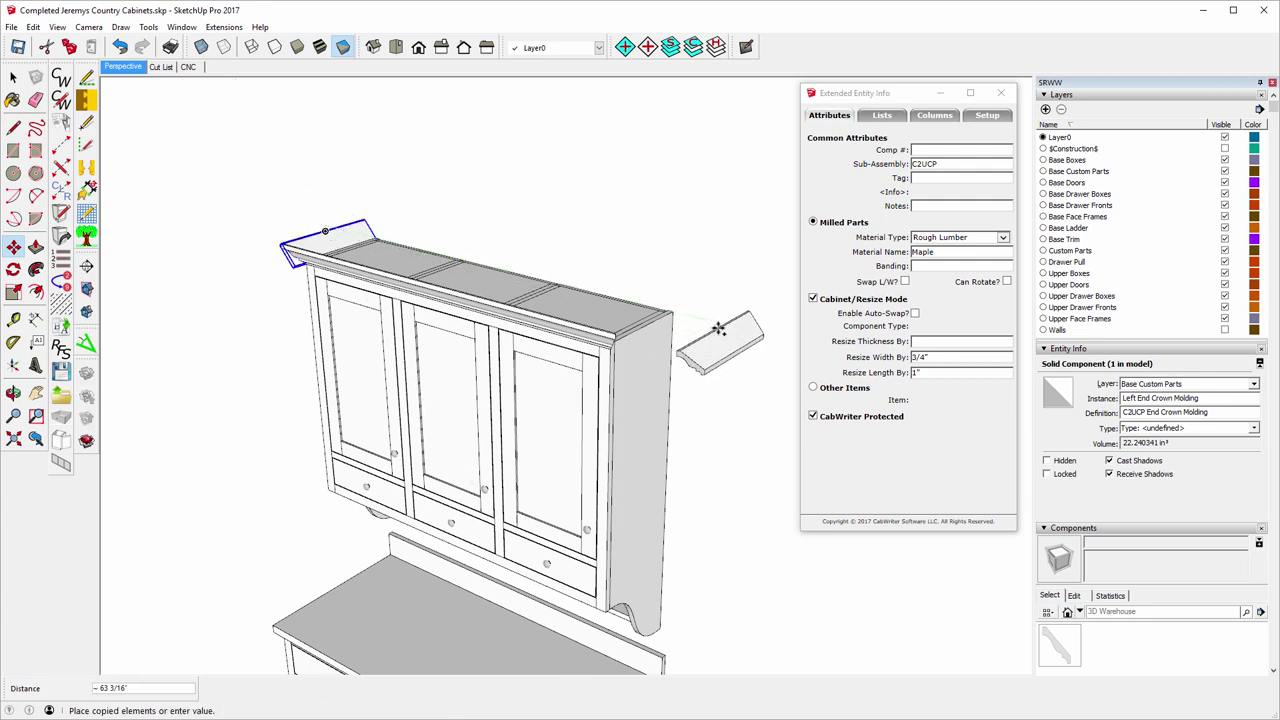
left_click(734, 329)
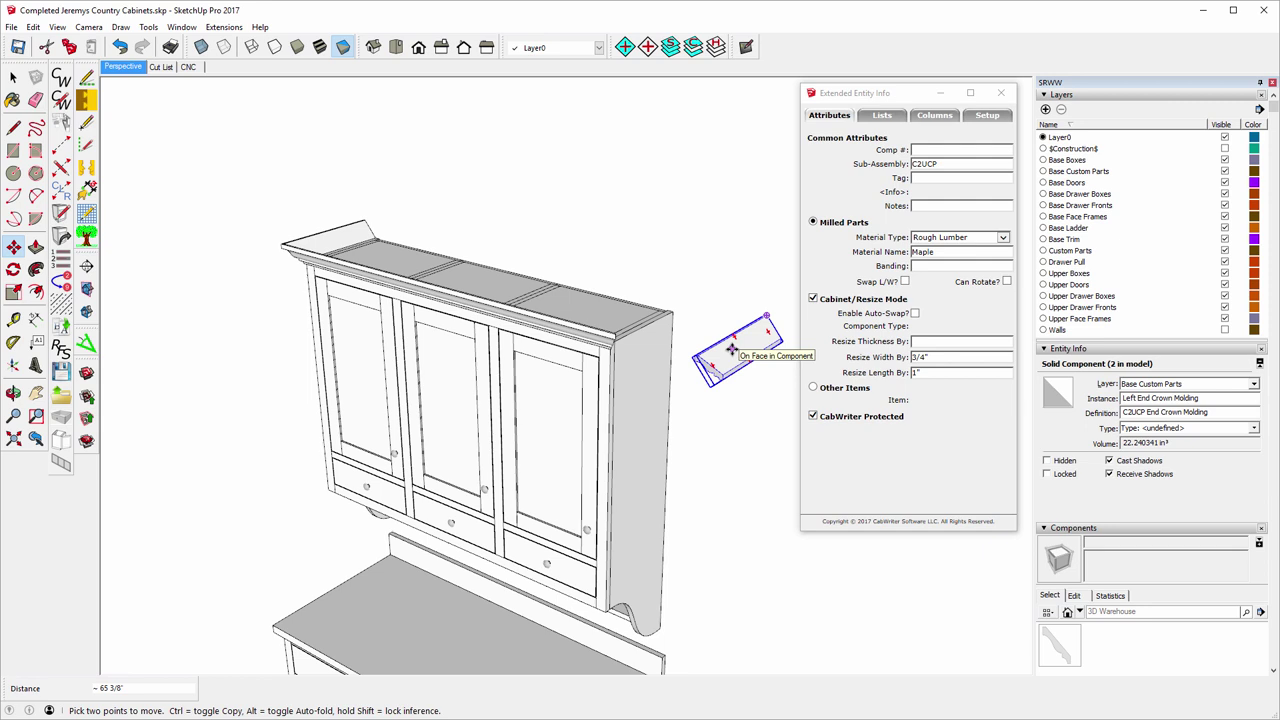
- Flip the copied end crown molding along the component's red axis
right_click(731, 348)
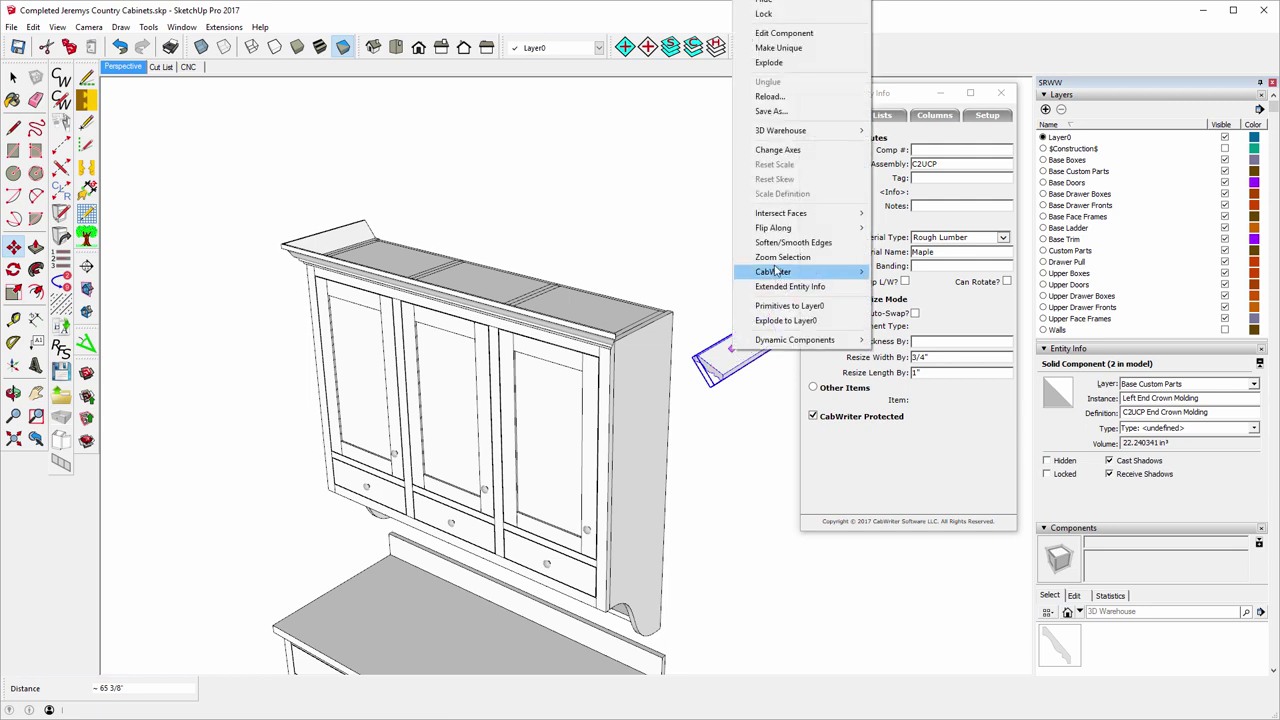
mouse_move(780, 232)
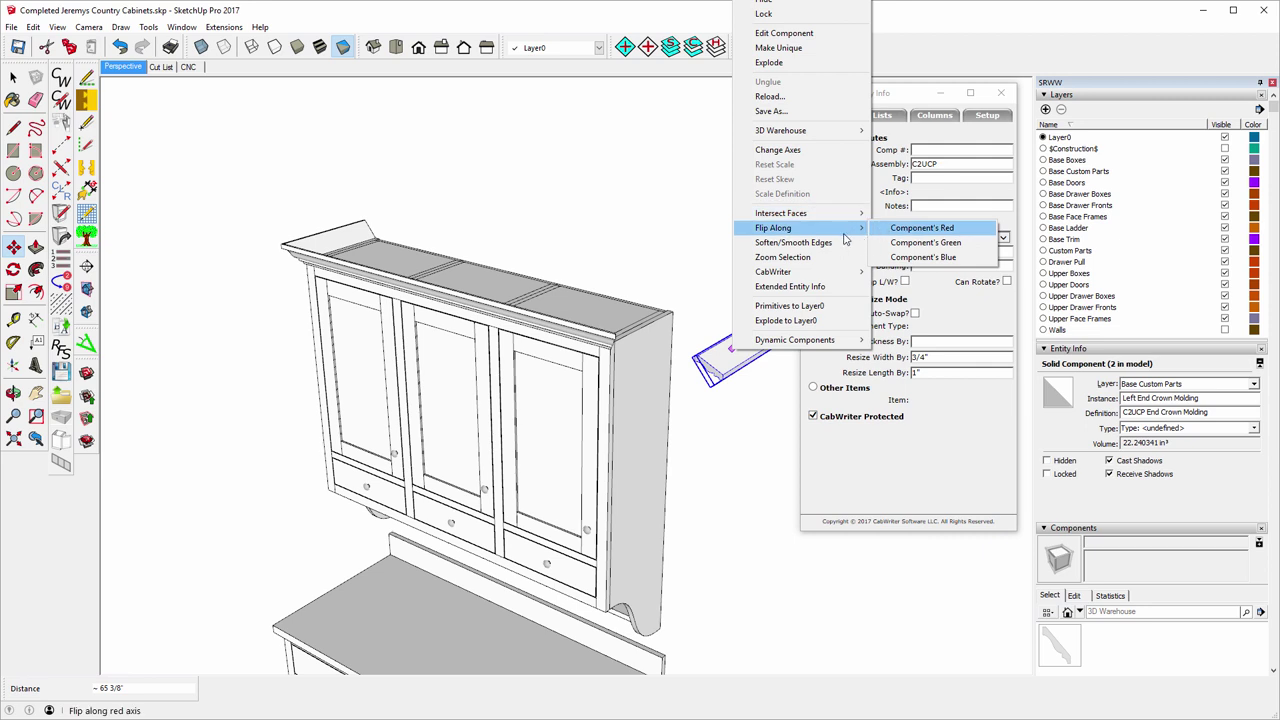
left_click(911, 230)
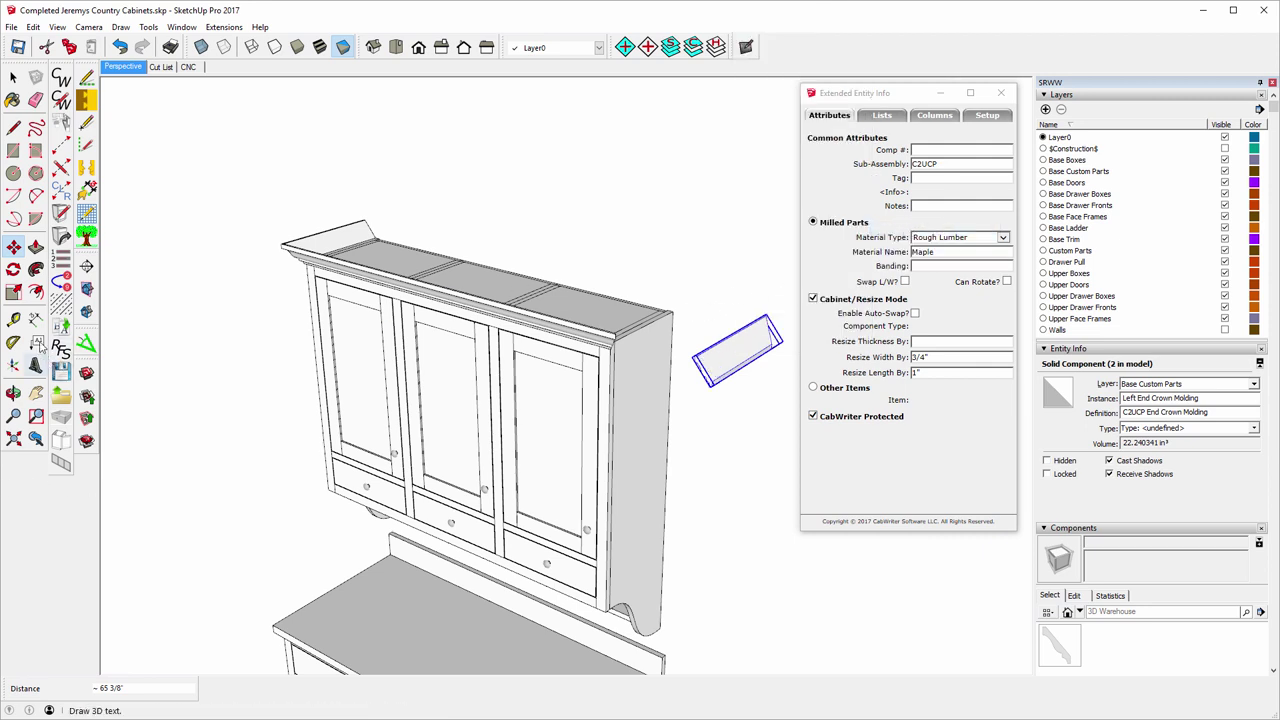
- Rotate the flipped end crown molding copy half a turn in the horizontal plane about its back corner
left_click(13, 269)
scroll(700, 320, "up", 6)
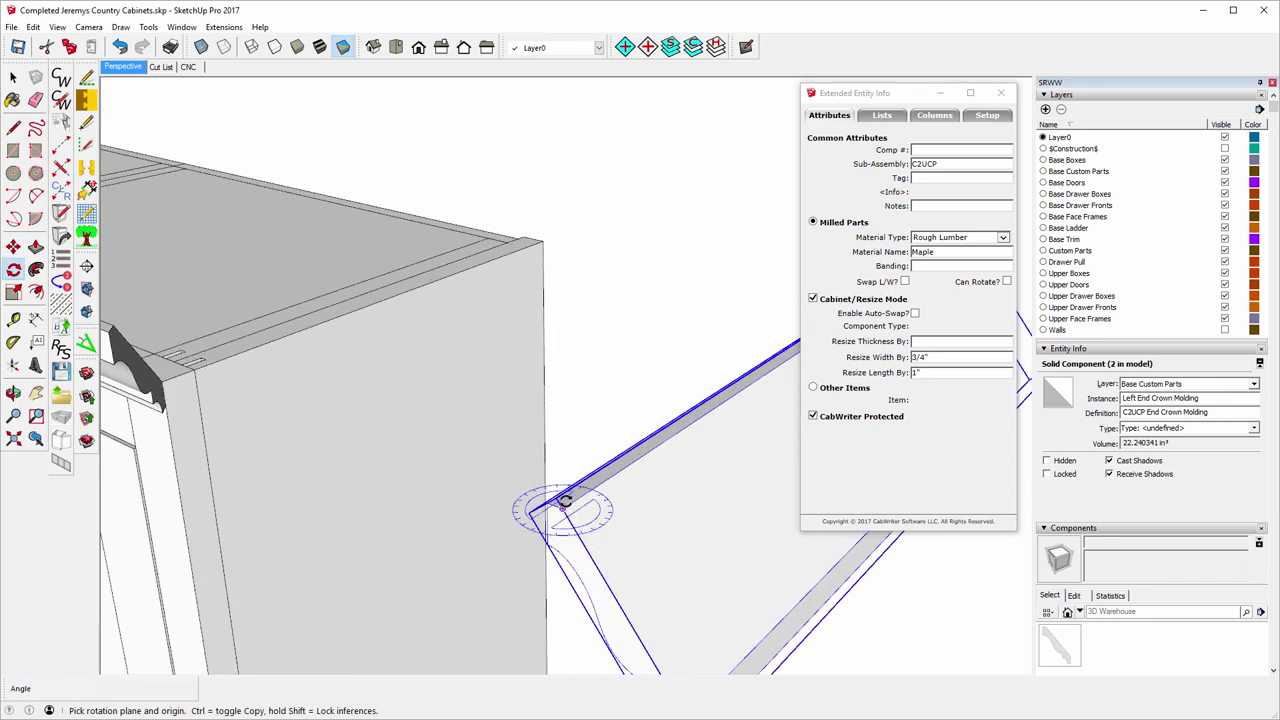
left_click(562, 507)
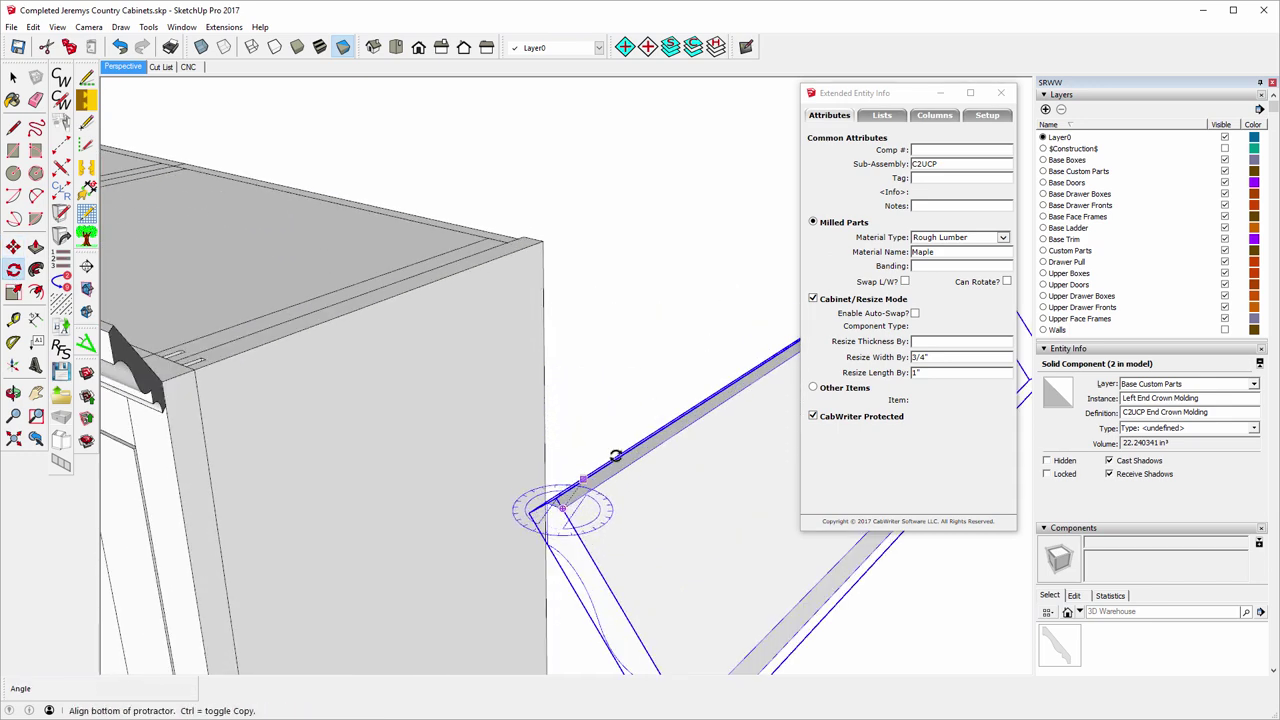
left_click(697, 416)
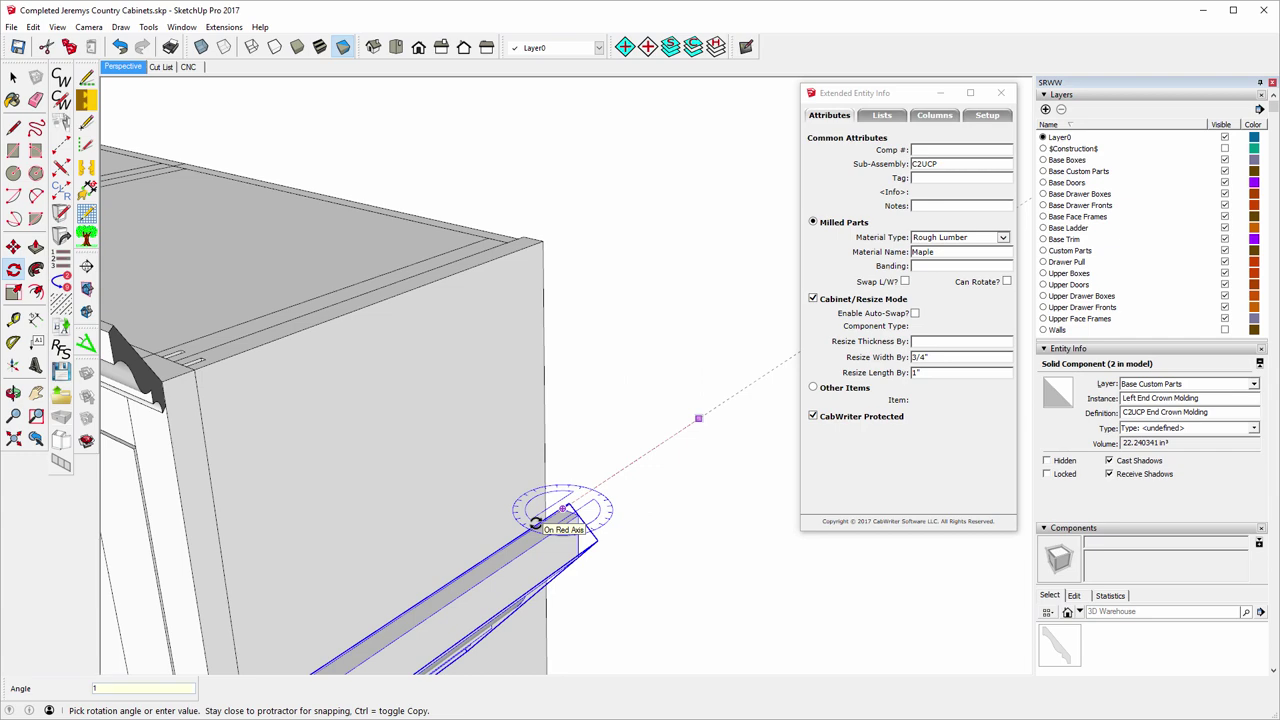
left_click(537, 523)
scroll(550, 300, "down", 5)
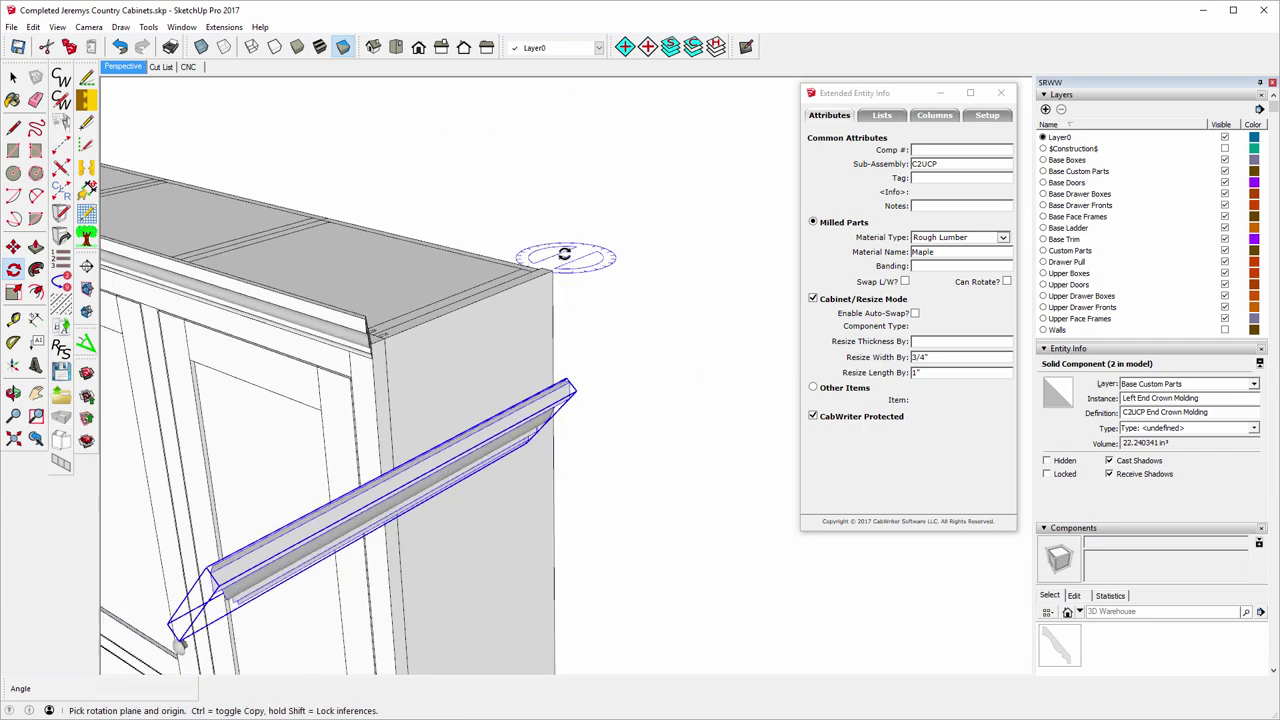
- Move the rotated end molding by its mitered top corner onto the right end corner of the front crown molding
left_click(13, 246)
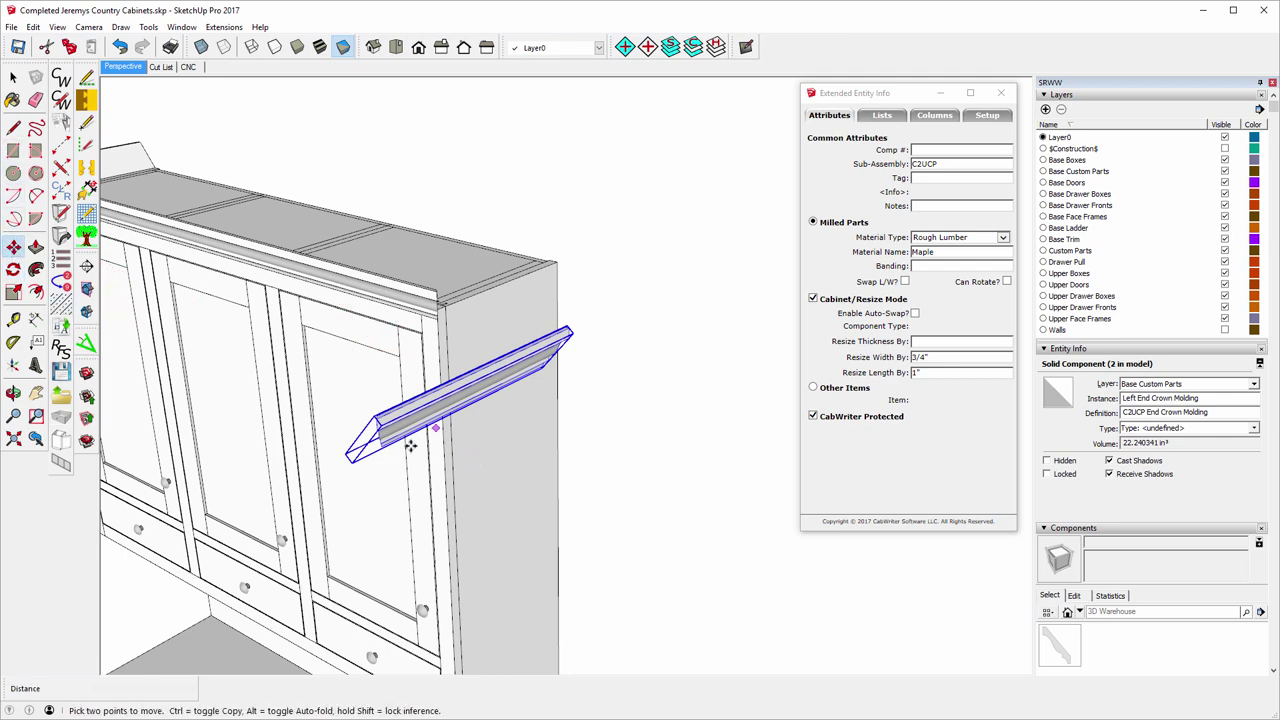
scroll(376, 472, "up", 6)
scroll(436, 381, "down", 3)
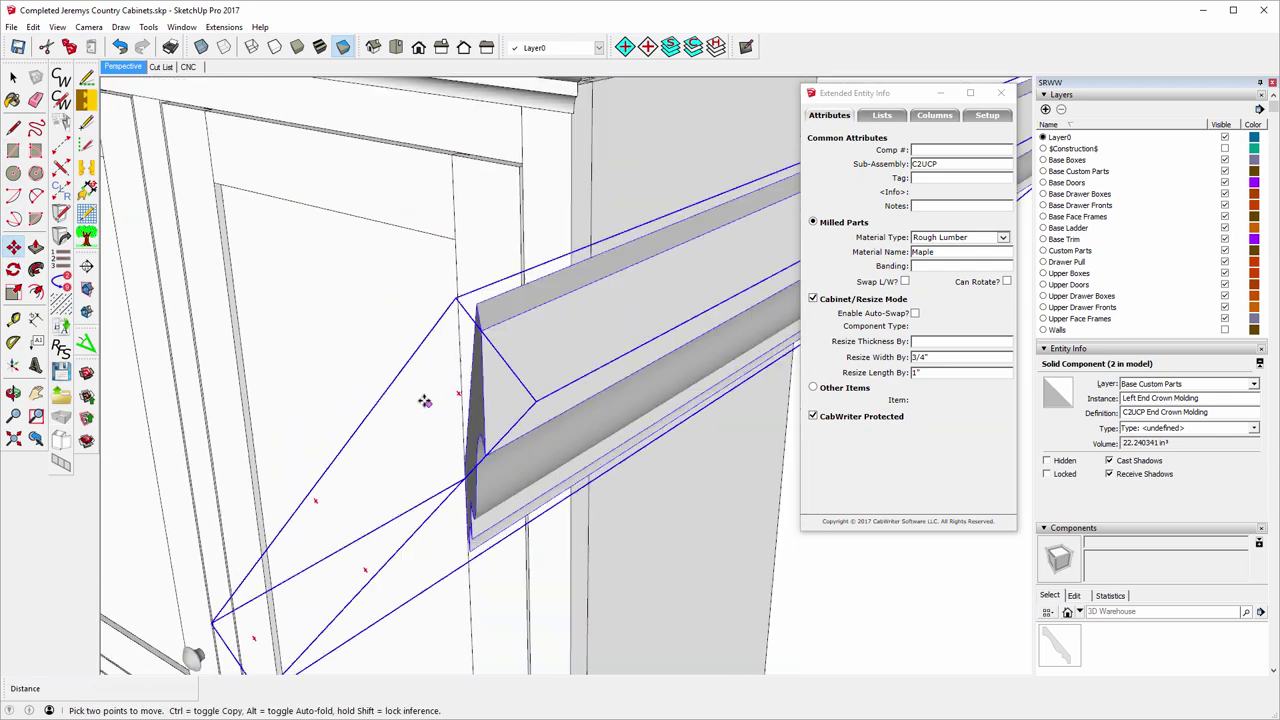
left_click(478, 305)
scroll(560, 330, "down", 6)
scroll(640, 110, "down", 2)
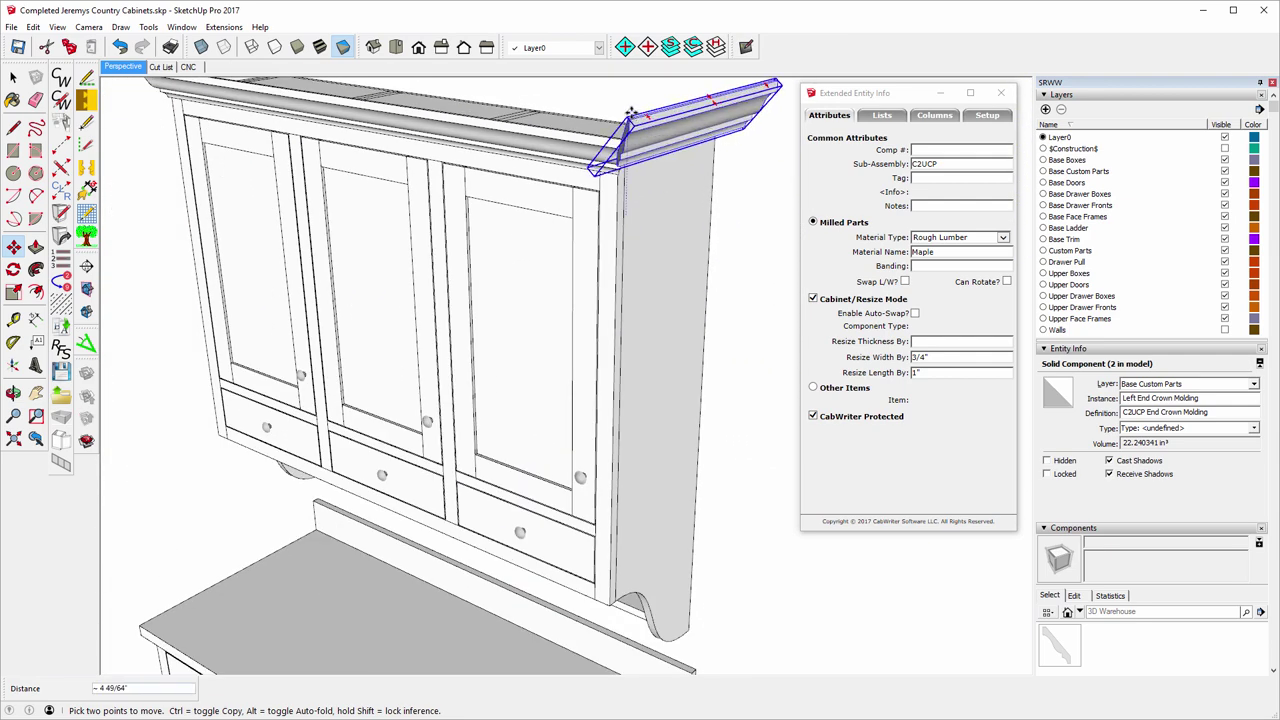
scroll(625, 130, "up", 7)
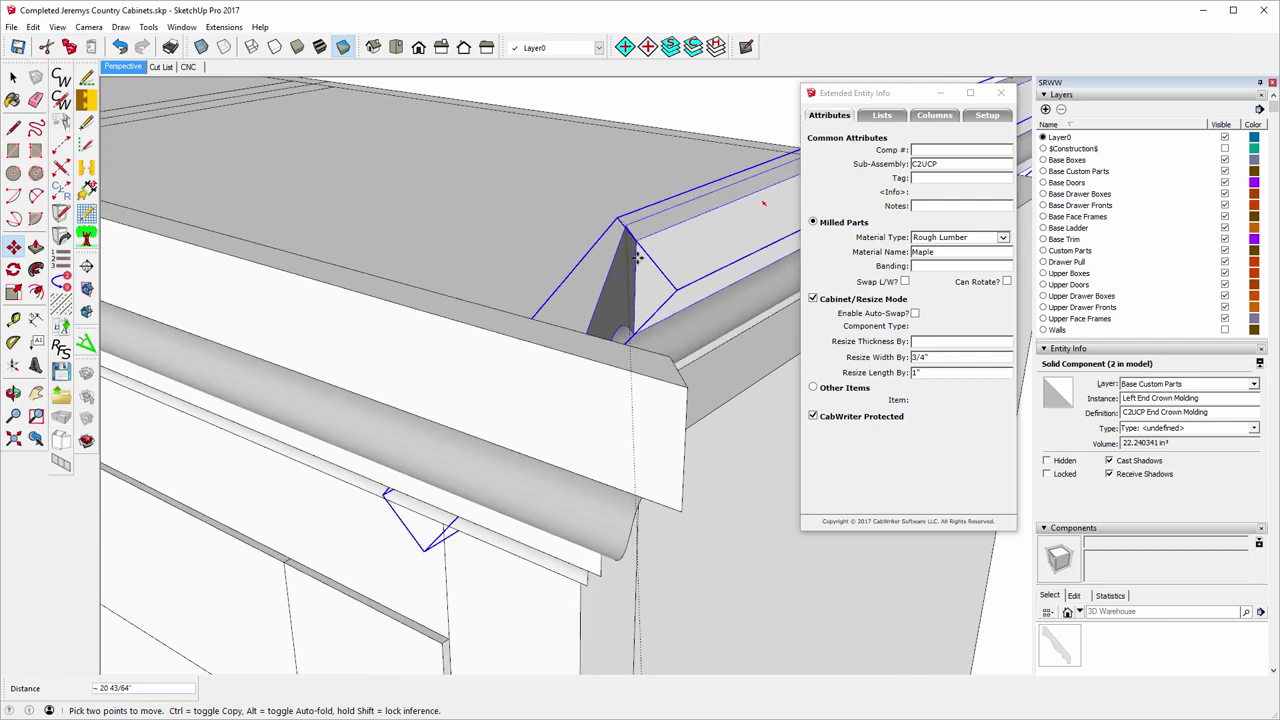
left_click(668, 357)
- Change the instance name of the copied molding to Right End Crown Molding and deselect it
left_click(13, 78)
middle_click_drag(386, 304, 535, 363)
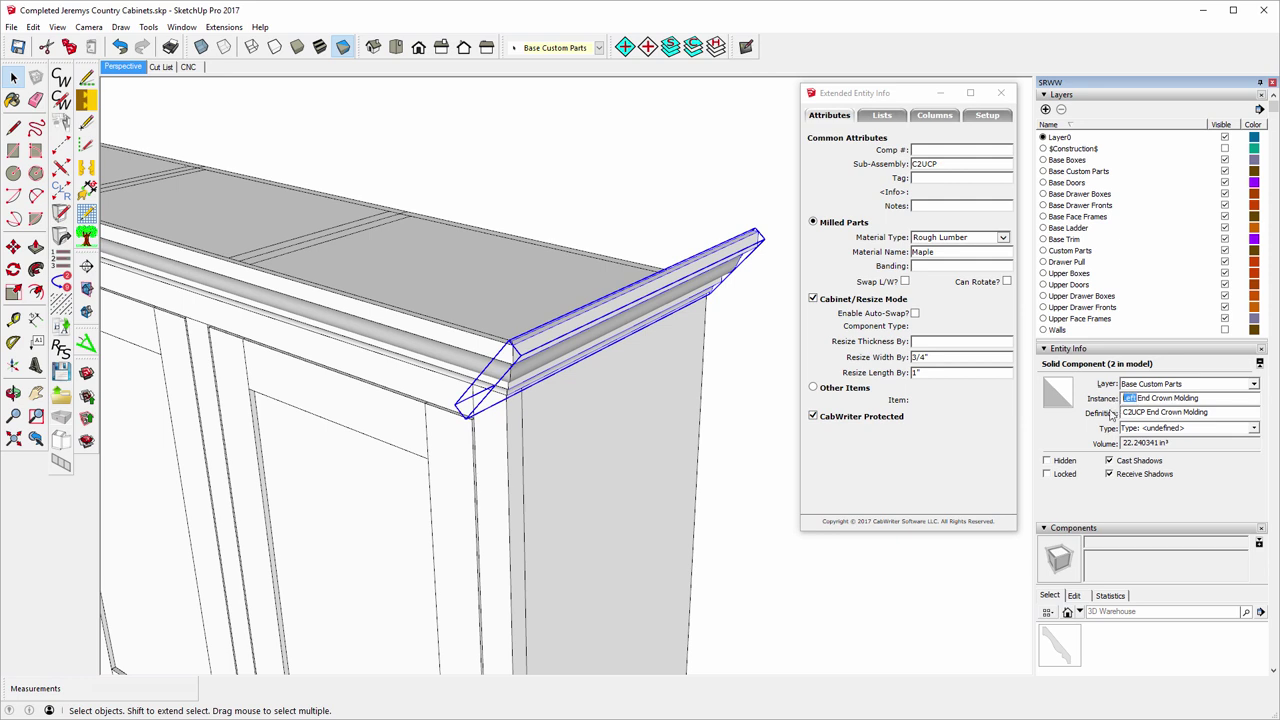
type("Right")
left_click(403, 121)
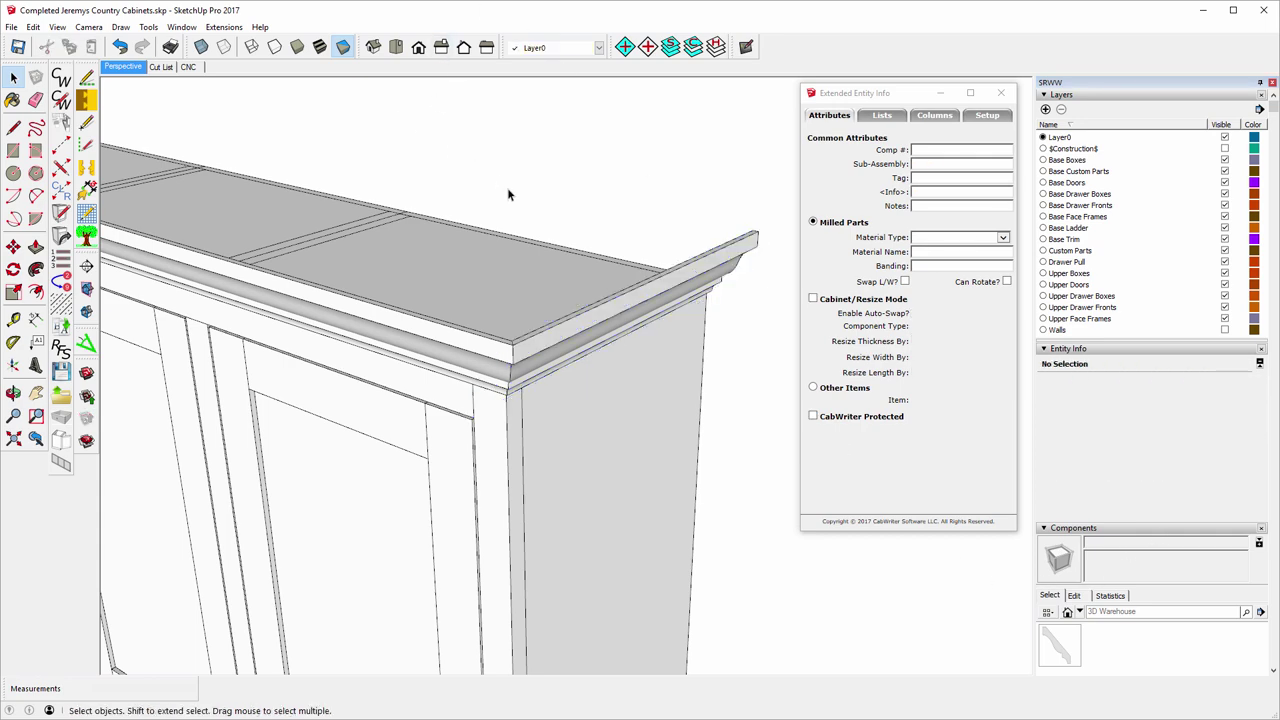
- Examine the crown molding on the upper cabinet from the front, both ends and below, checking the mitered corners
scroll(600, 290, "down", 5)
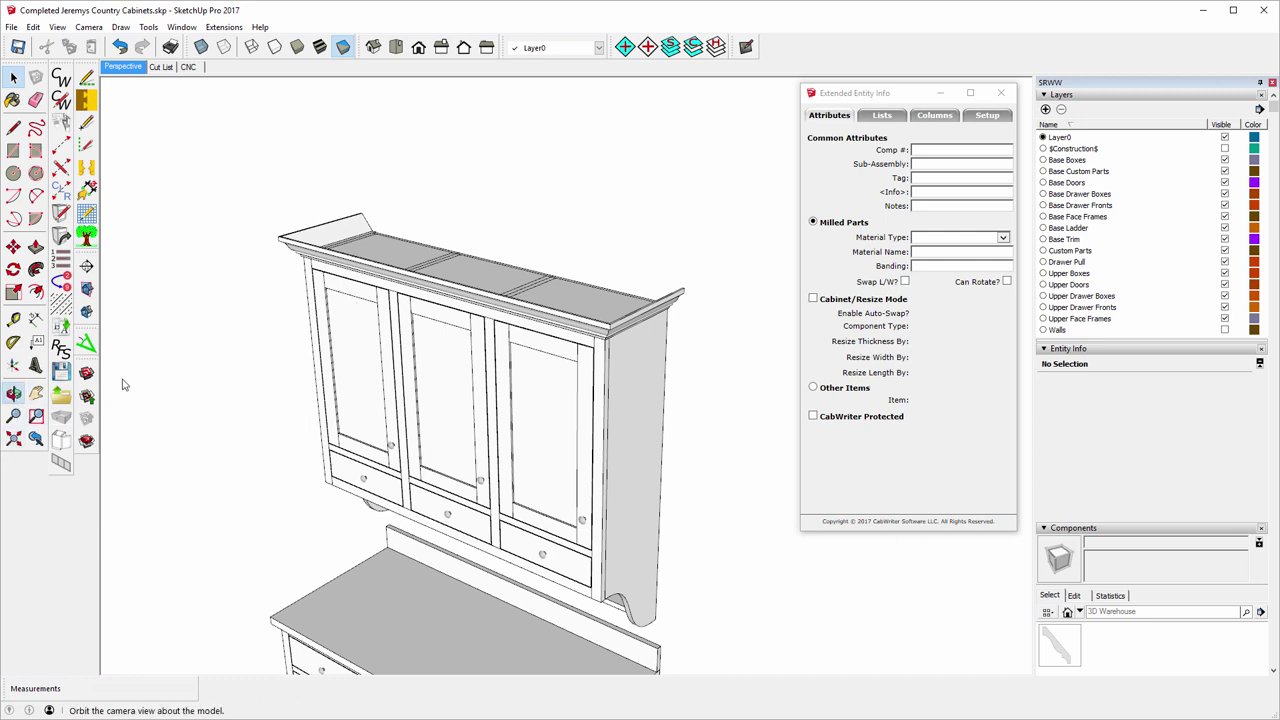
left_click_drag(335, 352, 463, 164)
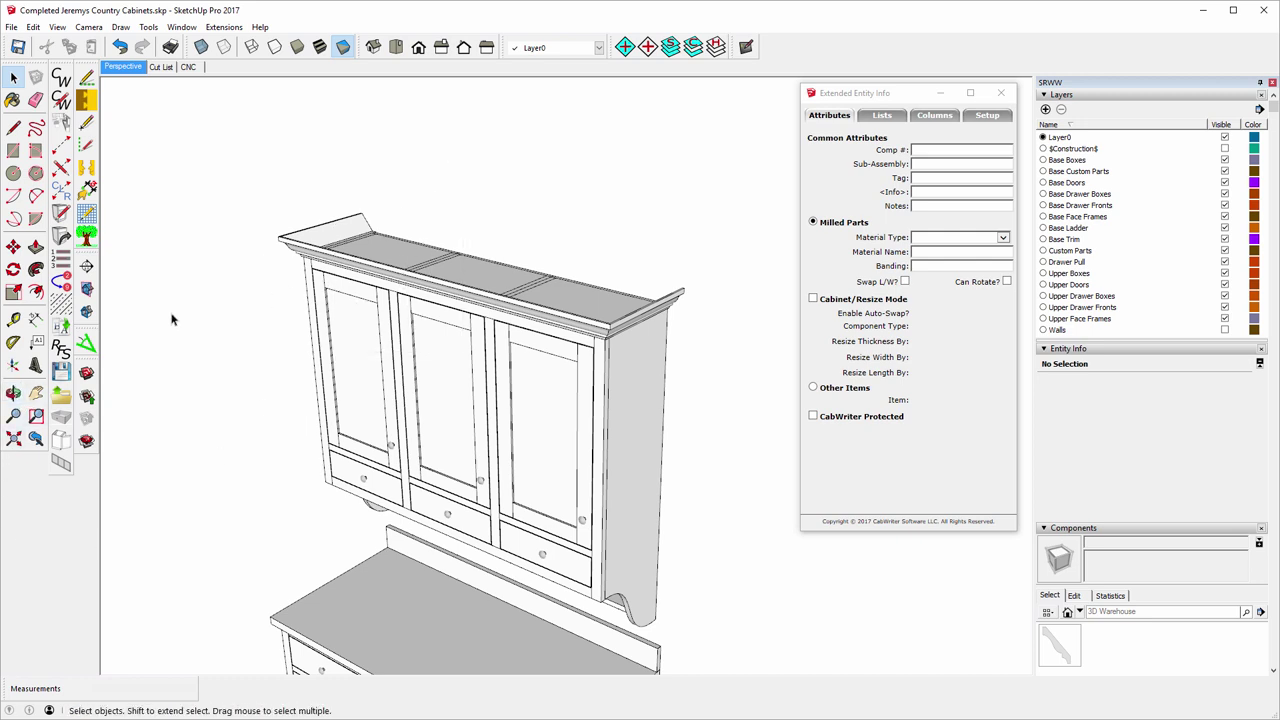
left_click(13, 393)
left_click_drag(297, 349, 355, 271)
scroll(350, 231, "up", 3)
scroll(349, 240, "up", 5)
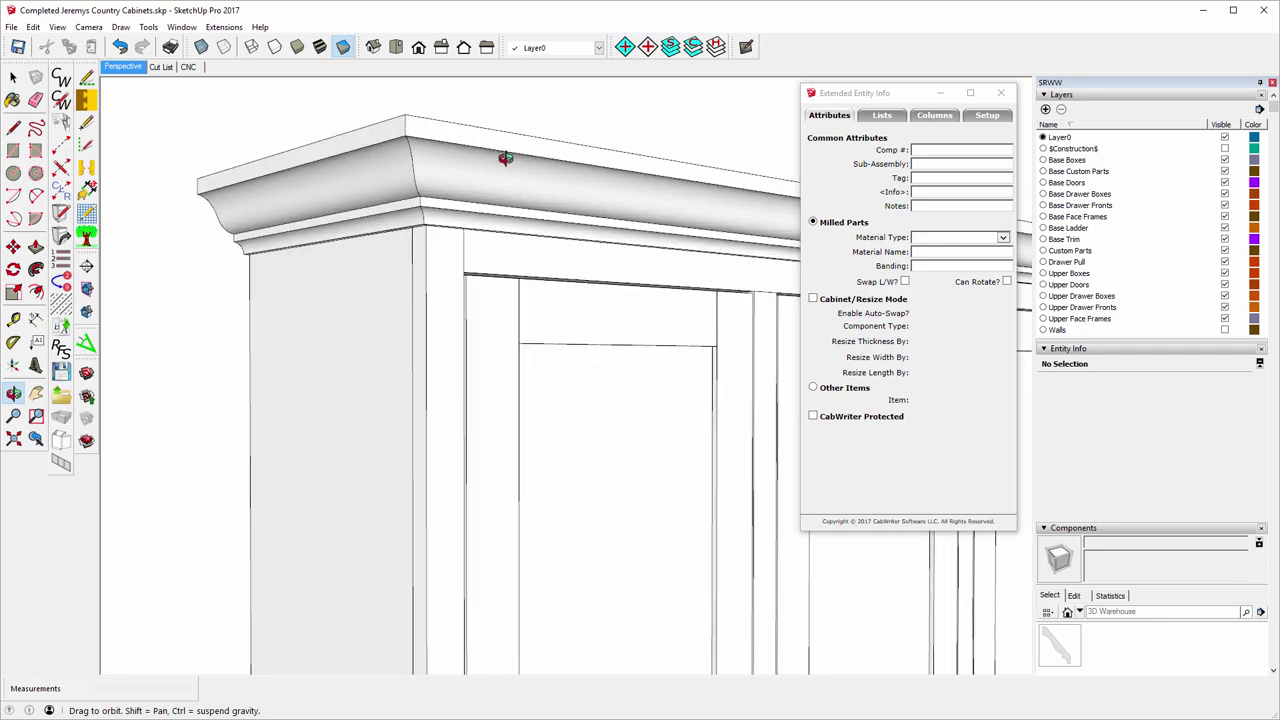
left_click_drag(506, 157, 400, 249)
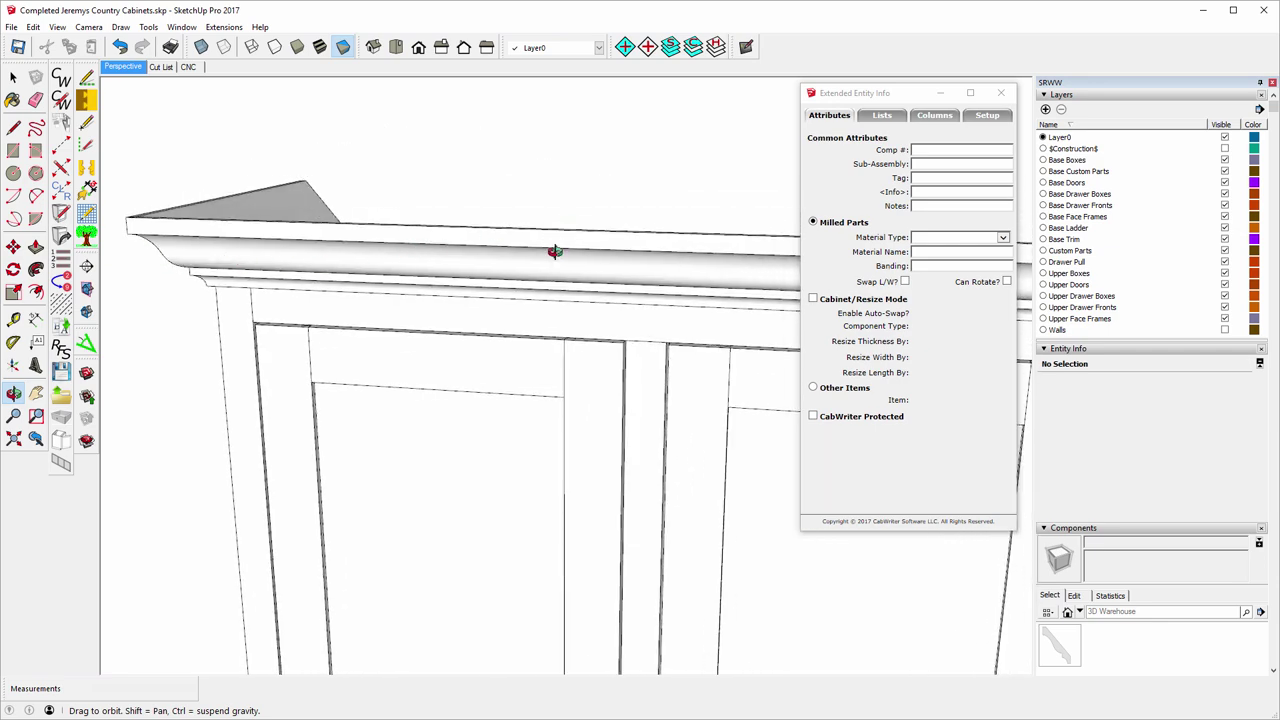
left_click_drag(531, 249, 297, 206)
left_click_drag(654, 177, 594, 189)
left_click_drag(500, 277, 534, 294)
left_click_drag(376, 295, 511, 241)
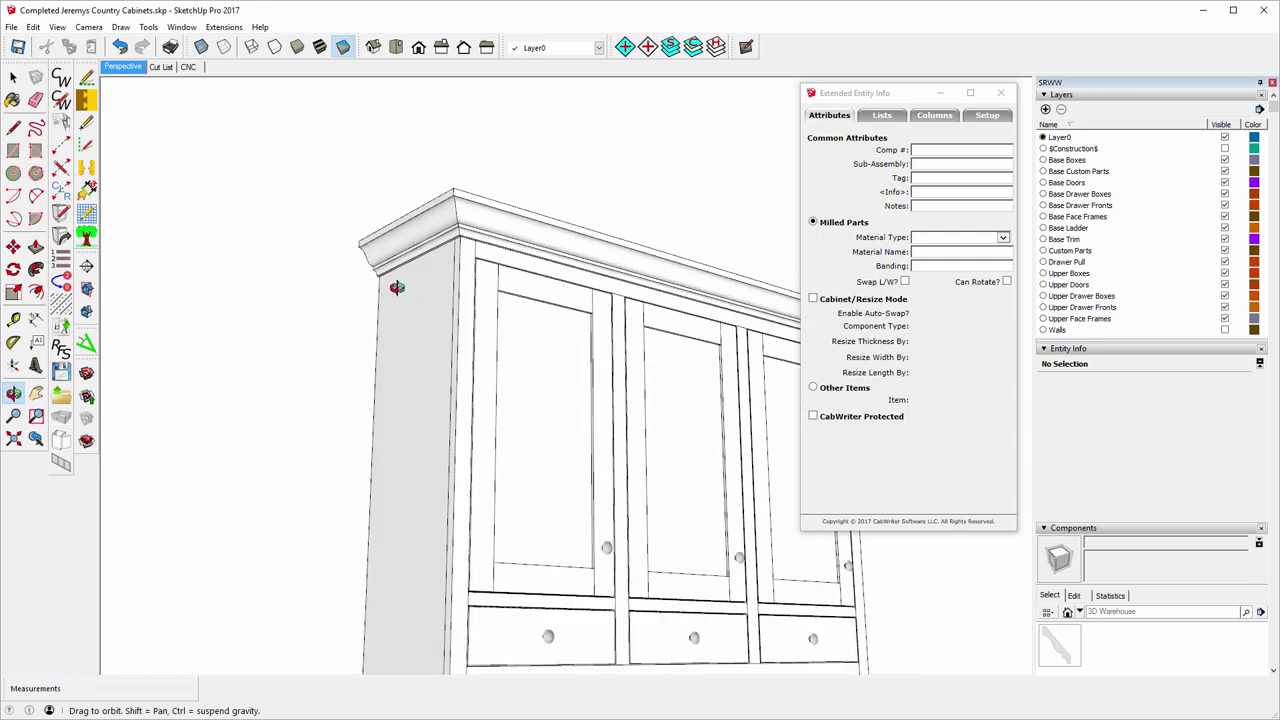
- Undo the crown molding fitting, renaming, attribute and purge operations back to the original moldings on the Upper Trim layer
left_click(119, 48)
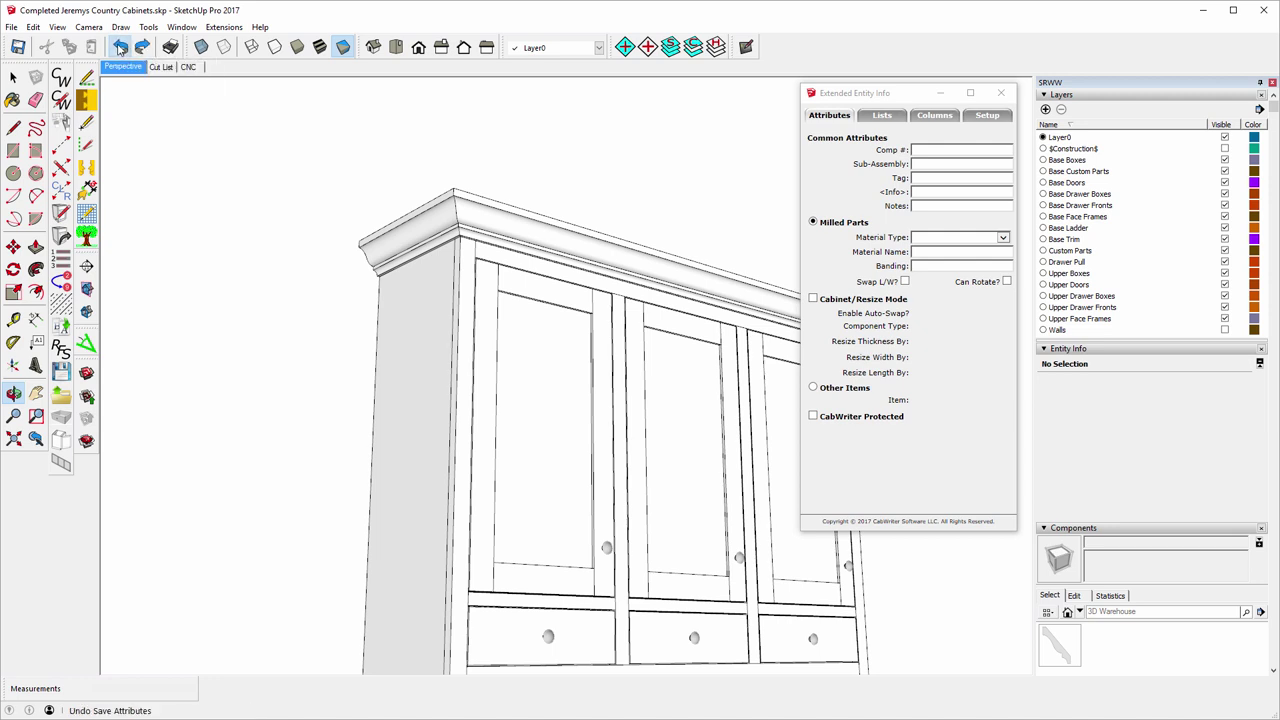
left_click(119, 48)
left_click(119, 48)
left_click(119, 48)
left_click(119, 48)
left_click(119, 48)
left_click(119, 48)
left_click(119, 48)
left_click(119, 48)
left_click(119, 48)
left_click(119, 48)
left_click(119, 48)
left_click(119, 48)
left_click(119, 48)
left_click(119, 48)
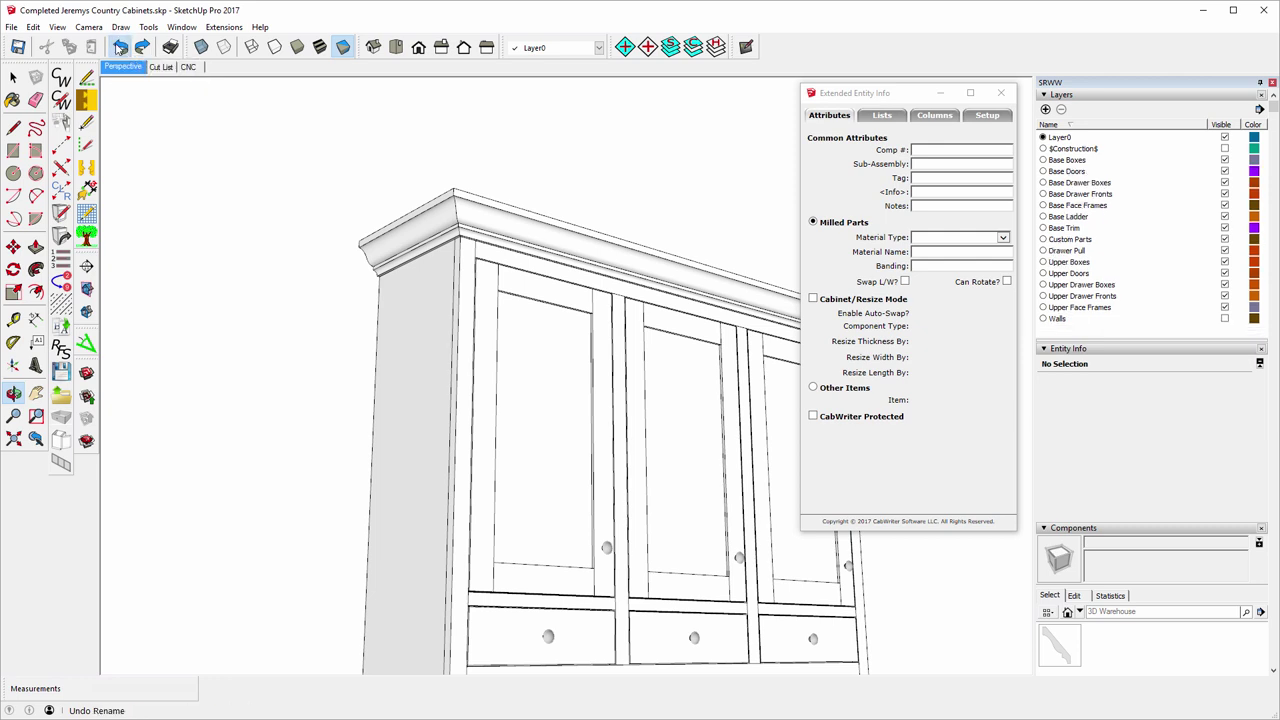
left_click(119, 48)
left_click(119, 48)
left_click(119, 48)
left_click(119, 48)
left_click(119, 48)
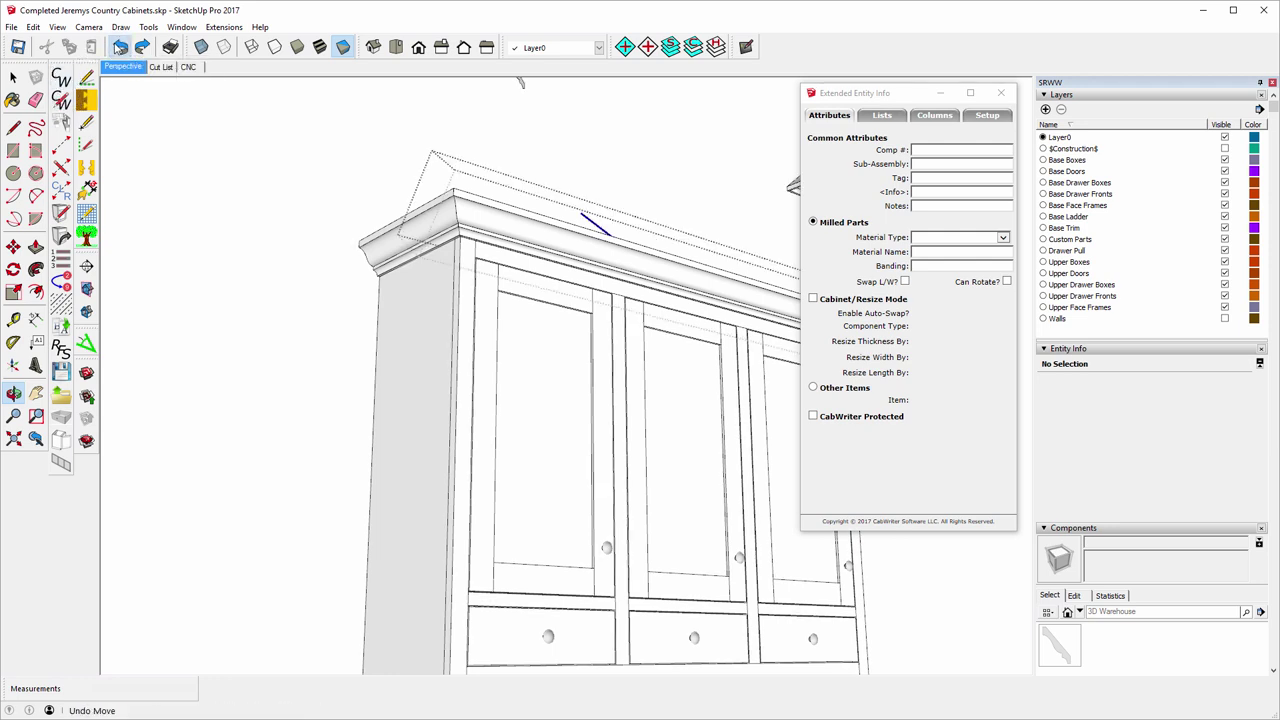
left_click(119, 48)
left_click(119, 48)
left_click(119, 48)
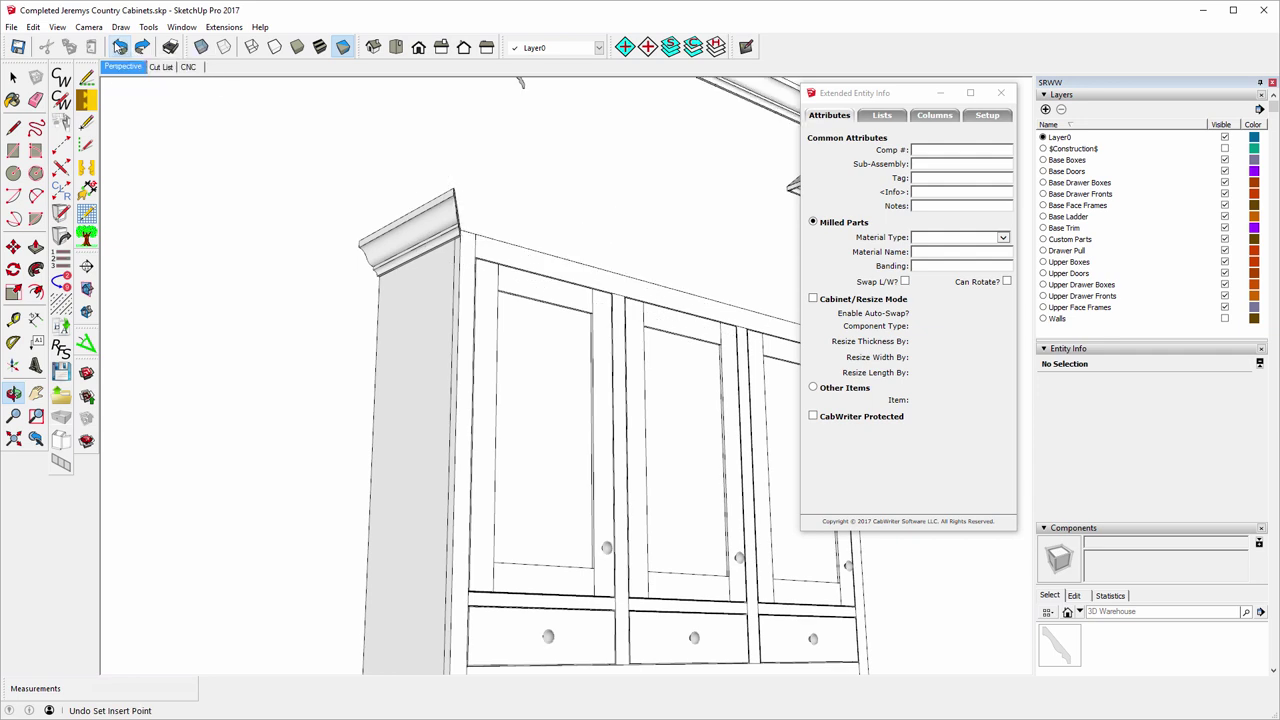
left_click(119, 48)
left_click(119, 48)
left_click(119, 48)
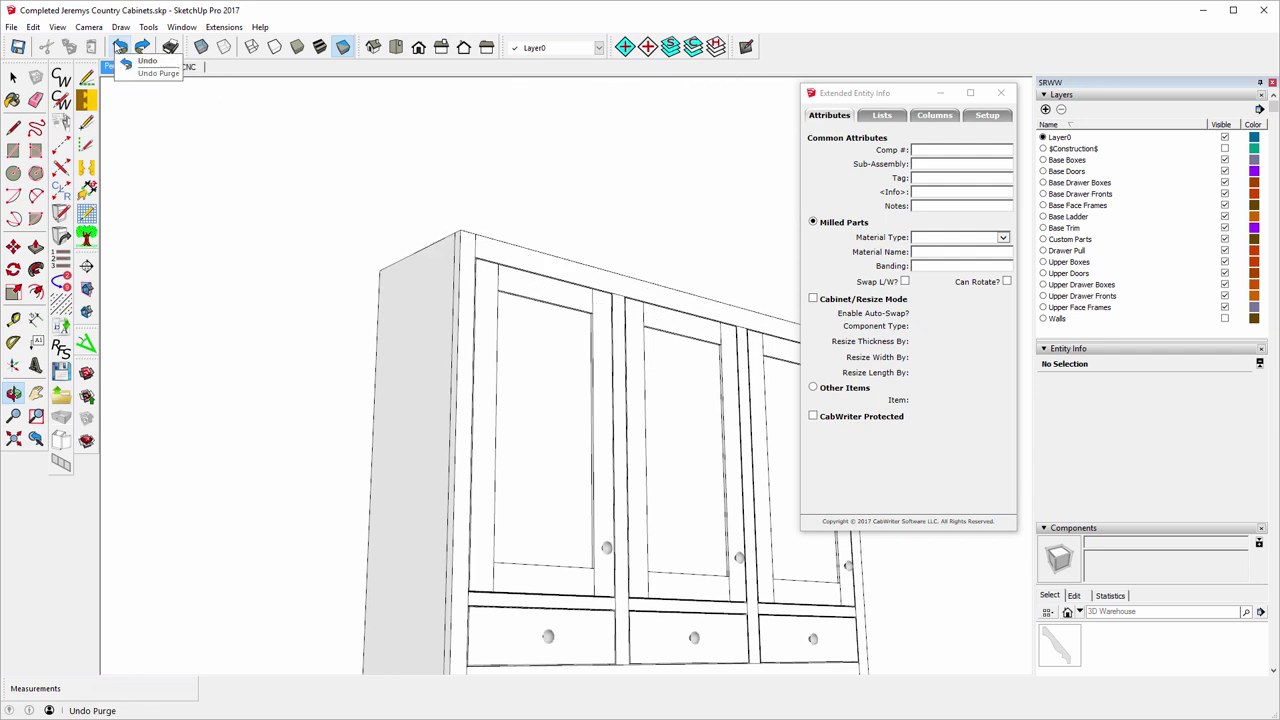
left_click(119, 48)
left_click(119, 48)
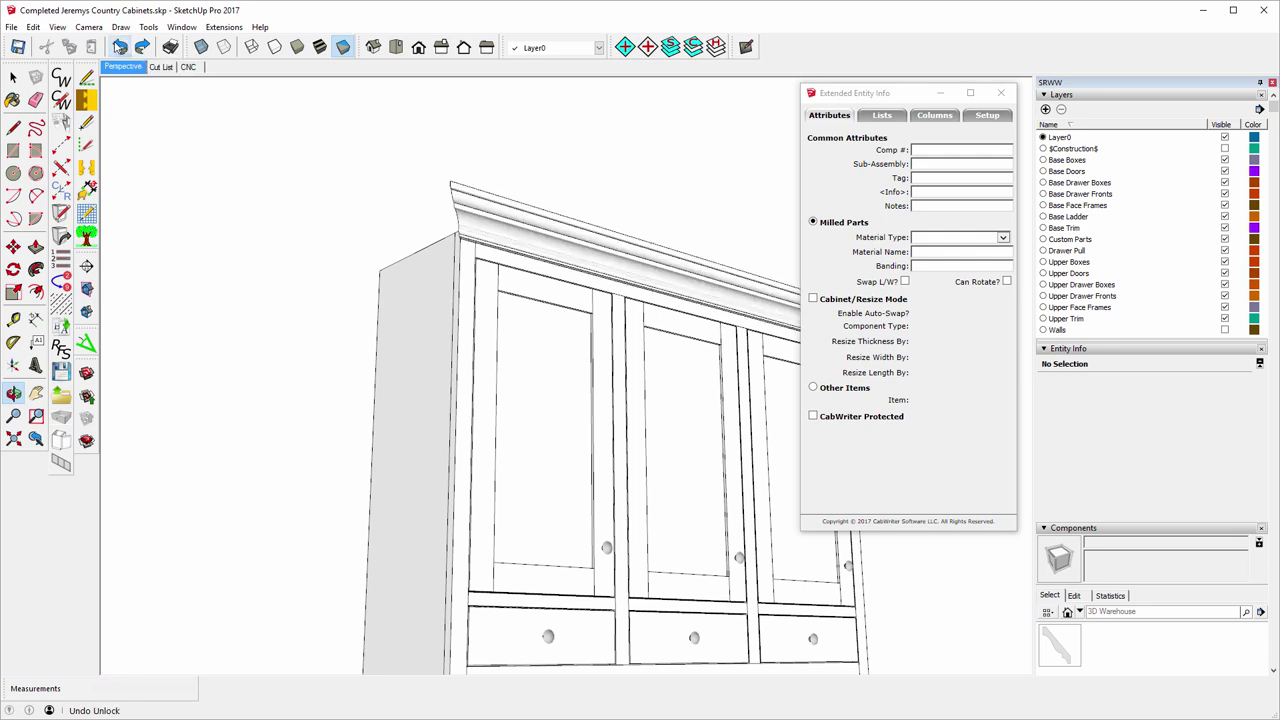
left_click(119, 48)
left_click(119, 48)
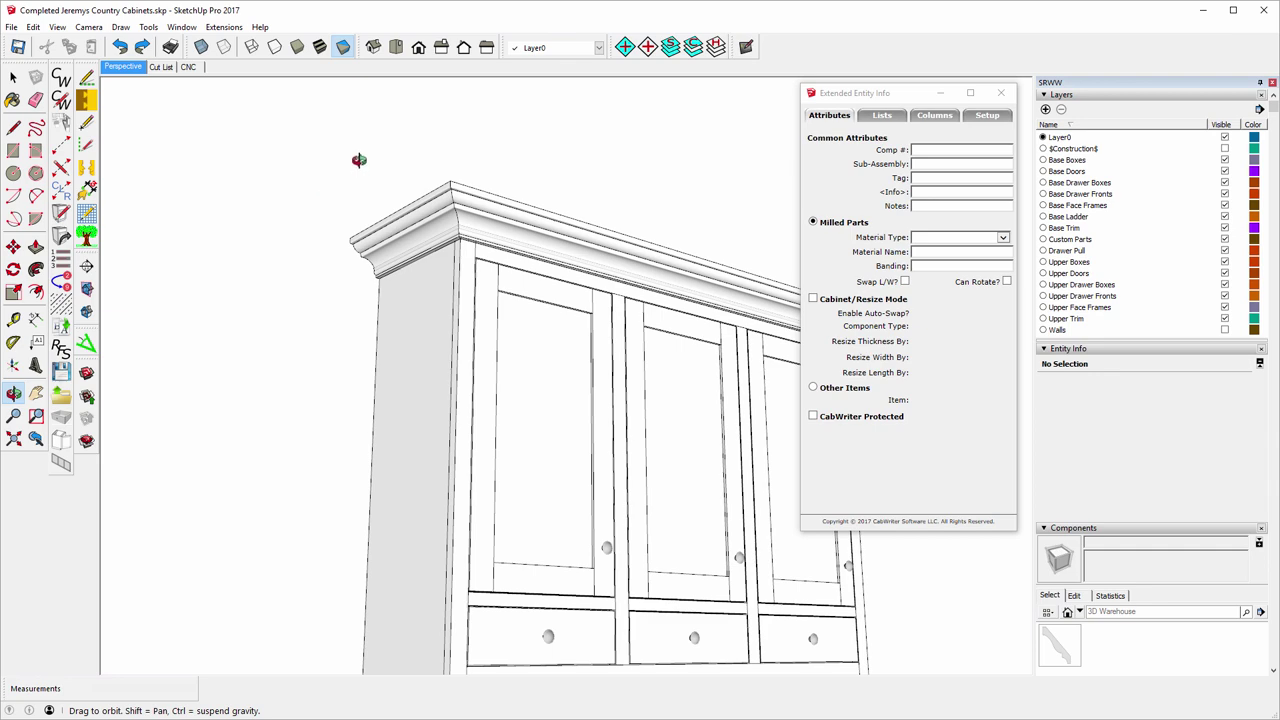
- Hide all the model's layers and turn Upper Trim back on to isolate the original crown molding
left_click_drag(360, 163, 329, 395)
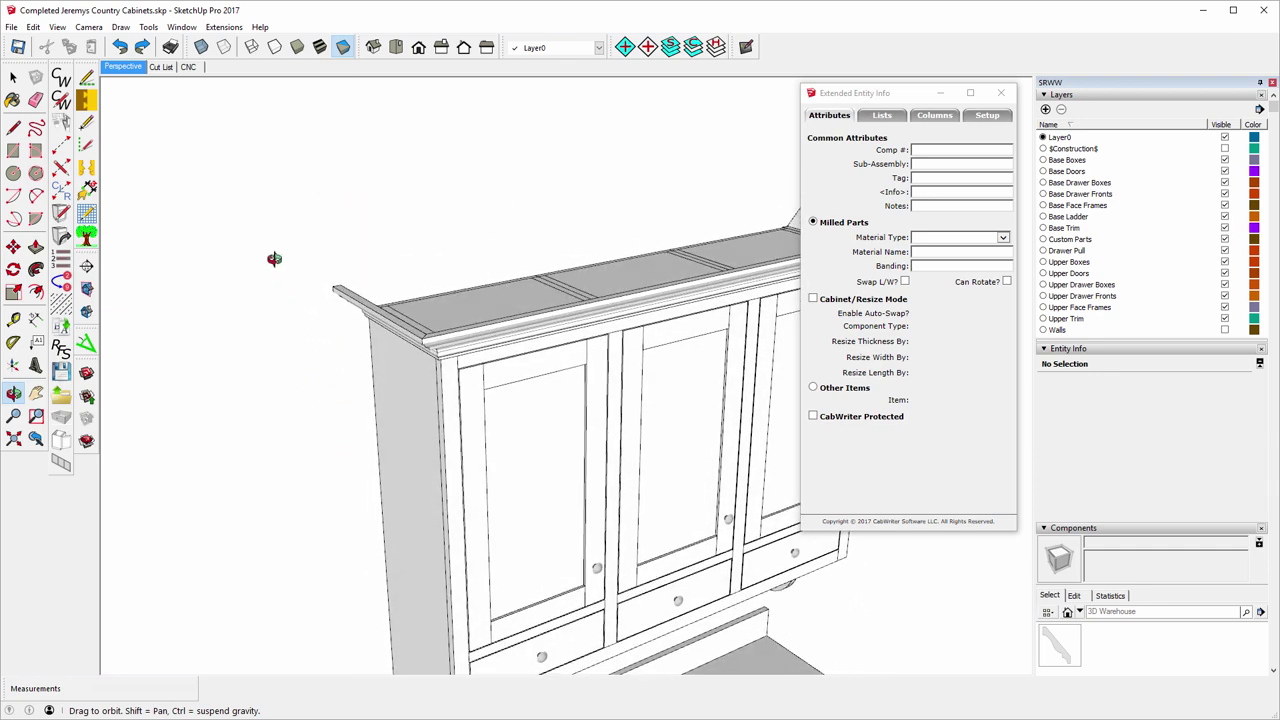
scroll(268, 255, "down", 2)
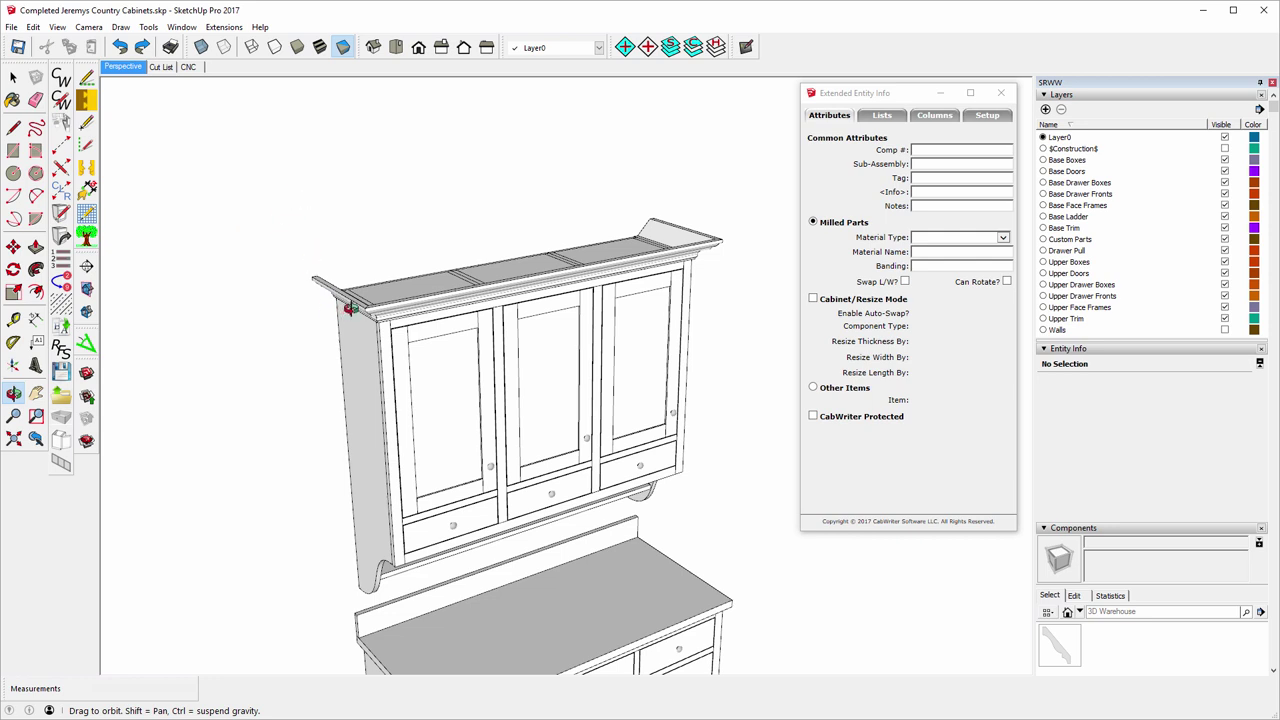
left_click(718, 46)
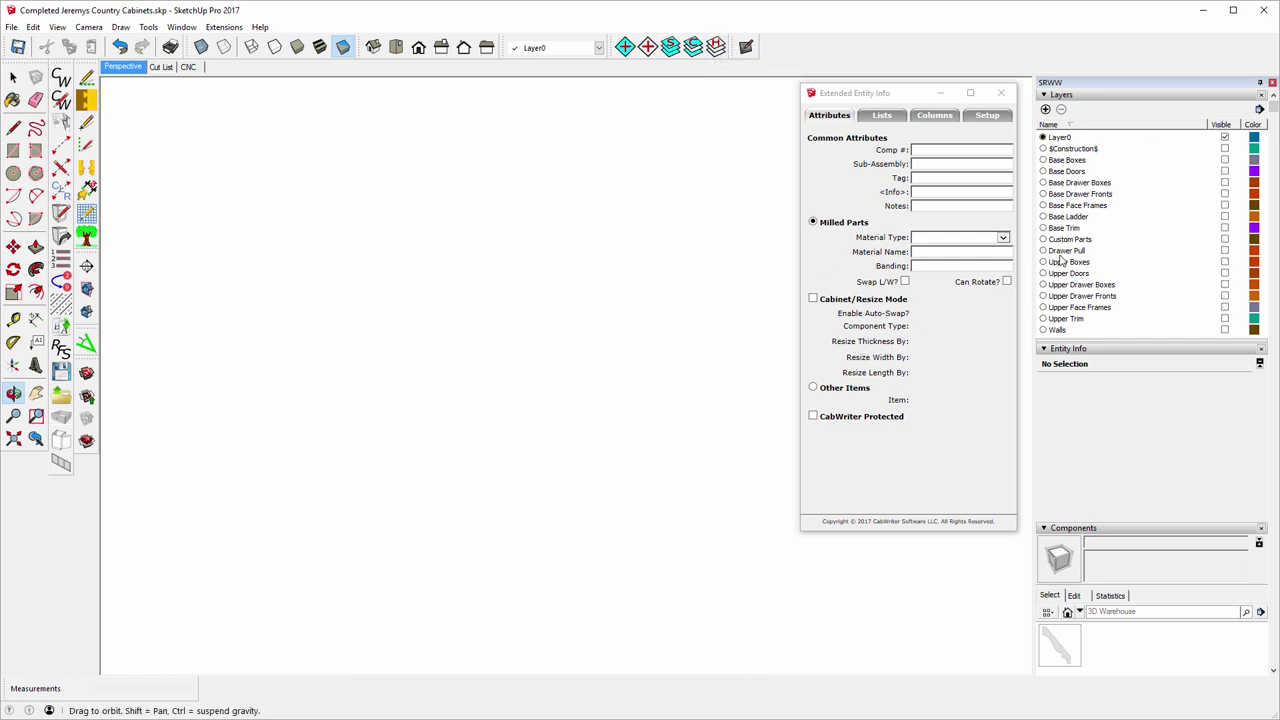
left_click(1225, 240)
left_click(1225, 240)
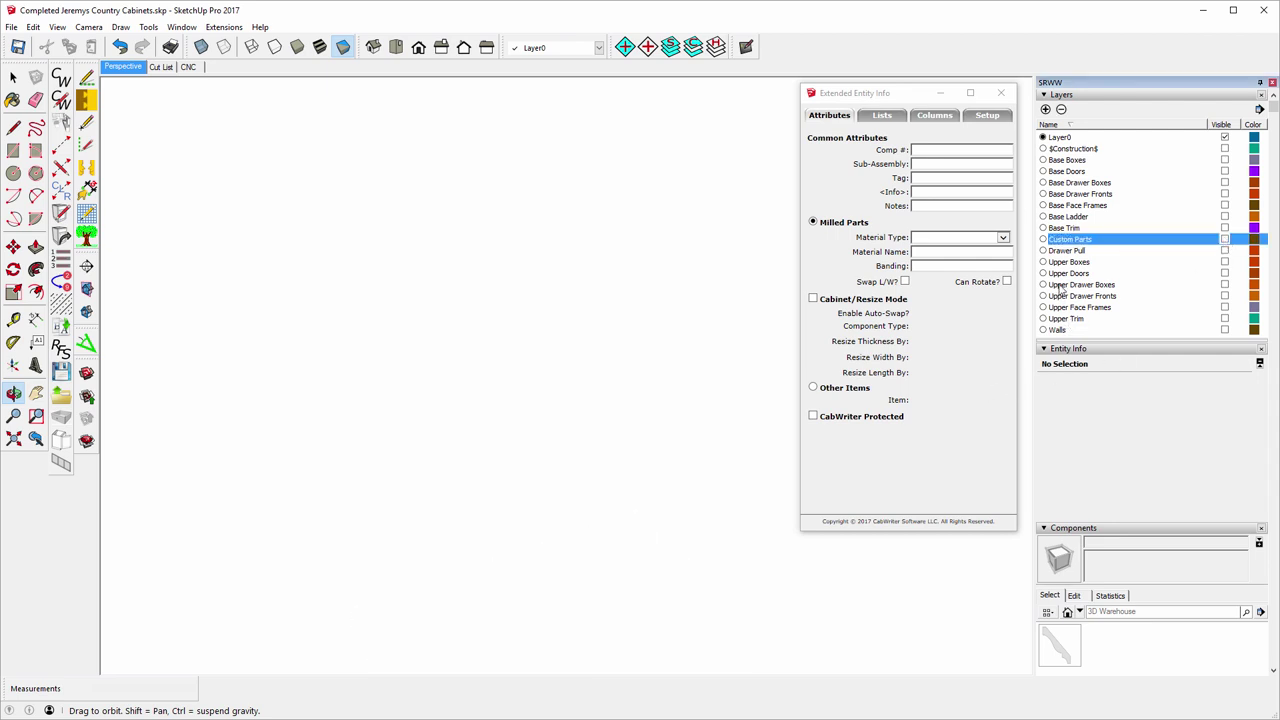
left_click(1225, 318)
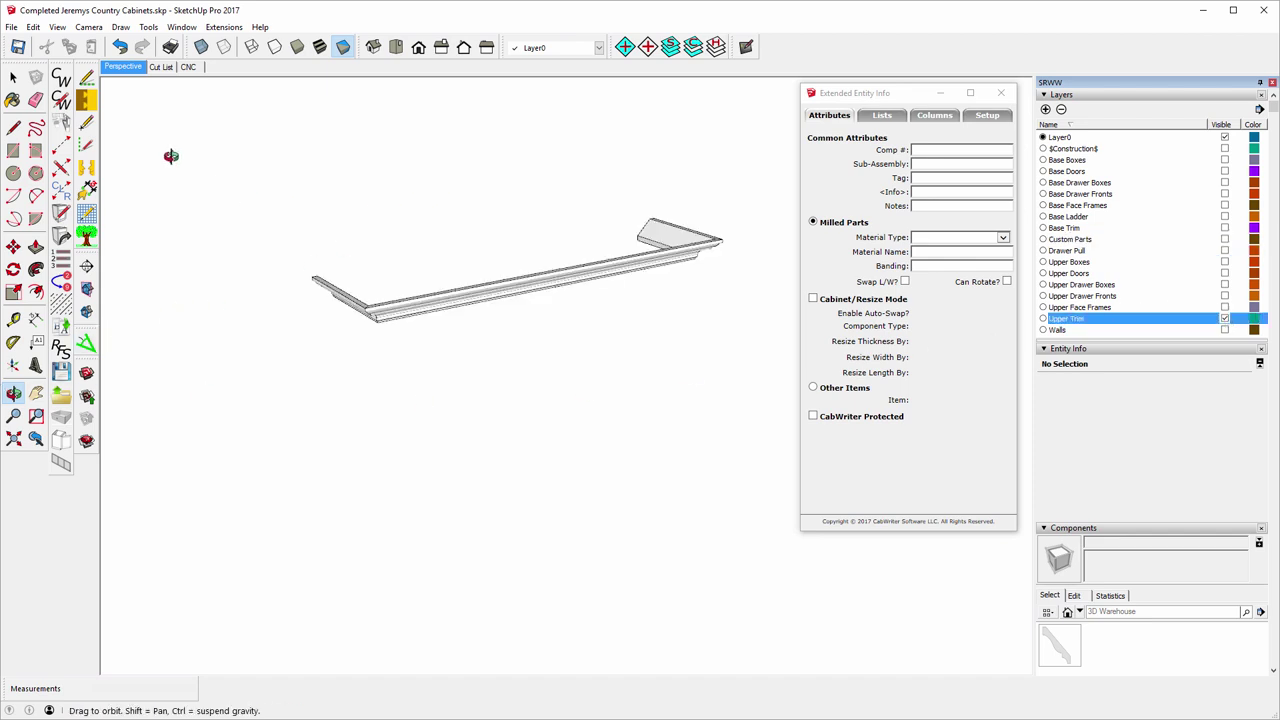
- Delete the right end crown molding from the isolated trim
left_click(13, 77)
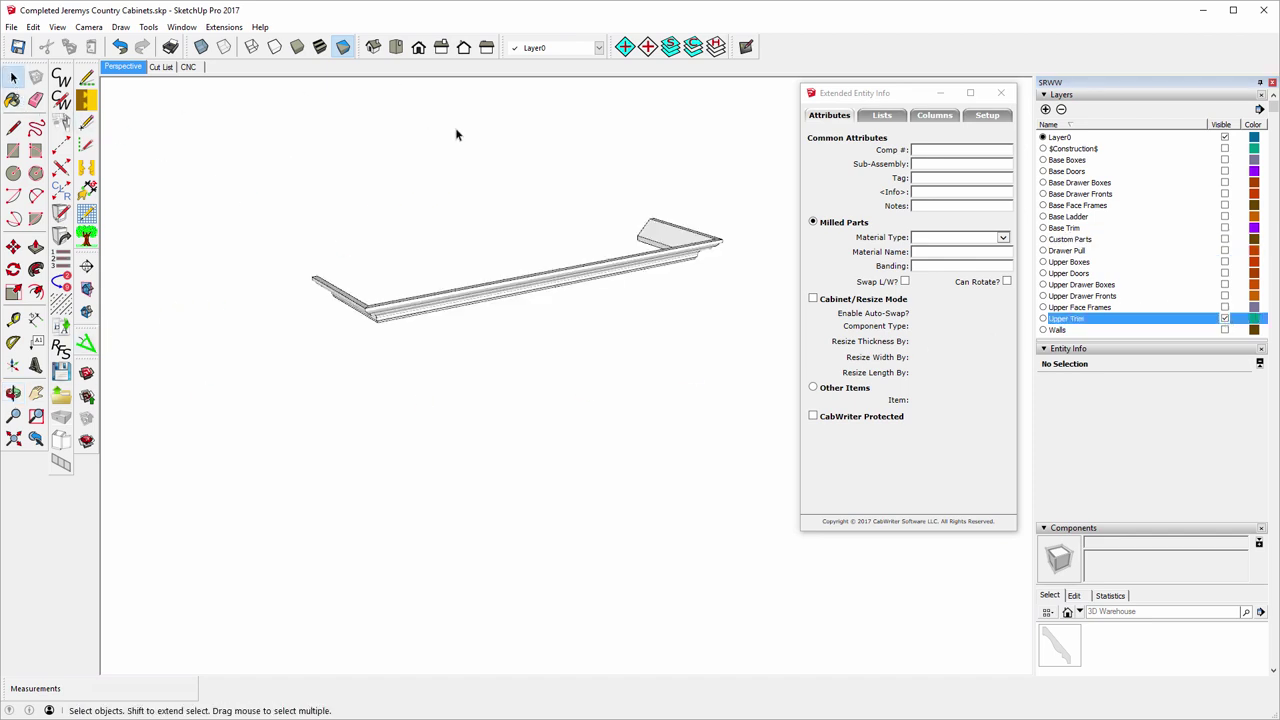
left_click(676, 234)
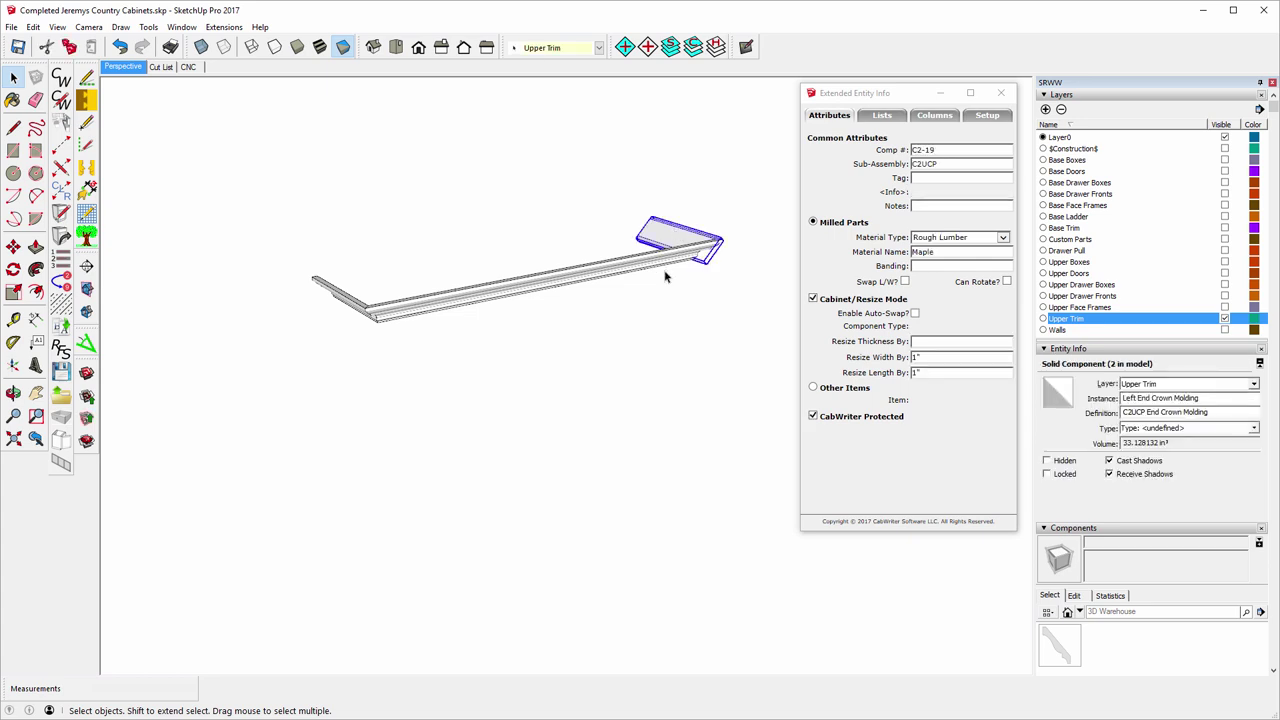
left_click(665, 278)
- Unlock the front crown molding component and delete it
left_click(663, 268)
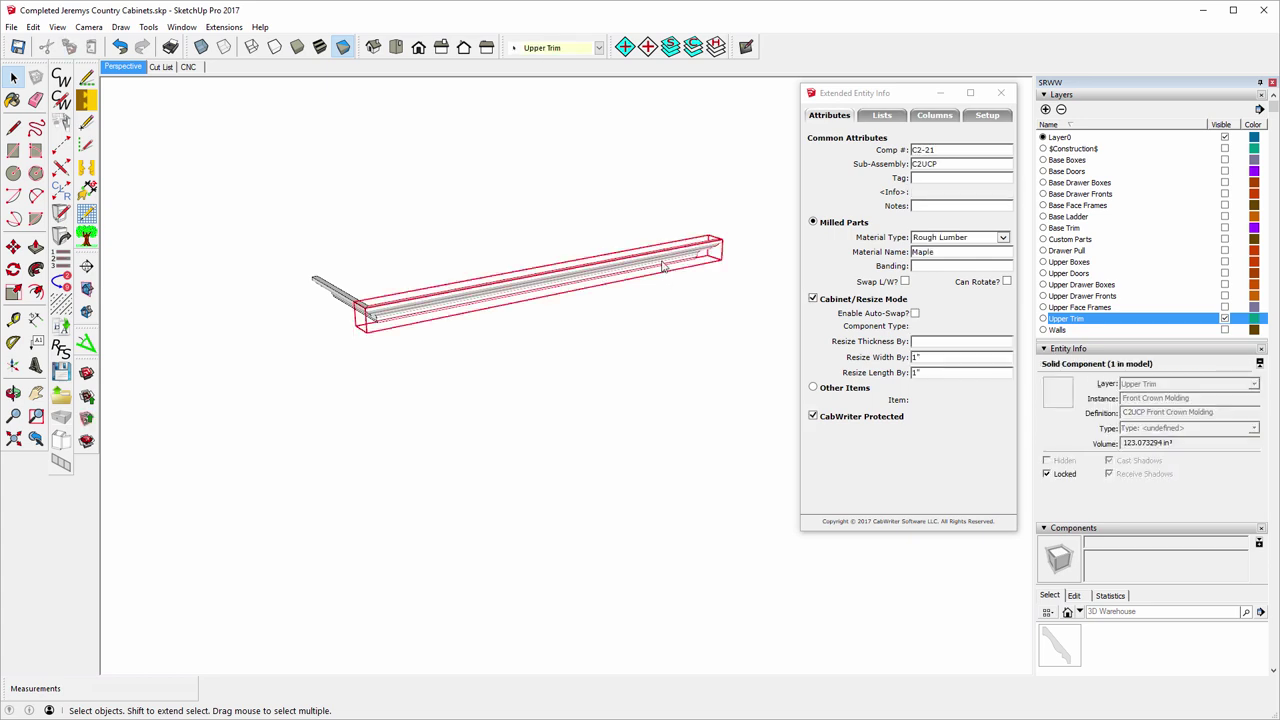
right_click(663, 265)
left_click(685, 314)
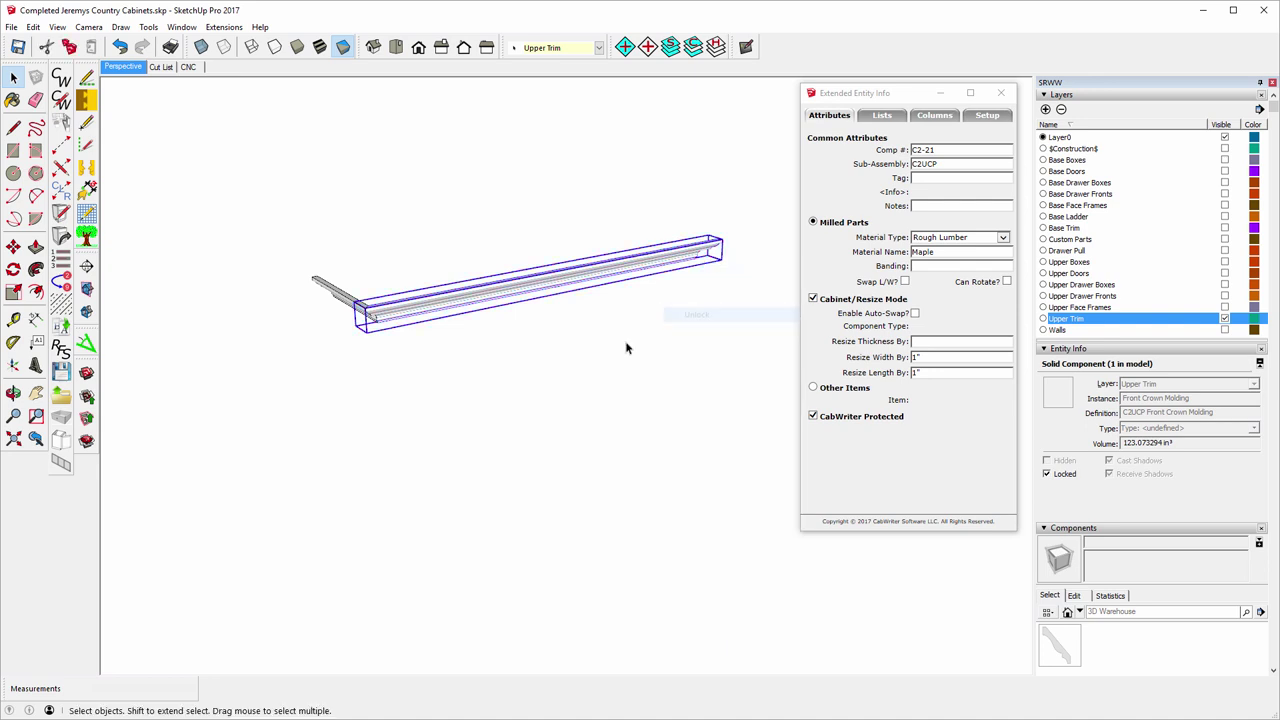
key("Delete")
- Explode the remaining left end crown molding component into loose geometry and deselect it
scroll(337, 310, "up", 5)
left_click(357, 294)
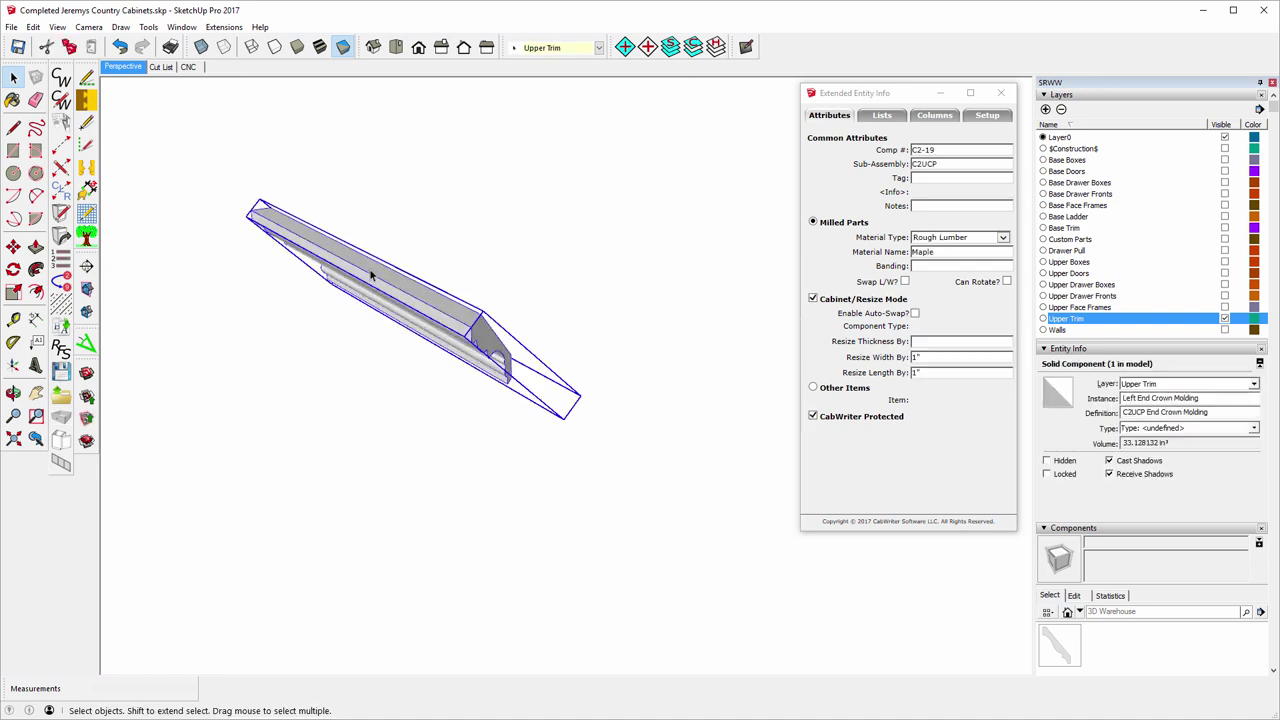
right_click(370, 278)
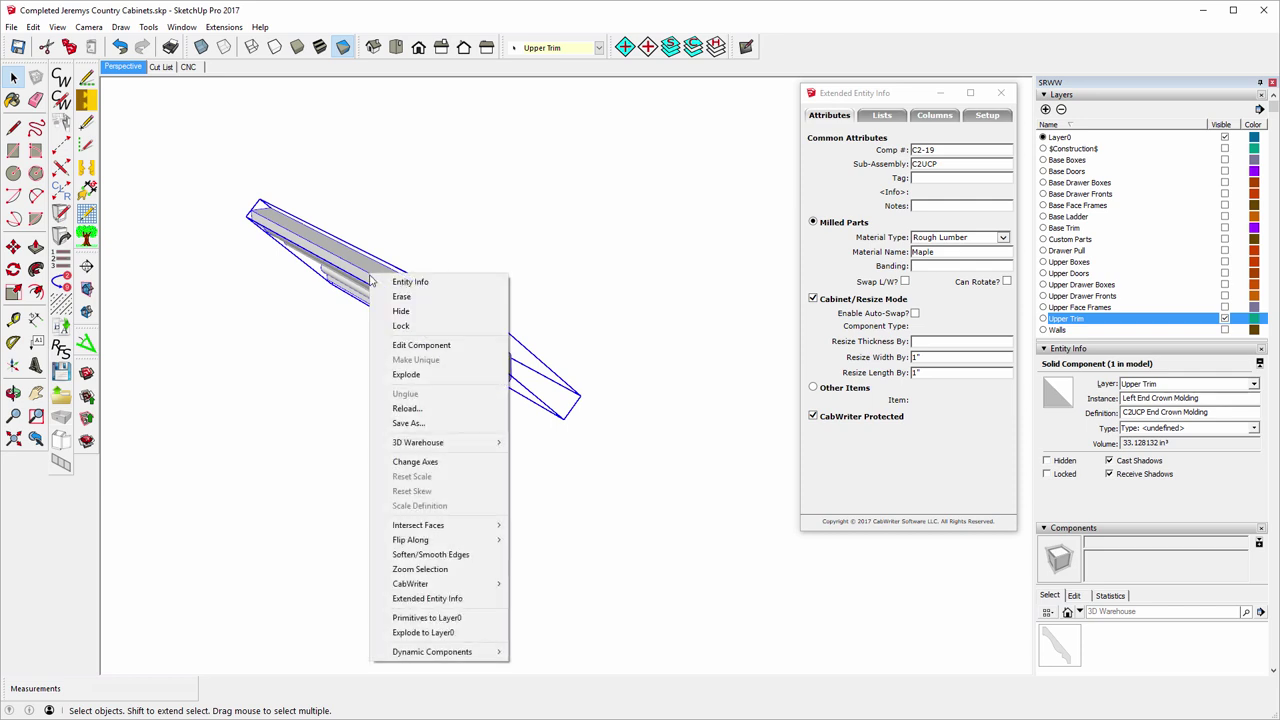
left_click(411, 375)
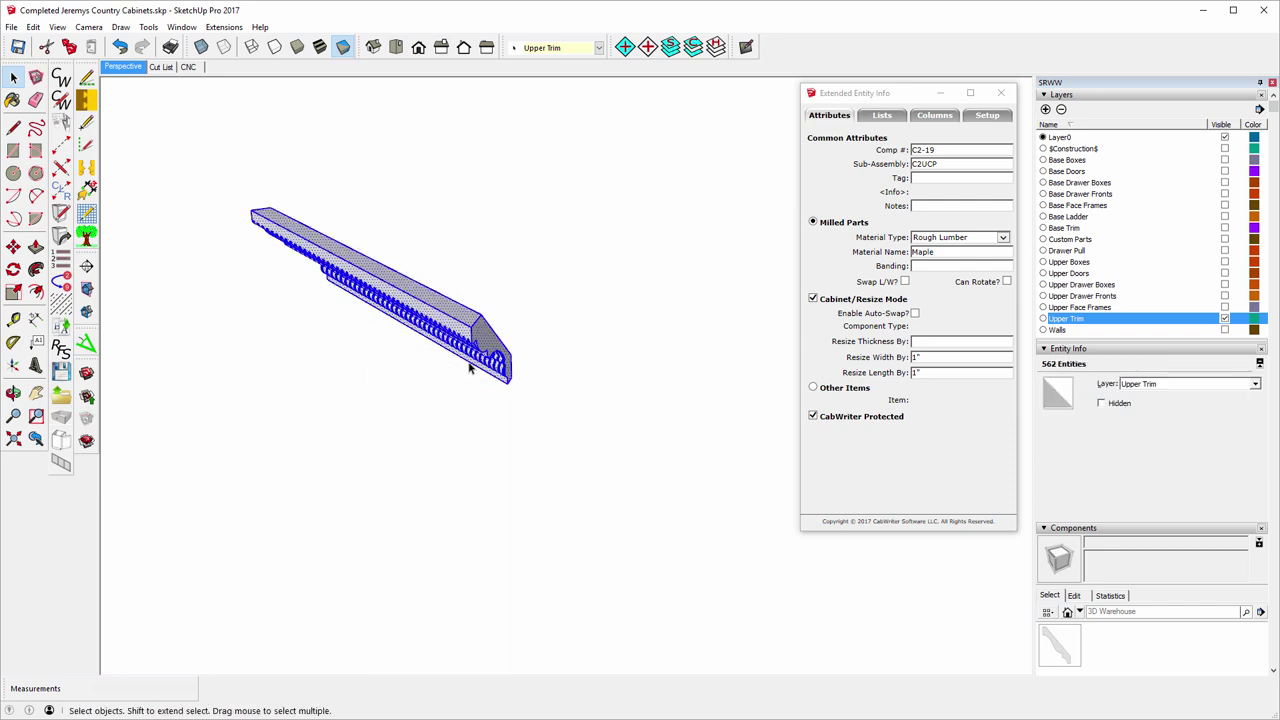
left_click(388, 404)
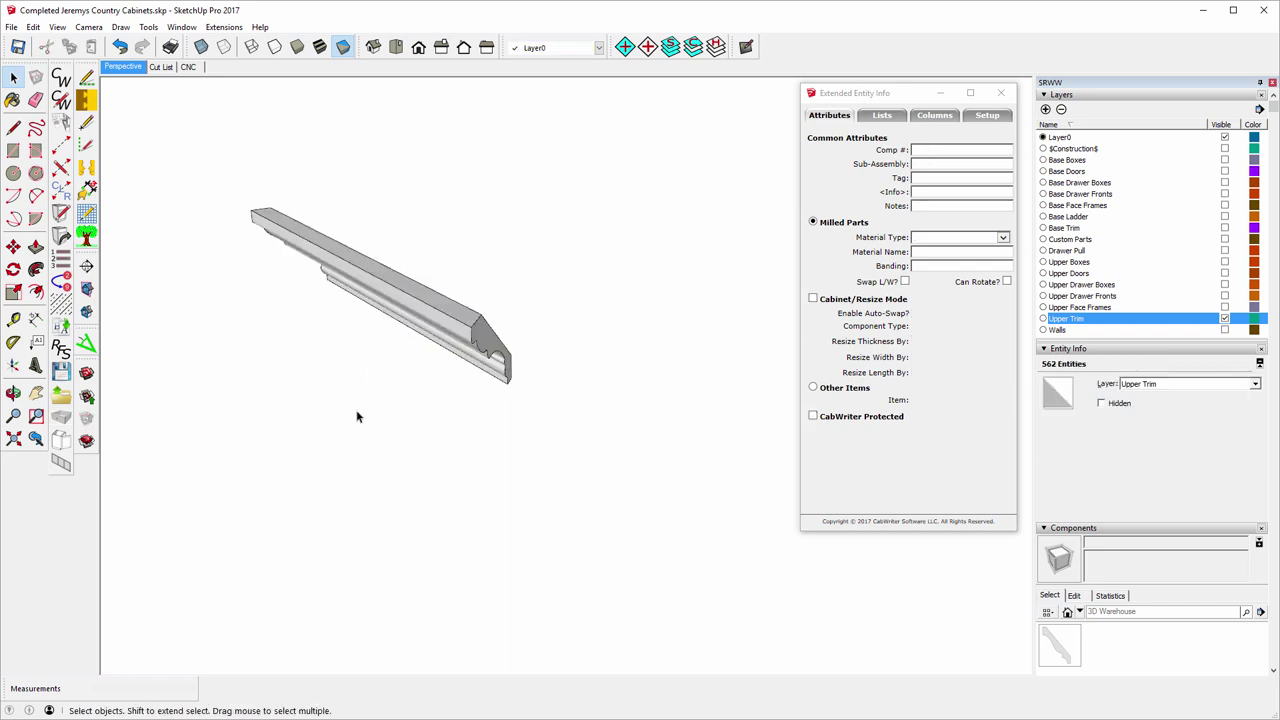
- Delete the molding's long faces and far end, keeping only the flat profile face at its near end
left_click(13, 396)
left_click_drag(151, 357, 263, 328)
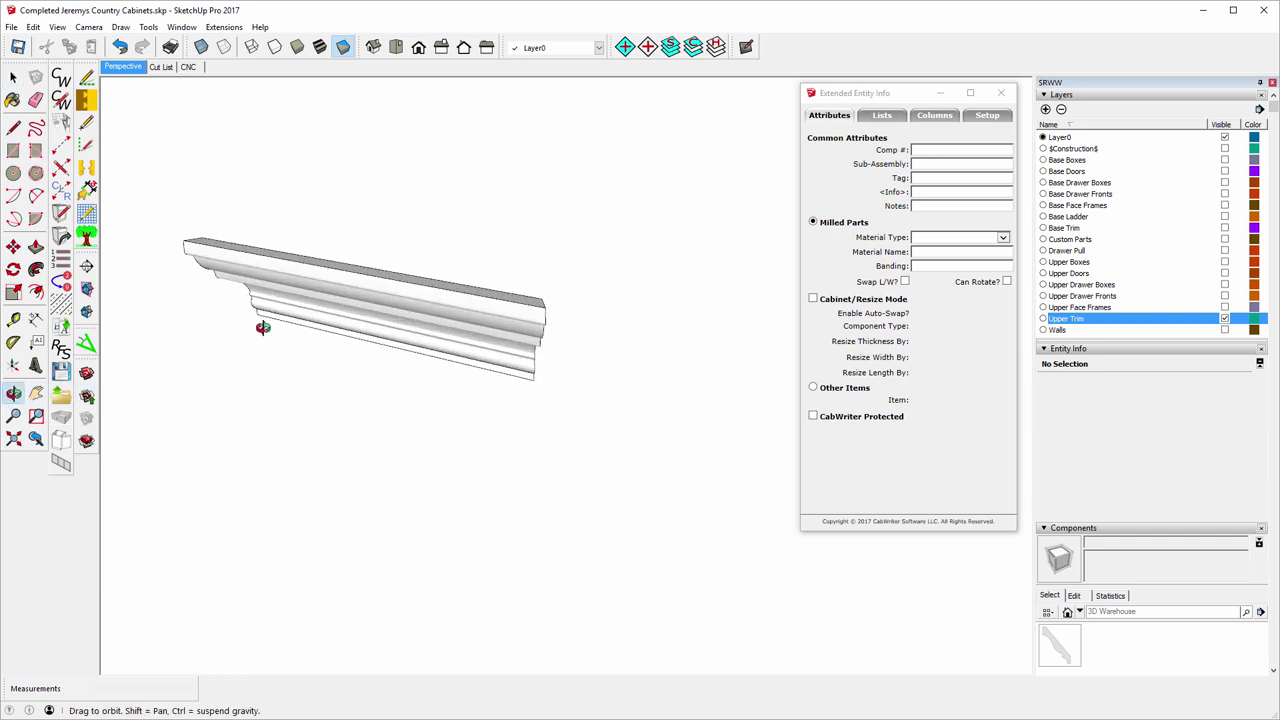
left_click(13, 77)
left_click_drag(534, 366, 496, 256)
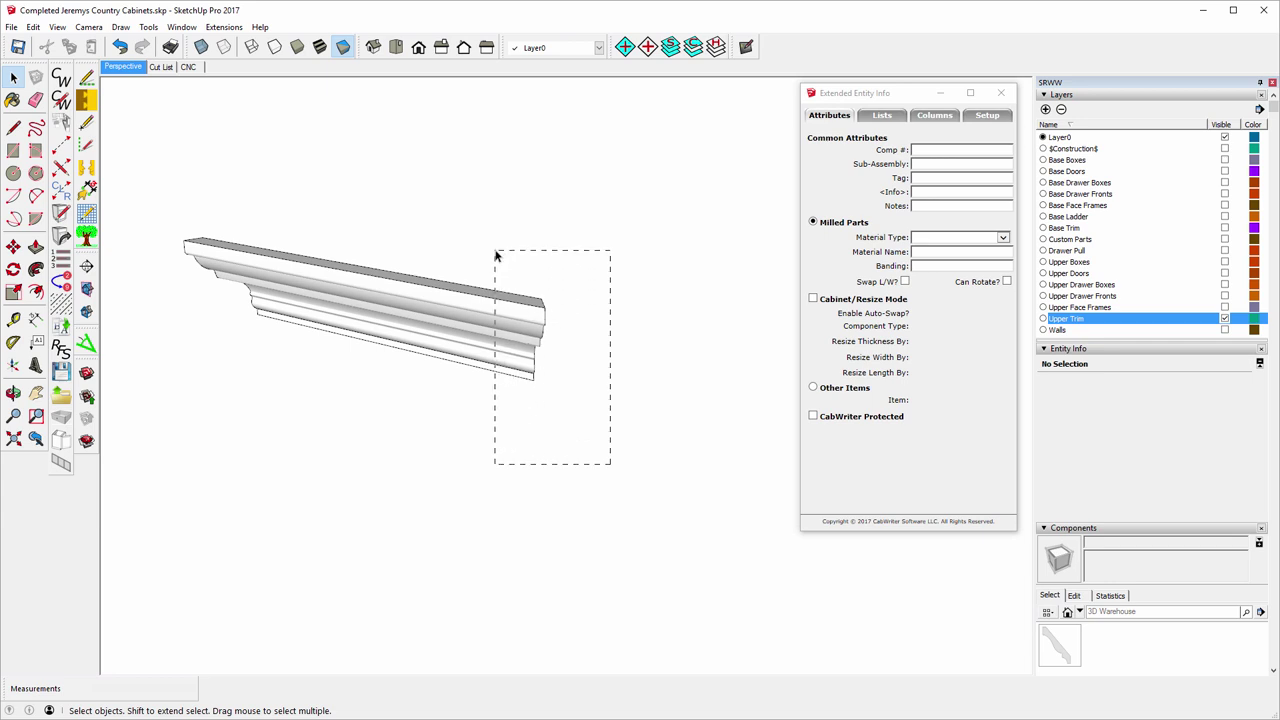
left_click_drag(493, 248, 493, 249)
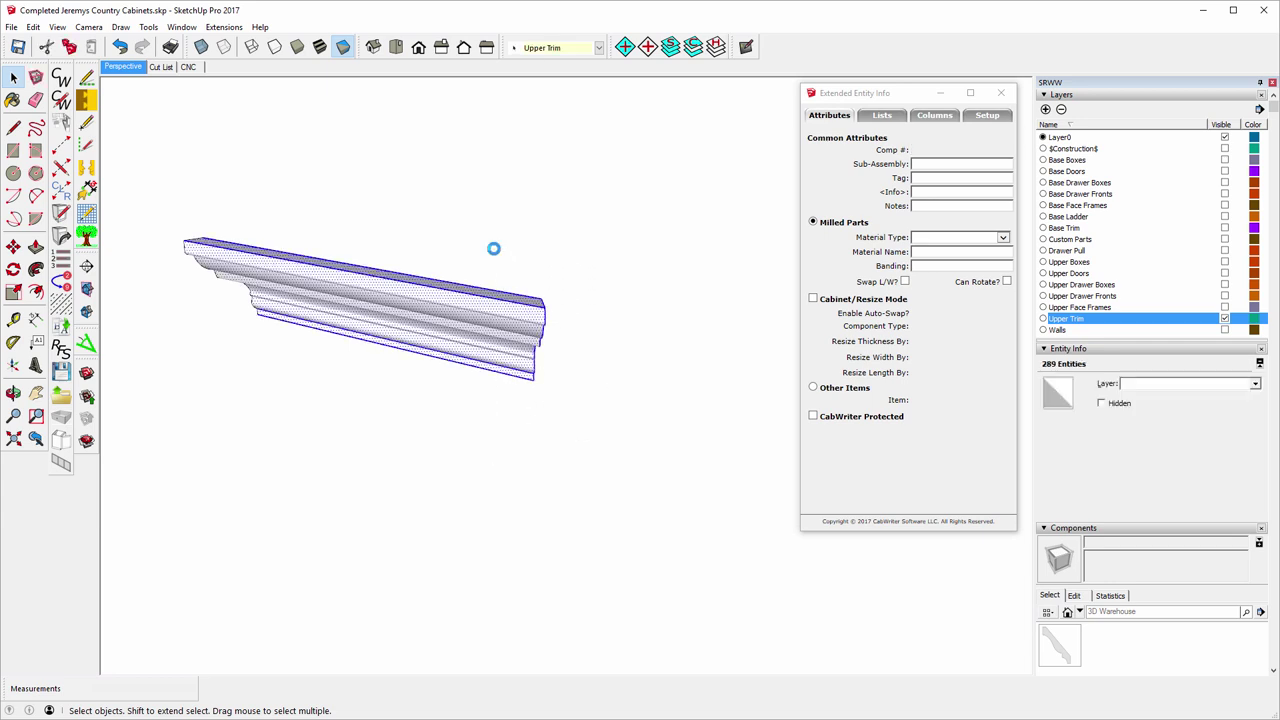
key("ctrl+z")
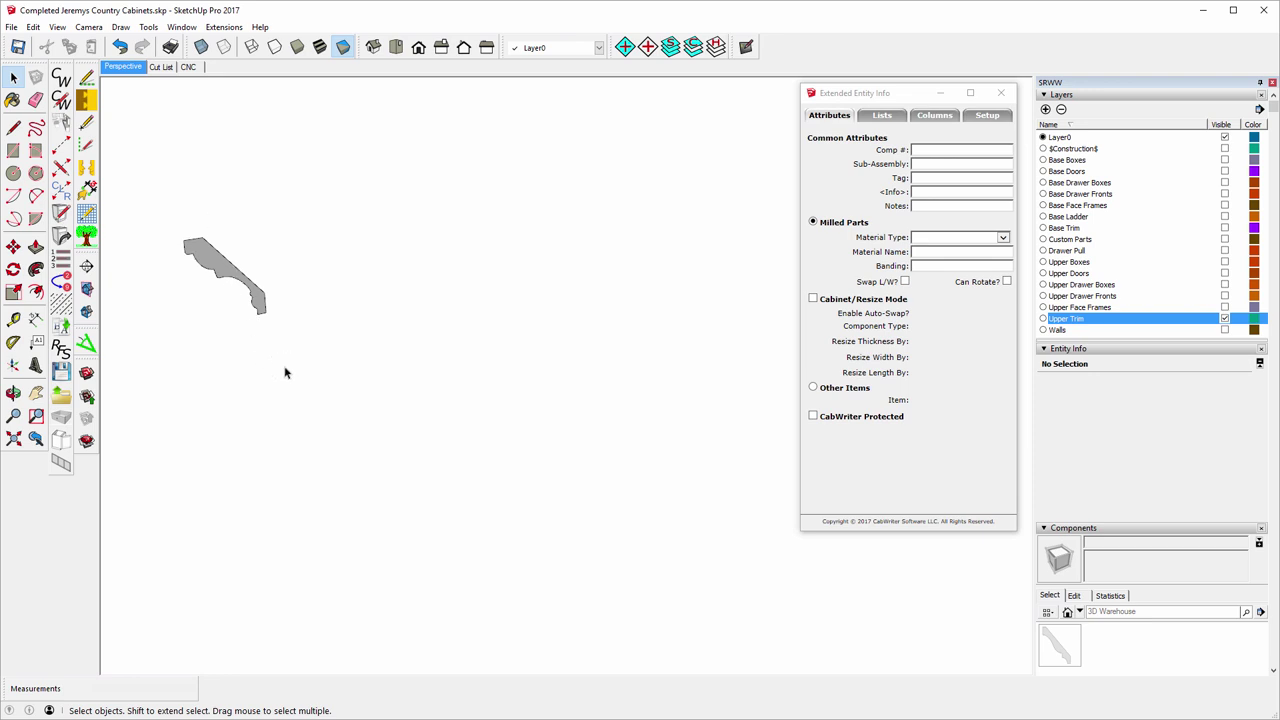
- Select the whole remaining crown profile face with its edges and copy it
scroll(405, 225, "down", 3)
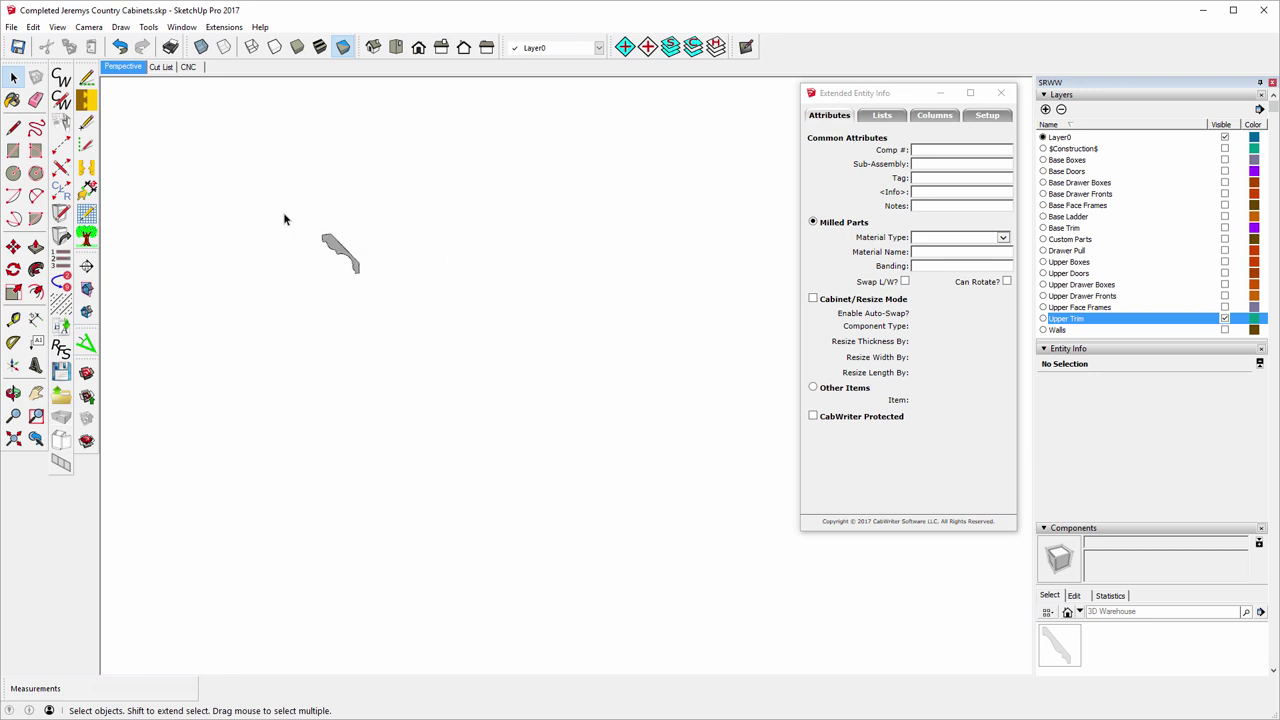
left_click_drag(284, 220, 414, 310)
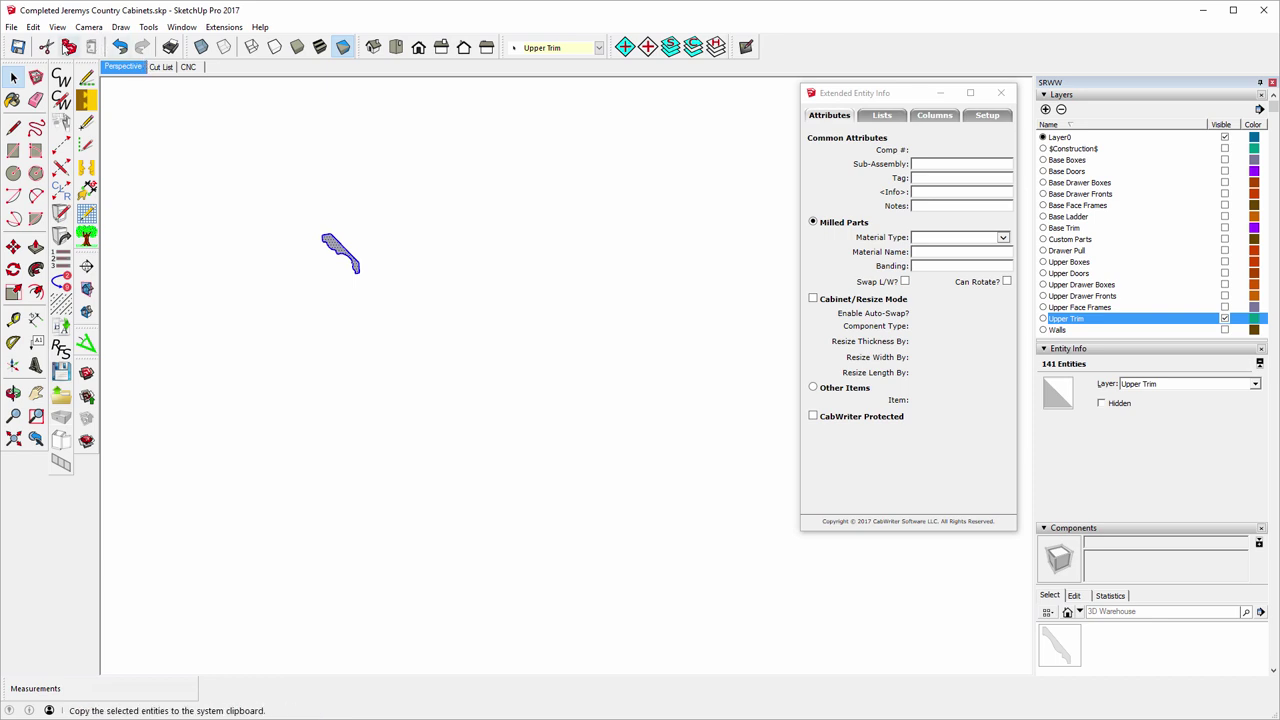
left_click(33, 27)
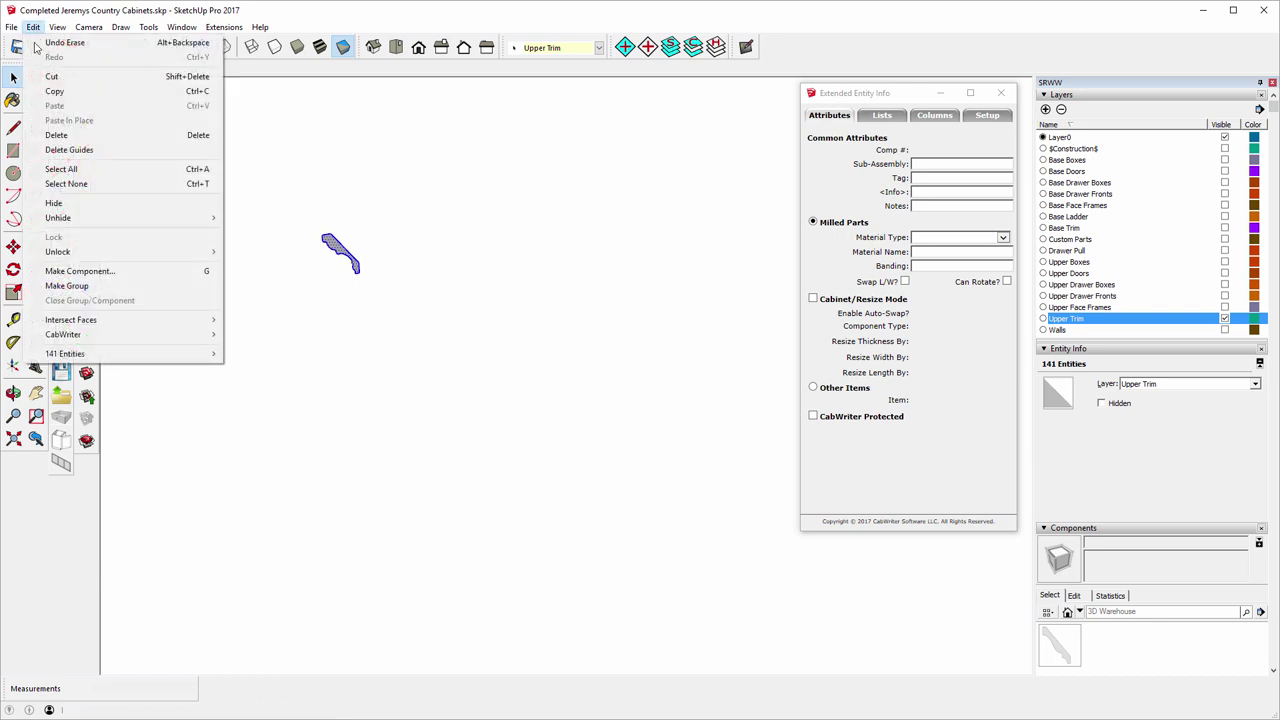
left_click(55, 93)
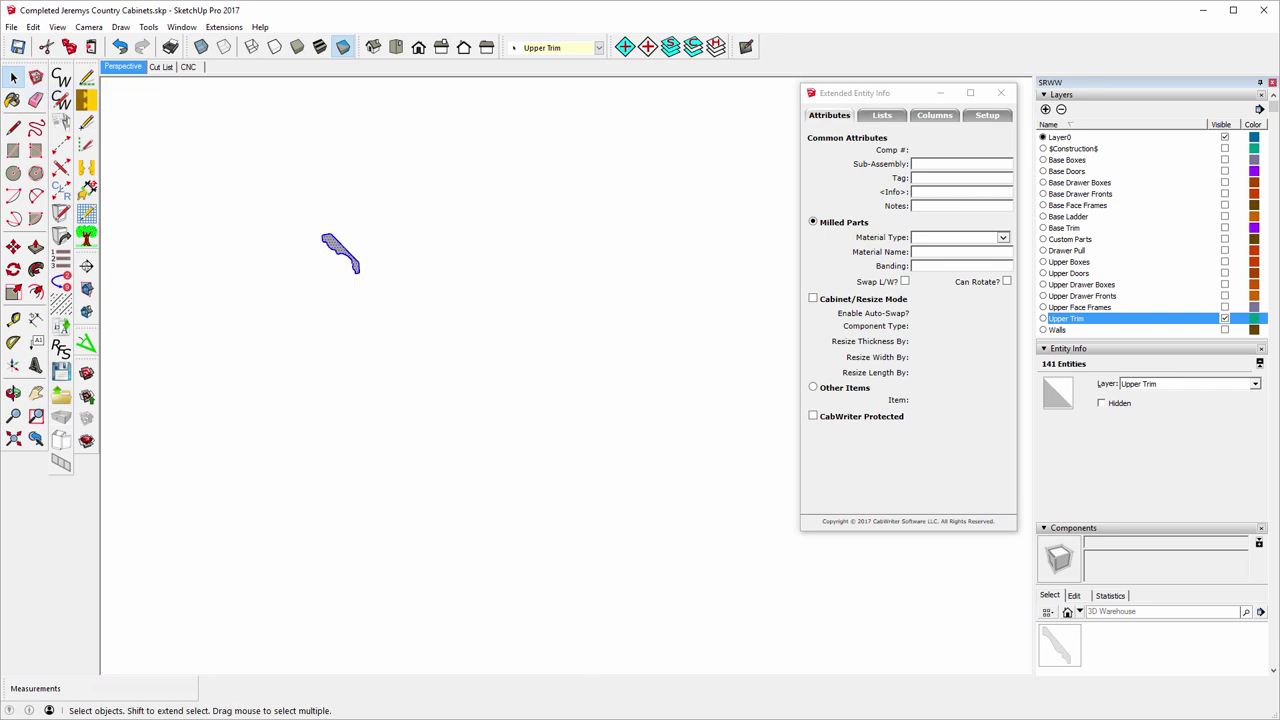
- Open a new untitled model in a second SketchUp window and paste the copied crown profile near the origin
mouse_move(605, 719)
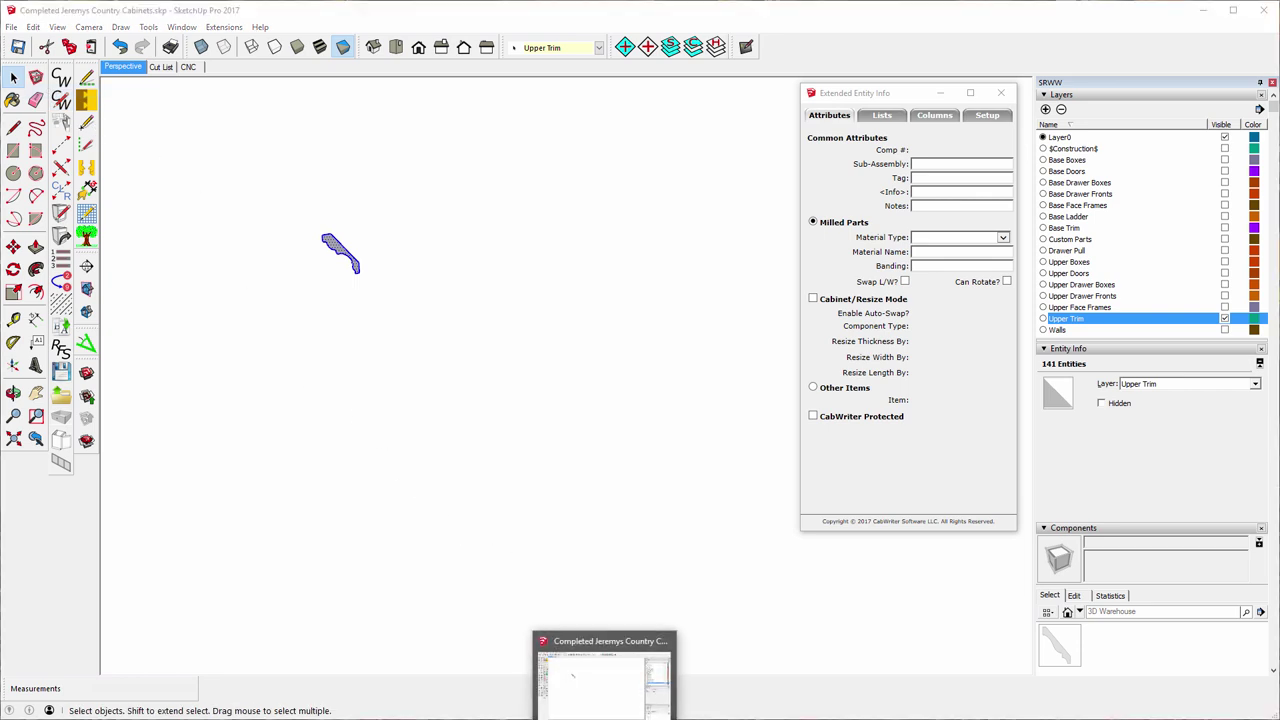
right_click(604, 719)
left_click(566, 679)
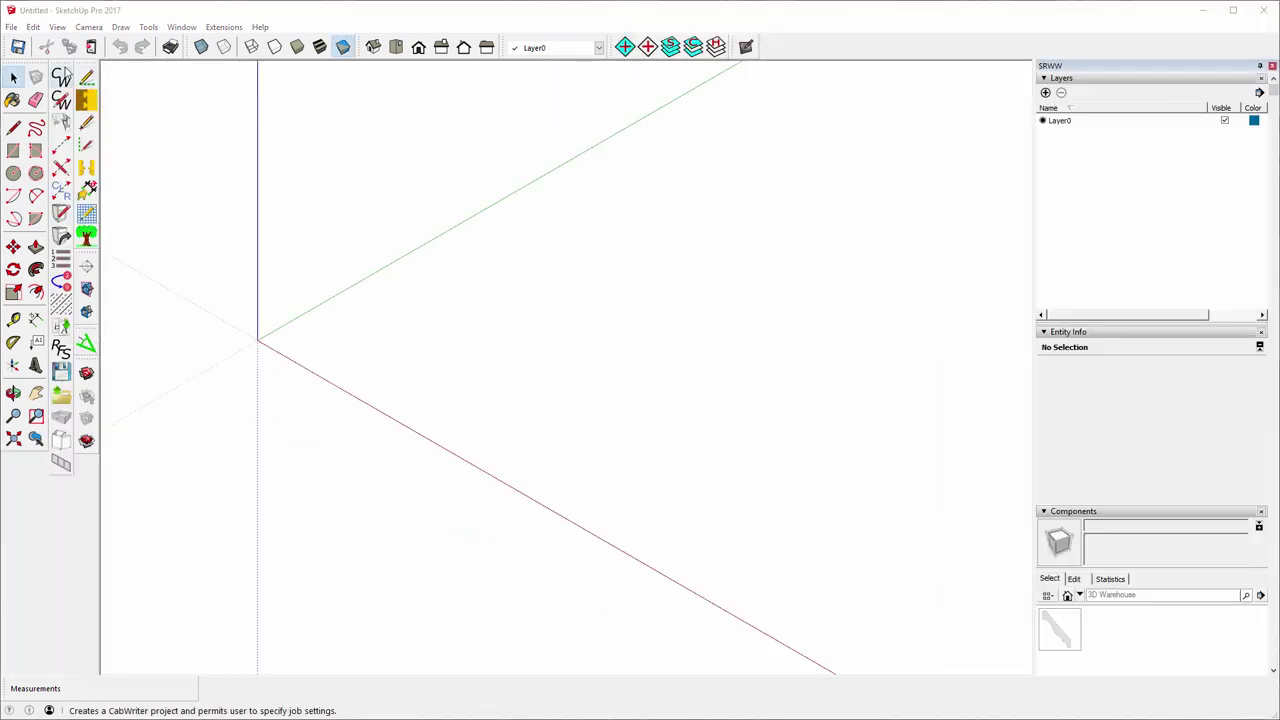
left_click(34, 27)
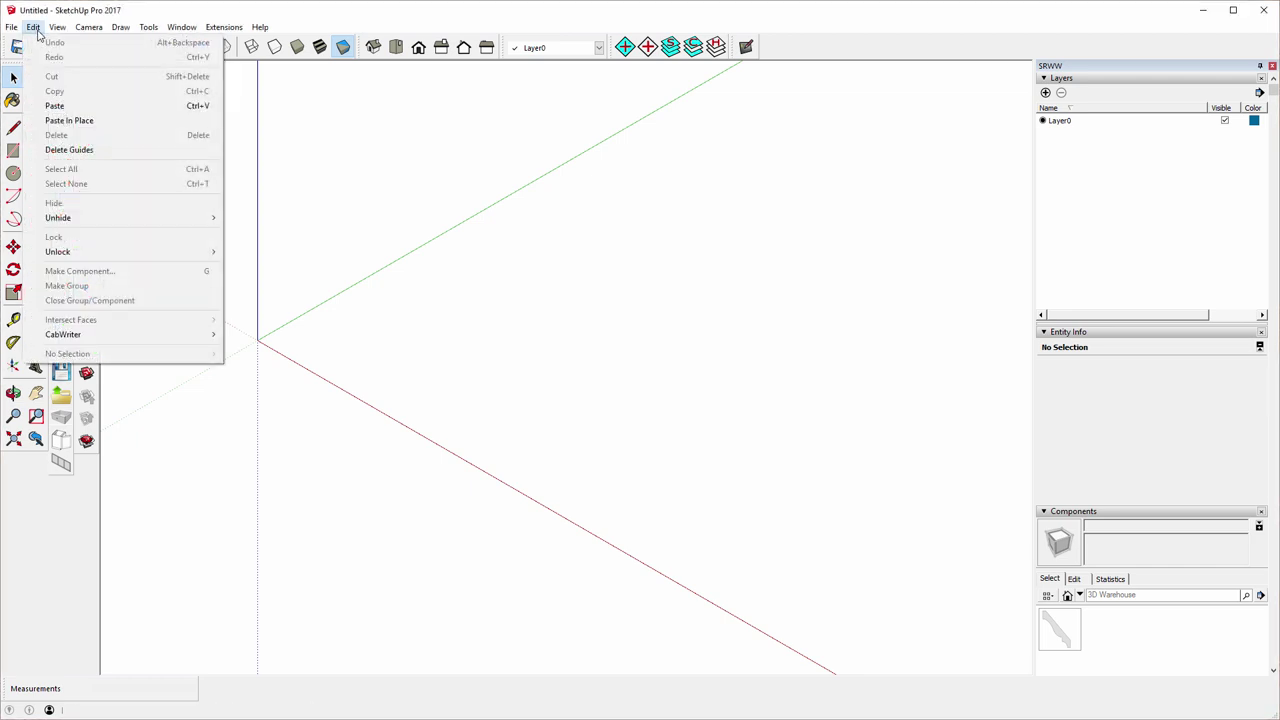
left_click(55, 106)
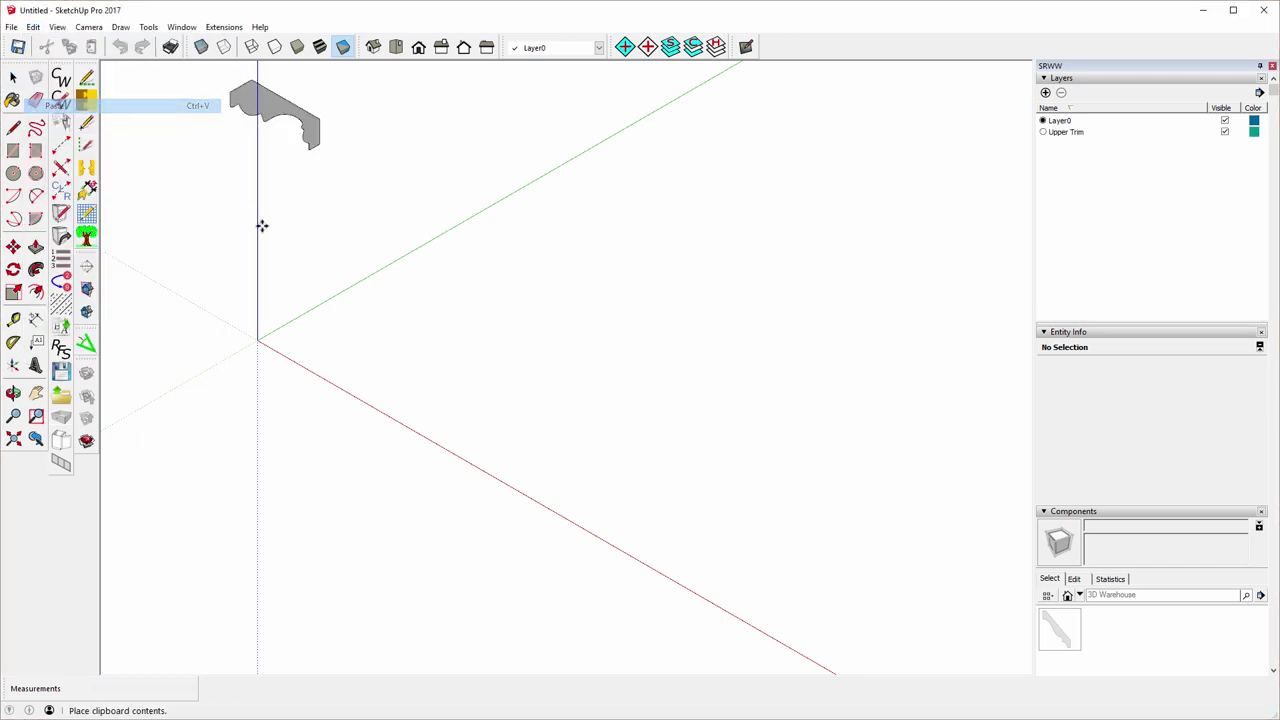
left_click(198, 313)
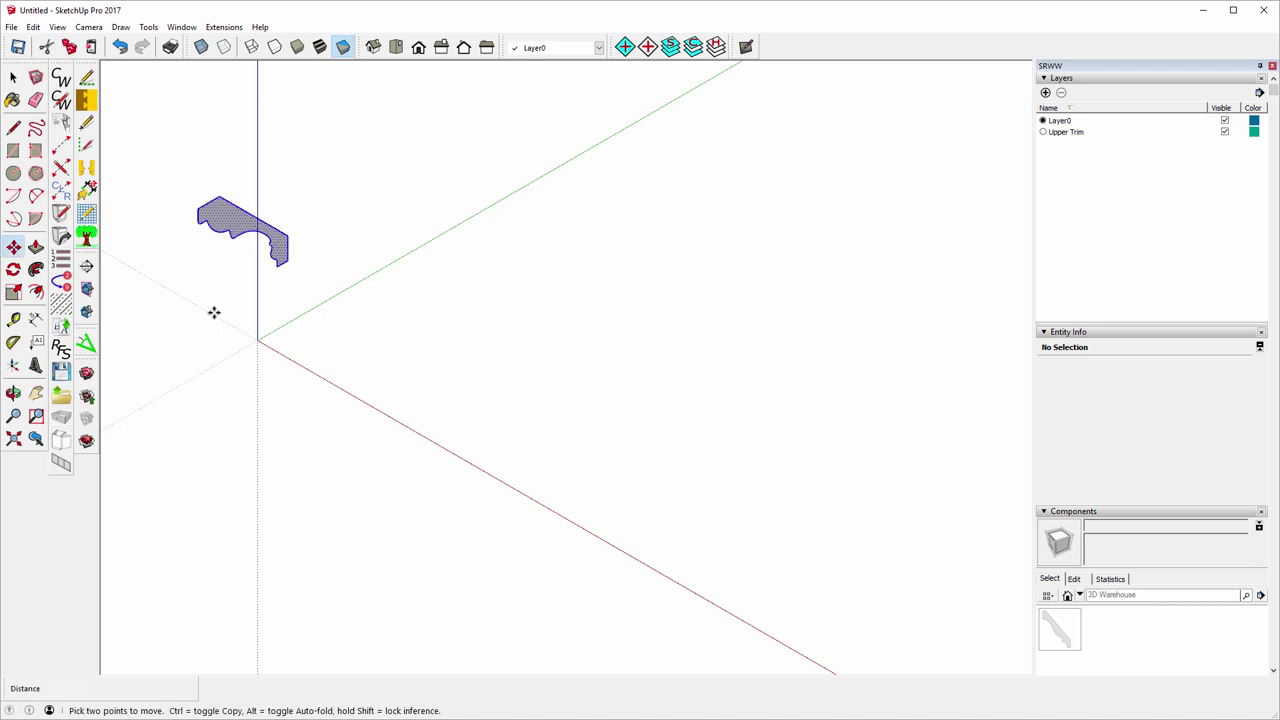
- Move the pasted profile by the lower end of its straight back edge onto the origin
left_click(284, 260)
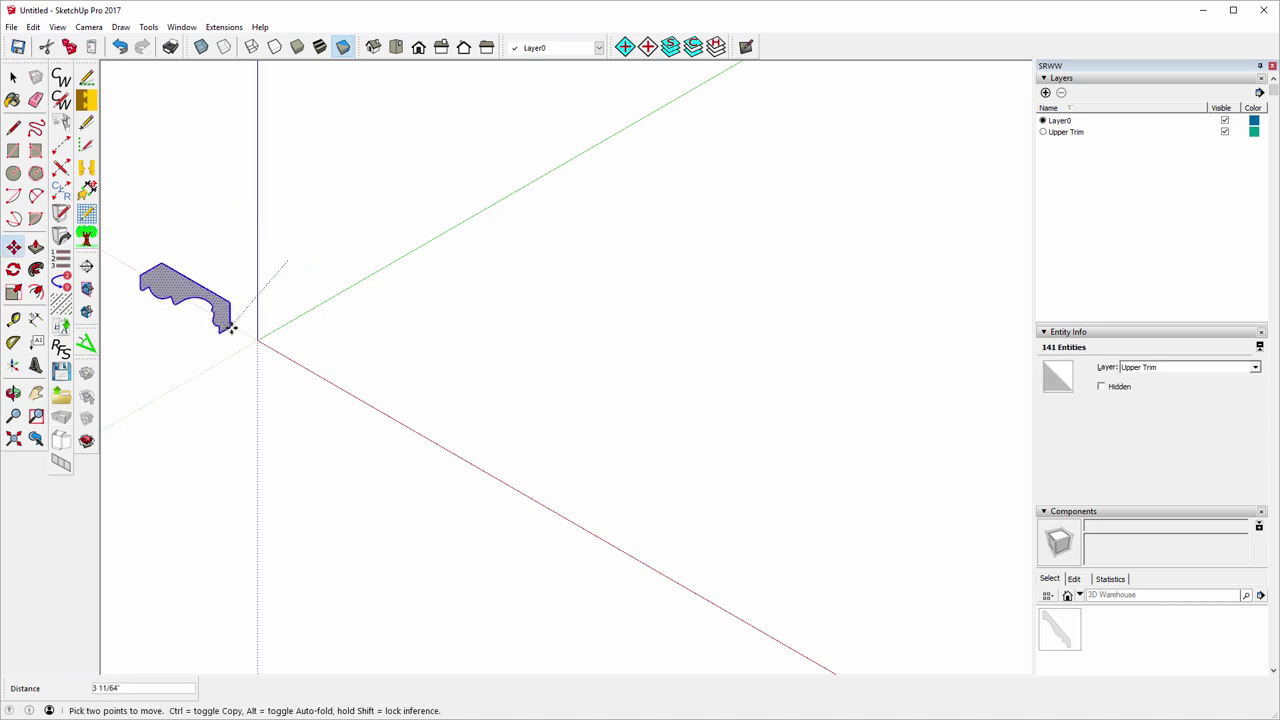
scroll(240, 345, "up", 5)
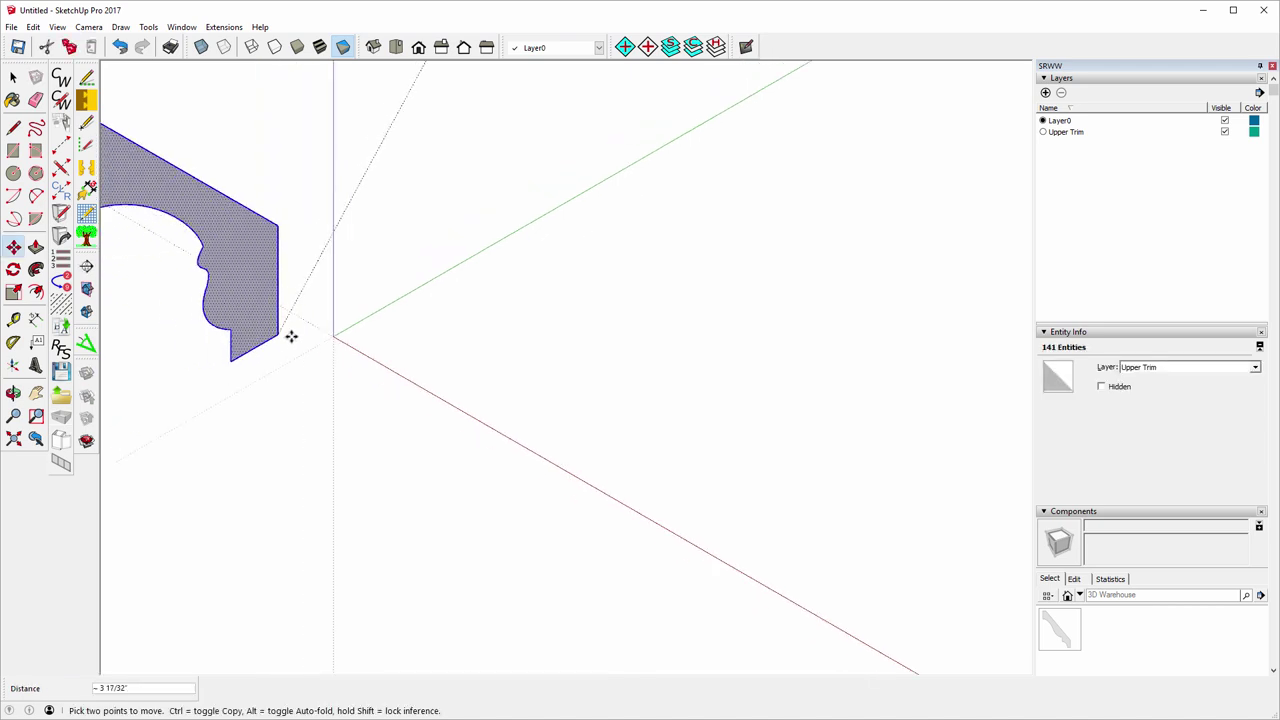
left_click(332, 335)
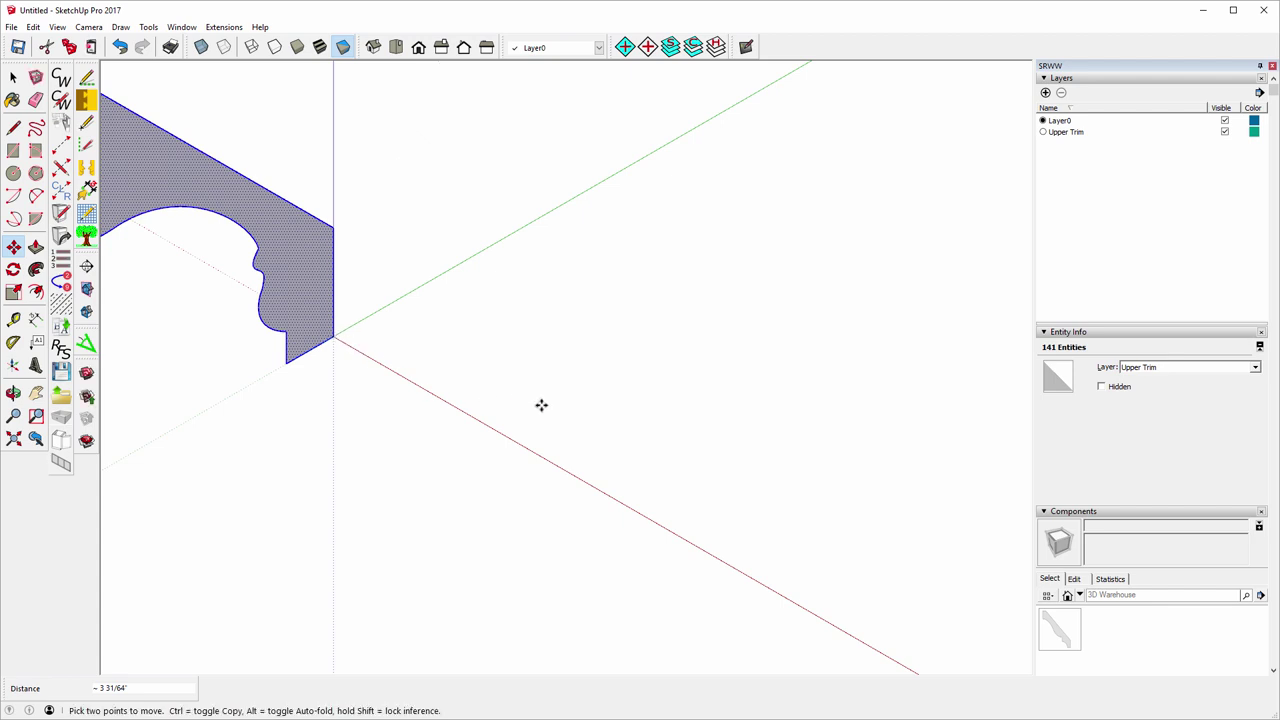
- Copy the crown profile 12" along the green axis from the origin
scroll(548, 385, "down", 4)
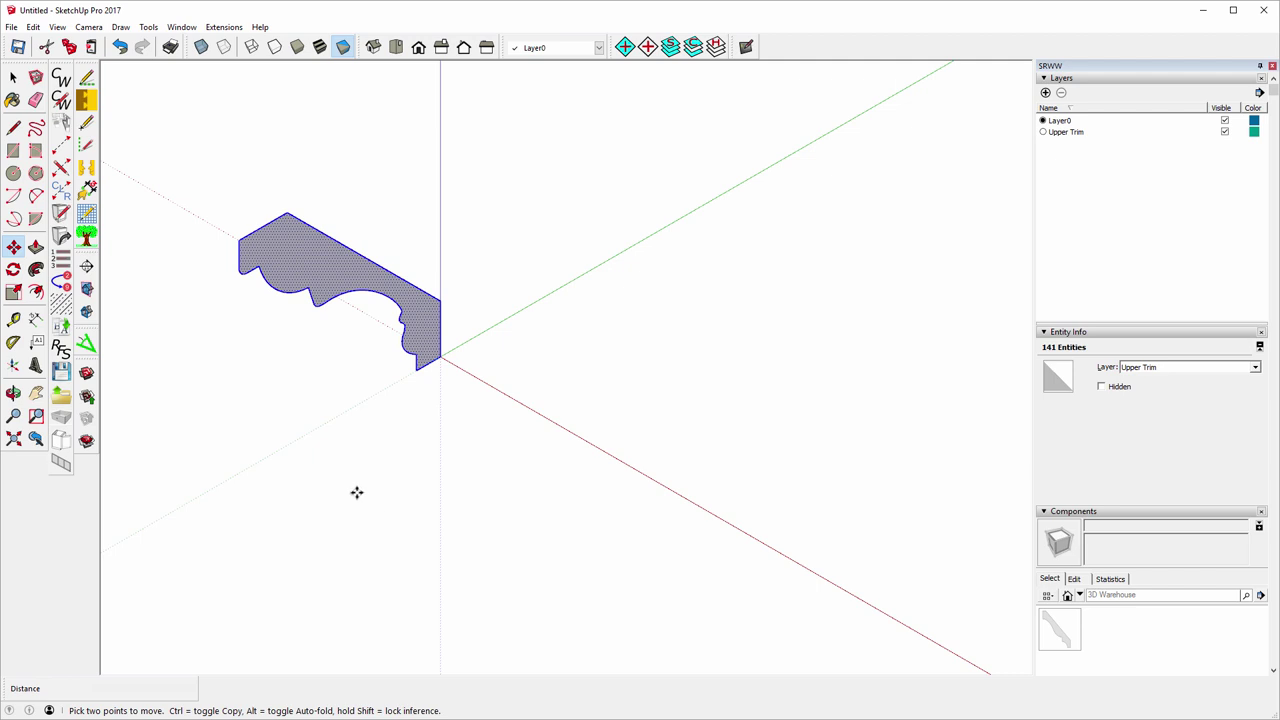
scroll(300, 514, "down", 1)
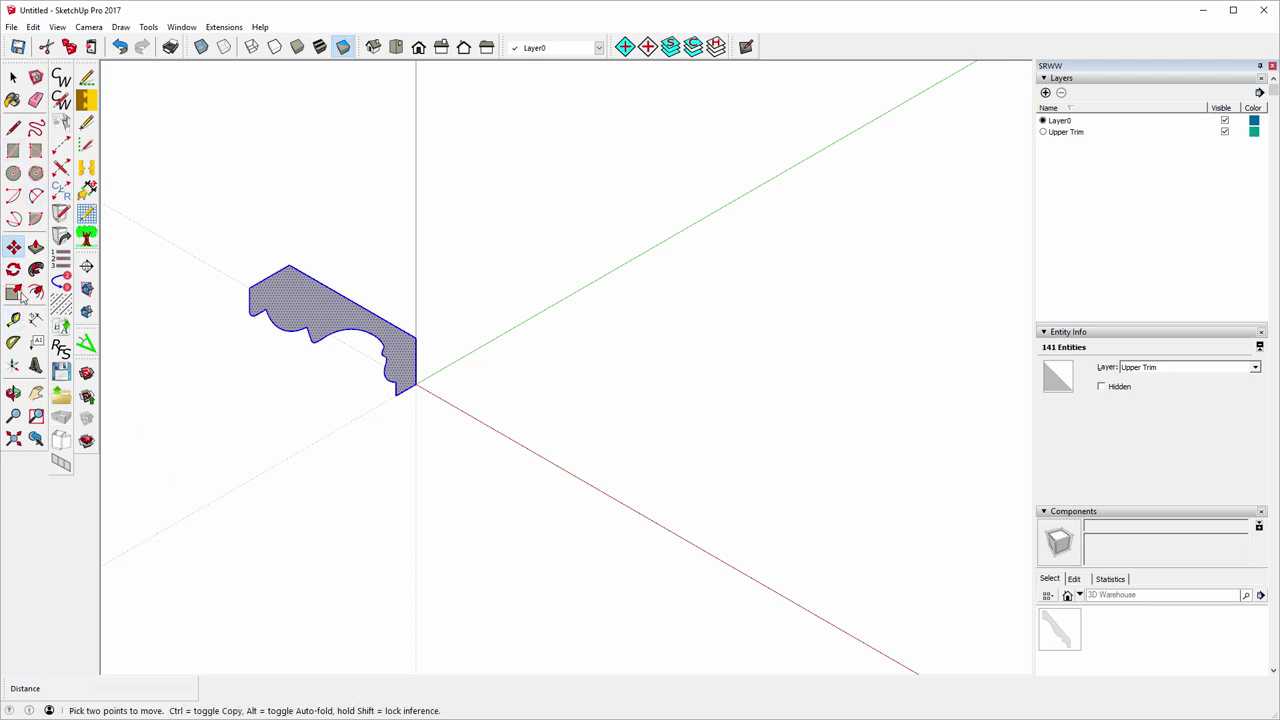
left_click(14, 249)
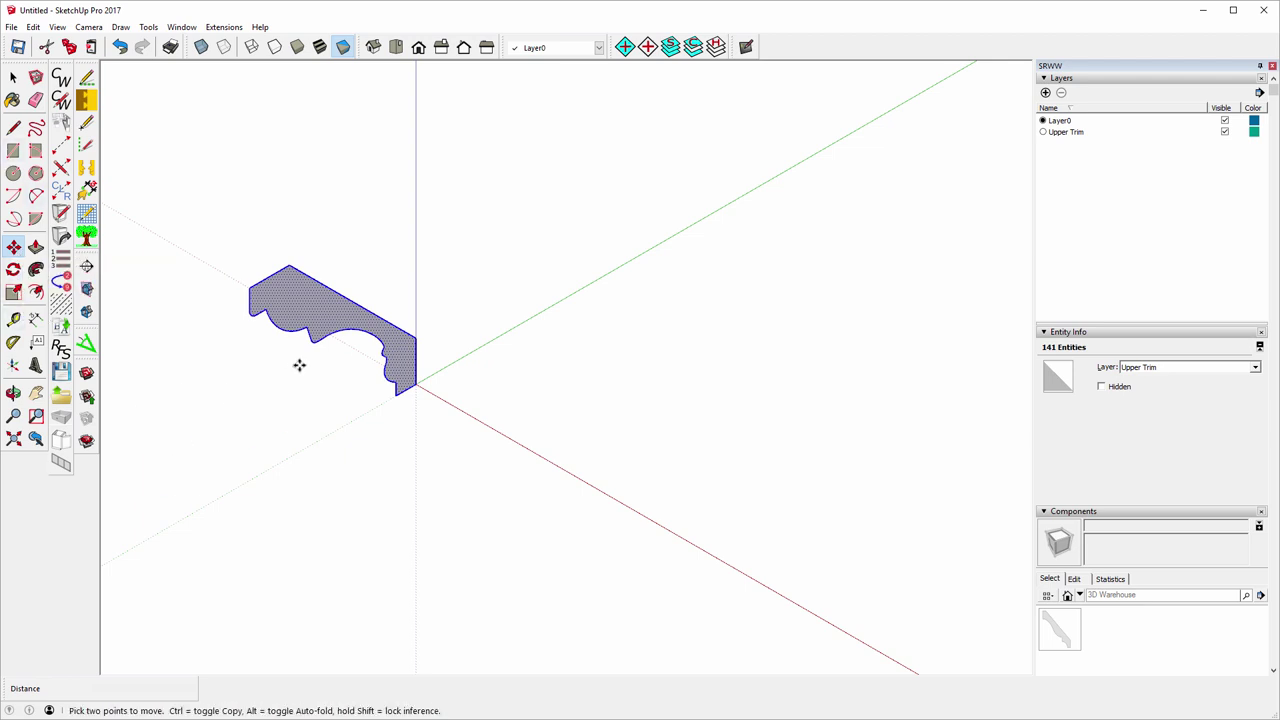
left_click(416, 383)
key("ctrl")
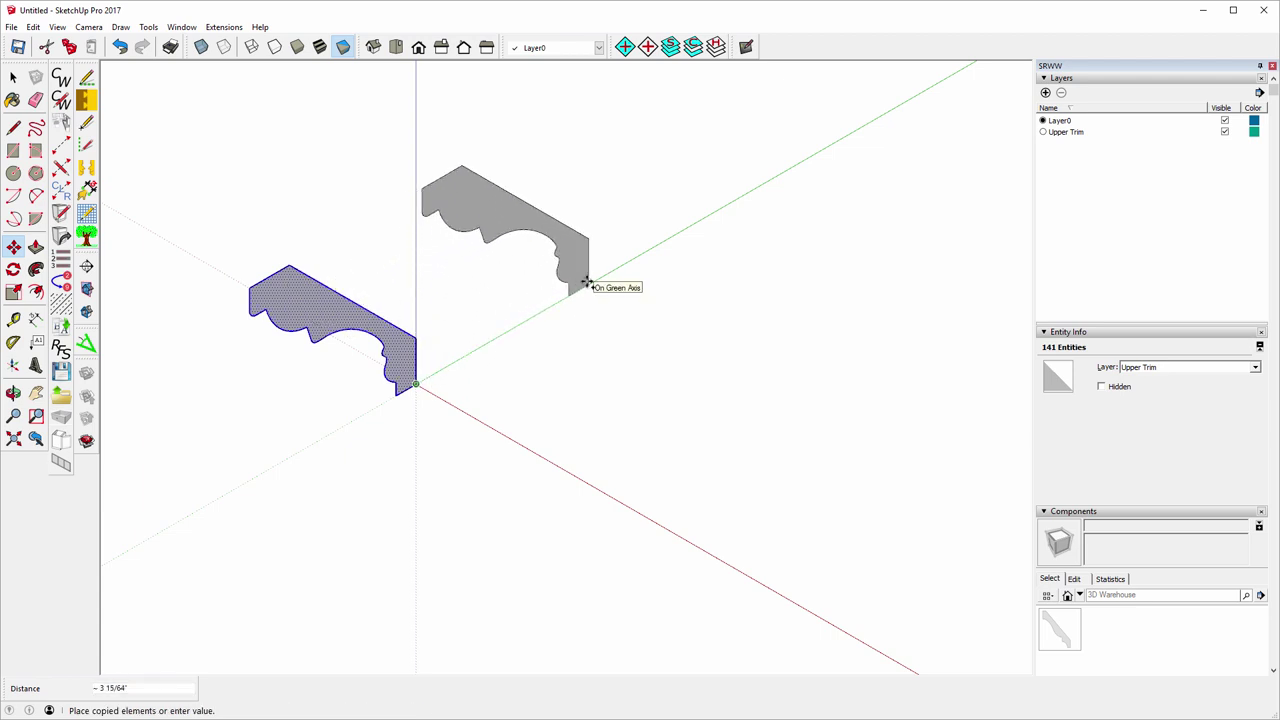
type("12")
key("Return")
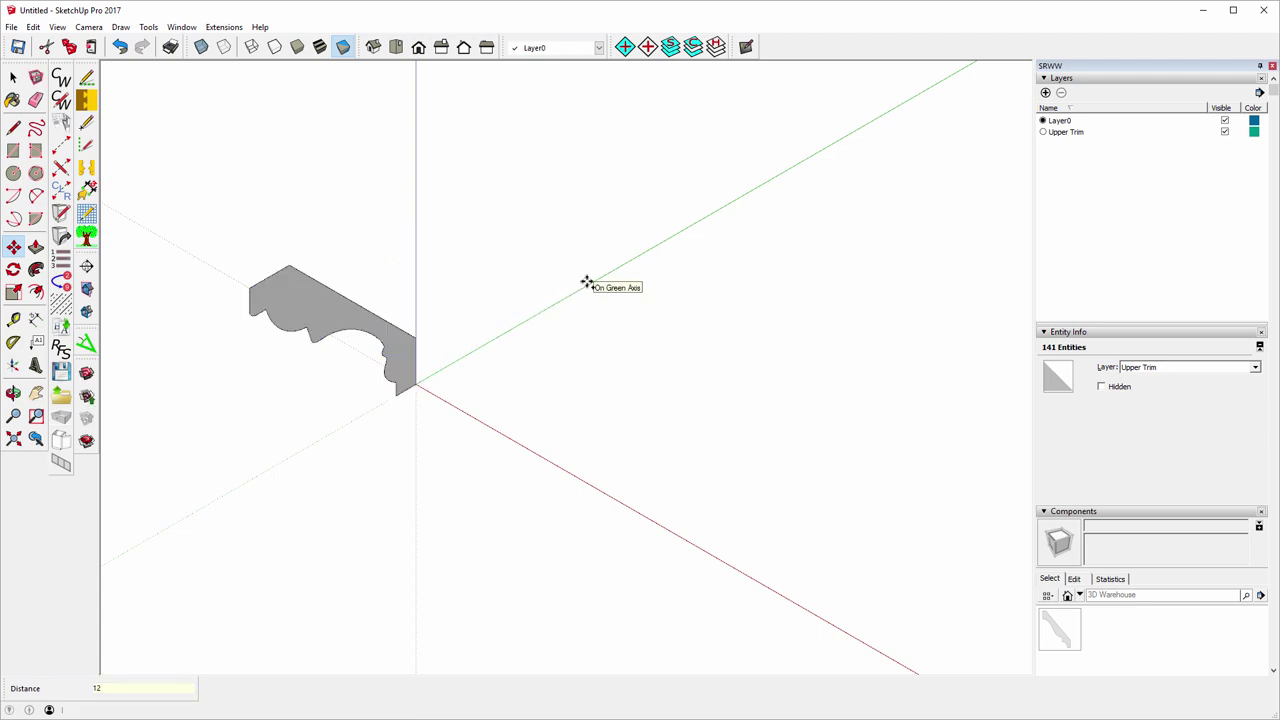
scroll(360, 451, "down", 3)
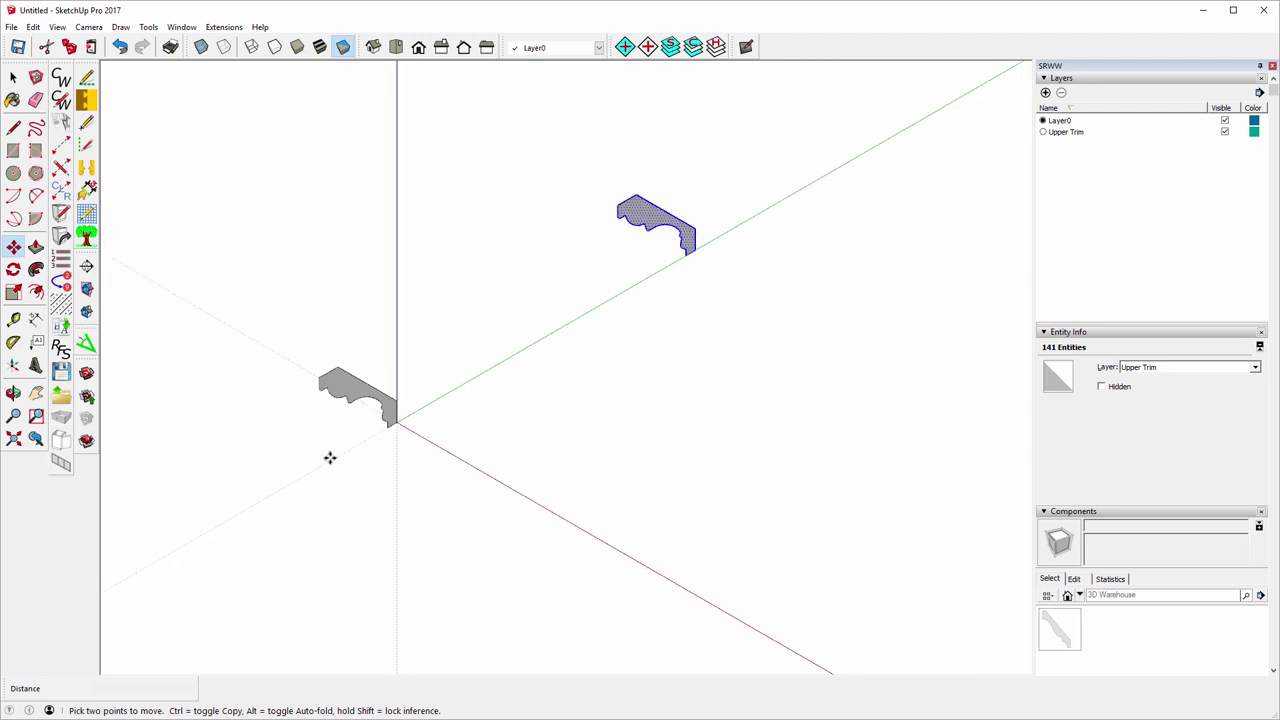
- Make the crown profile at the origin into a component, entering a first name as its definition name
left_click(13, 77)
left_click_drag(269, 345, 442, 475)
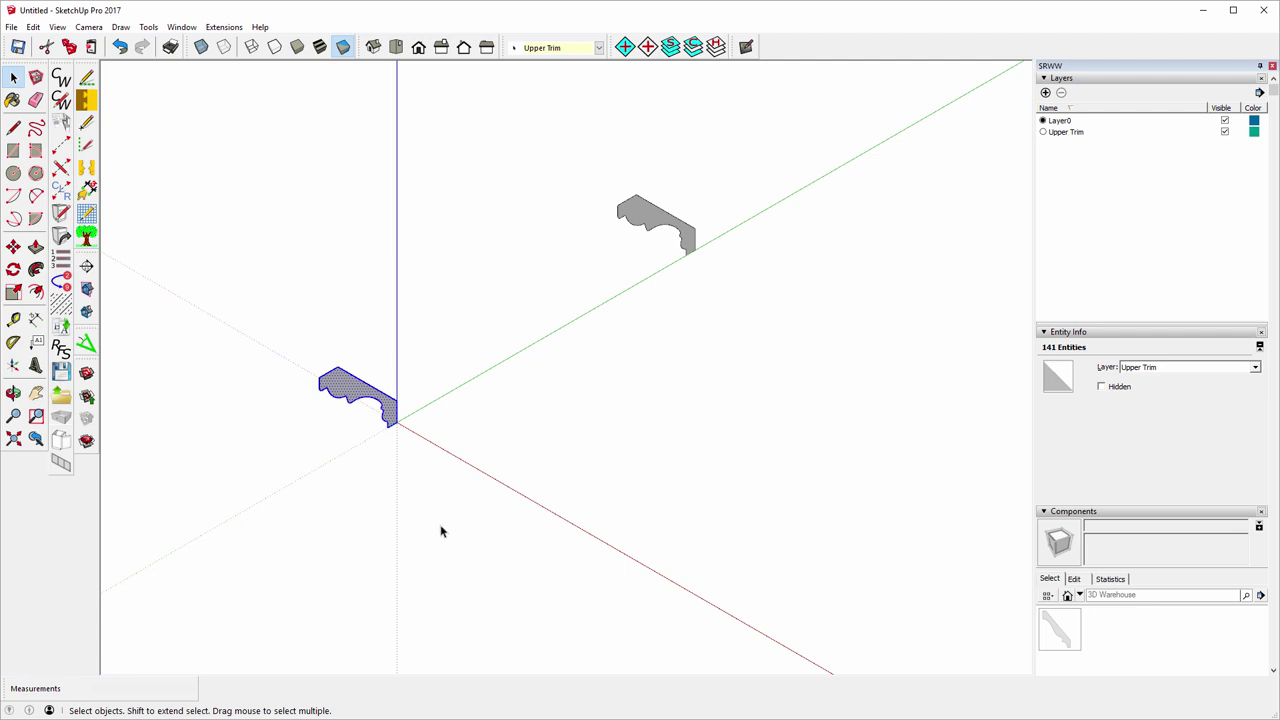
right_click(331, 390)
left_click(386, 487)
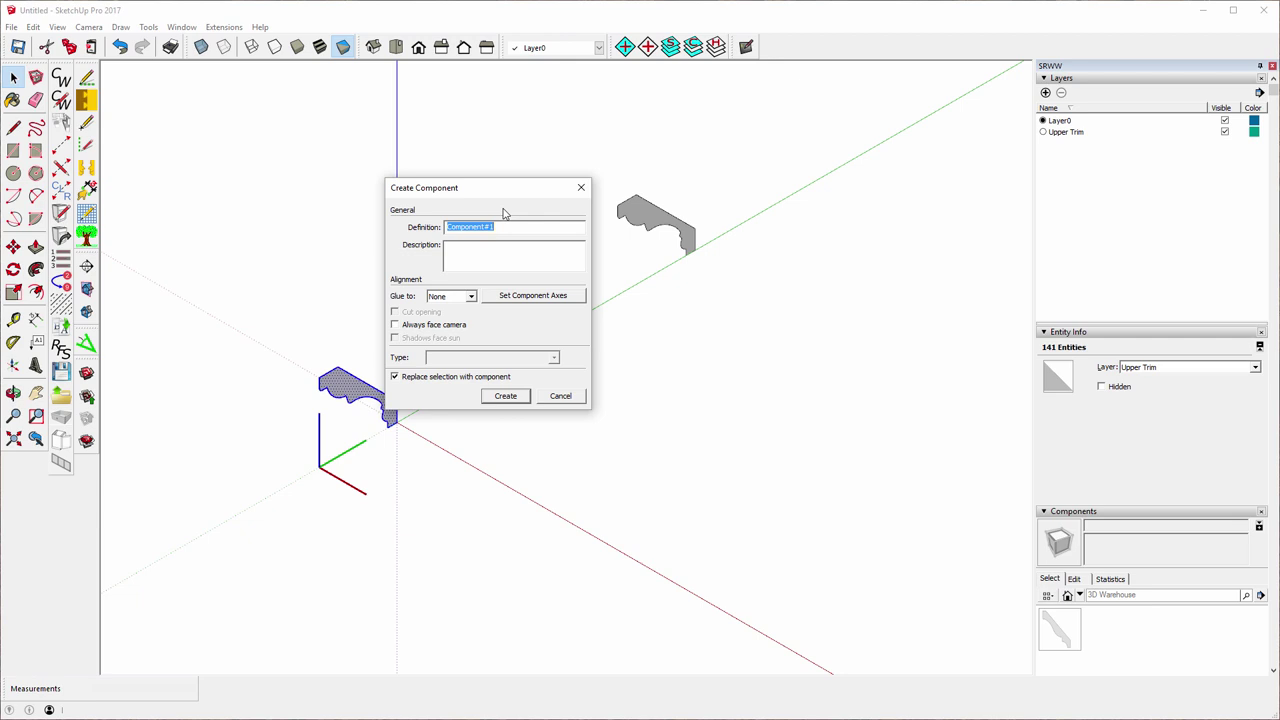
type("3")
left_click(505, 396)
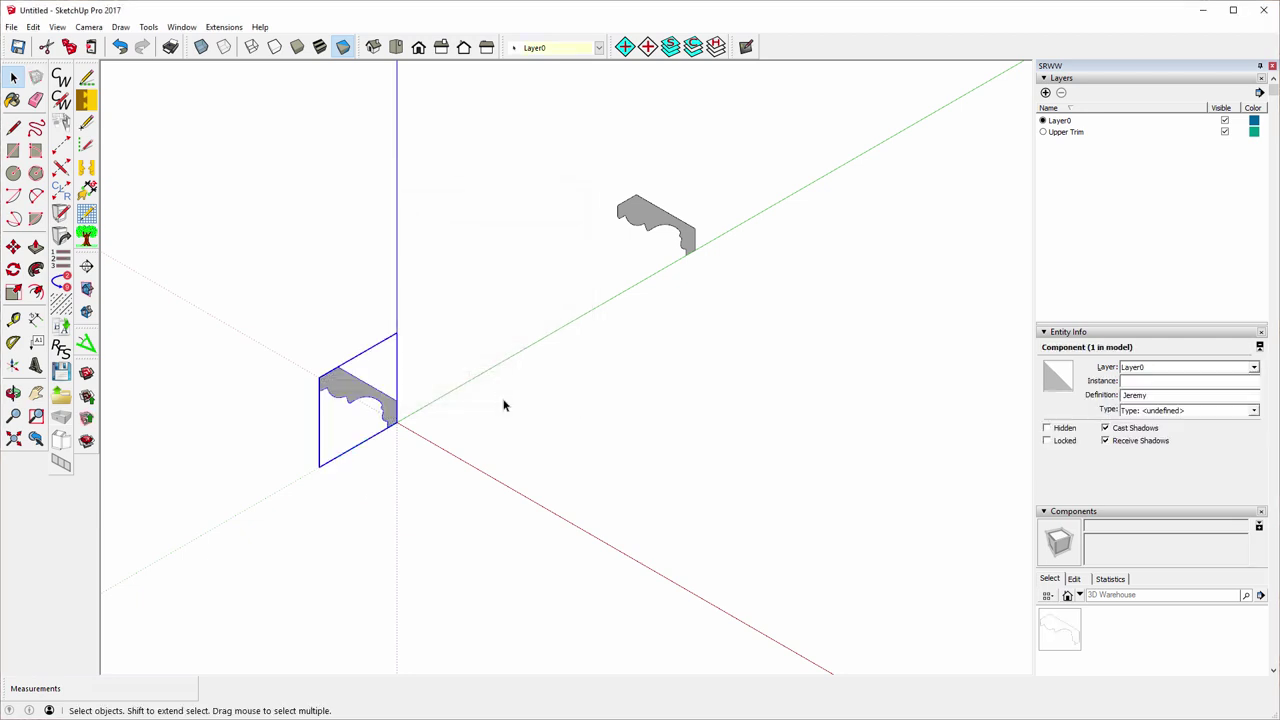
- Draw a five-edge zigzag path from the lower corner of the profile away from the origin, alternating 13" along red and 30" along green
left_click(503, 403)
scroll(190, 300, "down", 5)
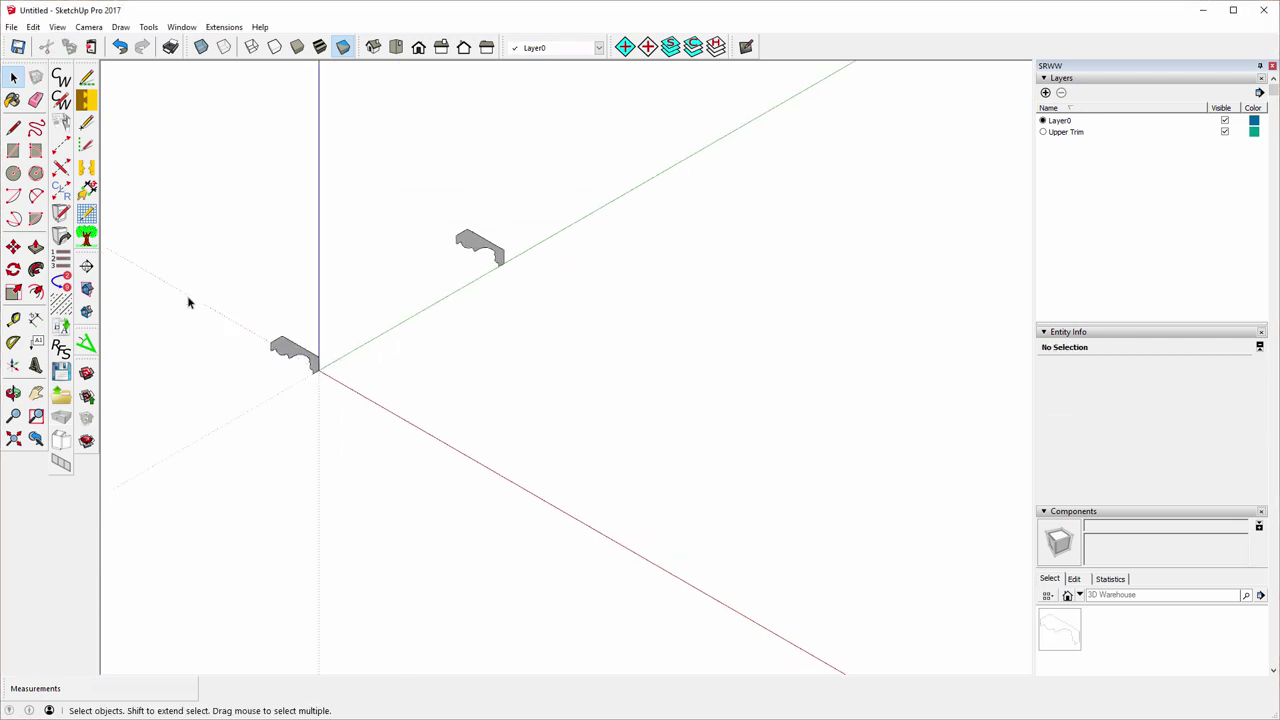
left_click(13, 127)
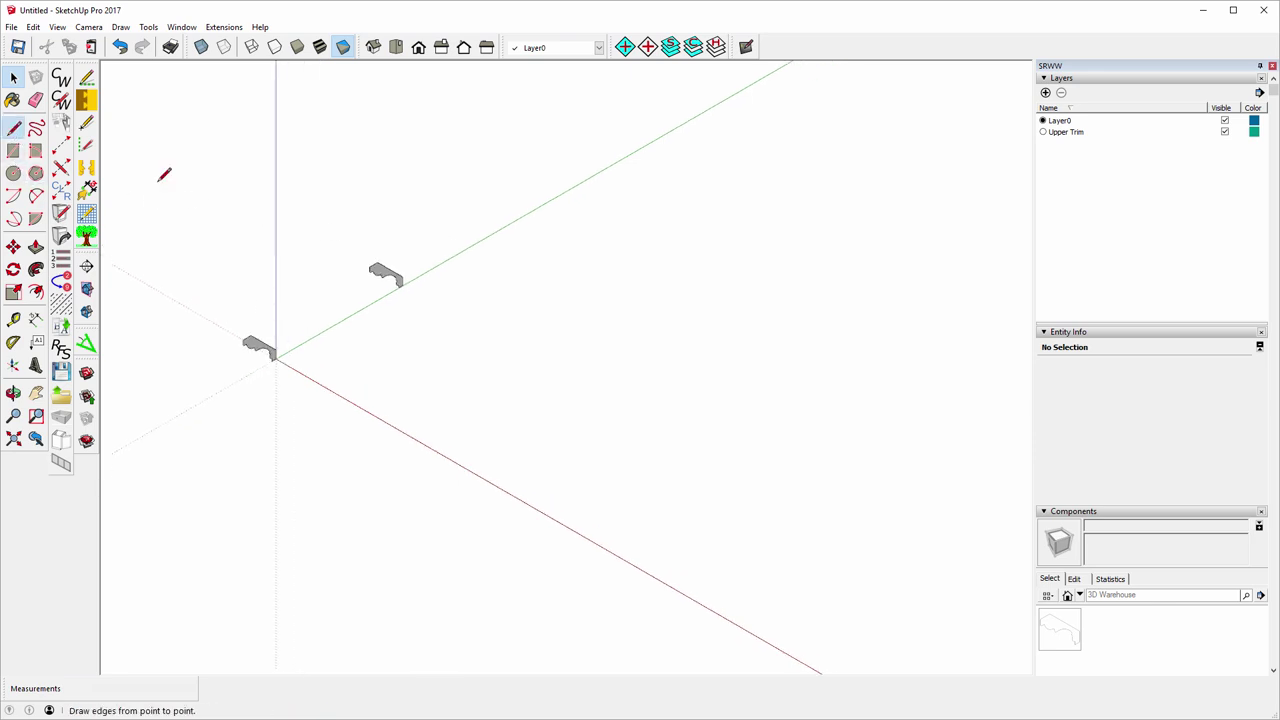
left_click(401, 284)
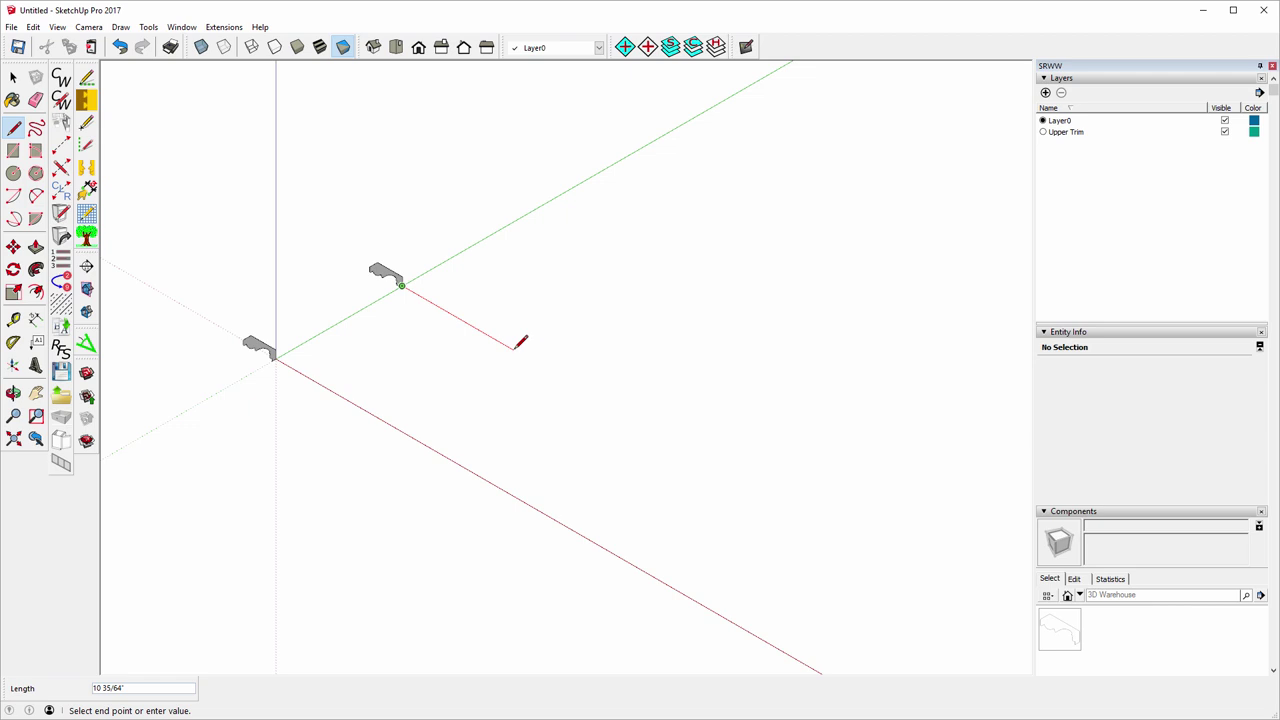
key("Return")
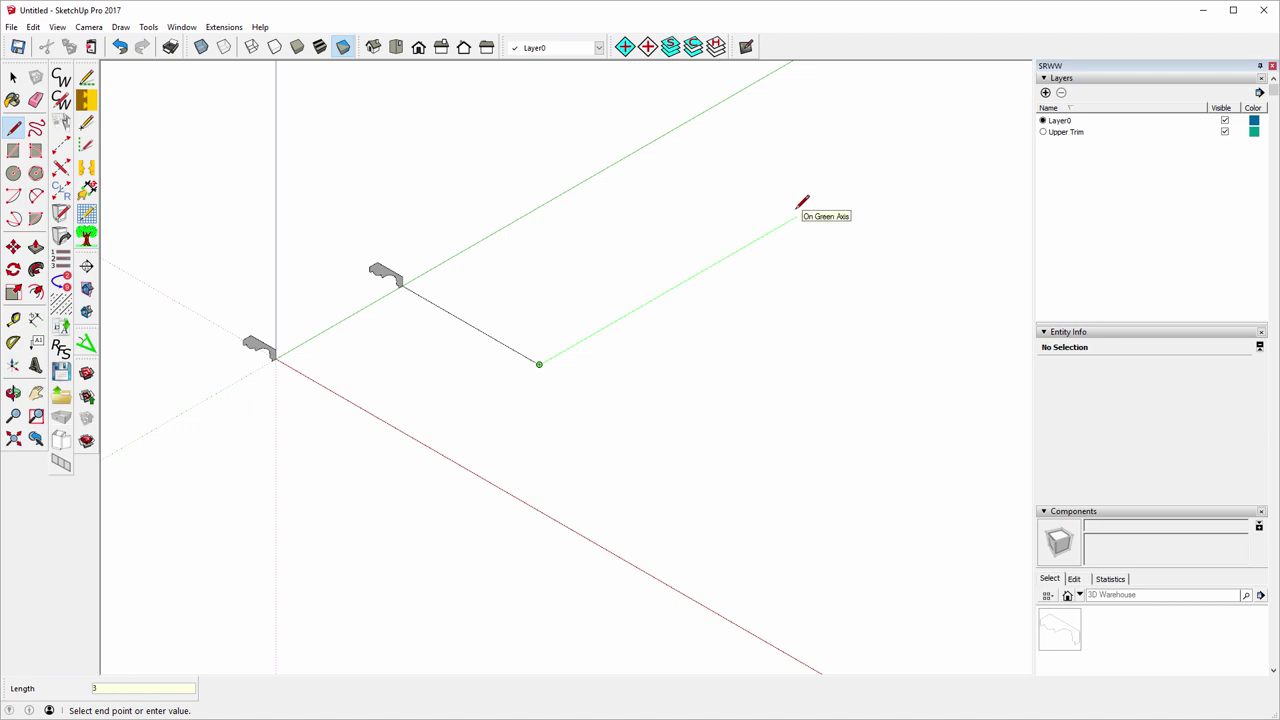
key("Return")
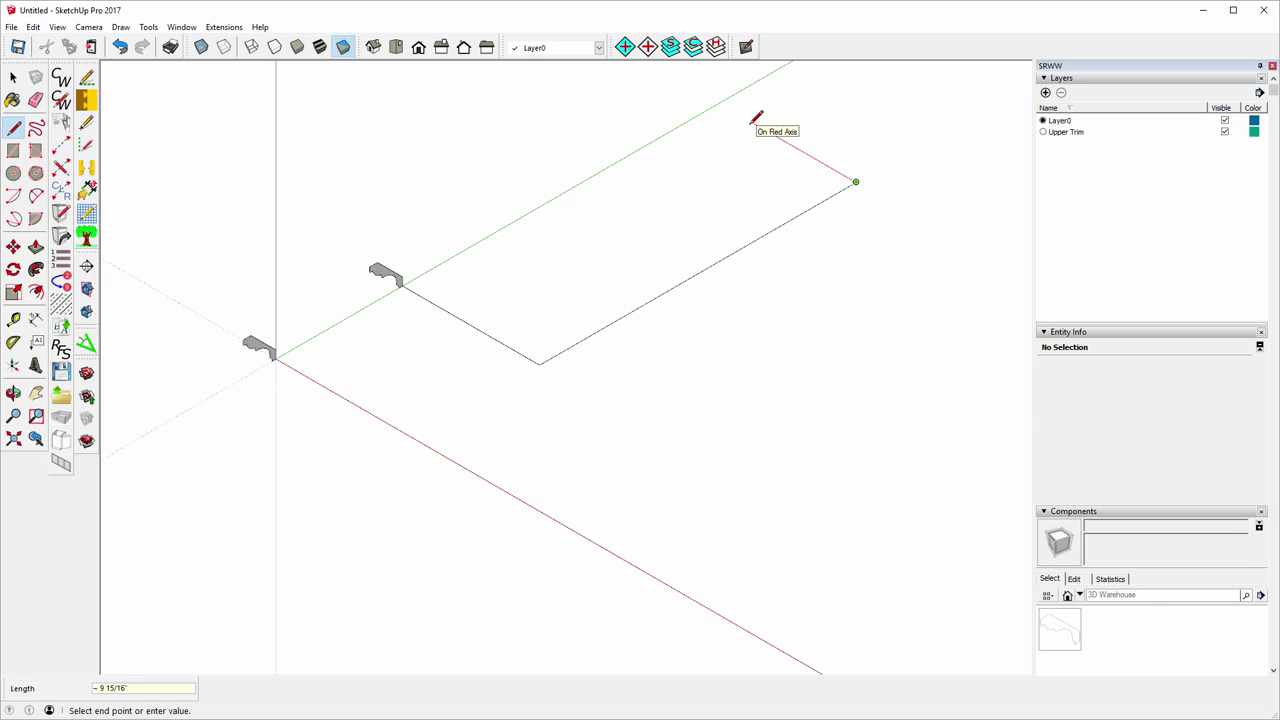
key("Return")
scroll(314, 574, "down", 5)
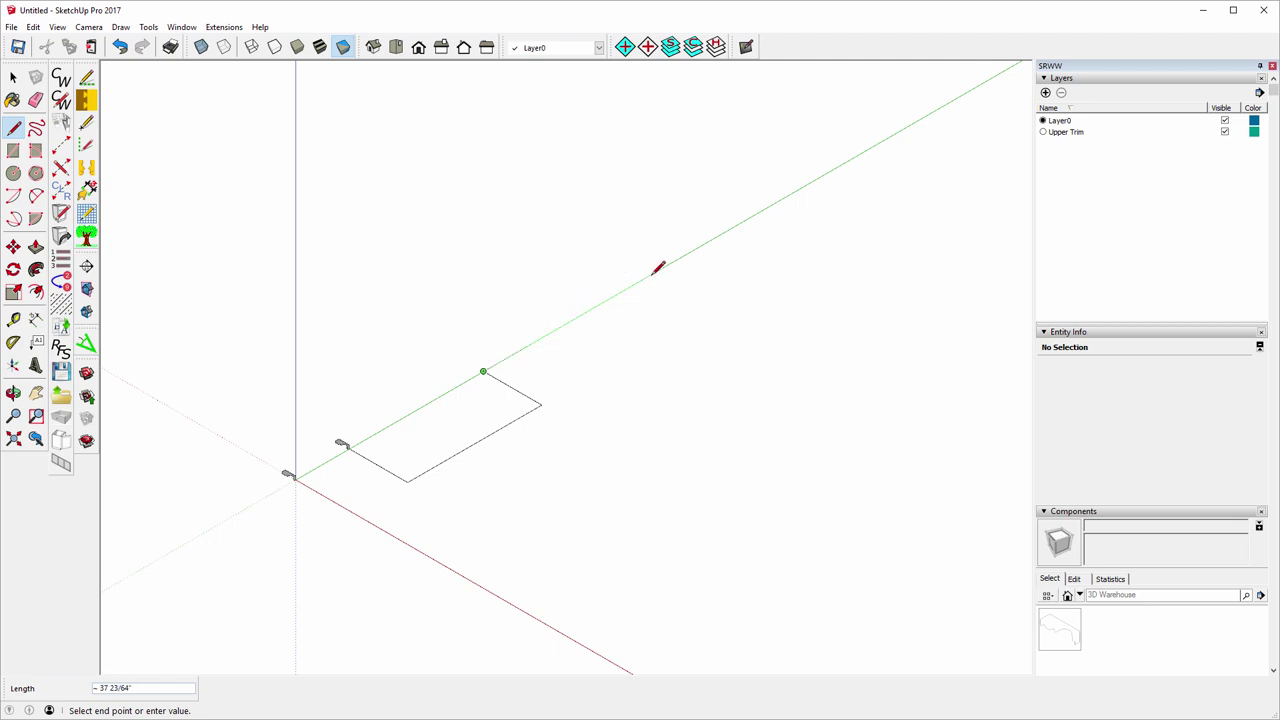
type("30")
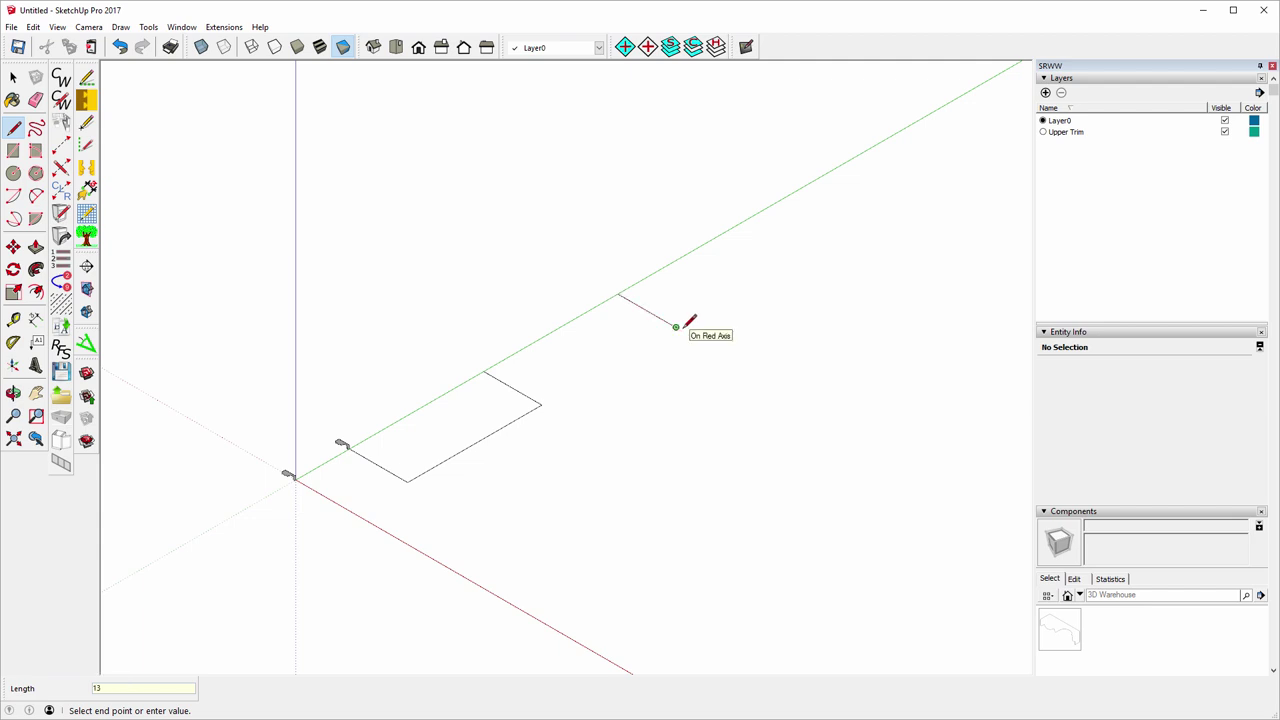
type("13")
key("Return")
key("Escape")
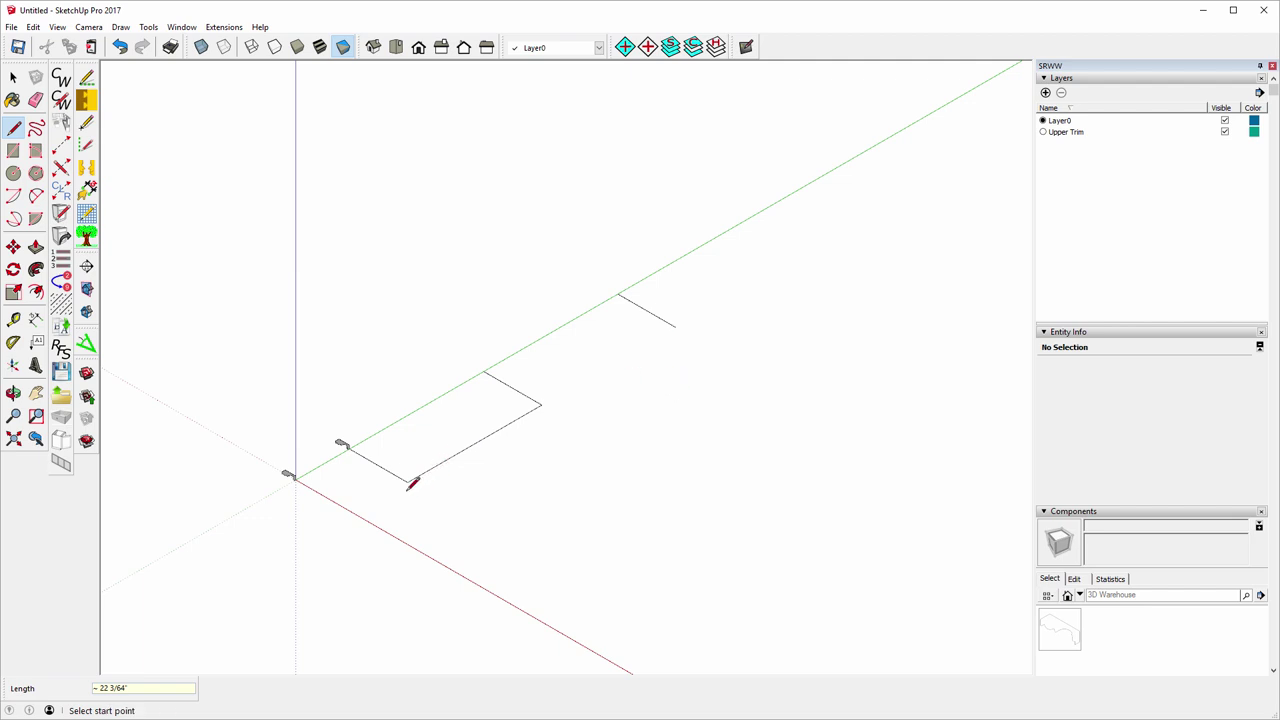
- Sweep the moulding profile along all five edges of the zigzag path with Follow Me
left_click(14, 78)
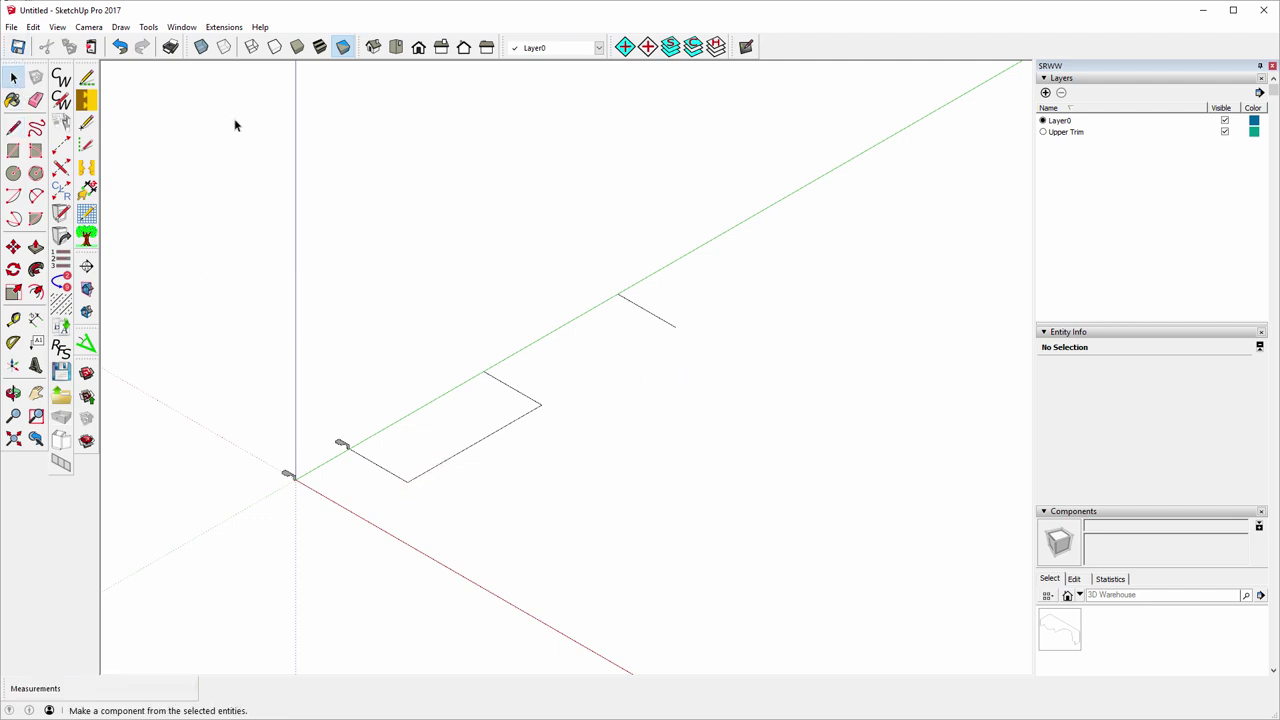
left_click(643, 311)
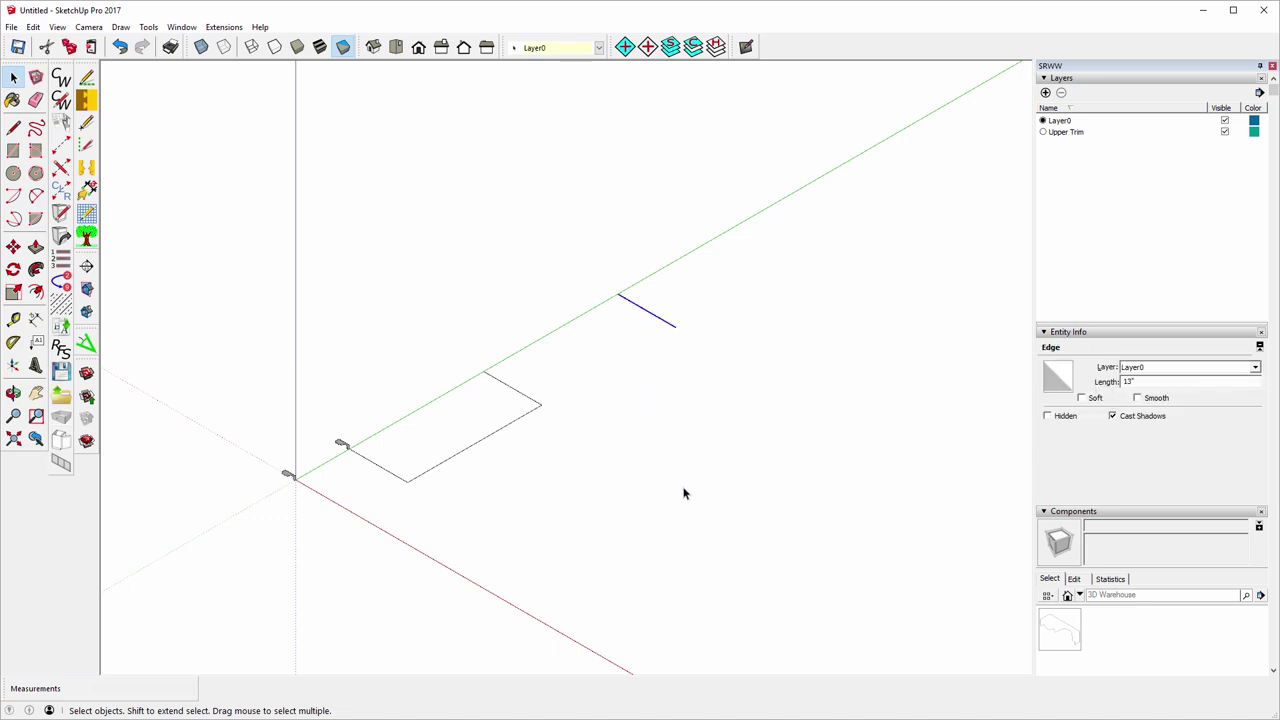
left_click(826, 559)
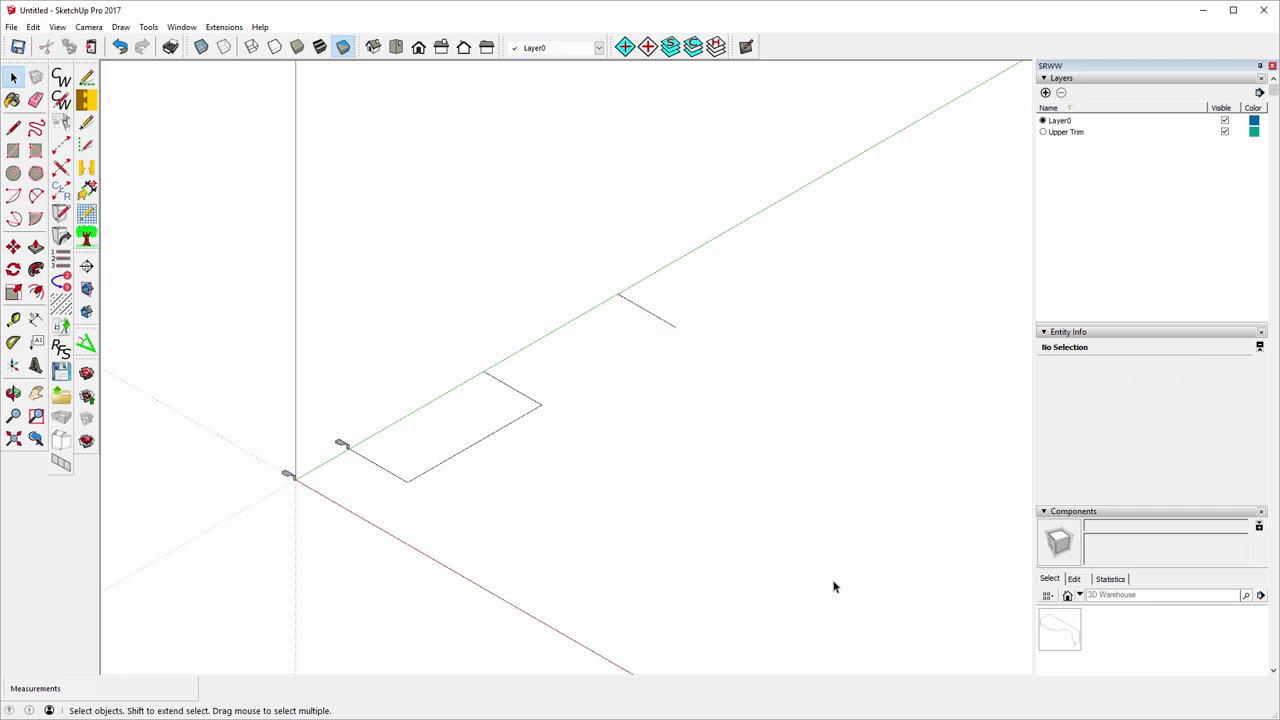
left_click_drag(834, 581, 380, 161)
left_click_drag(380, 161, 380, 158)
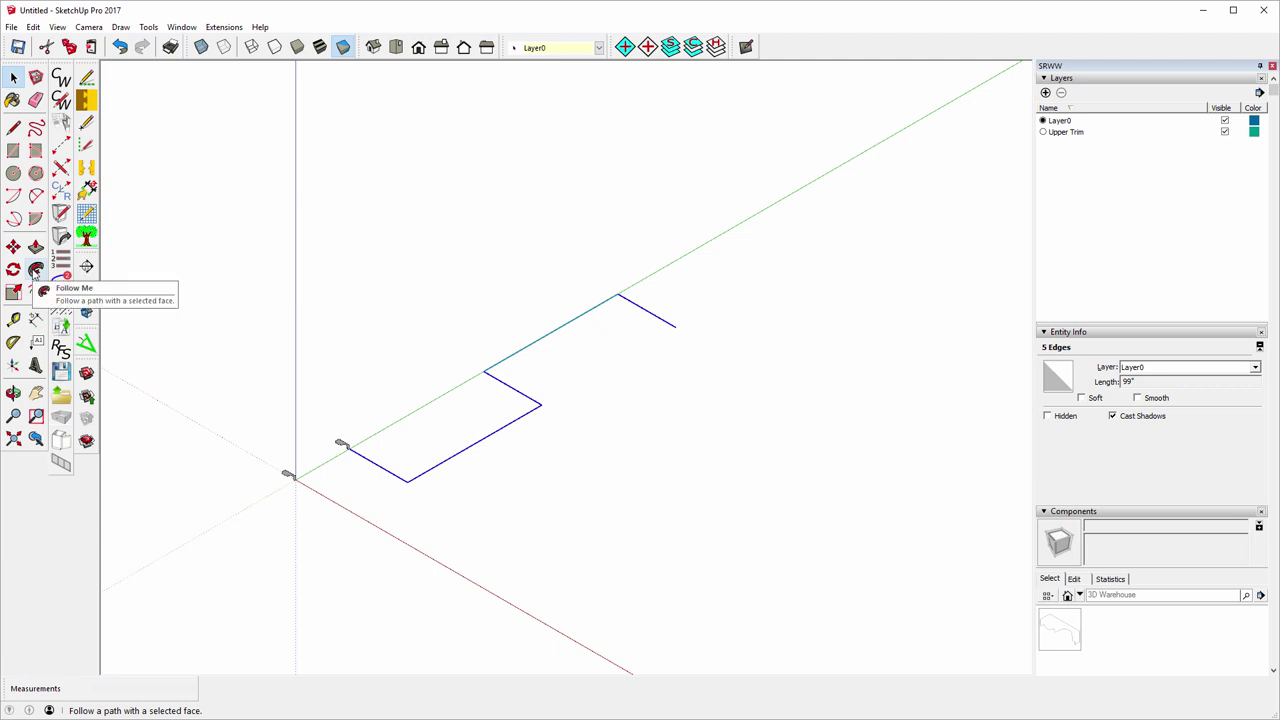
left_click(36, 270)
scroll(360, 468, "up", 3)
left_click(322, 418)
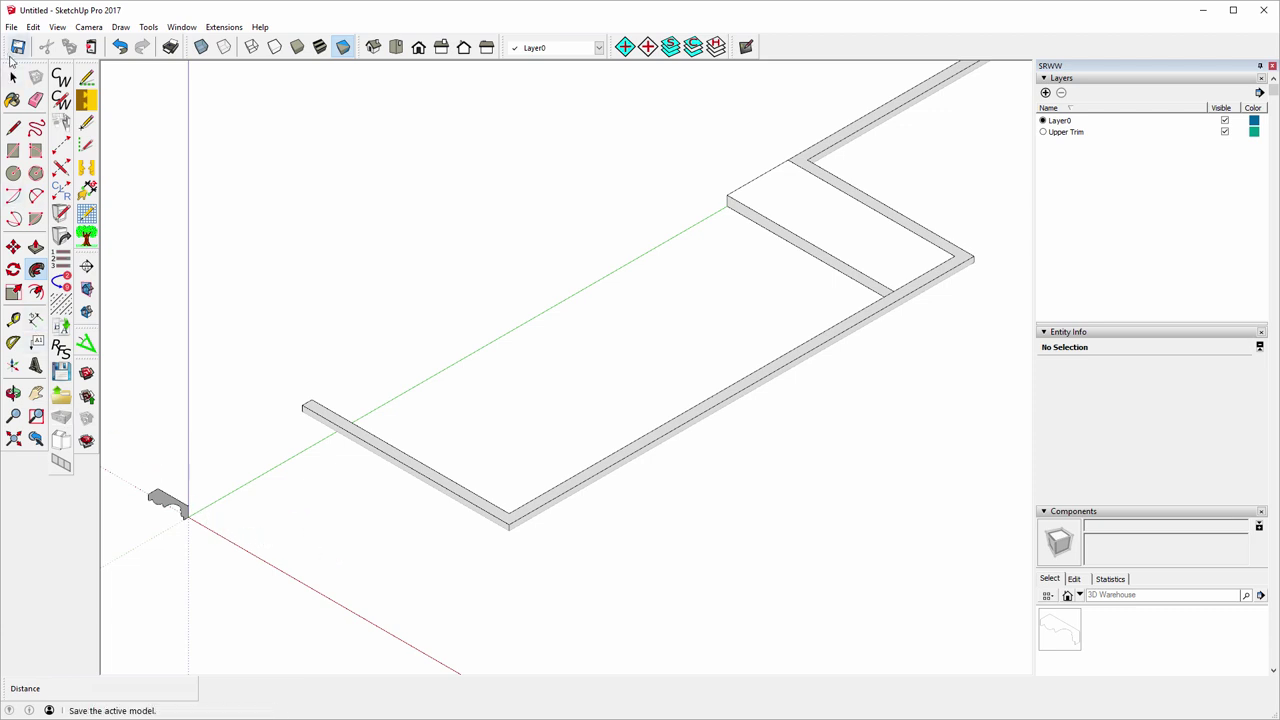
- Draw mitre lines across the moulding's top face at the two outer corners of the first 30" run
left_click(14, 128)
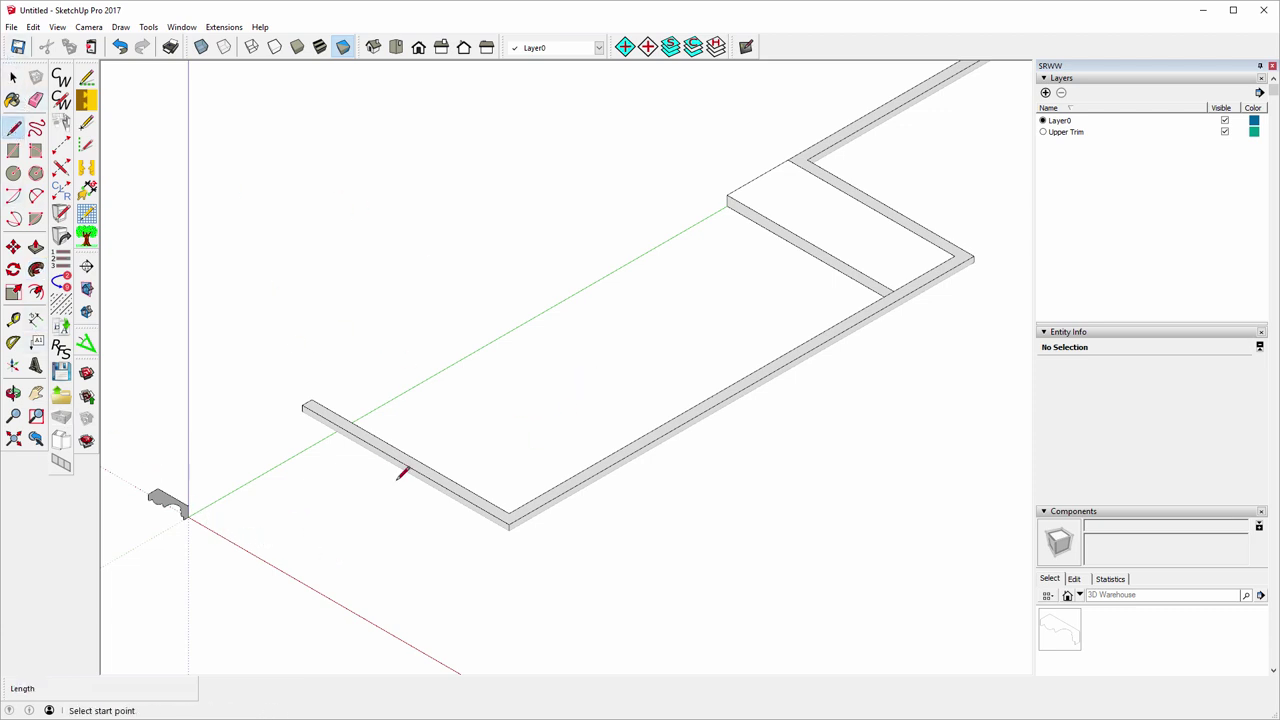
scroll(600, 515, "up", 4)
scroll(560, 521, "up", 2)
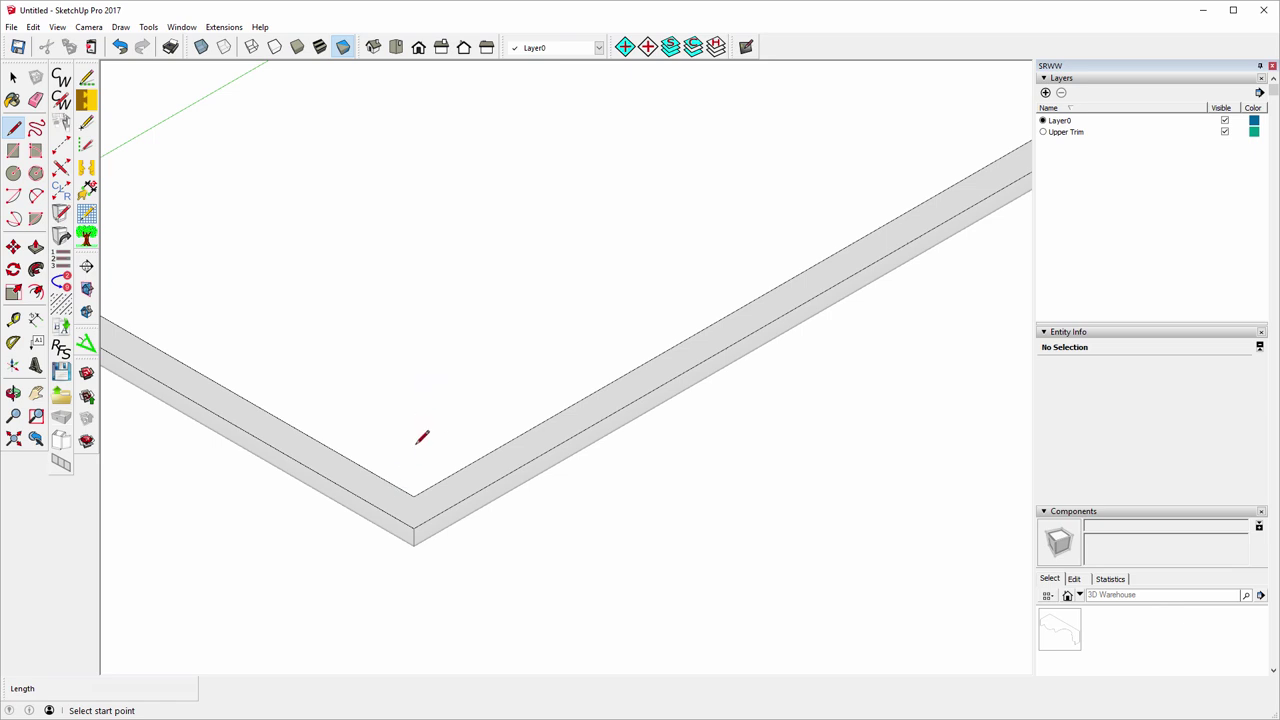
left_click(413, 495)
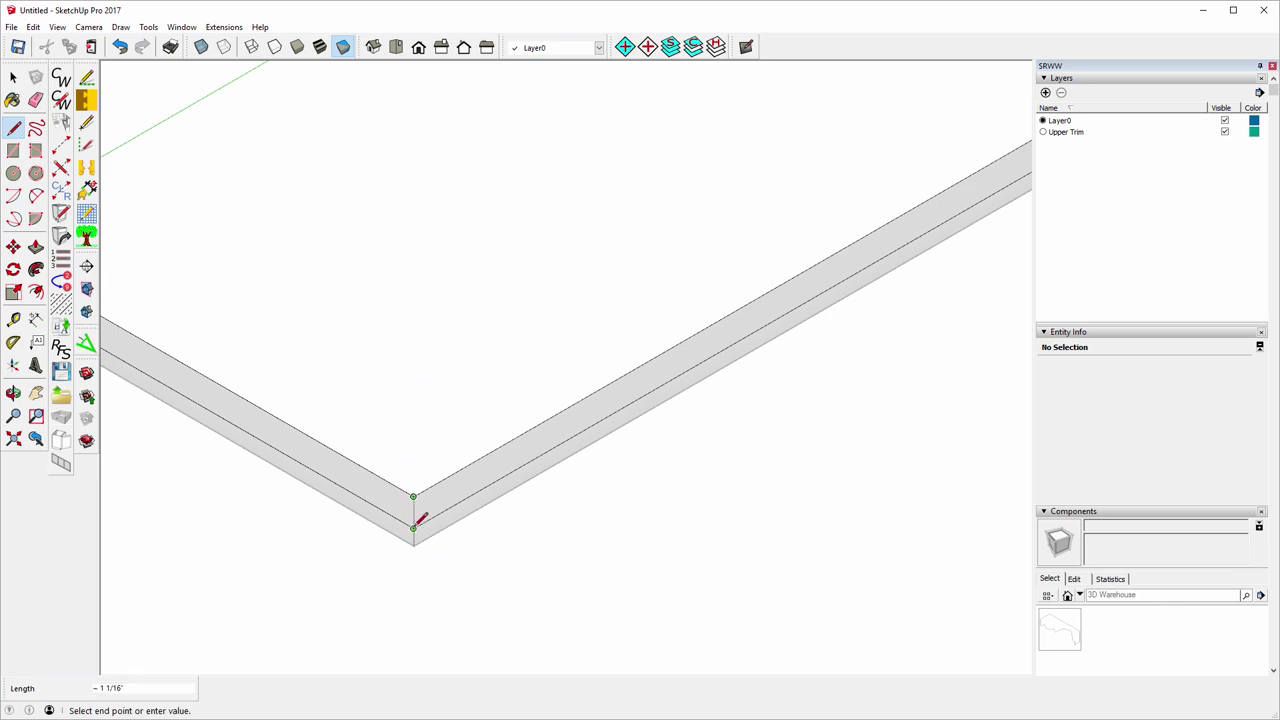
left_click(413, 527)
scroll(326, 591, "down", 6)
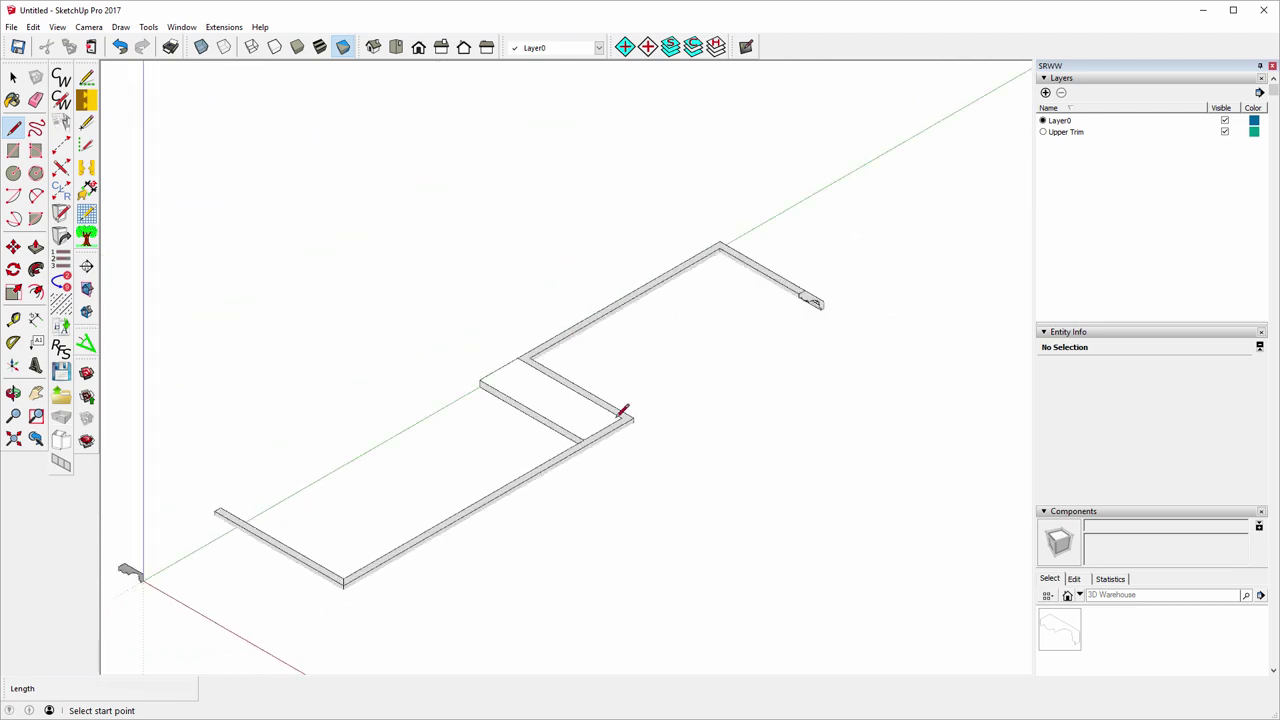
scroll(666, 398, "up", 5)
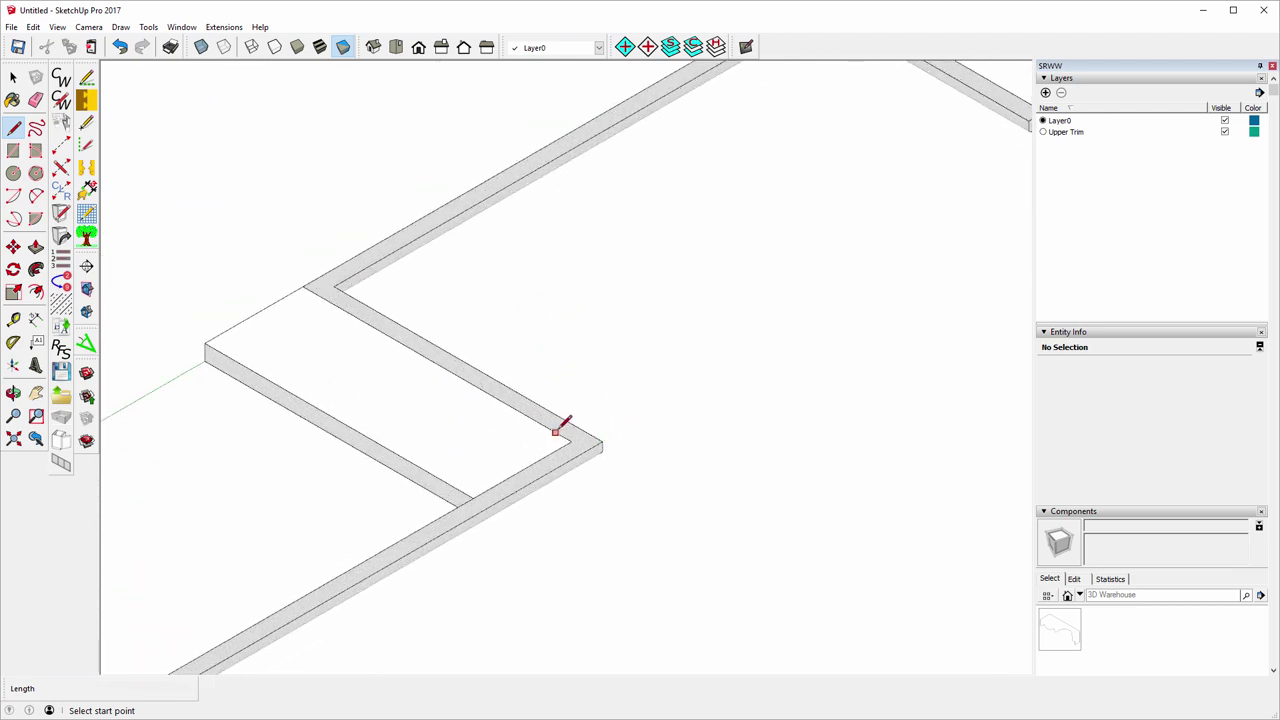
left_click(571, 441)
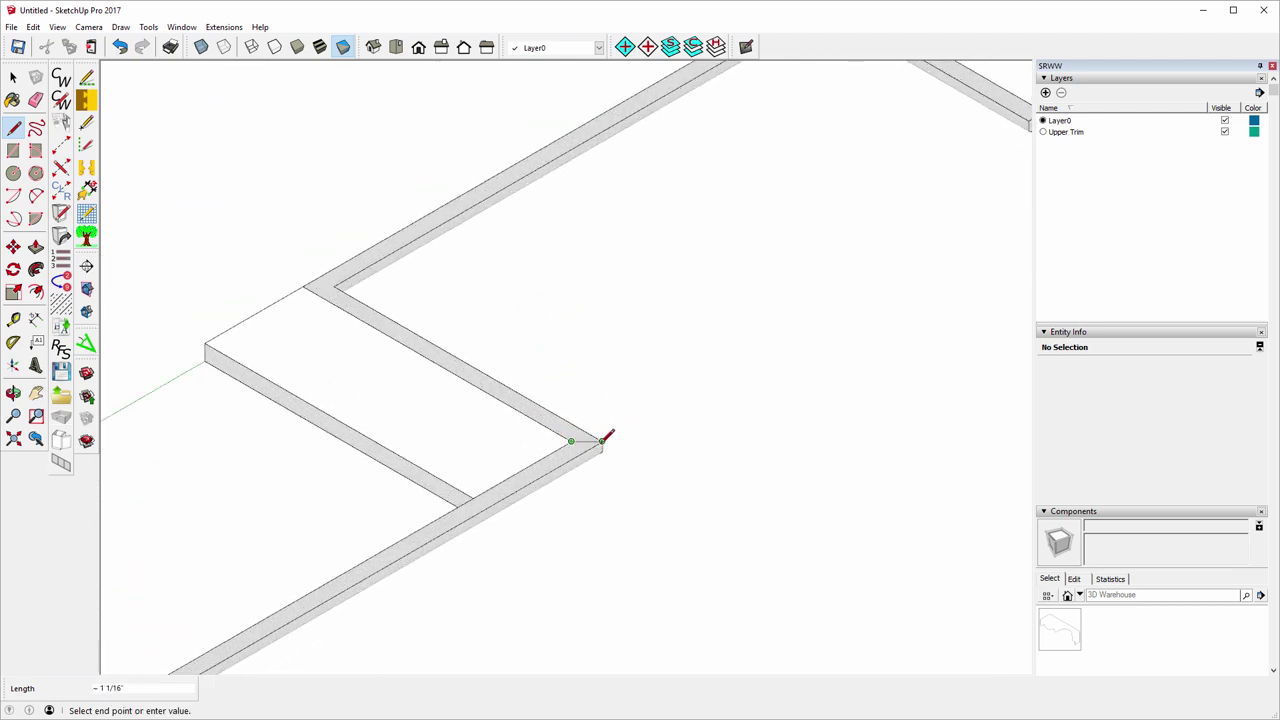
left_click(602, 440)
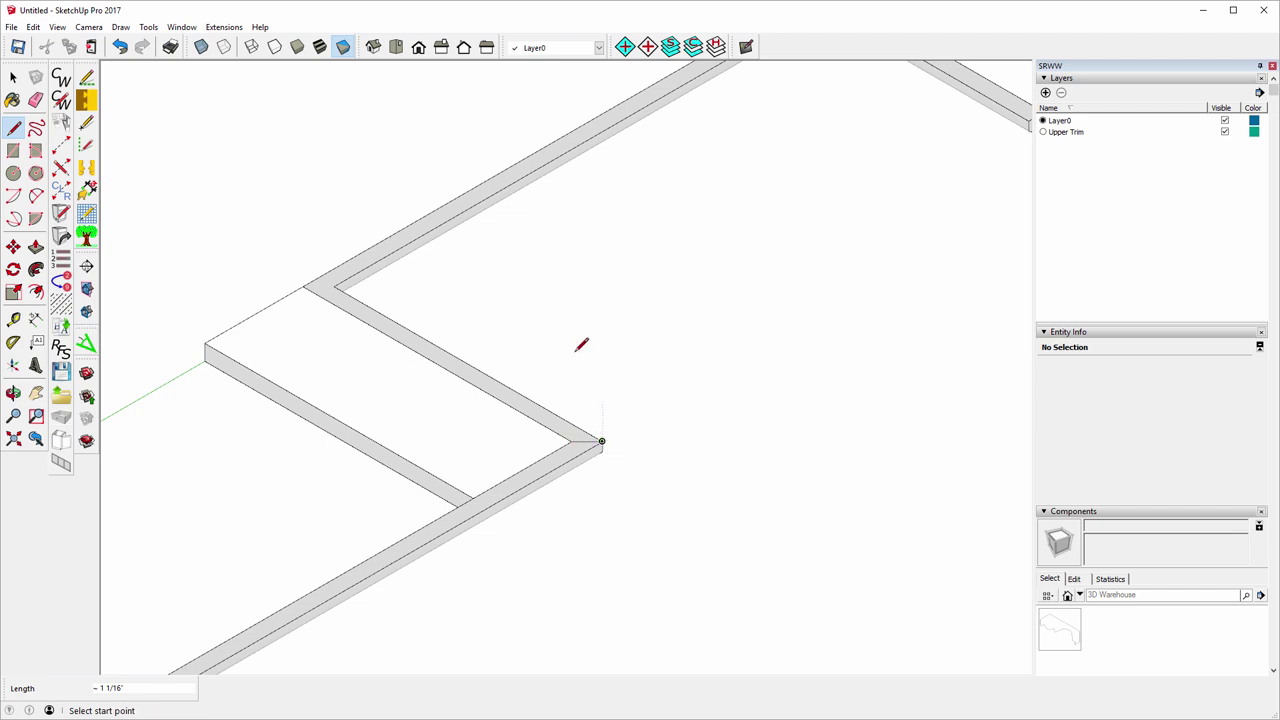
- Draw mitre lines across the moulding's top face at the two remaining corners, at either end of the second 30" run
left_click(303, 286)
left_click(336, 287)
scroll(350, 475, "down", 5)
scroll(614, 262, "up", 2)
scroll(600, 260, "up", 2)
left_click(541, 290)
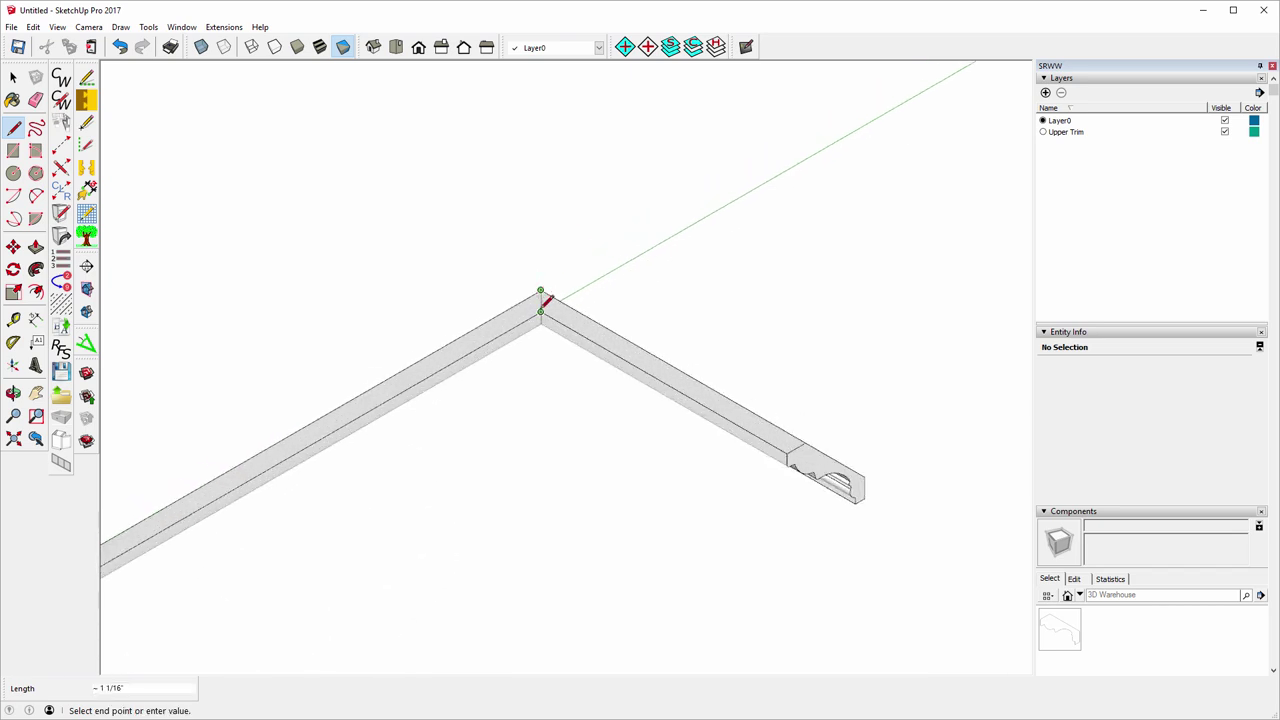
left_click(543, 305)
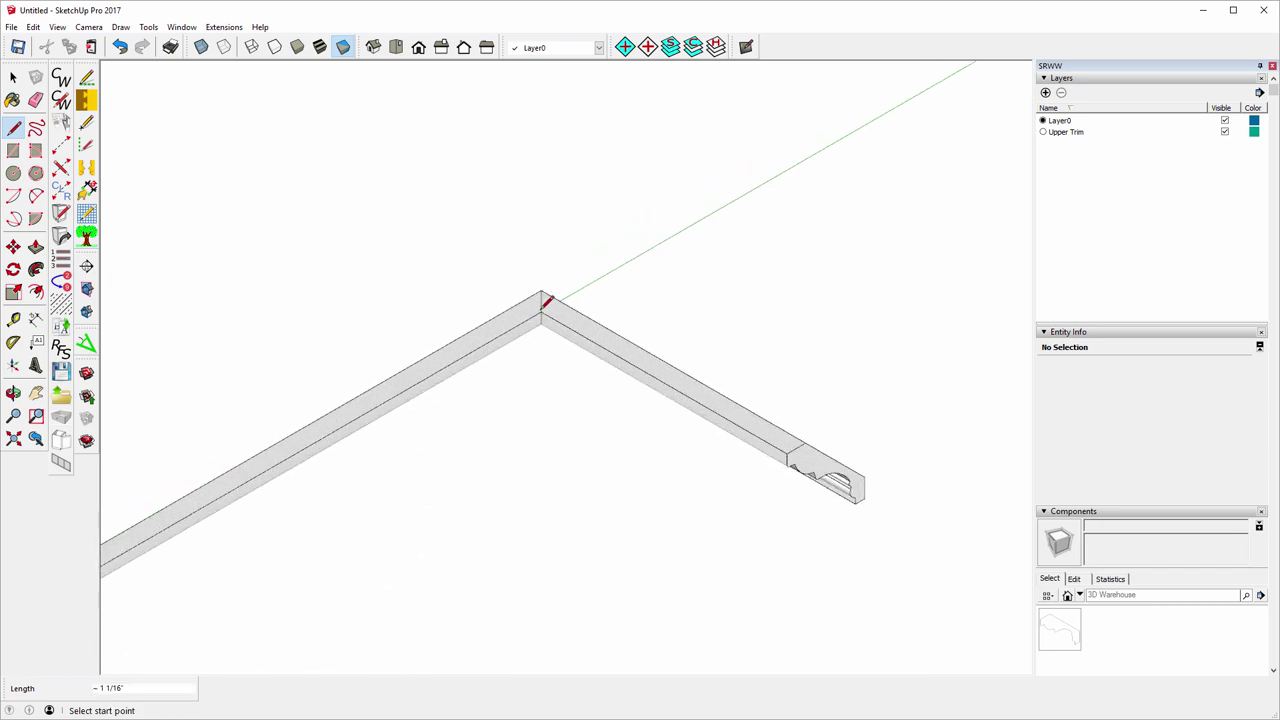
- Examine the moulded faces and corner joints of the swept trim from below
left_click(13, 393)
left_click_drag(480, 462, 514, 169)
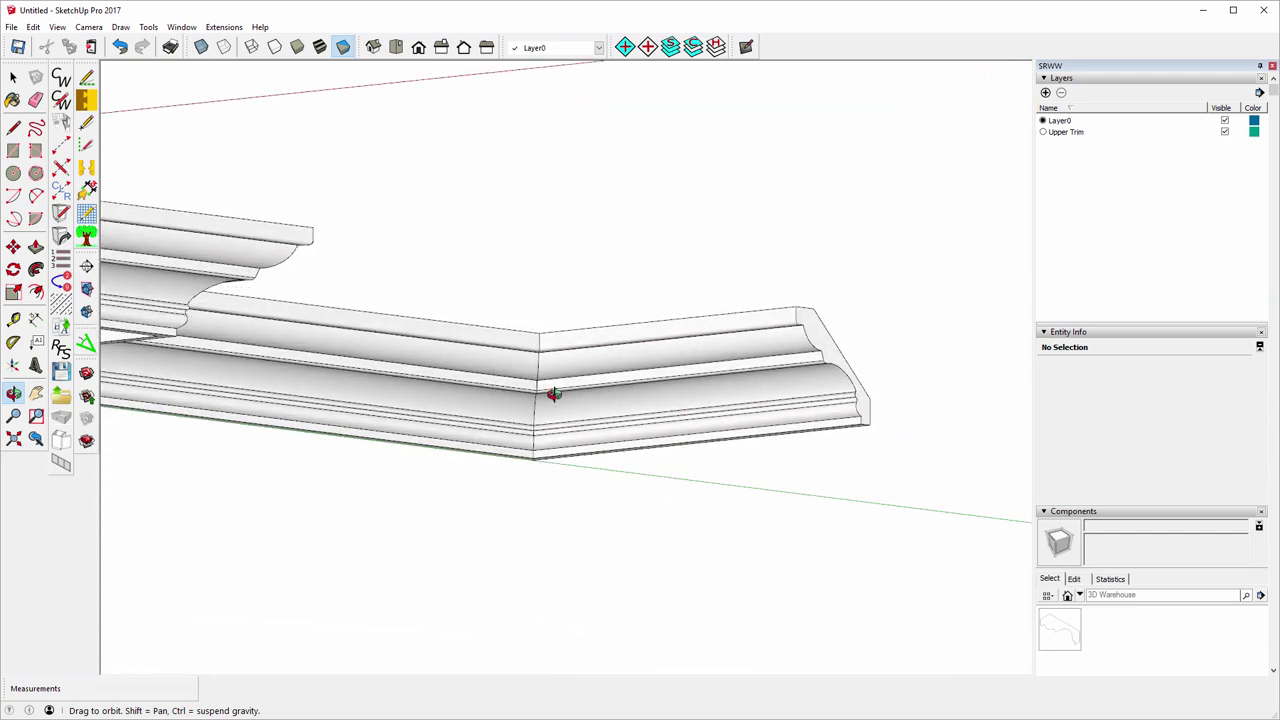
left_click_drag(551, 389, 542, 290)
left_click_drag(542, 290, 763, 351)
scroll(740, 203, "down", 3)
- Undo back to the flat profile to inspect the arc and straight edges at its upper nose, and redo the sweep
left_click(120, 48)
left_click(120, 48)
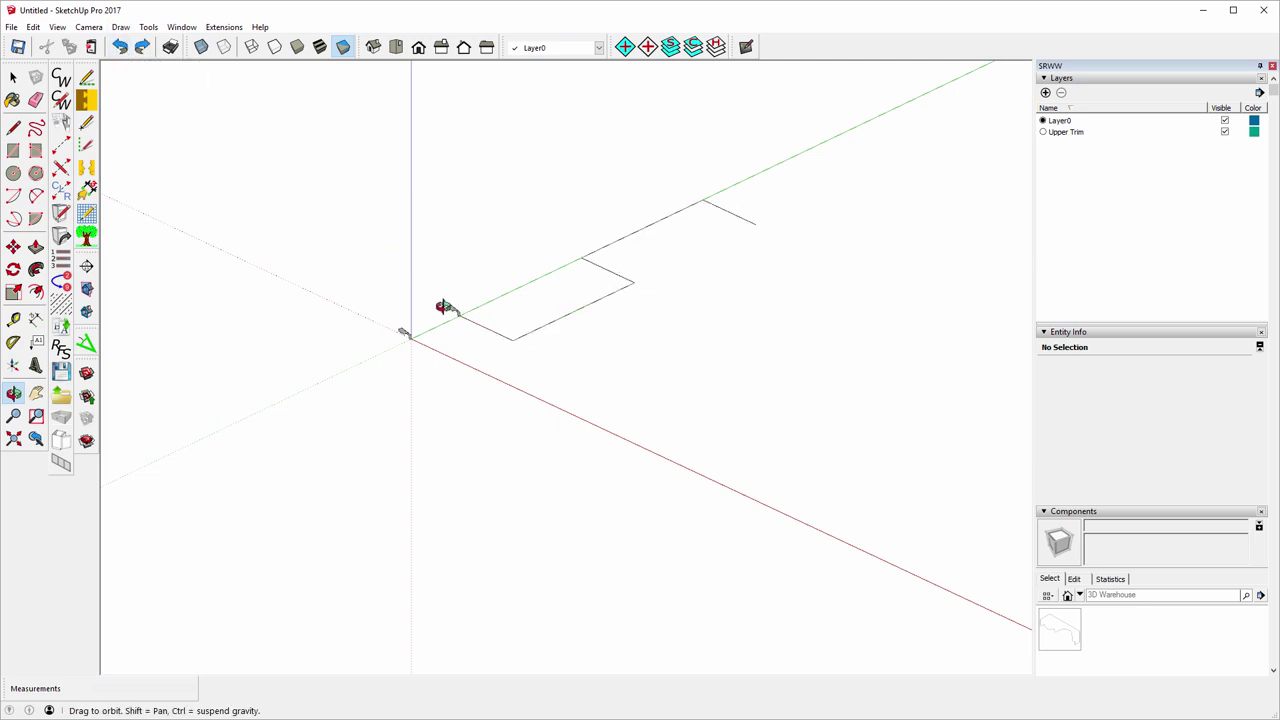
scroll(465, 307, "up", 3)
scroll(465, 307, "up", 10)
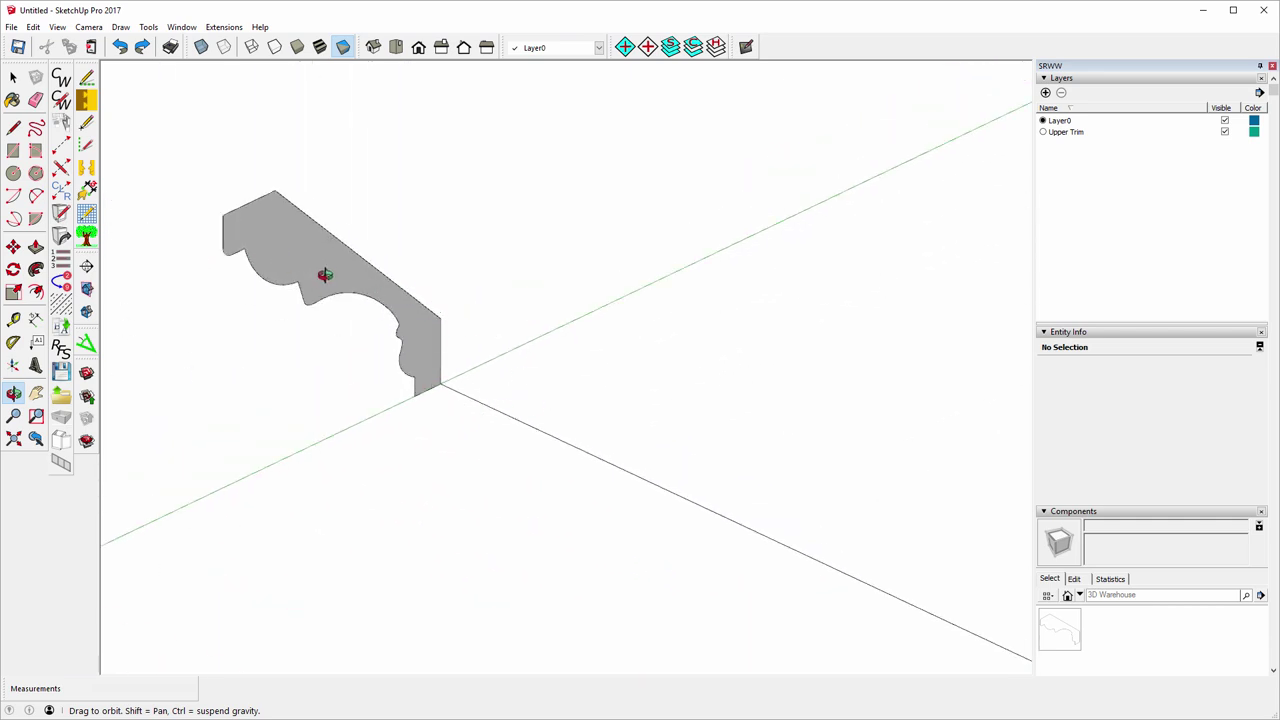
scroll(304, 264, "up", 2)
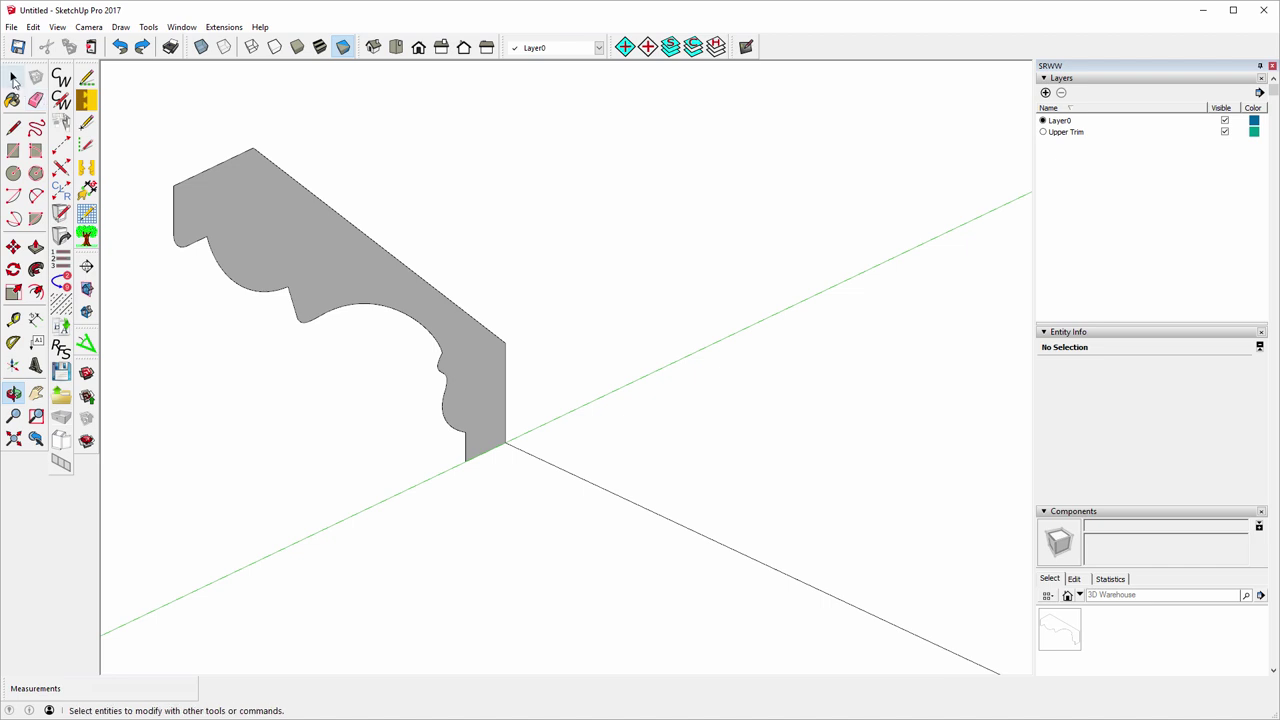
left_click(13, 79)
scroll(205, 300, "up", 2)
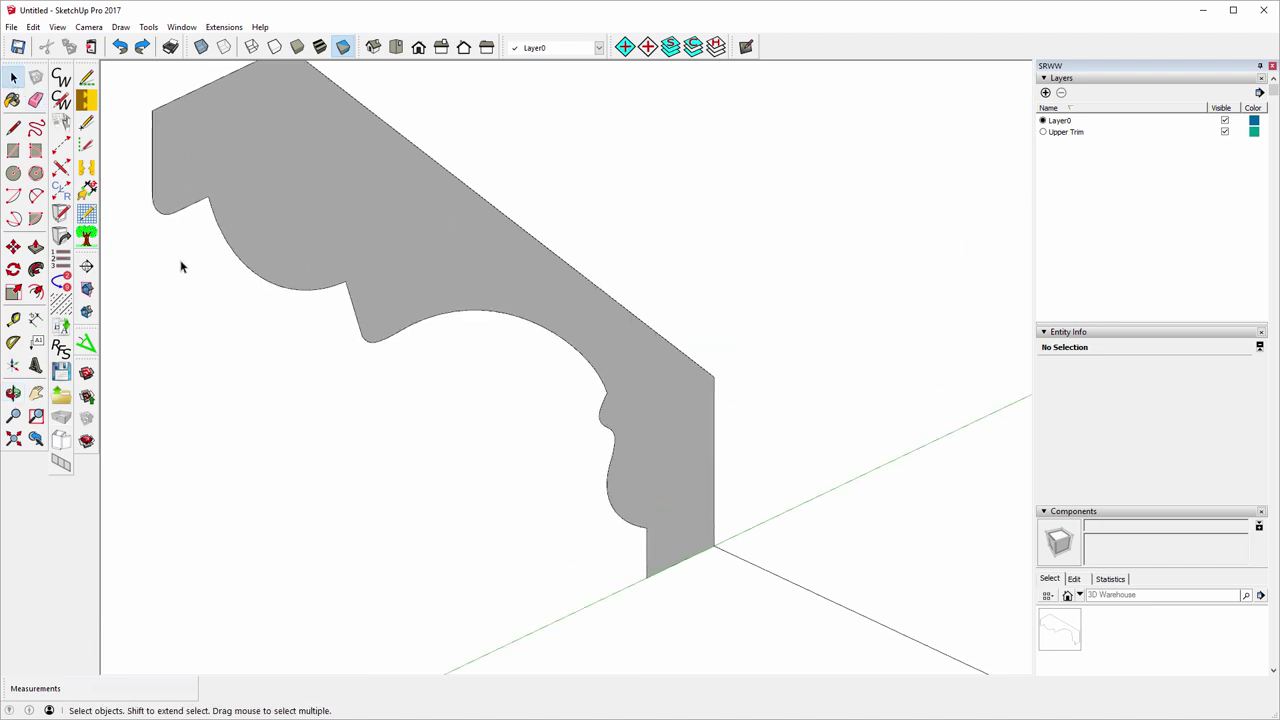
left_click(160, 212)
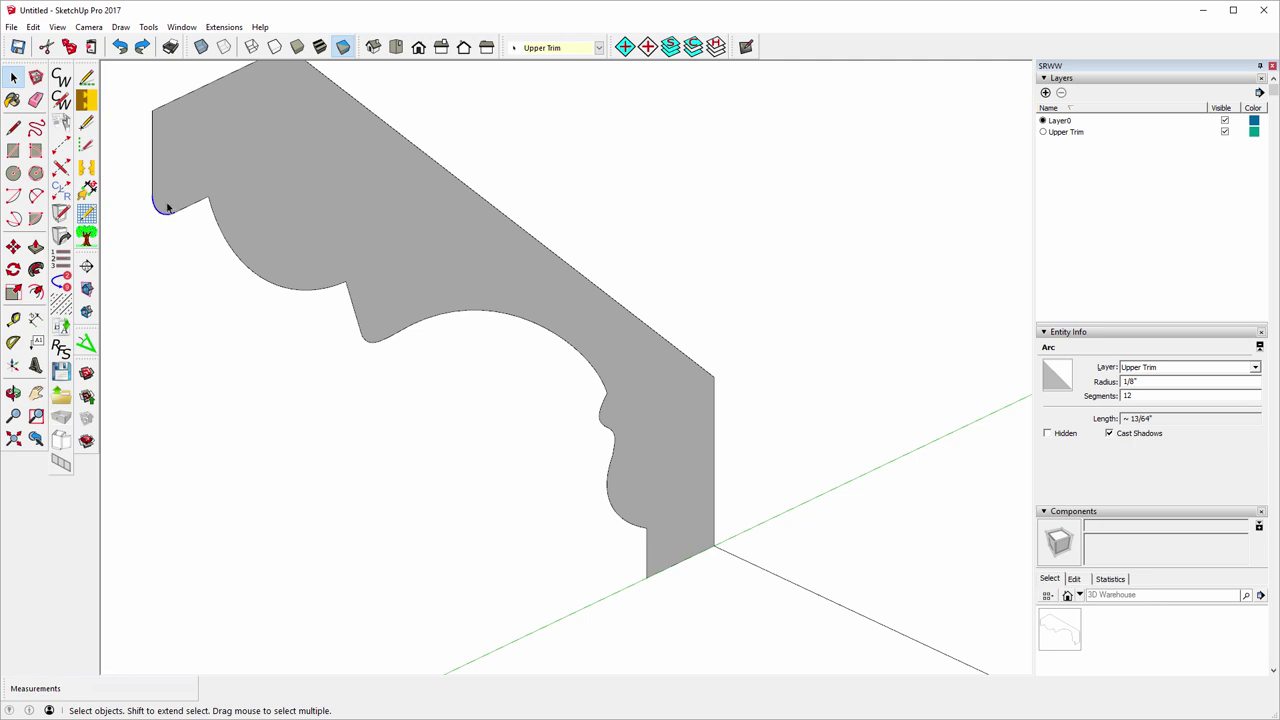
left_click(154, 181)
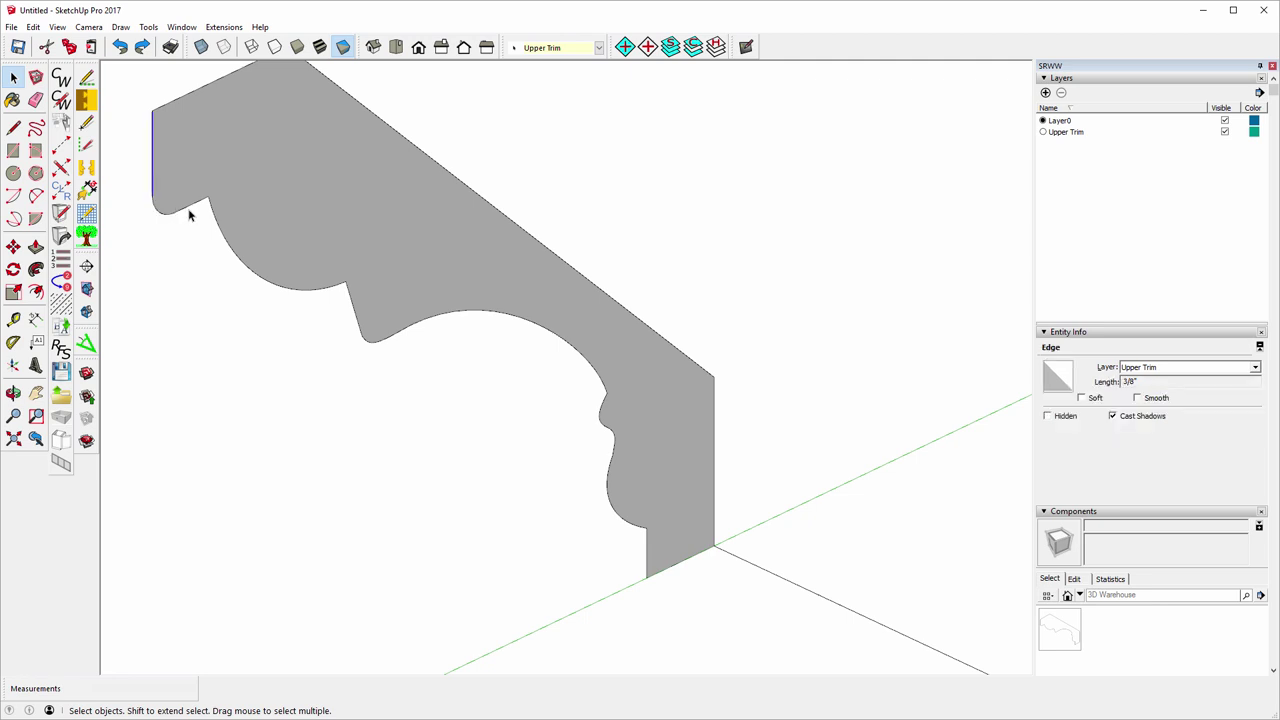
left_click(188, 210)
left_click(142, 47)
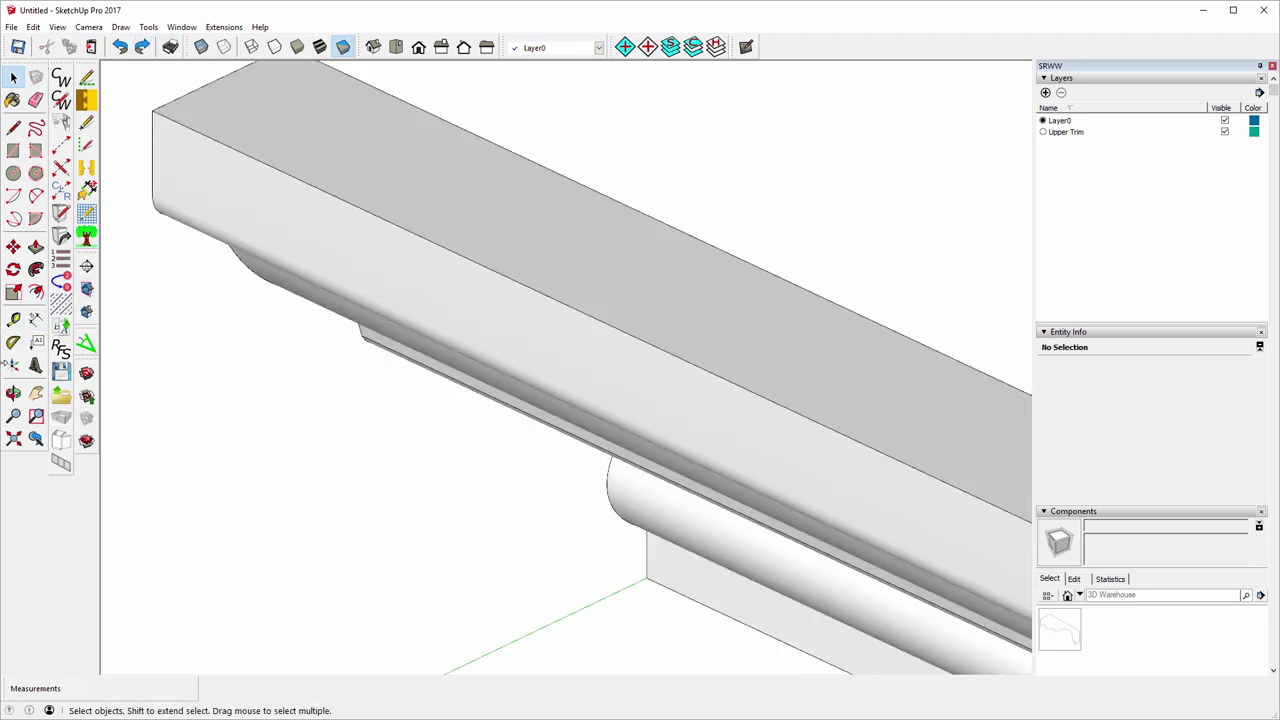
- Examine the end of the swept moulding from below, checking where lines appear between its curved and flat faces
left_click(13, 393)
left_click_drag(443, 423, 464, 170)
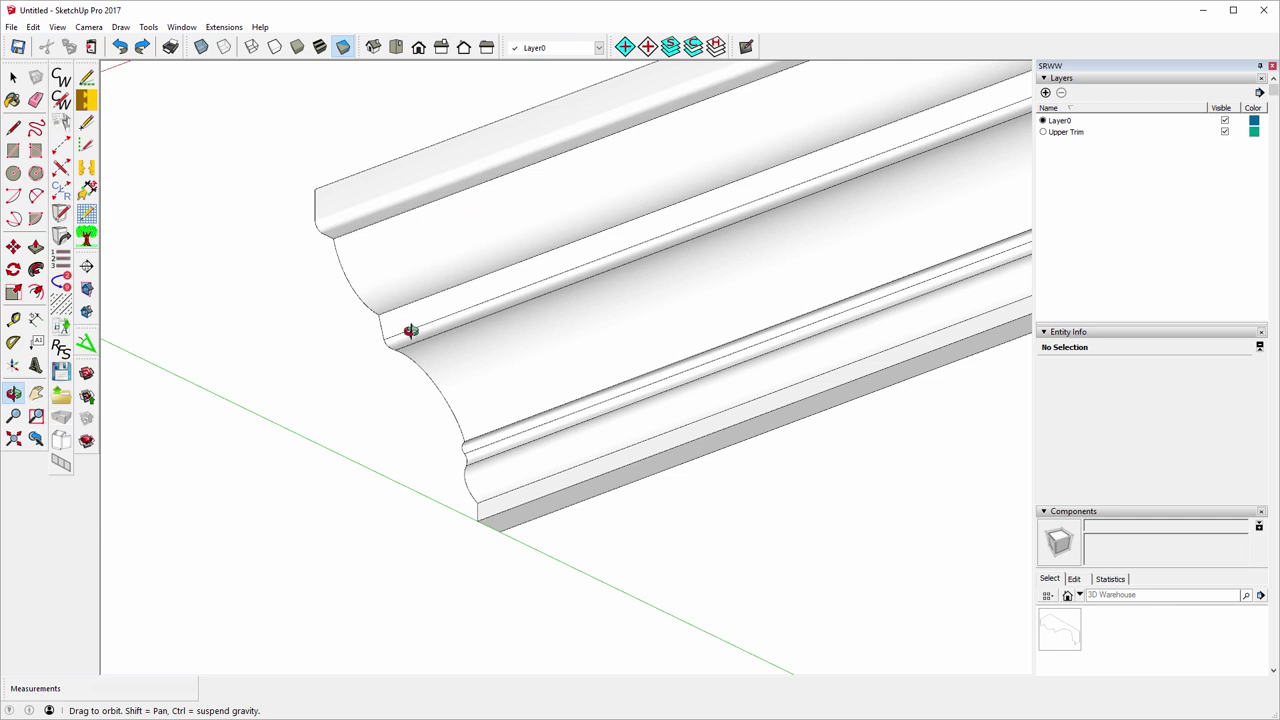
scroll(435, 340, "up", 3)
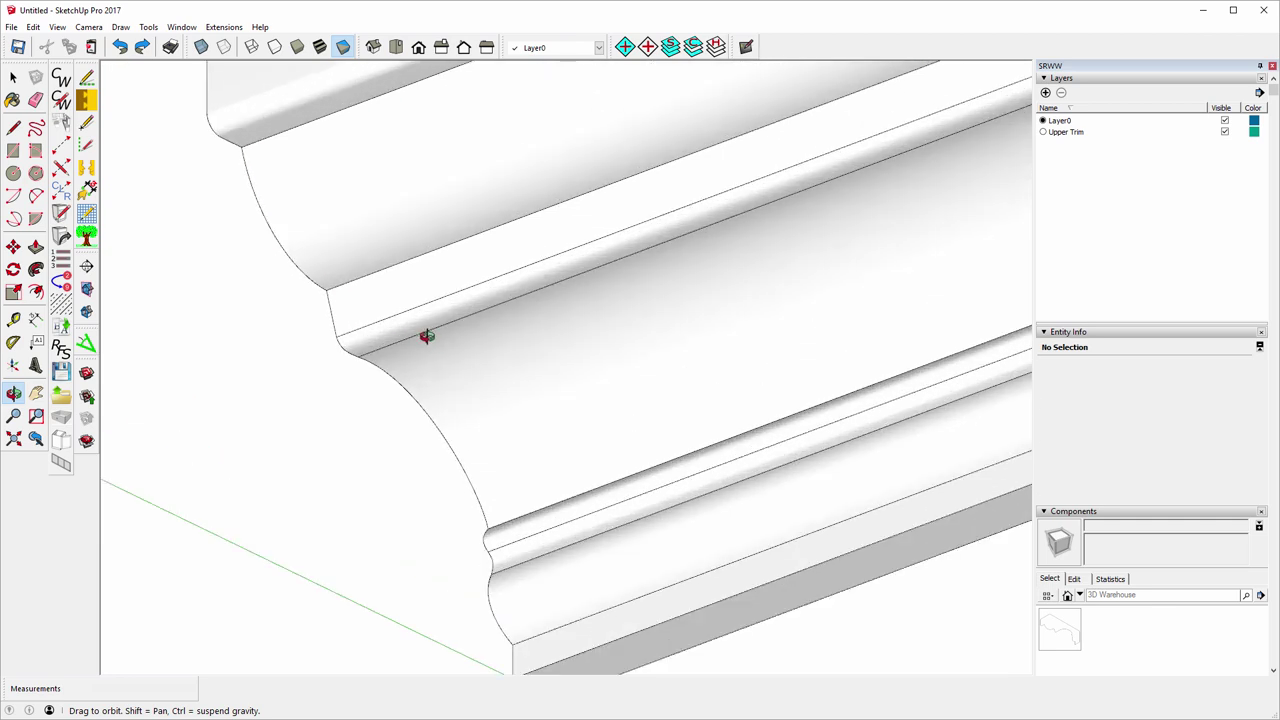
scroll(494, 374, "down", 5)
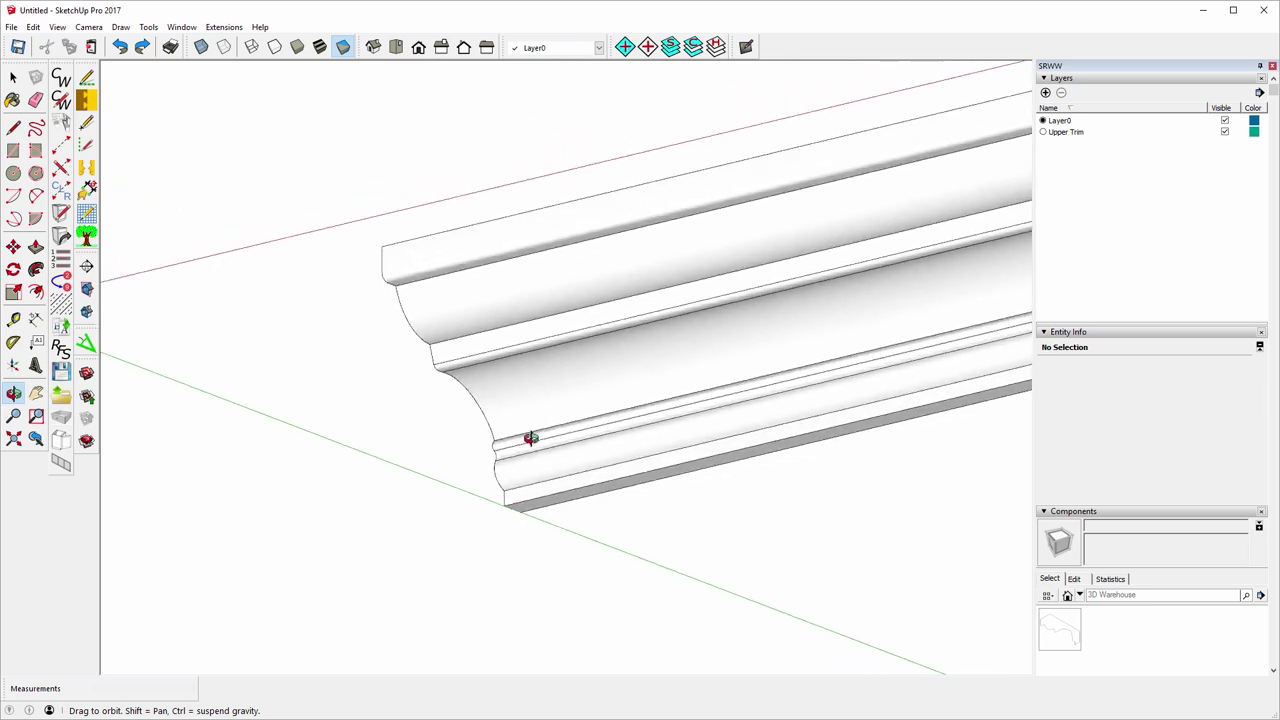
left_click_drag(530, 445, 606, 457)
scroll(606, 457, "up", 4)
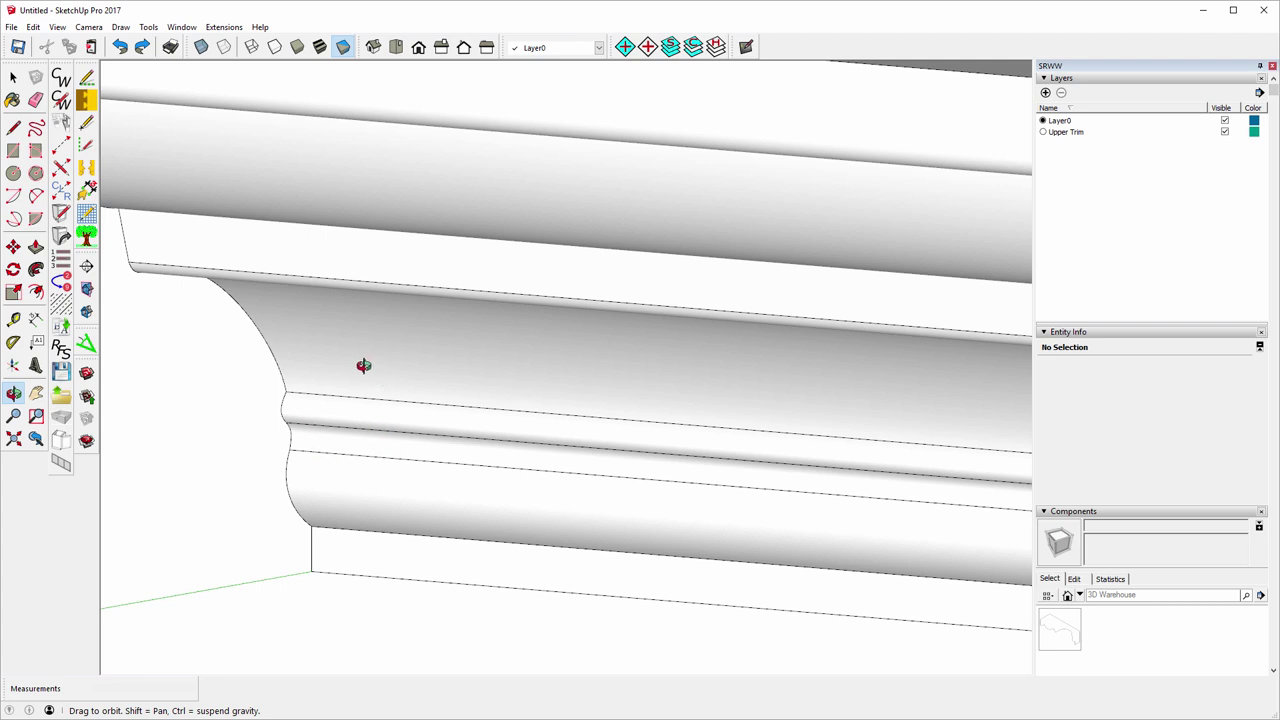
left_click_drag(214, 246, 234, 91)
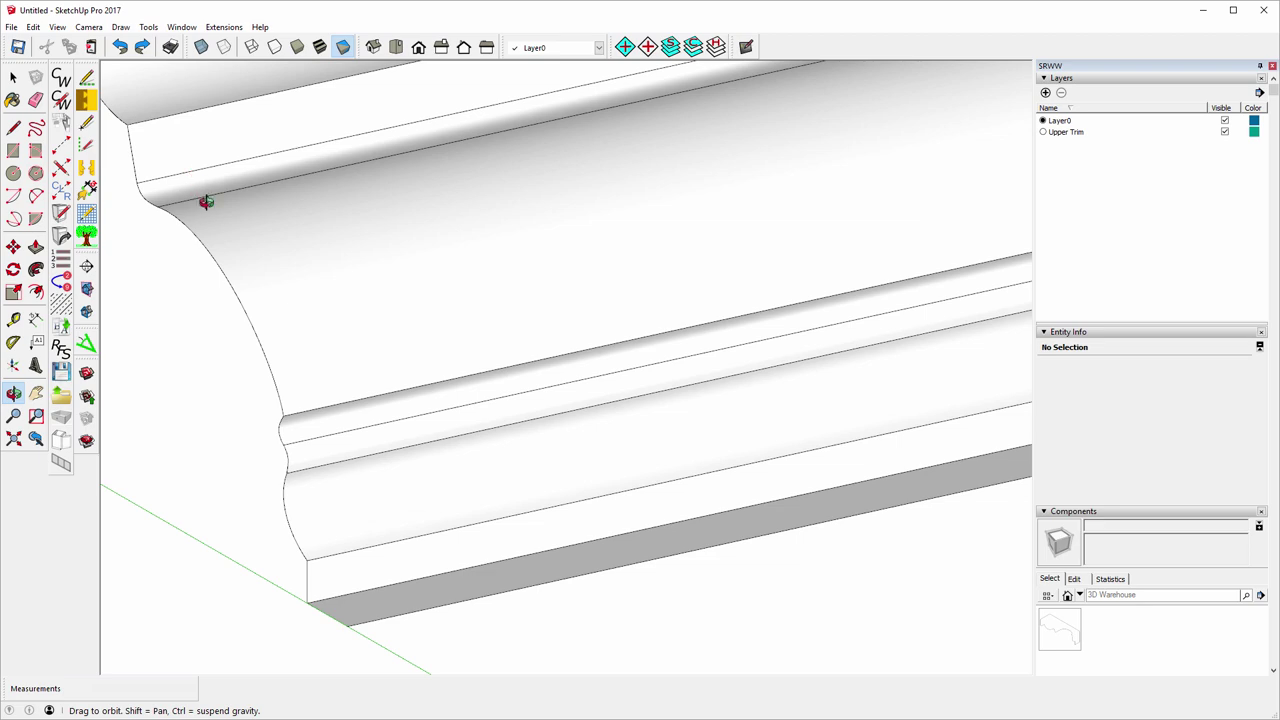
- Undo the Follow Me sweep and bring the flat moulding profile into view from its face side
left_click_drag(312, 265, 857, 329)
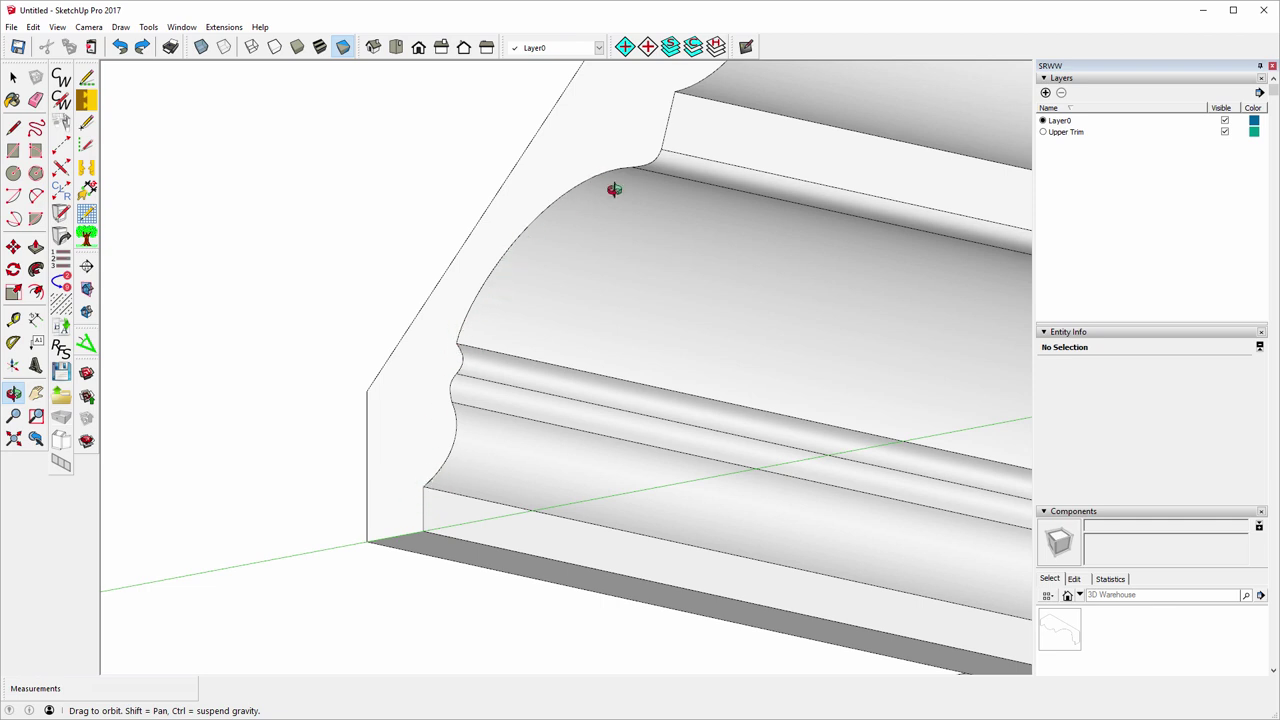
left_click_drag(603, 306, 600, 287)
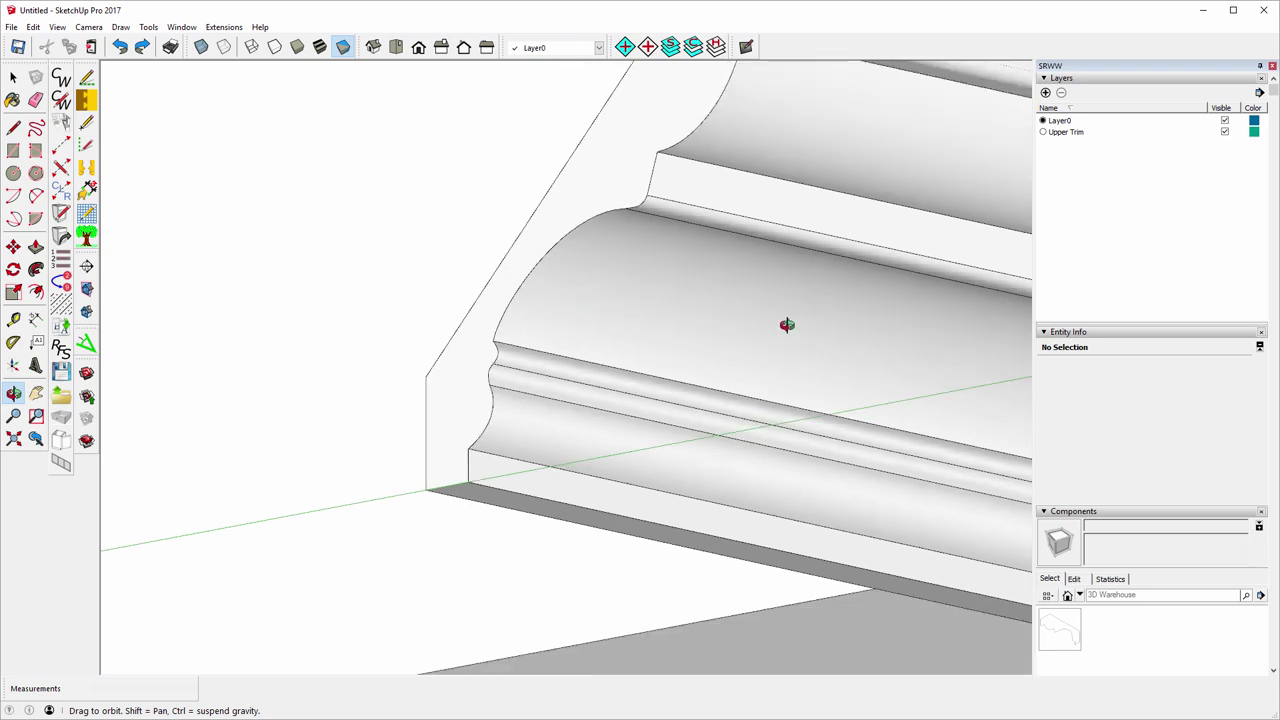
left_click(120, 46)
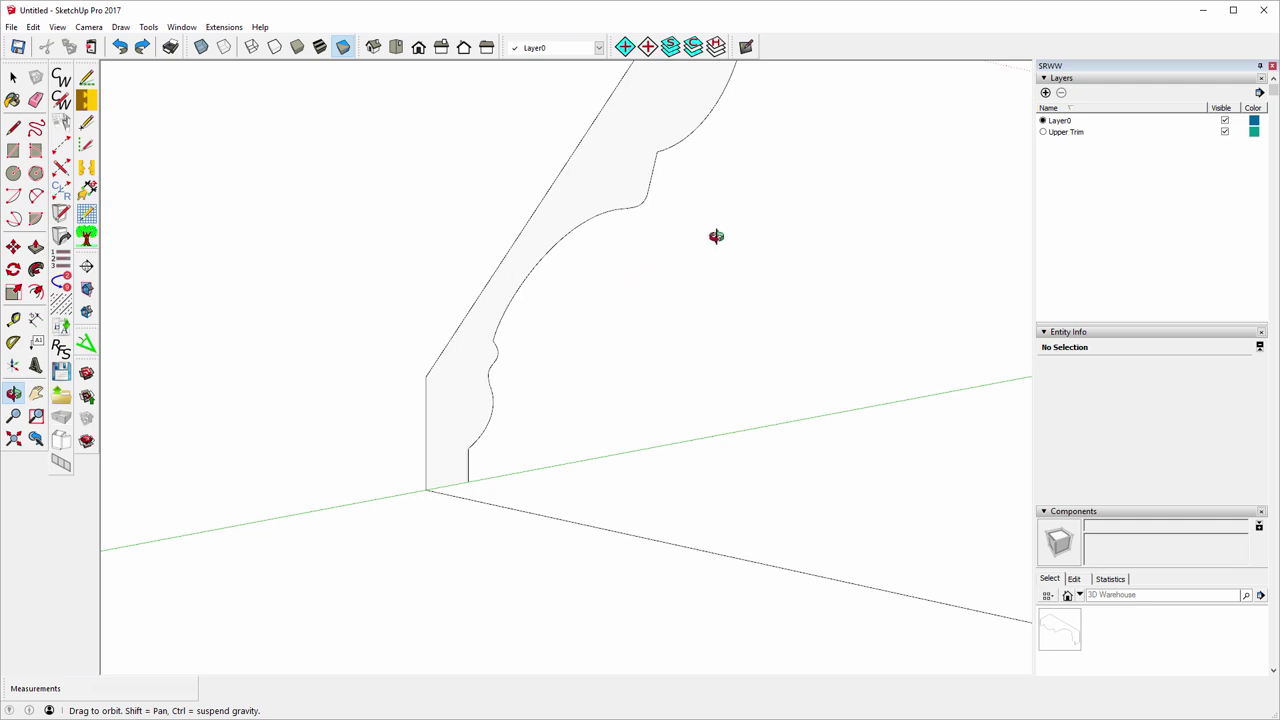
left_click_drag(723, 229, 391, 260)
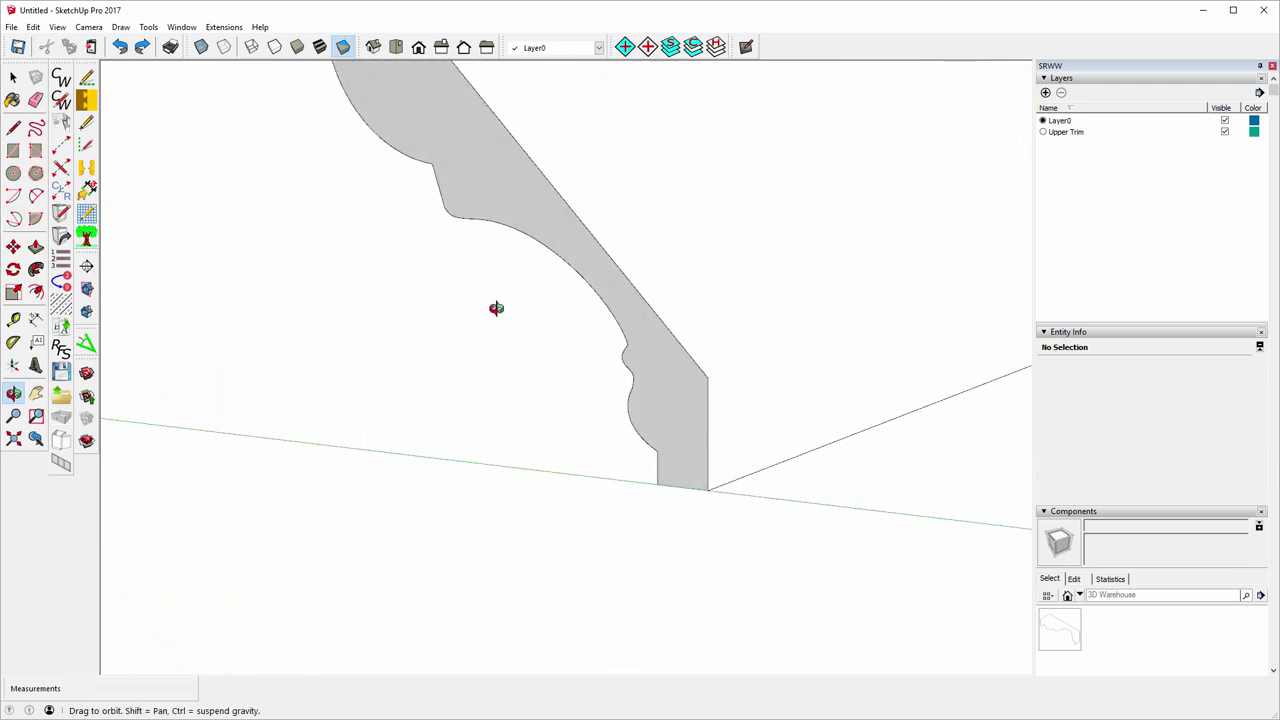
left_click_drag(489, 306, 372, 279)
scroll(618, 483, "down", 3)
scroll(510, 160, "up", 3)
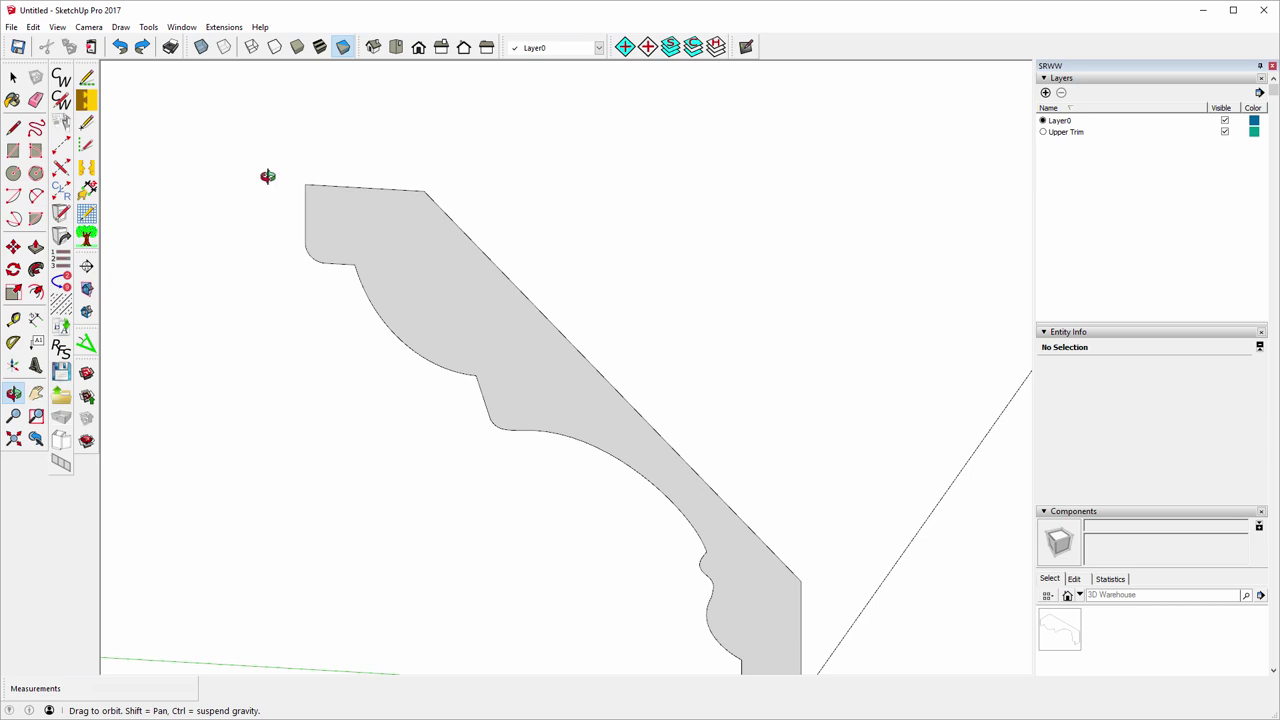
- Weld the straight front edge, rounded corner and short lower edge of the profile's upper nose into one curve
left_click(212, 27)
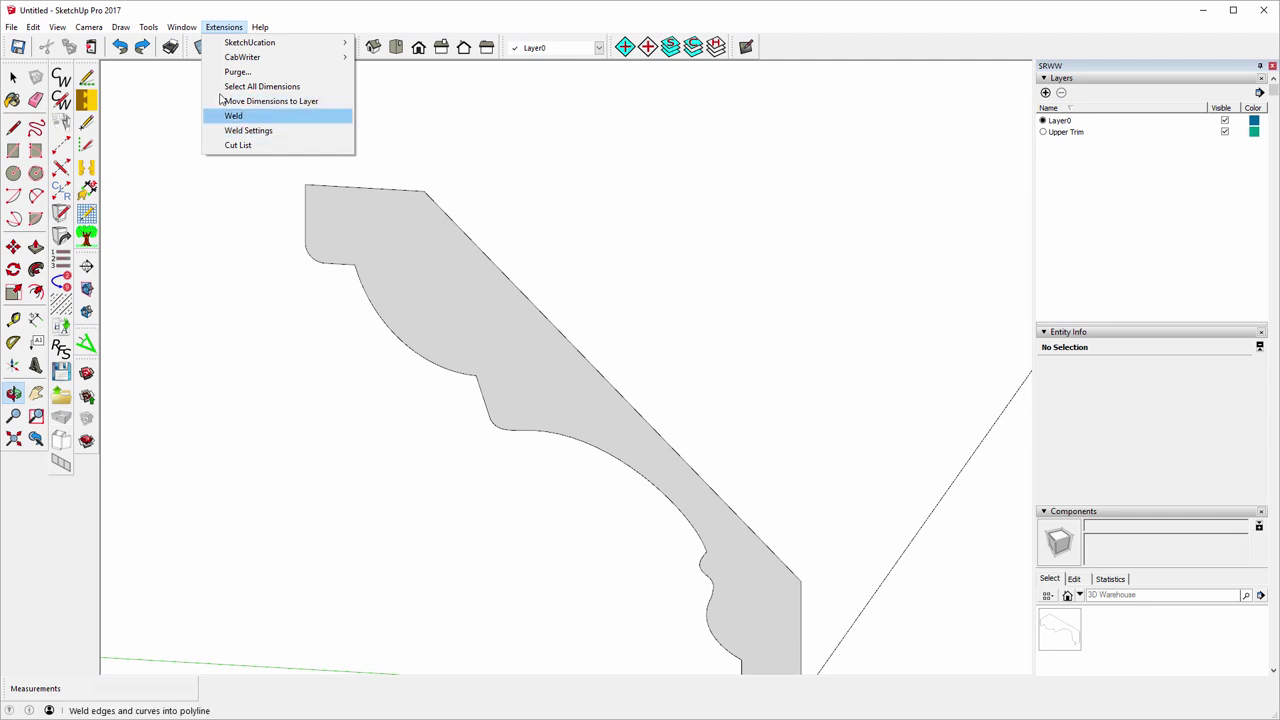
key("Escape")
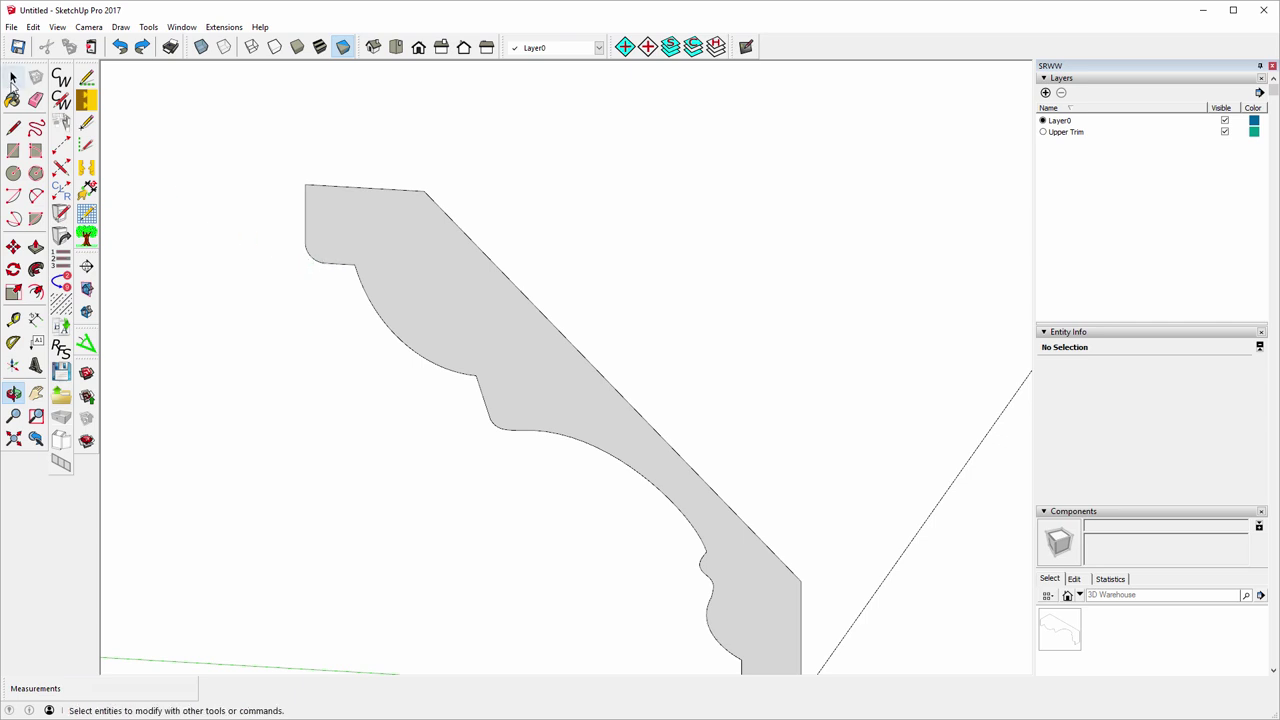
left_click(13, 77)
scroll(271, 275, "up", 4)
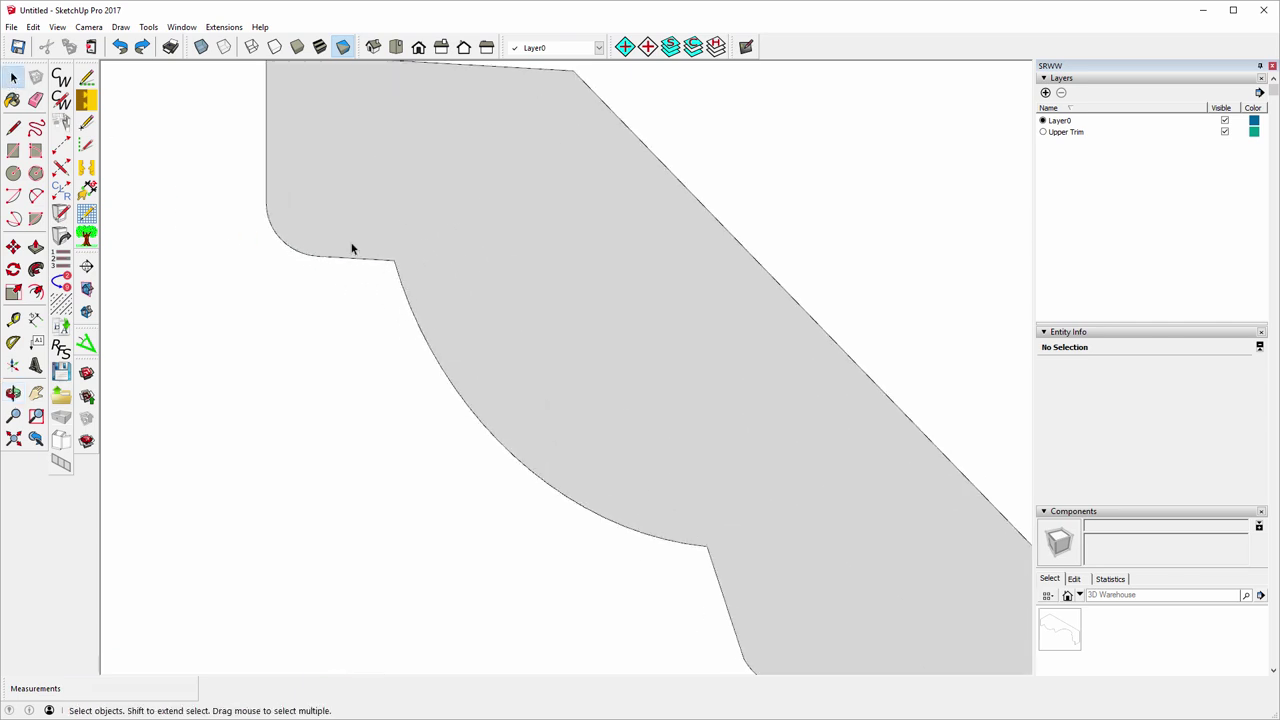
left_click(267, 146)
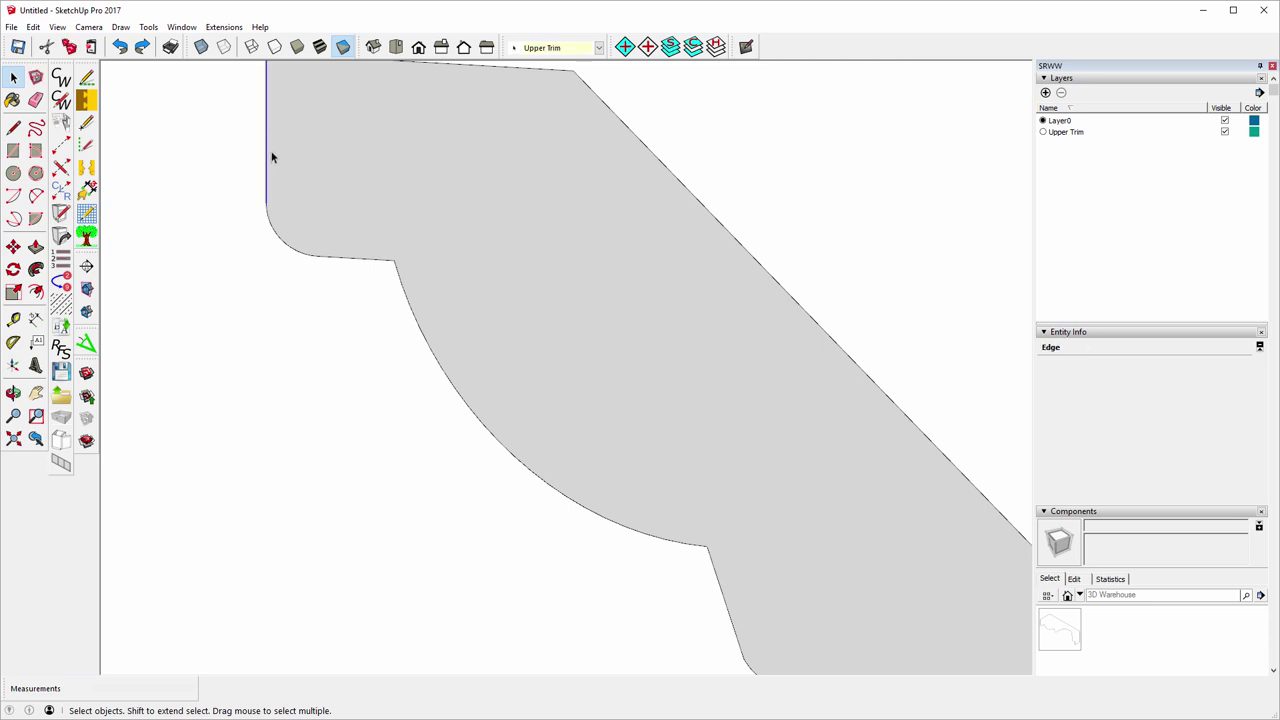
left_click(283, 243, "ctrl")
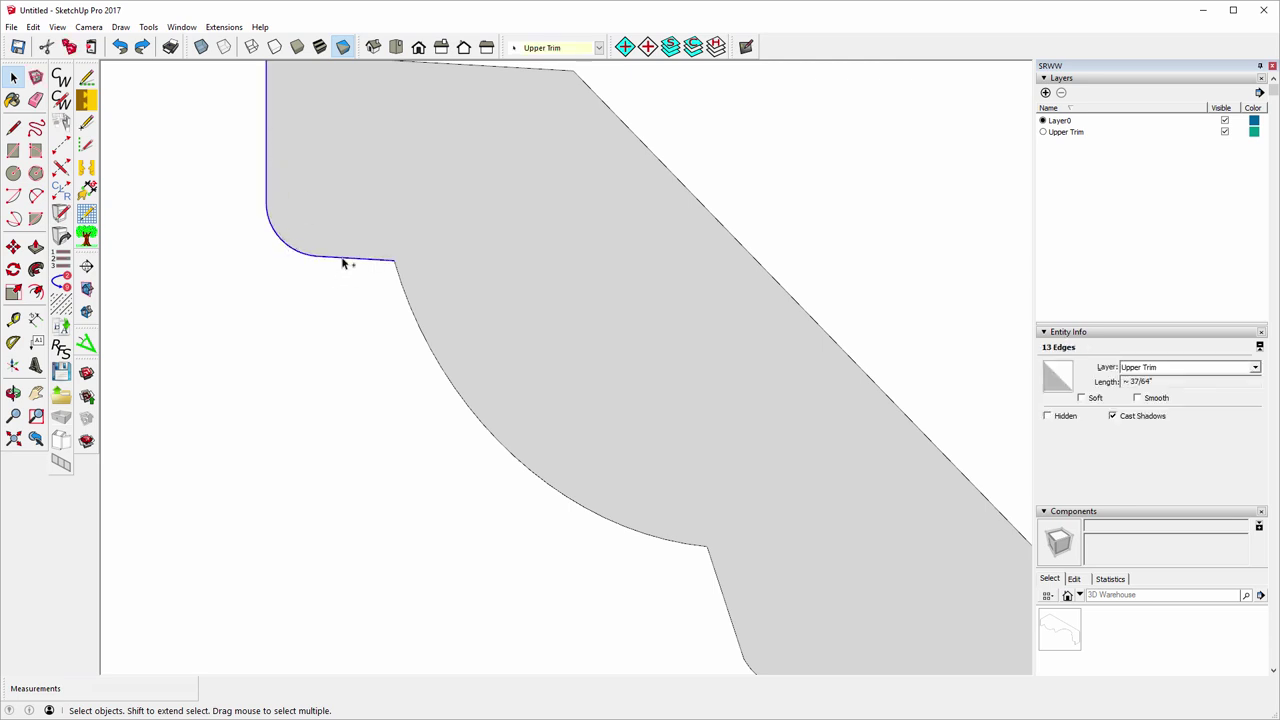
left_click(222, 27)
left_click(245, 117)
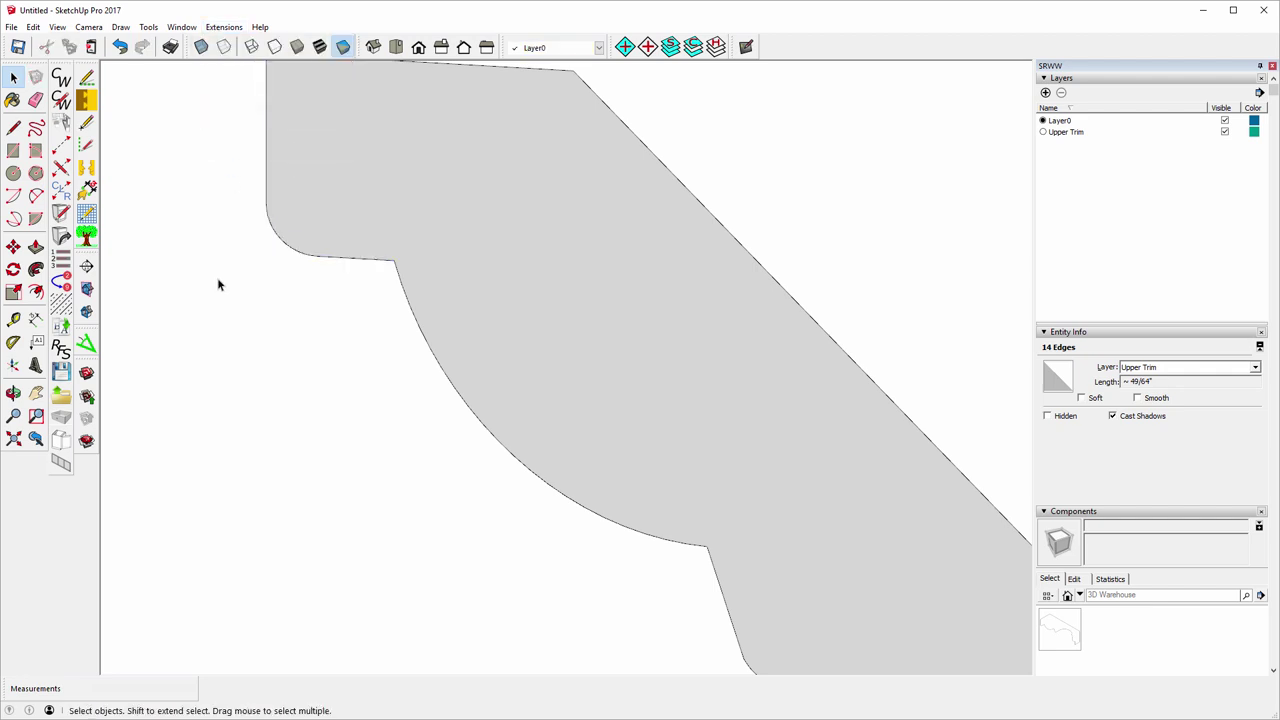
left_click(281, 243)
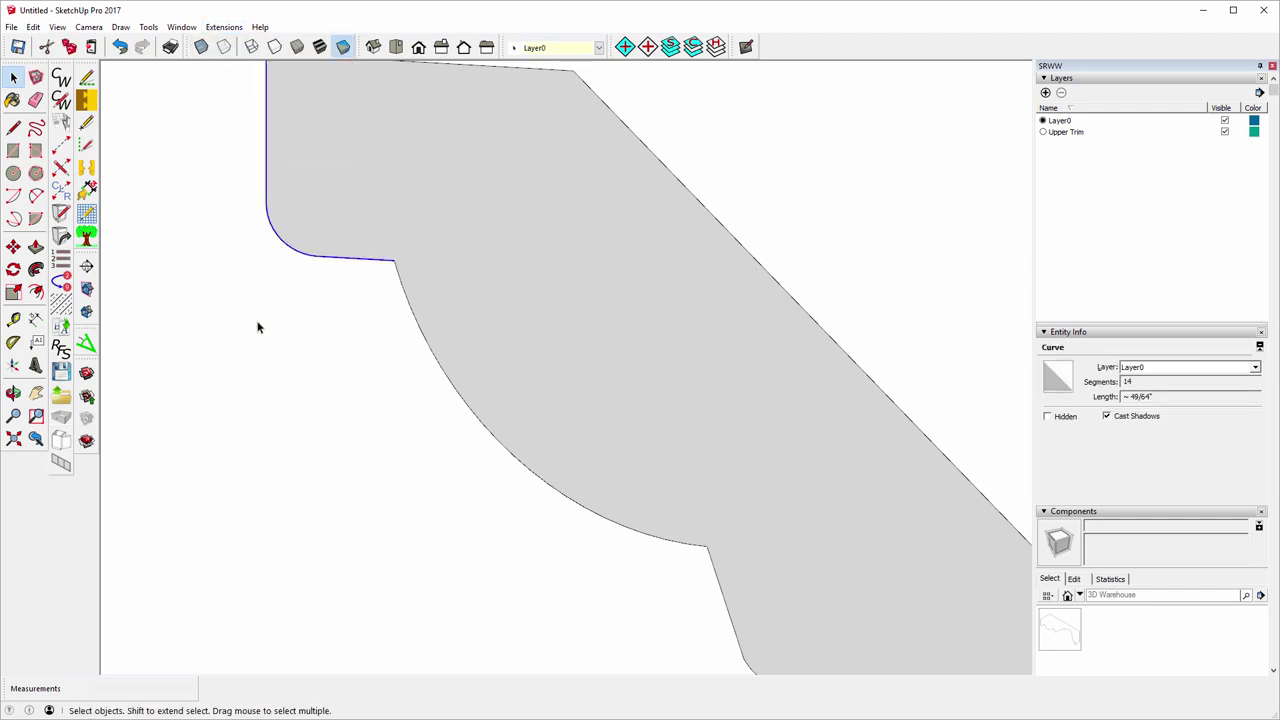
left_click(253, 313)
- Weld the slanted straight edge, small rounded corner and long arc in the middle of the profile into one curve
scroll(282, 245, "down", 1)
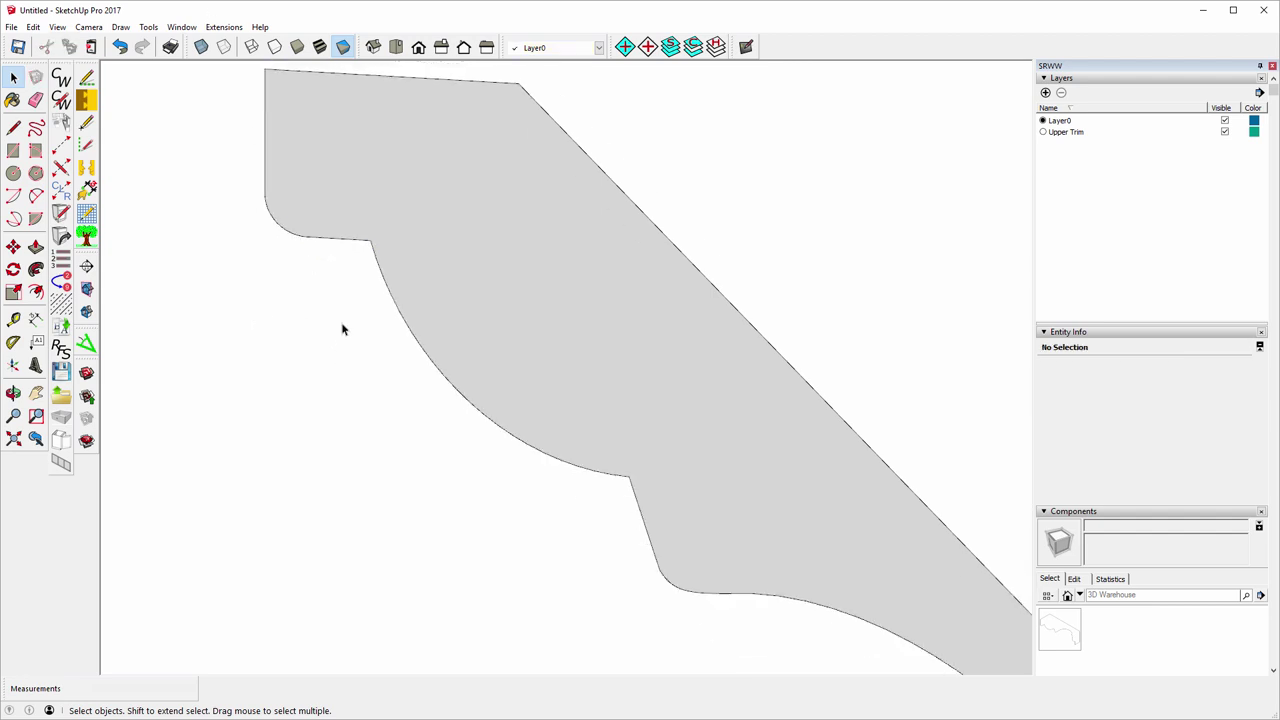
left_click(435, 371)
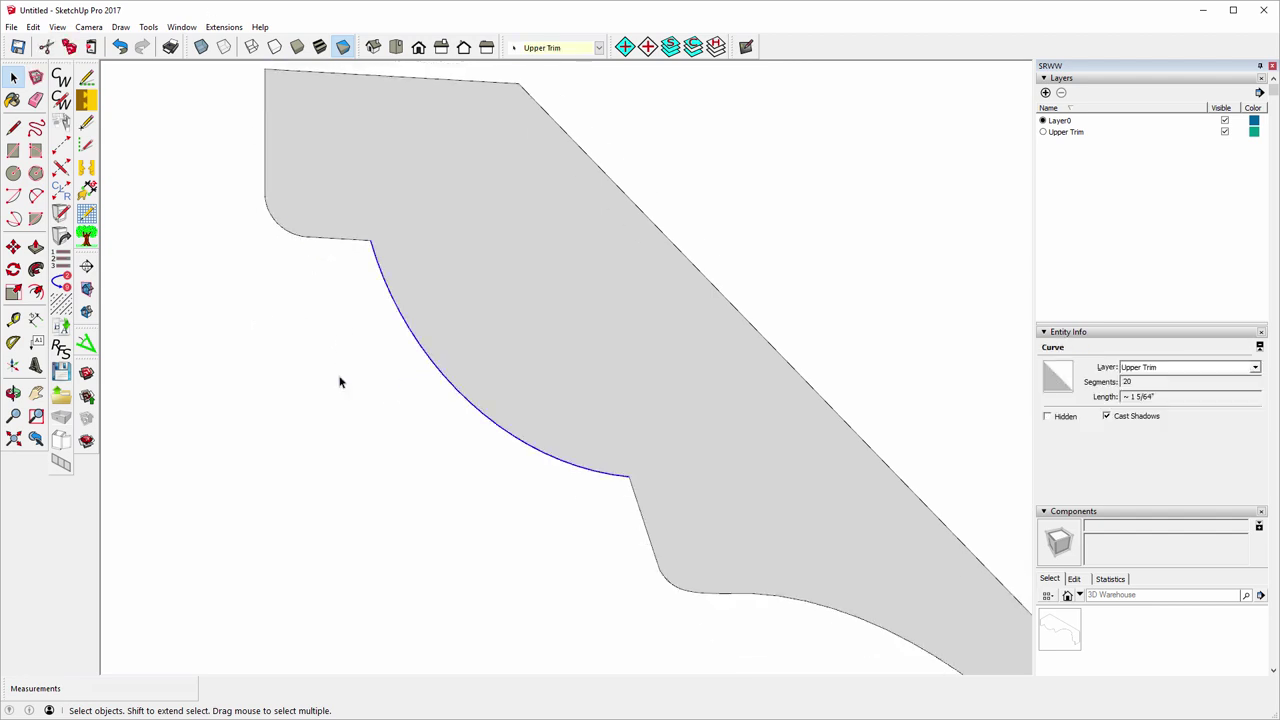
scroll(312, 352, "down", 2)
scroll(646, 572, "up", 2)
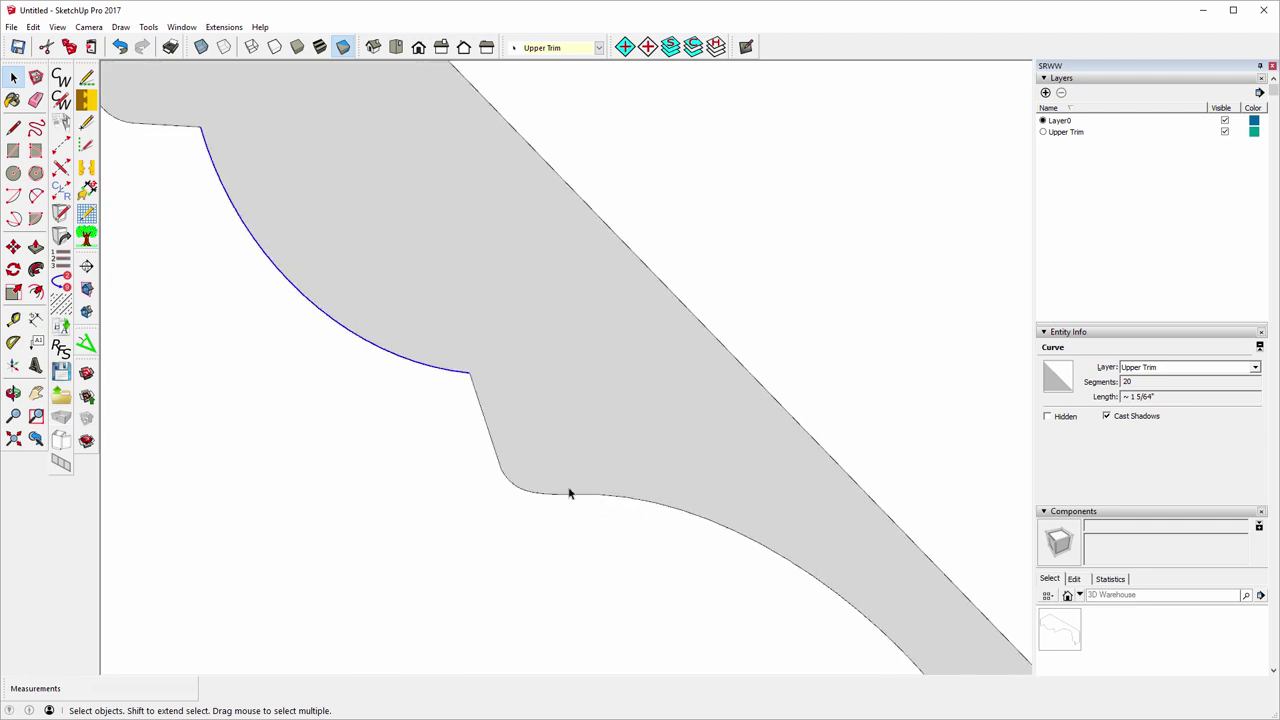
left_click(488, 430)
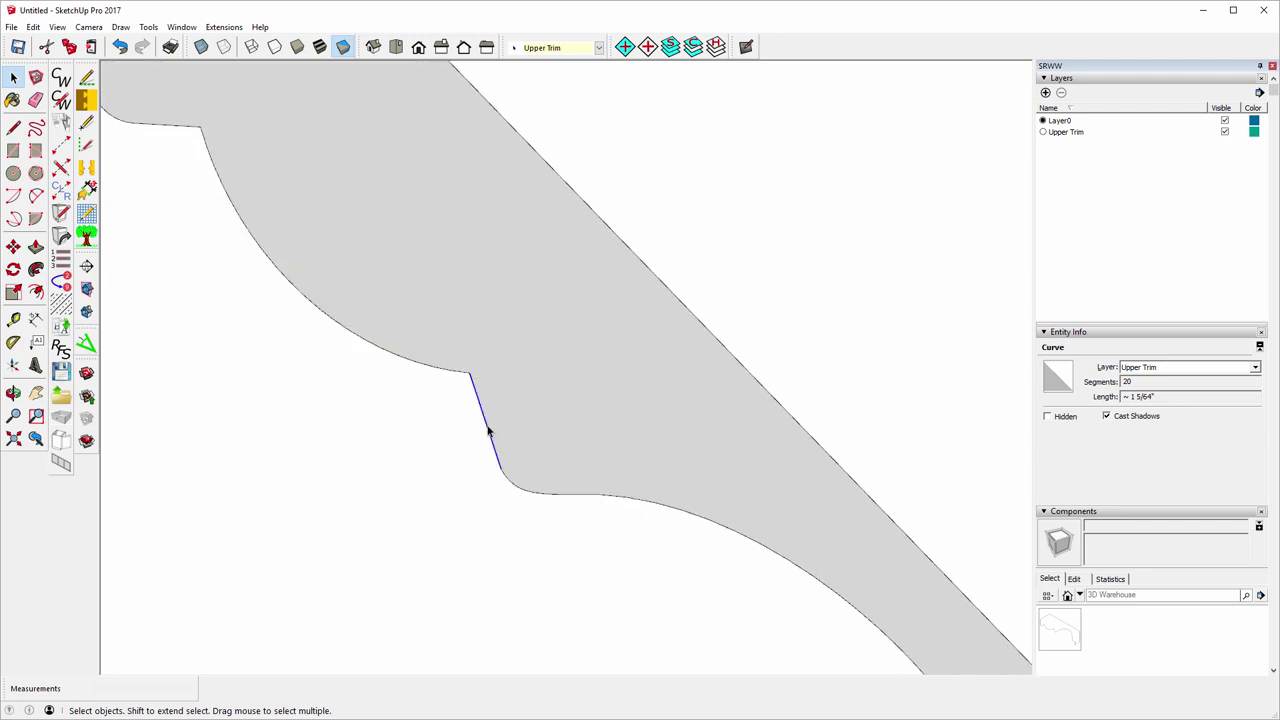
left_click(522, 494, "ctrl")
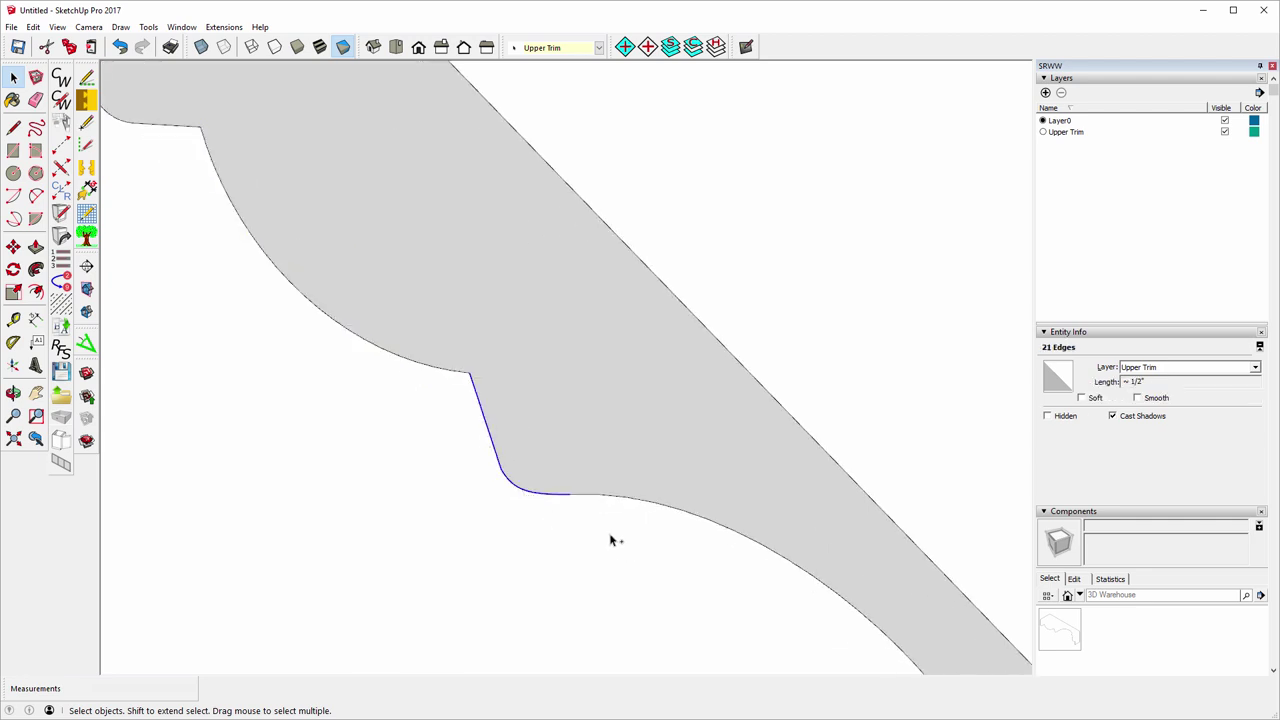
left_click(611, 500, "ctrl")
scroll(240, 380, "down", 2)
scroll(495, 148, "down", 1)
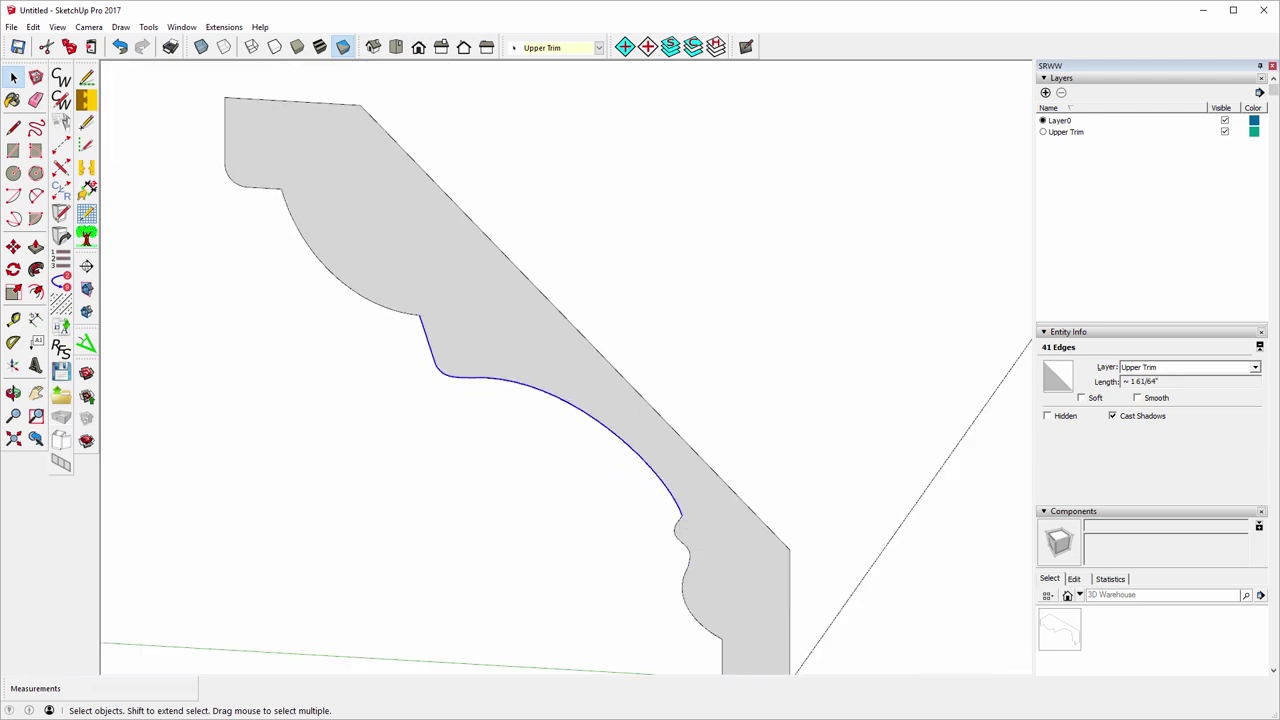
left_click(223, 27)
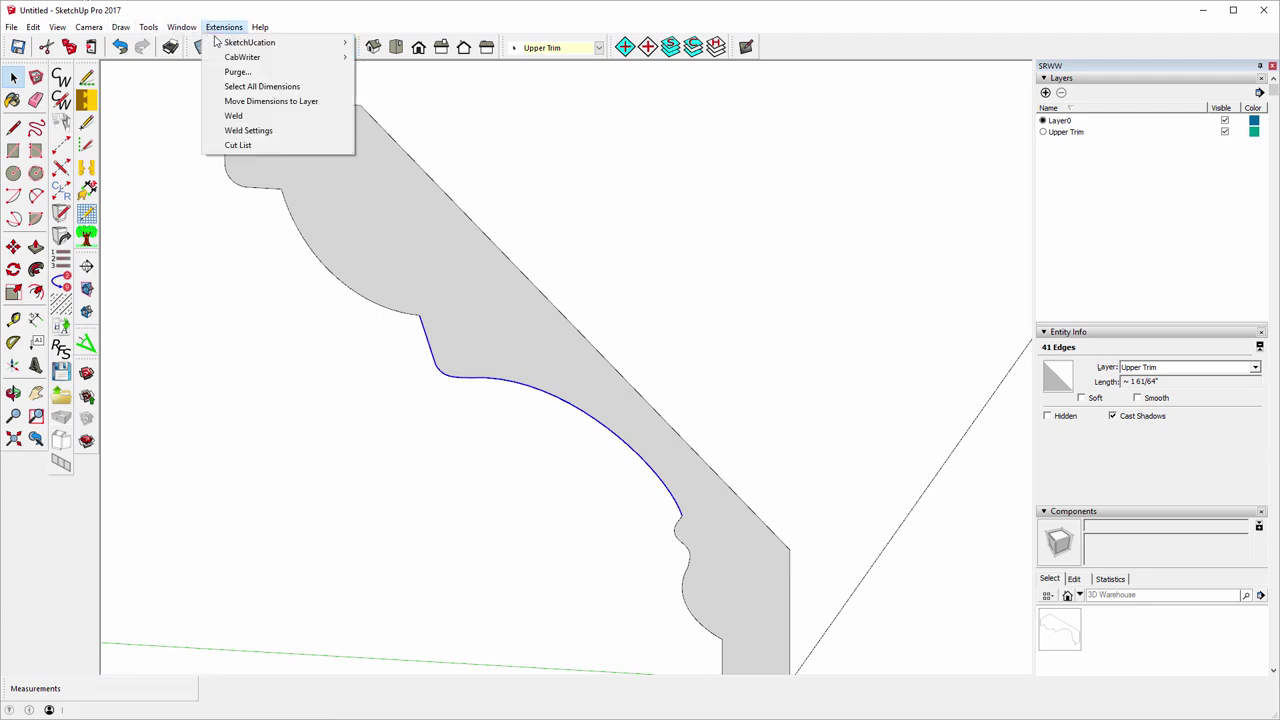
left_click(236, 116)
left_click(285, 278)
- Weld the three small connected arcs near the foot of the profile into one curve
scroll(283, 272, "down", 2)
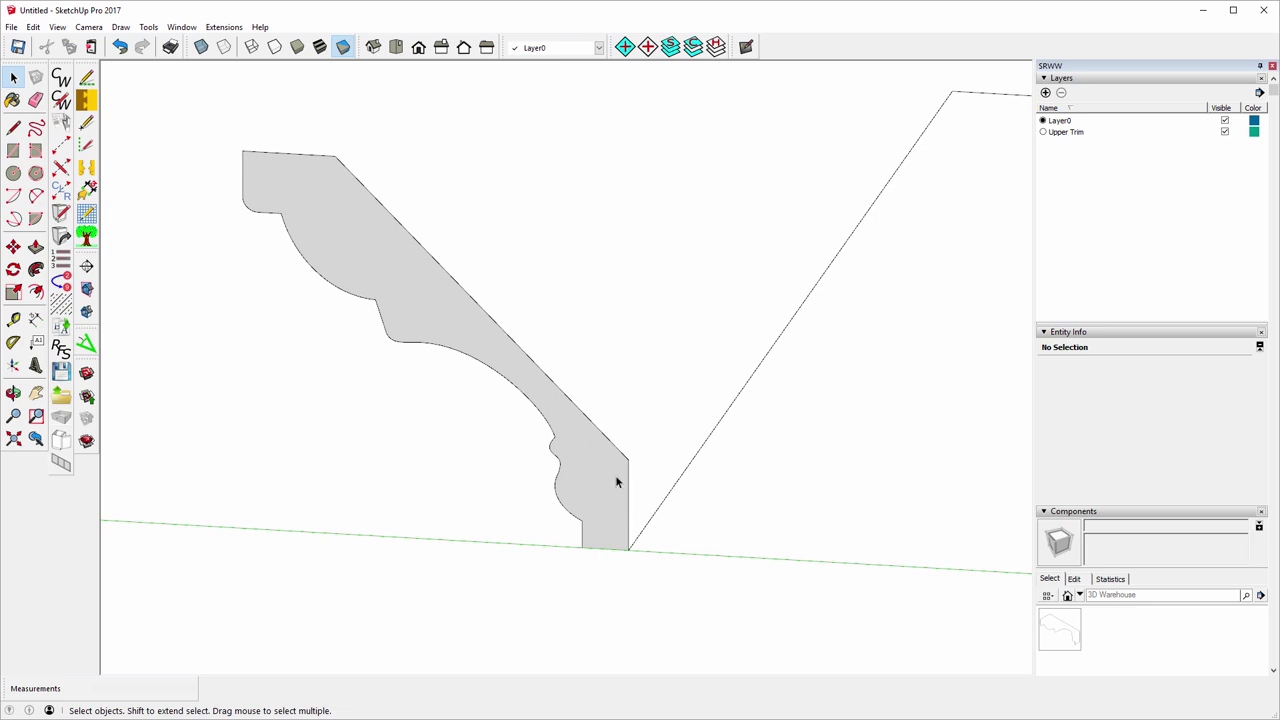
scroll(540, 474, "up", 6)
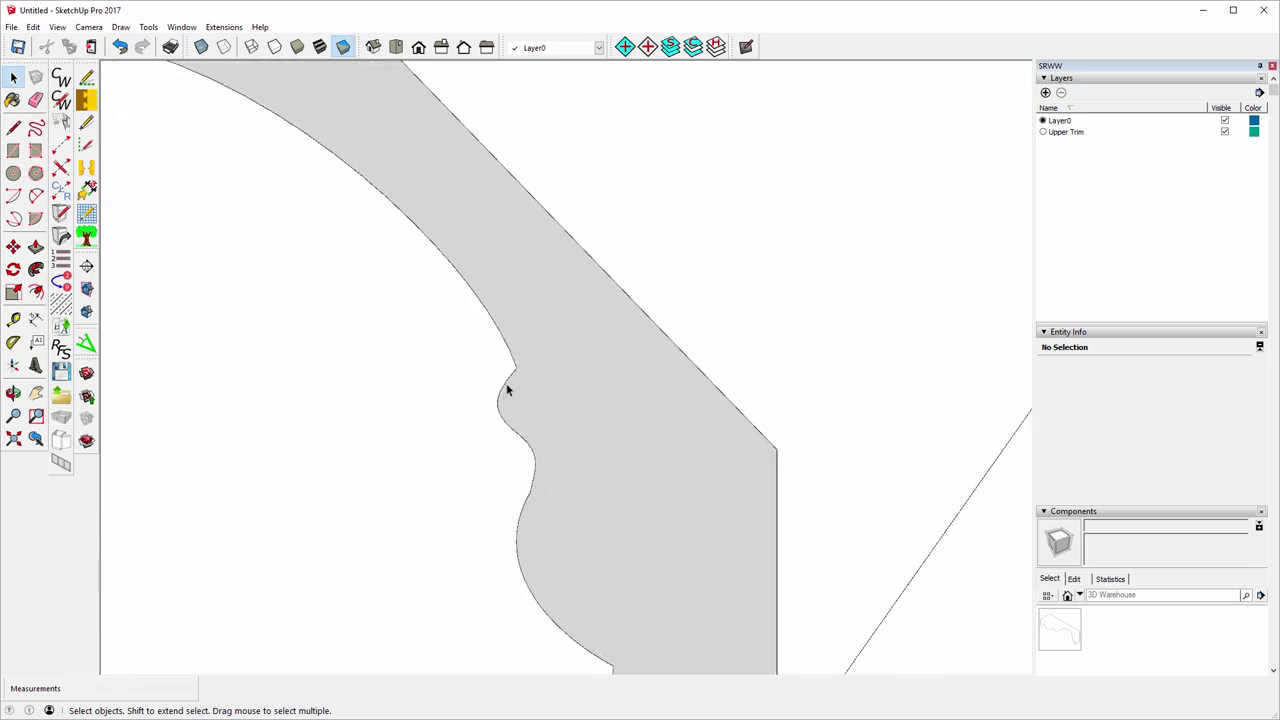
left_click(507, 390)
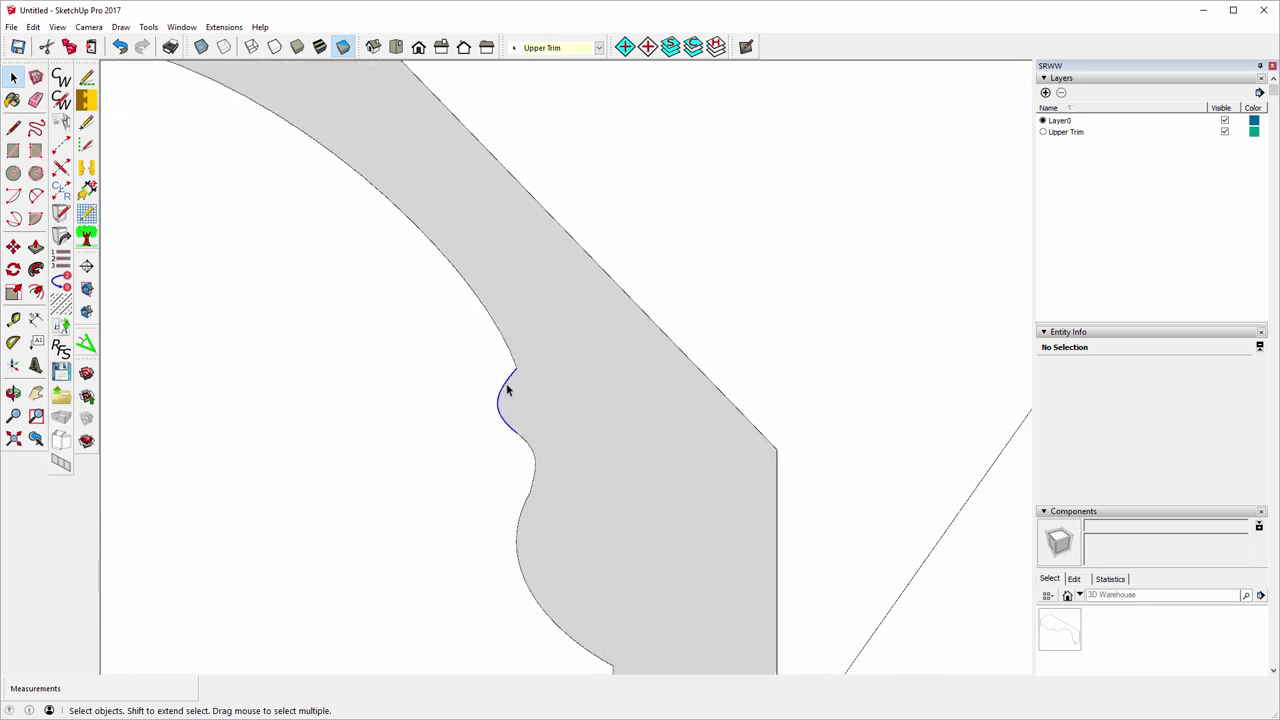
left_click(530, 452, "shift")
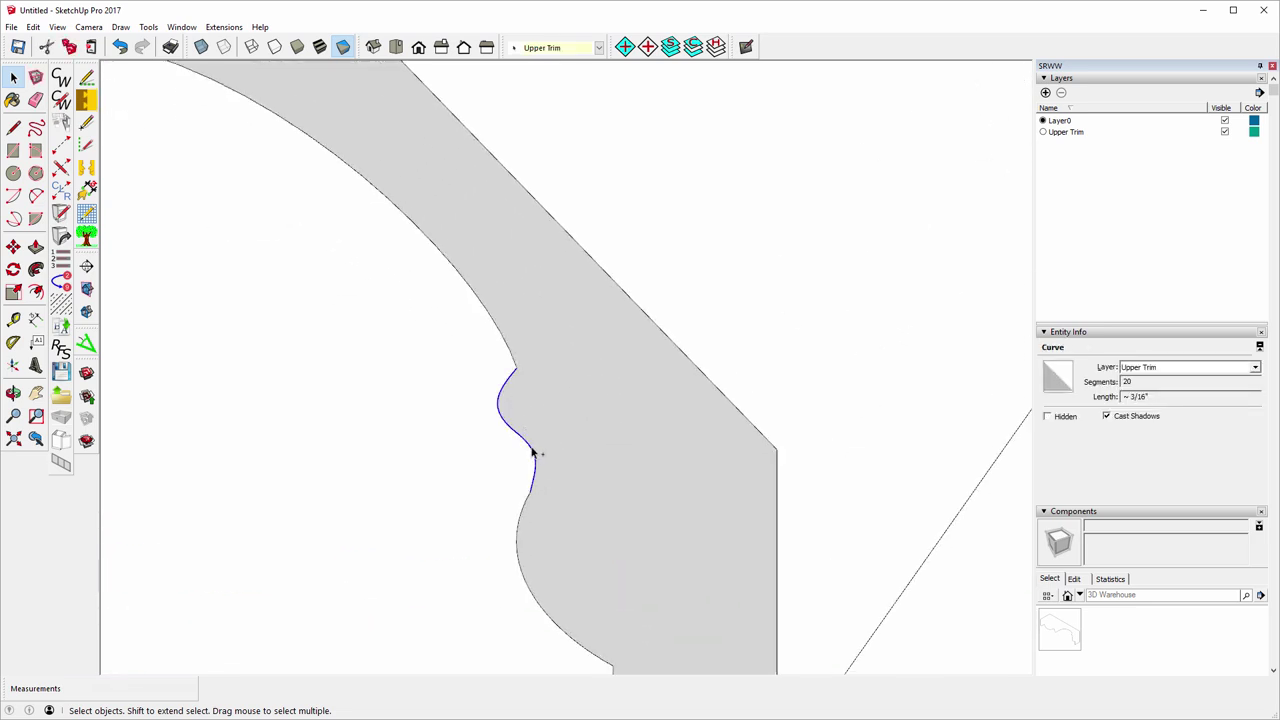
left_click(520, 522, "shift")
scroll(553, 352, "down", 4)
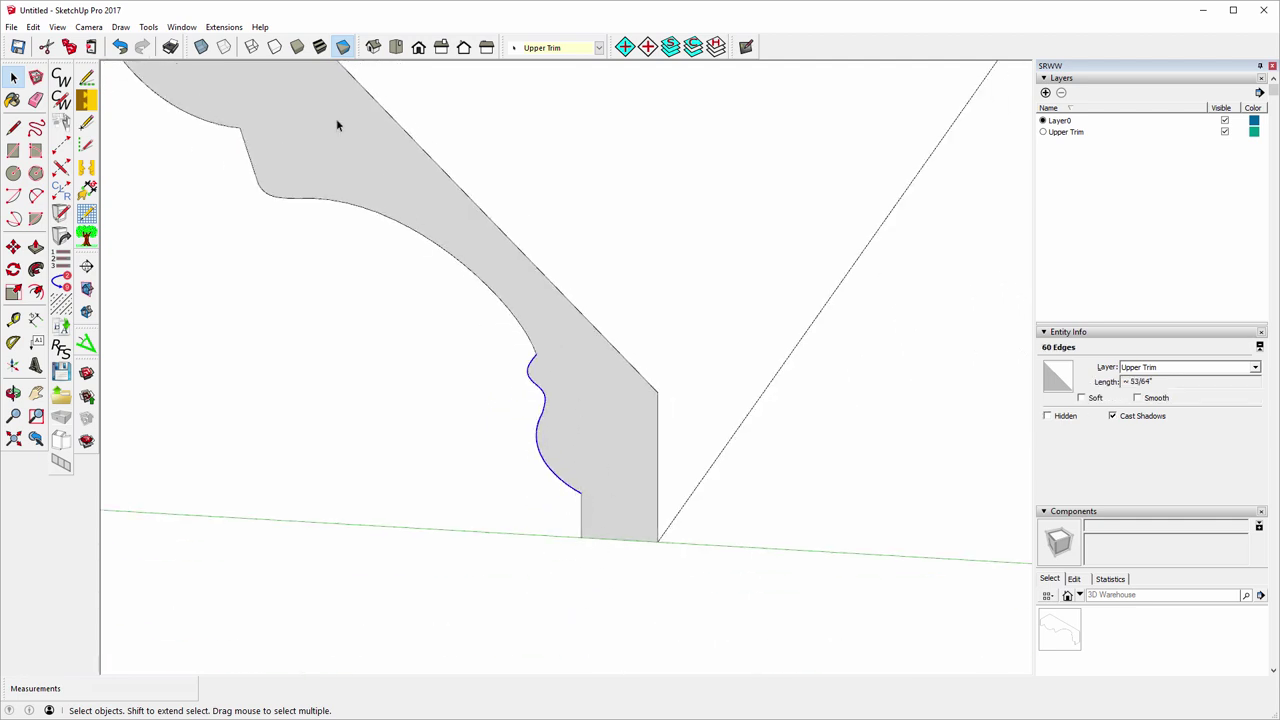
left_click(225, 27)
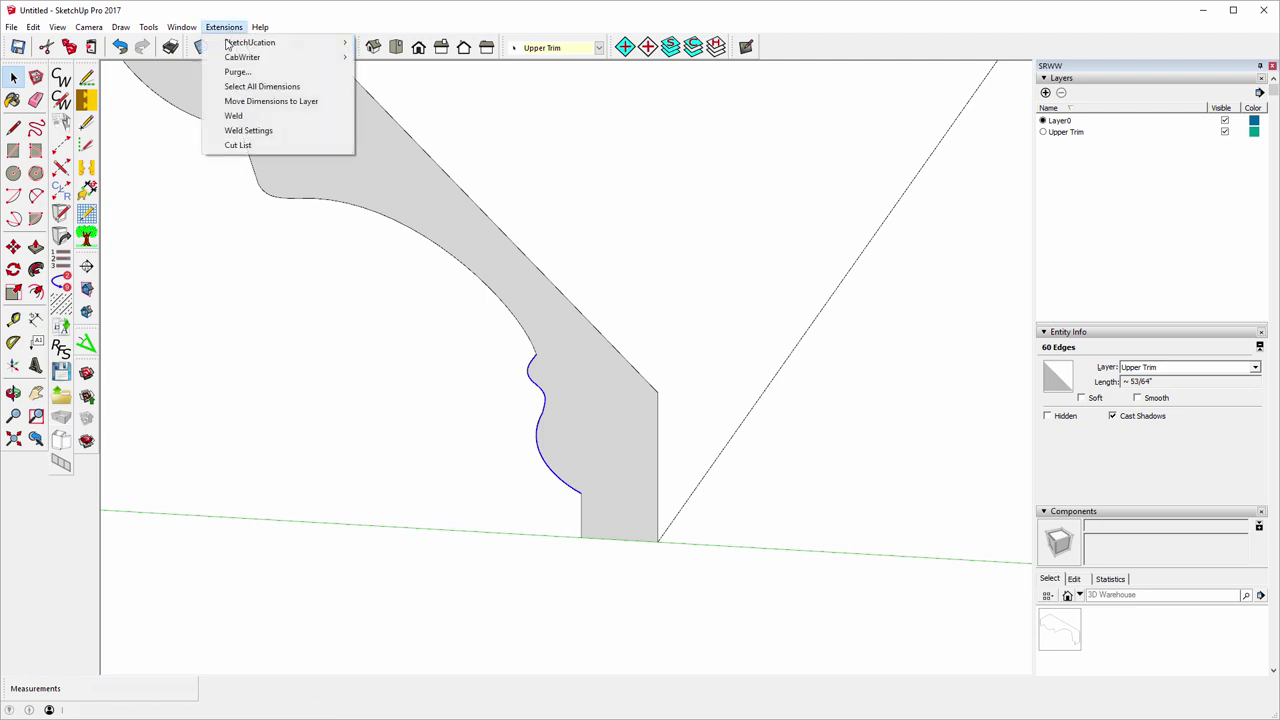
left_click(241, 116)
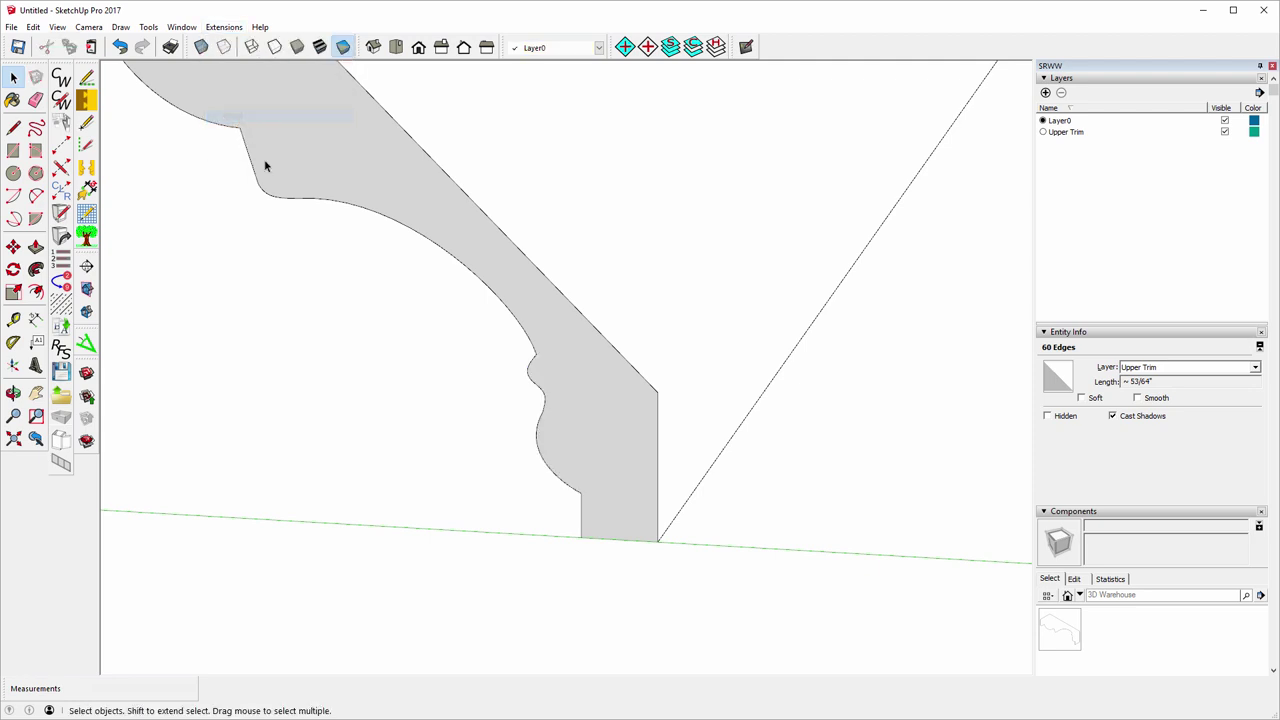
left_click(331, 260)
- In the isometric view, sweep the welded profile along all five edges of the stepped path with Follow Me
scroll(337, 249, "down", 3)
scroll(505, 444, "up", 4)
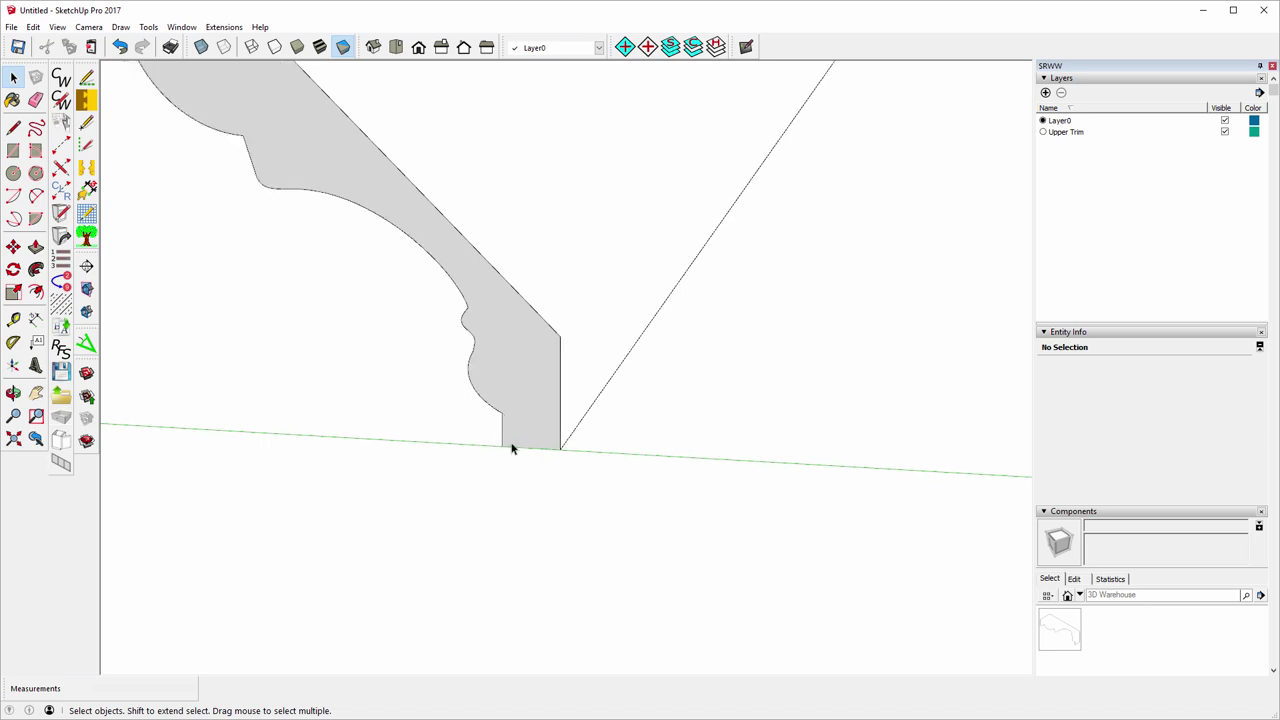
middle_click_drag(510, 445, 726, 432)
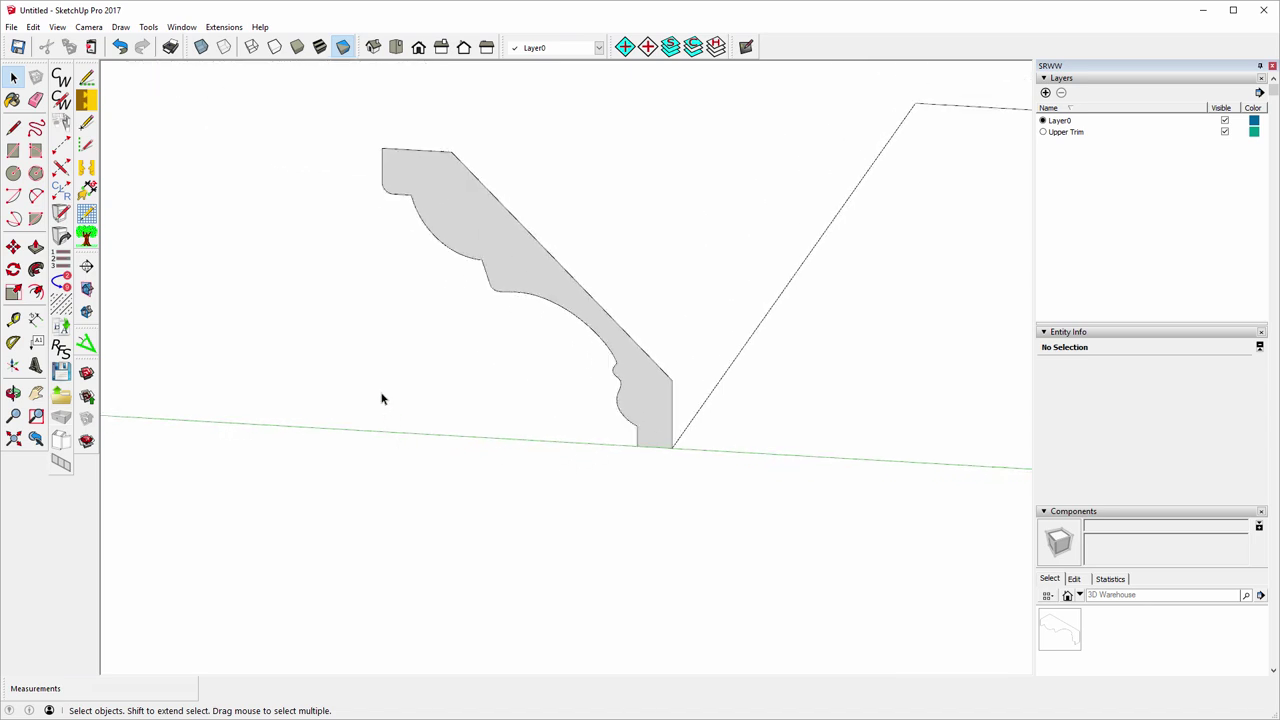
scroll(218, 212, "down", 2)
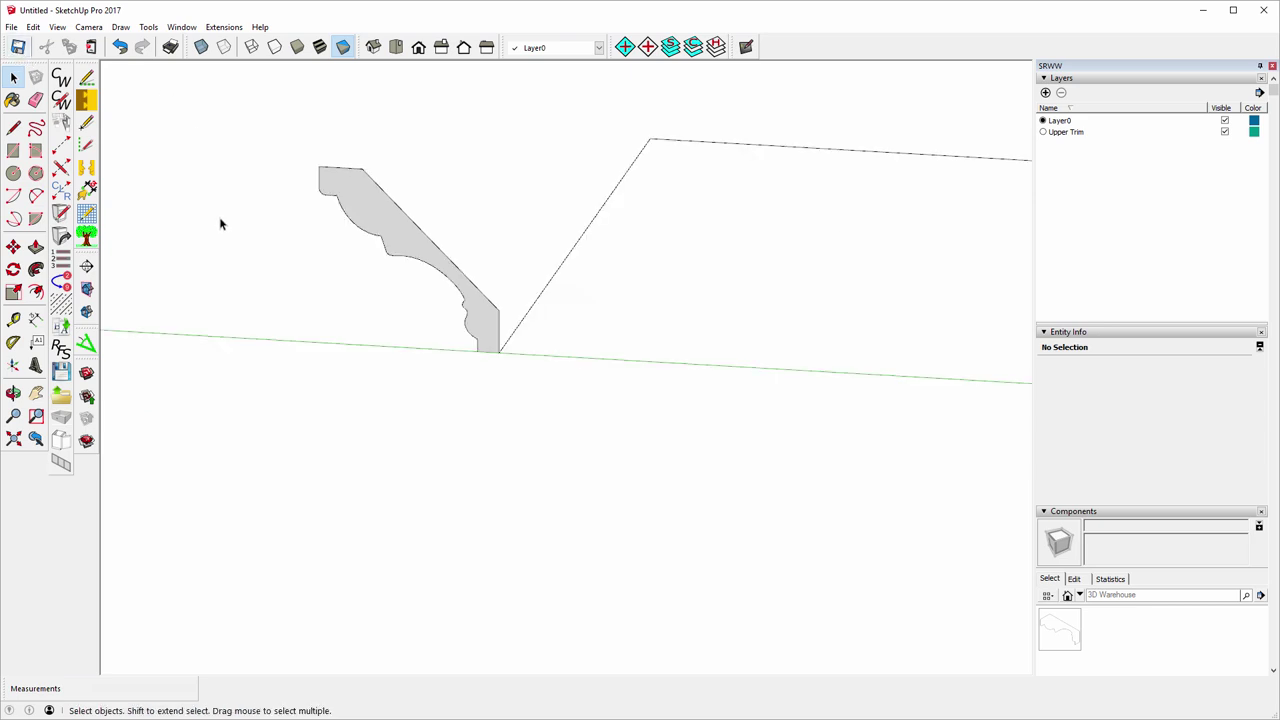
left_click(419, 47)
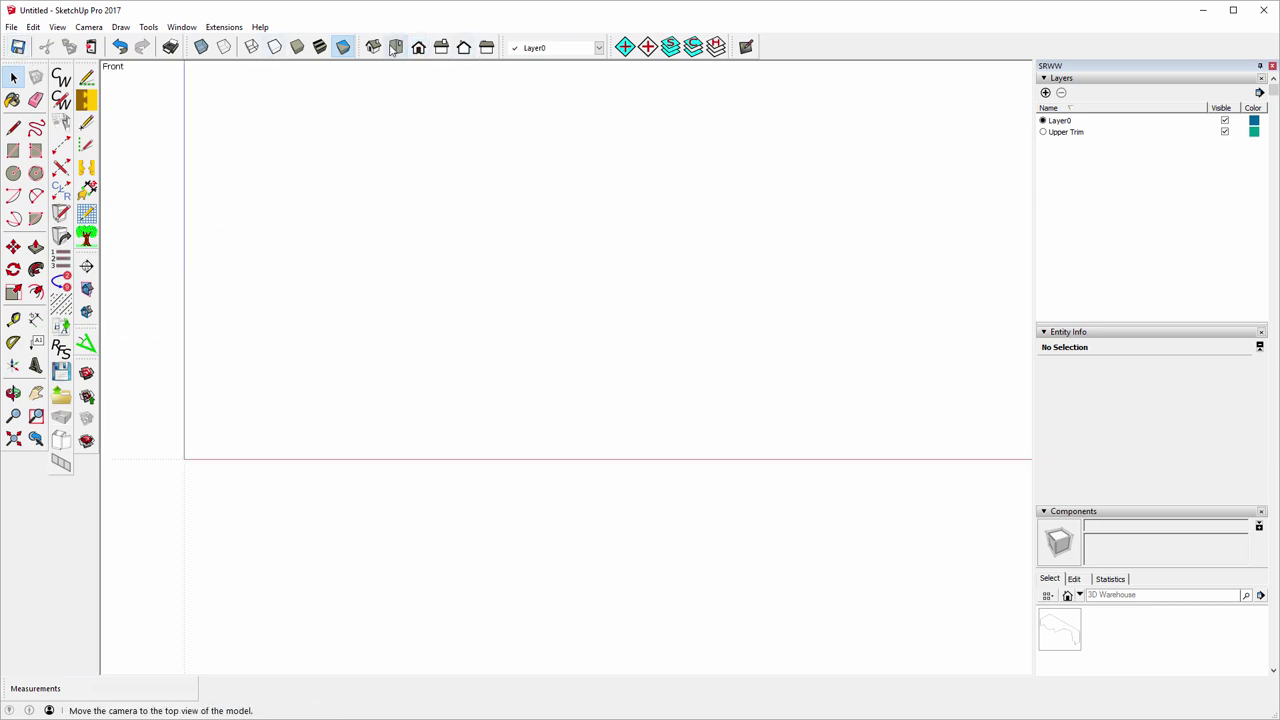
left_click(373, 47)
scroll(400, 210, "down", 2)
scroll(410, 232, "down", 2)
scroll(630, 287, "down", 2)
scroll(695, 271, "down", 1)
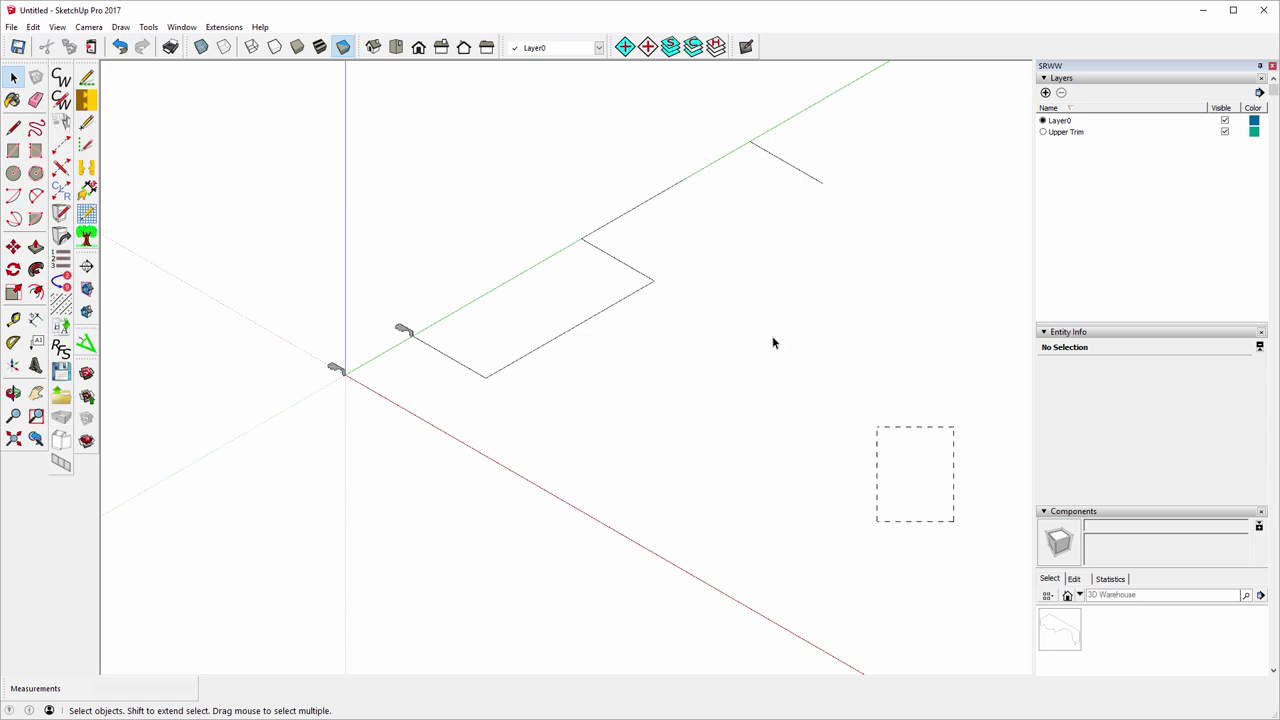
mouse_move(472, 110)
left_mouse_down()
mouse_move(456, 101)
mouse_move(460, 111)
left_mouse_up()
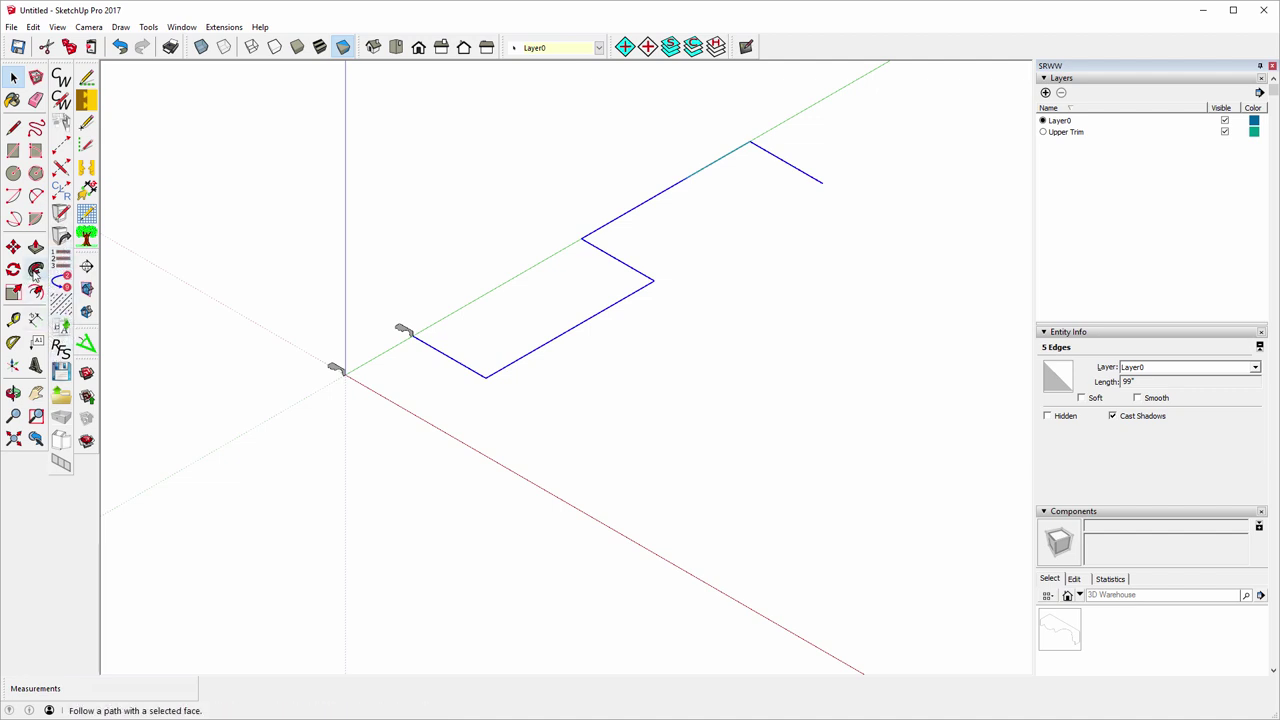
left_click(36, 270)
scroll(500, 363, "up", 3)
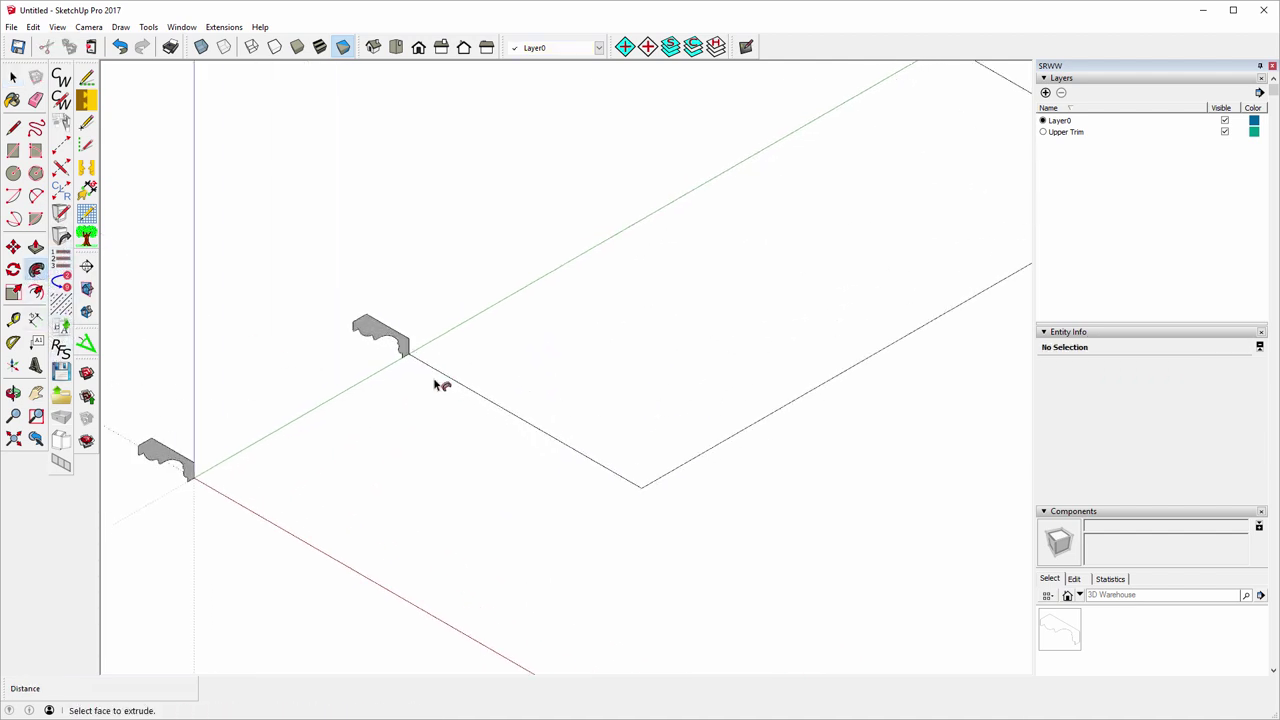
scroll(434, 383, "up", 3)
left_click(370, 328)
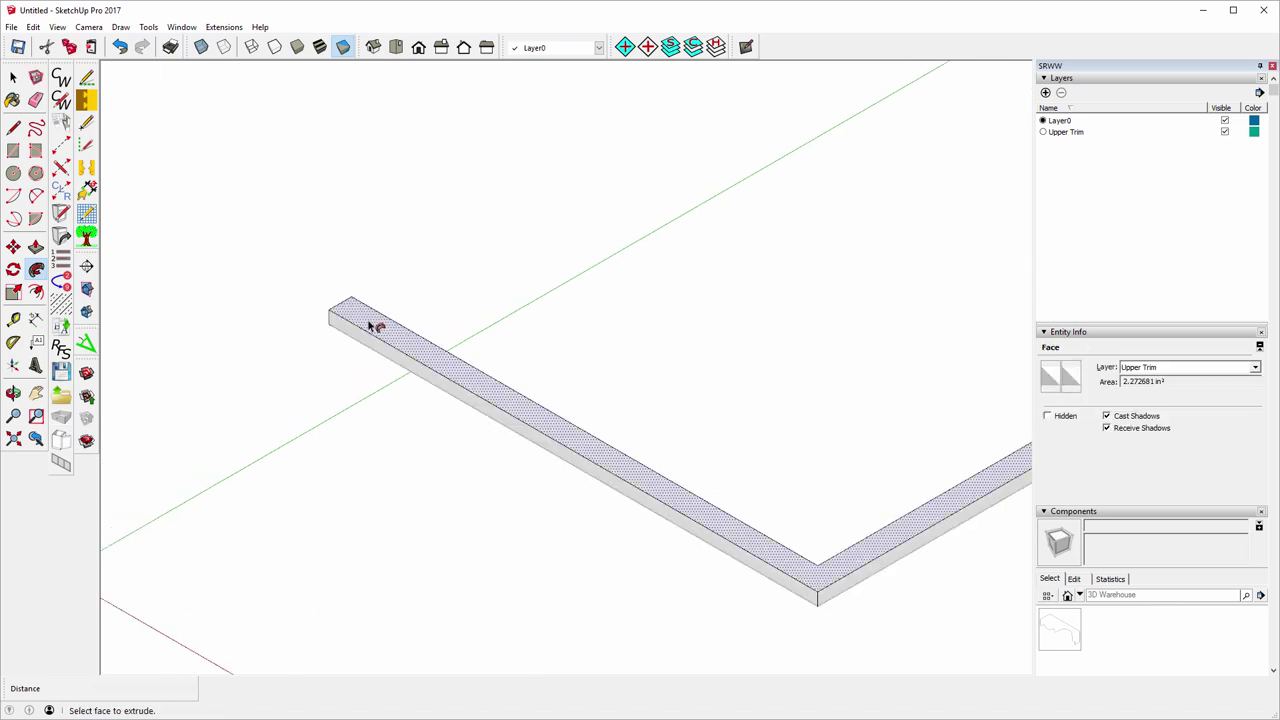
- Draw a mitre line across the moulding's top face at the near outer corner, from inner to outer corner point
left_click(13, 127)
scroll(477, 200, "down", 2)
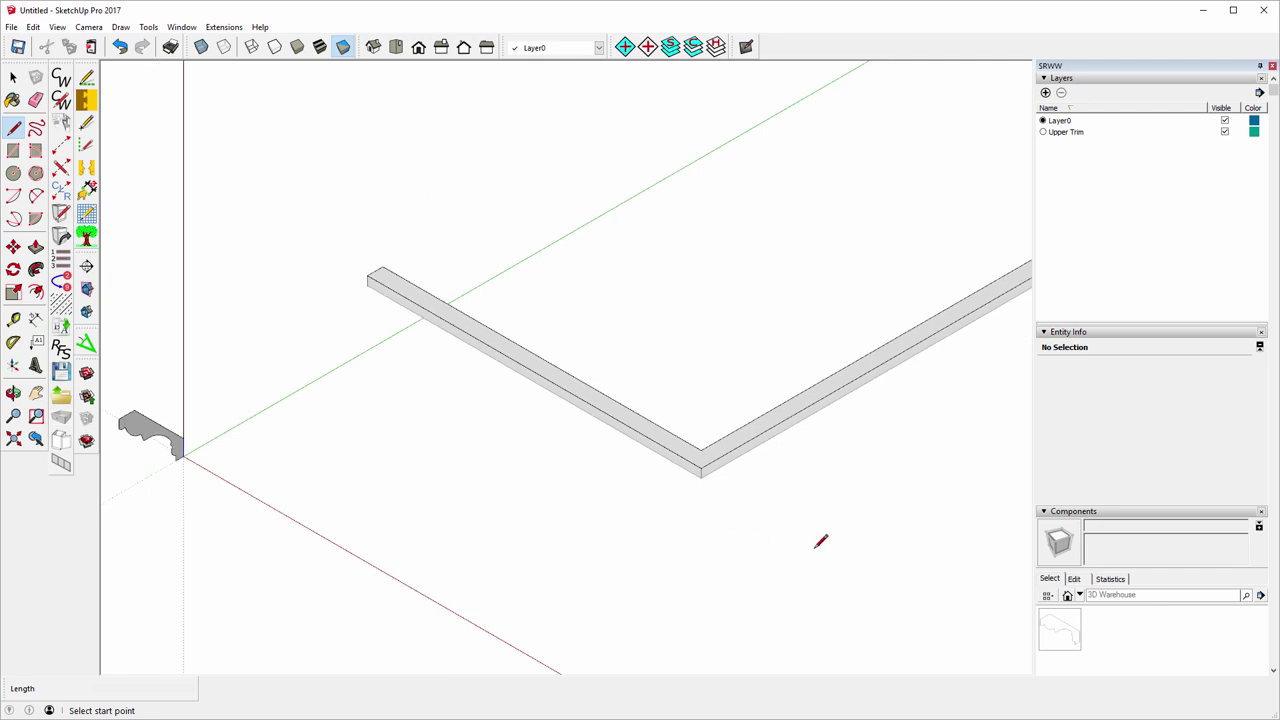
scroll(729, 445, "up", 3)
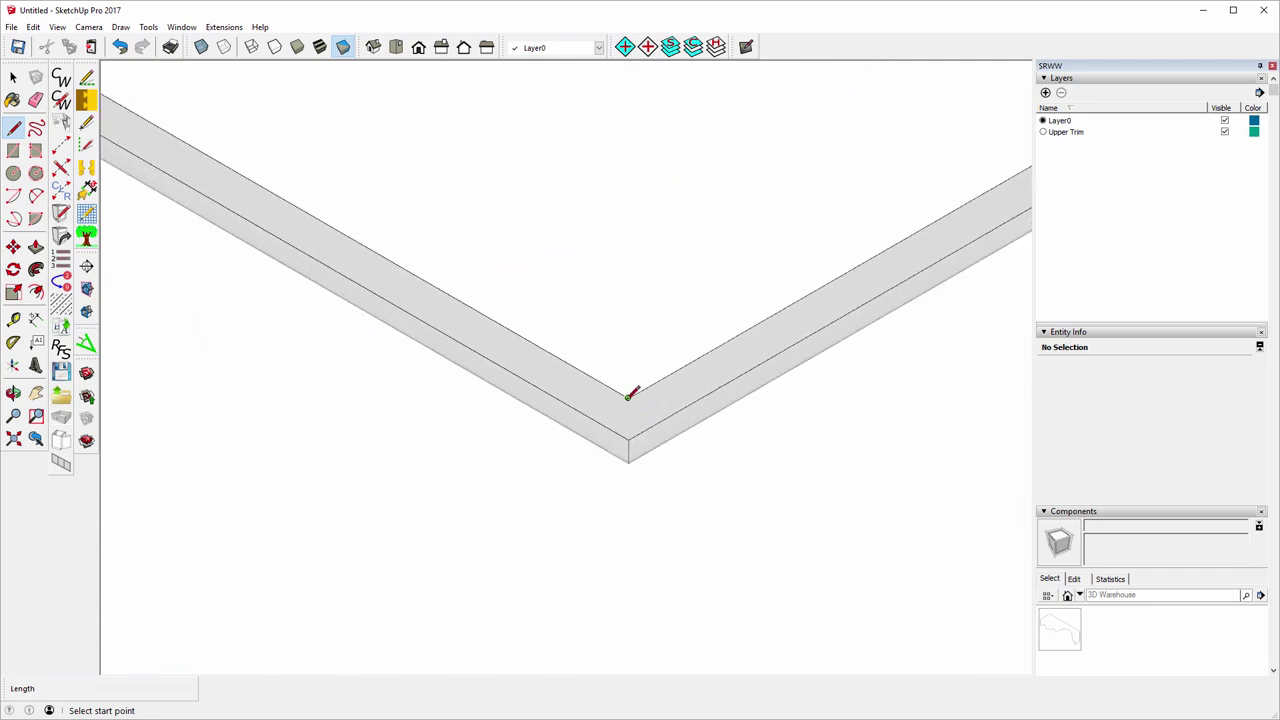
left_click(629, 398)
left_click(628, 436)
scroll(466, 428, "down", 10)
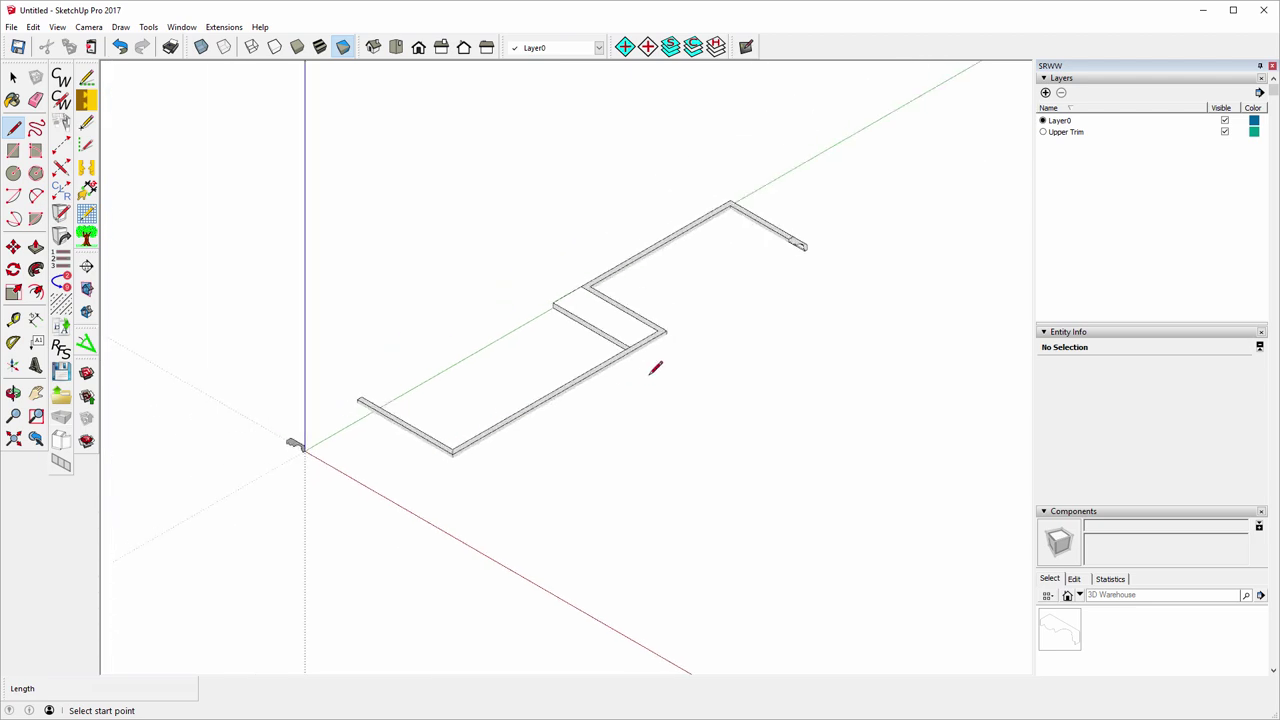
- Draw mitre lines across the moulding's top face at the projecting outer corner and the adjoining inner corner of the step
scroll(680, 316, "up", 4)
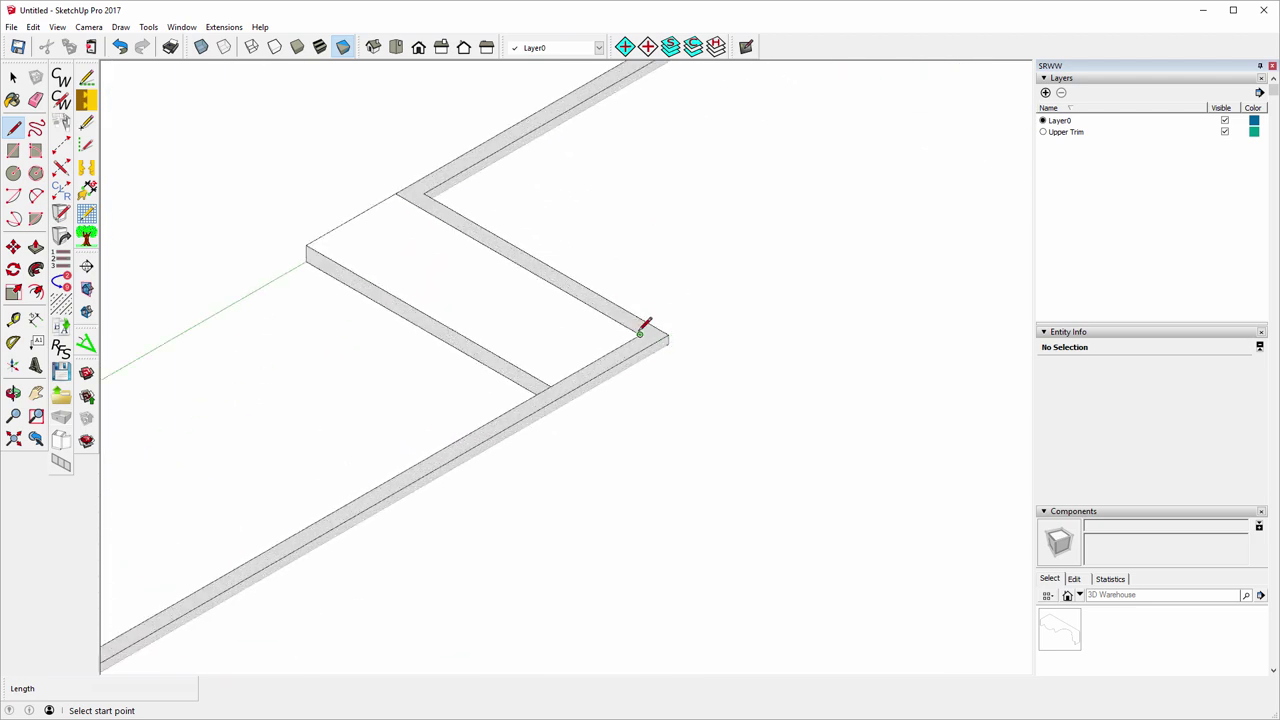
left_click(639, 334)
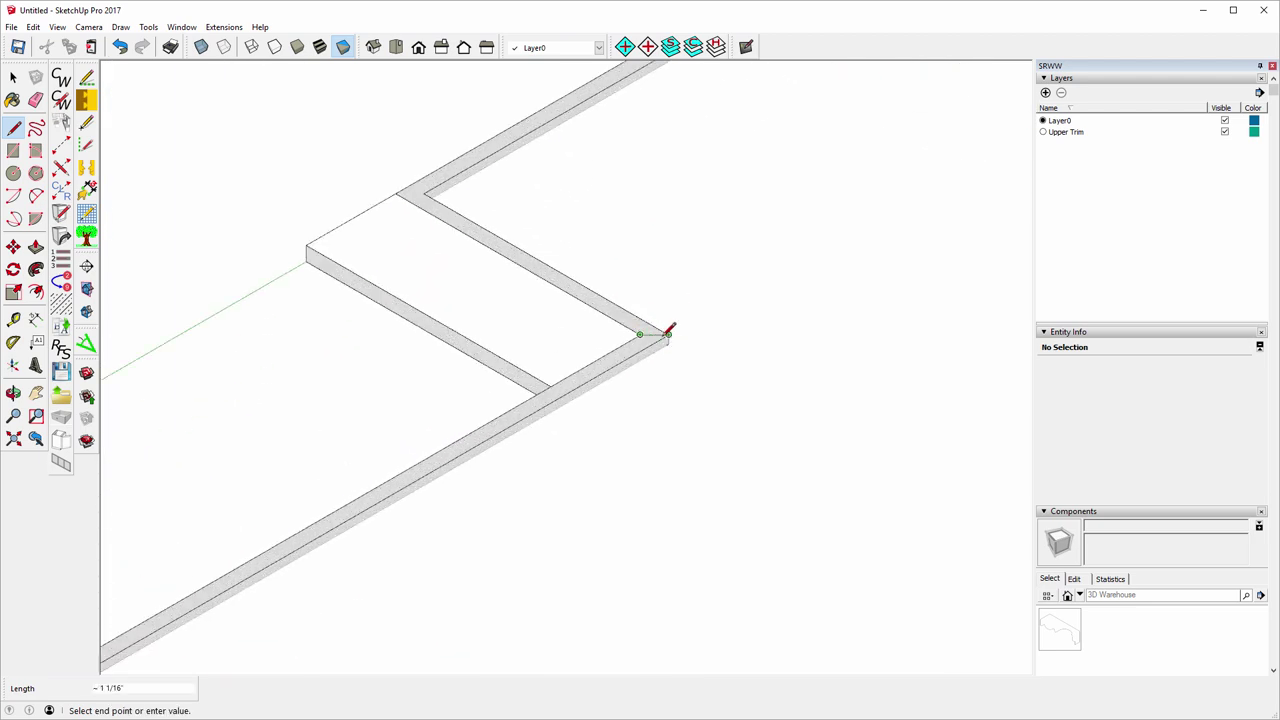
left_click(668, 334)
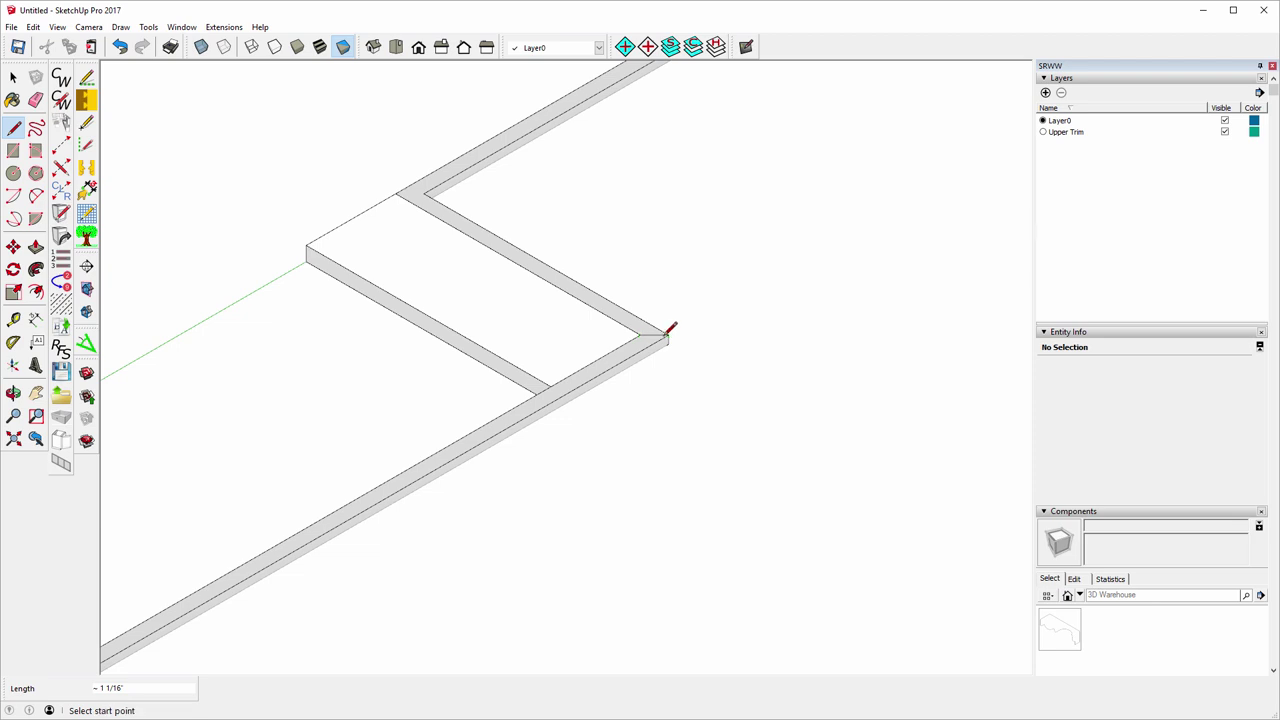
left_click(396, 192)
left_click(412, 196)
scroll(420, 300, "down", 5)
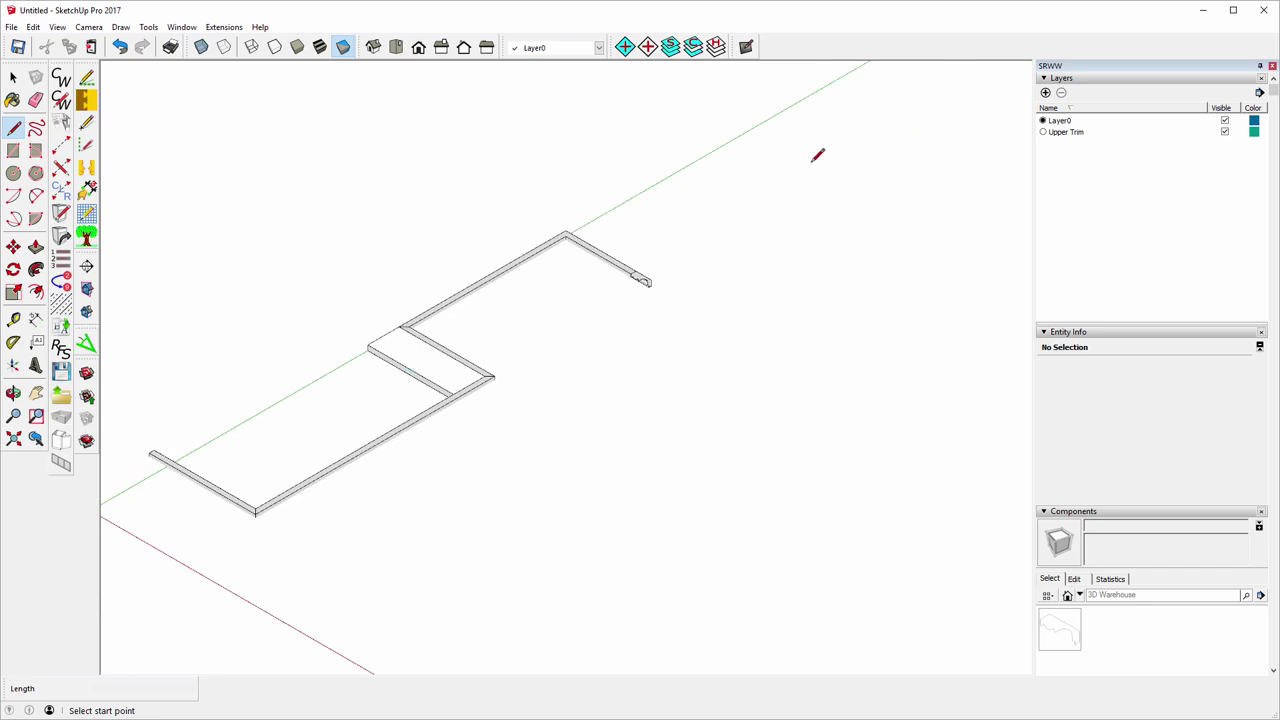
- Draw the mitre line across the moulding's top face at the far corner near the short end run
scroll(549, 221, "up", 6)
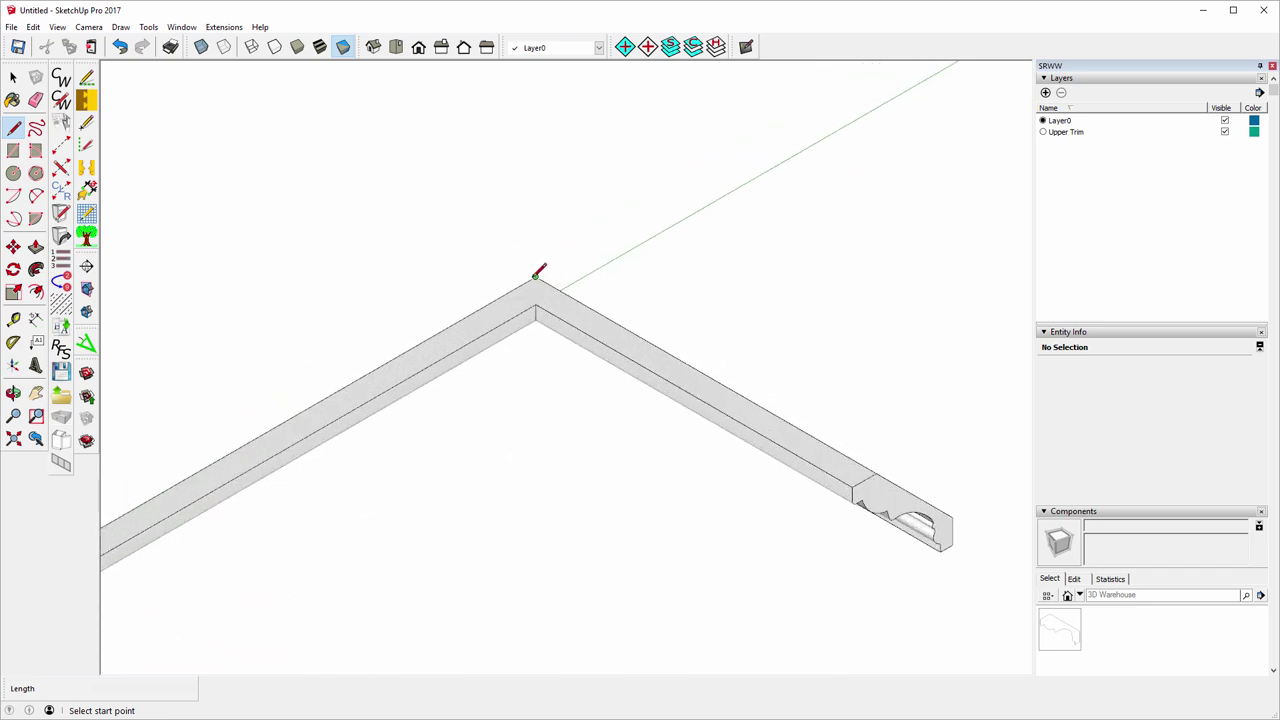
left_click(537, 275)
left_click(535, 304)
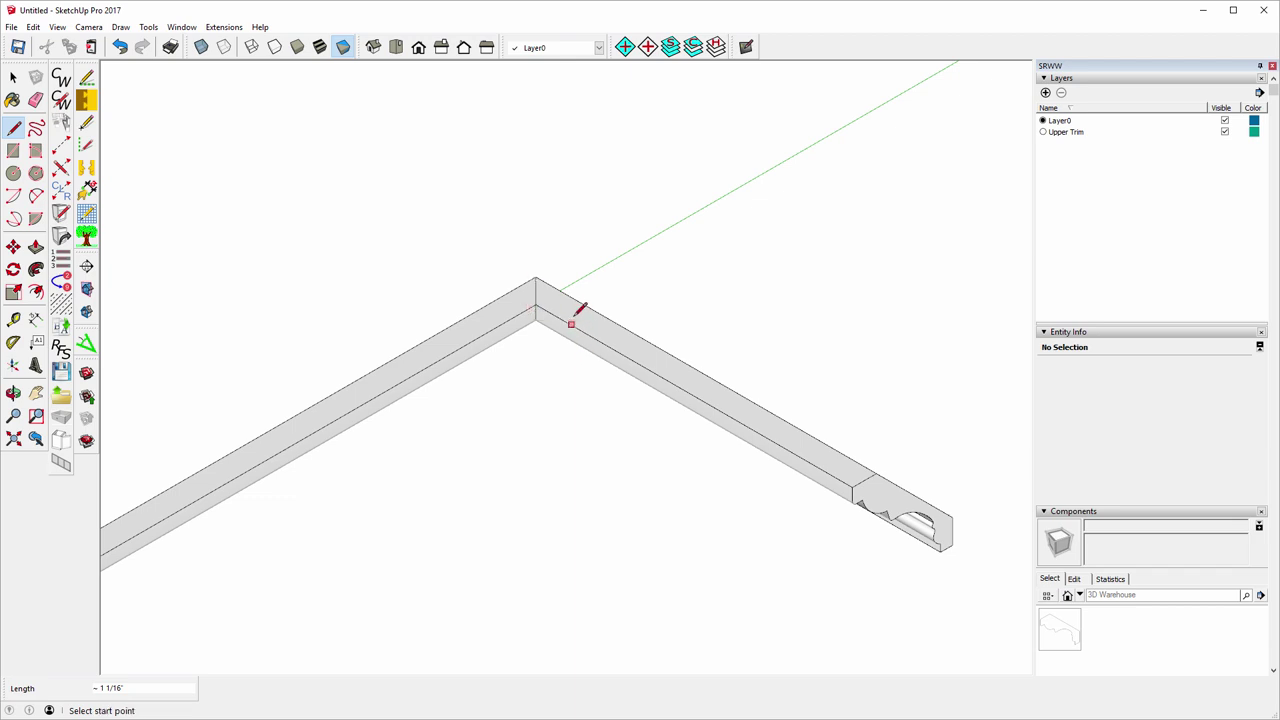
scroll(586, 288, "down", 6)
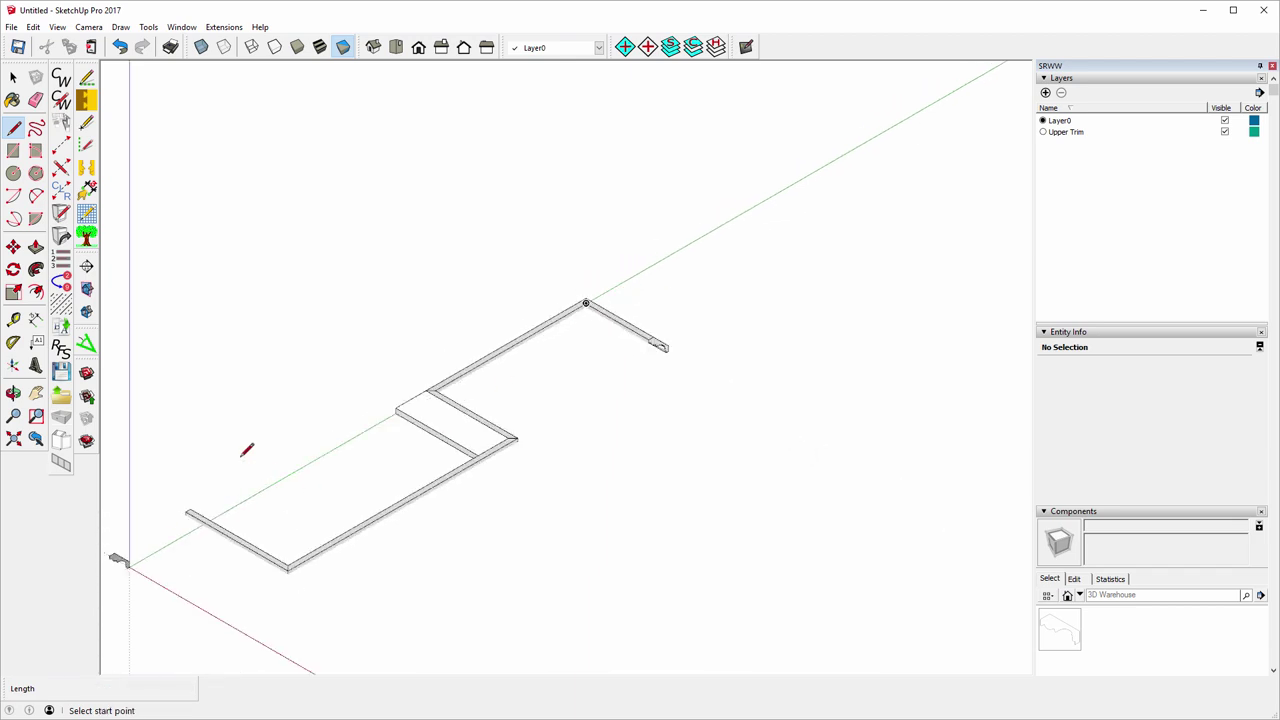
- On the moulding's underside at the near outer corner, draw the missing mitre edge from the nose curve's end to the next ridge
left_click(13, 393)
left_click_drag(263, 583, 234, 257)
scroll(234, 260, "up", 5)
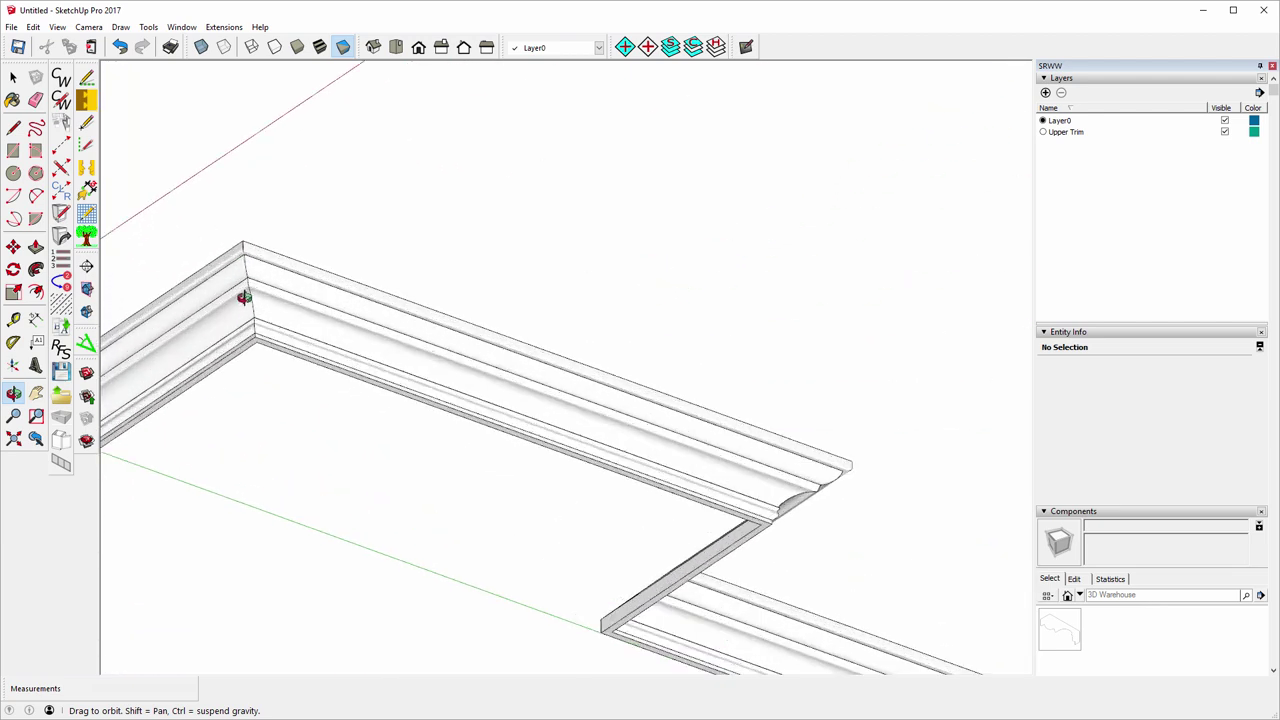
scroll(240, 278, "up", 8)
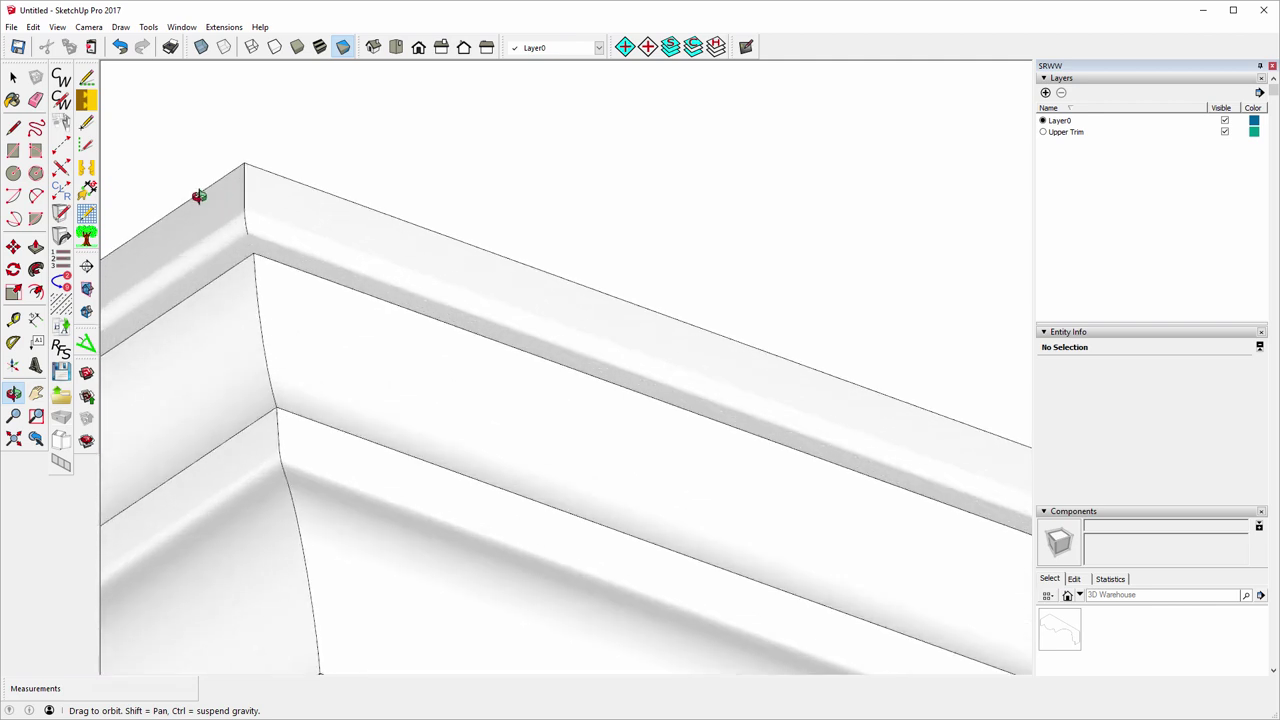
scroll(308, 283, "up", 2)
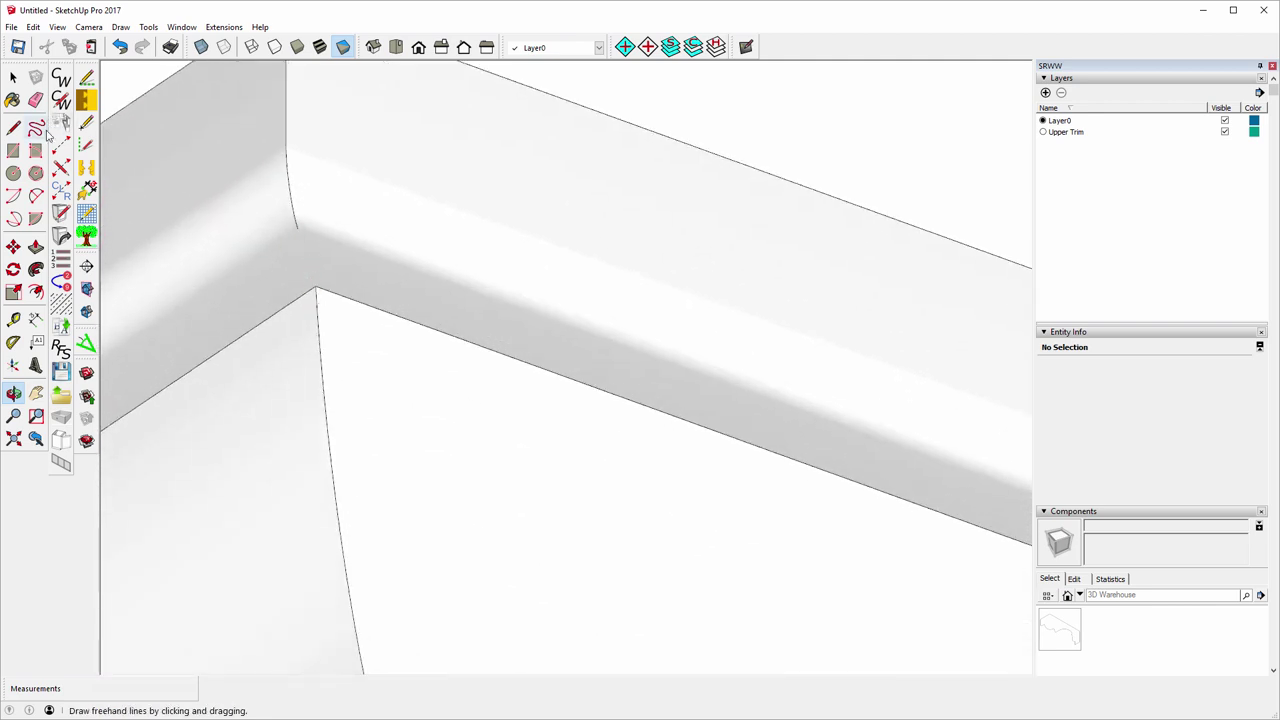
left_click(15, 128)
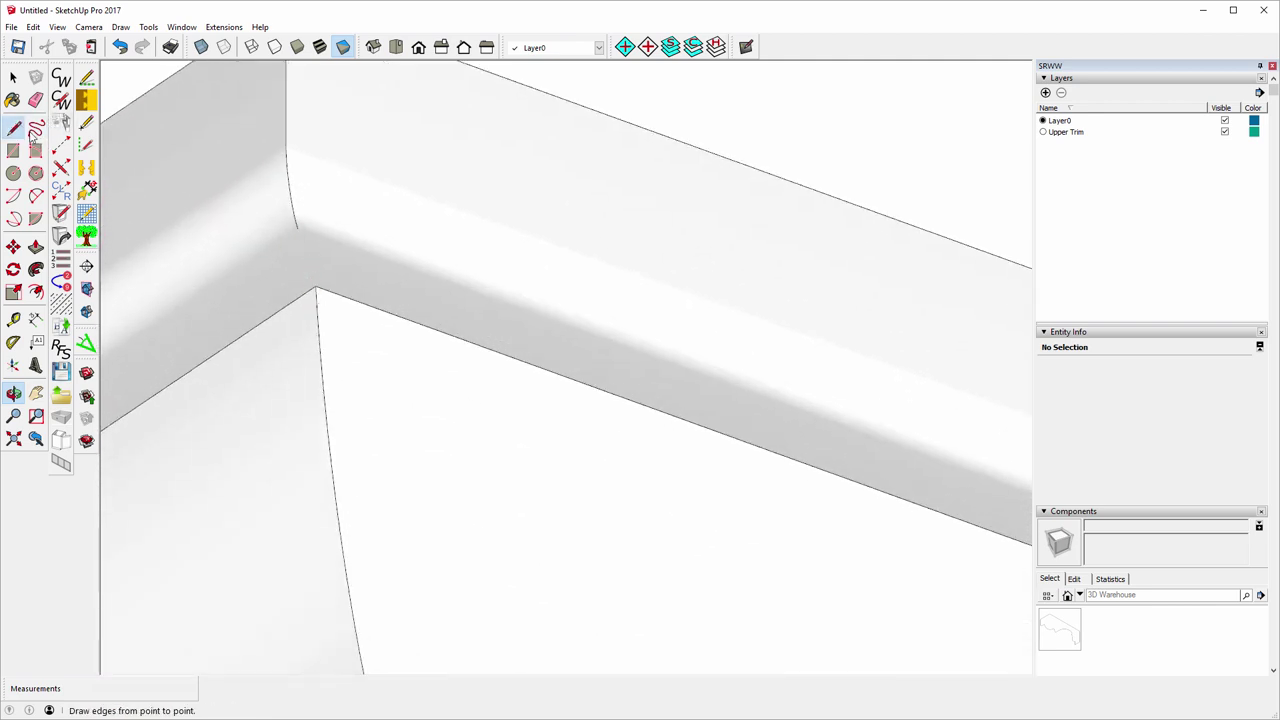
left_click(297, 228)
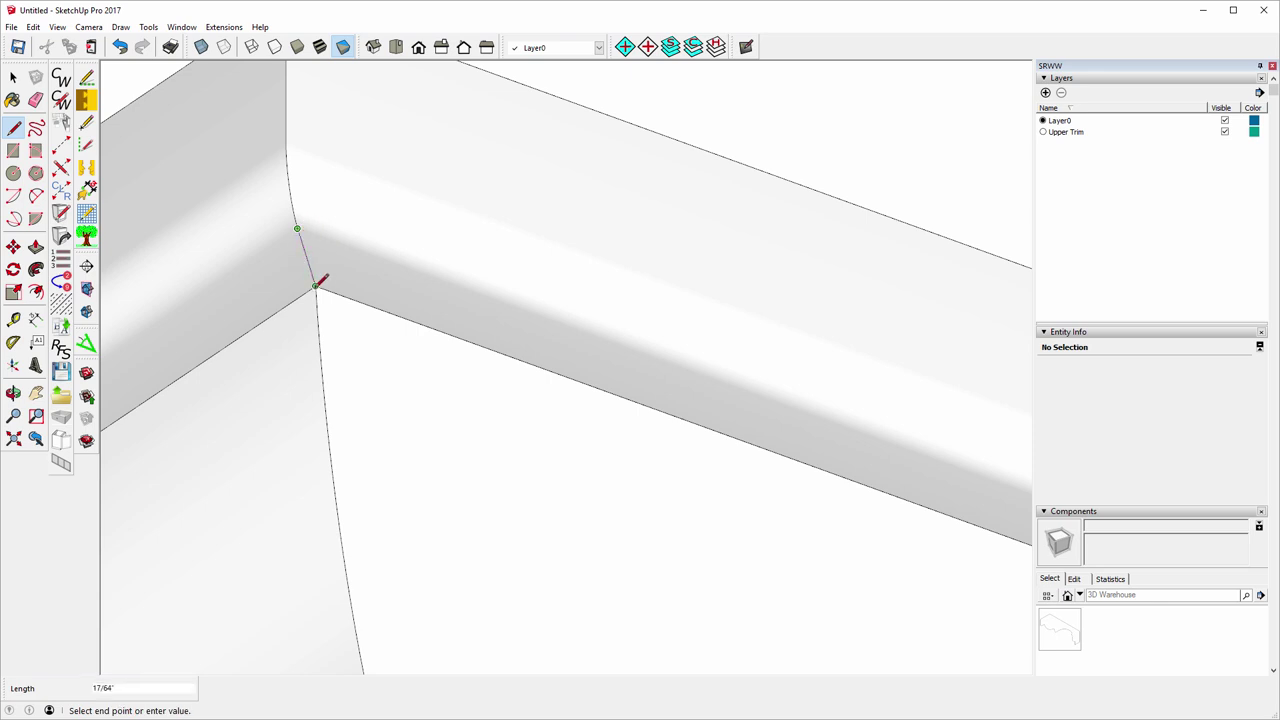
left_click(316, 285)
scroll(338, 210, "down", 4)
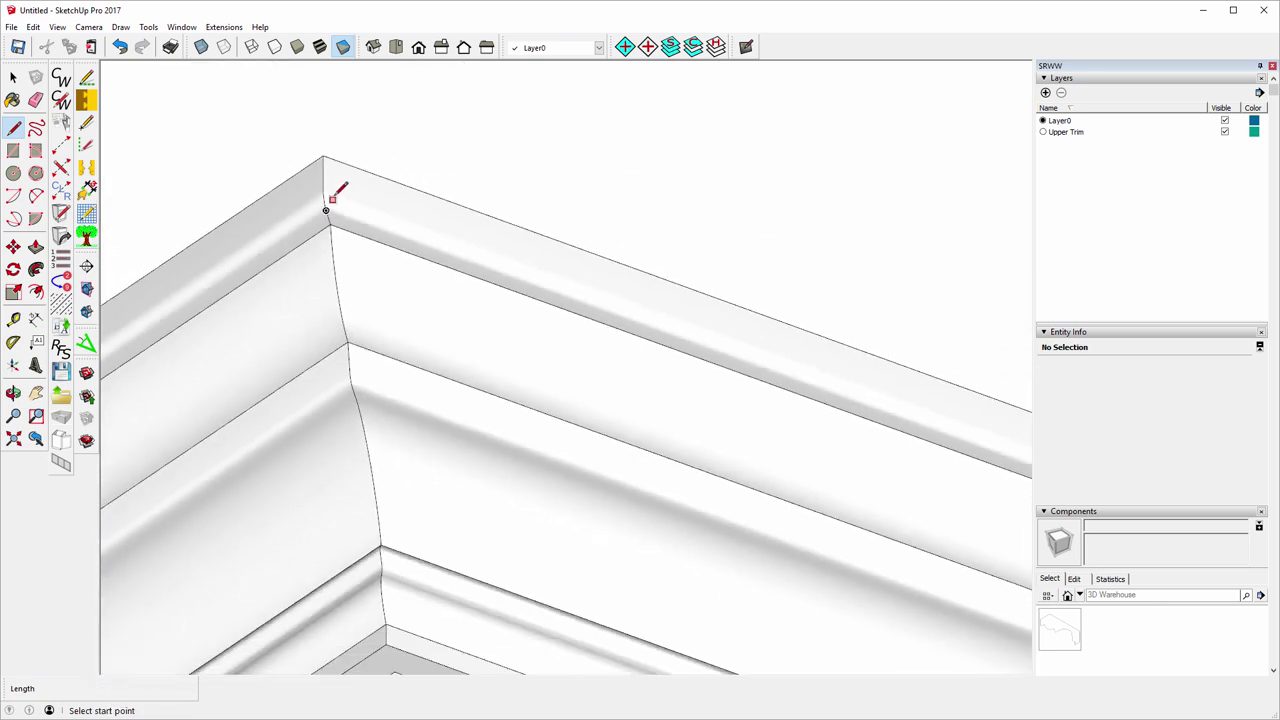
scroll(327, 207, "down", 3)
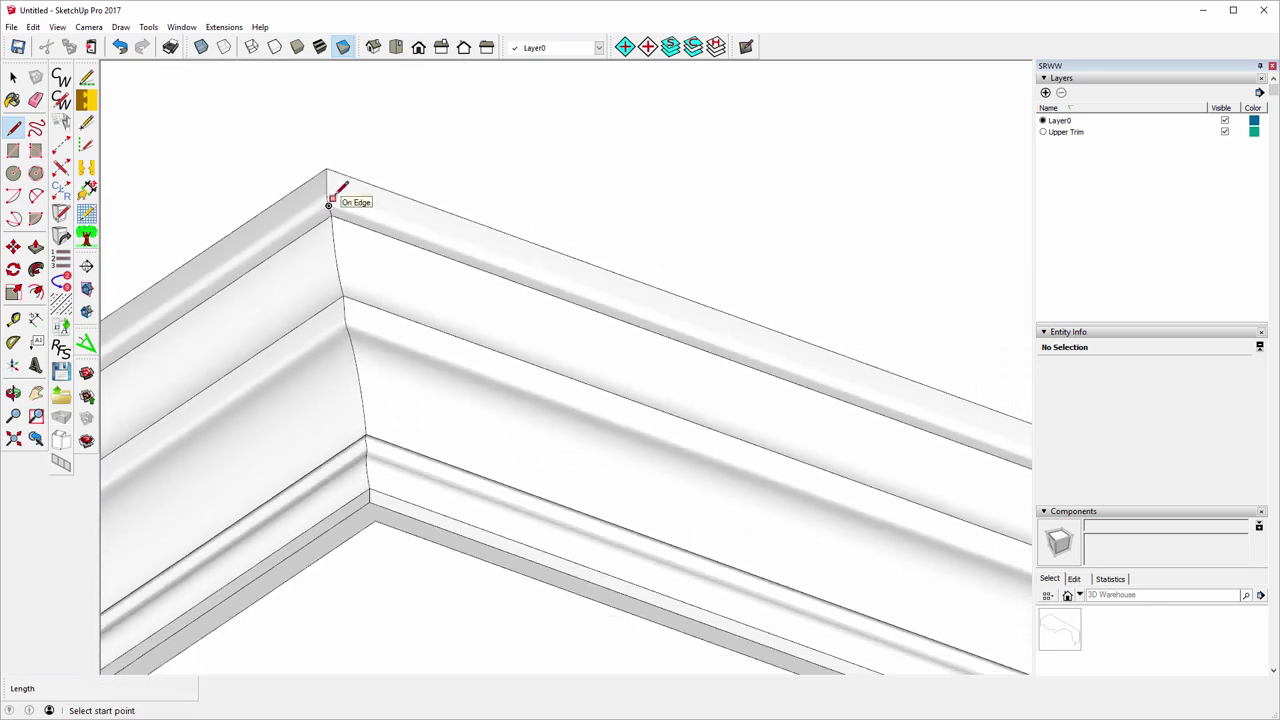
left_click(370, 500)
key("Escape")
- At the projecting outer corner of the step, draw the missing mitre edge between the nose curve's end and the next ridge
scroll(318, 440, "down", 3)
scroll(314, 455, "down", 2)
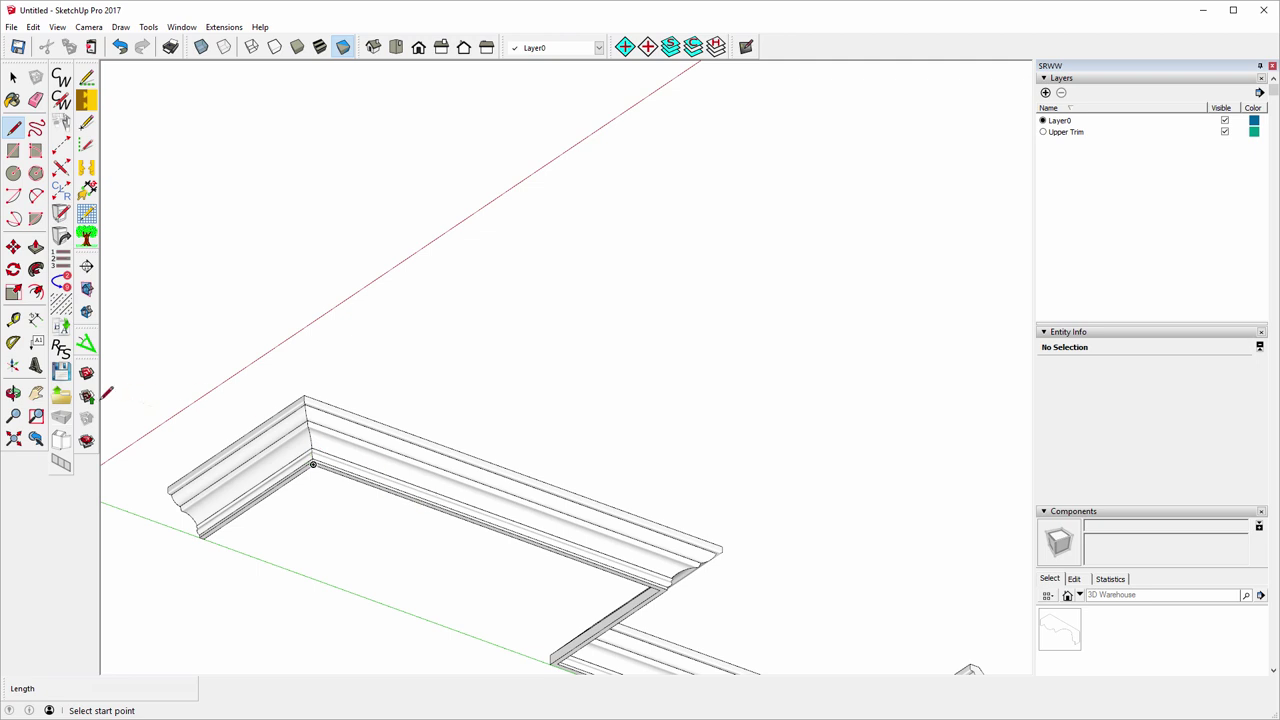
left_click(13, 393)
left_click_drag(740, 511, 123, 263)
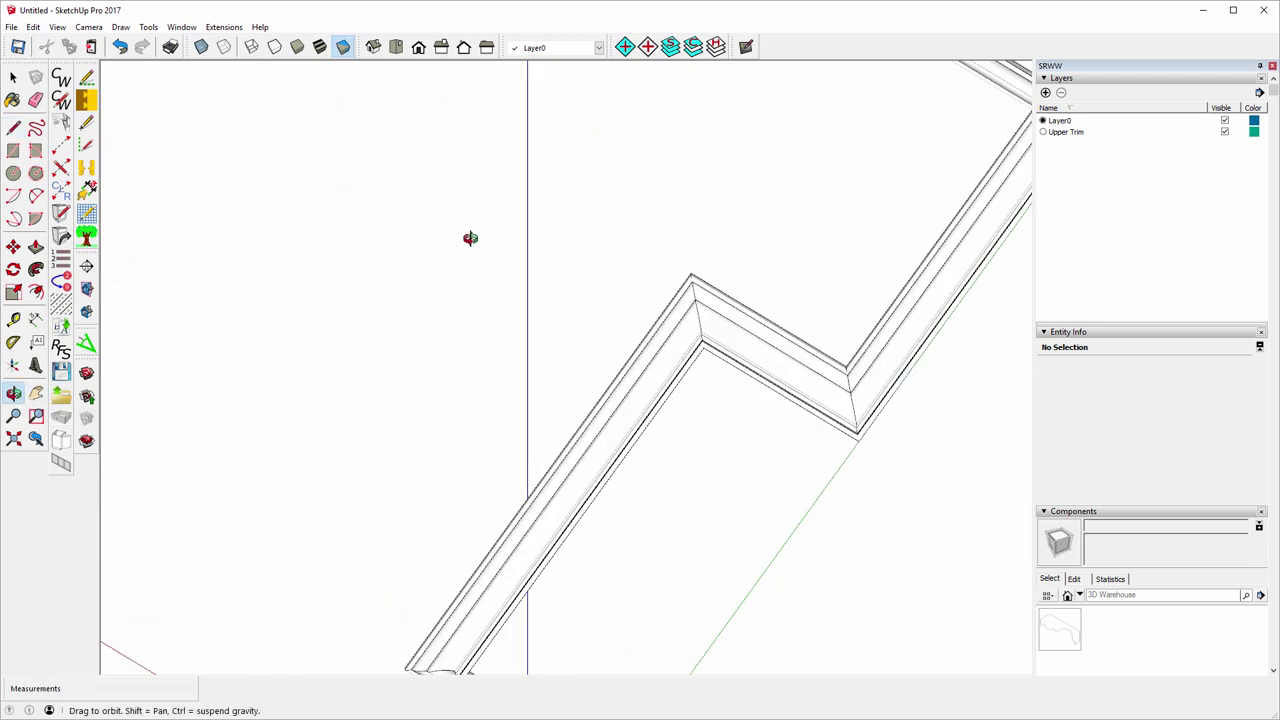
scroll(703, 217, "up", 2)
scroll(704, 317, "up", 2)
scroll(666, 324, "up", 2)
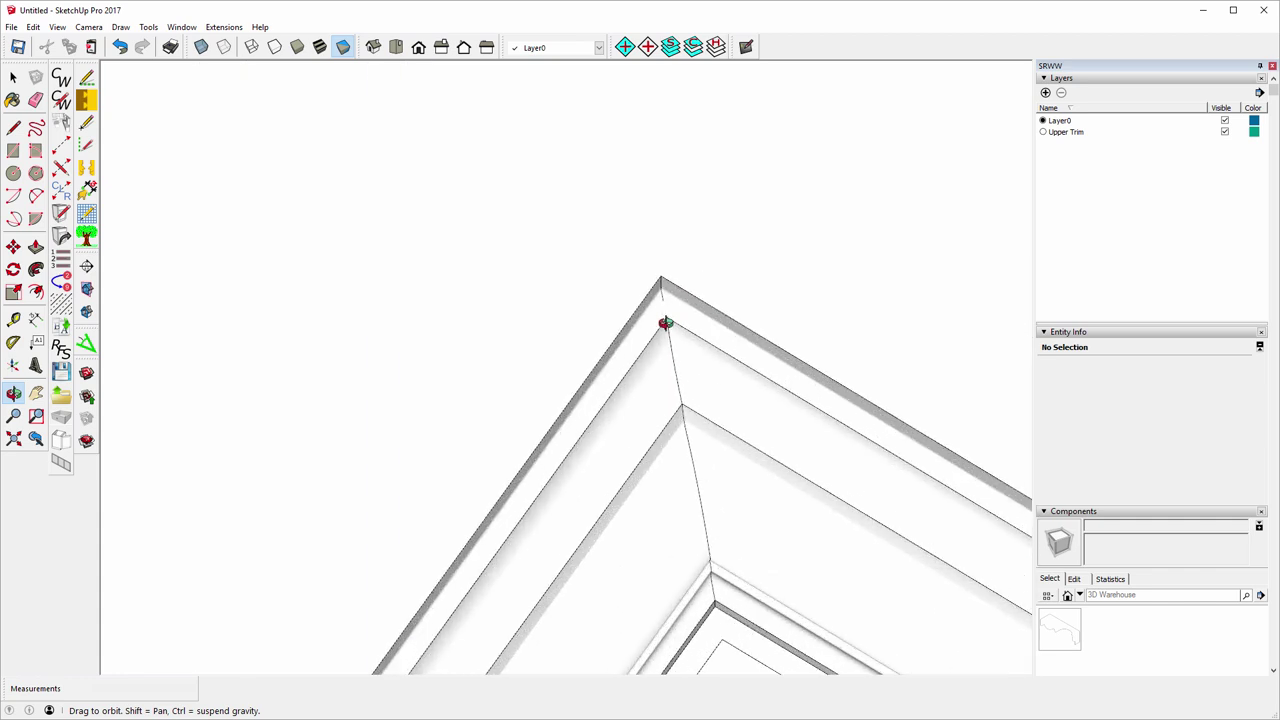
left_click(13, 128)
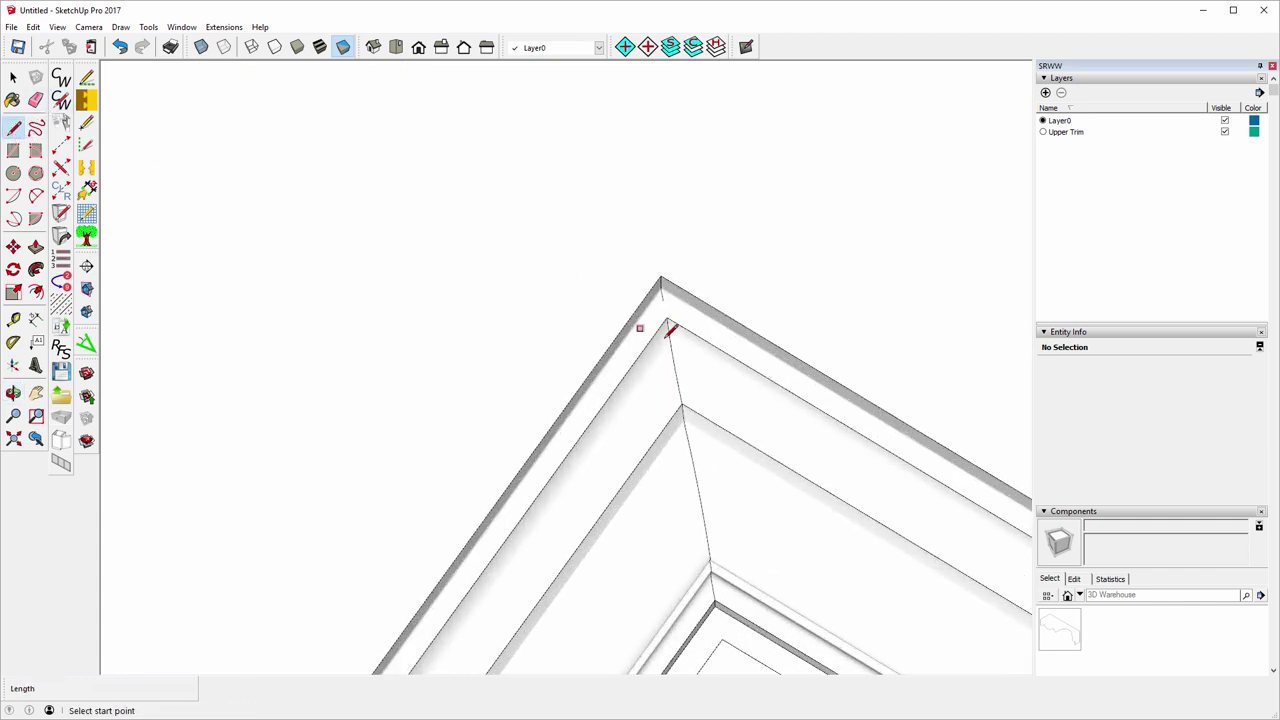
scroll(664, 296, "up", 4)
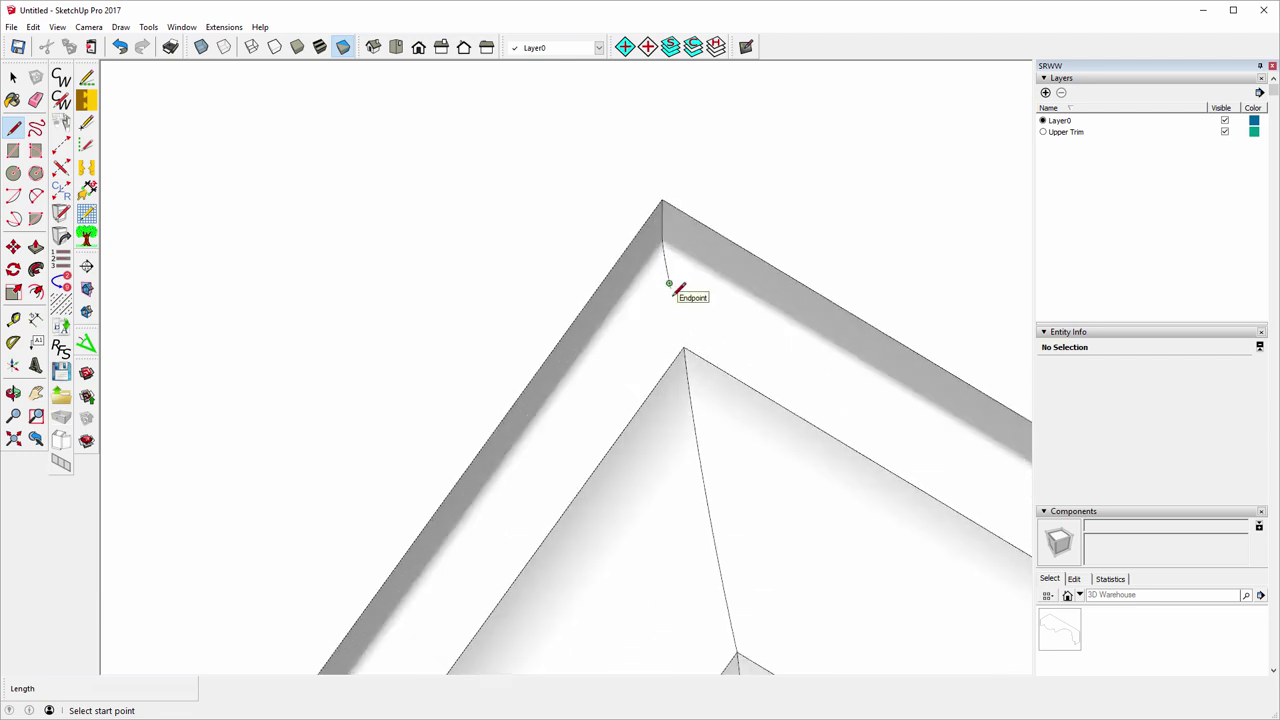
scroll(676, 287, "up", 2)
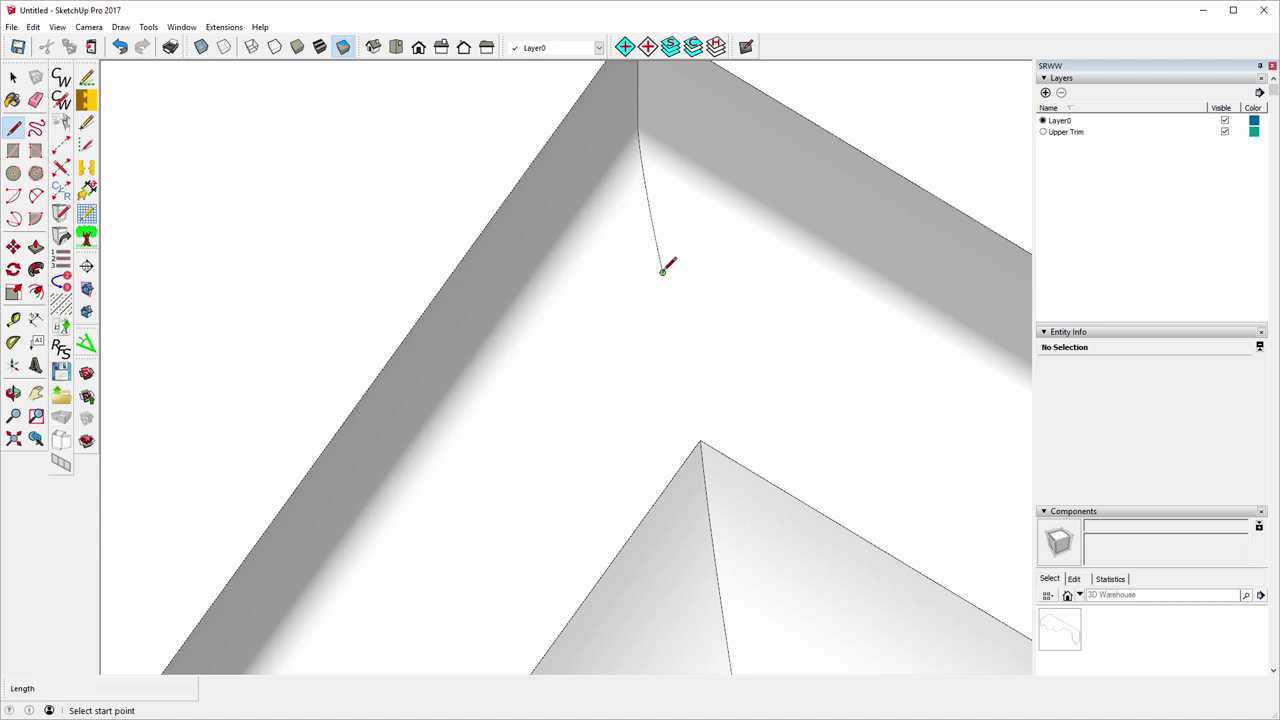
left_click(662, 271)
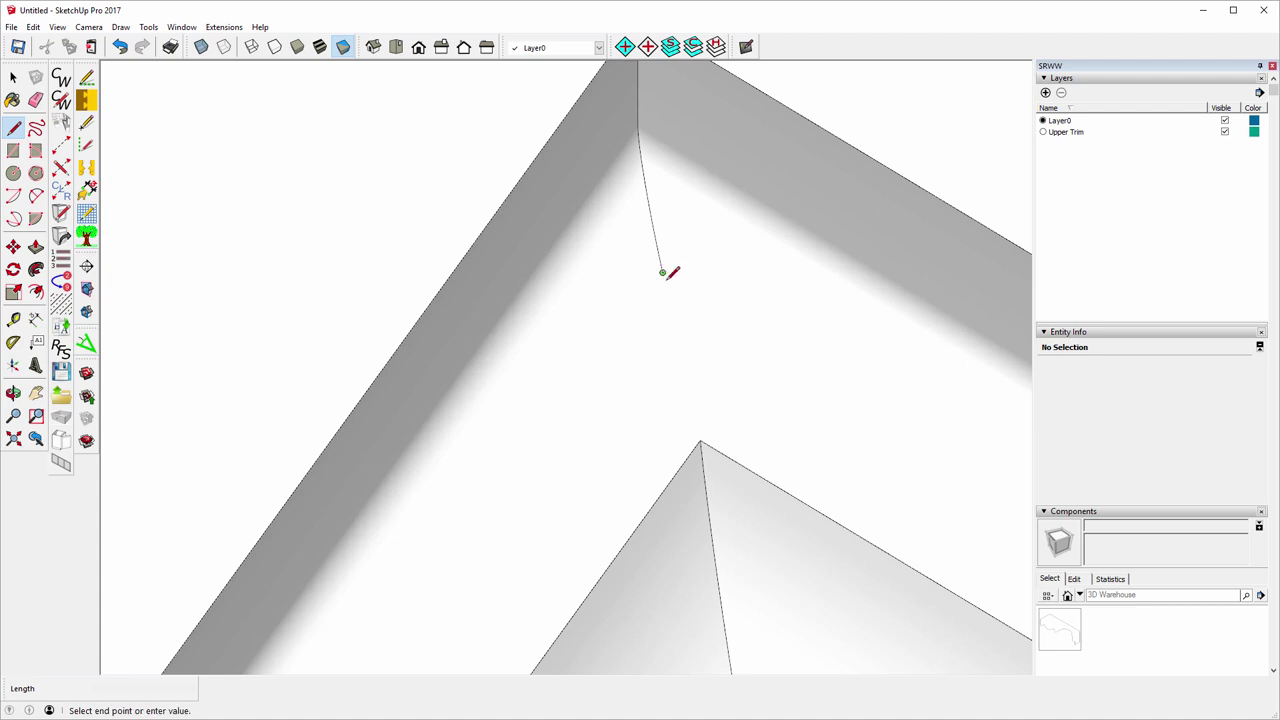
left_click(700, 438)
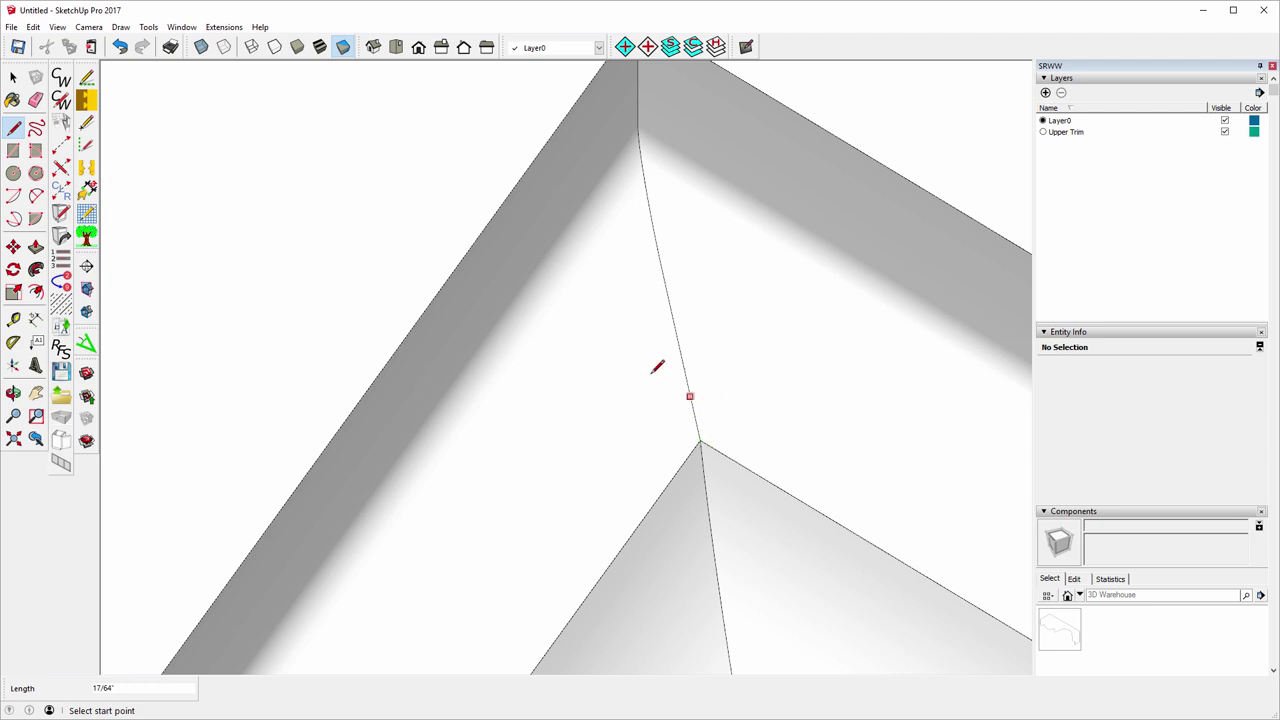
- Draw the mitre line across the moulding's flat back strip at the projecting outer corner, joining its two corner points
scroll(604, 293, "down", 1)
scroll(604, 293, "down", 2)
scroll(628, 116, "down", 3)
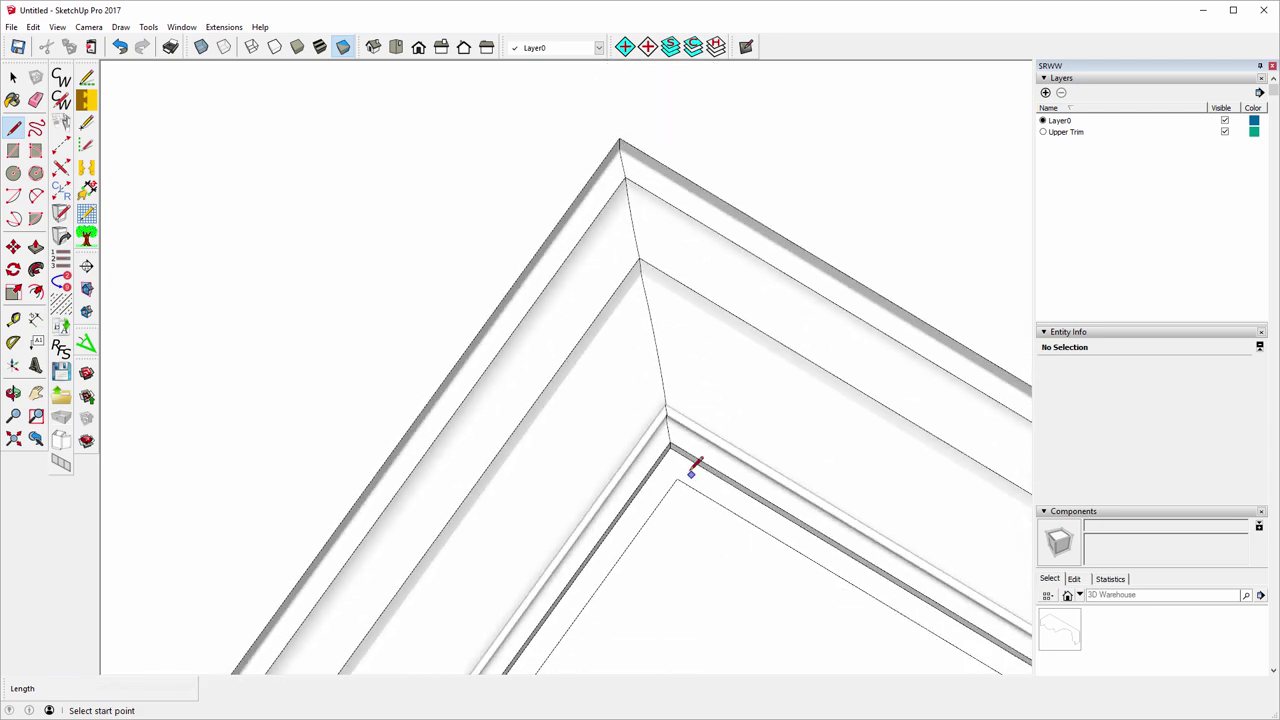
scroll(680, 460, "up", 4)
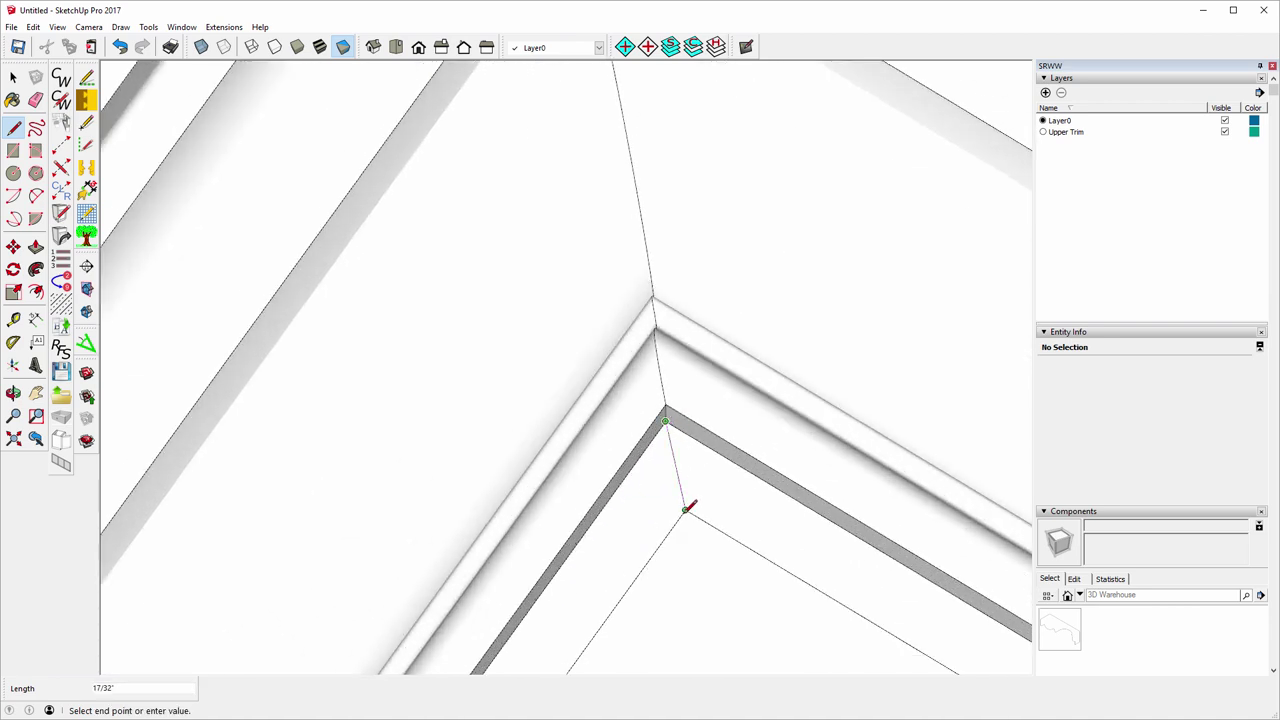
scroll(390, 378, "down", 1)
scroll(405, 395, "down", 5)
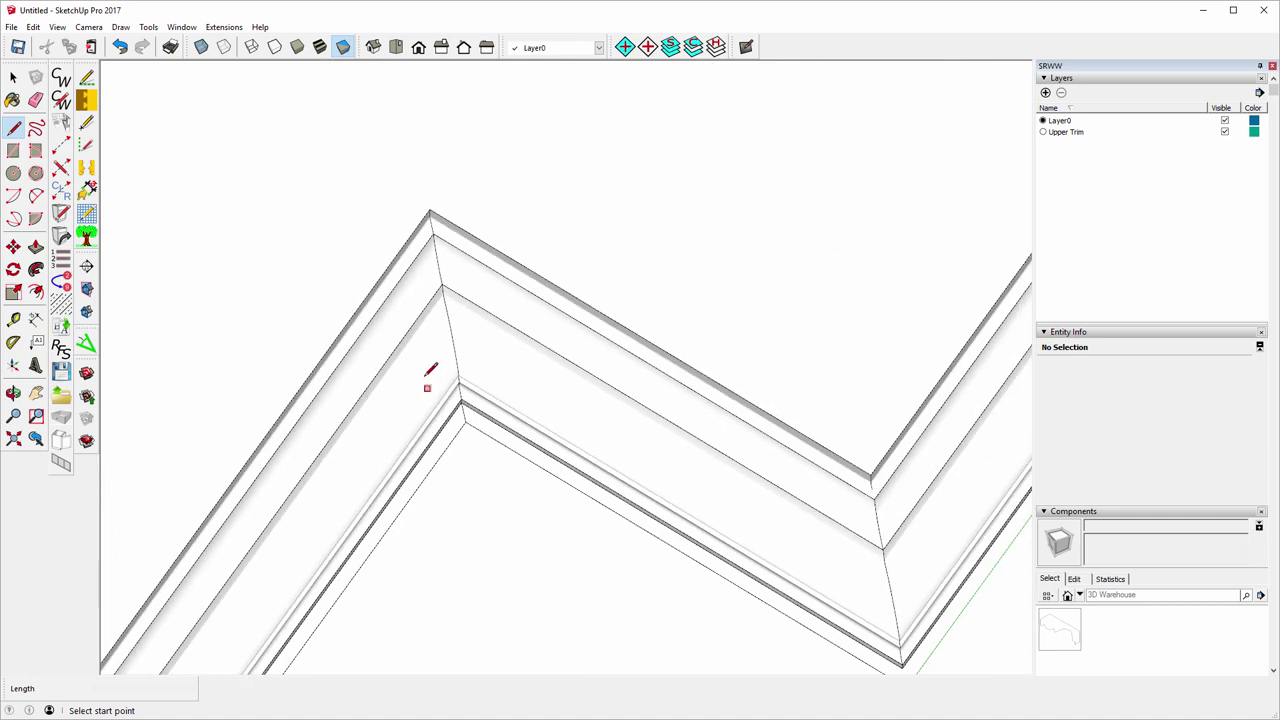
- At the step's inner corner, draw the missing mitre edge below the nose curve and the mitre line across the flat back strip
scroll(720, 398, "up", 5)
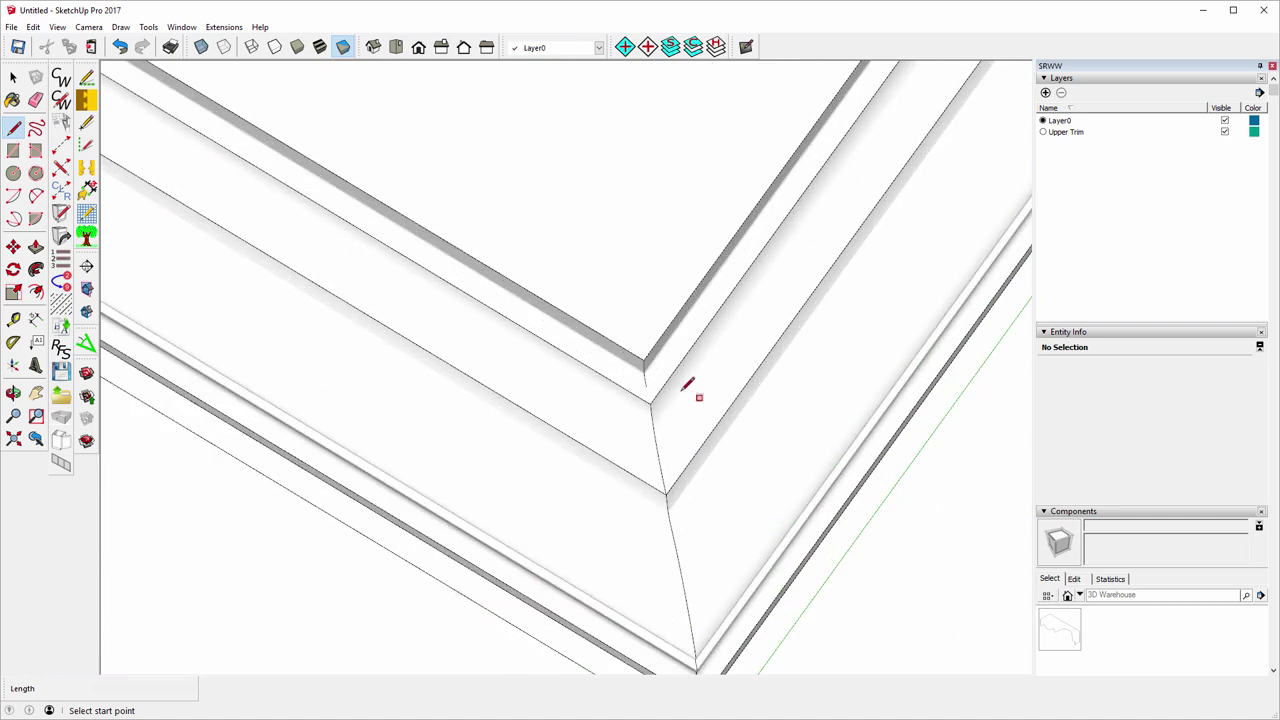
left_click(599, 380)
left_click(613, 440)
scroll(574, 366, "down", 5)
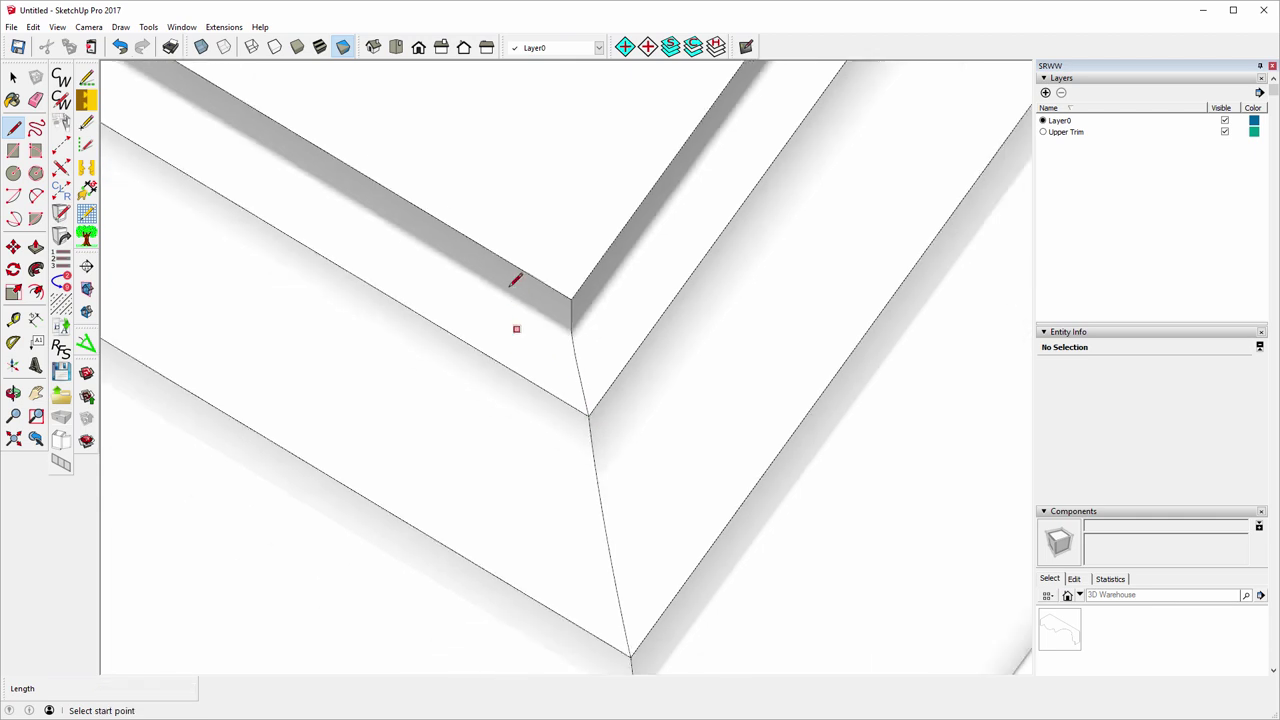
scroll(640, 560, "up", 4)
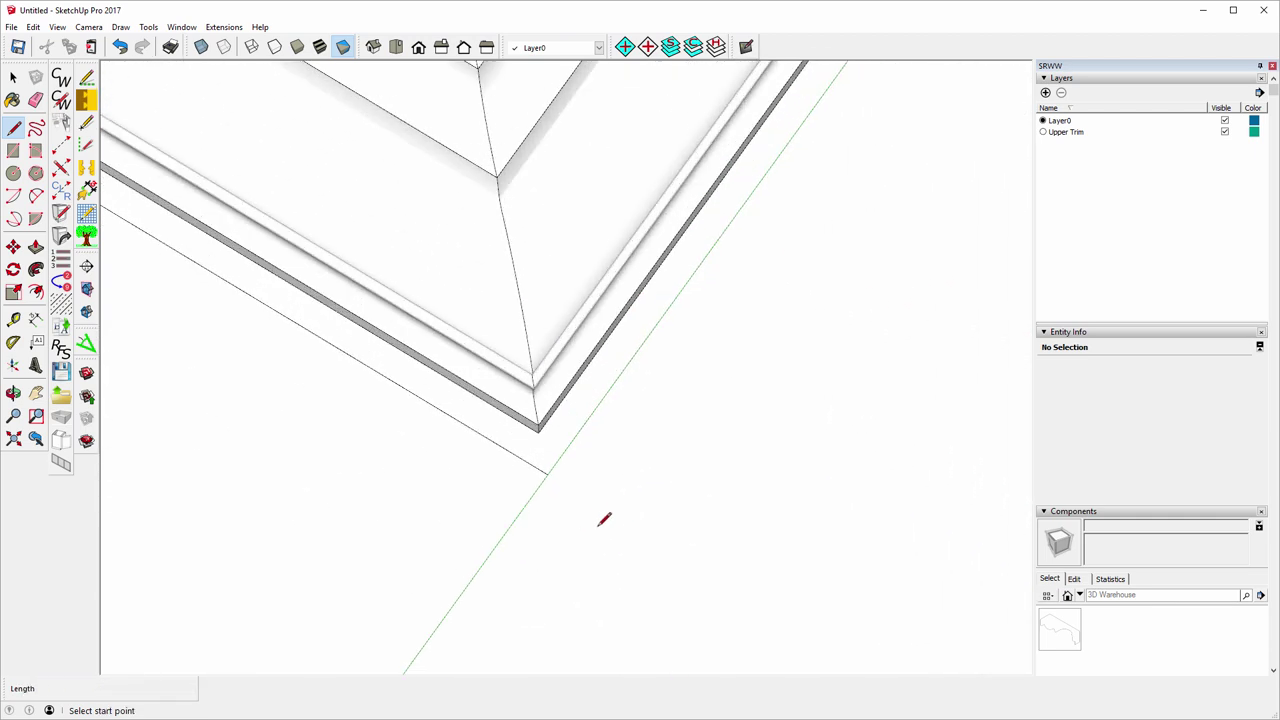
left_click(484, 341)
left_click(503, 427)
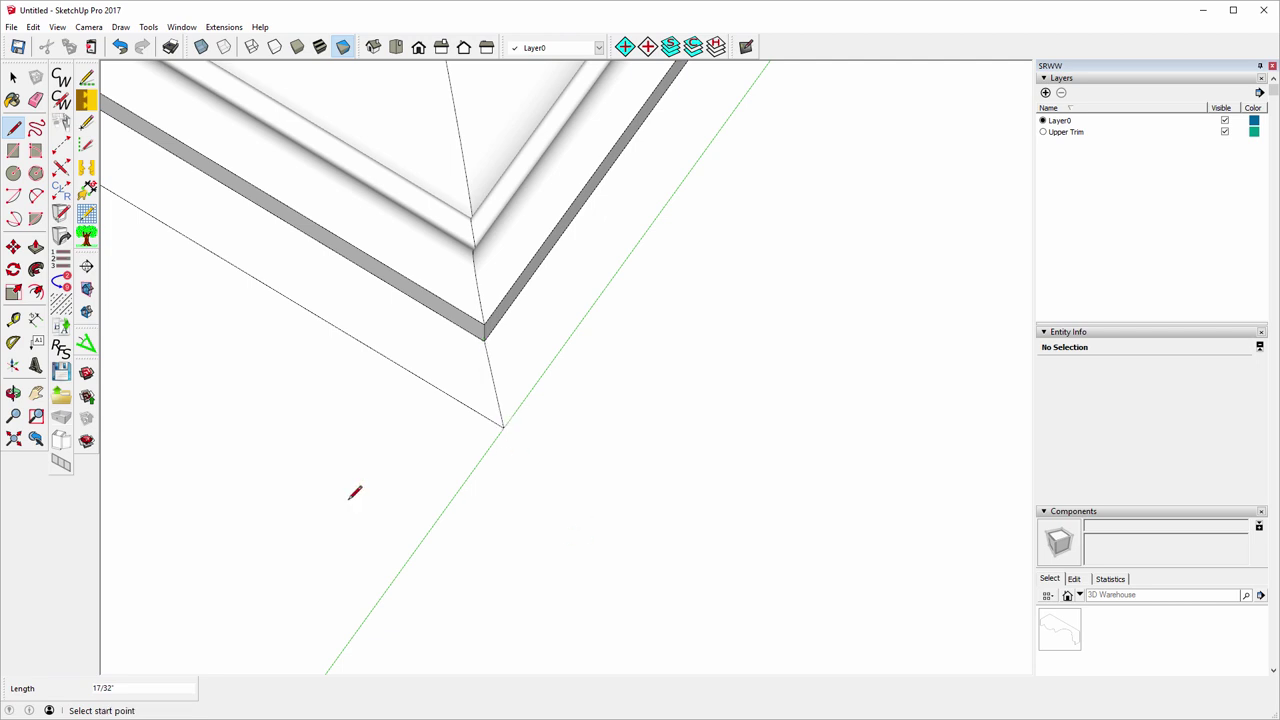
scroll(394, 546, "down", 8)
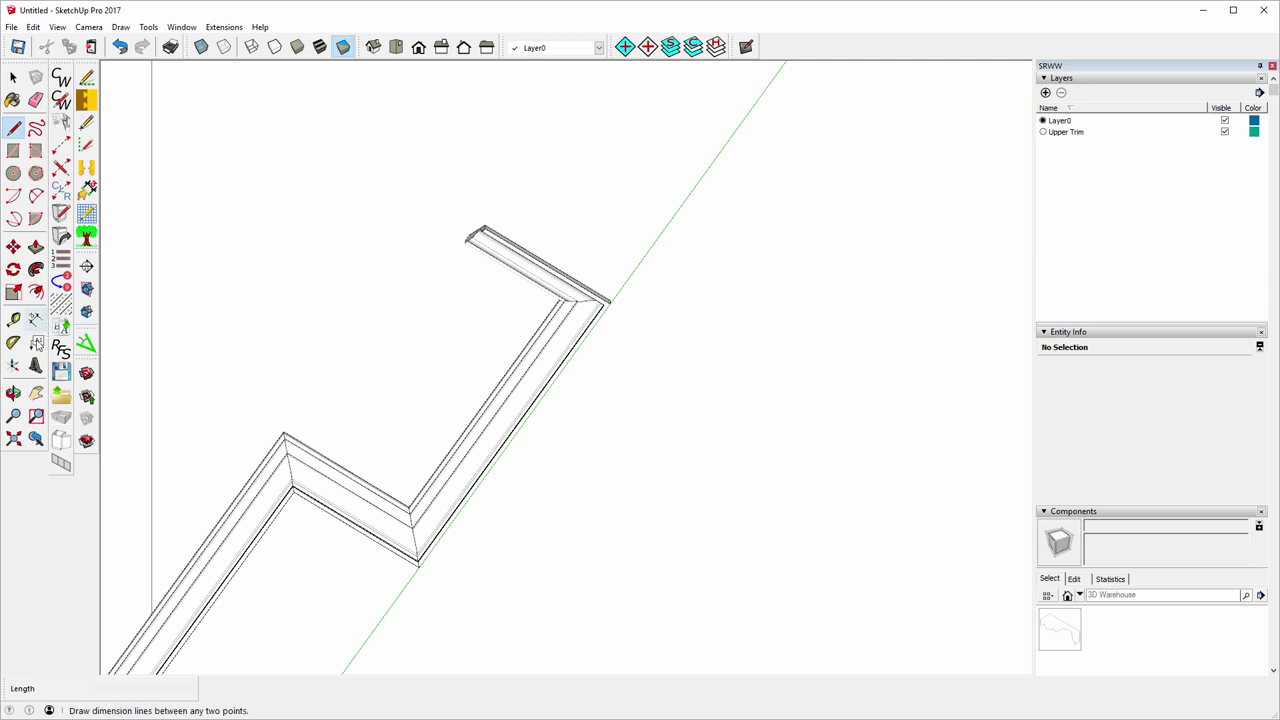
- At the remaining far corner of the moulding, draw the missing mitre edge from the nose curve's end to the next ridge
left_click(13, 393)
left_click_drag(253, 303, 751, 369)
scroll(651, 360, "up", 5)
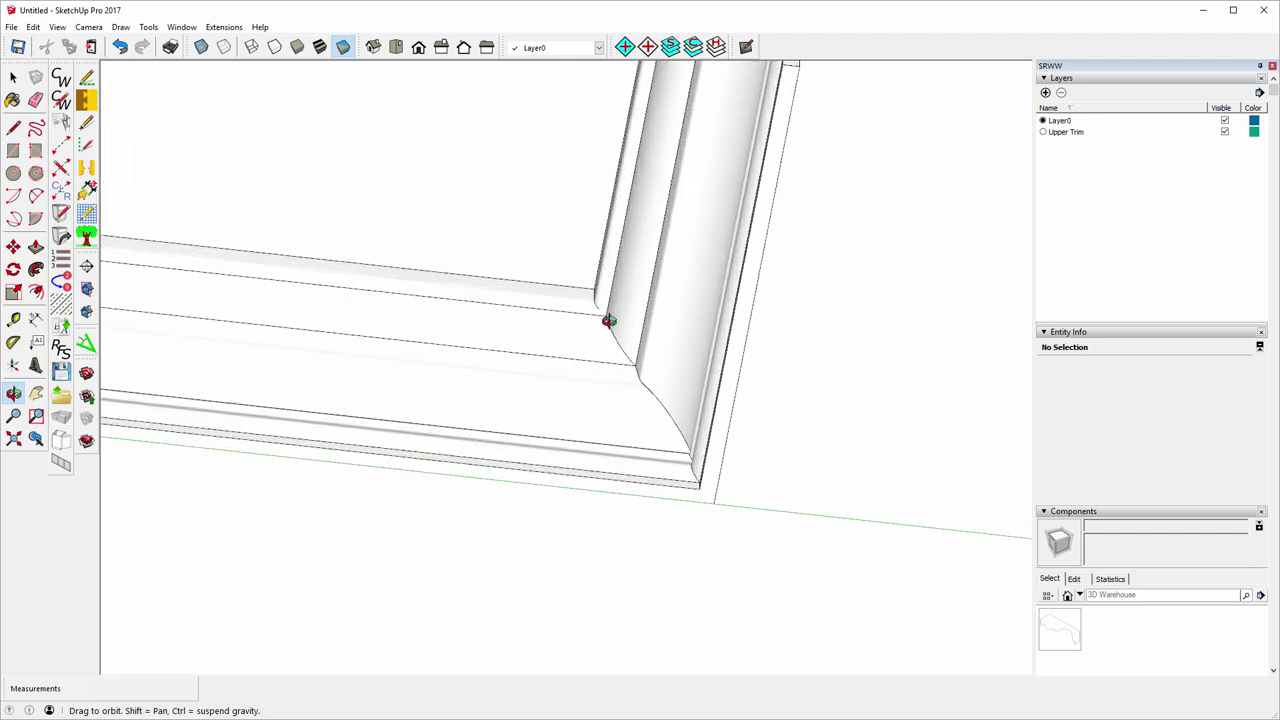
scroll(600, 315, "up", 4)
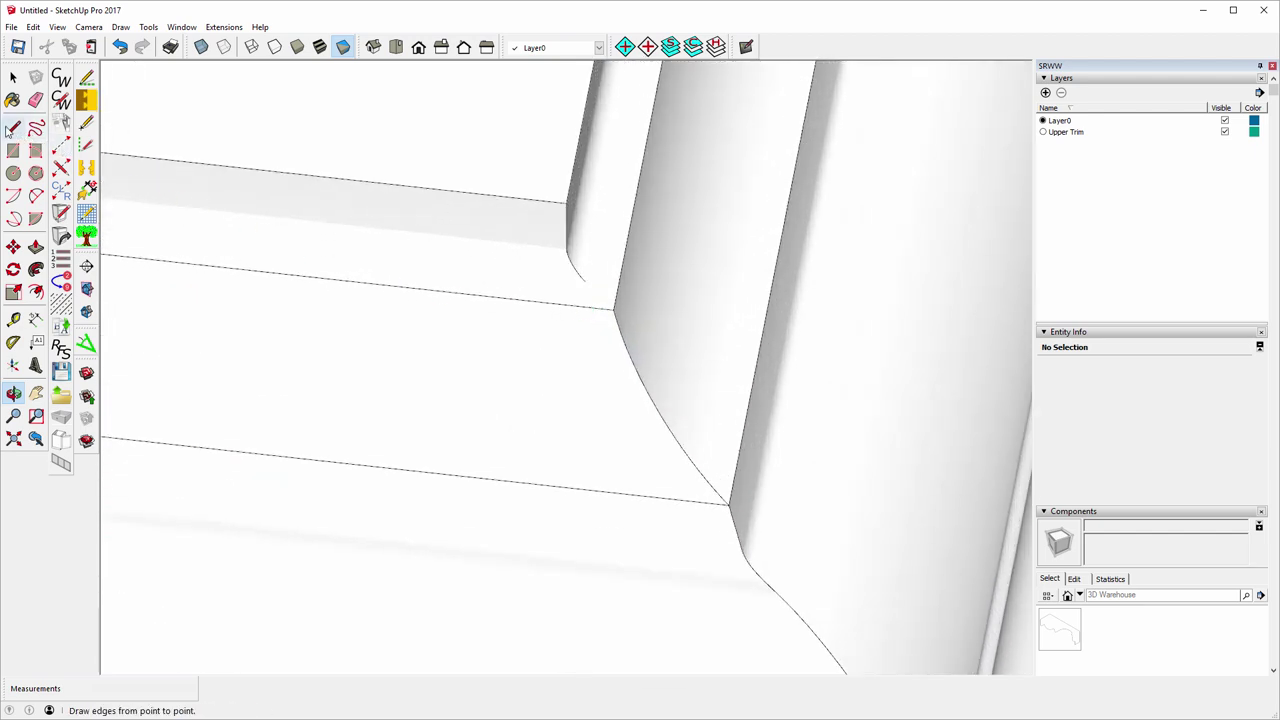
left_click(12, 128)
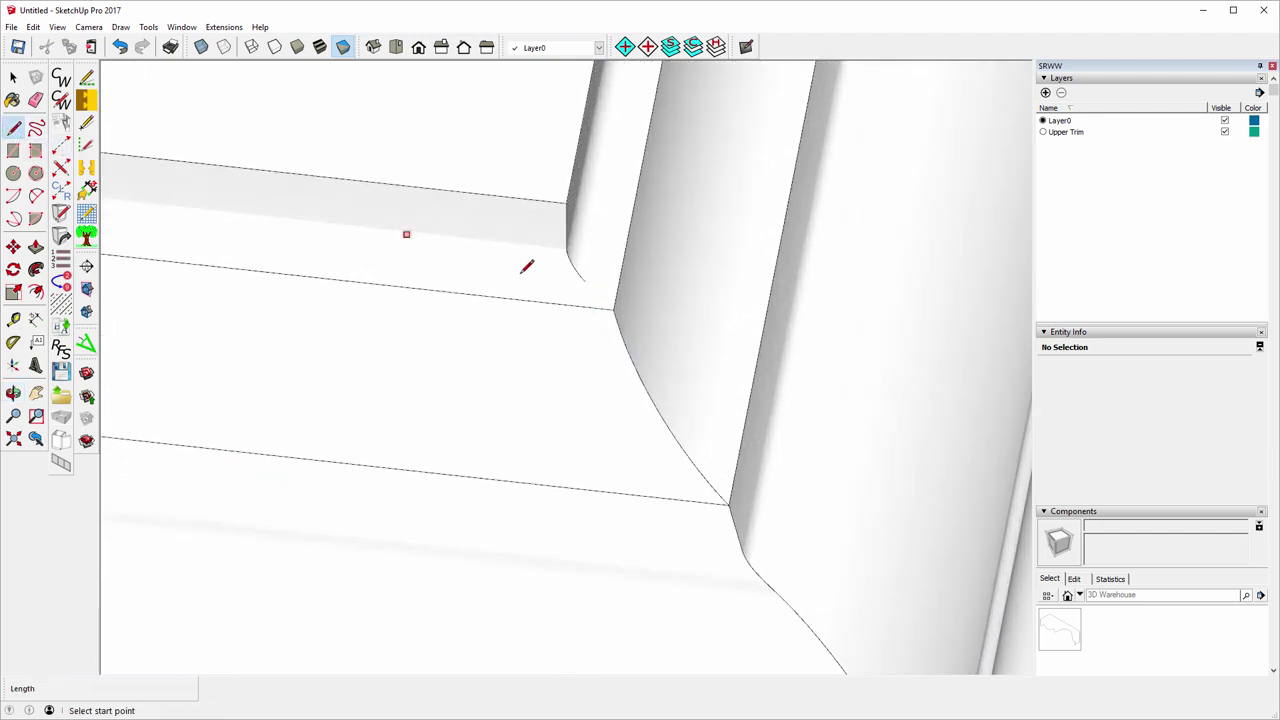
left_click(584, 281)
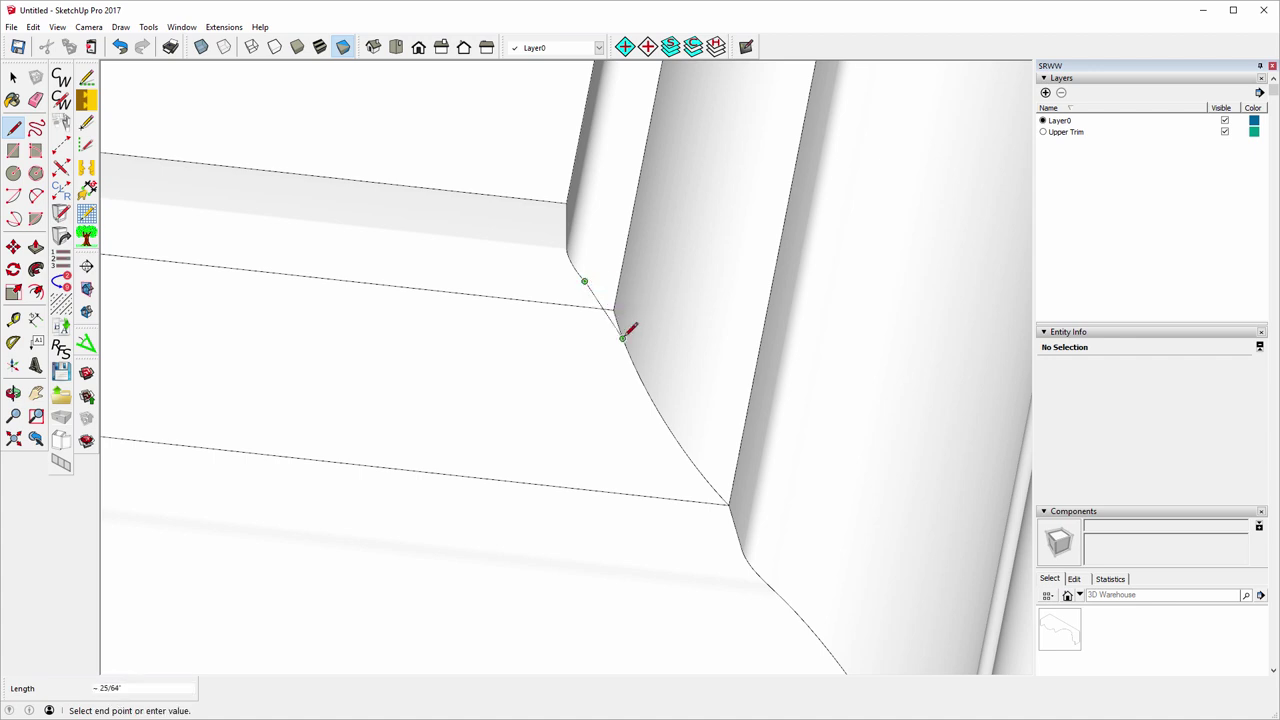
scroll(612, 302, "up", 3)
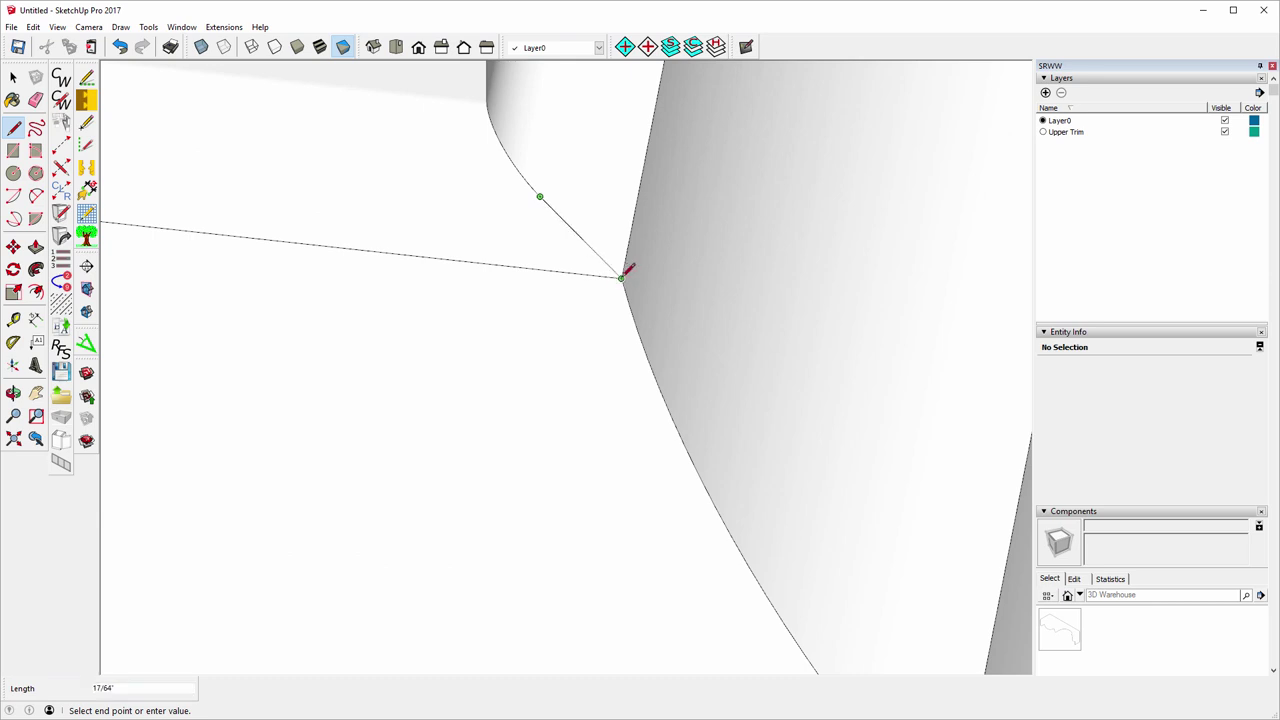
left_click(620, 278)
scroll(350, 240, "down", 6)
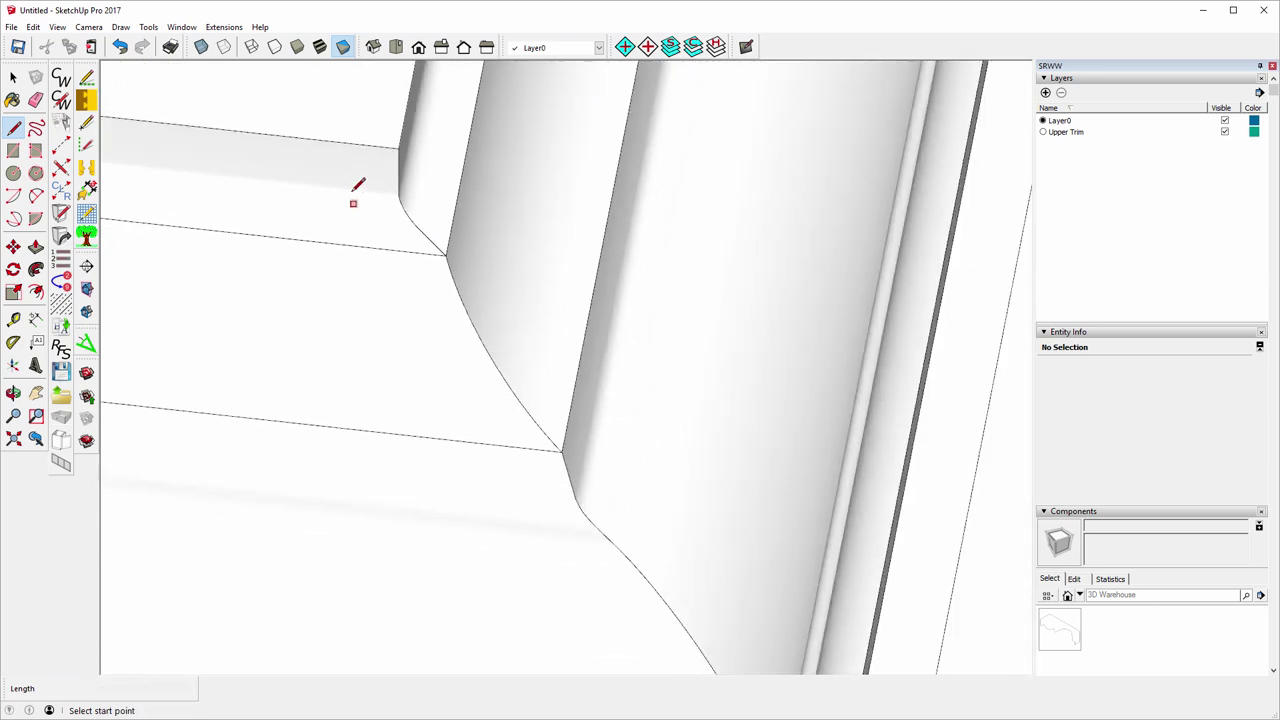
- Draw the mitre line across the flat back strip at the far corner, joining its two corner points
scroll(552, 508, "up", 5)
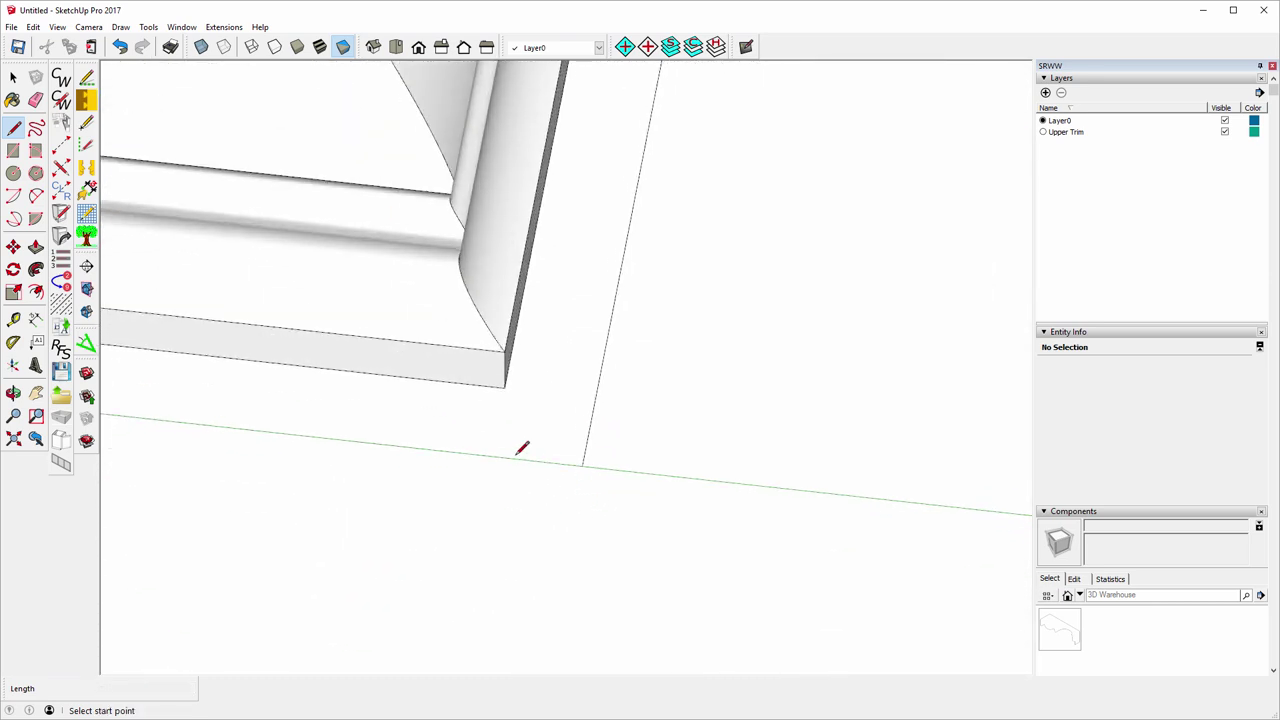
left_click(505, 387)
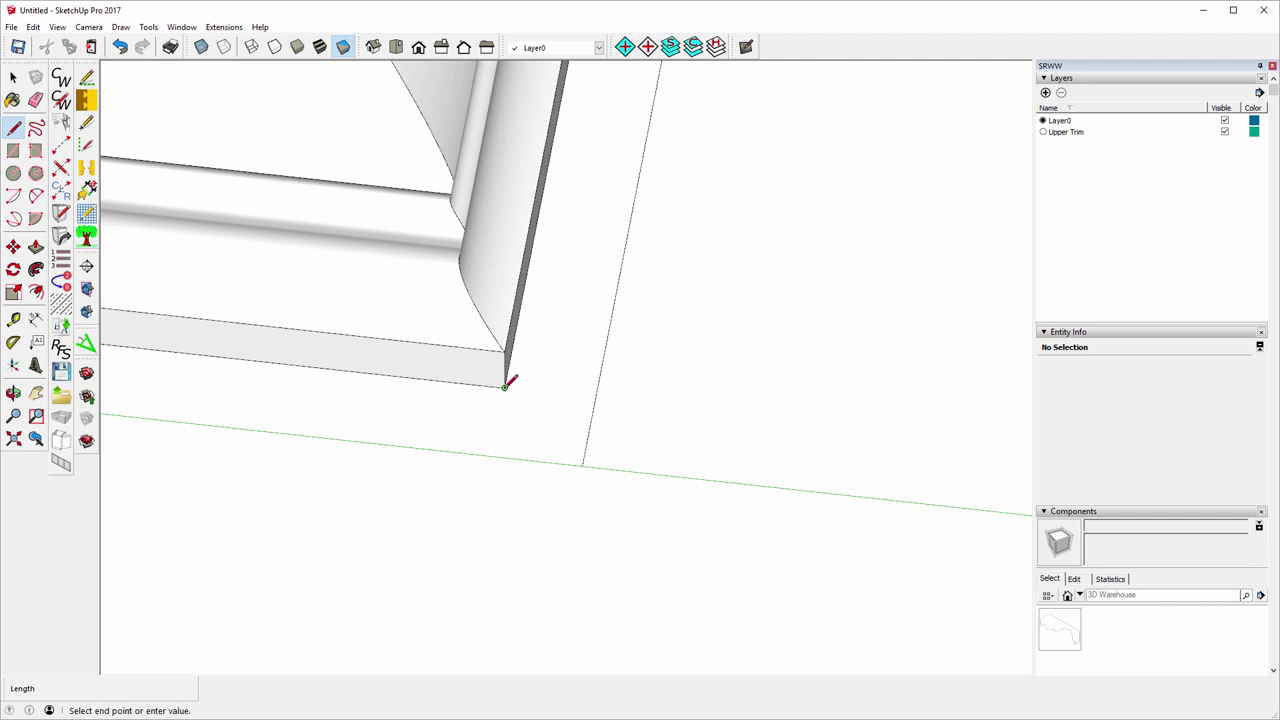
left_click(583, 464)
scroll(668, 545, "down", 4)
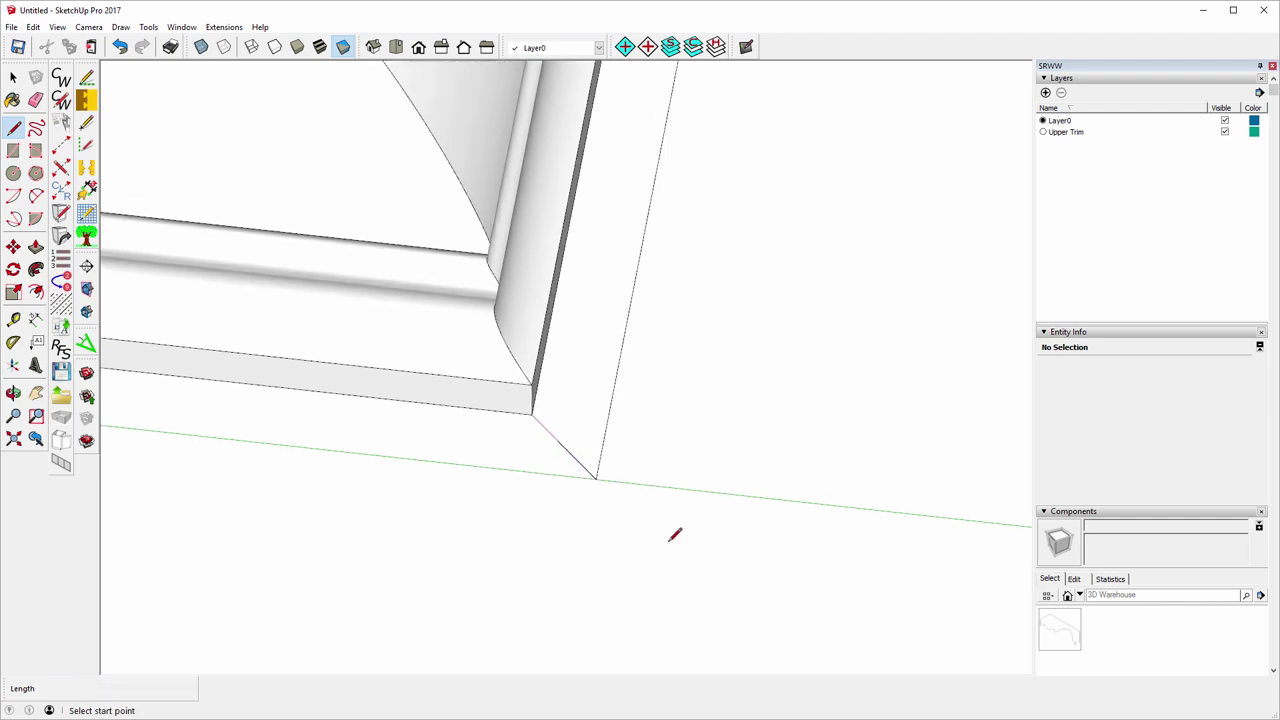
scroll(692, 545, "down", 5)
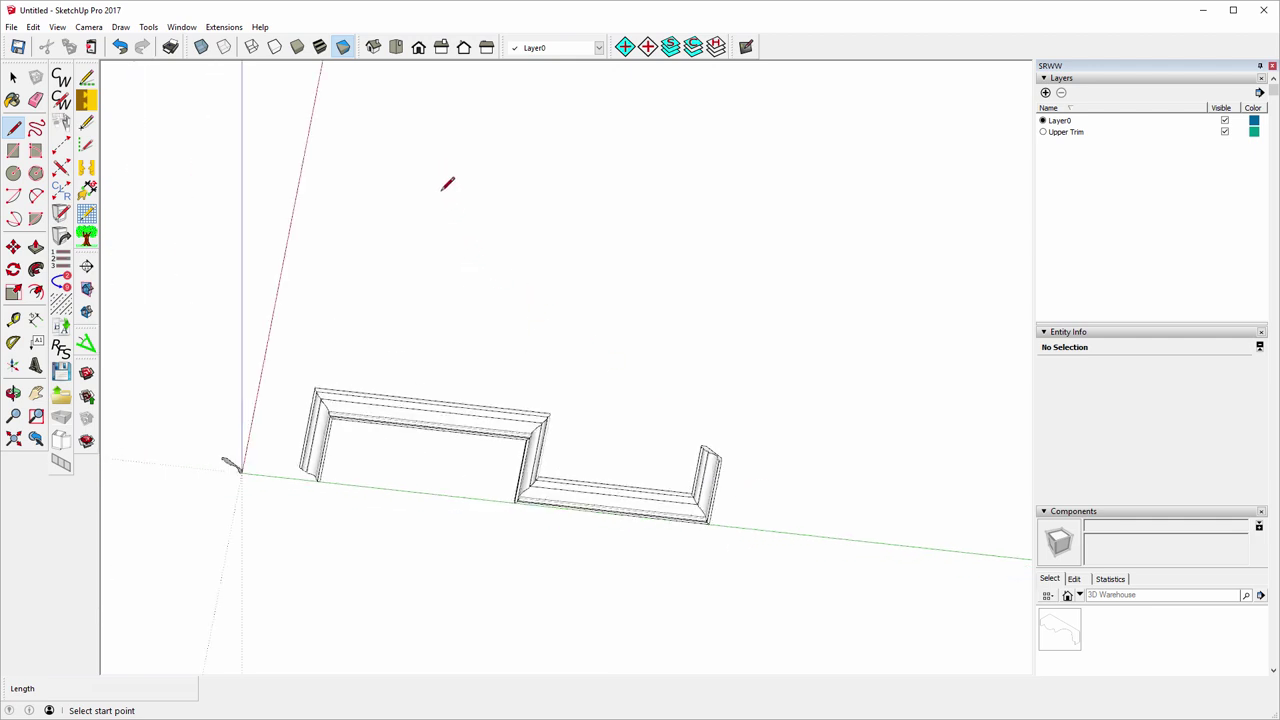
- In top view, make a component from the short end piece nearest the red axis, named with the person's first name and 101
left_click(397, 48)
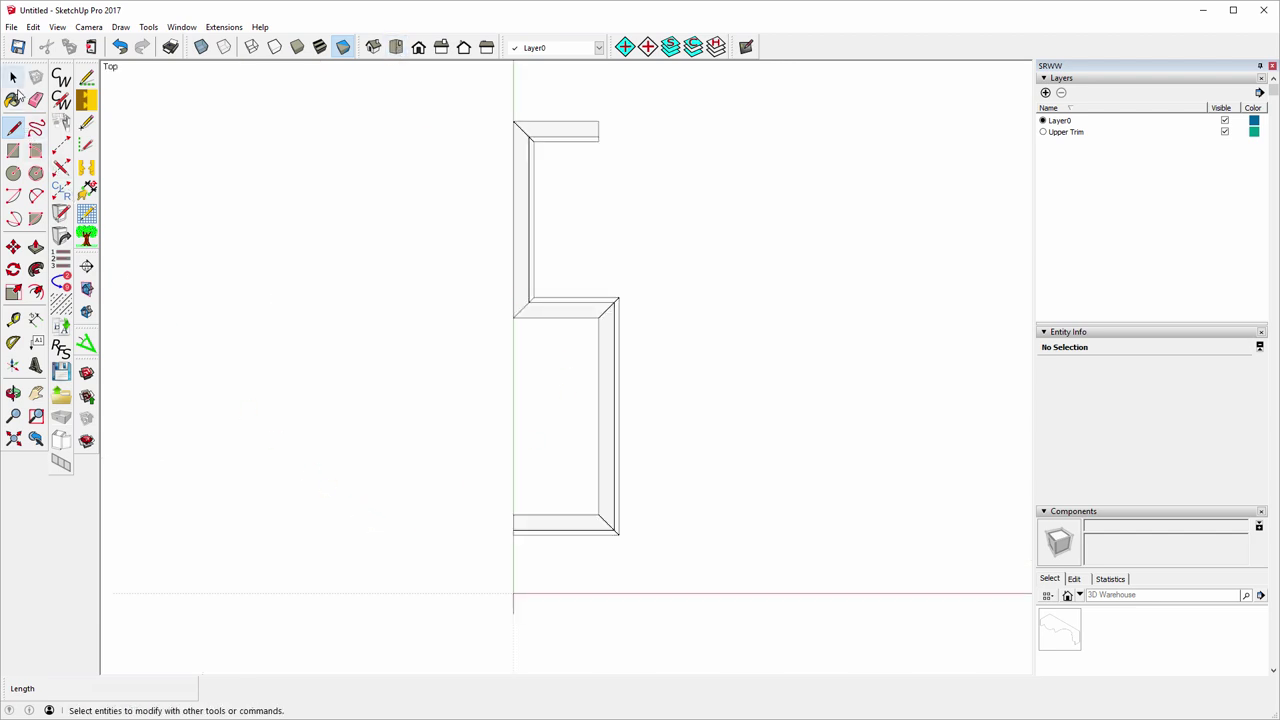
left_click(14, 79)
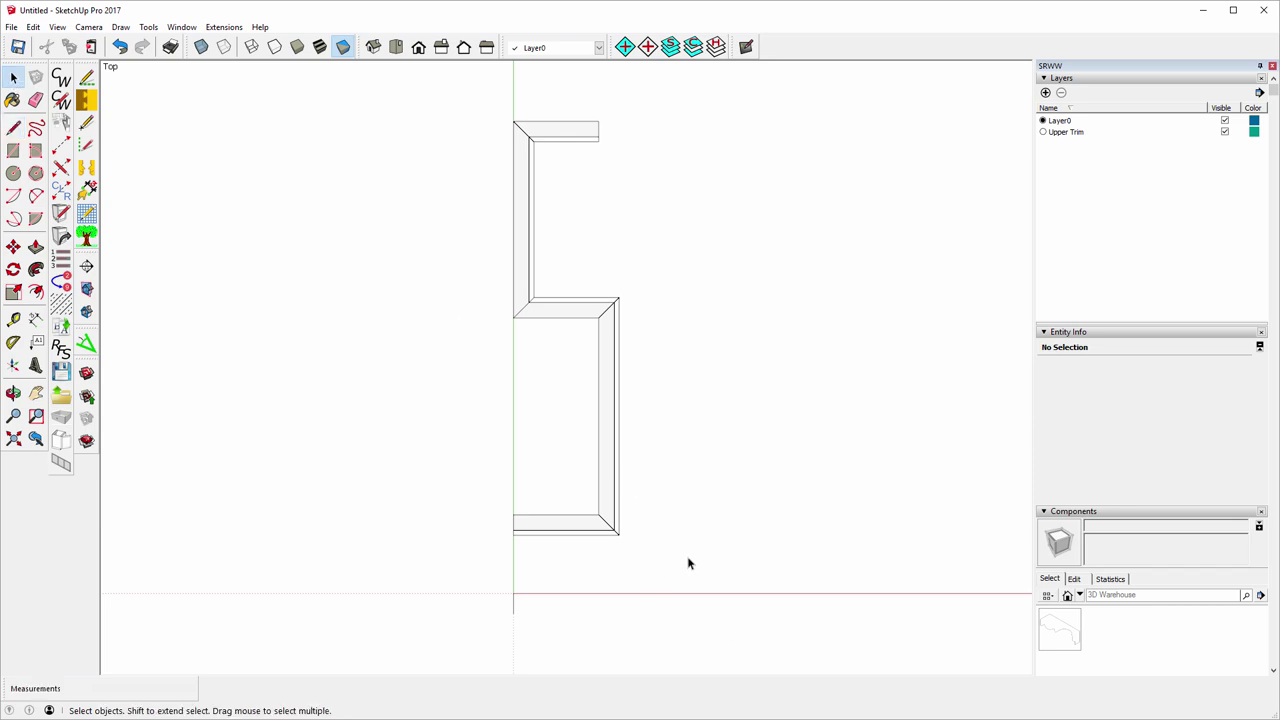
left_click_drag(603, 547, 471, 500)
left_click(728, 513)
left_click_drag(443, 476, 647, 558)
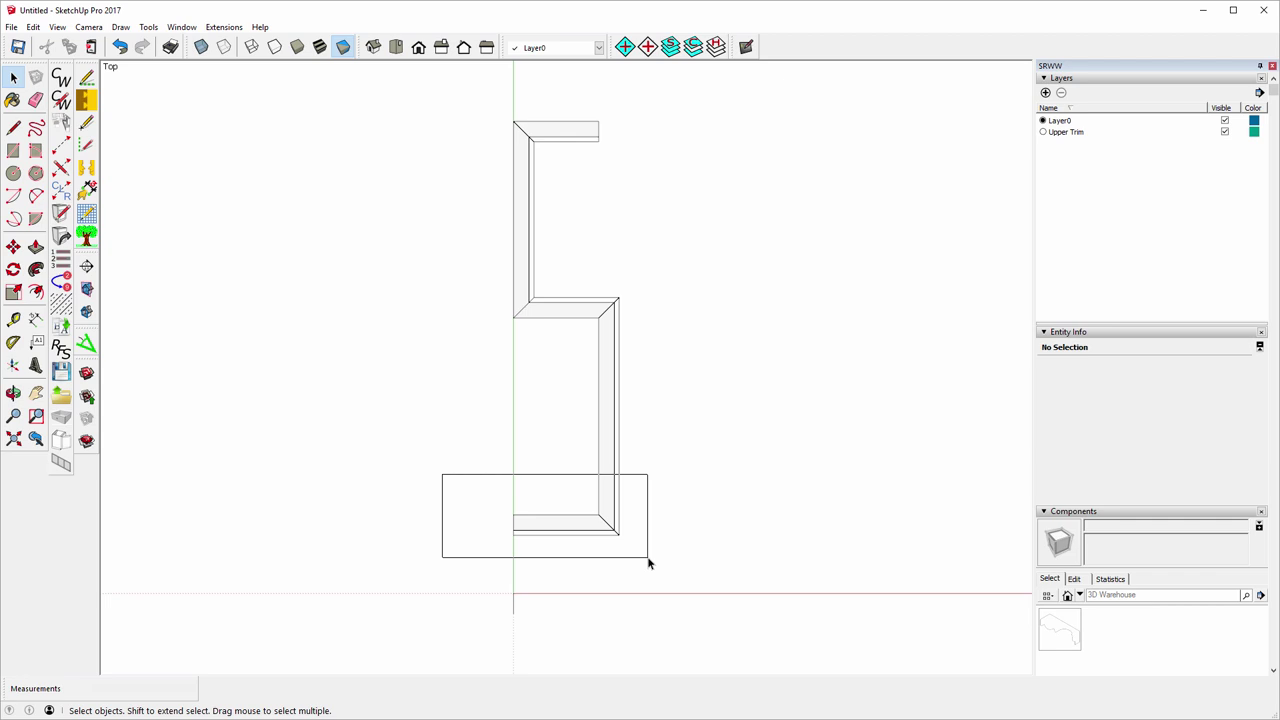
left_click_drag(647, 557, 650, 560)
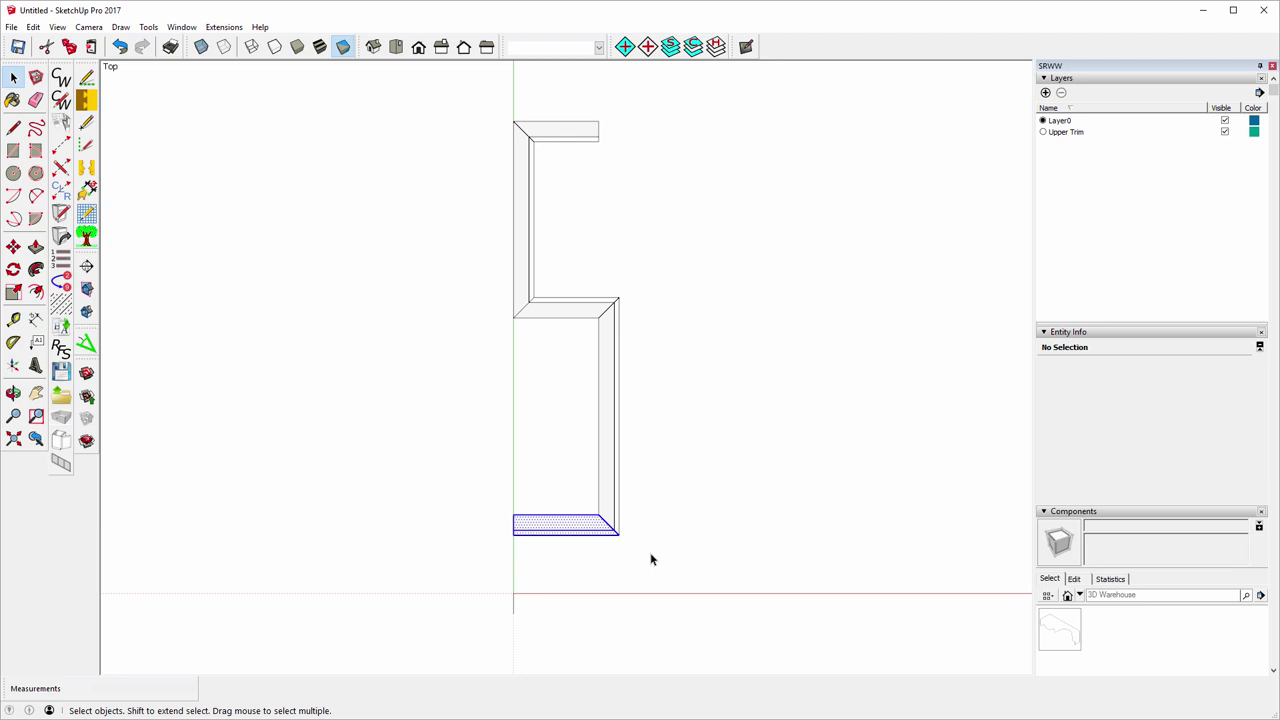
right_click(540, 530)
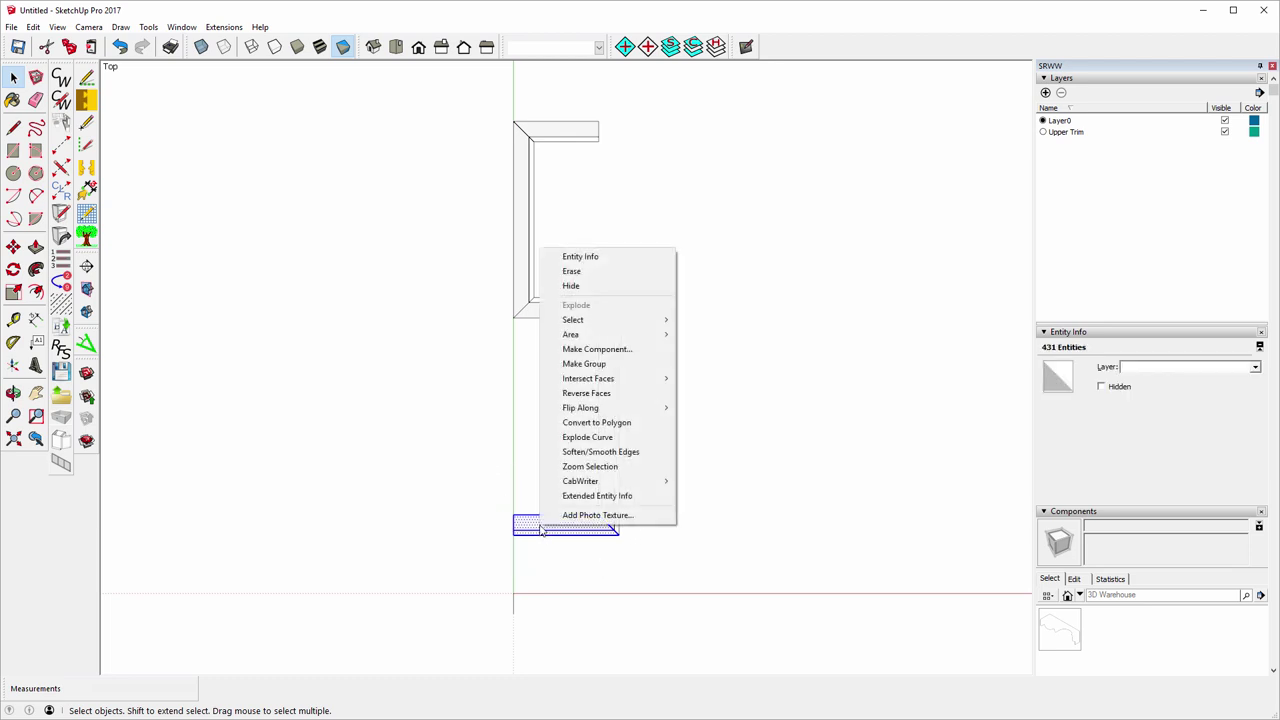
left_click(572, 350)
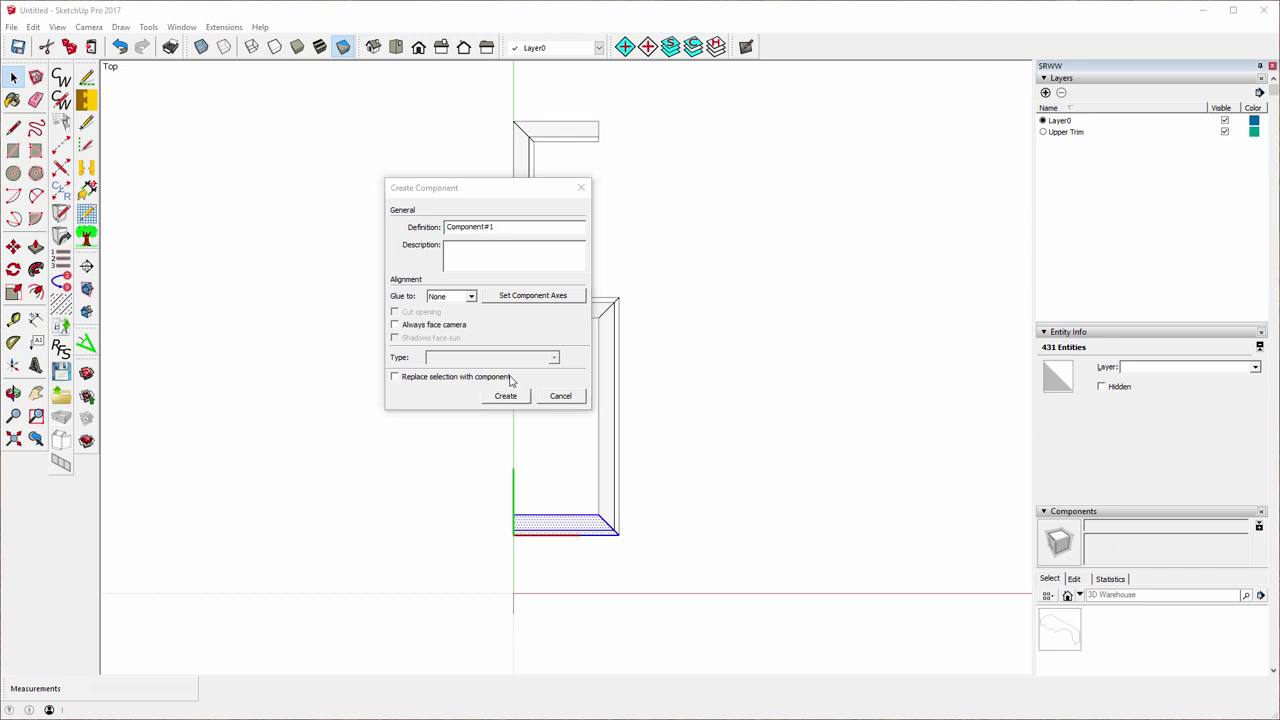
left_click_drag(496, 227, 447, 224)
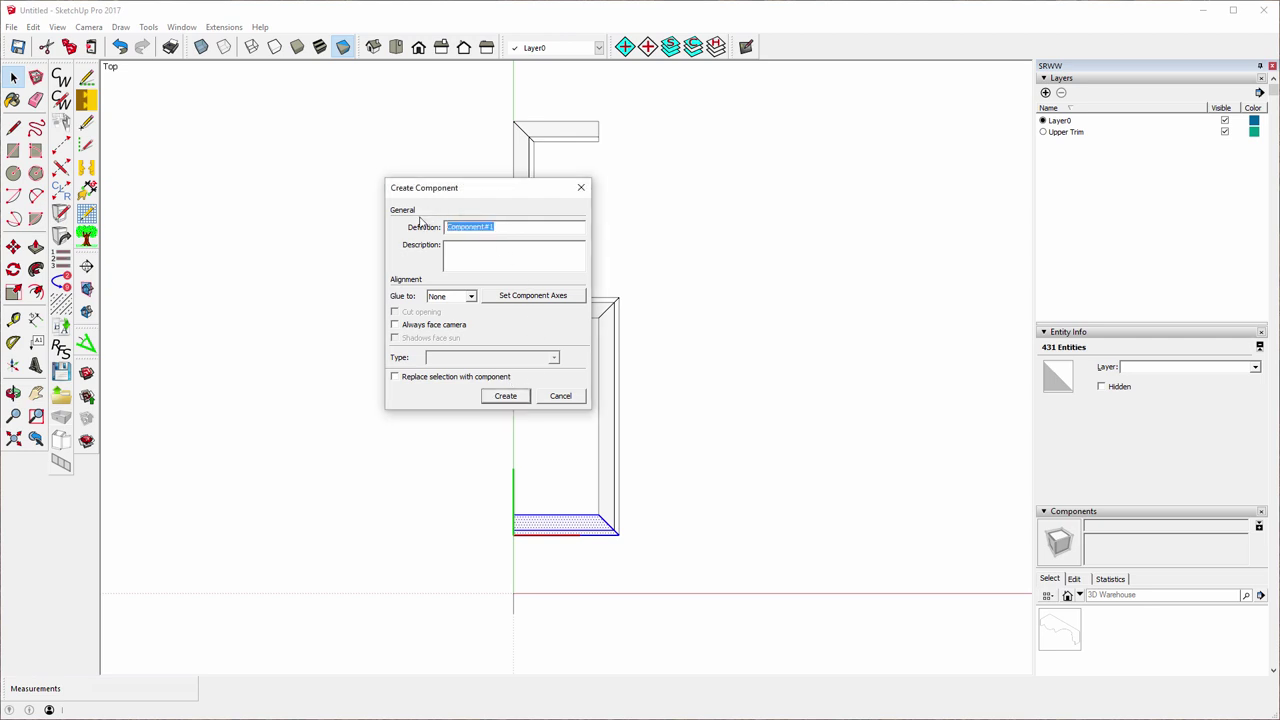
type("Jeremy 101")
left_click(505, 396)
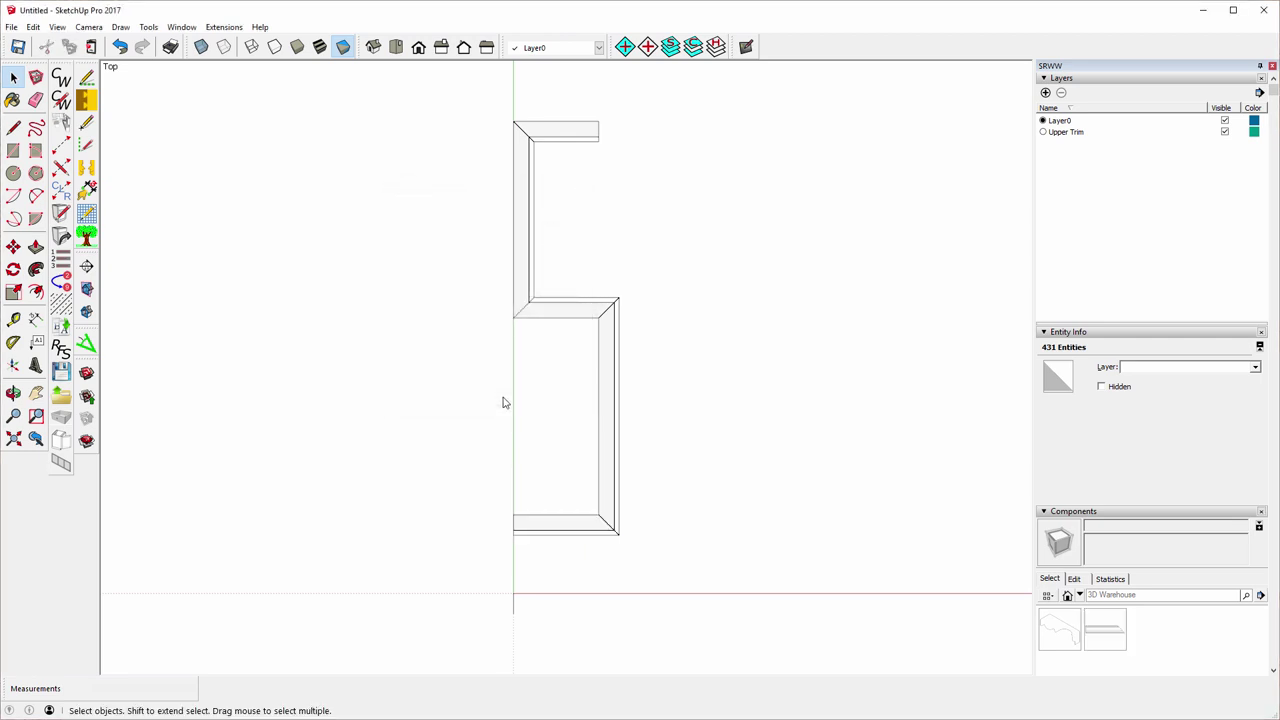
- Make a component from the longest moulding run, named with the same first name and 102, and copy that name for reuse
left_click_drag(577, 278, 688, 576)
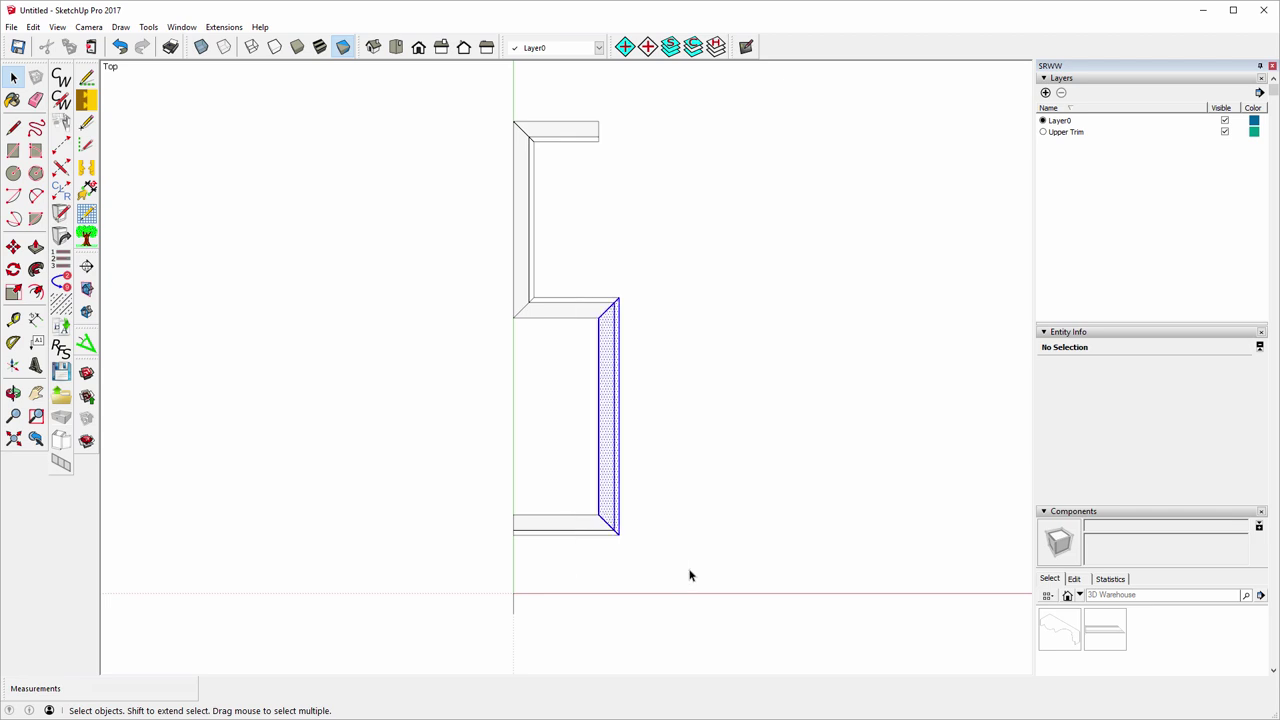
right_click(607, 412)
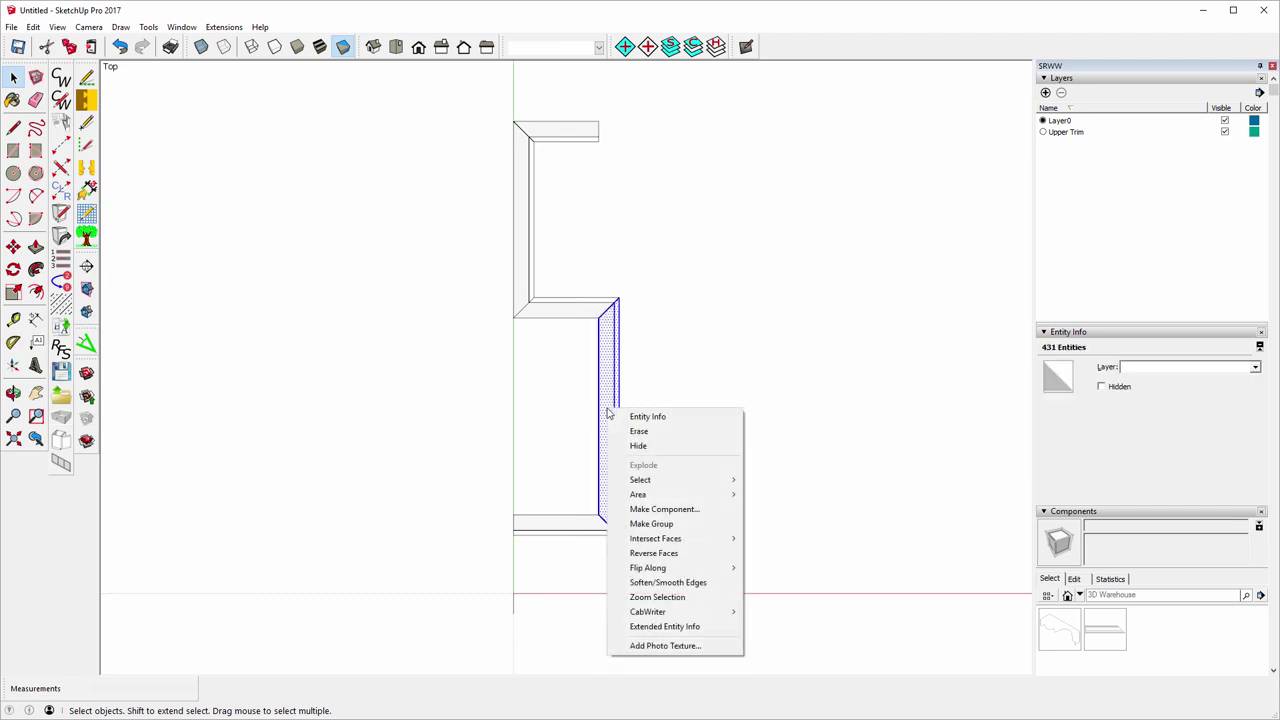
left_click(662, 510)
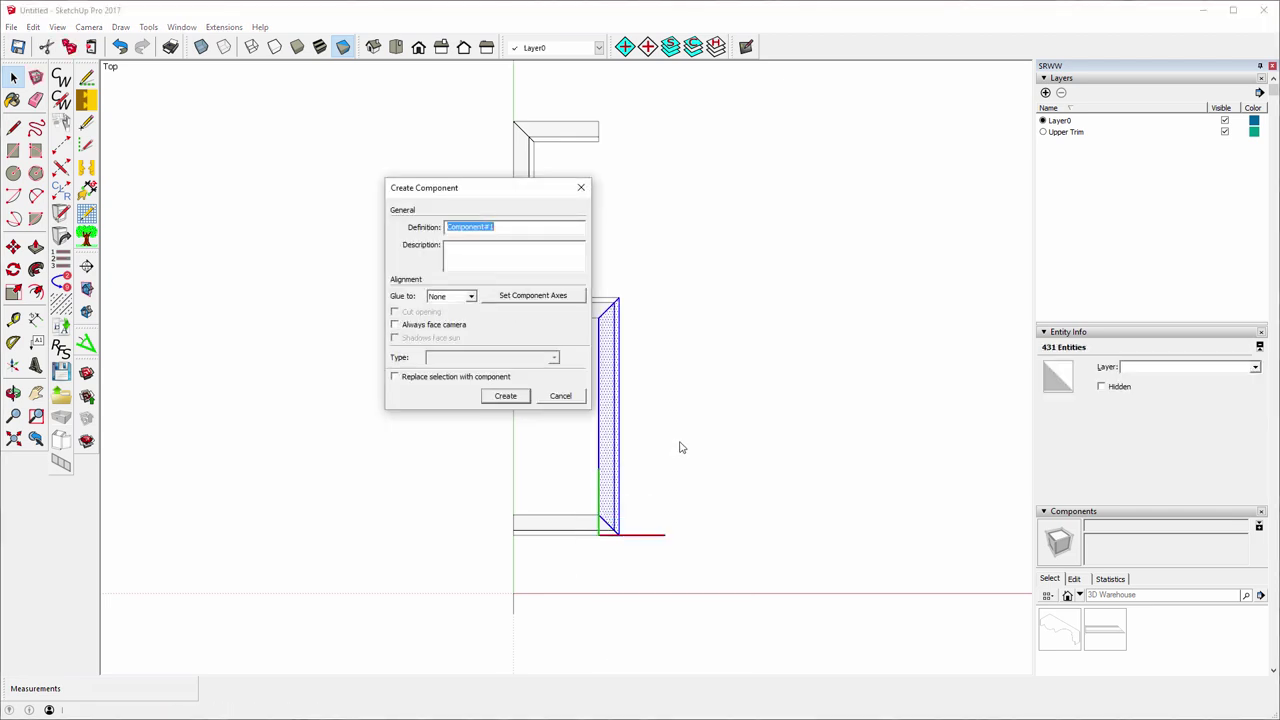
type("102")
left_click_drag(505, 227, 428, 224)
right_click(453, 226)
left_click(482, 267)
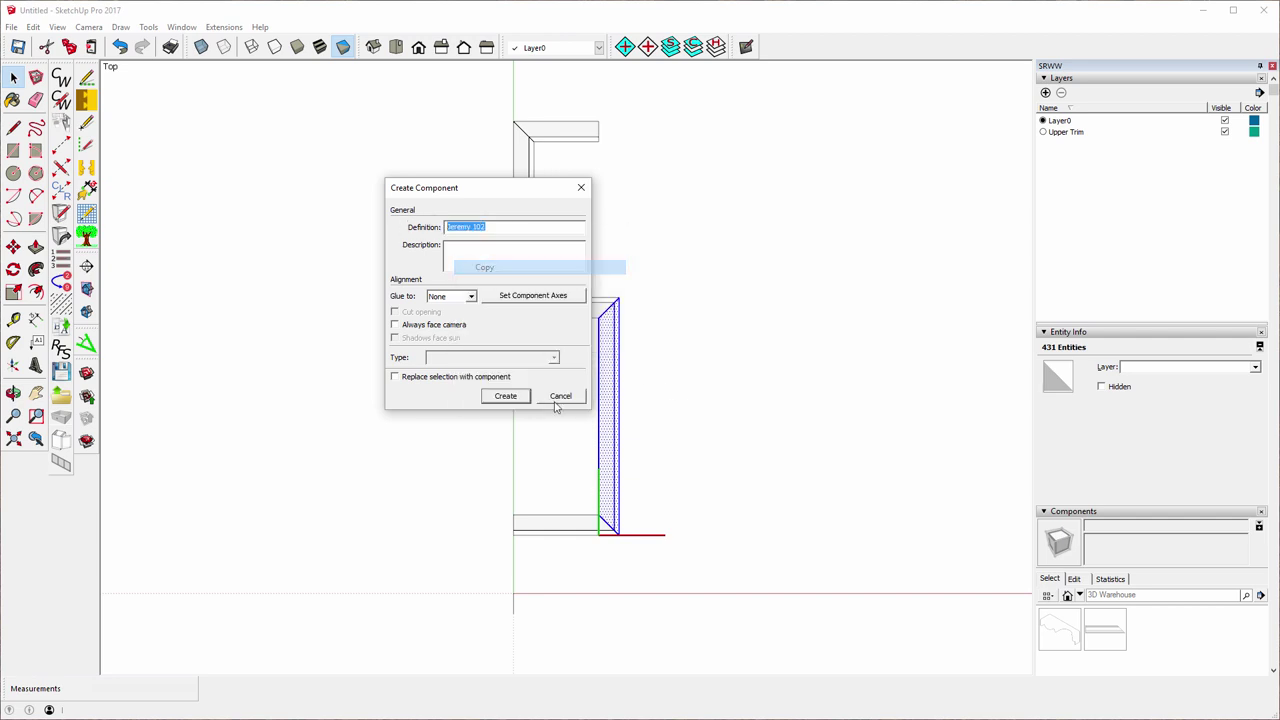
left_click(501, 397)
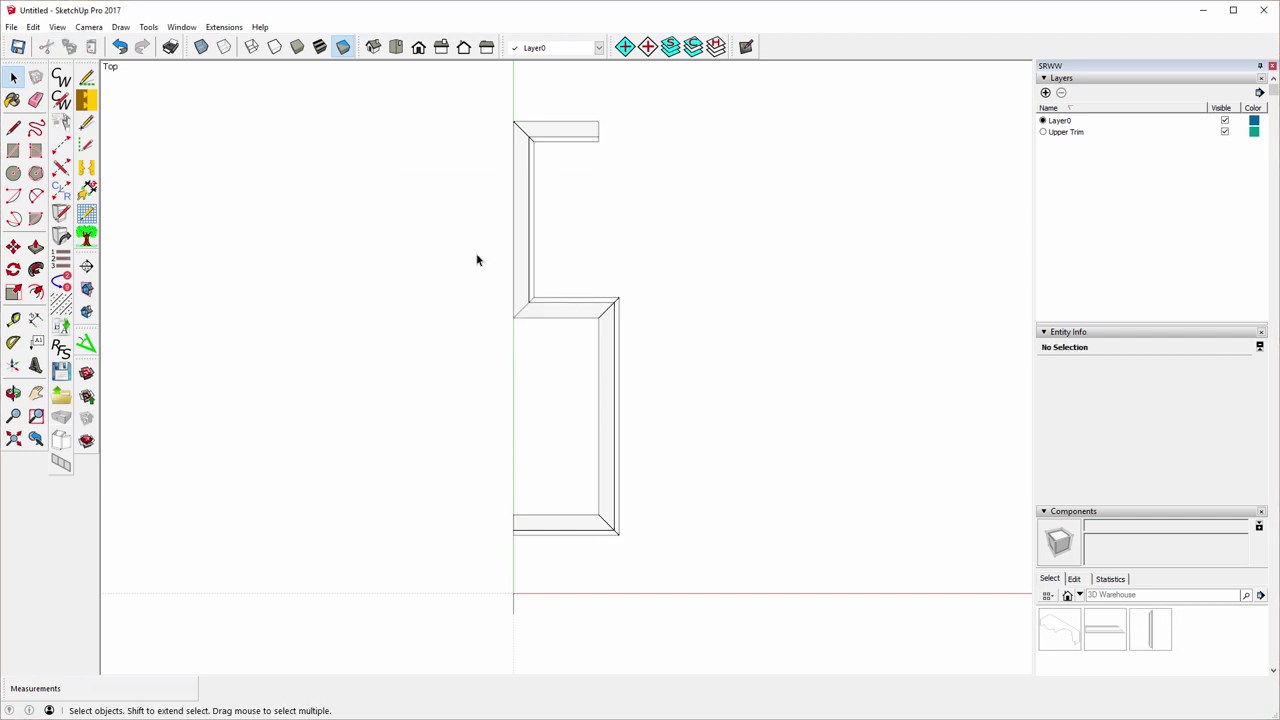
- Make a component from the short moulding piece at the step between the two long runs, using the copied name in its definition
left_click_drag(477, 260, 634, 366)
right_click(574, 311)
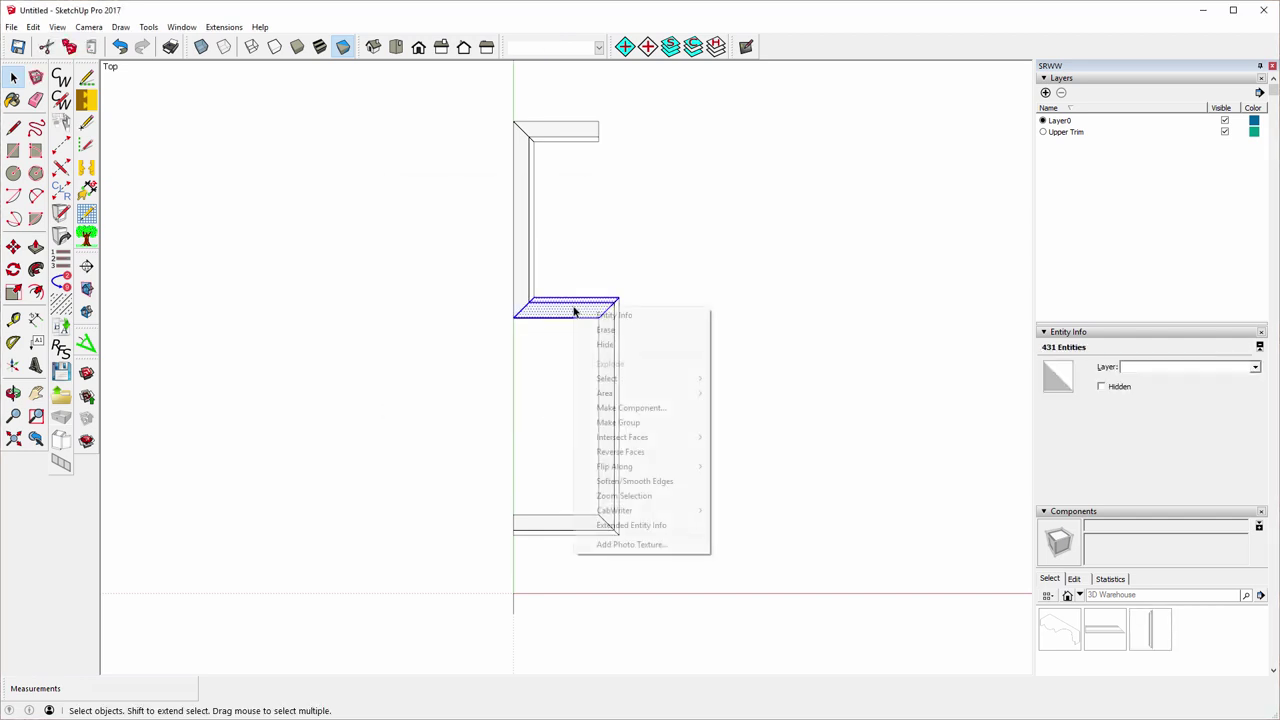
left_click(638, 409)
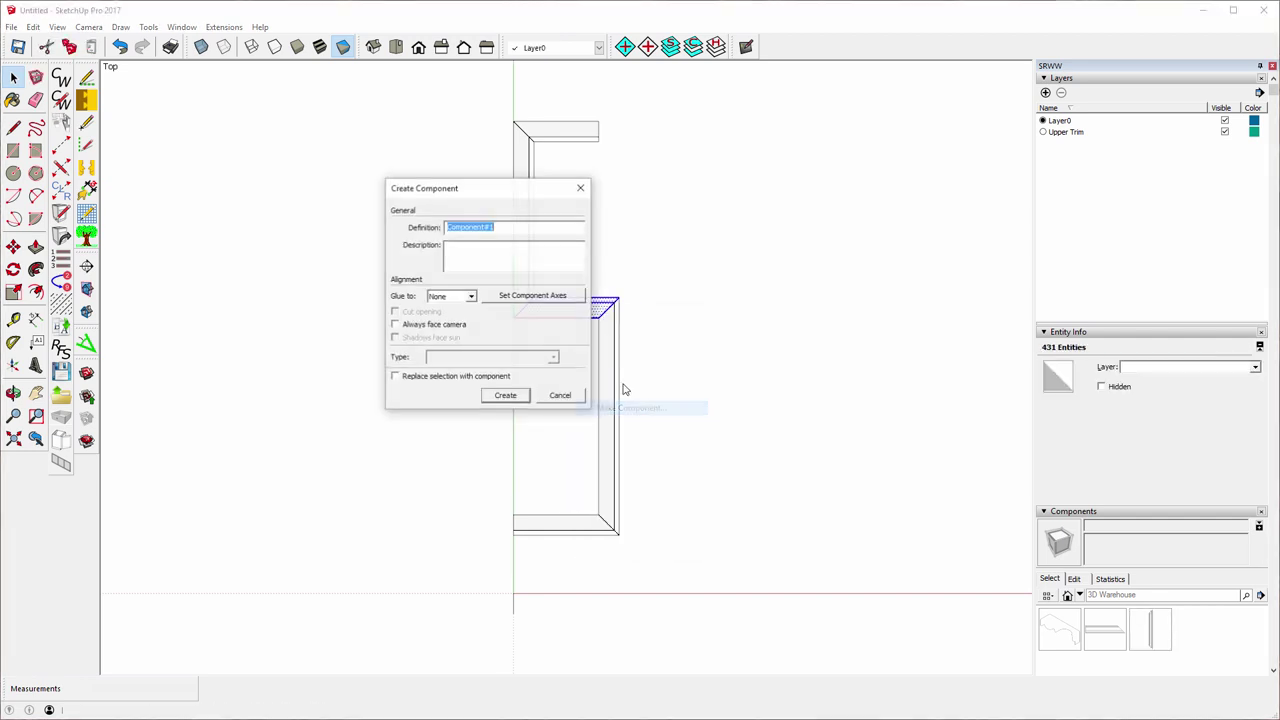
right_click(466, 228)
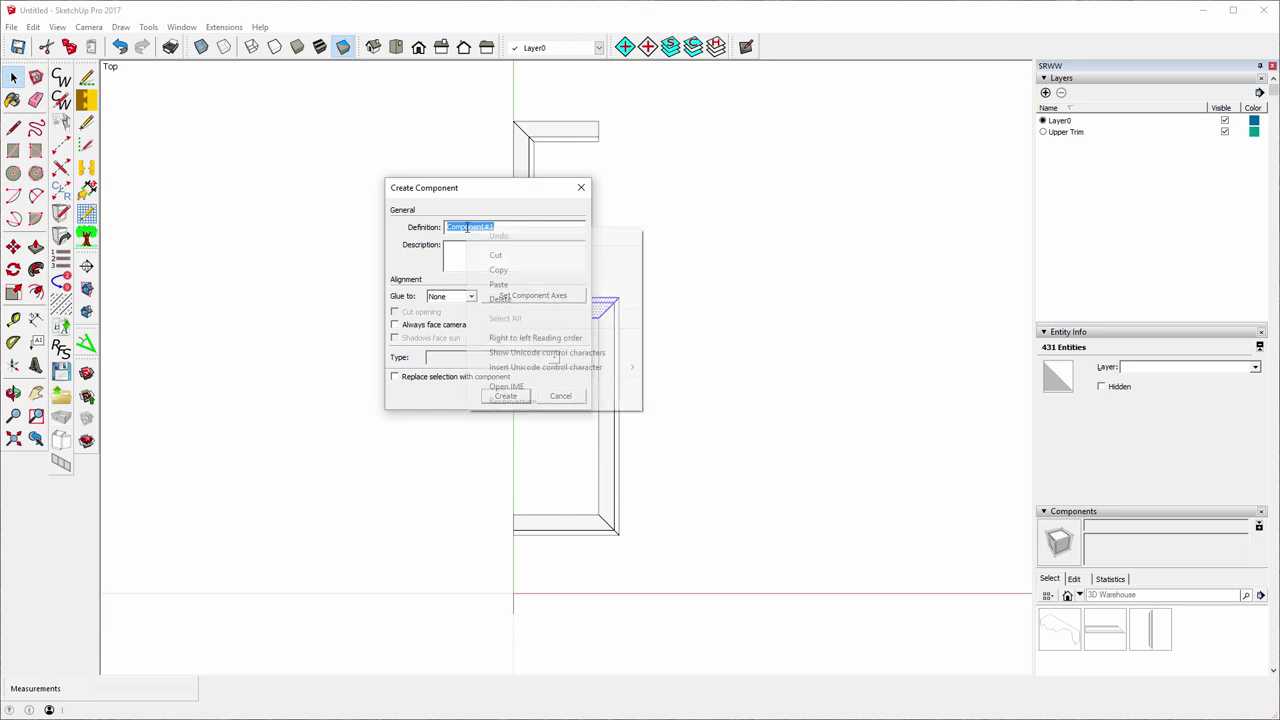
left_click(503, 286)
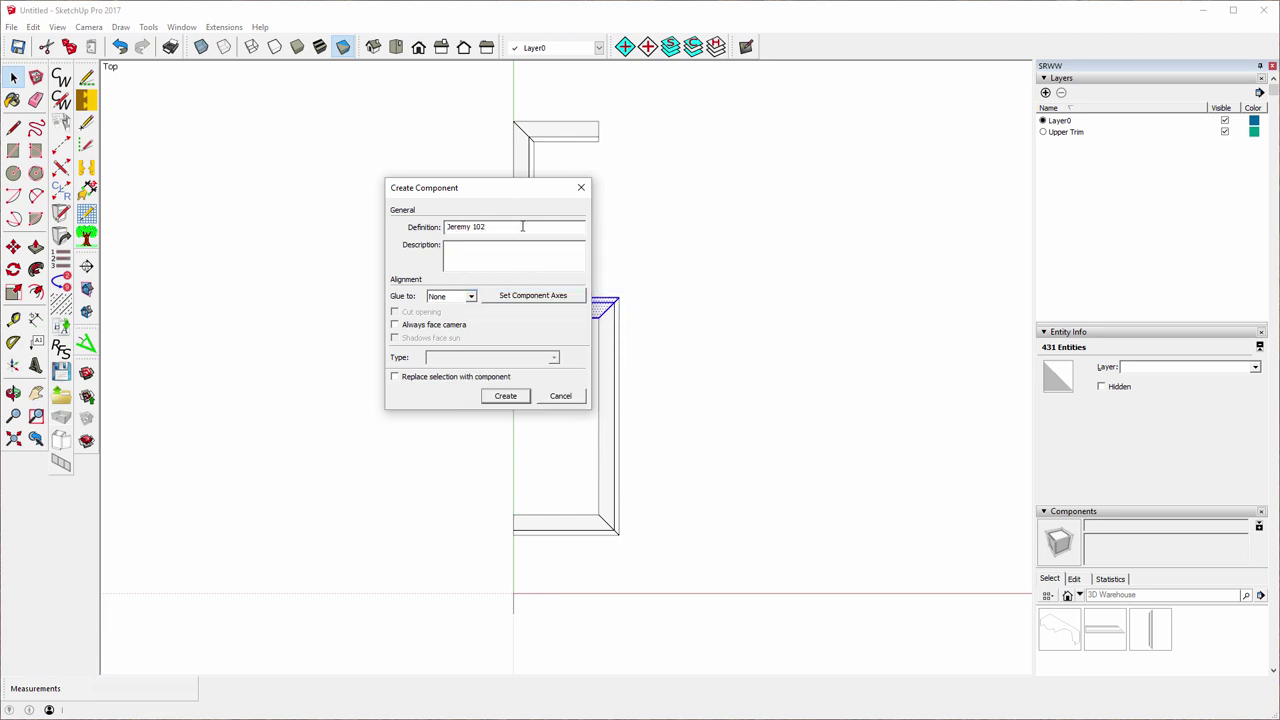
left_click(505, 396)
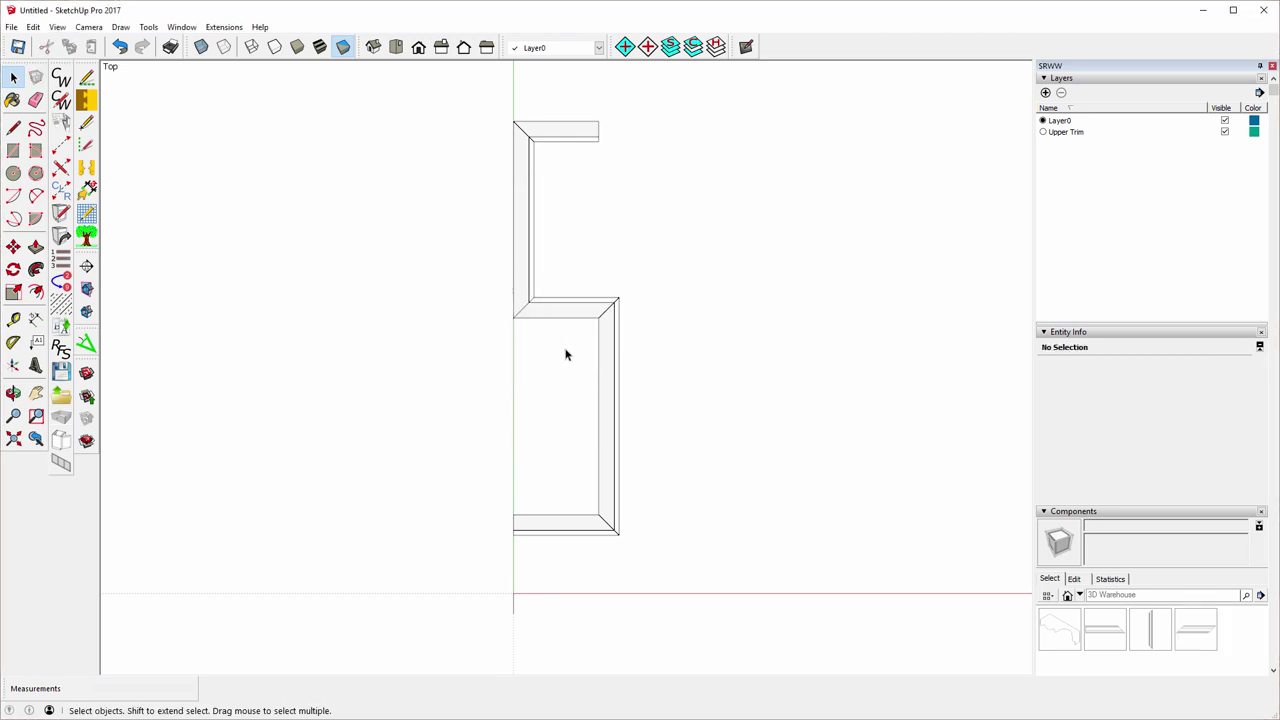
- Make a component from the moulding run along the green axis, named in the same first-name-and-number series
left_click_drag(465, 102, 554, 368)
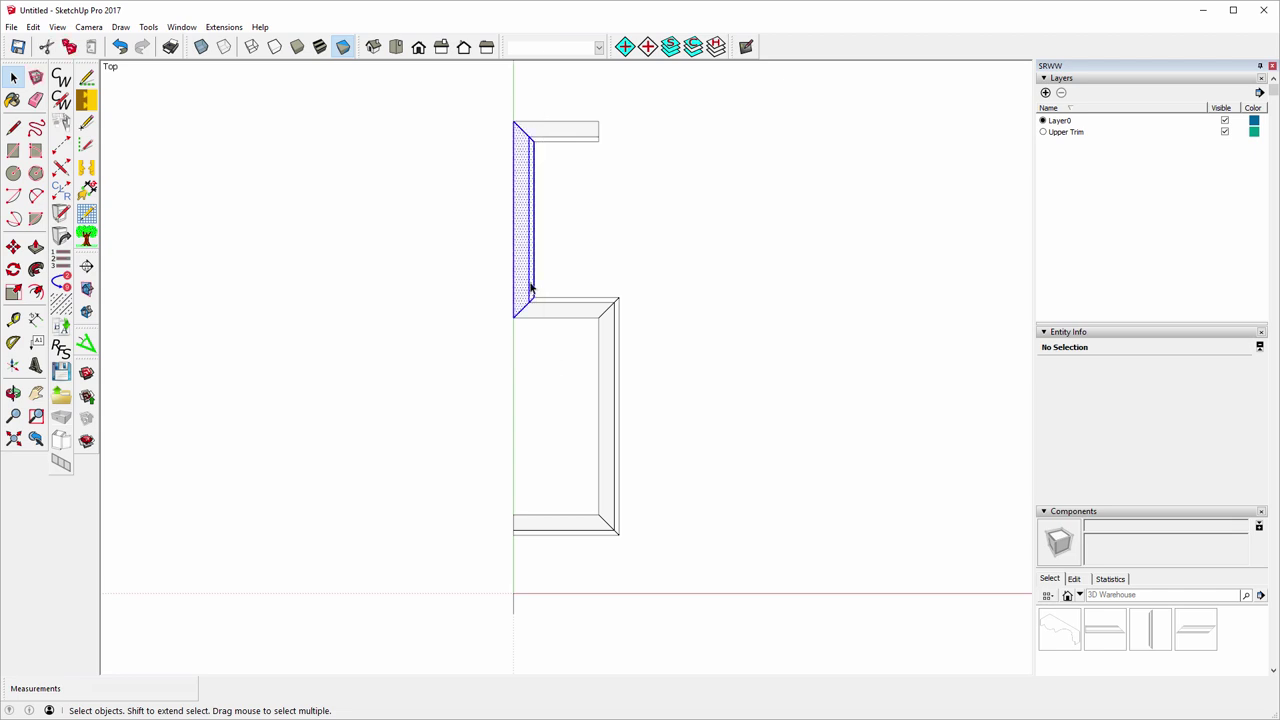
right_click(524, 271)
left_click(572, 372)
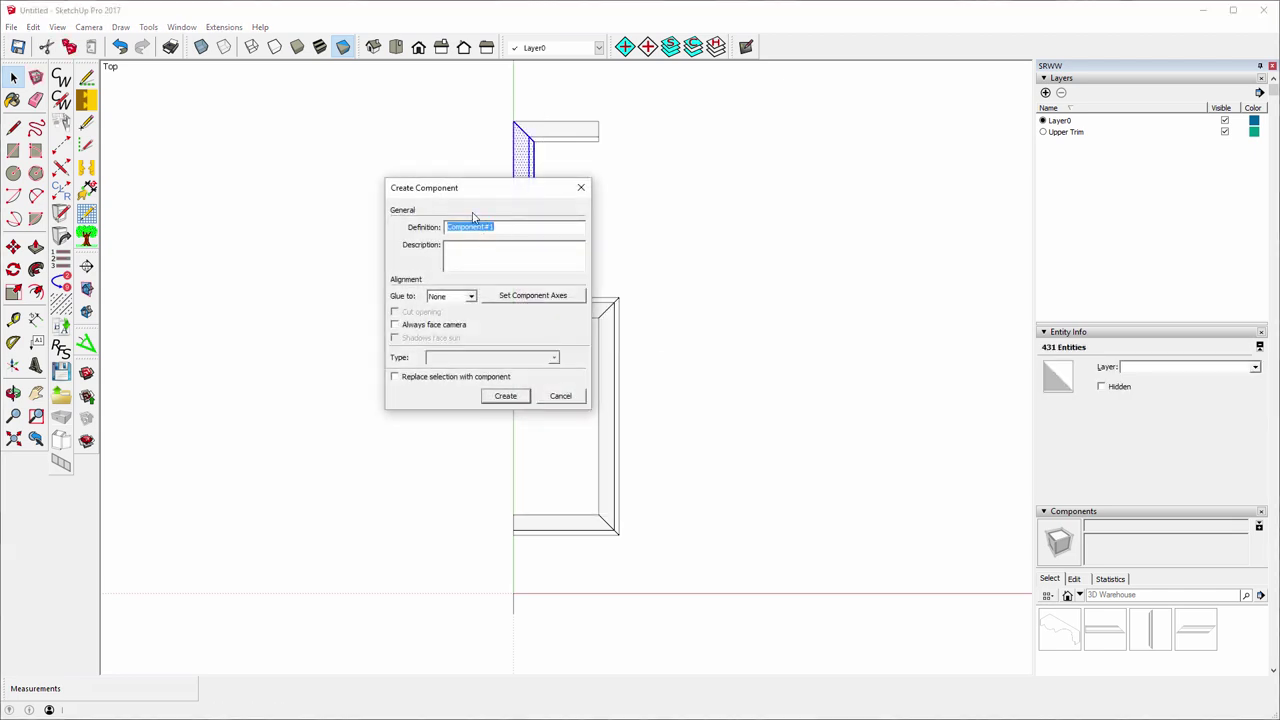
type("Jeremy 102")
left_click(506, 396)
left_click(596, 210)
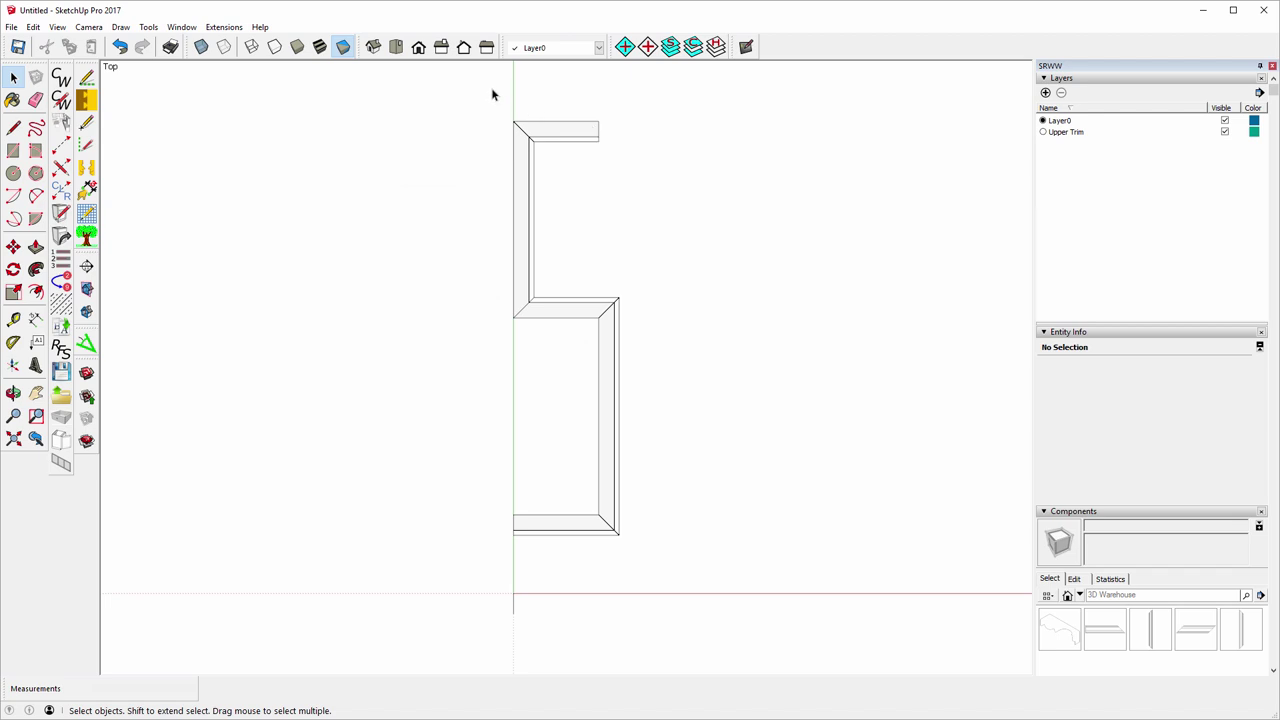
- Make a component from the short end piece farthest from the red axis, named in the same first-name-and-number series
left_click_drag(492, 95, 602, 158)
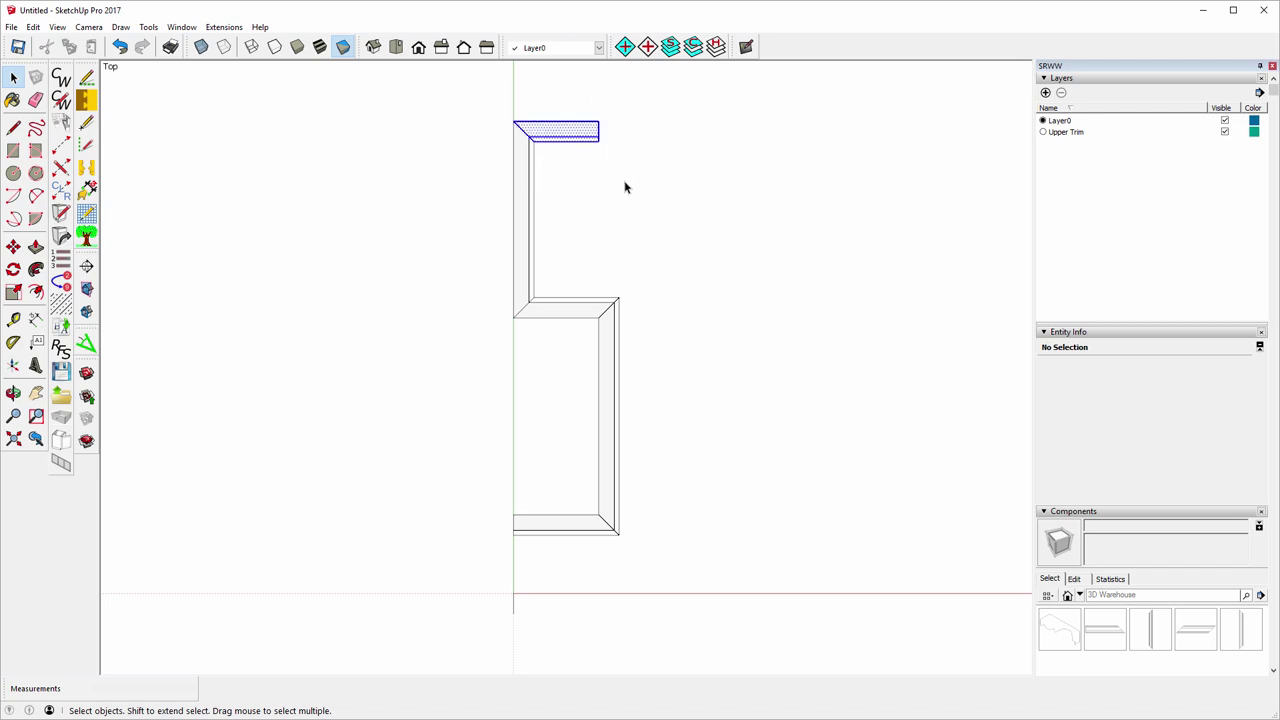
right_click(551, 133)
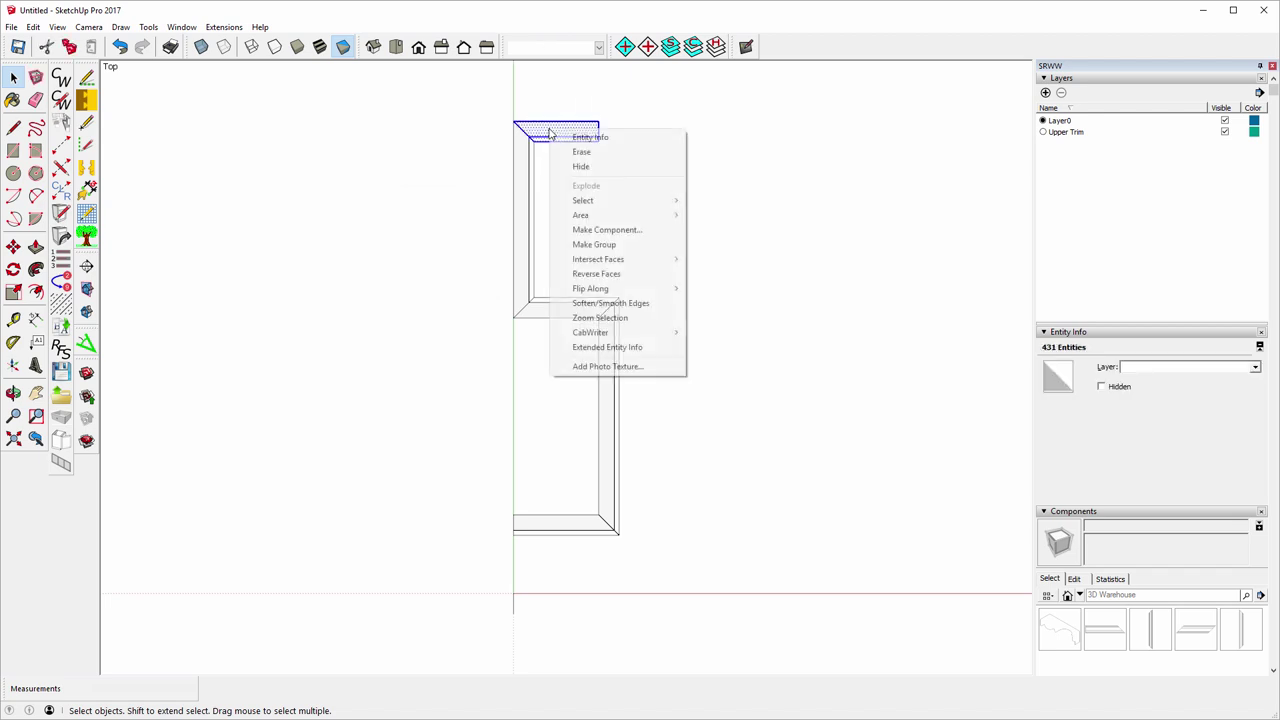
left_click(600, 232)
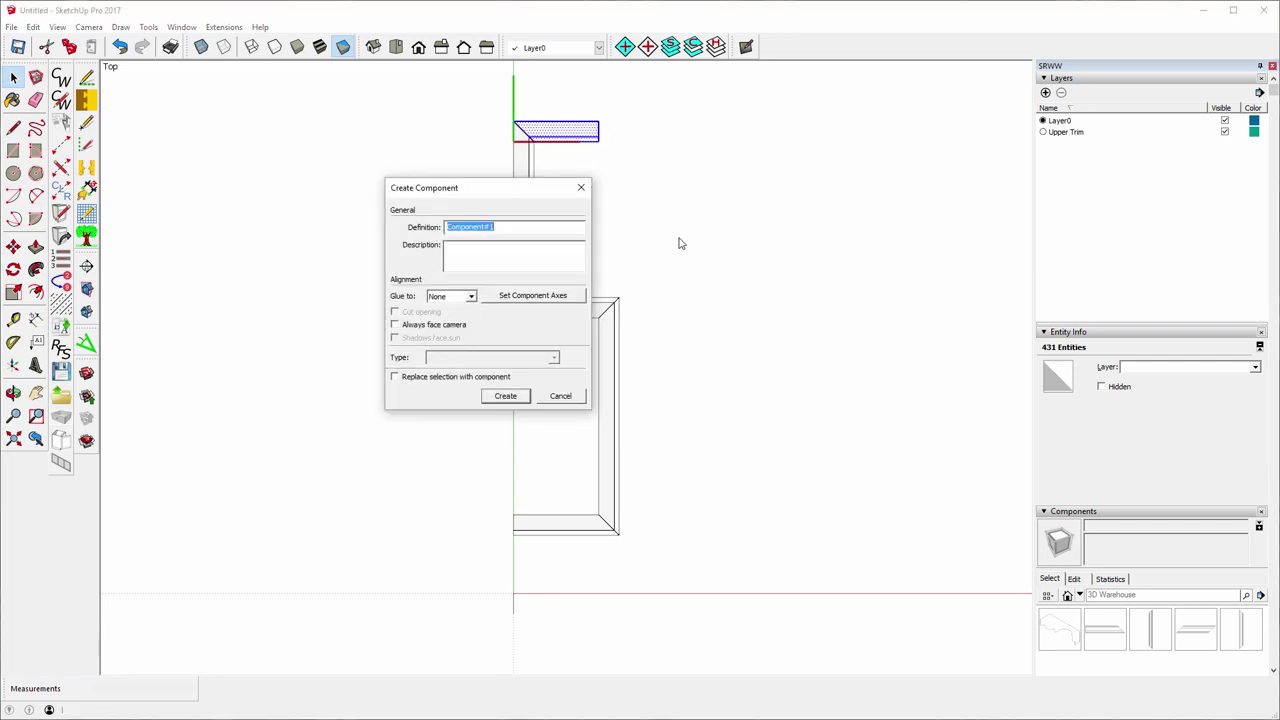
type("Jeremy 102")
left_click(505, 396)
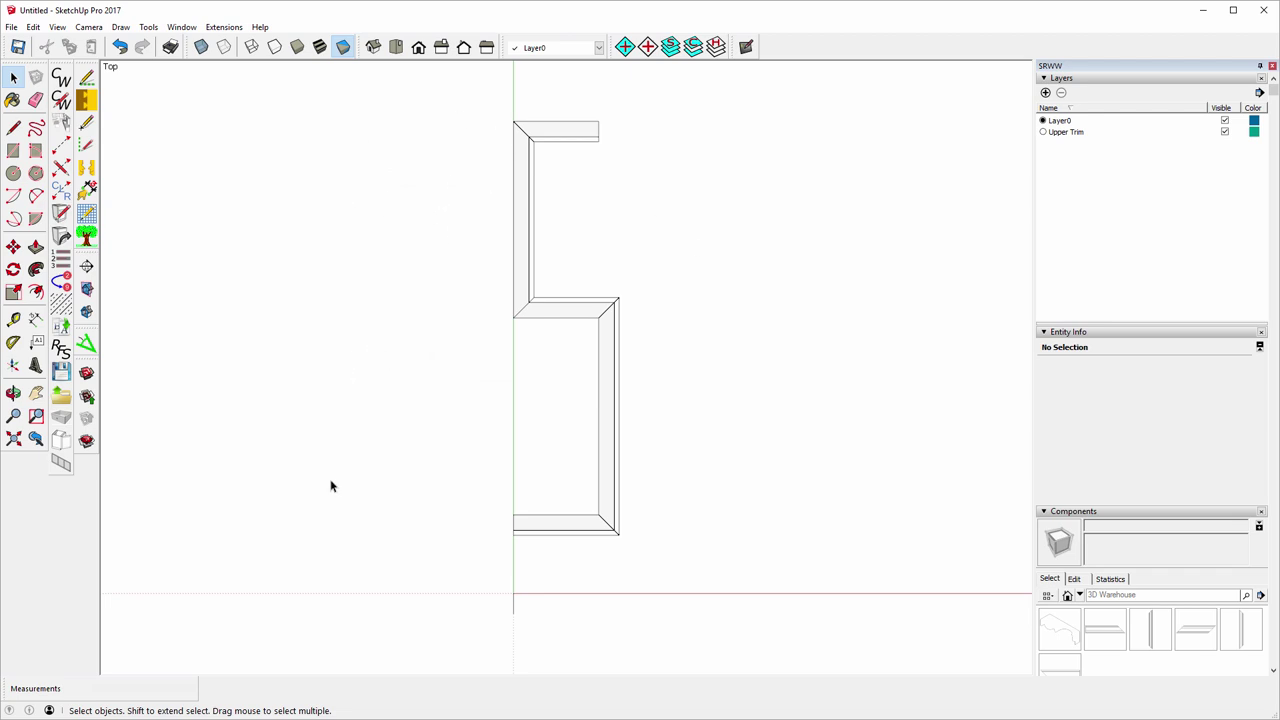
- Switch to the standard right-side view and turn off the display of the drawing axes
left_click(12, 393)
left_click_drag(731, 477, 377, 226)
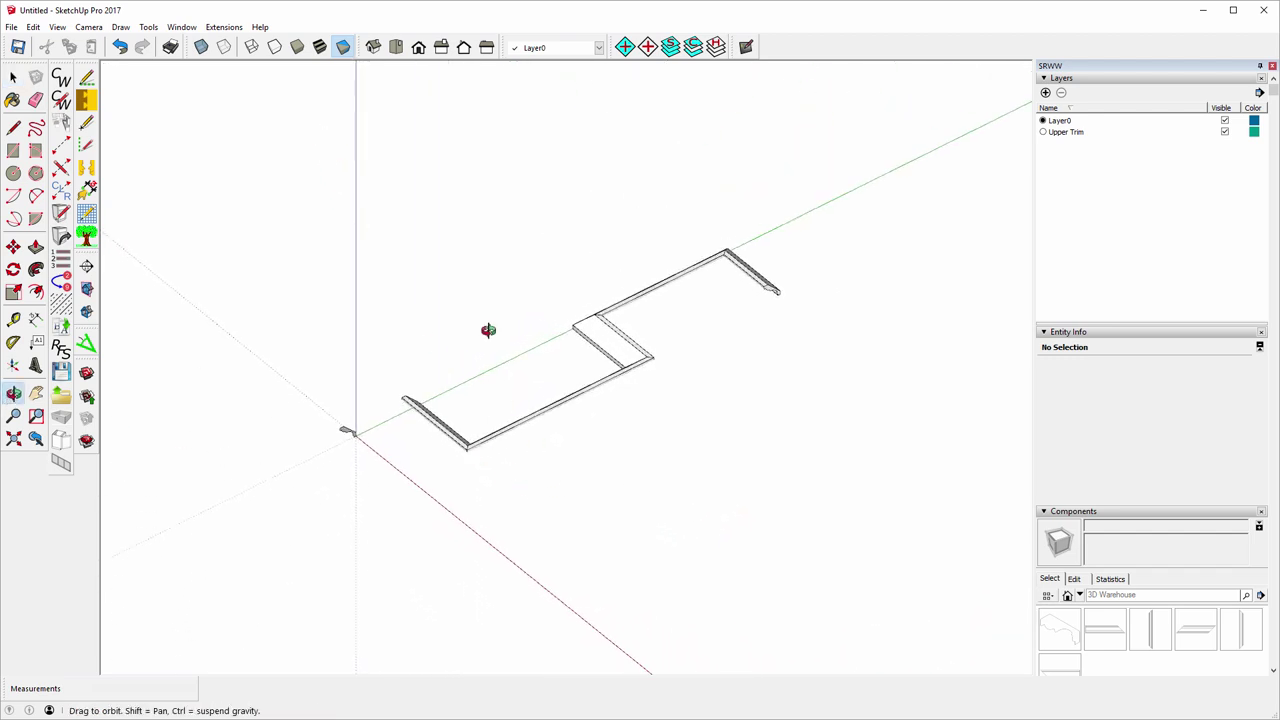
left_click(443, 49)
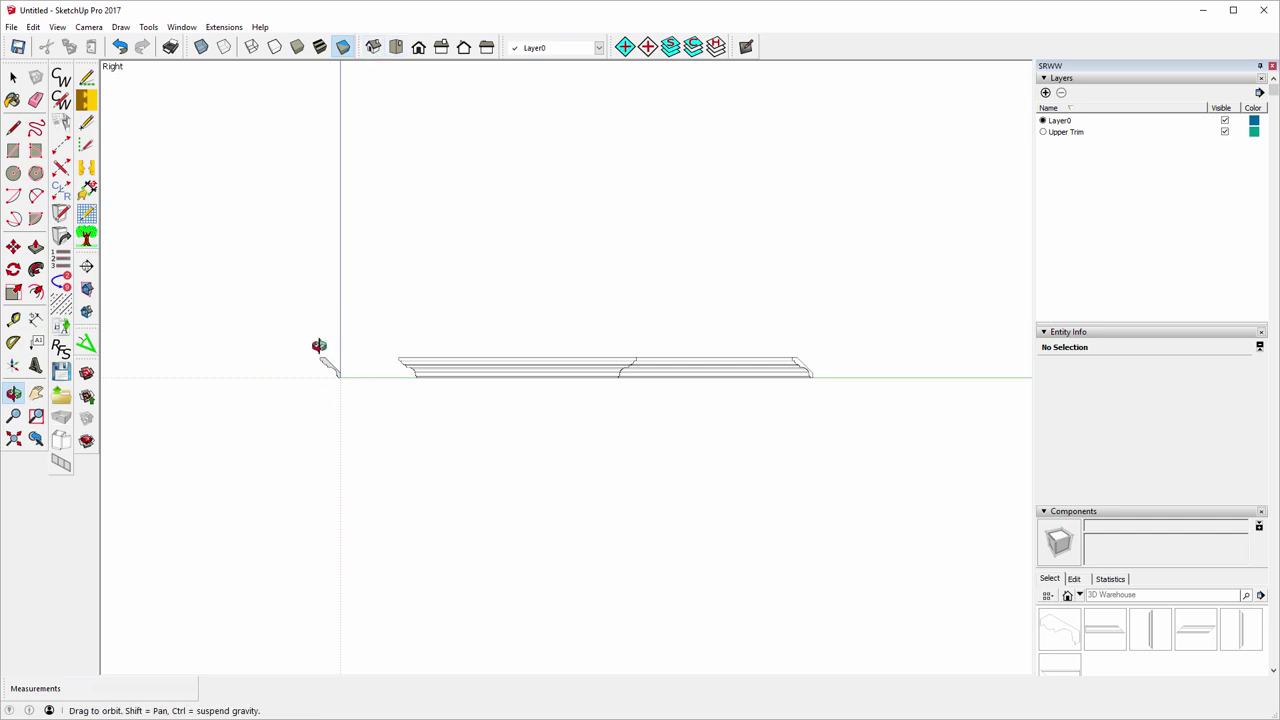
scroll(313, 344, "up", 5)
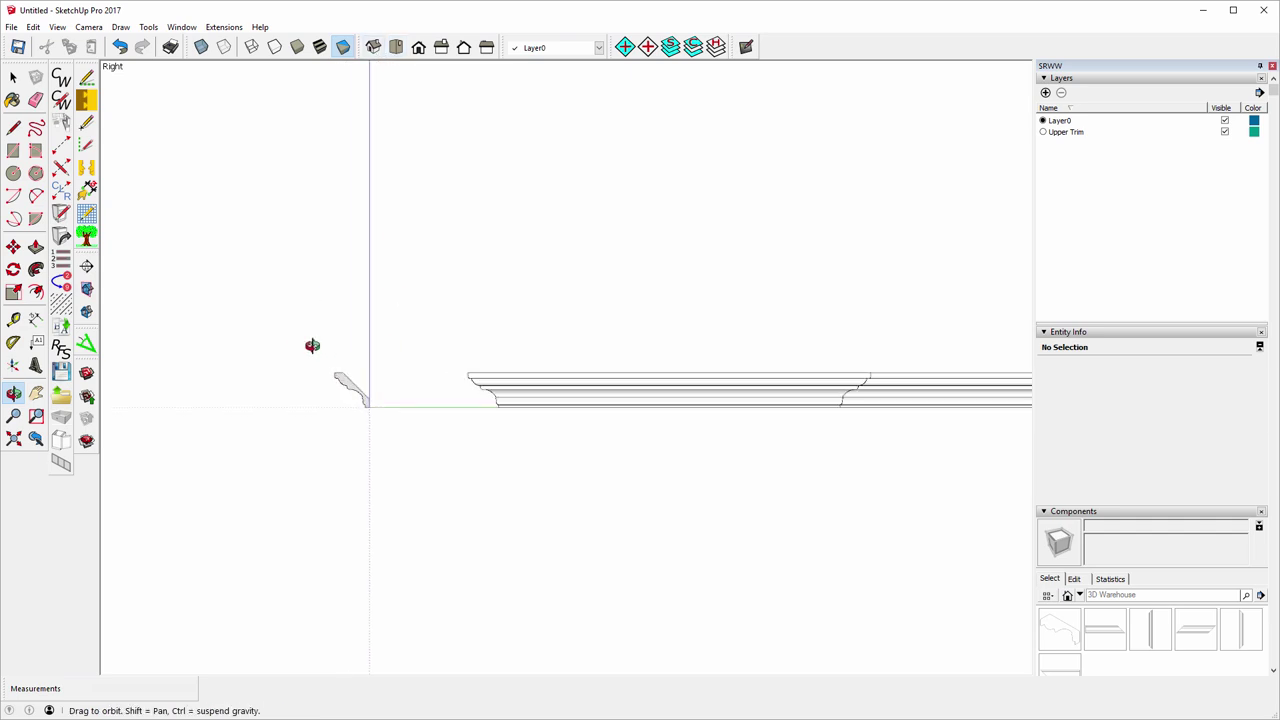
left_click(57, 28)
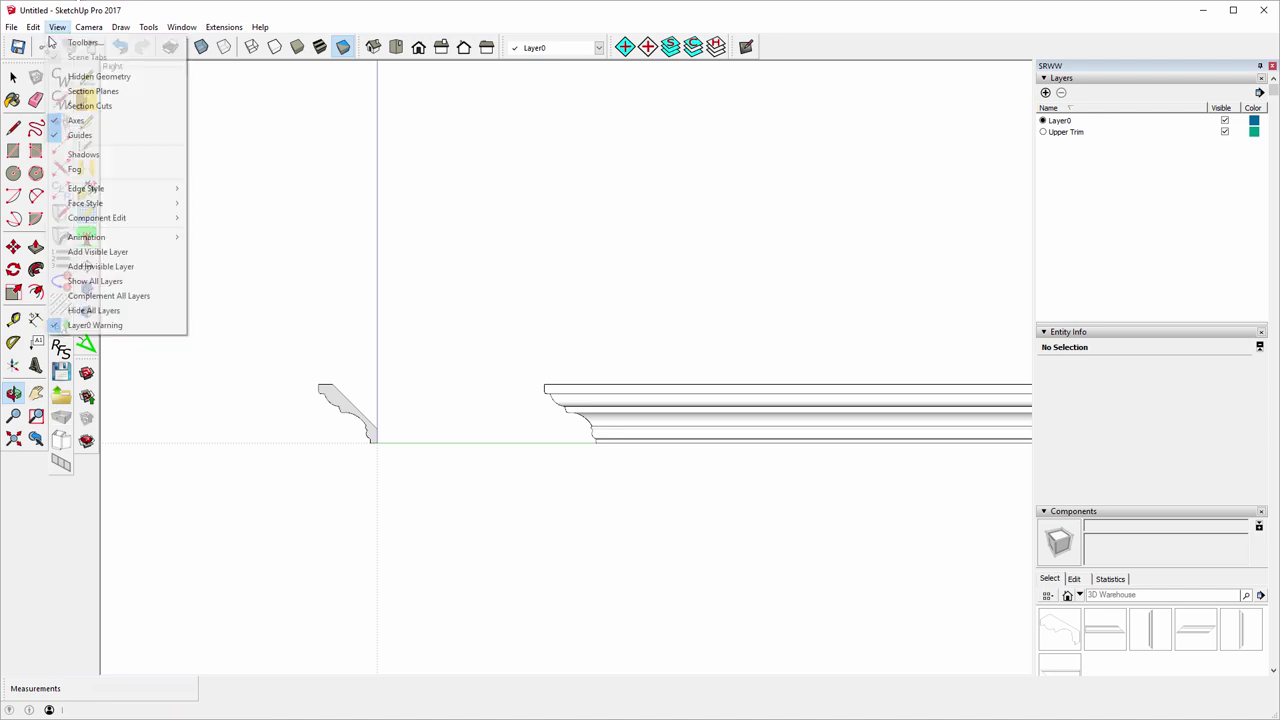
left_click(62, 120)
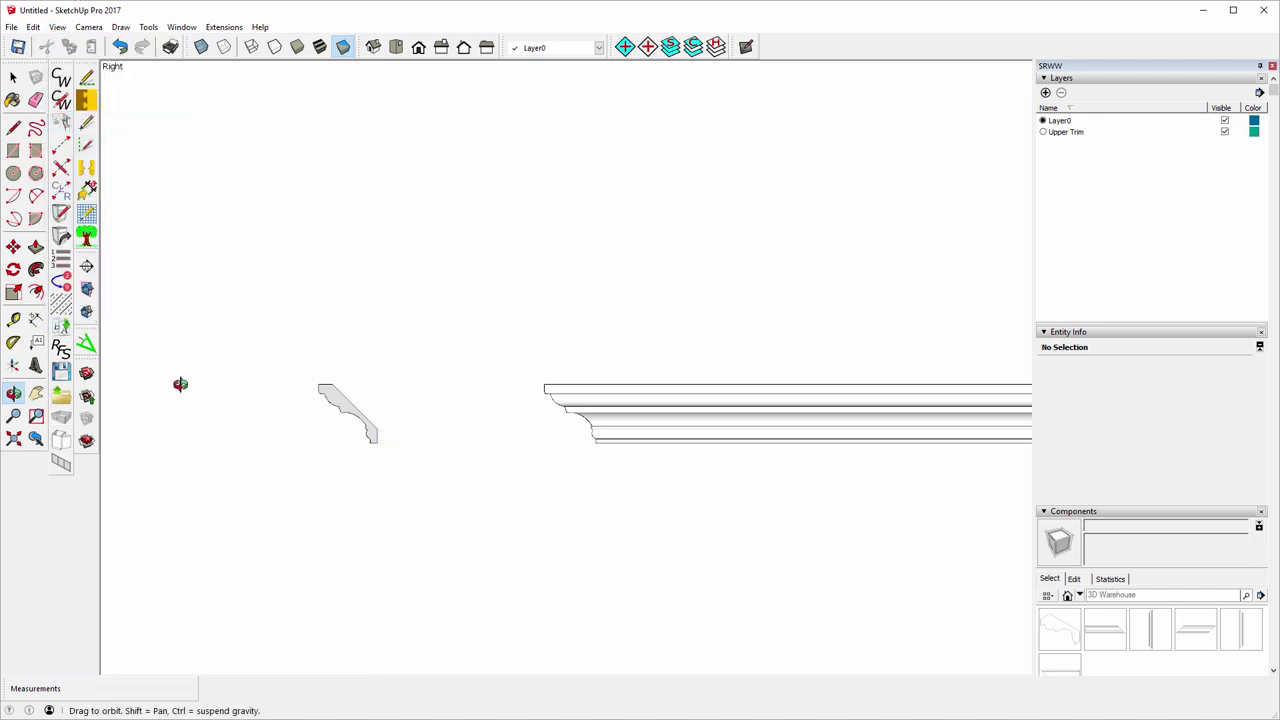
- Examine the loose crown profile close up in the right-side view and the moulding runs in the isometric view
left_click_drag(193, 386, 323, 376)
scroll(350, 395, "up", 3)
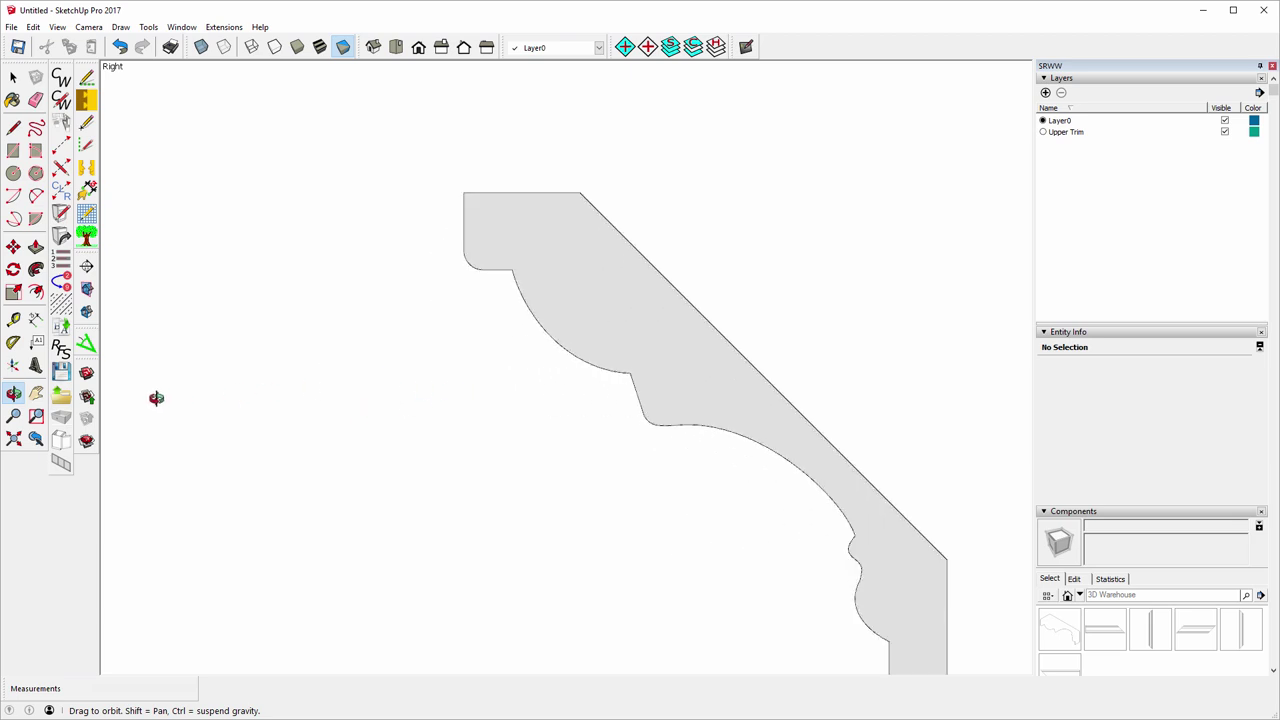
left_click(36, 393)
left_click_drag(720, 409, 629, 342)
scroll(781, 379, "up", 1)
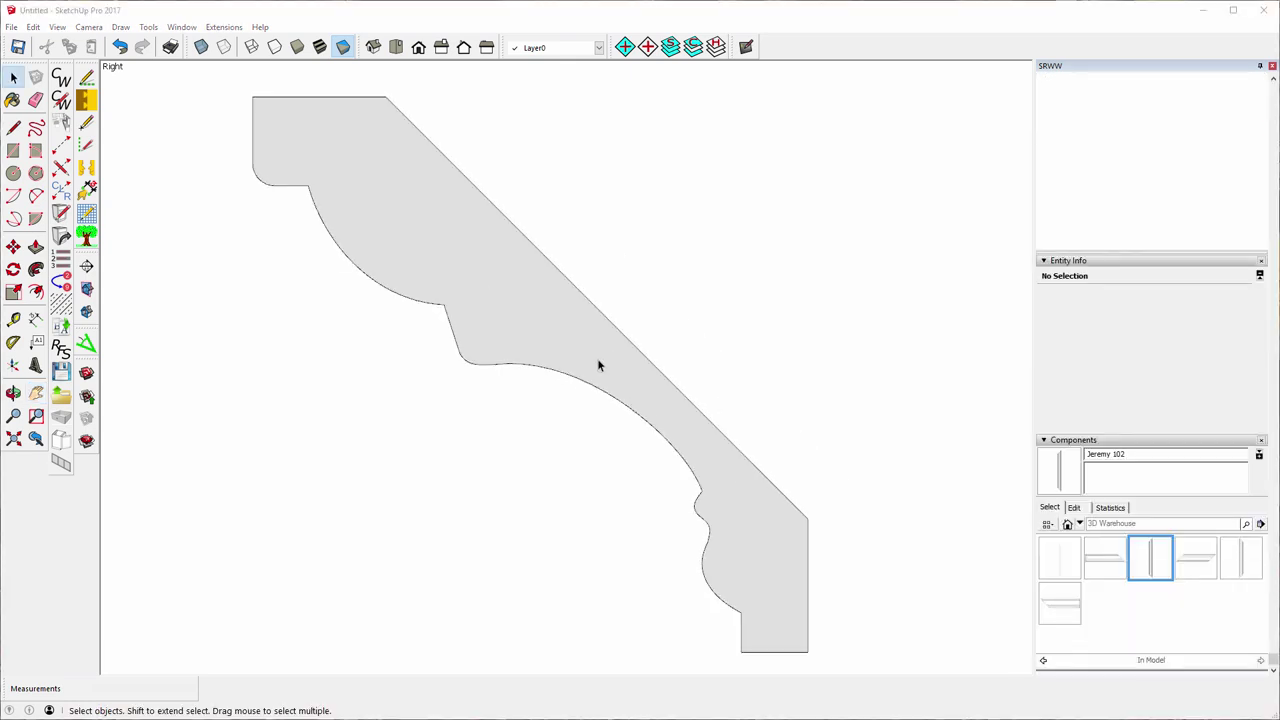
left_click(373, 47)
scroll(405, 290, "down", 10)
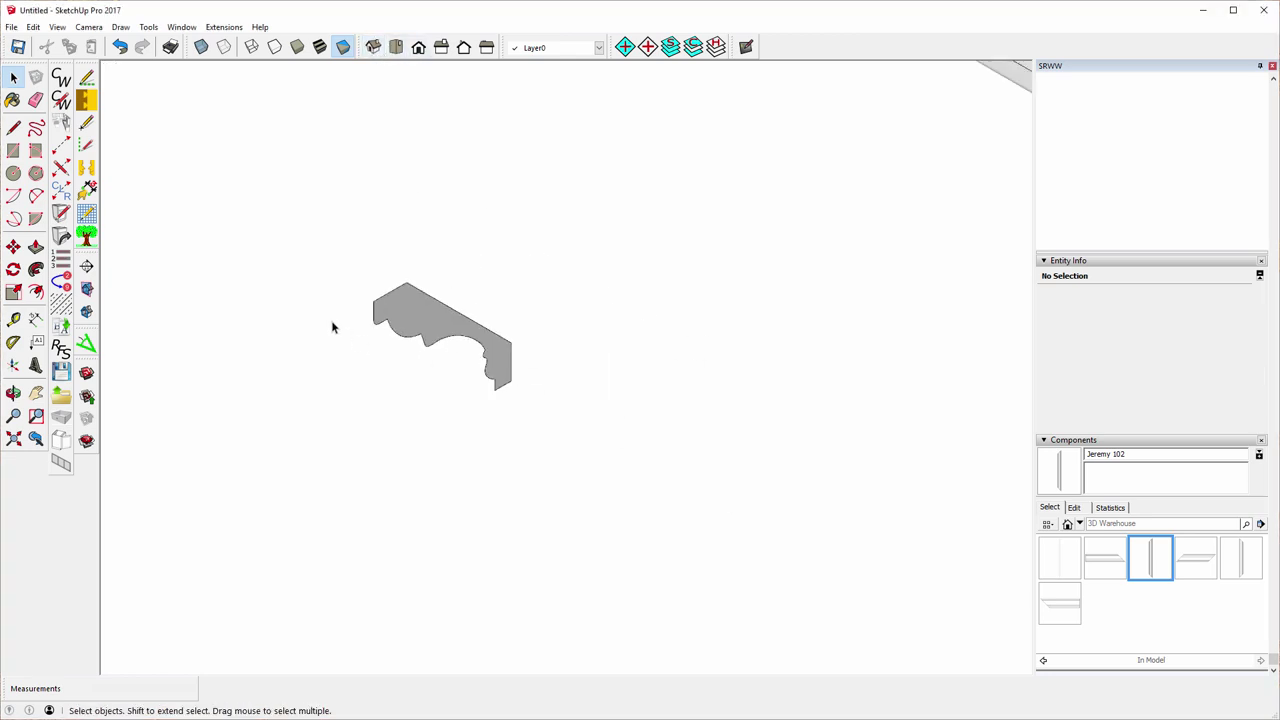
scroll(330, 343, "down", 5)
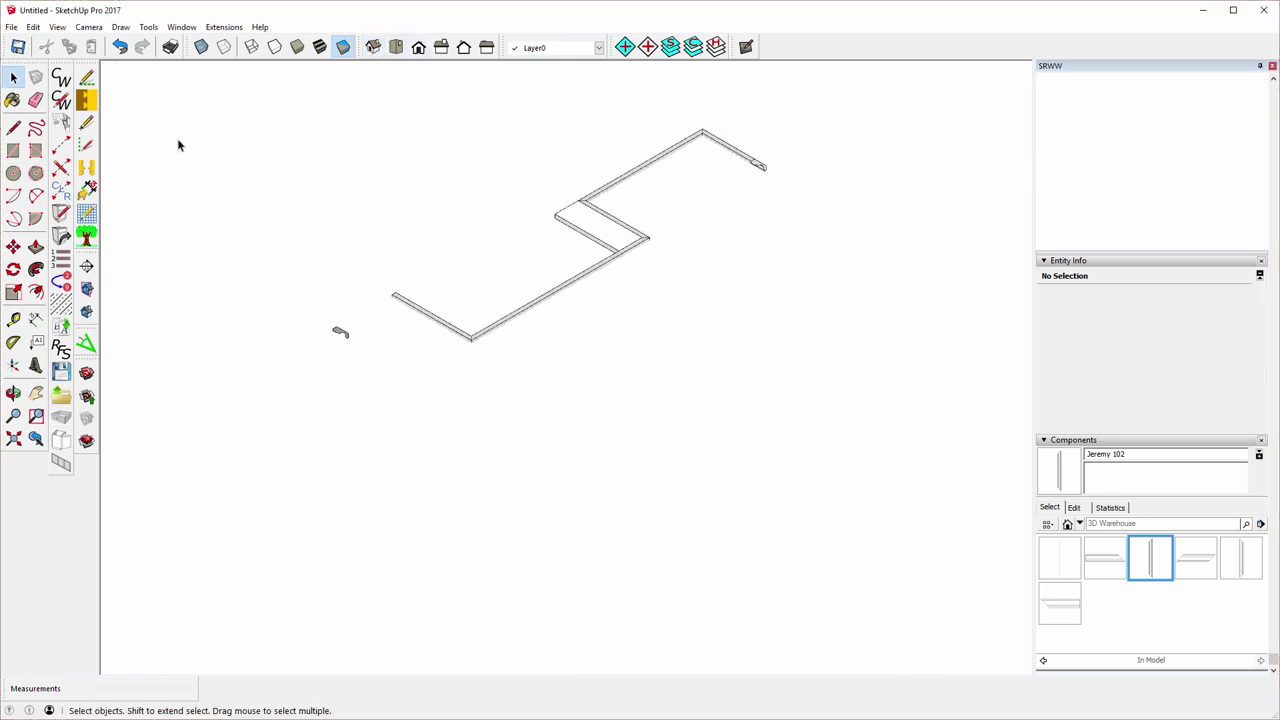
scroll(485, 383, "up", 3)
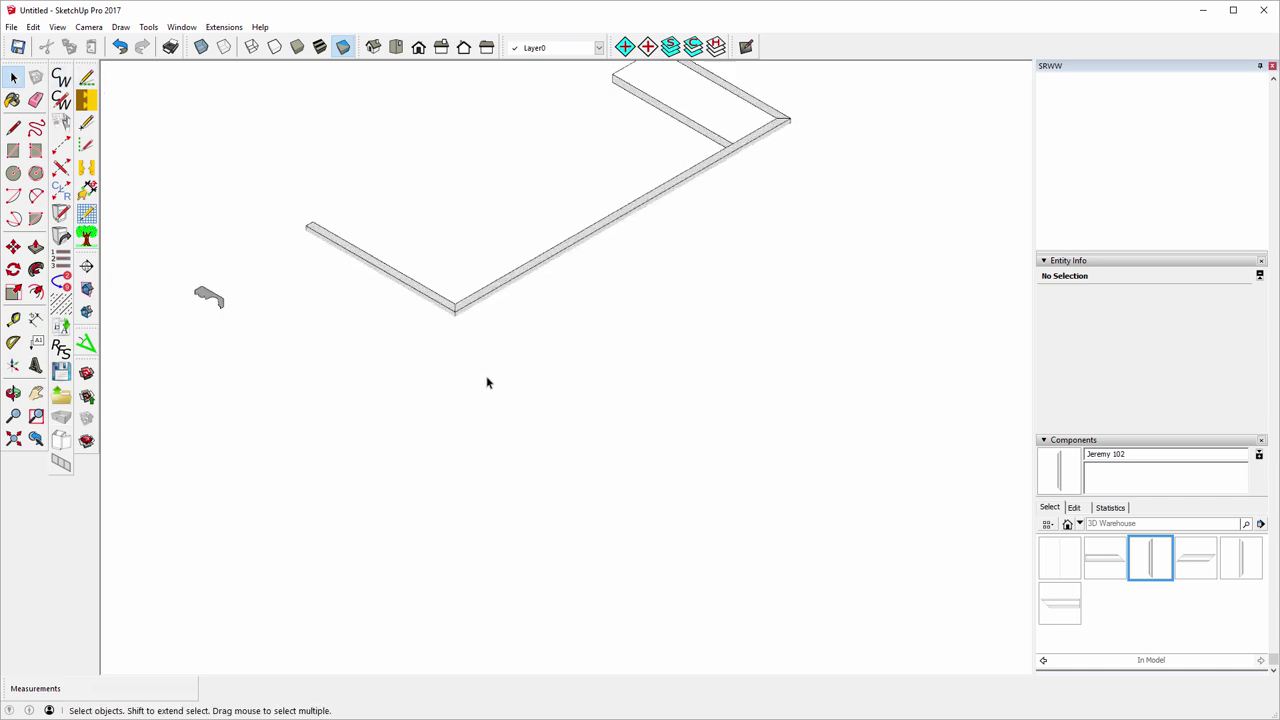
- Change the axes of the short end piece numbered 101, setting red along its back edge and green across its sloped back face
left_click(394, 283)
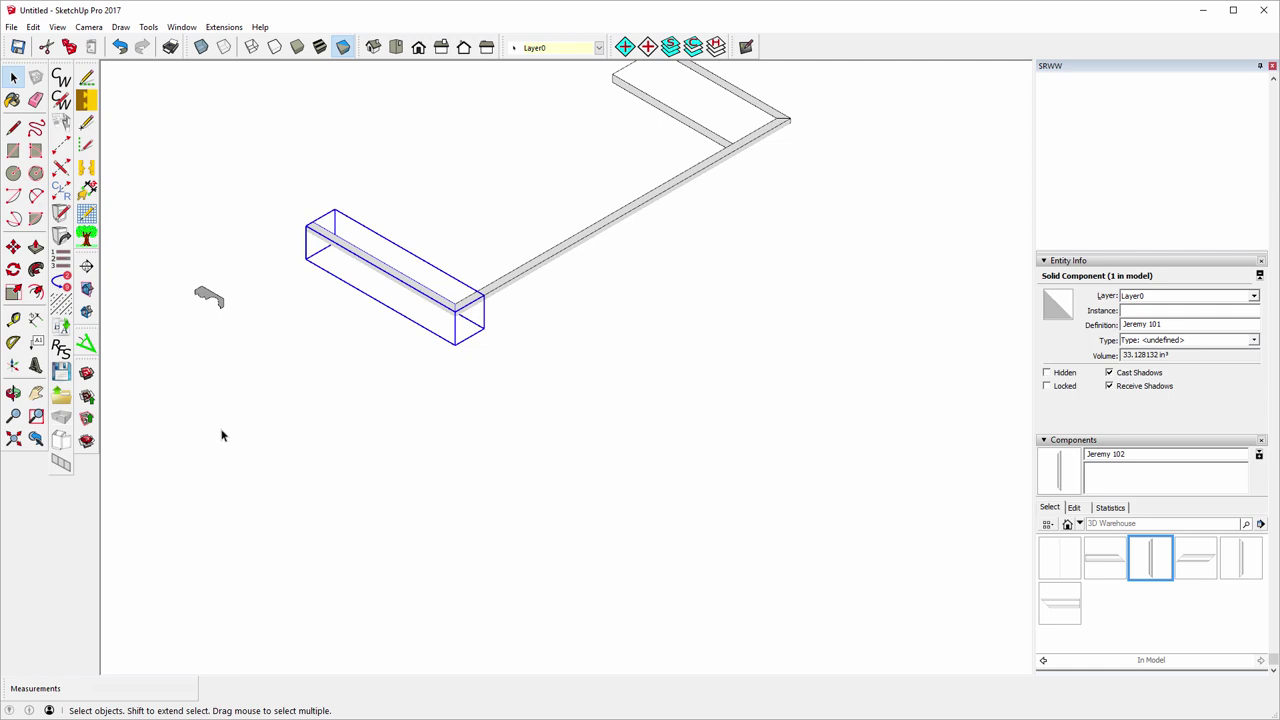
left_click(13, 393)
left_click_drag(835, 260, 470, 304)
left_click(14, 78)
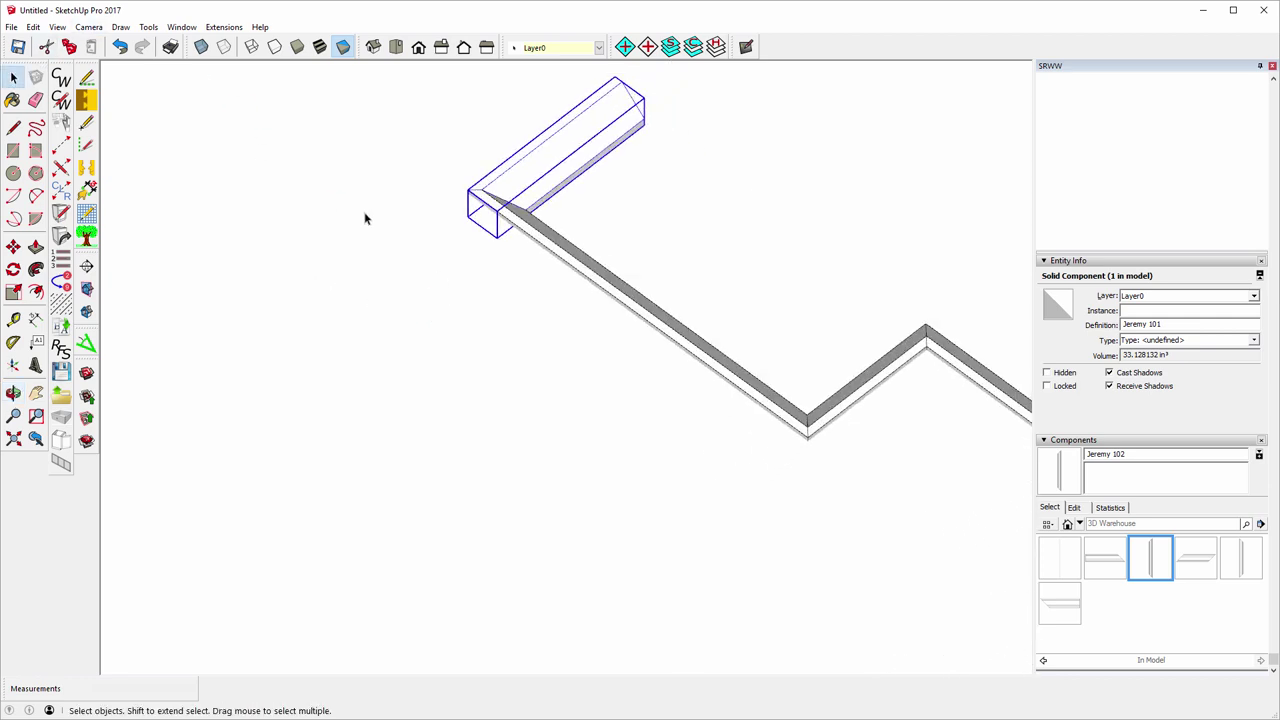
right_click(533, 169)
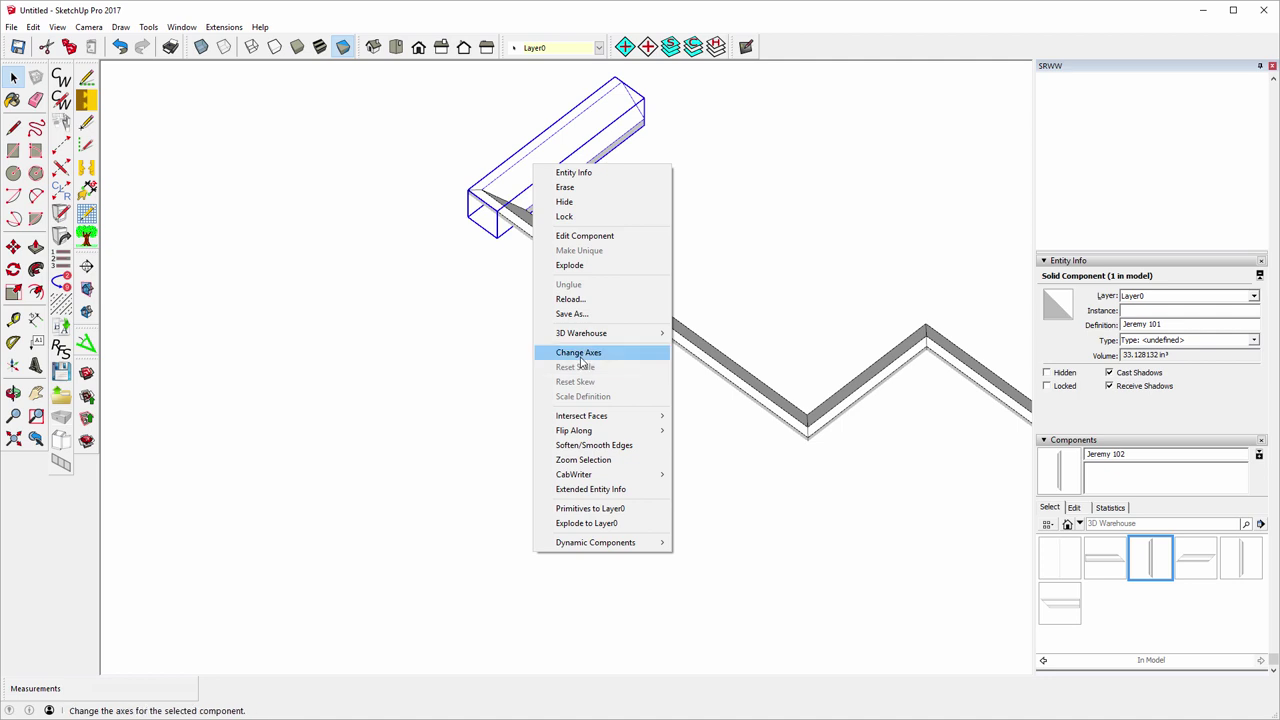
left_click(585, 352)
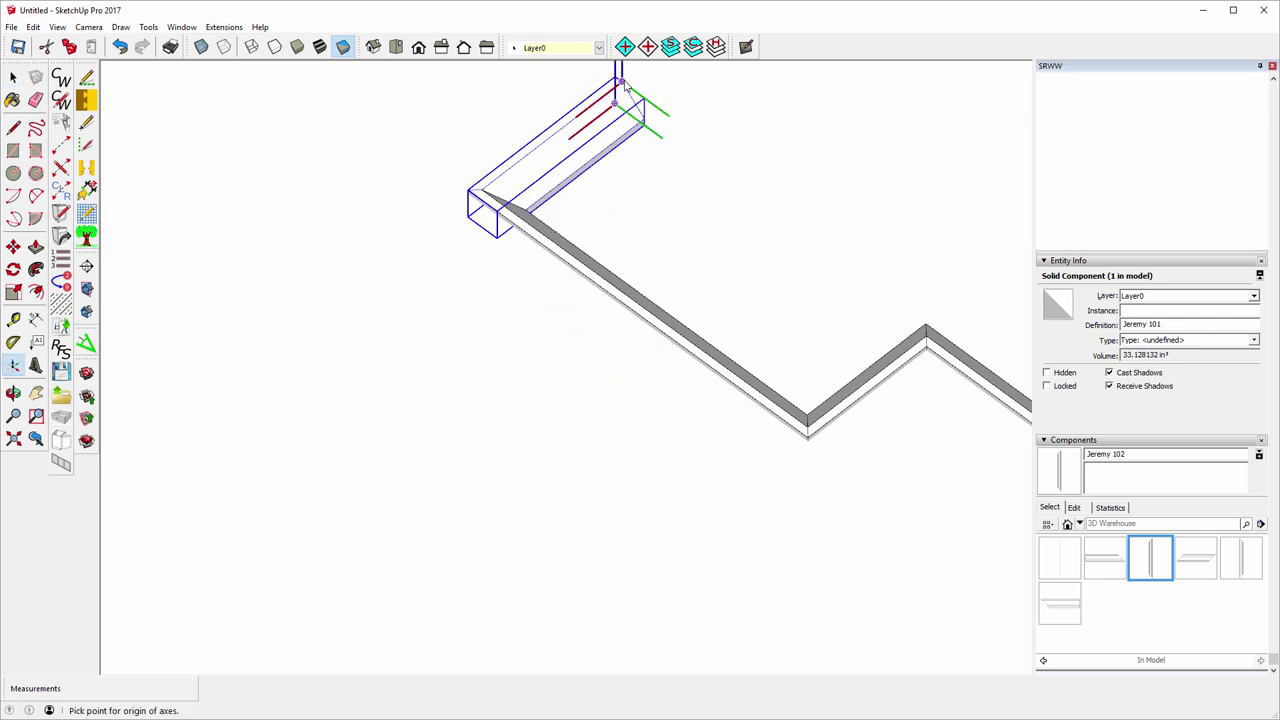
left_click(619, 81)
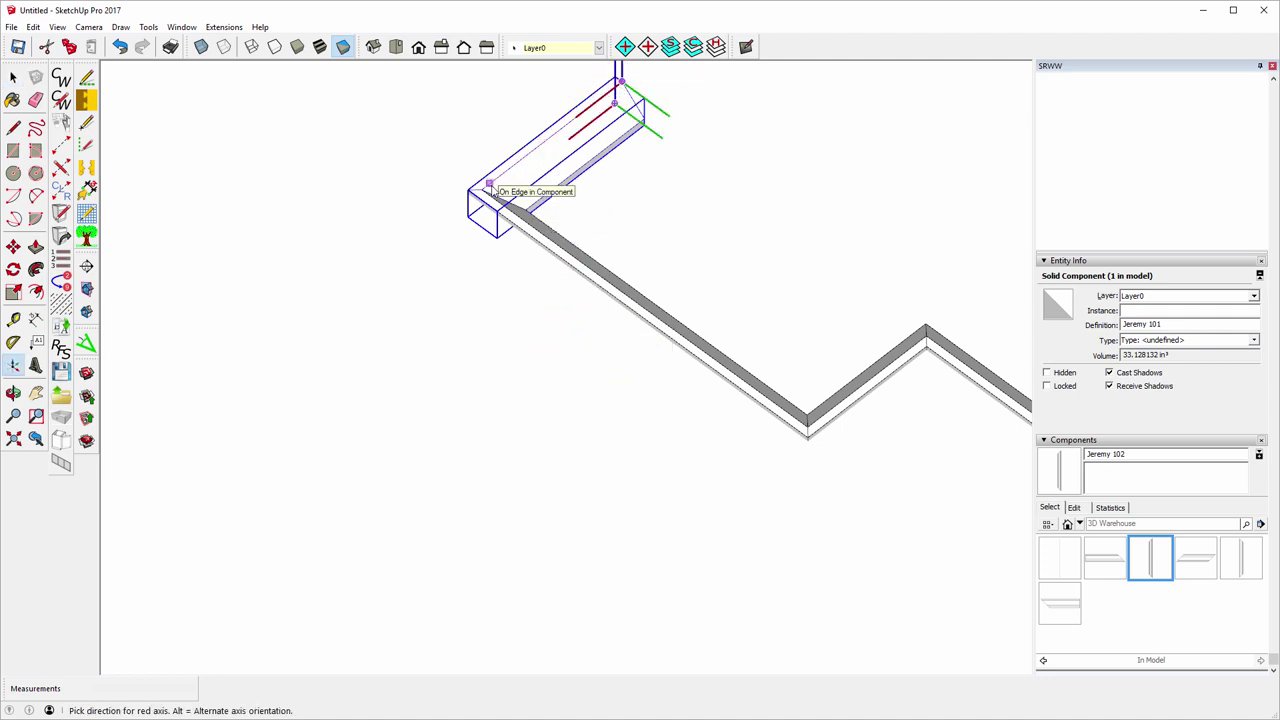
left_click(489, 184)
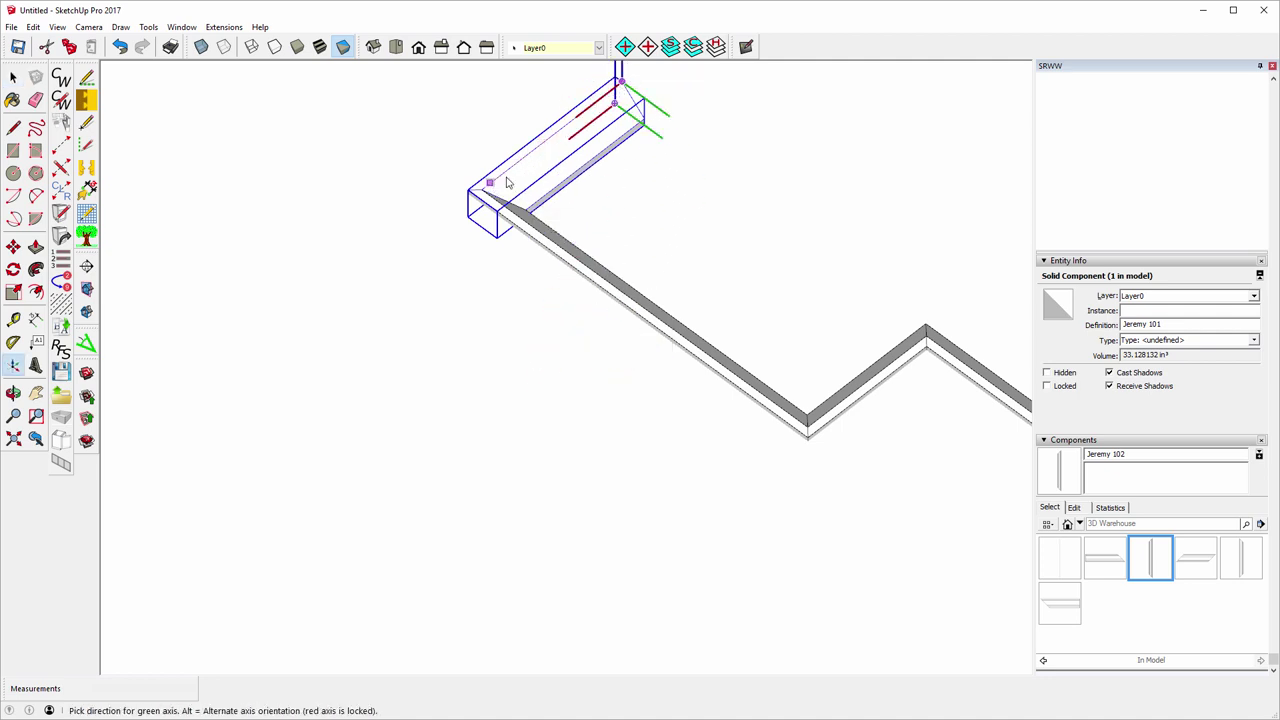
left_click(644, 121)
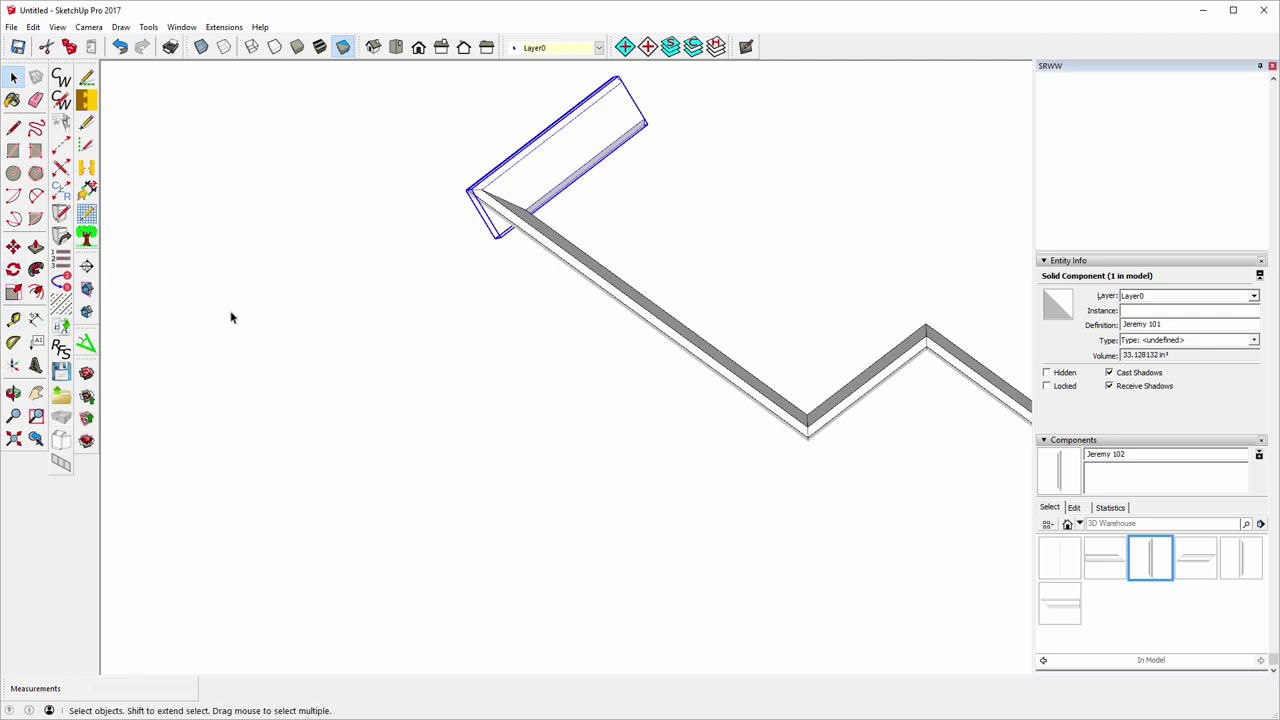
- Change the axes of the longest run, numbered 102, with origin at its back corner, red along the length and green across the sloped back
left_click(13, 393)
left_click_drag(831, 423, 305, 313)
key("space")
left_click(632, 345)
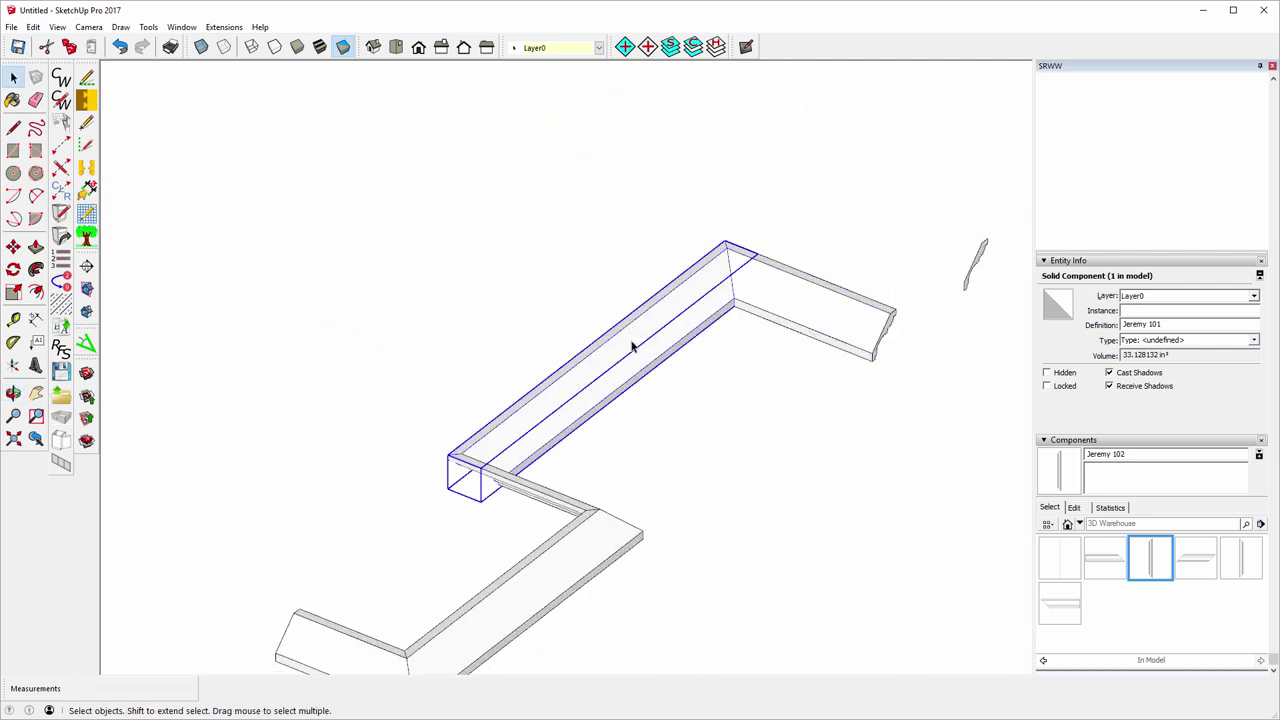
right_click(632, 345)
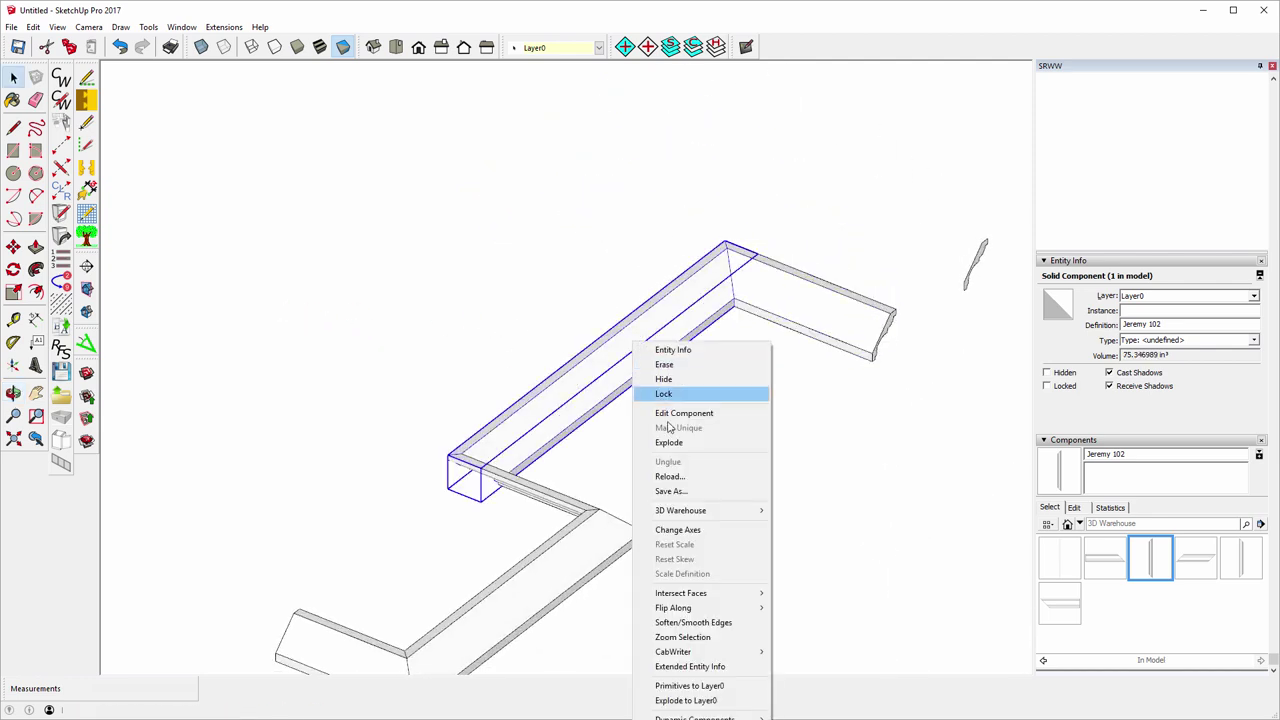
left_click(688, 531)
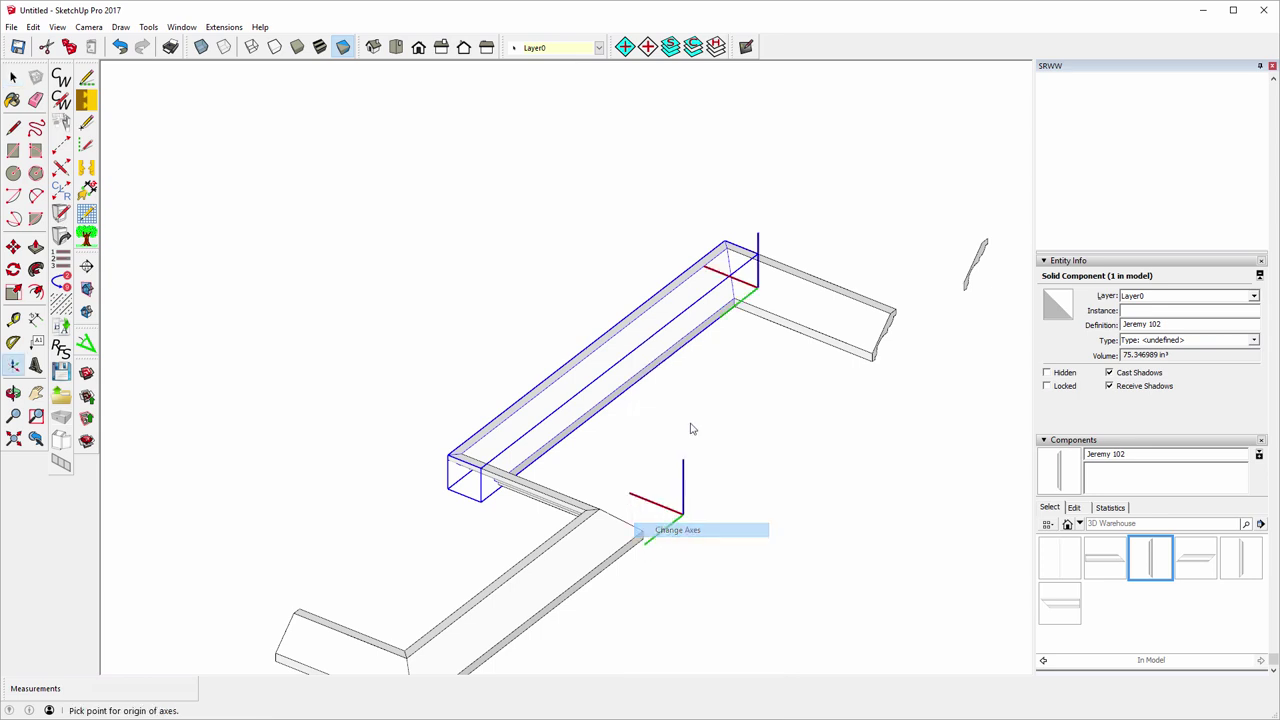
left_click(726, 248)
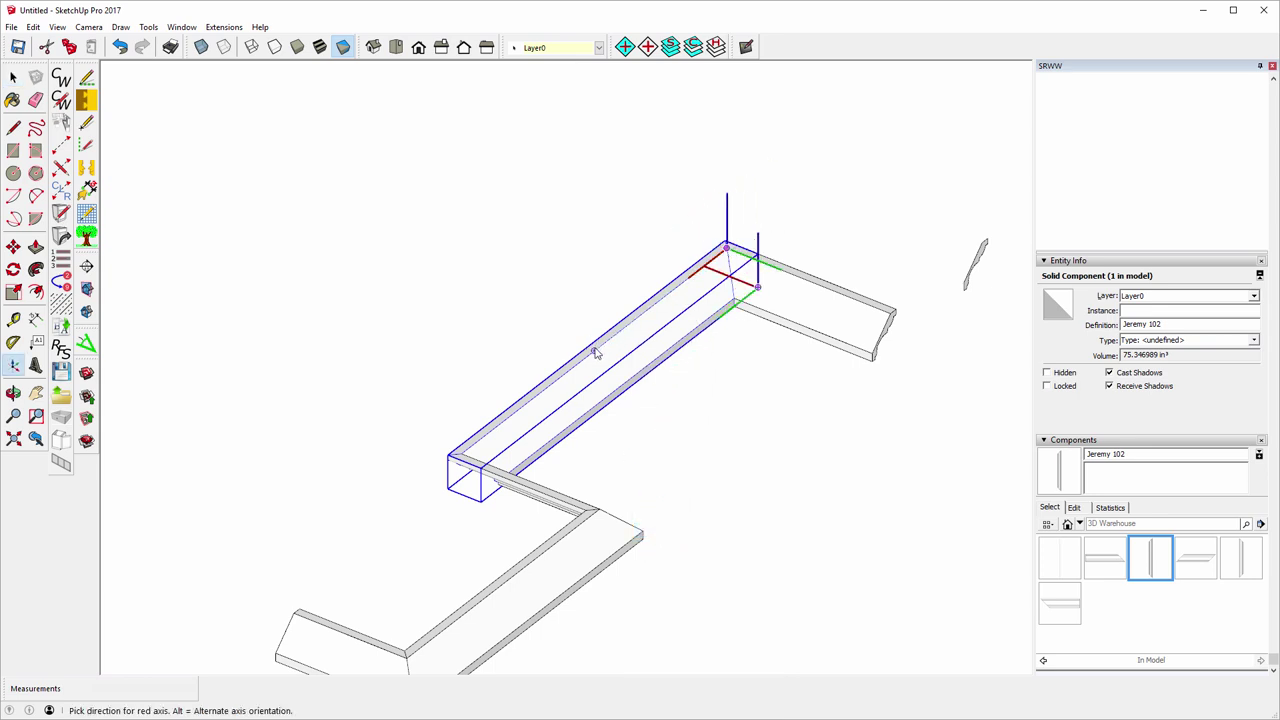
left_click(594, 350)
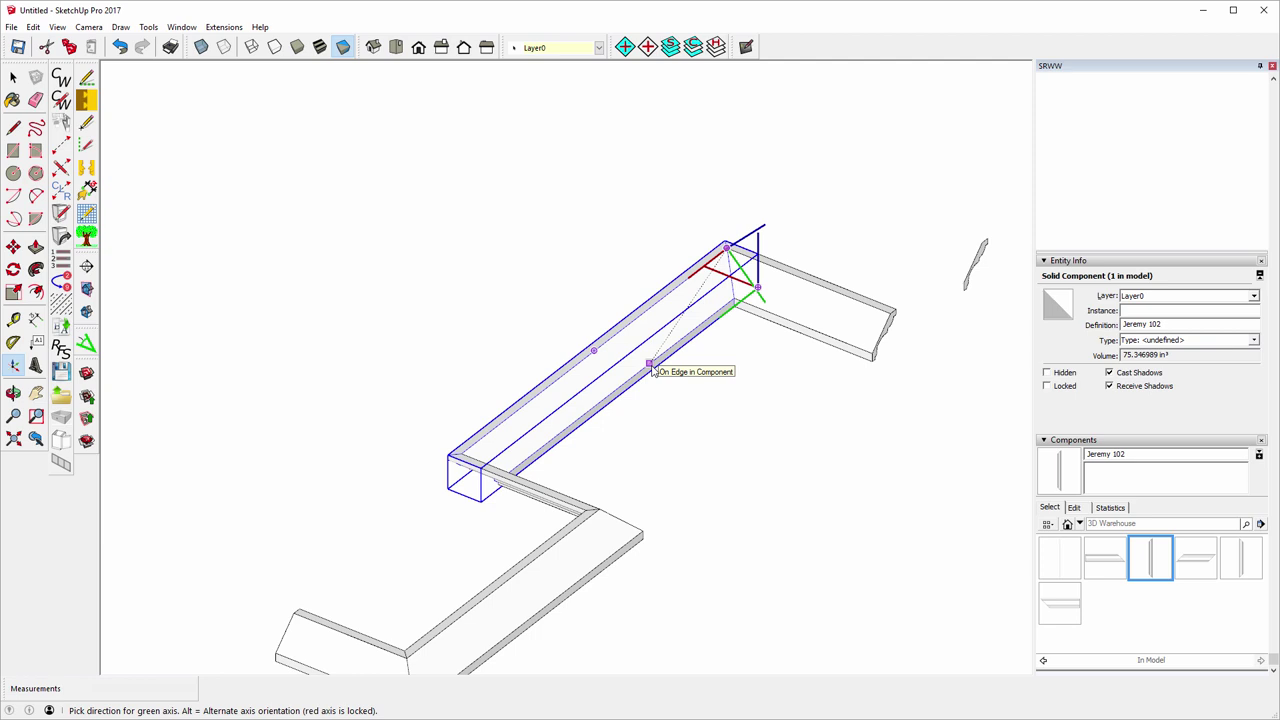
left_click(652, 368)
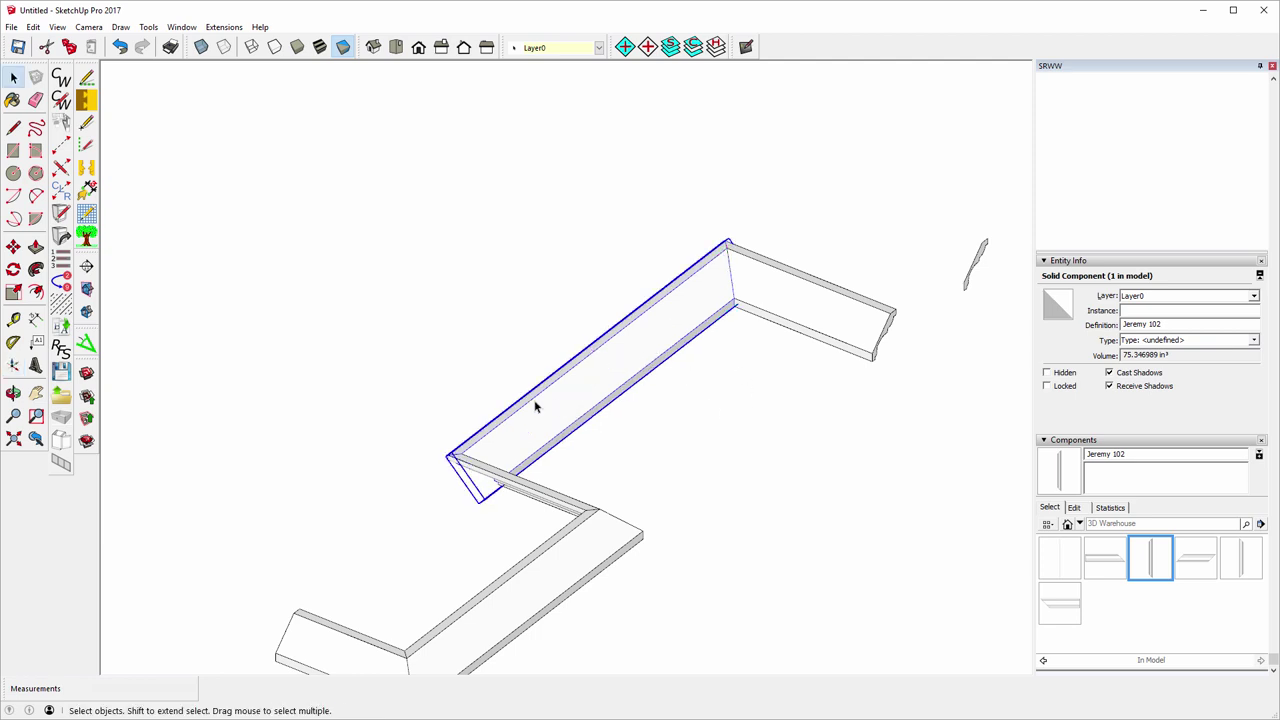
- Change the axes of the short step piece numbered 103, with origin at its back corner, red along the length and green down the sloped back
left_click(13, 393)
left_click_drag(903, 429, 272, 293)
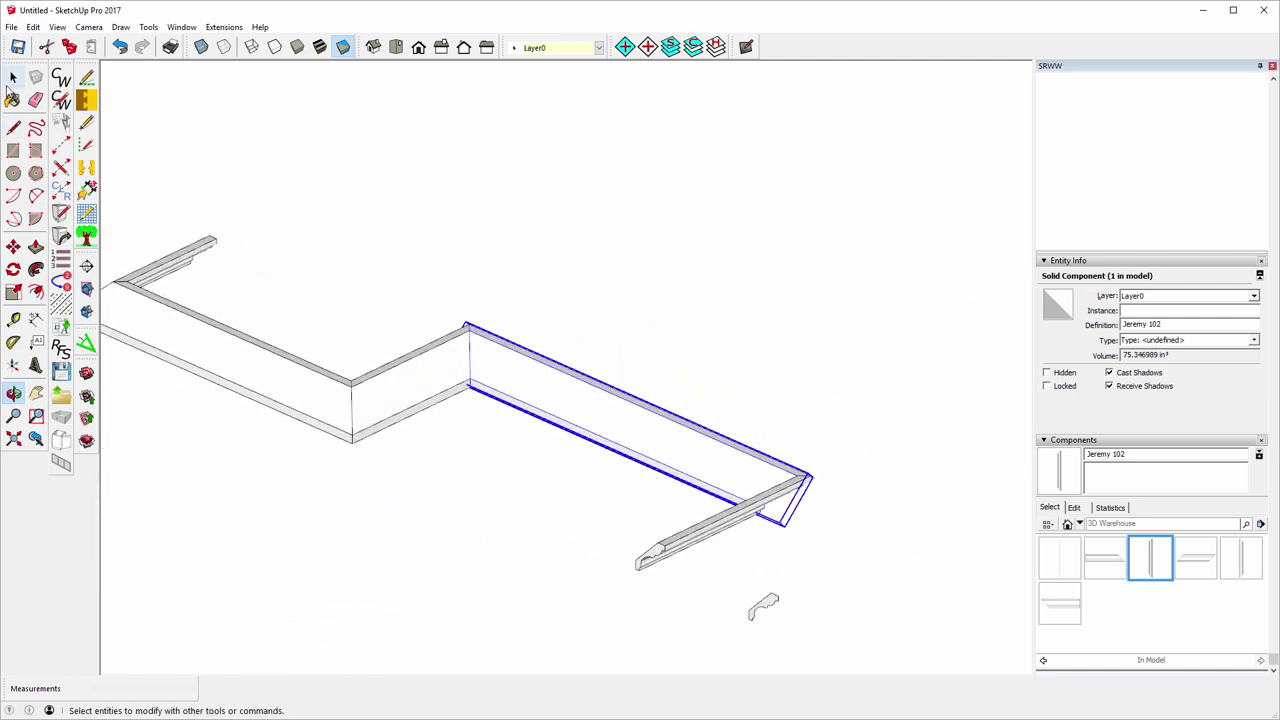
left_click(13, 77)
left_click(408, 395)
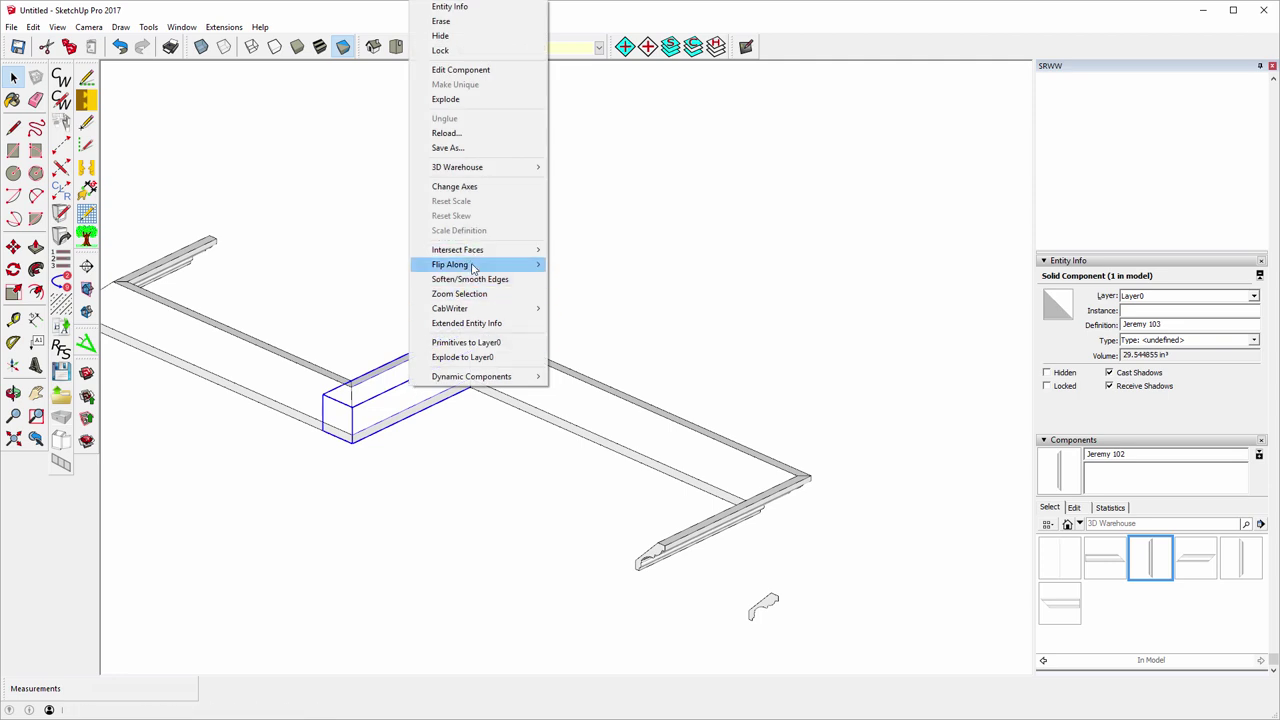
left_click(452, 186)
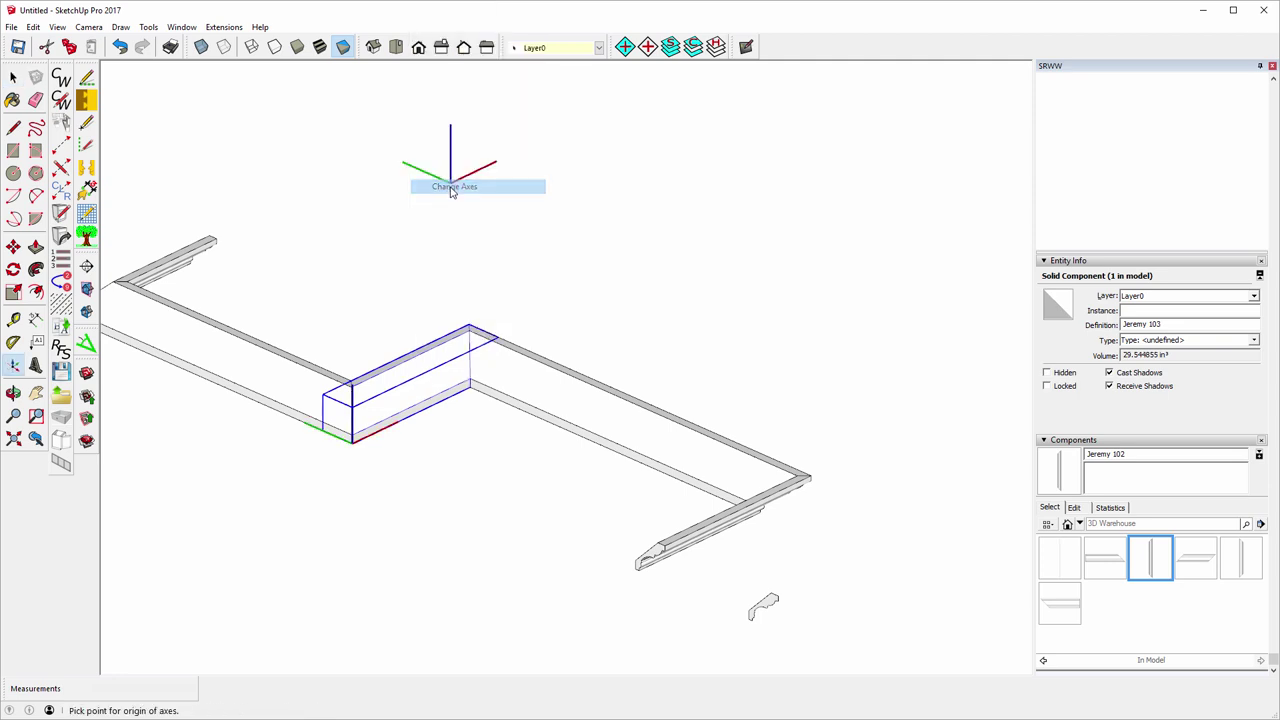
left_click(469, 329)
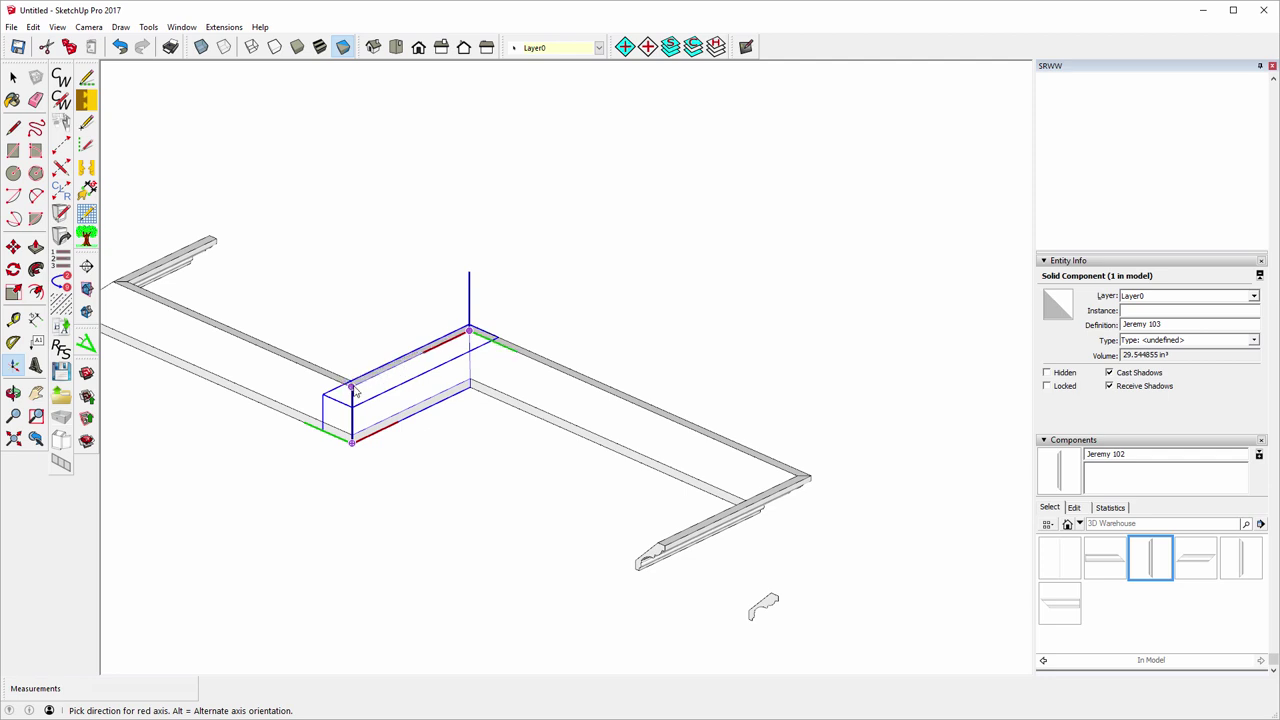
left_click(352, 387)
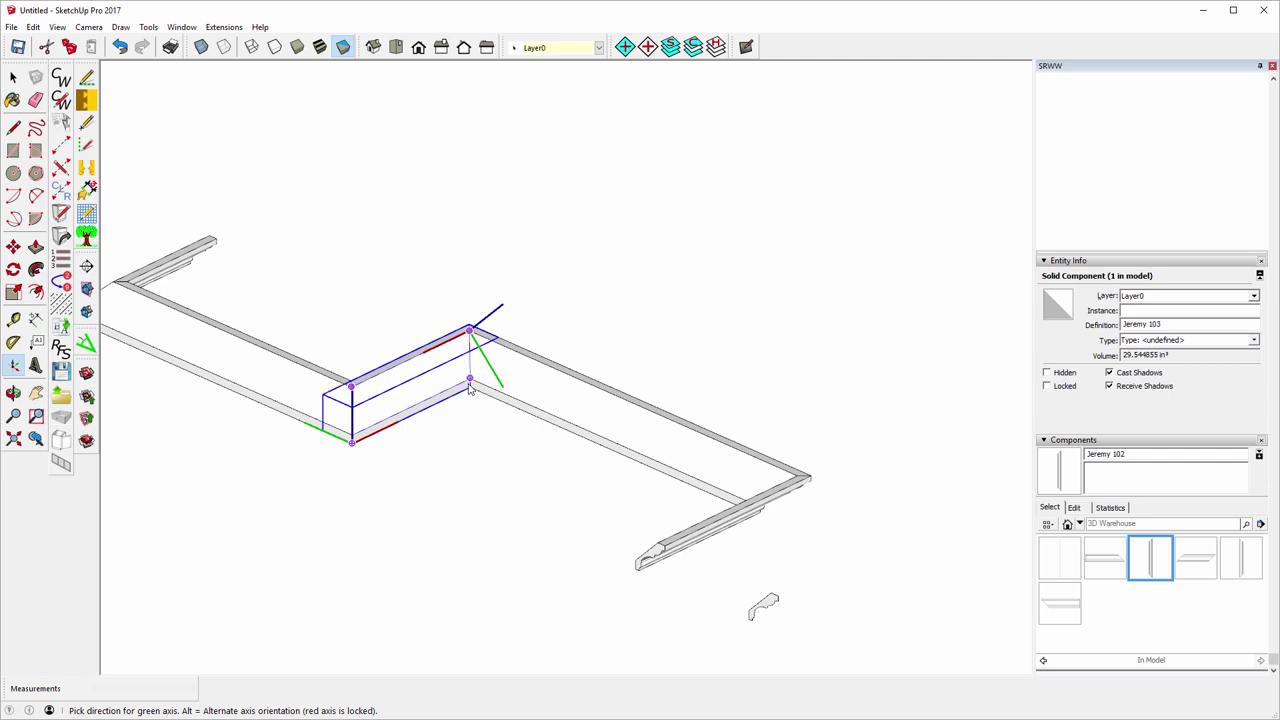
left_click(470, 386)
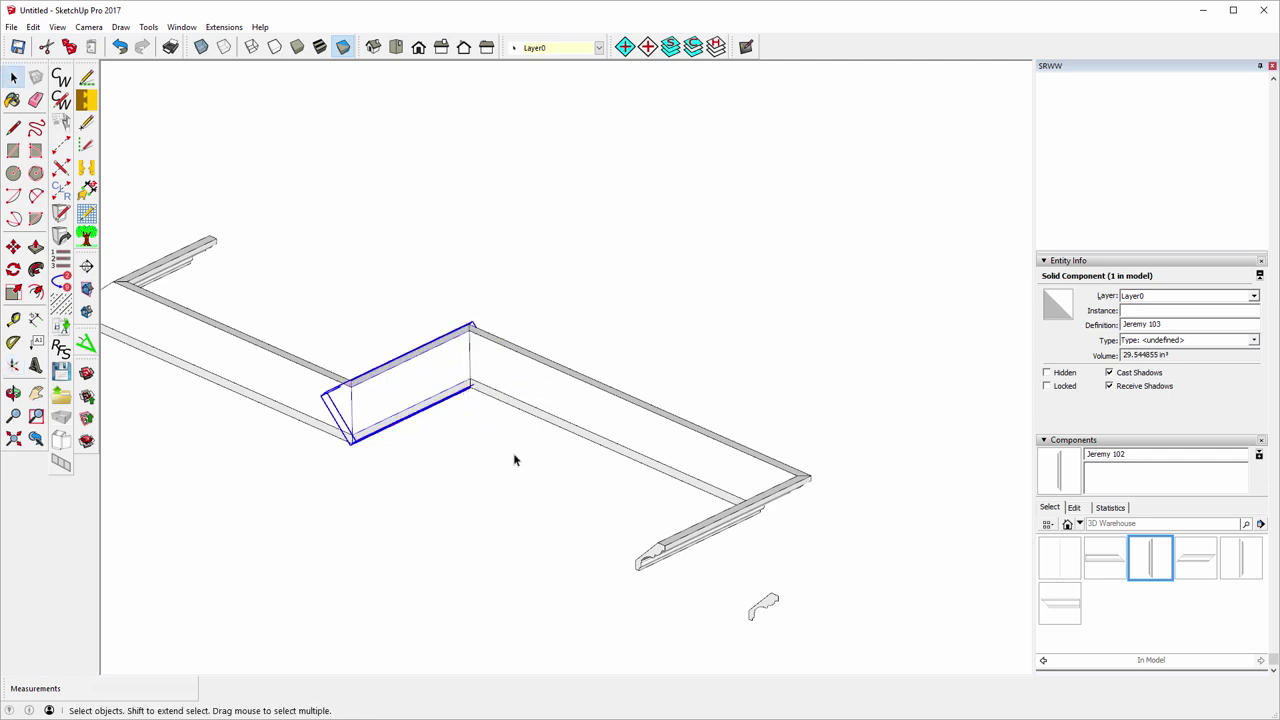
- Change the axes of the long run numbered 104, with red along its back edge and green down its sloped back face
scroll(417, 316, "down", 1)
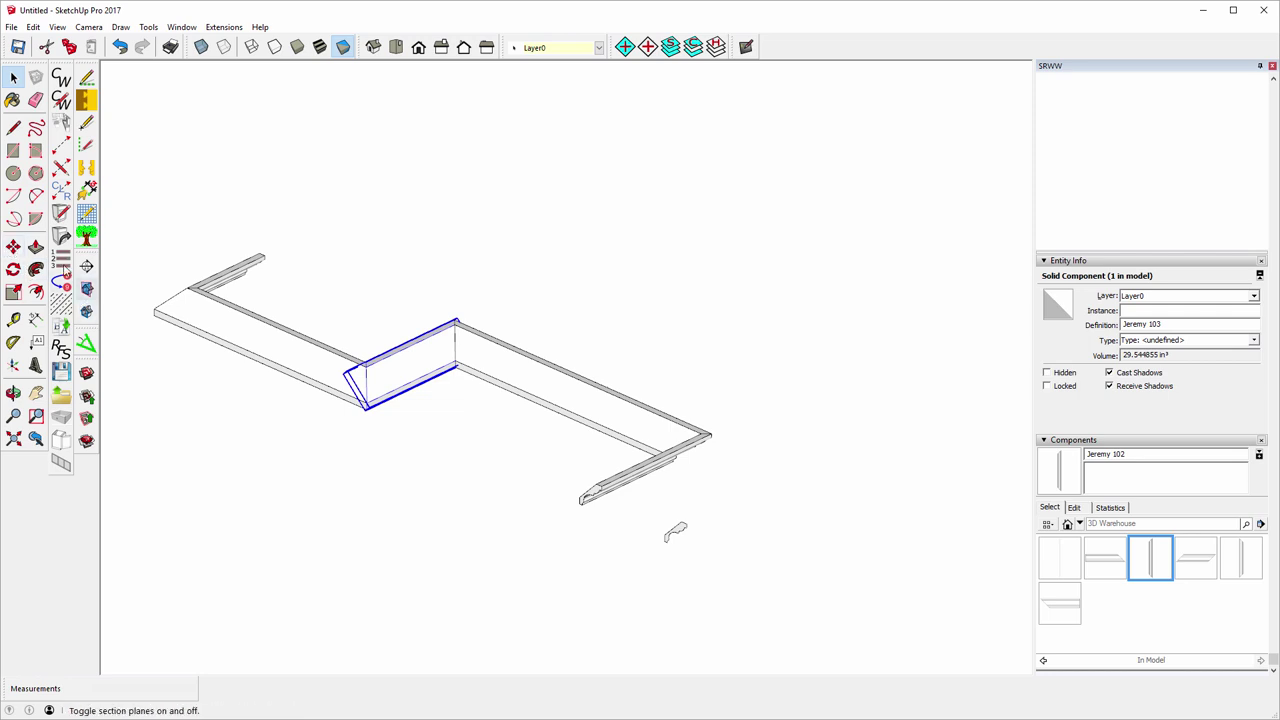
left_click(222, 336)
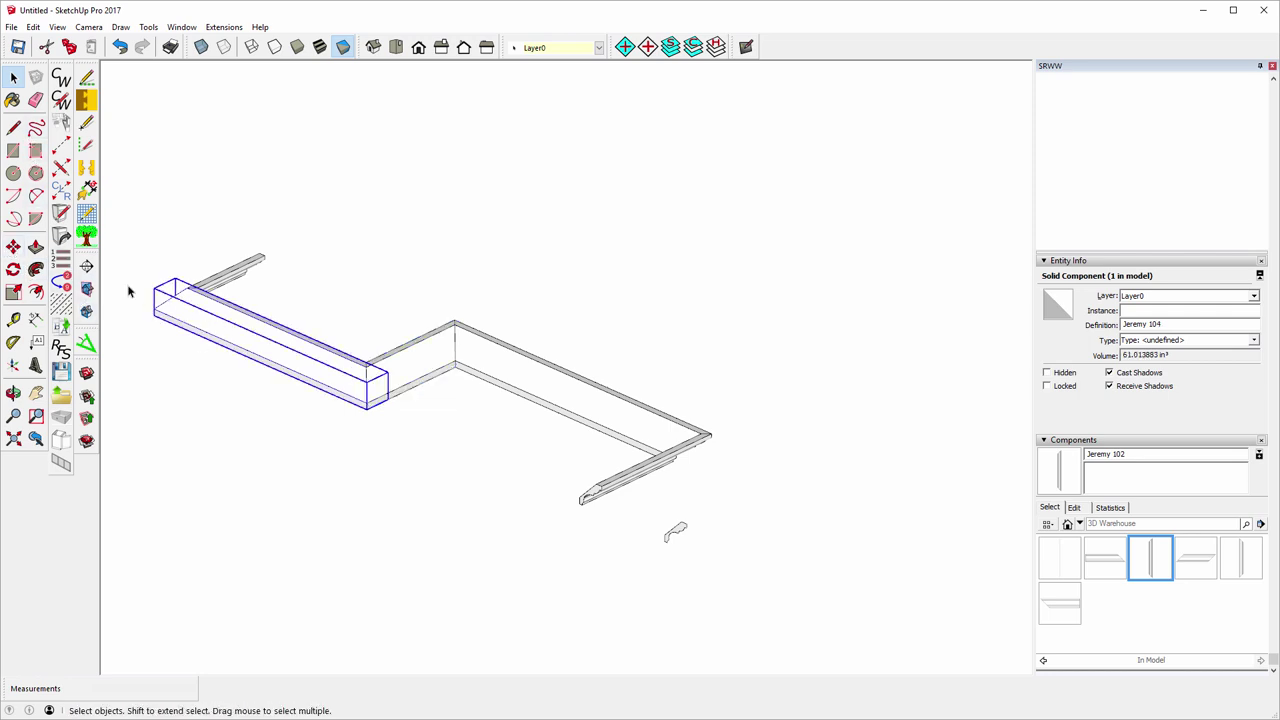
right_click(241, 344)
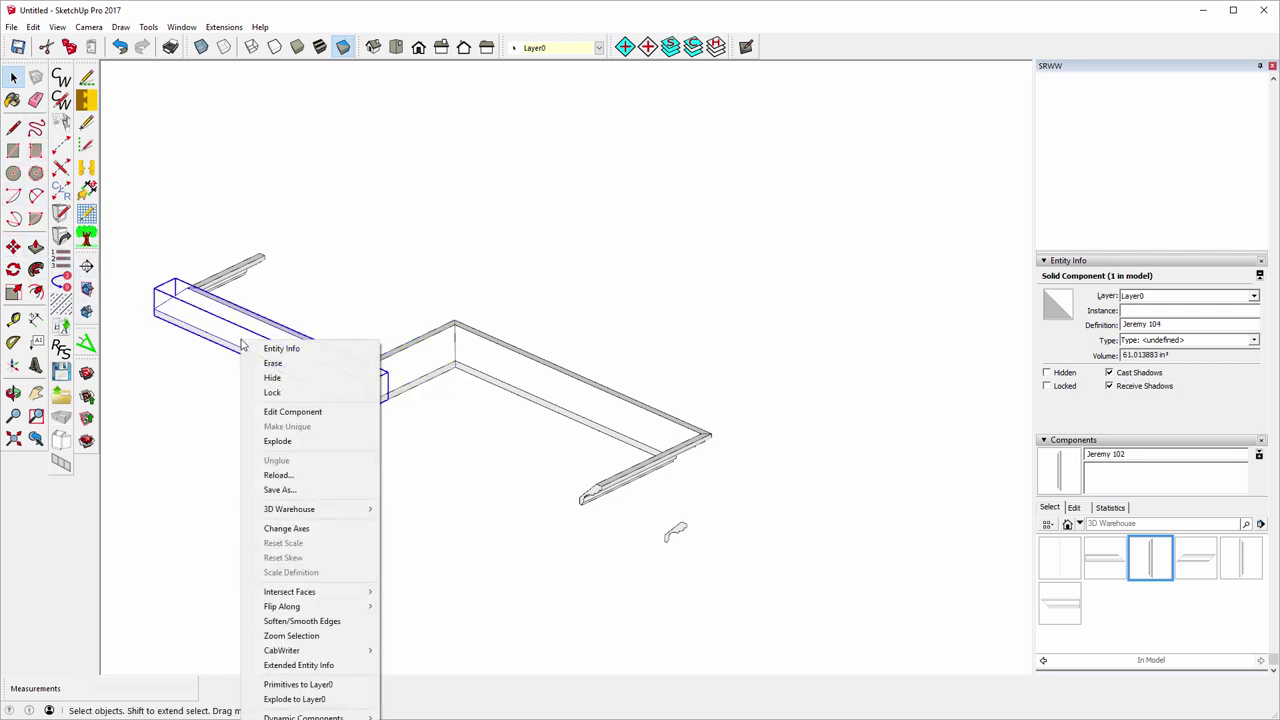
left_click(286, 529)
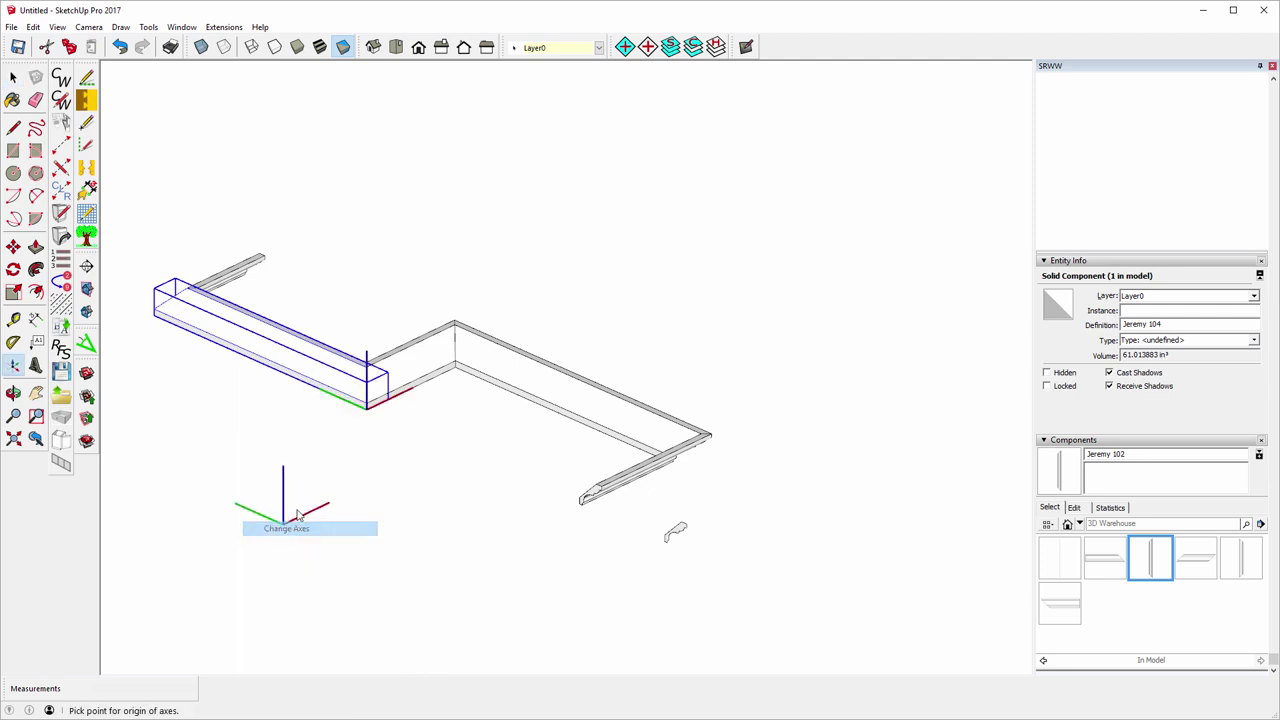
left_click(279, 330)
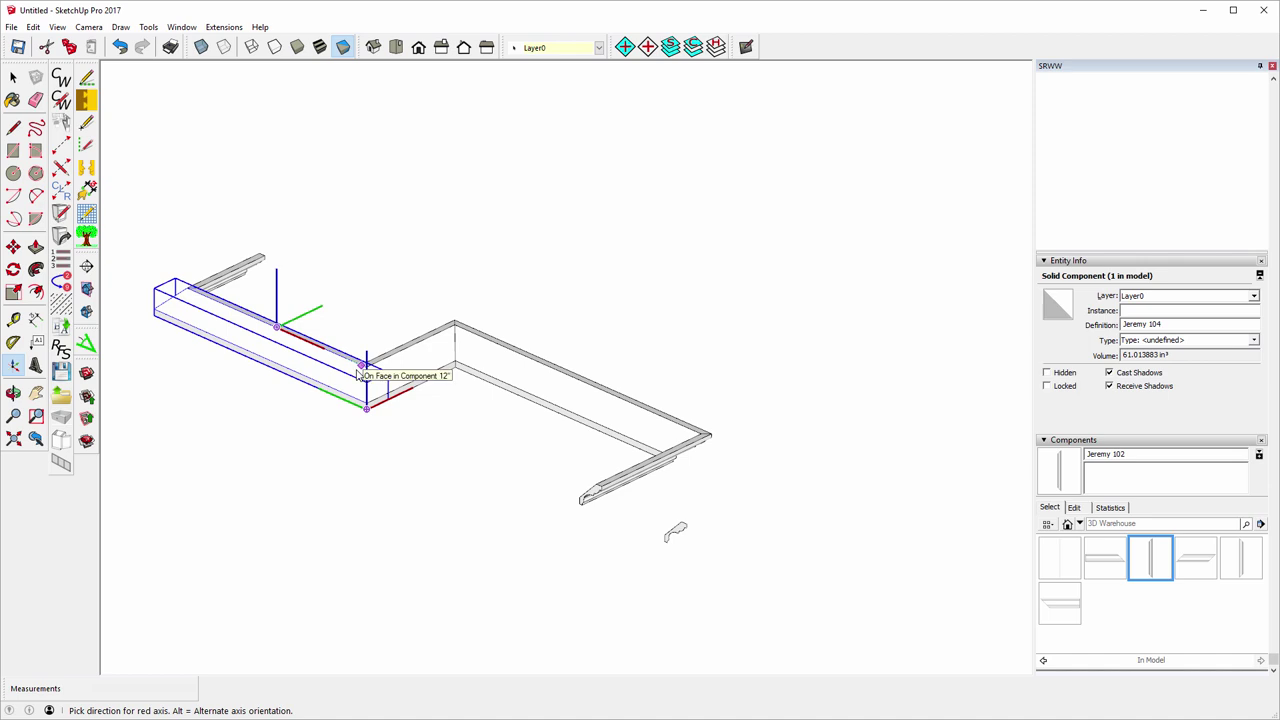
left_click(362, 365)
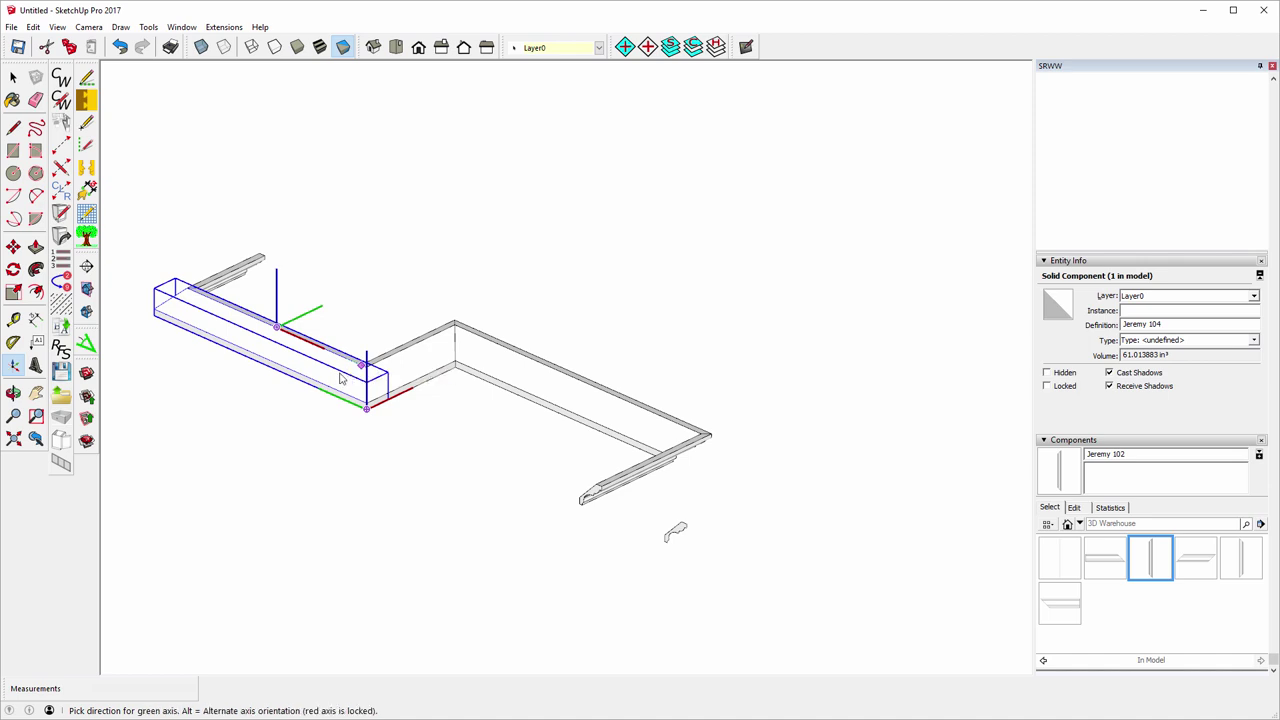
left_click(265, 361)
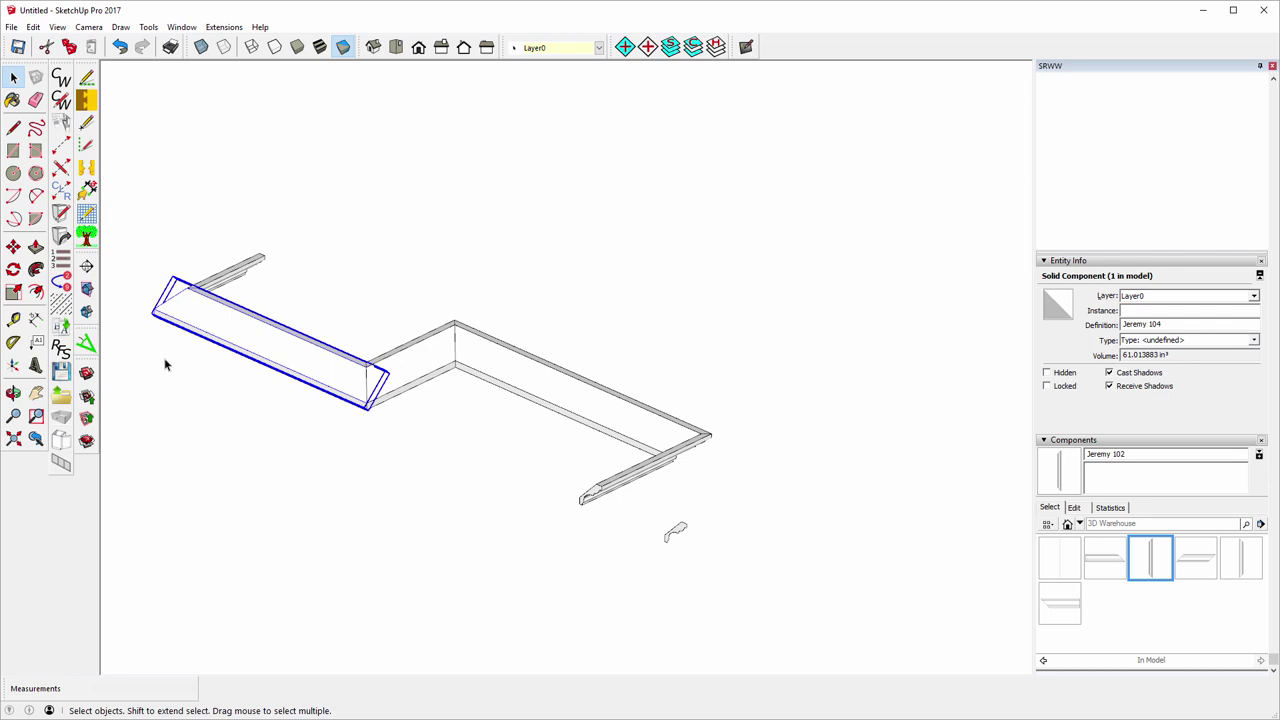
- Change the axes of the far end piece numbered 105, with origin at its outer back corner, red along the length and green down the sloped back
left_click(13, 393)
left_click_drag(138, 390, 800, 455)
key("space")
left_click(300, 452)
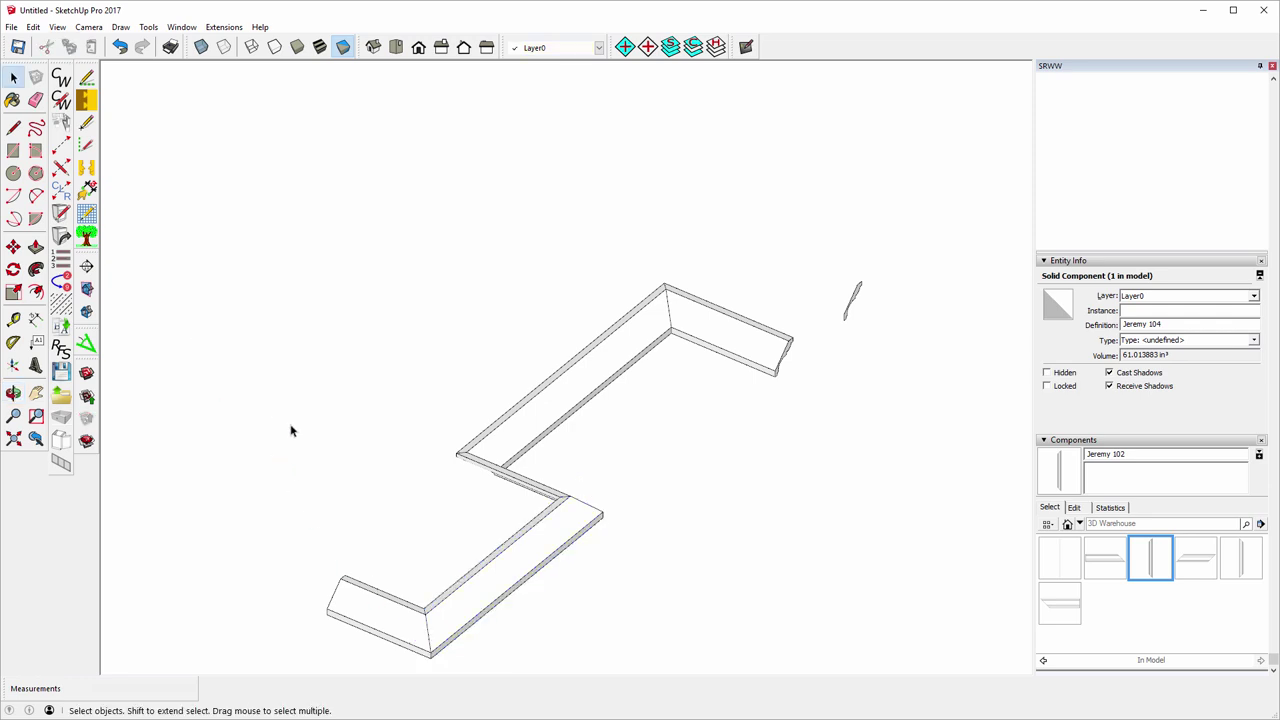
scroll(372, 626, "up", 2)
right_click(370, 617)
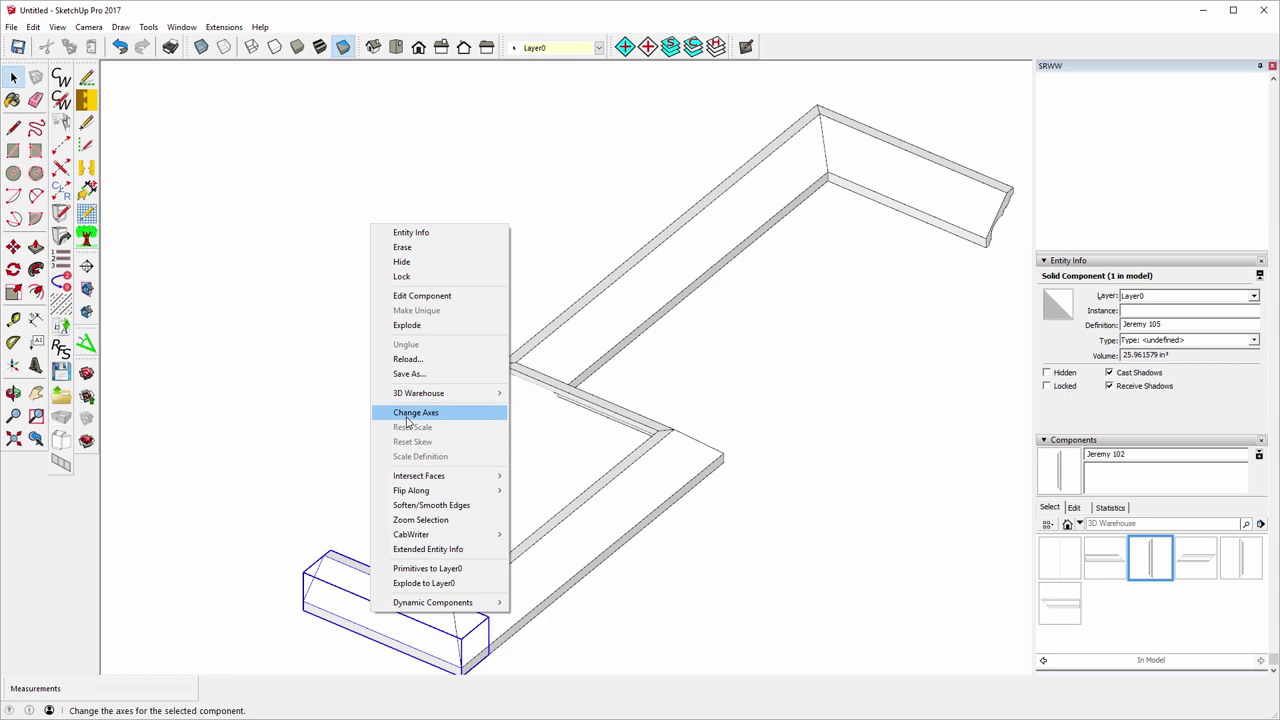
left_click(410, 413)
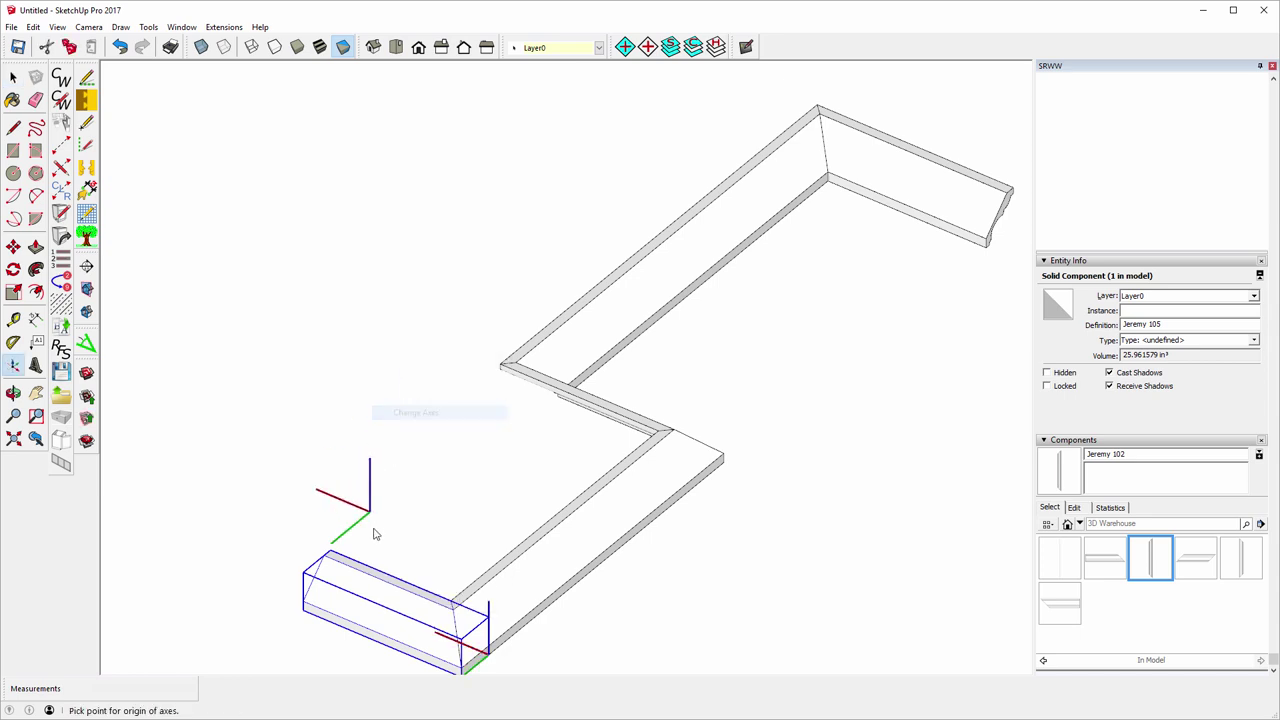
left_click(324, 554)
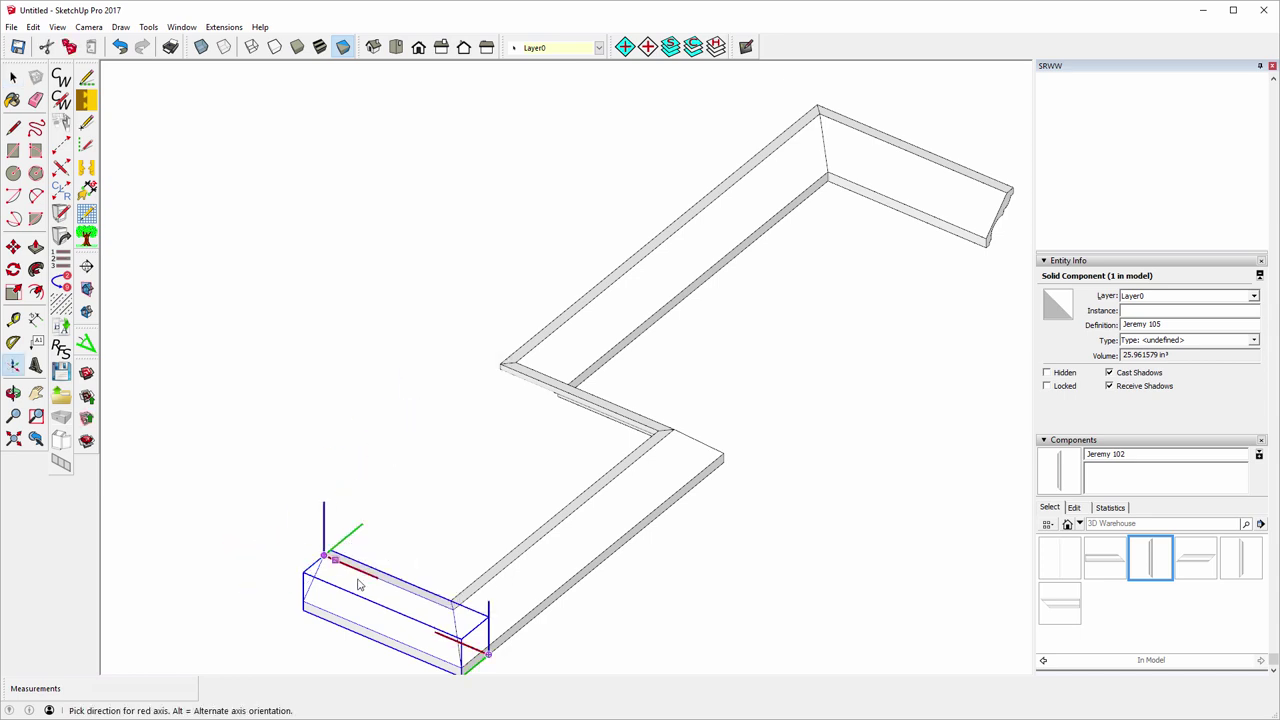
left_click(407, 592)
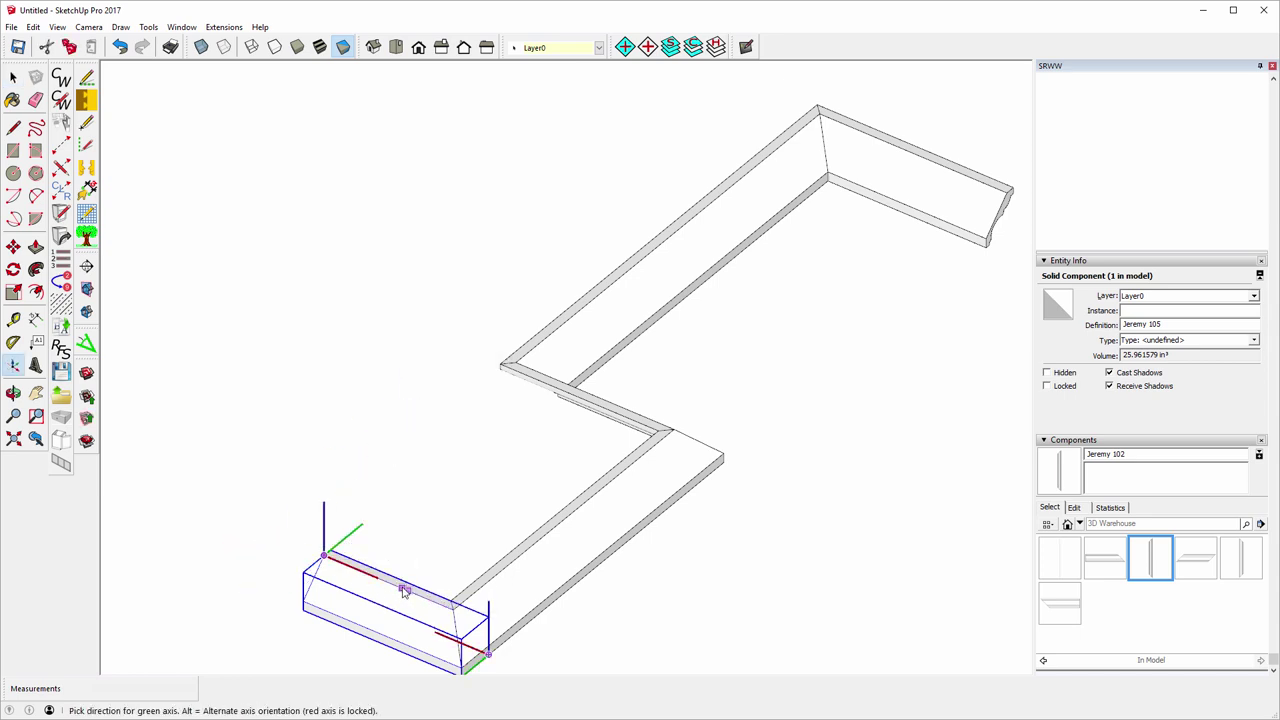
left_click(302, 606)
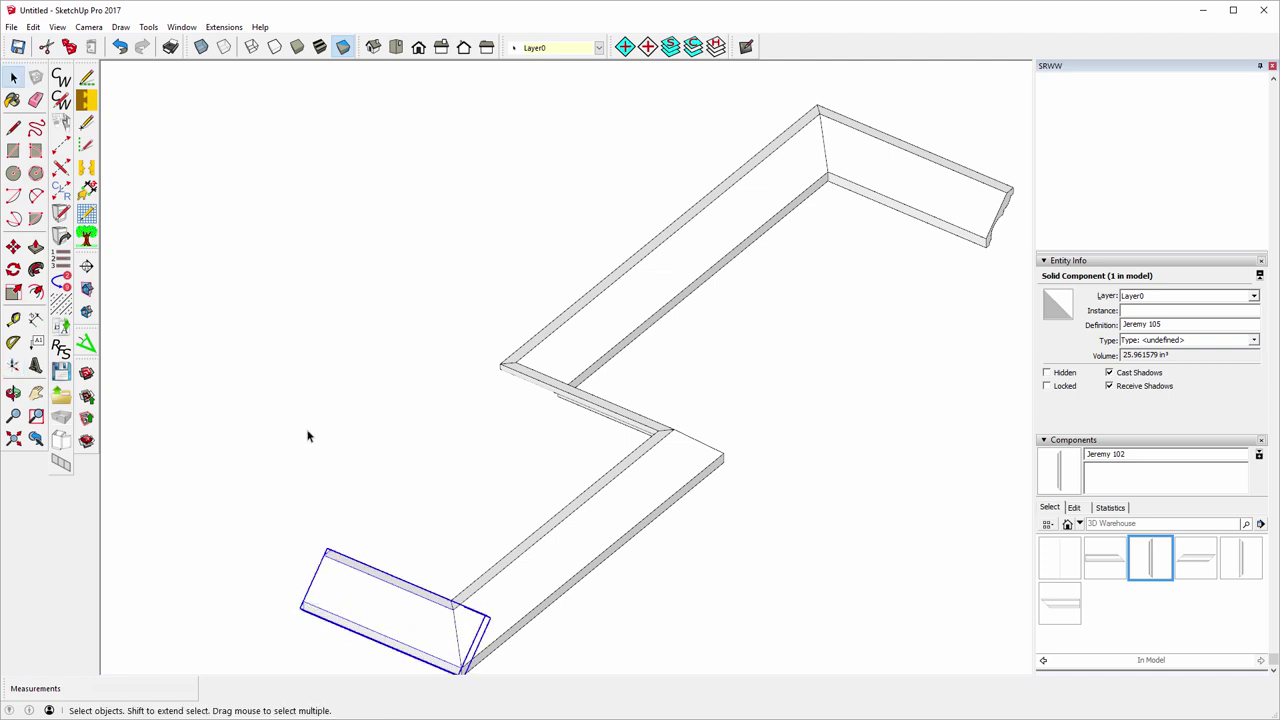
- Check the bounding boxes of the two long runs and the short step piece one after another
scroll(284, 427, "down", 1)
left_click(258, 403)
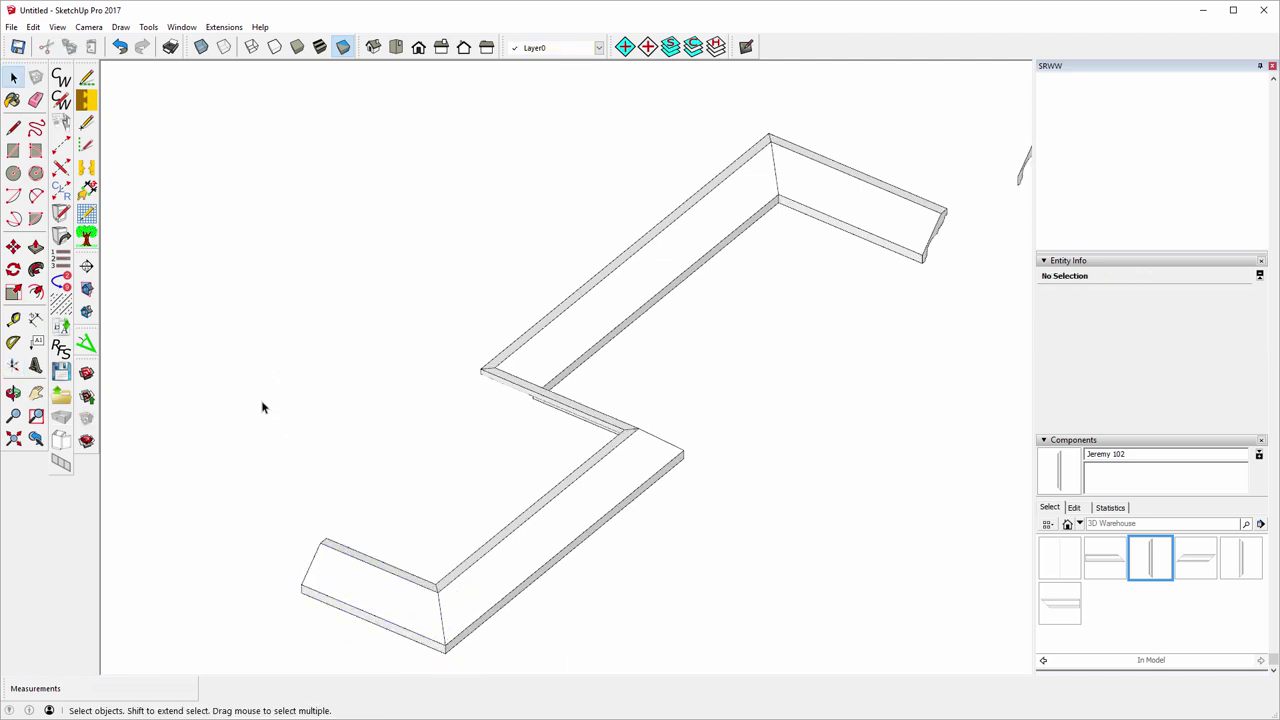
left_click(554, 558)
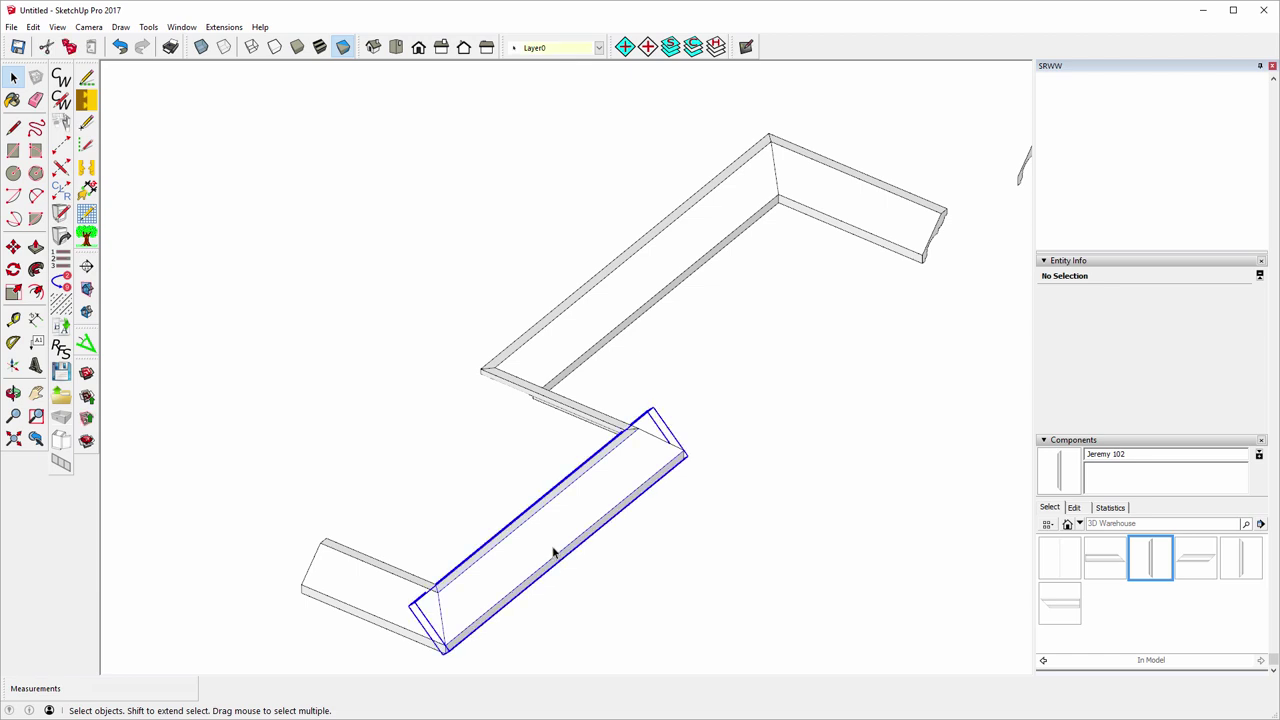
left_click(600, 327)
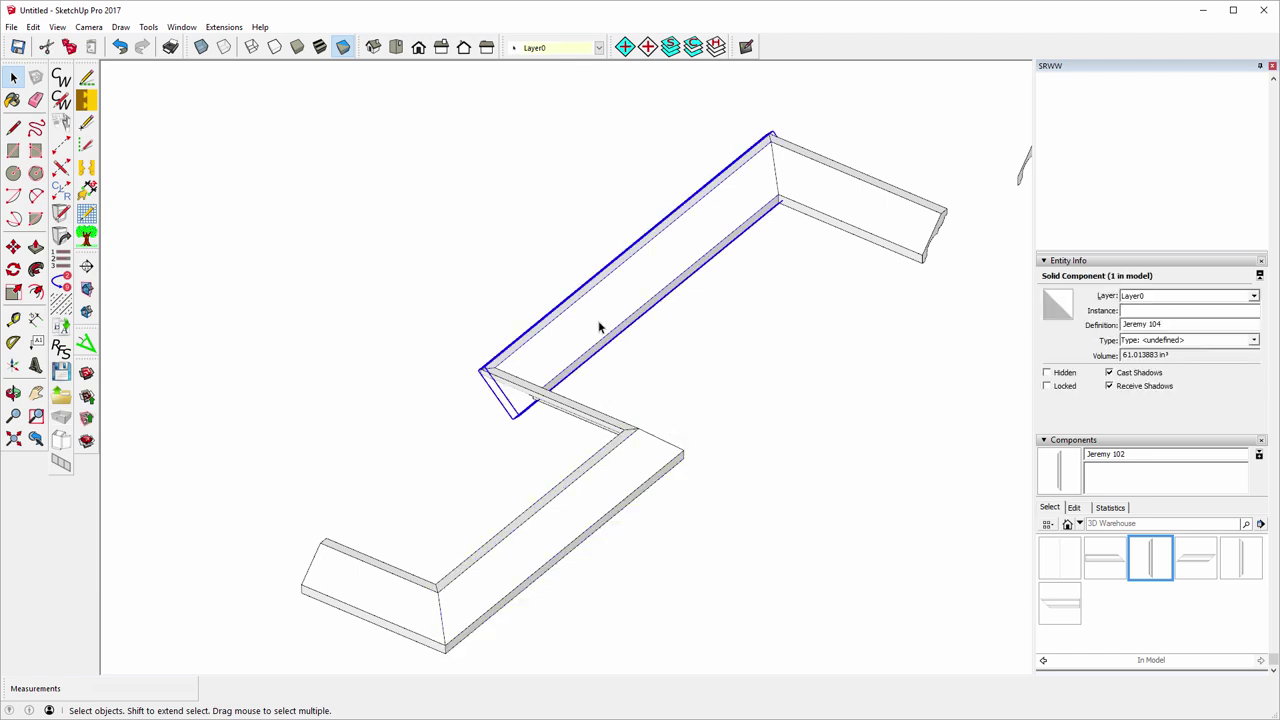
left_click(575, 416)
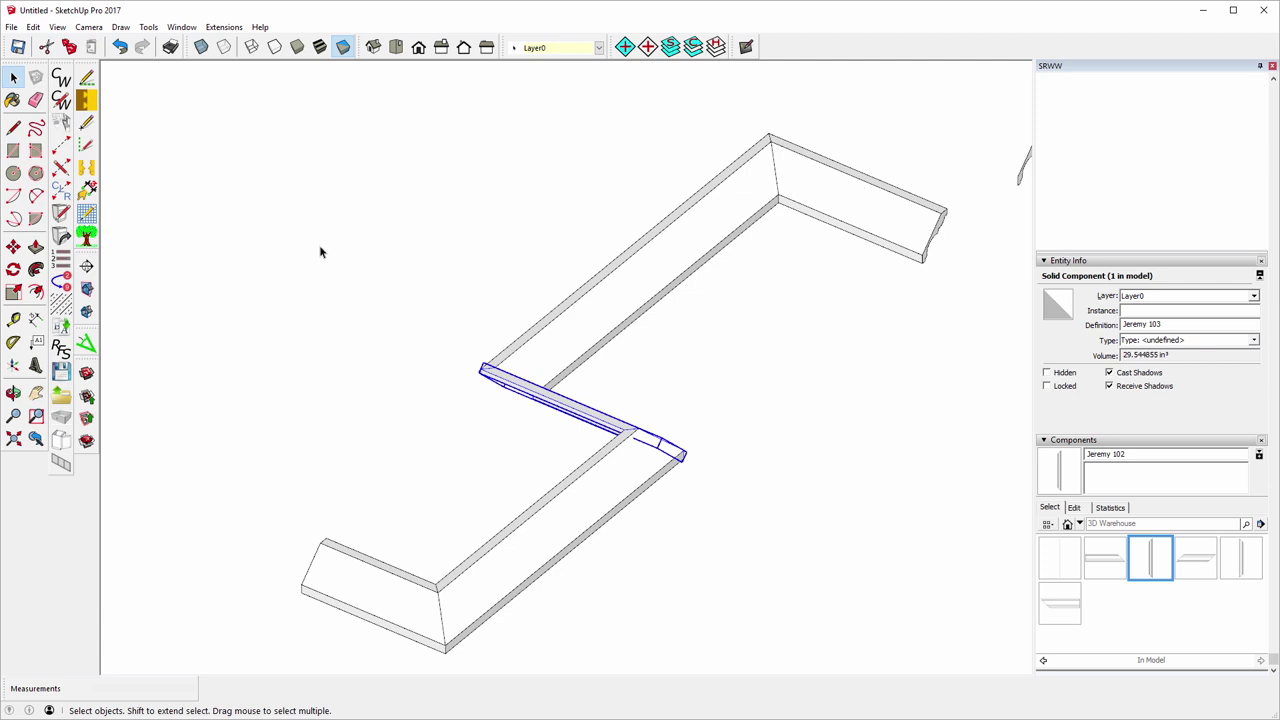
left_click(378, 206)
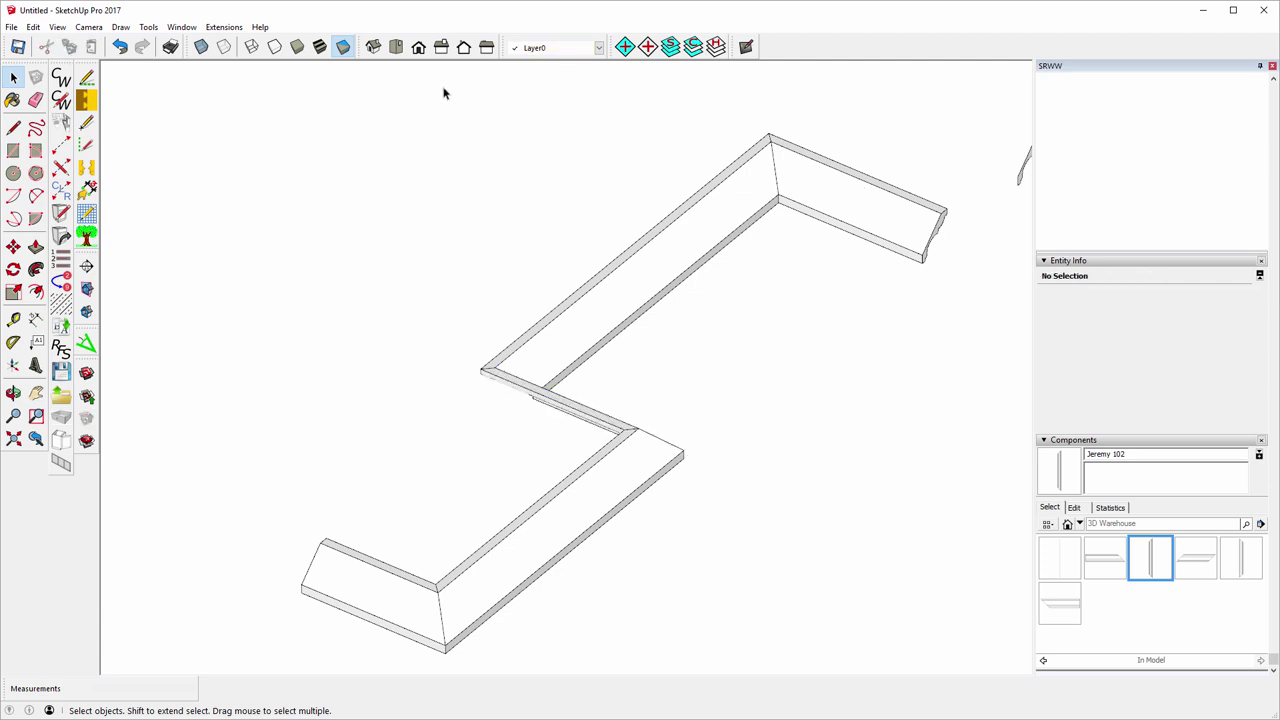
- Examine the loose crown profile close up in the right-side view
left_click(442, 50)
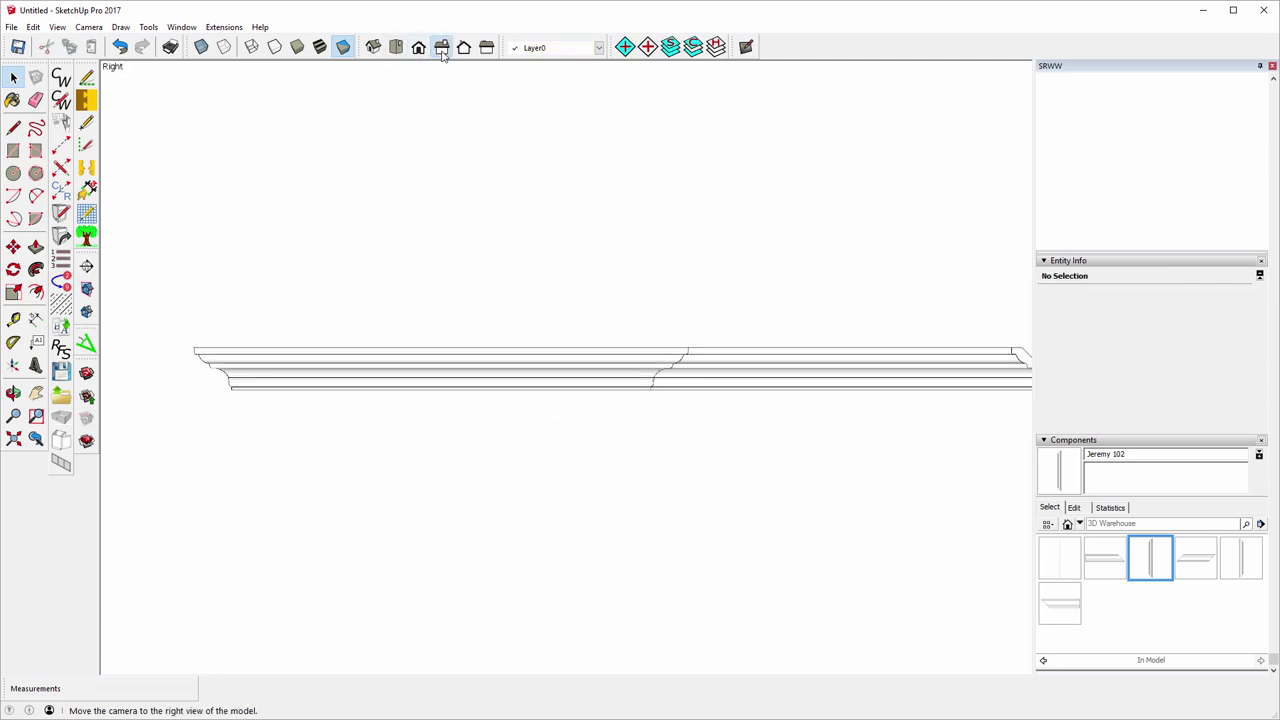
scroll(702, 293, "down", 2)
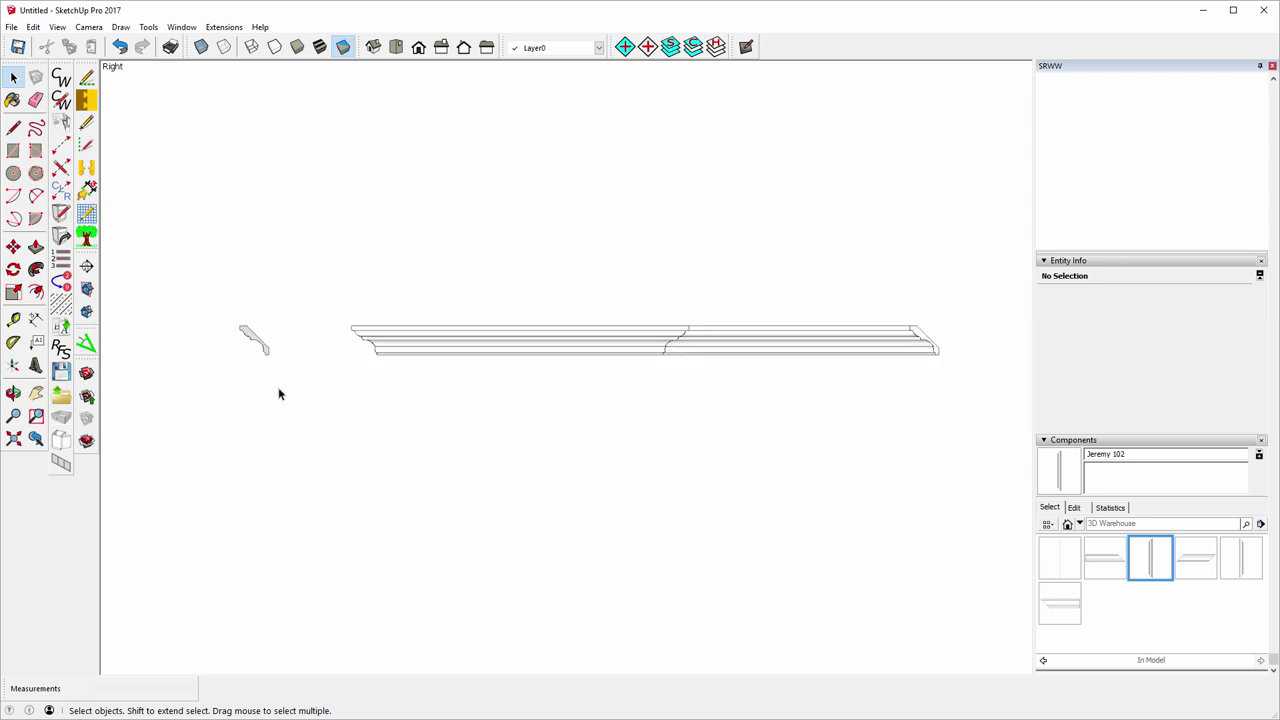
scroll(251, 343, "up", 7)
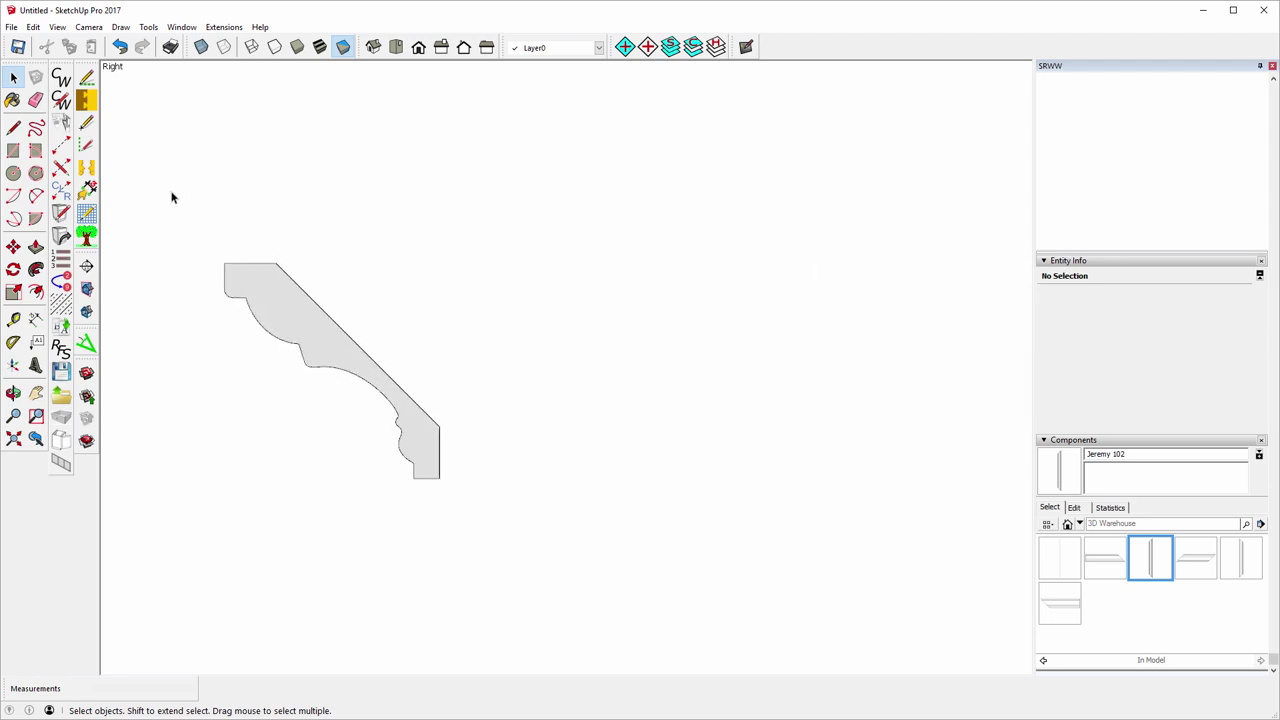
scroll(171, 197, "up", 2)
scroll(212, 562, "up", 2)
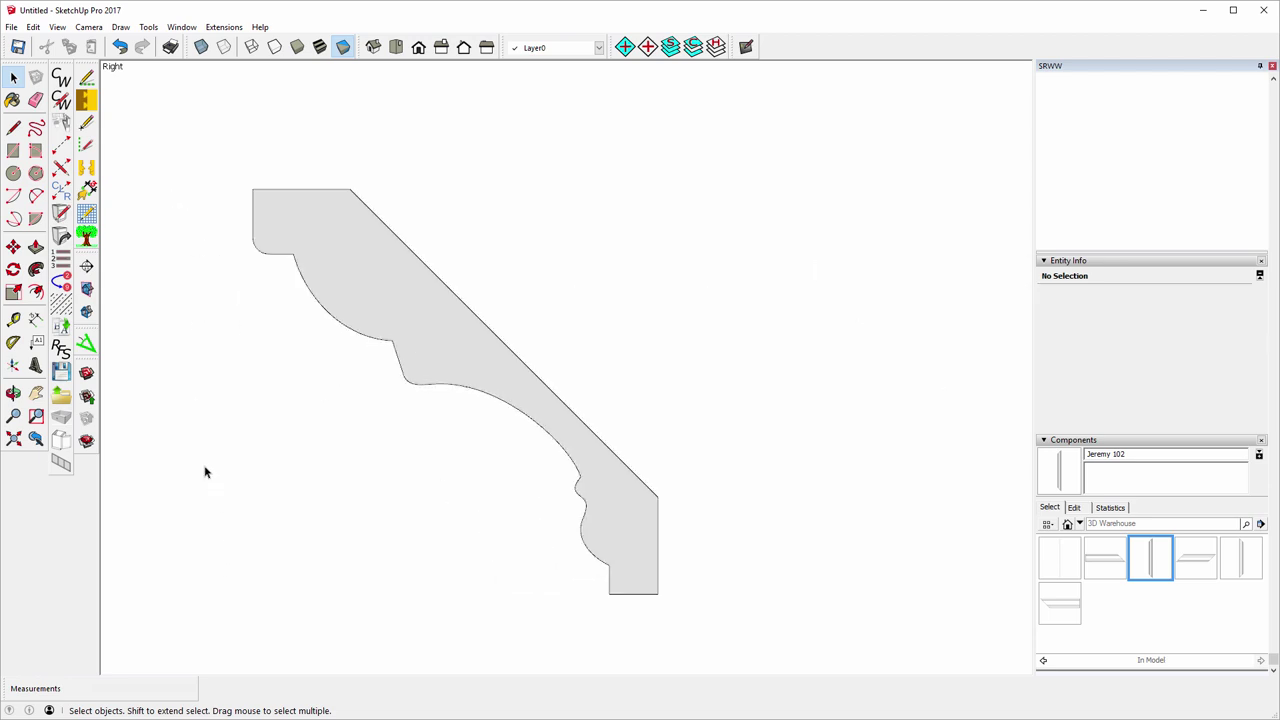
scroll(205, 470, "up", 3)
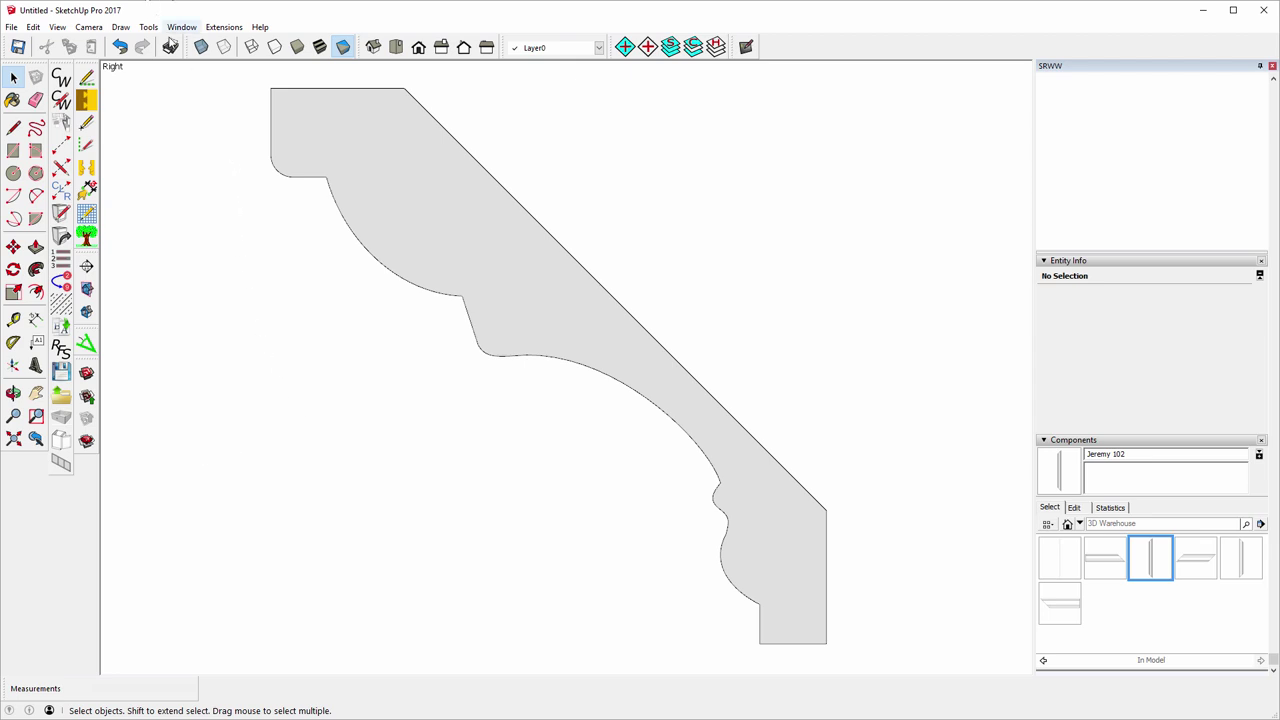
- Look up the Components file location in the preferences and open its Crown Molding folder
left_click(180, 27)
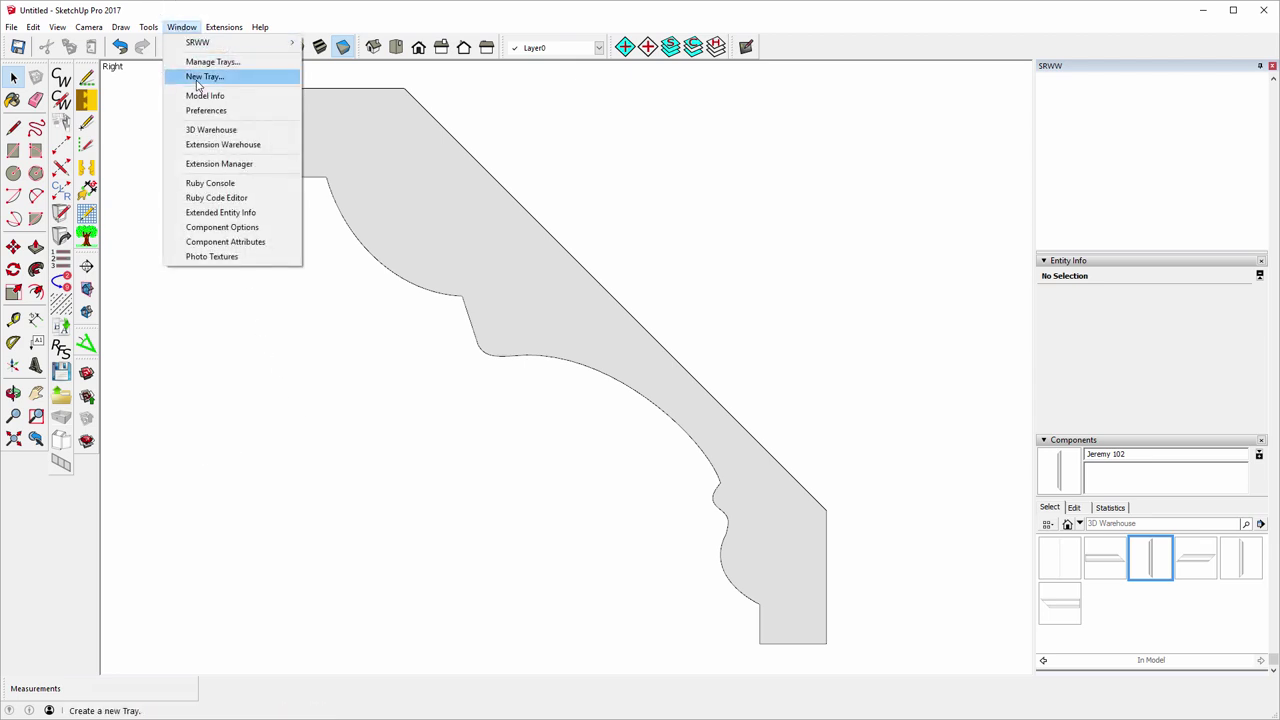
left_click(218, 111)
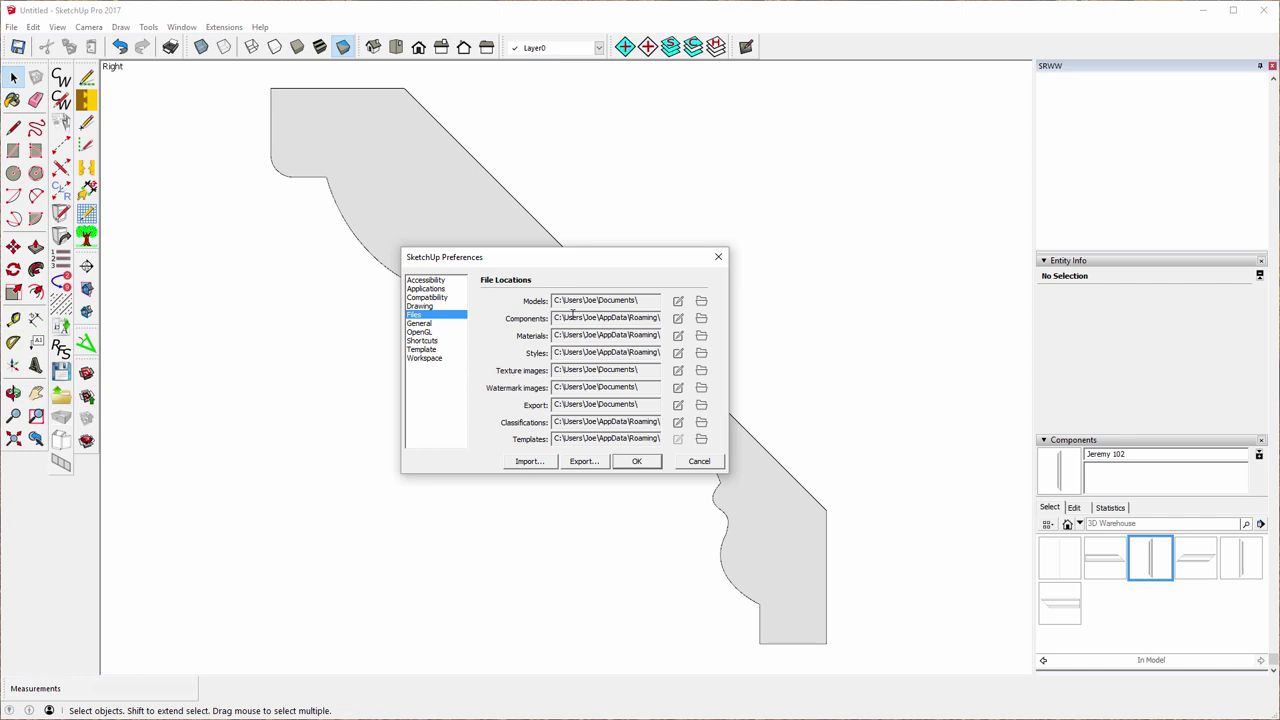
left_click(701, 319)
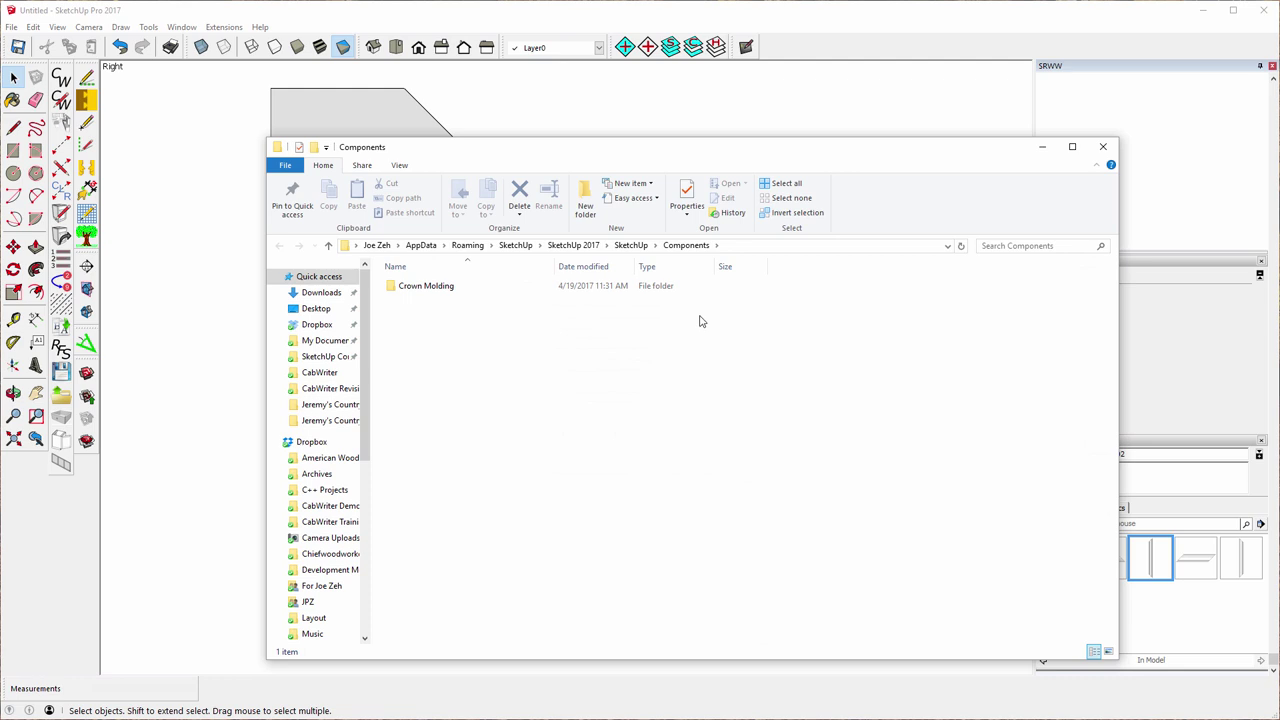
double_click(407, 288)
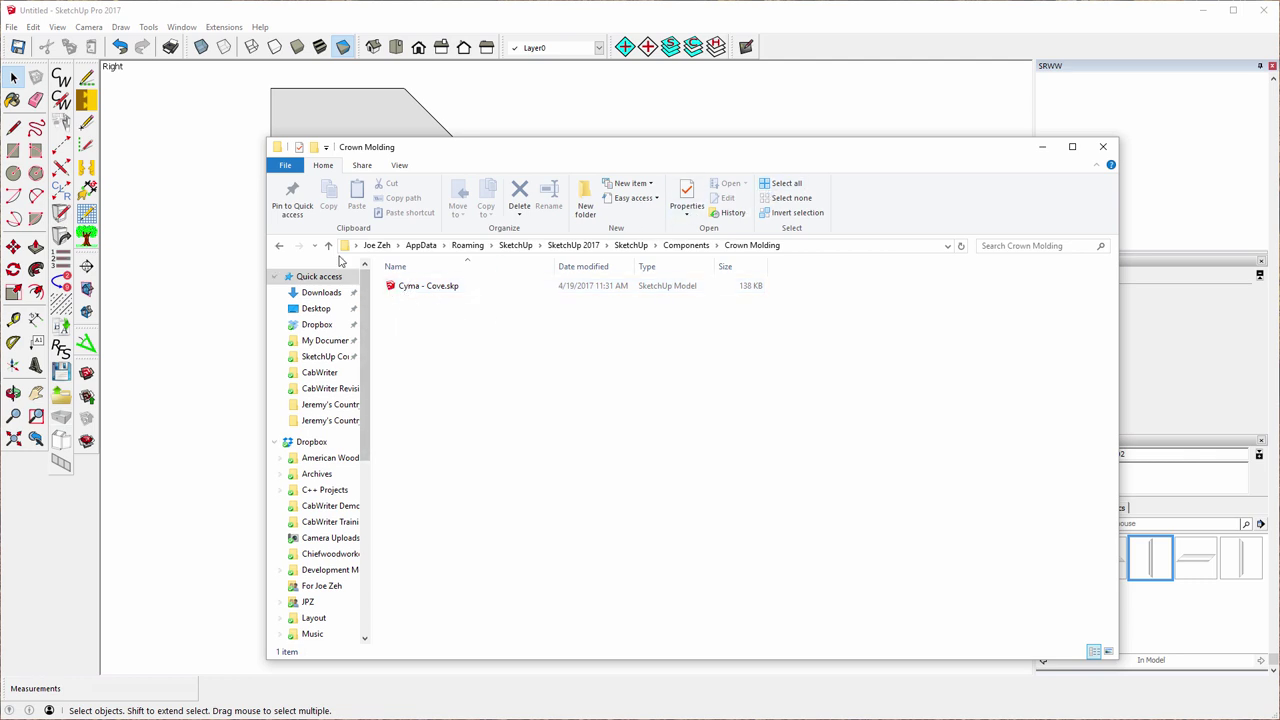
- Copy the full path of the Crown Molding folder, close its window and cancel the preferences
left_click(345, 248)
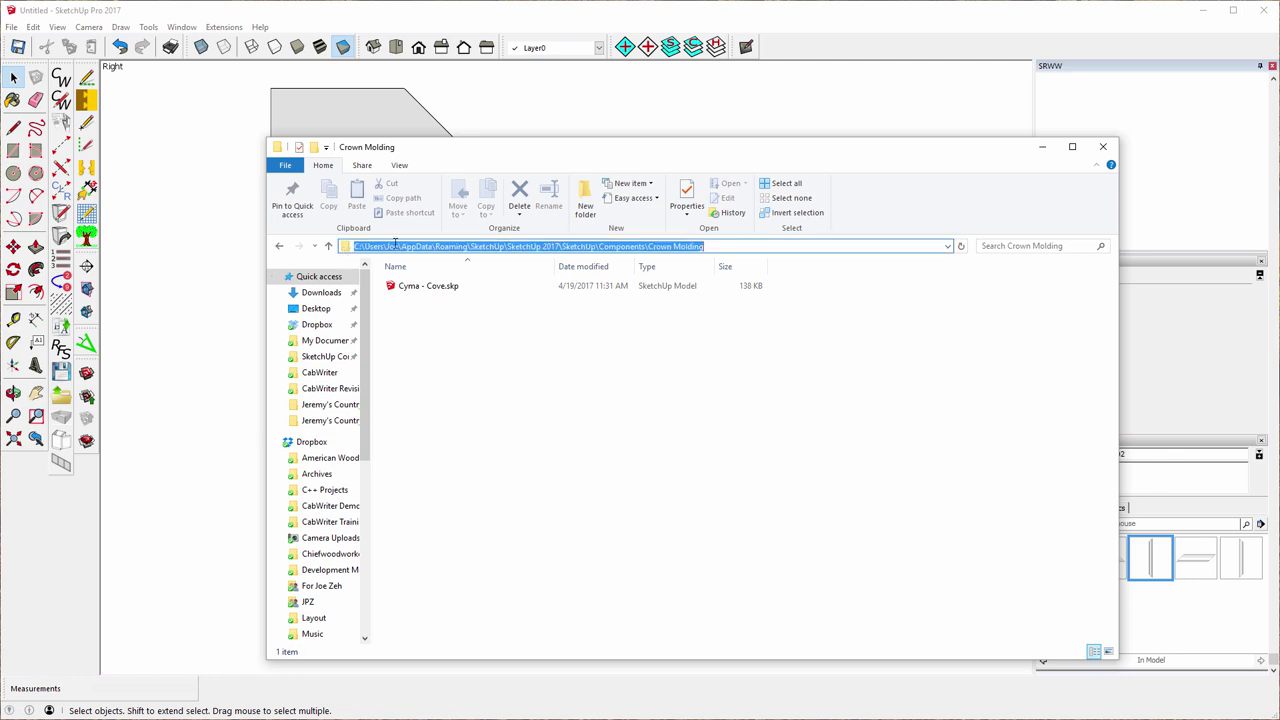
right_click(575, 246)
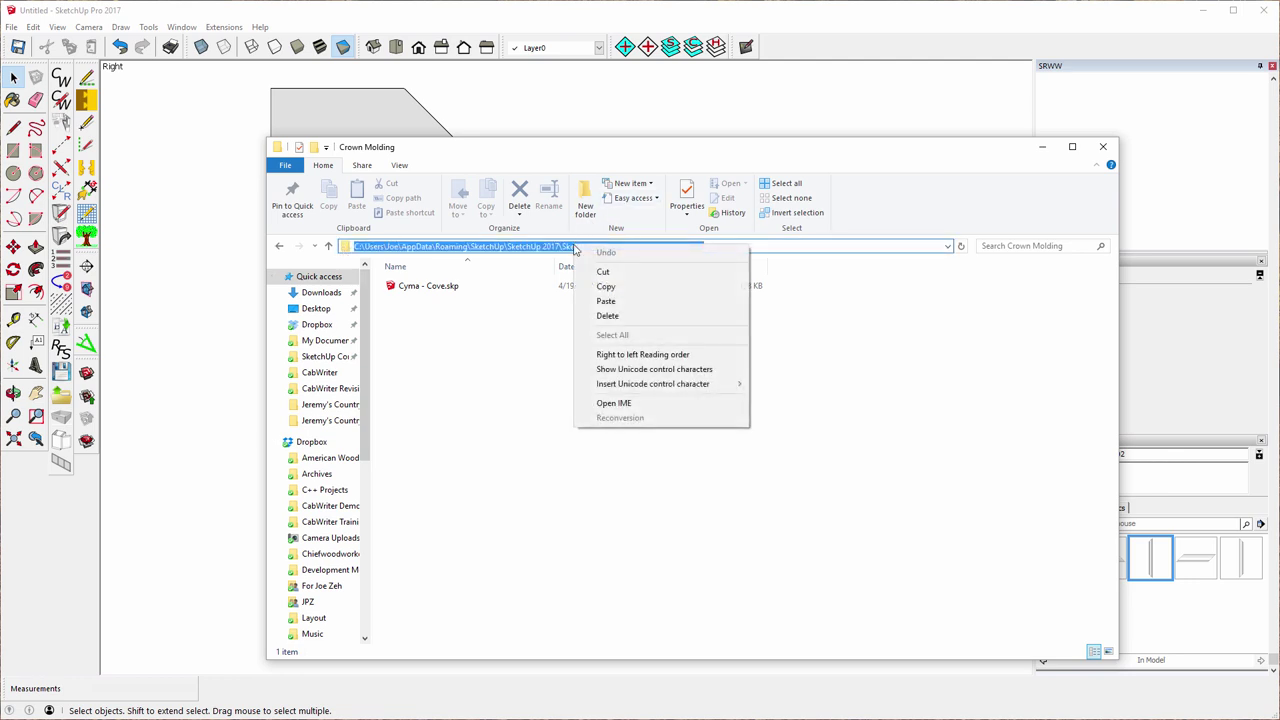
left_click(603, 287)
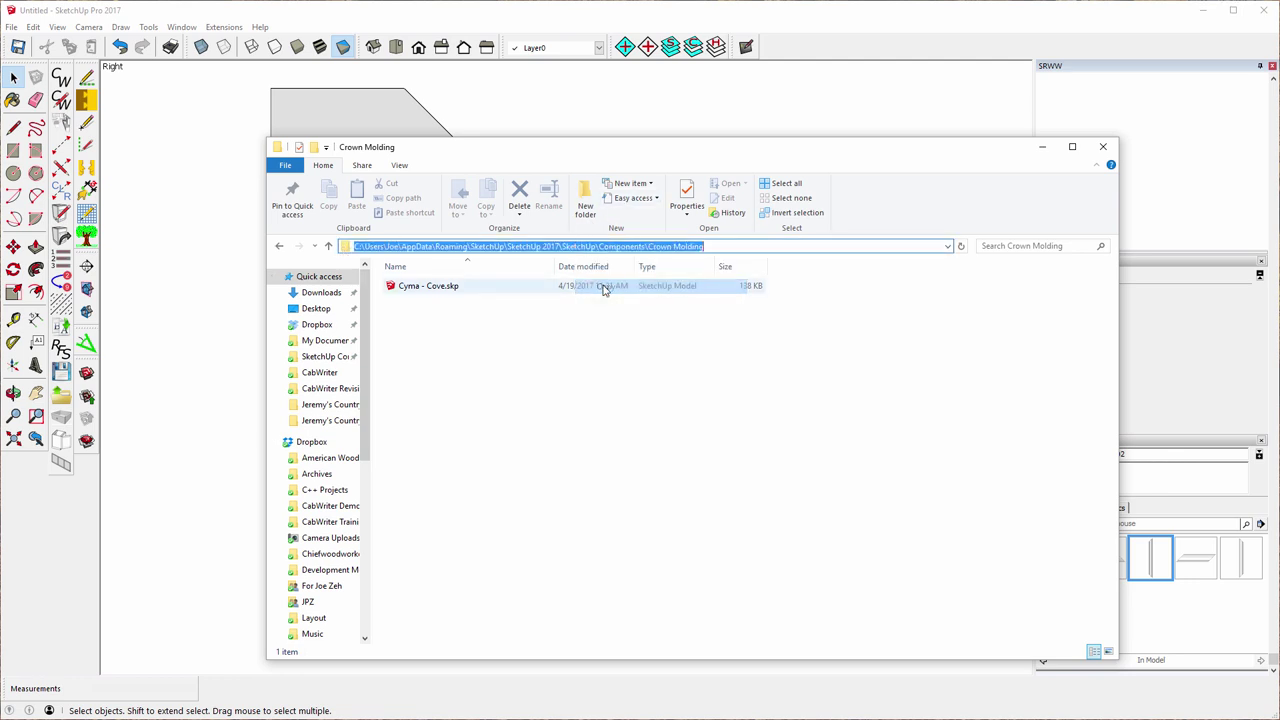
left_click(1103, 147)
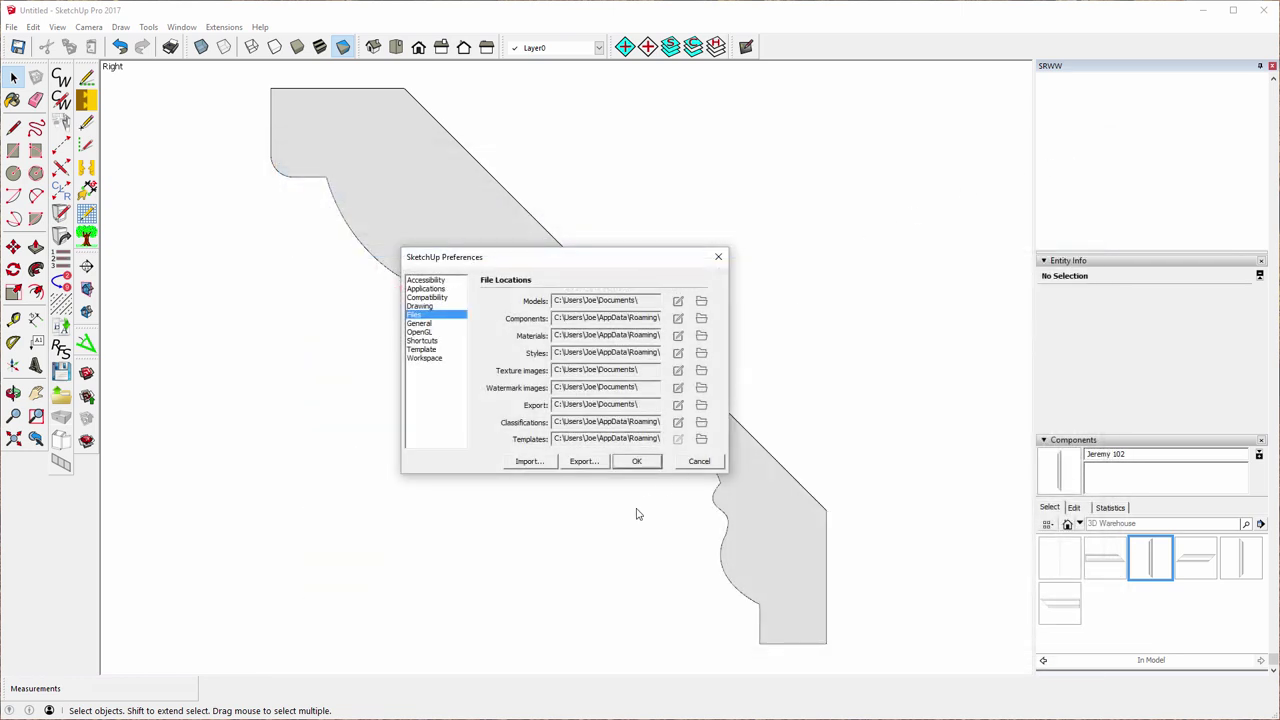
left_click(699, 462)
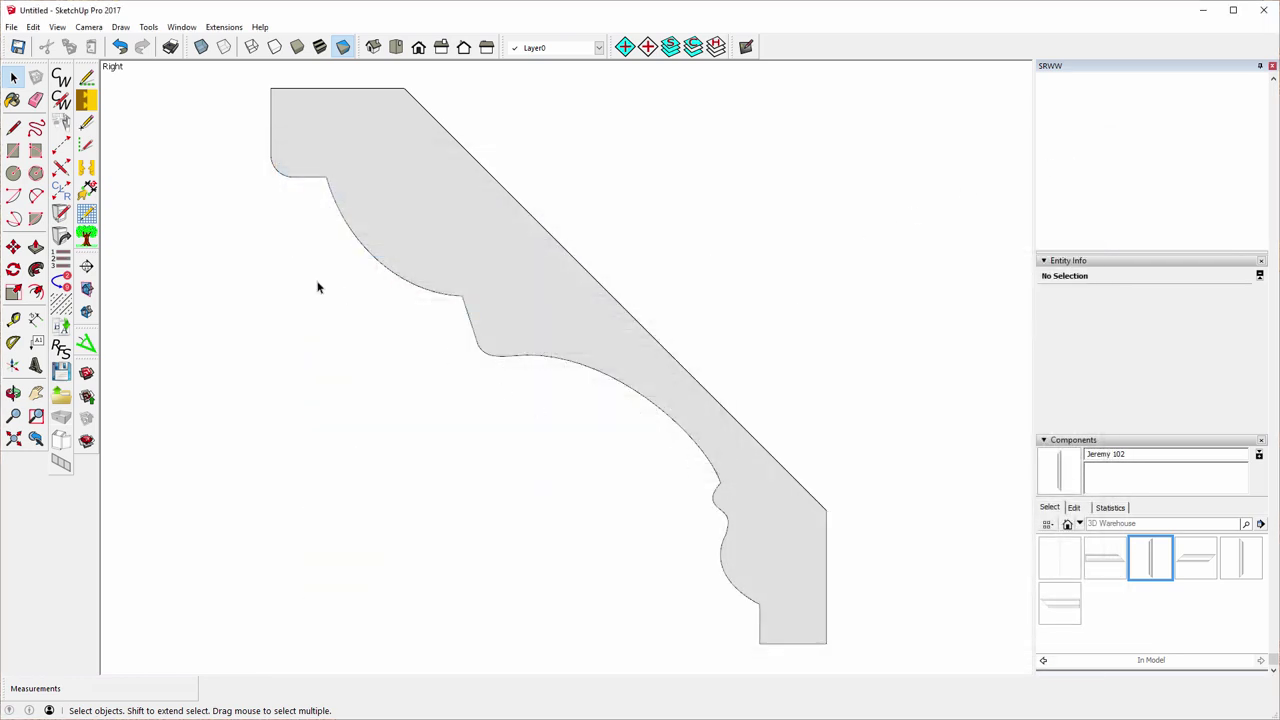
- Start saving the model under a new name, paste the Crown Molding folder path as location, and set the file name to Jeremy
left_click(12, 28)
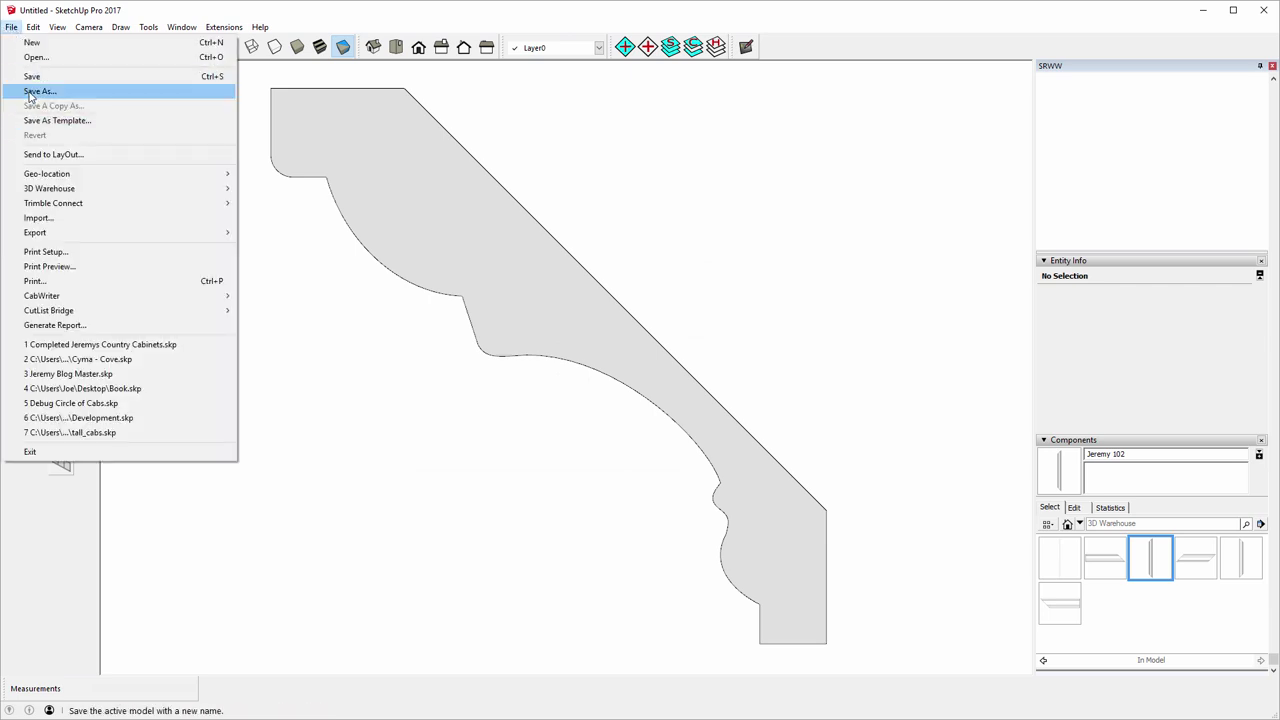
left_click(29, 92)
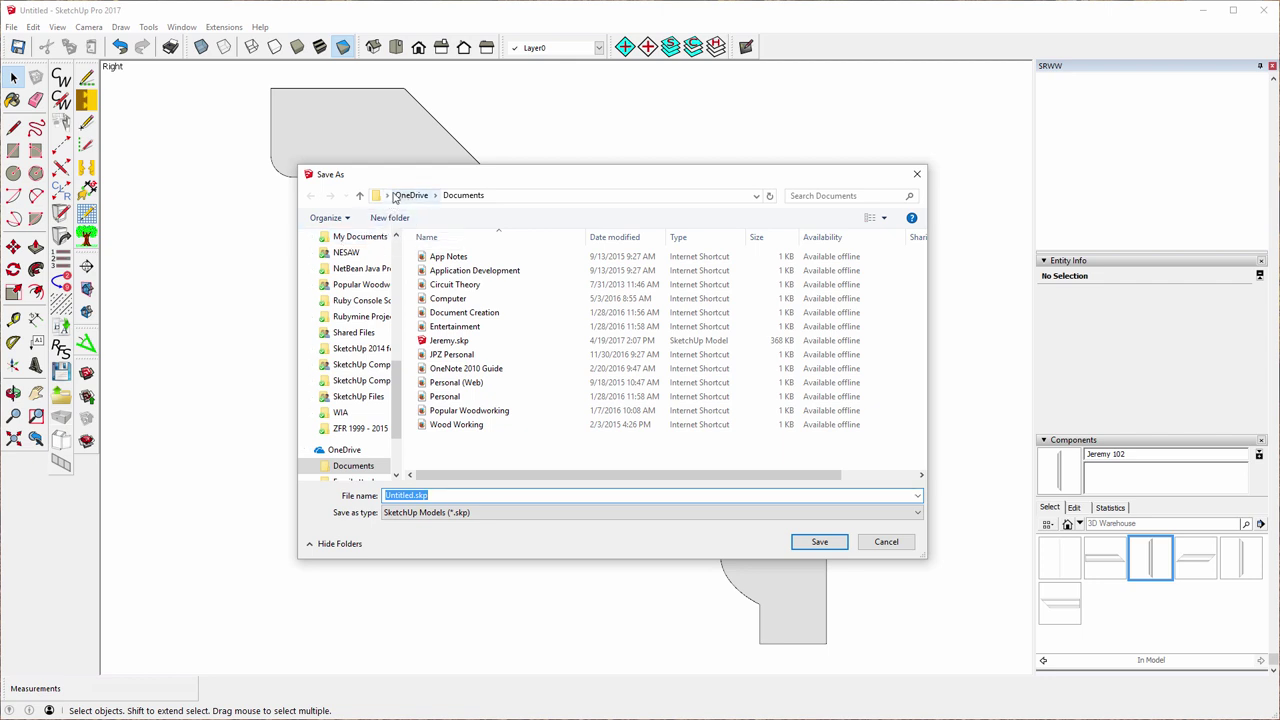
left_click(376, 197)
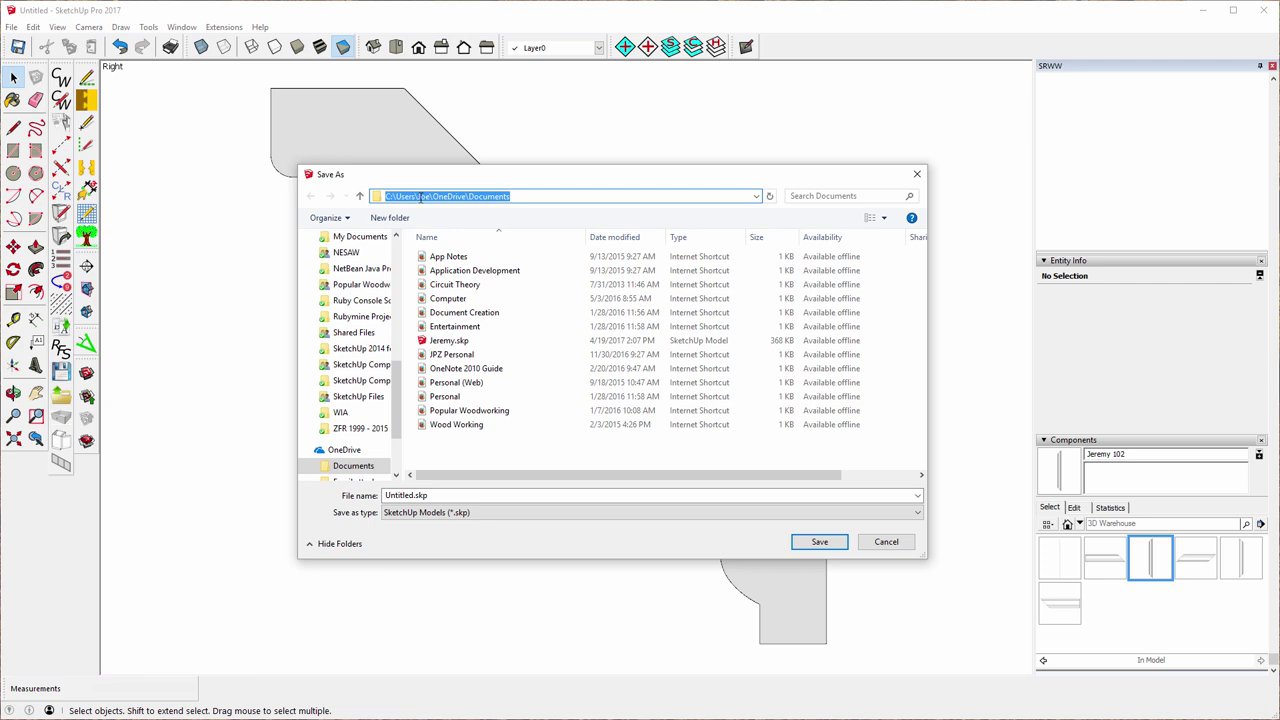
right_click(420, 197)
left_click(457, 252)
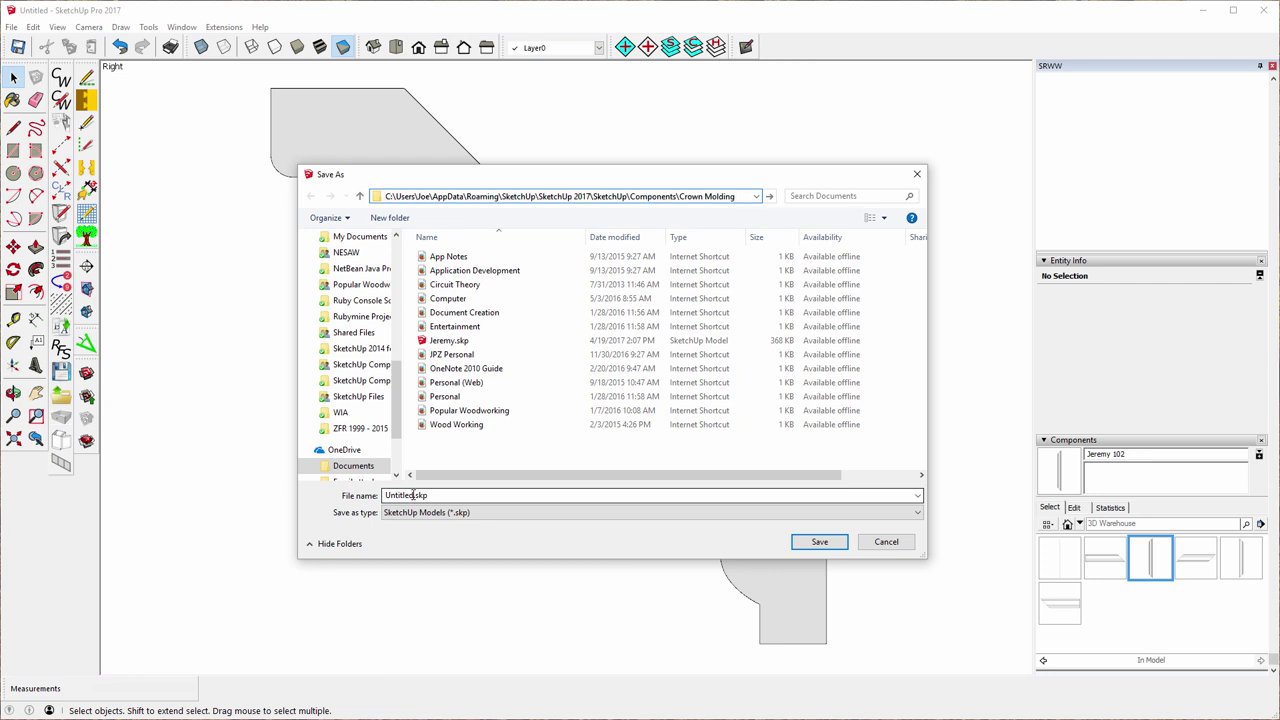
left_click(412, 495)
left_click_drag(412, 495, 381, 500)
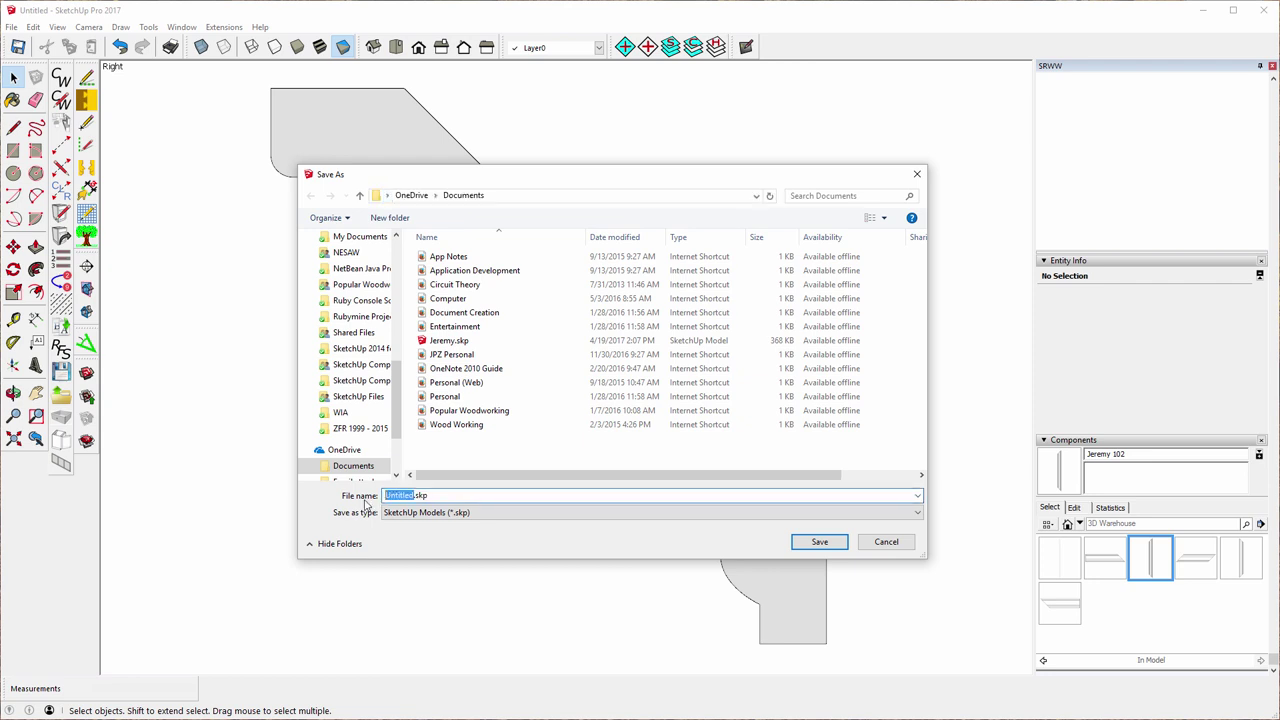
type("Jeremy")
- Try to save Jeremy.skp to the pasted Crown Molding folder path, and decline to replace the existing file
left_click(378, 196)
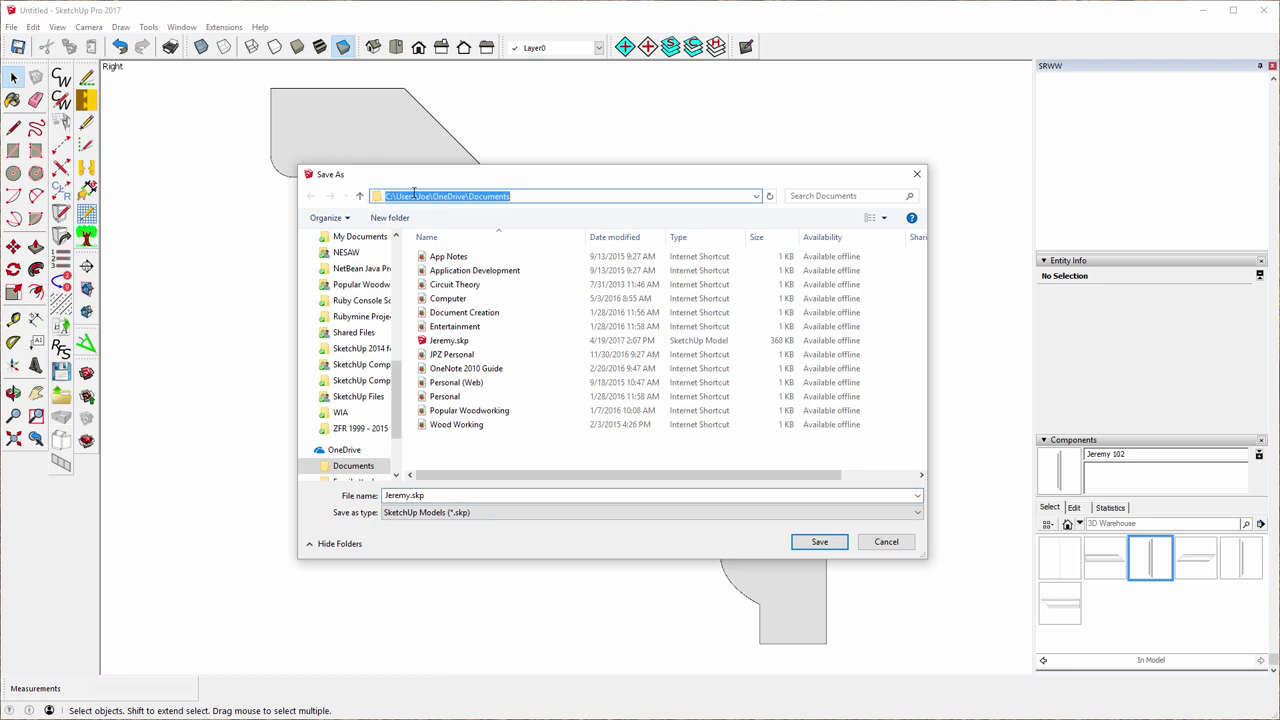
right_click(413, 193)
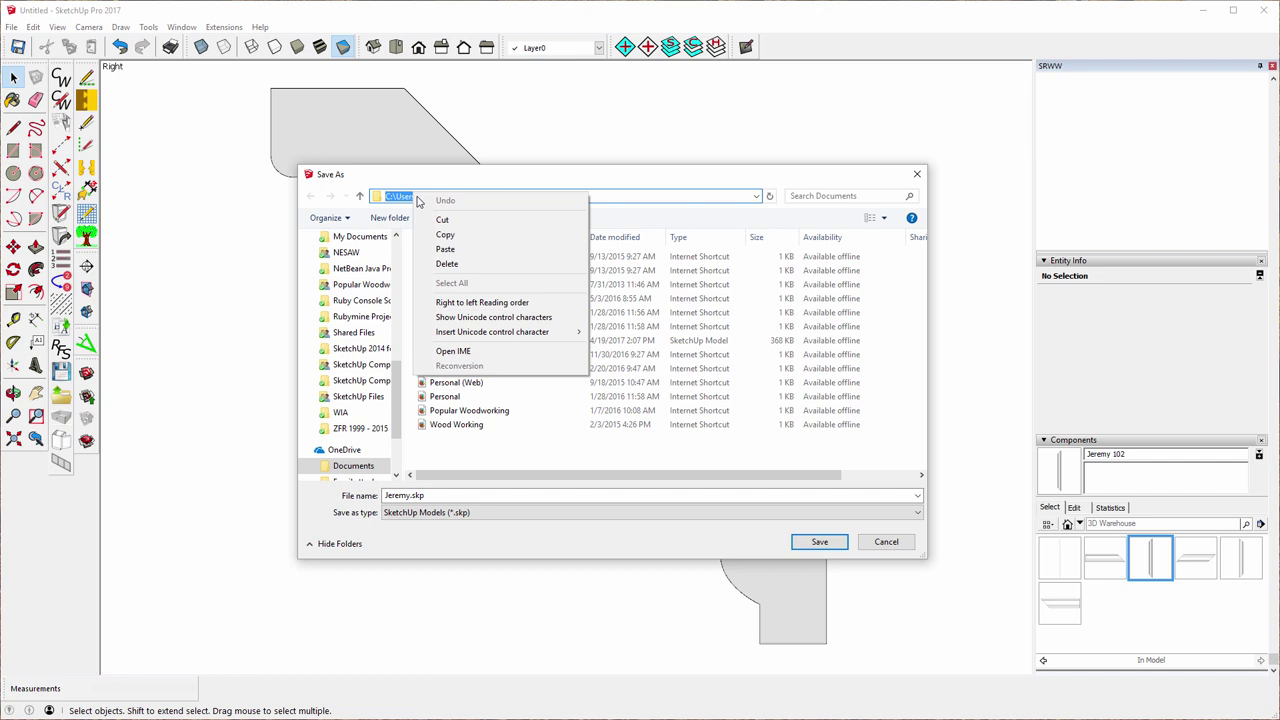
left_click(450, 250)
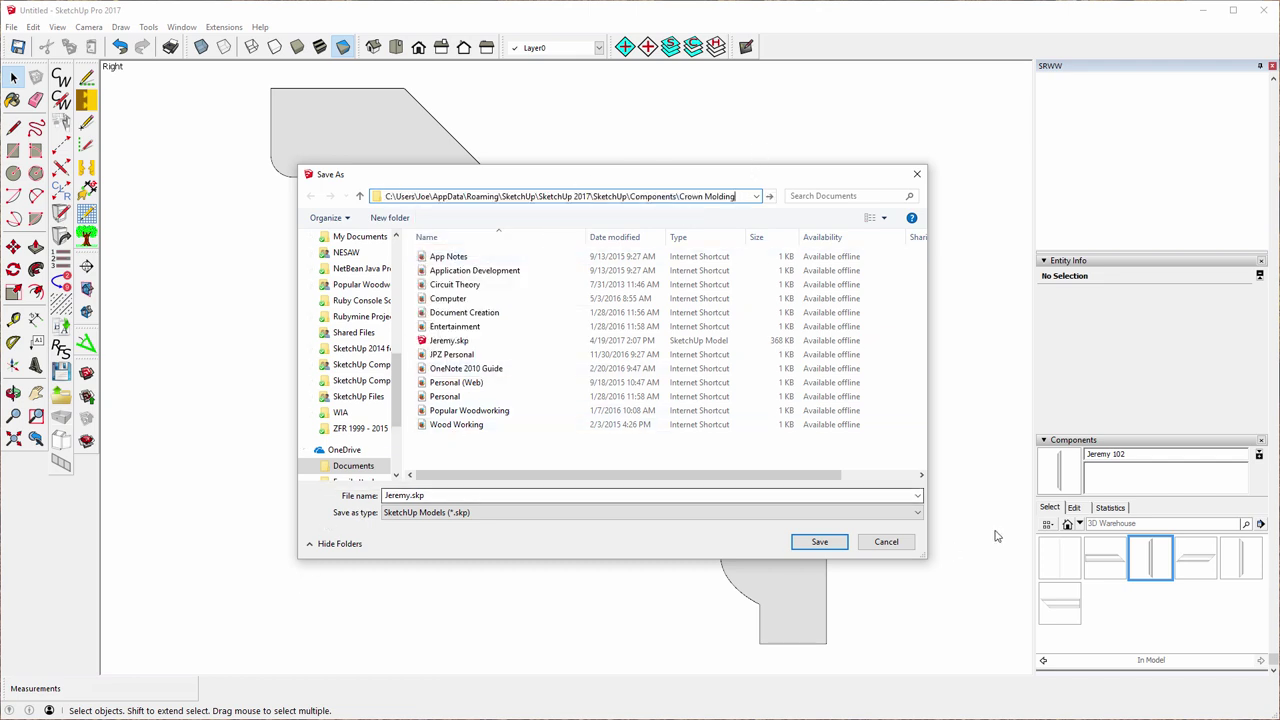
left_click(825, 542)
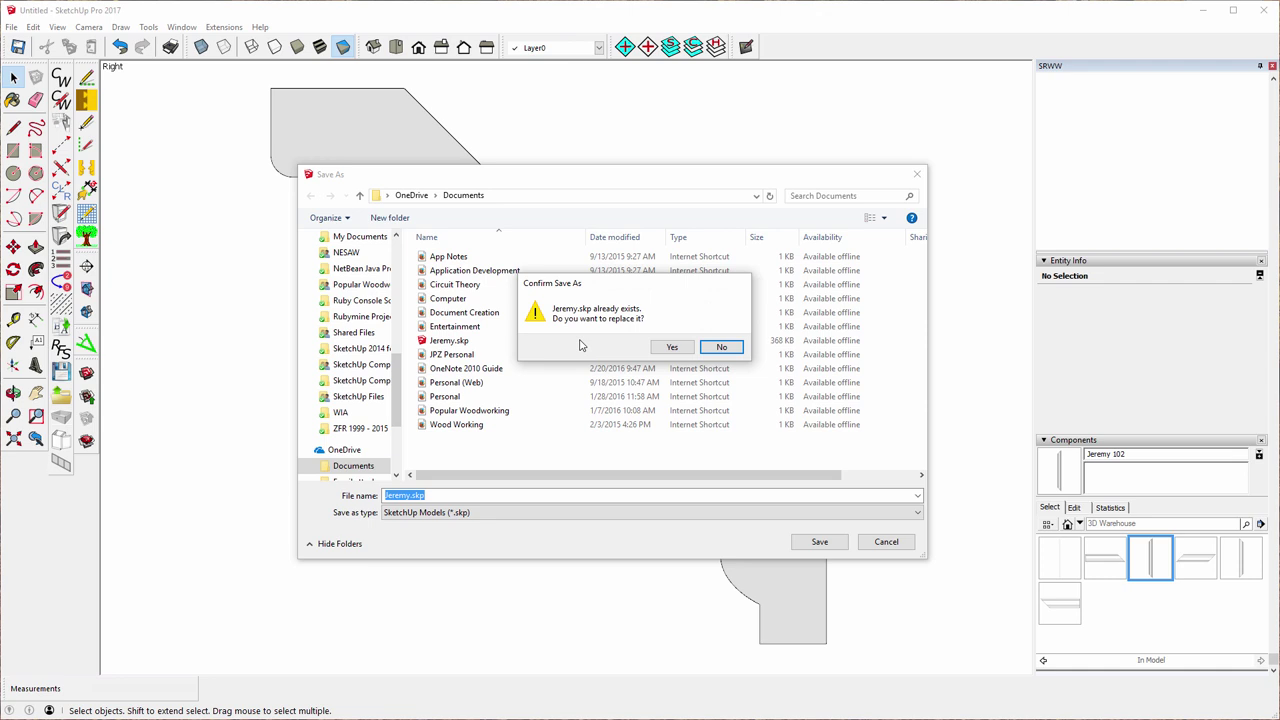
left_click(720, 348)
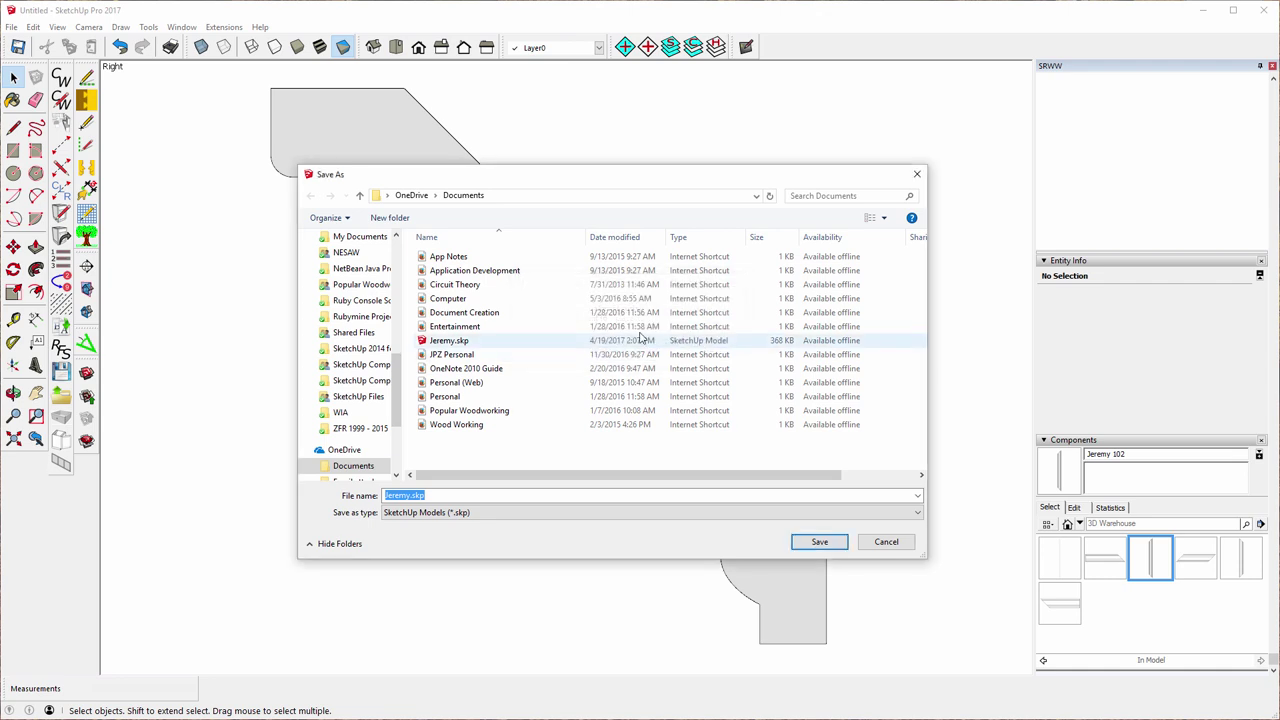
- Go to the copied Crown Molding folder path and save the model there as Jeremy.skp
left_click(378, 200)
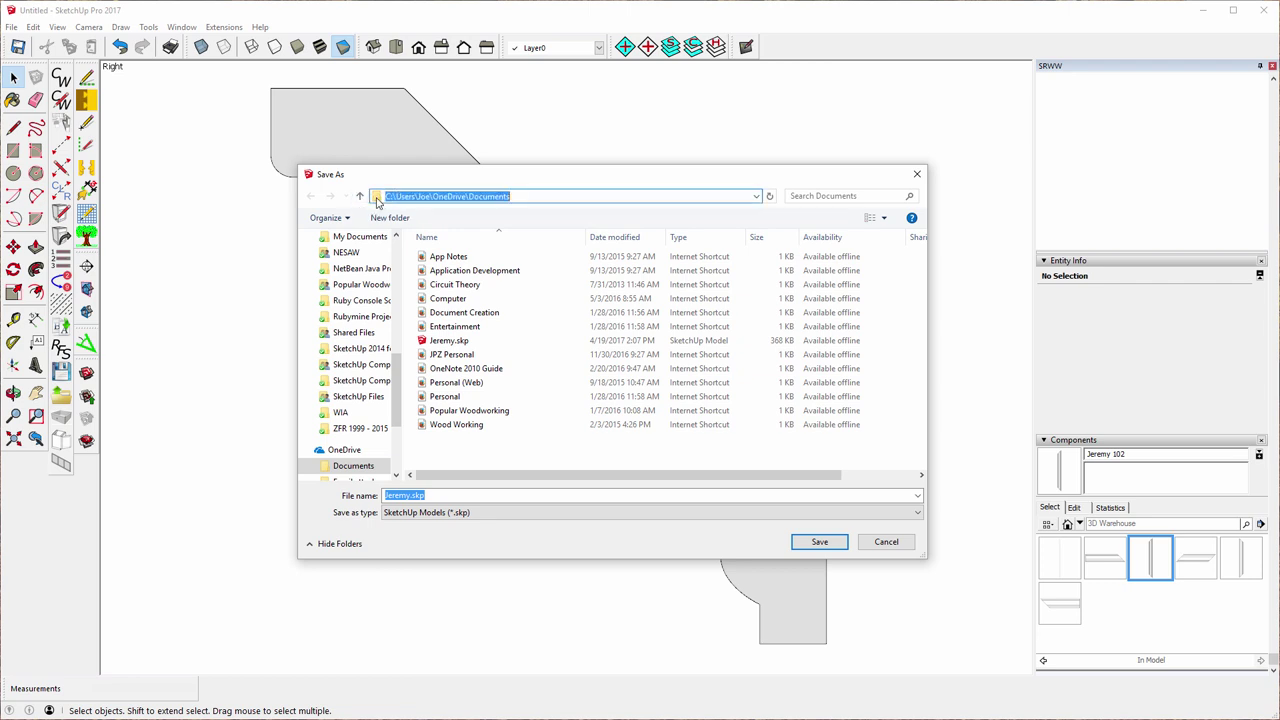
right_click(461, 197)
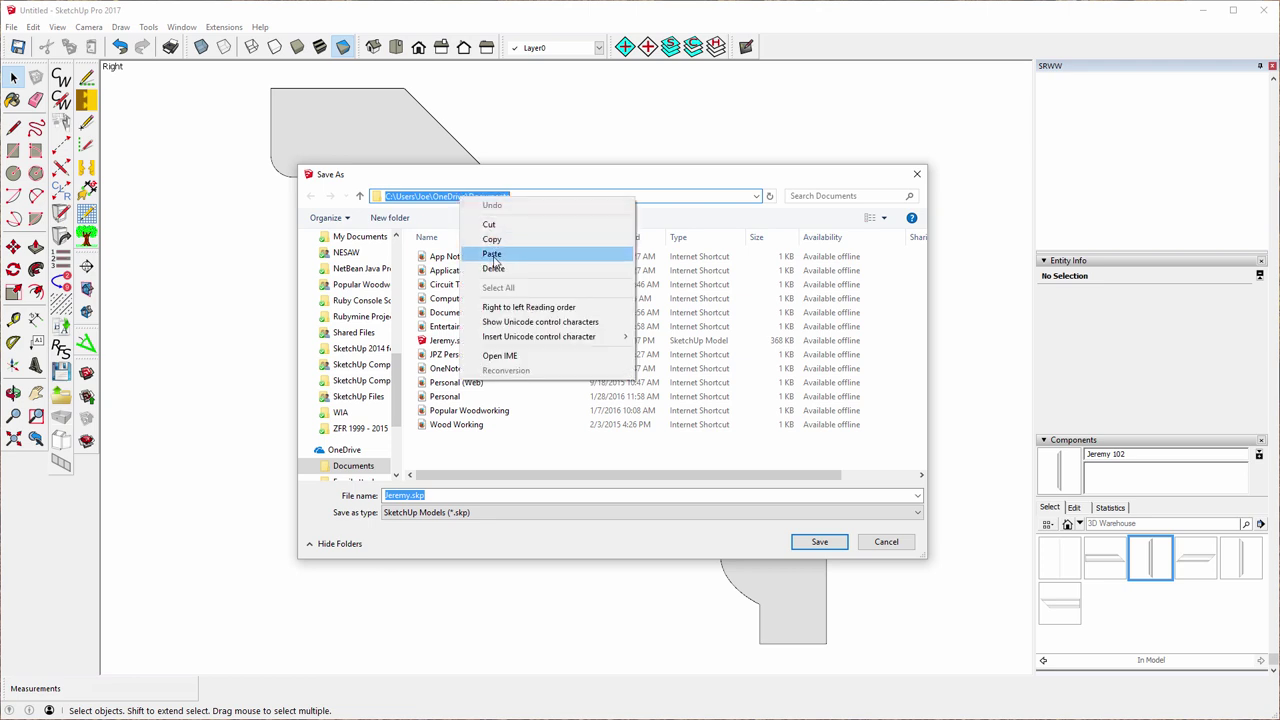
left_click(491, 252)
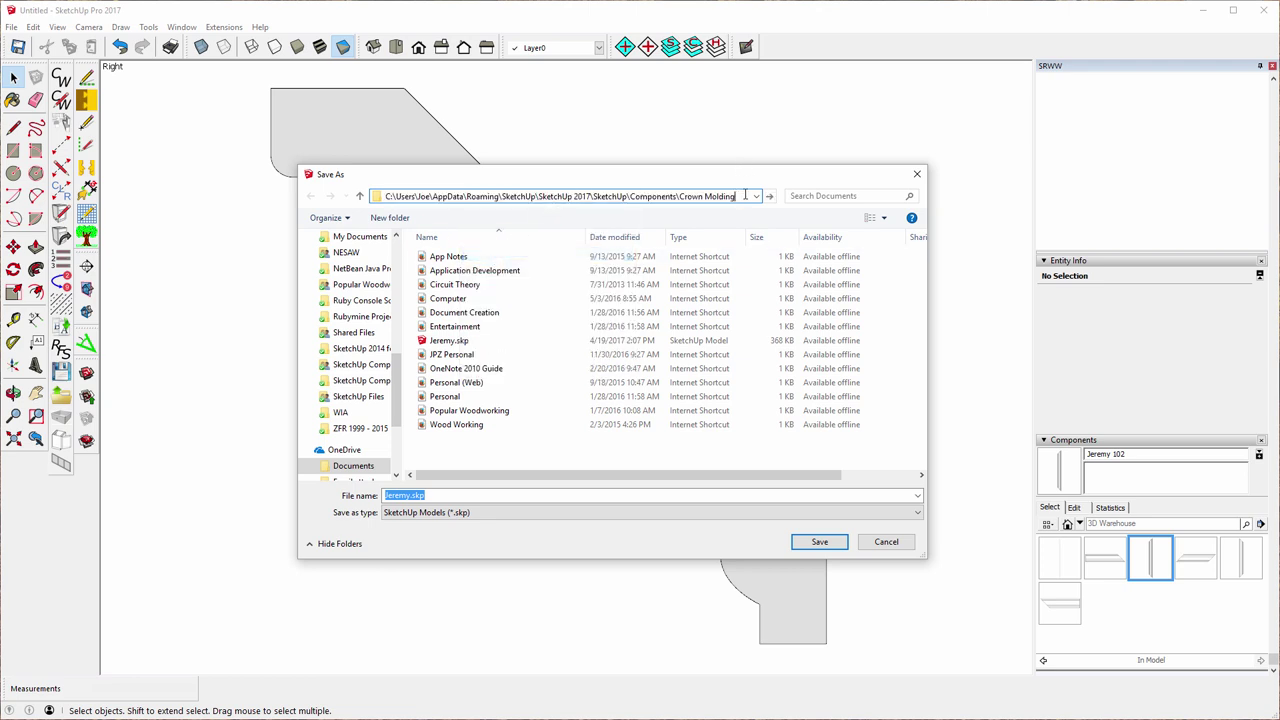
key("Return")
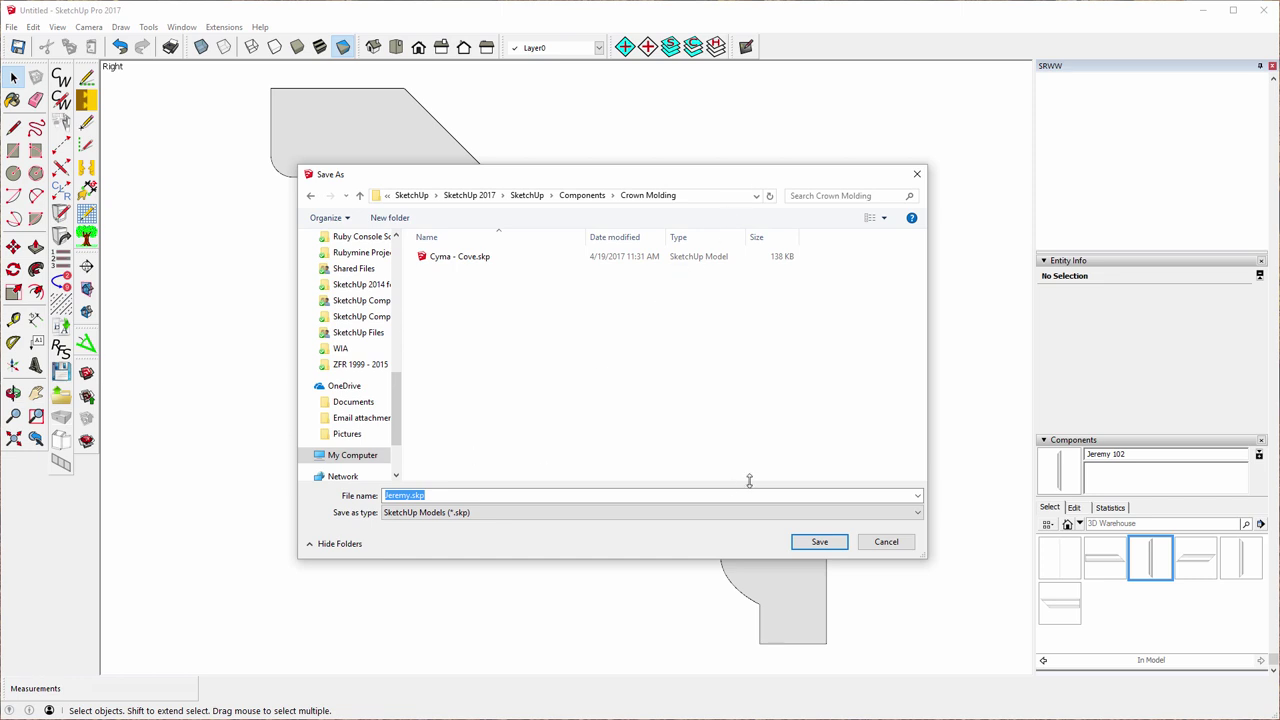
left_click(815, 545)
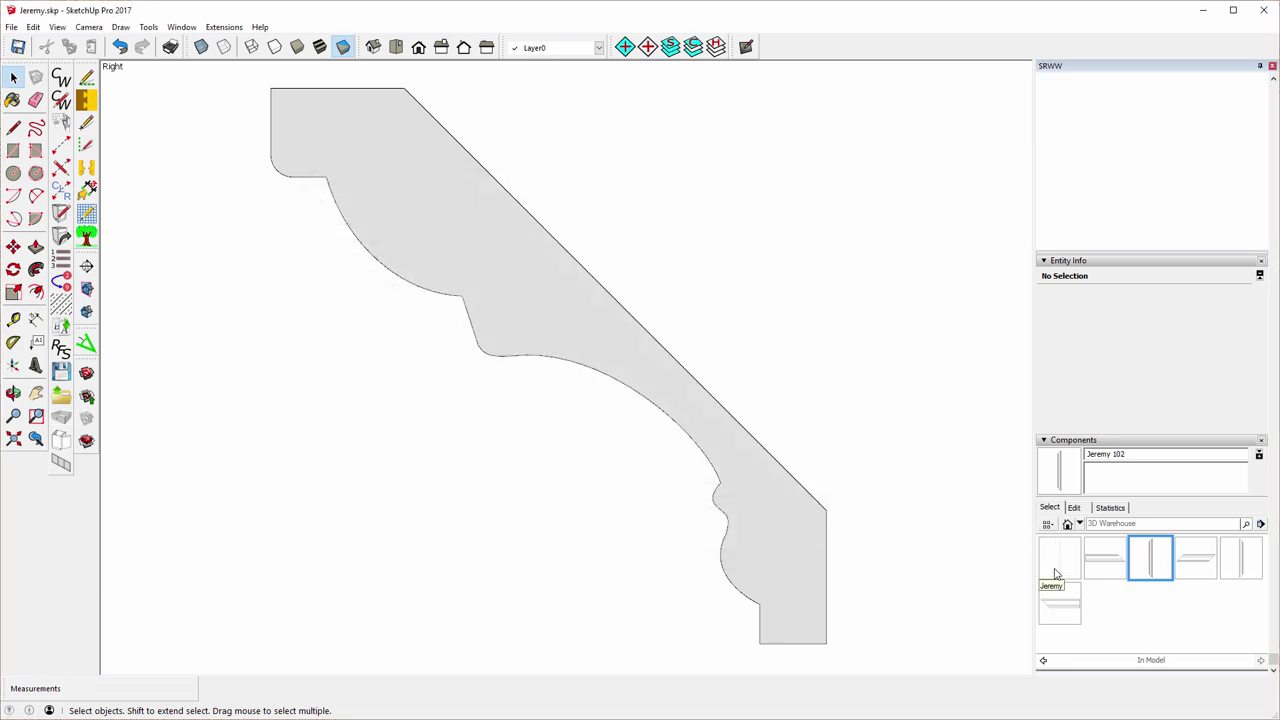
- Browse the My Models collection and switch the component browser to the Crown Molding collection
left_click(1079, 524)
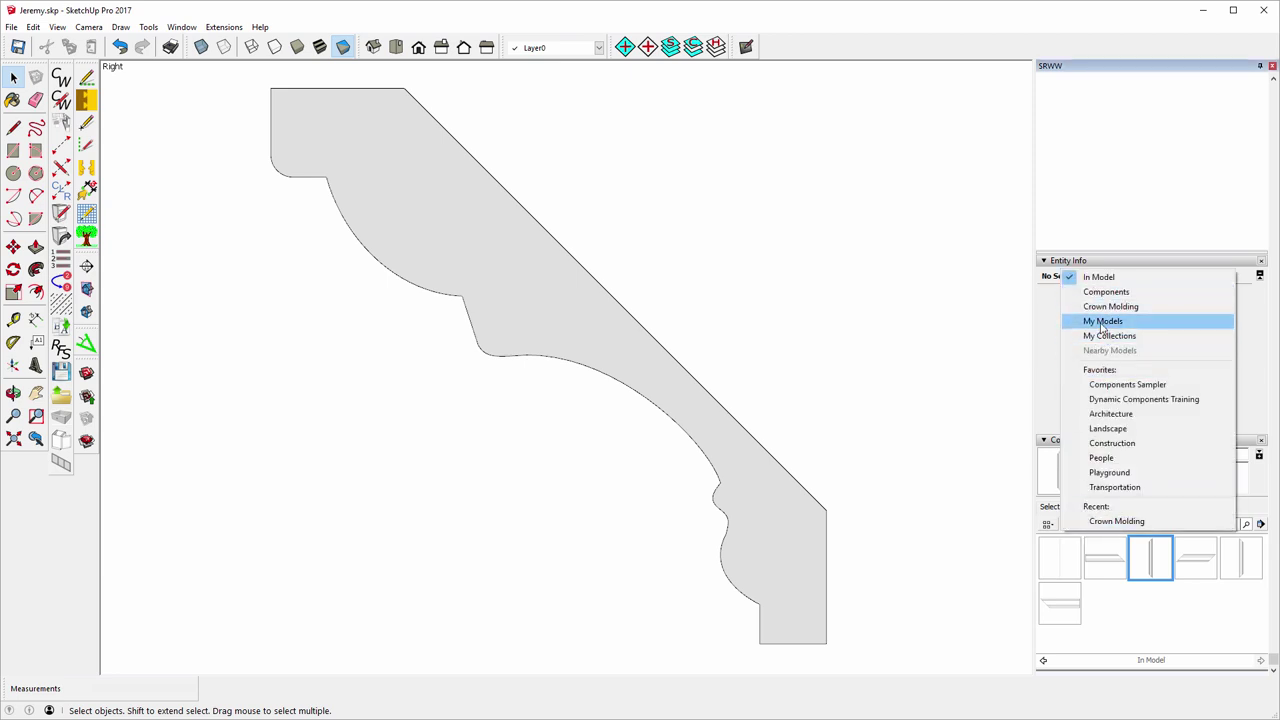
left_click(1102, 324)
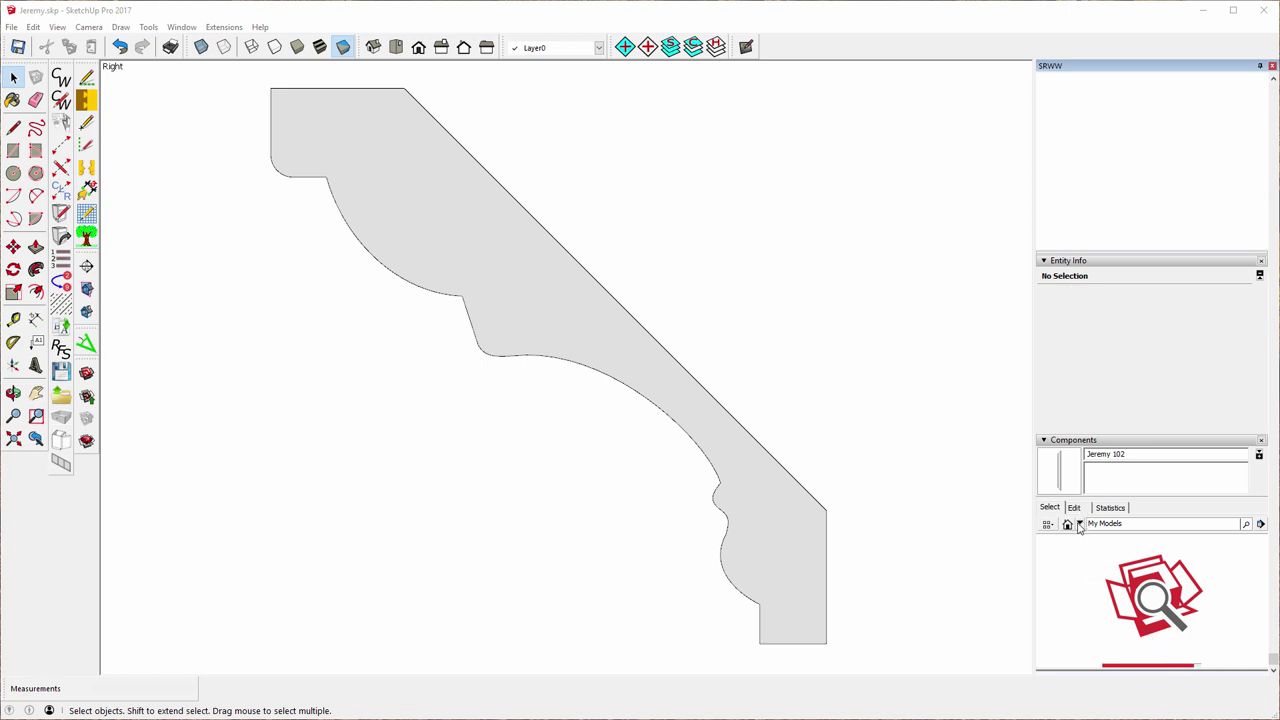
left_click(1080, 525)
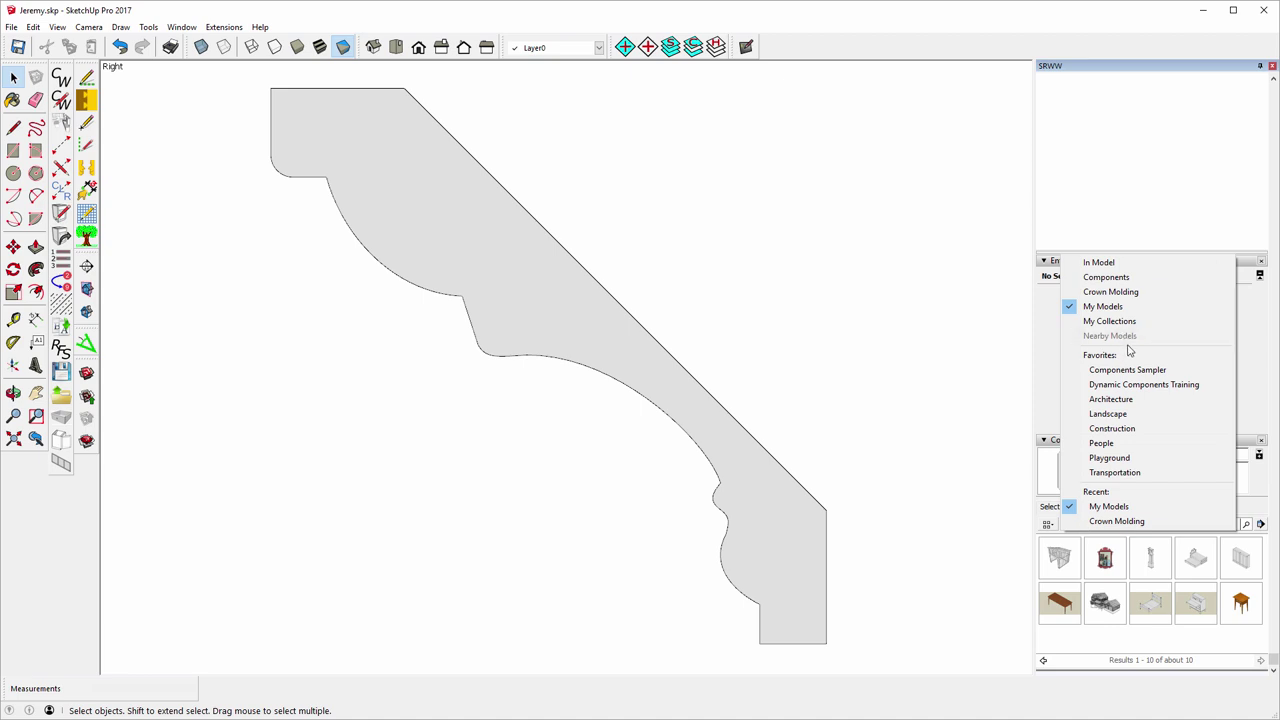
left_click(1117, 293)
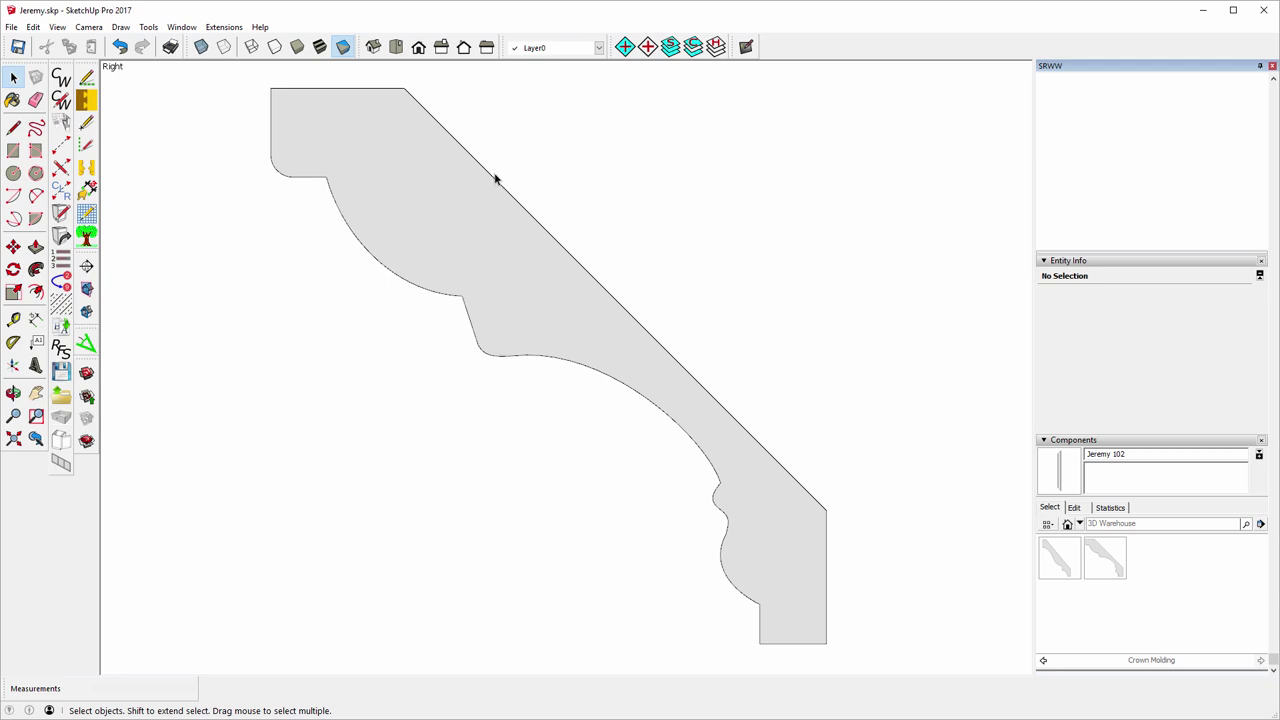
- Look at the whole loose crown profile and close the saved Jeremy.skp model
scroll(460, 355, "down", 2)
scroll(551, 363, "down", 3)
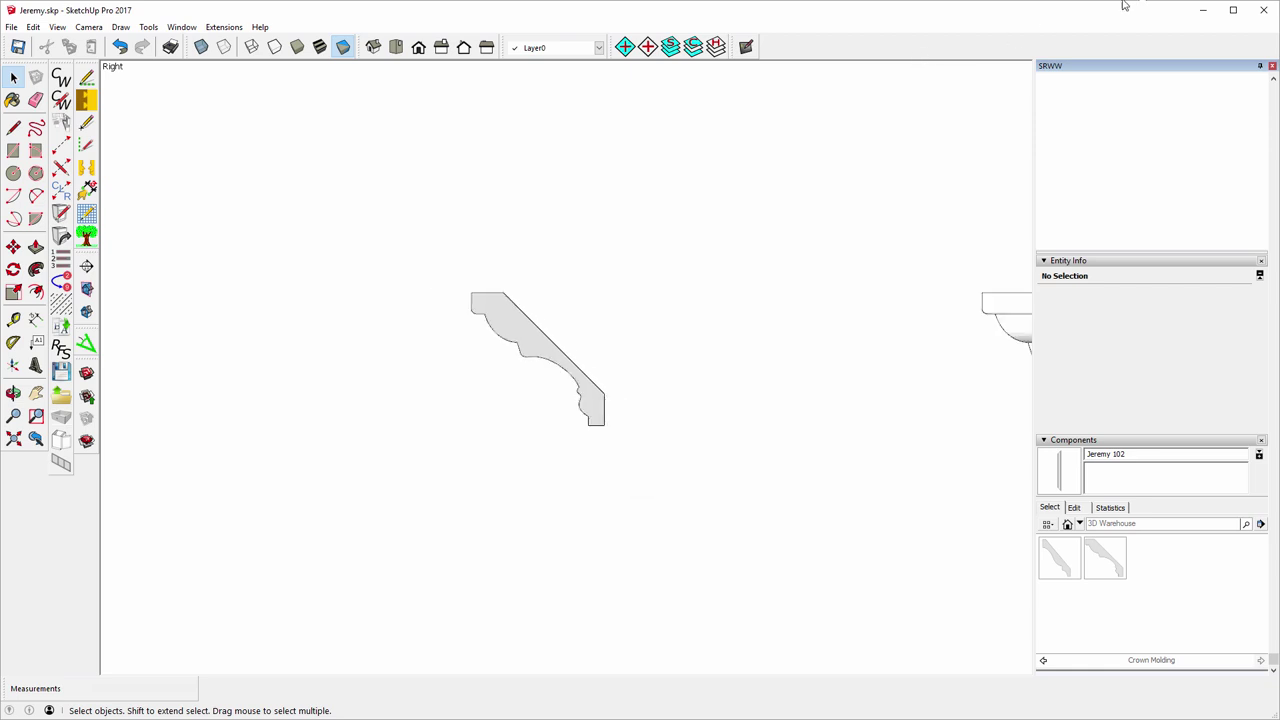
left_click(1264, 12)
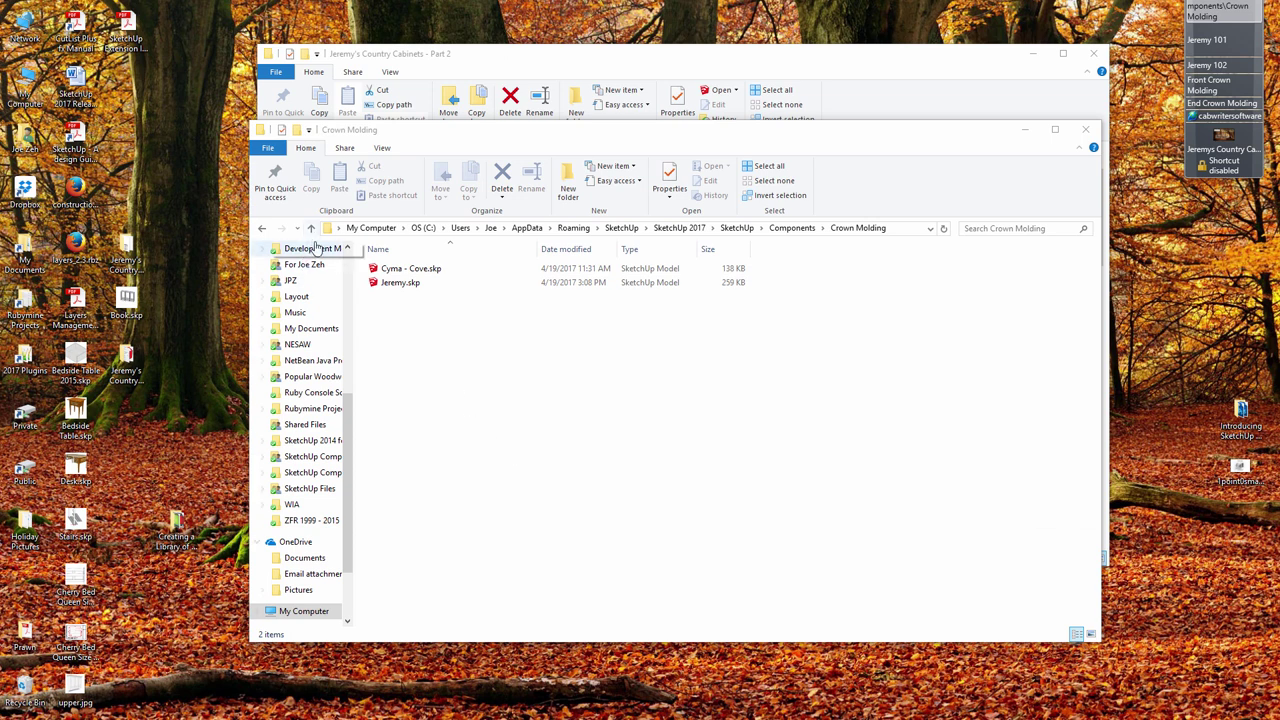
- Enlarge the Crown Molding folder window with the first saved resize preset and check the Jeremy.skp file in it
left_click(260, 134)
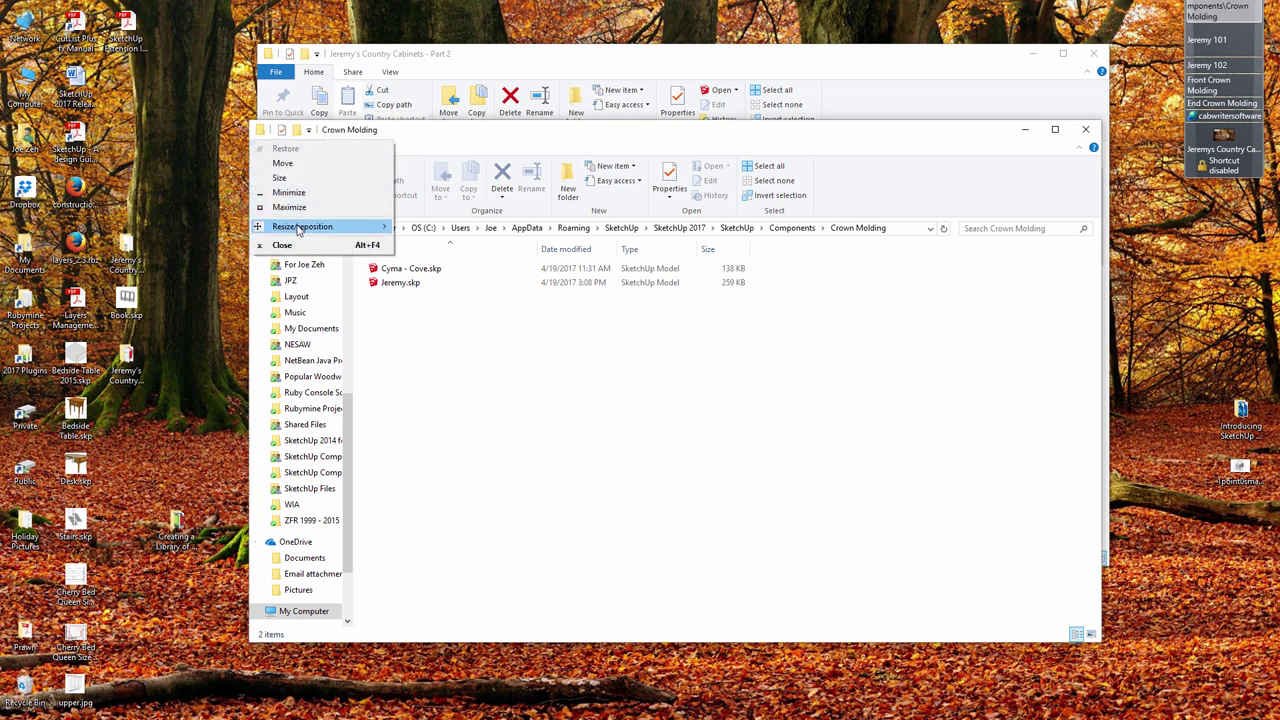
mouse_move(297, 228)
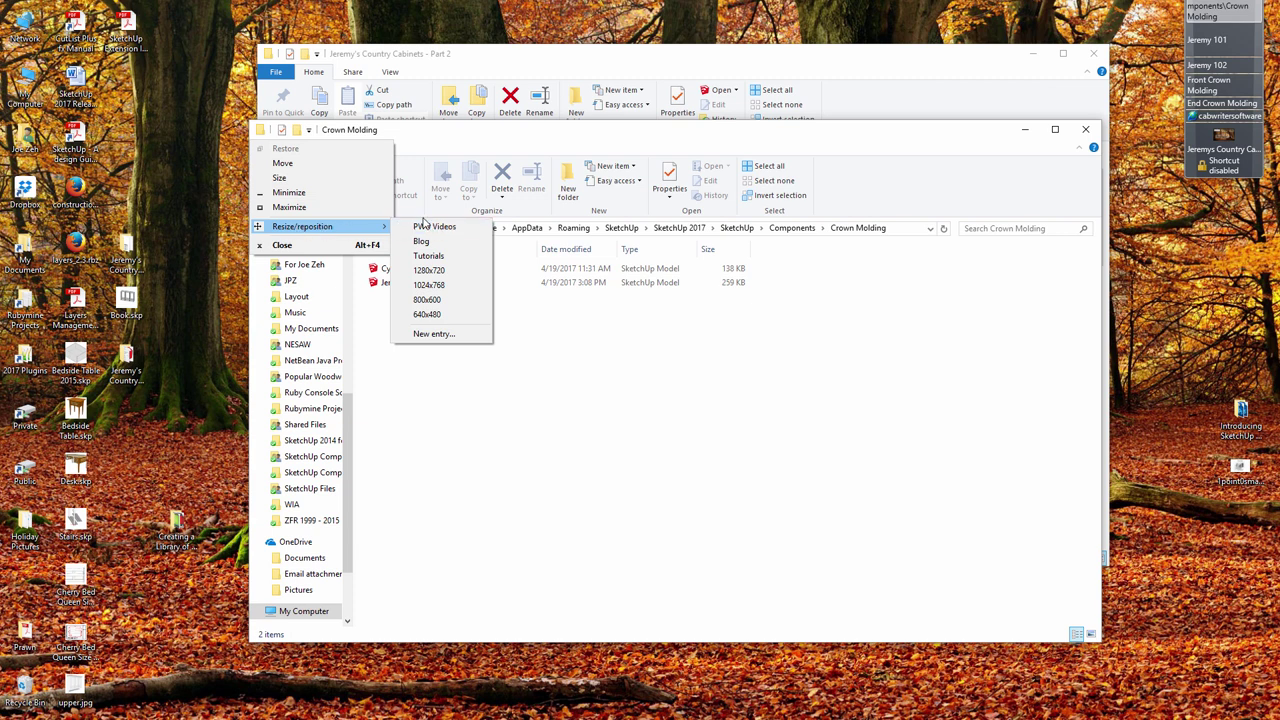
left_click(424, 227)
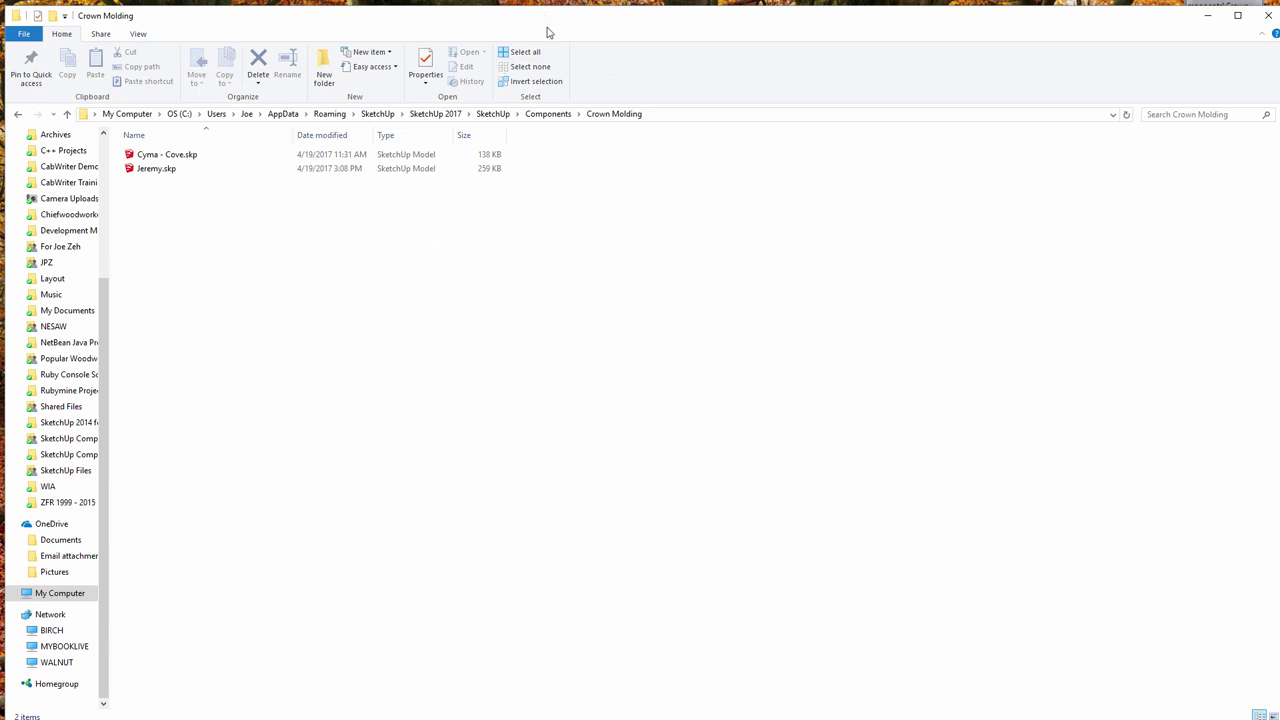
left_click(154, 172)
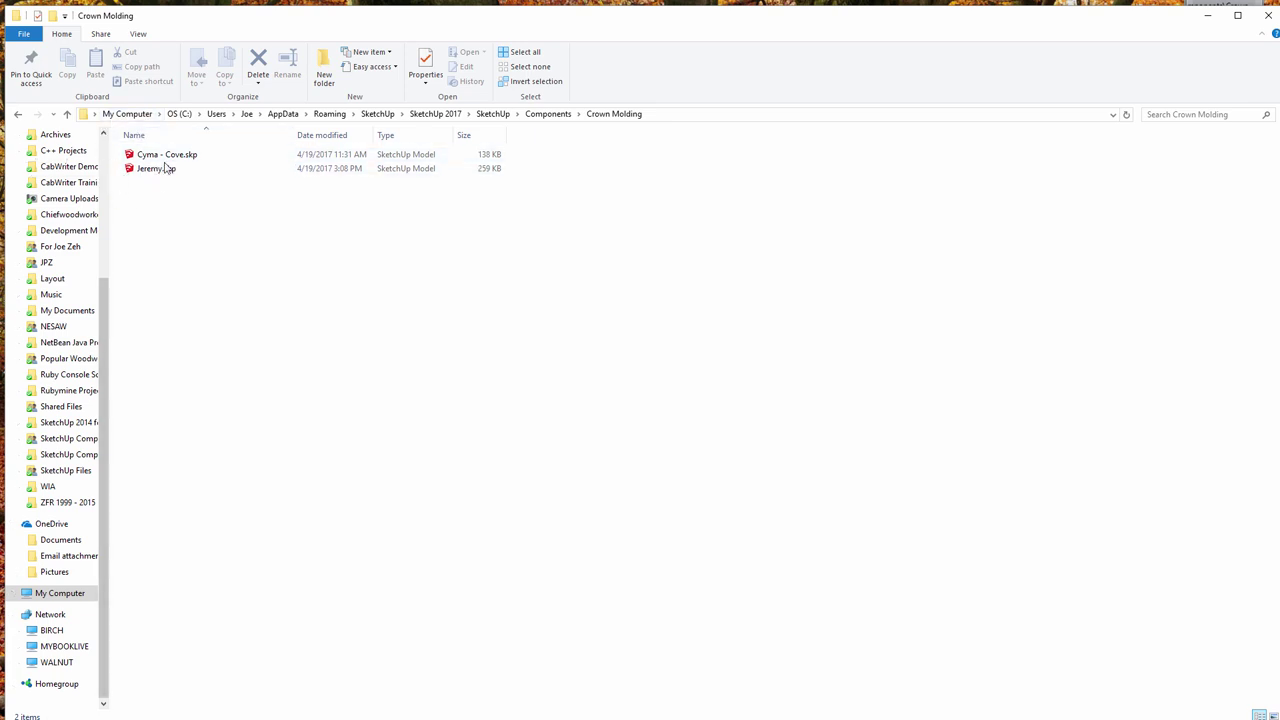